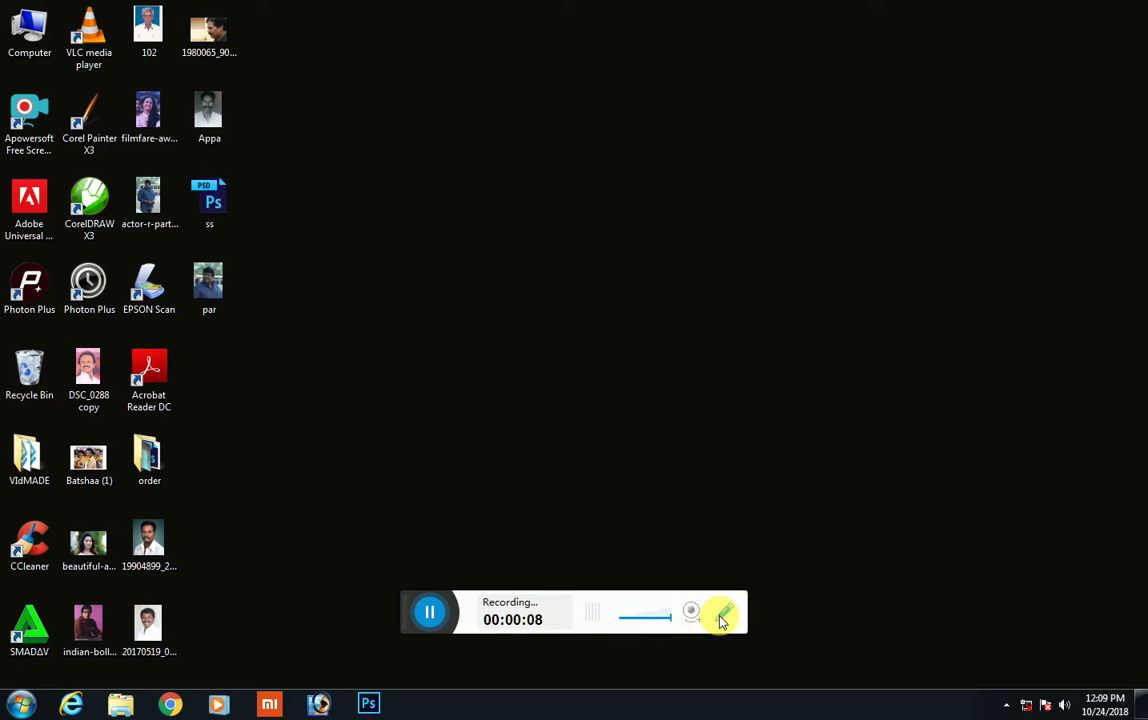
Step: Close the recorder's on-screen drawing tools and launch Photoshop
click(722, 618)
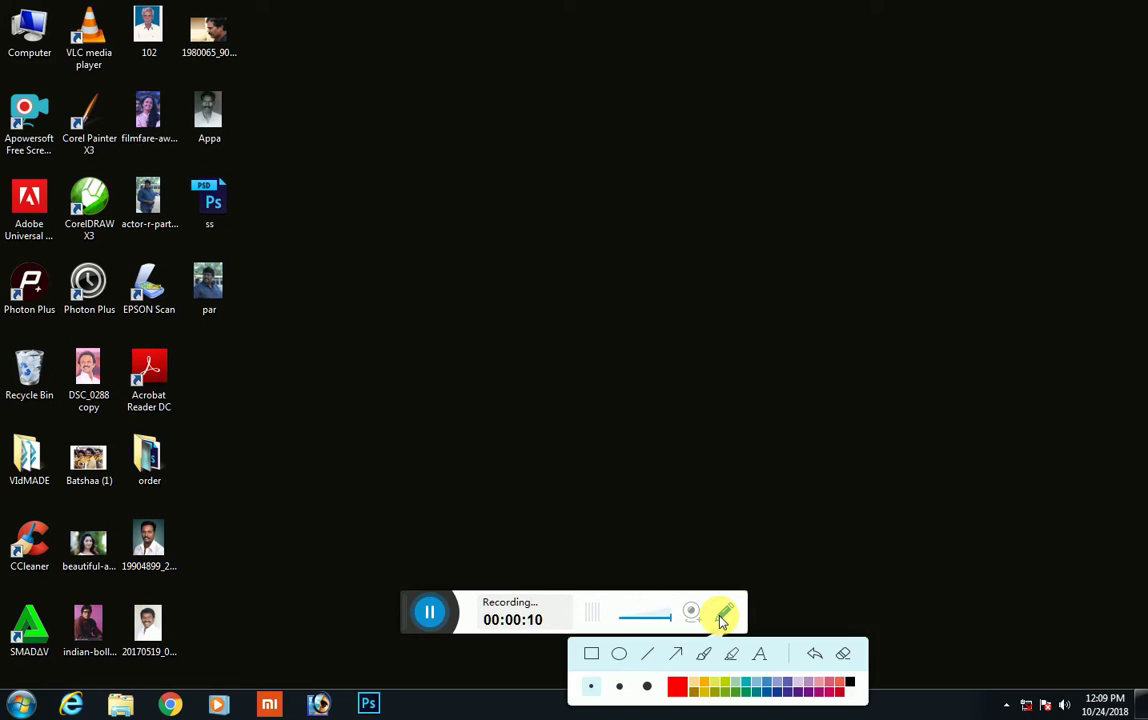
click(820, 597)
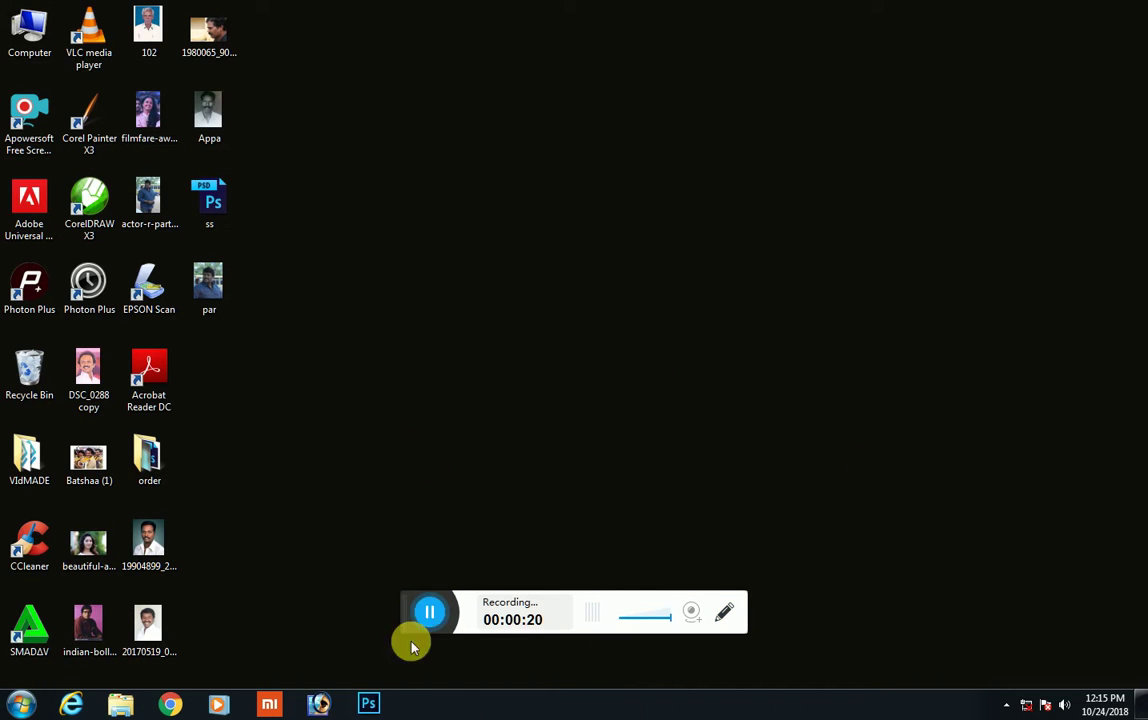
click(370, 706)
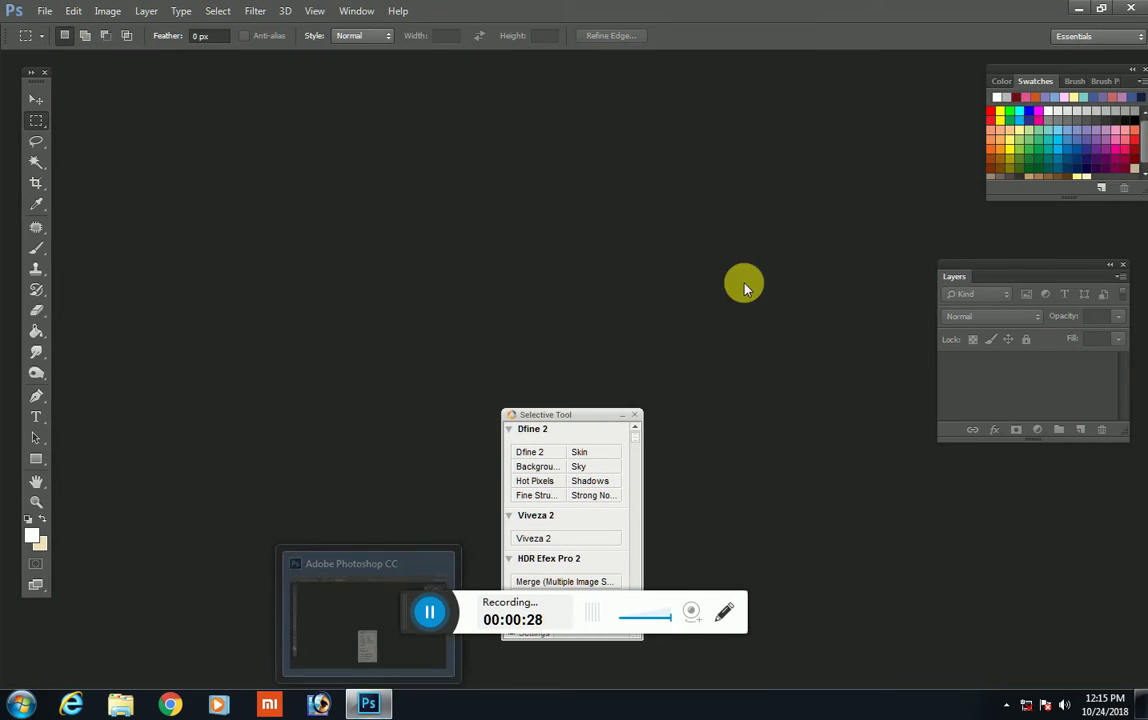
Step: Dismiss the Selective Tool and Lazy Nezumi Pro windows and choose File > Open
click(635, 414)
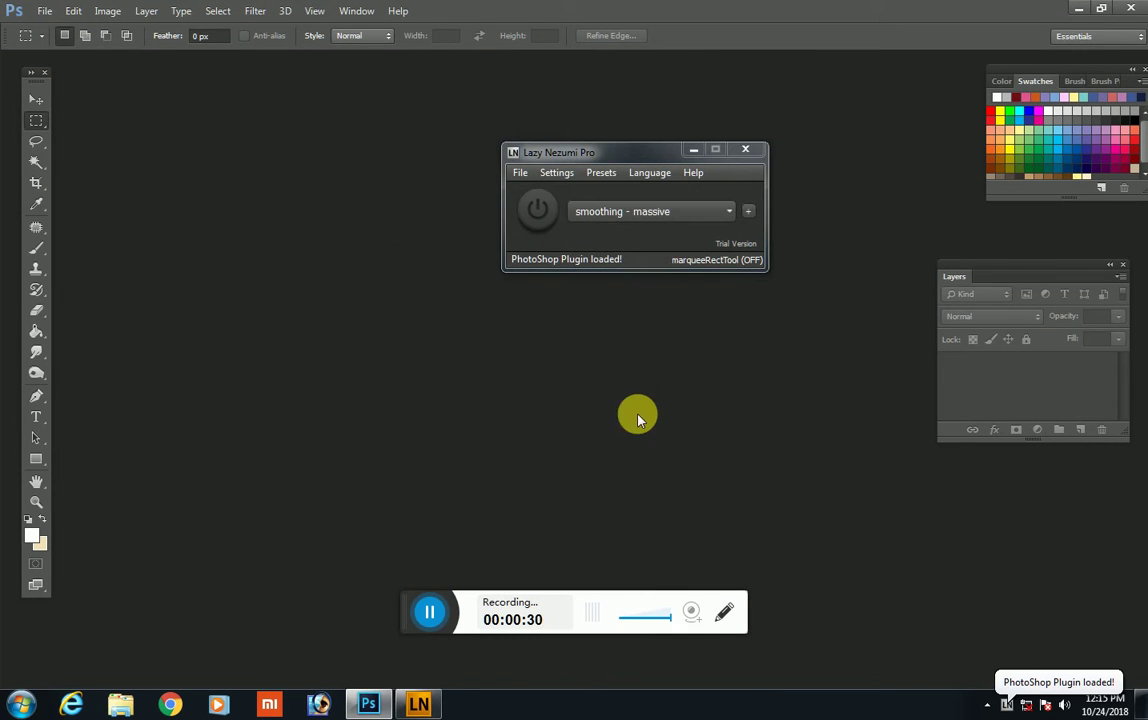
click(750, 150)
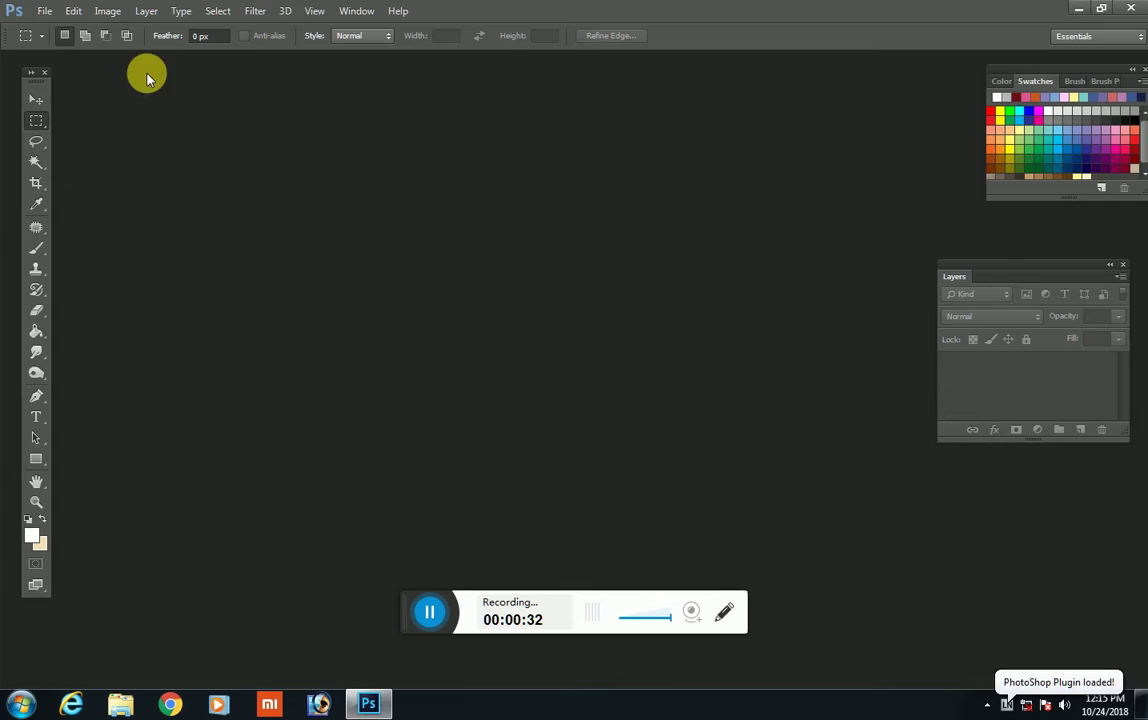
click(44, 11)
click(58, 44)
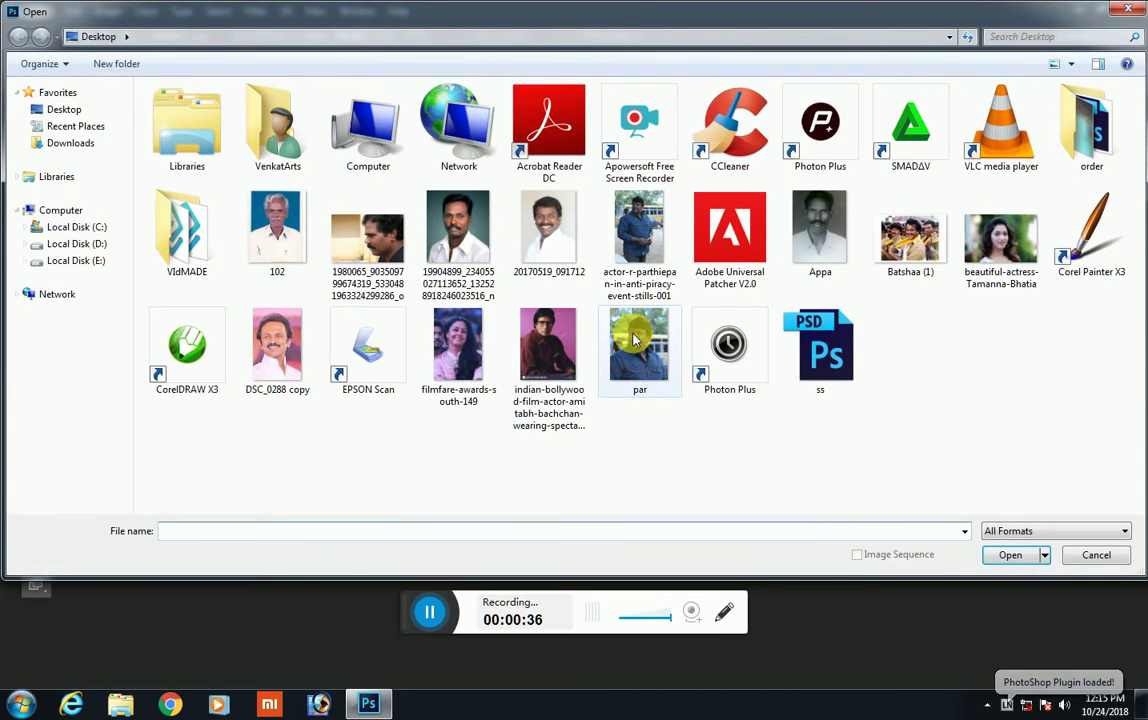
Step: Open par.jpg from the Desktop and convert its locked Background into Layer 0
click(639, 350)
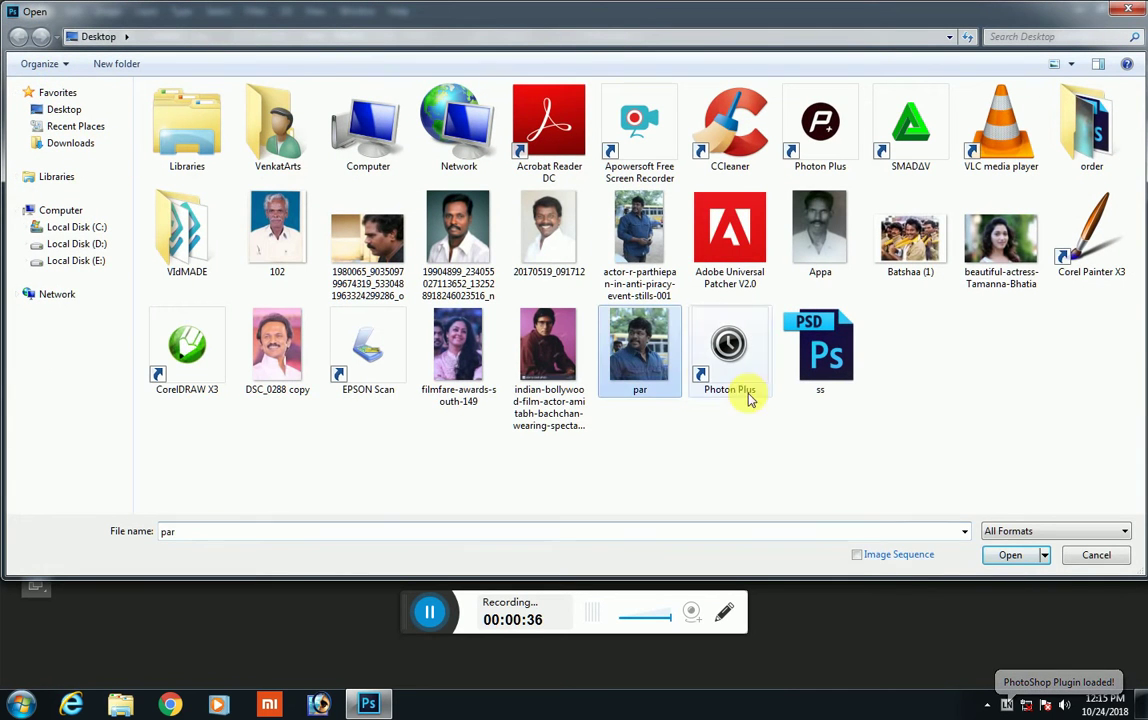
click(1012, 556)
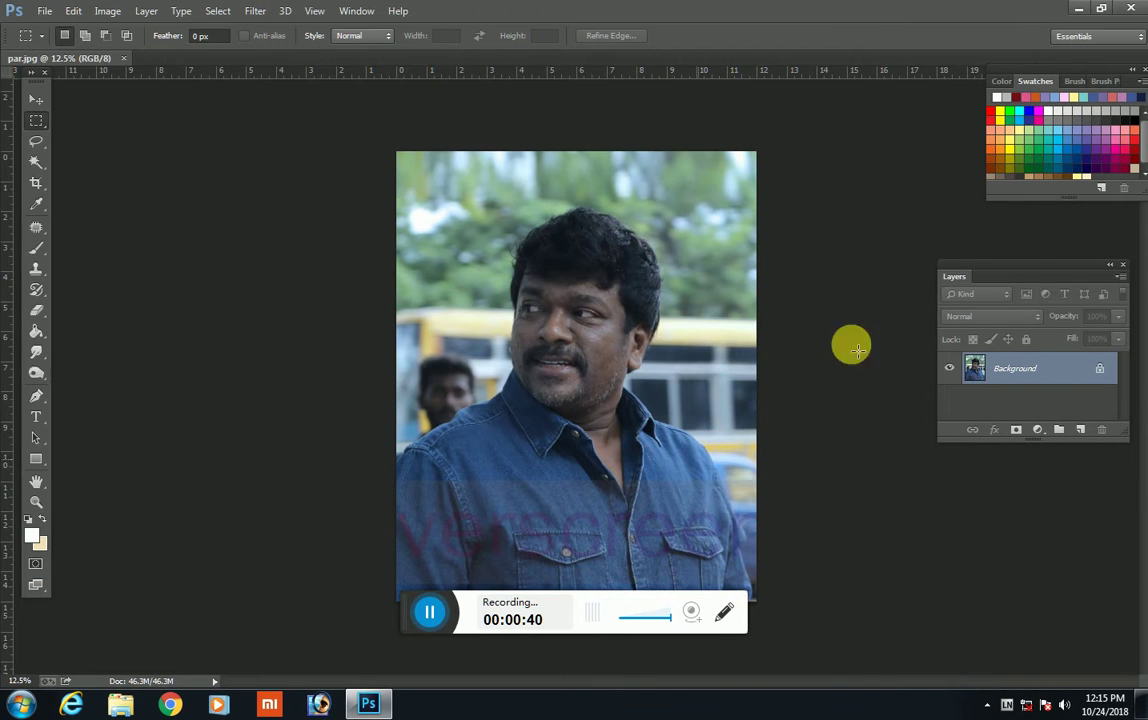
double_click(1045, 374)
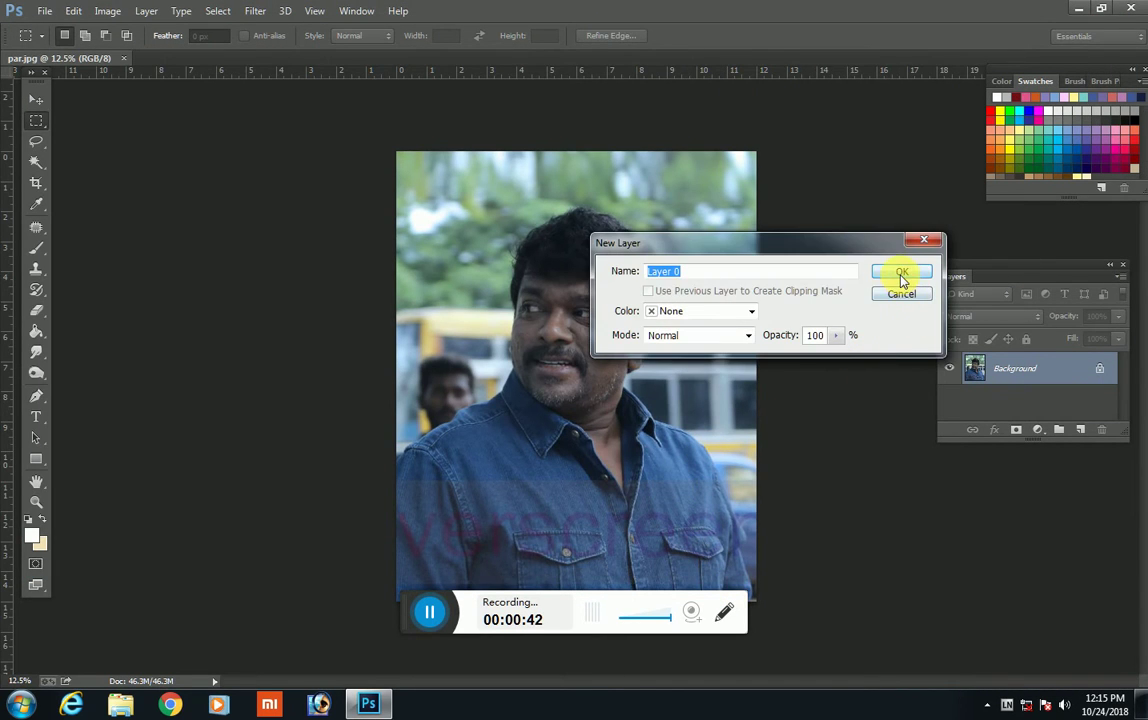
click(900, 274)
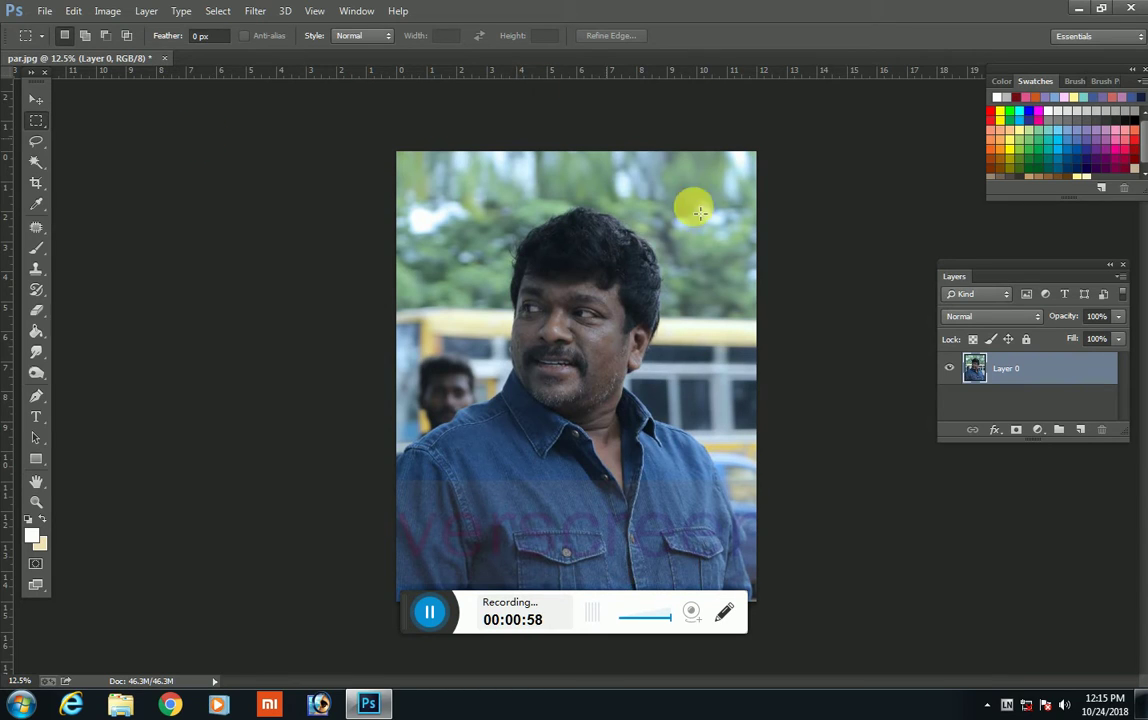
Step: Zoom in on the face, duplicate Layer 0 as Layer 0 copy, and bring up Levels
key(ctrl+plus)
key(ctrl+plus)
key(ctrl+plus)
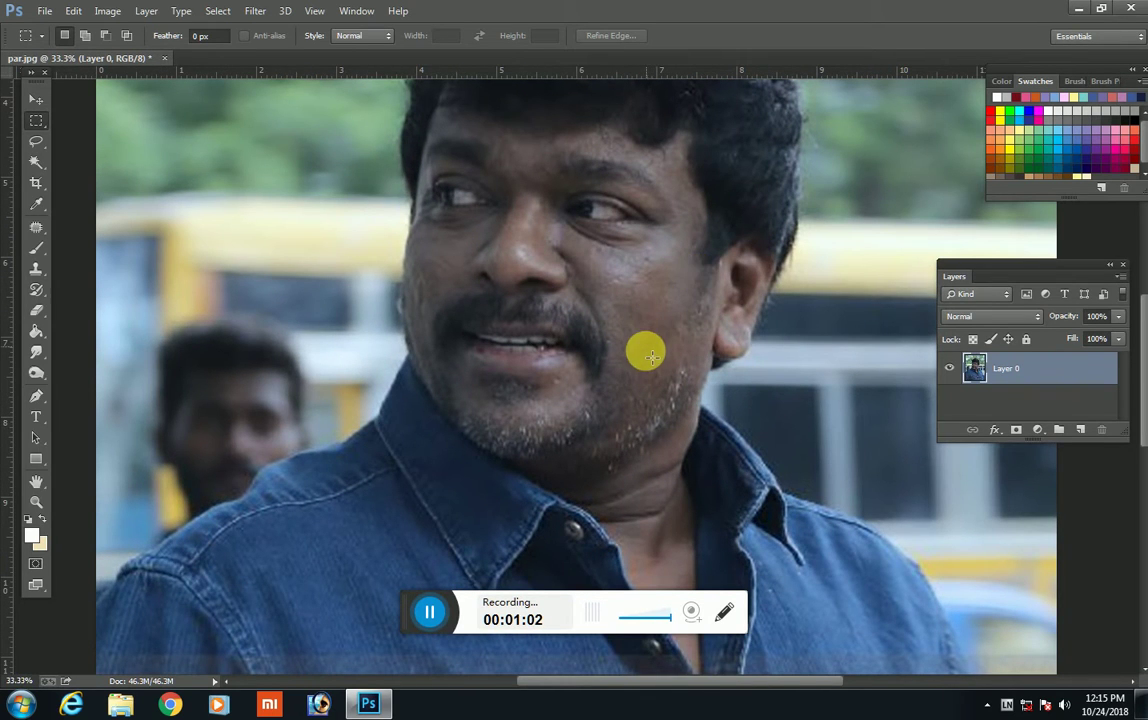
scroll(640, 365, up, 2)
scroll(628, 354, up, 1)
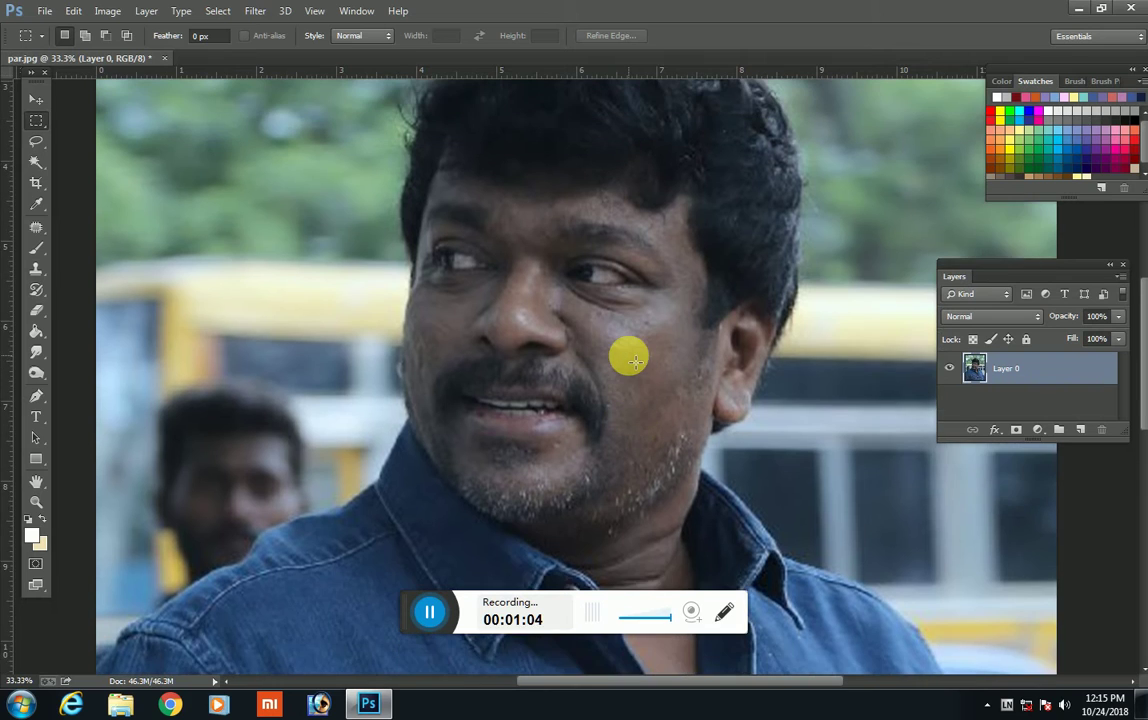
scroll(630, 358, up, 2)
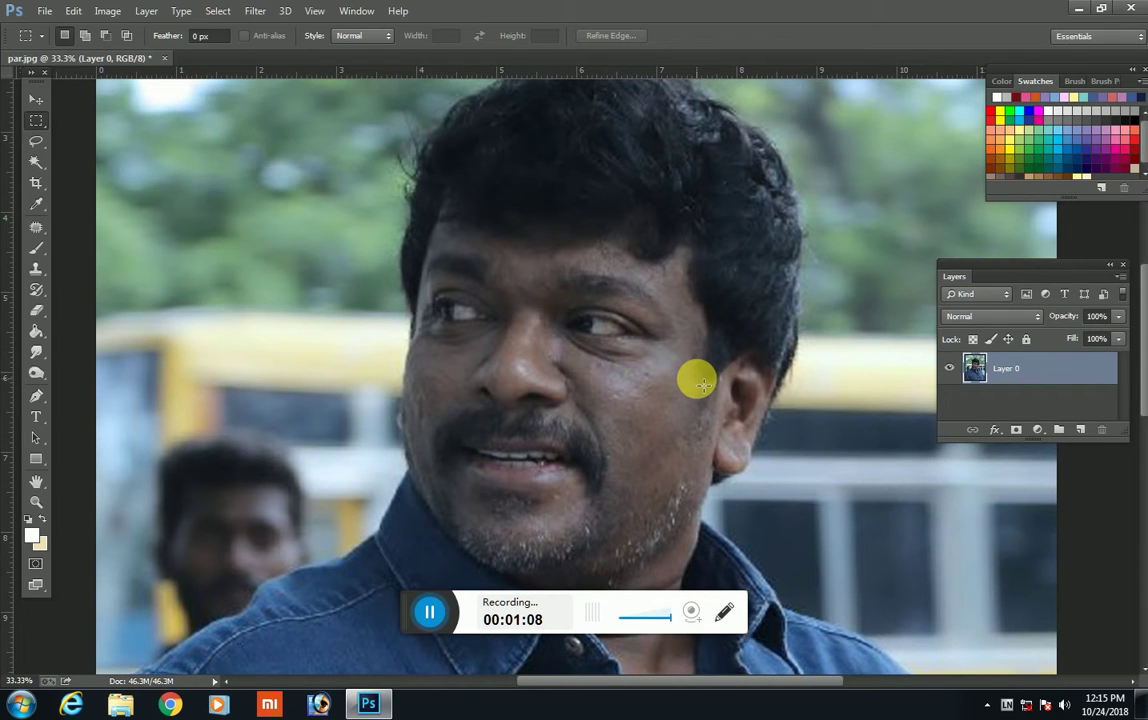
key(ctrl+j)
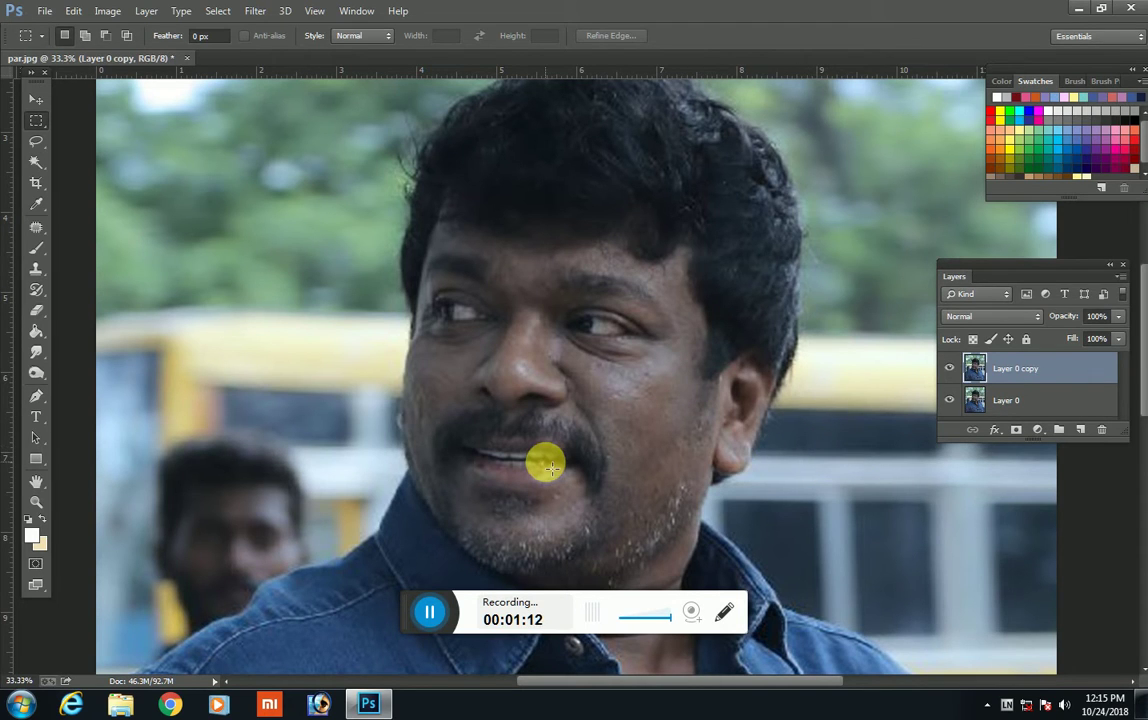
key(ctrl+l)
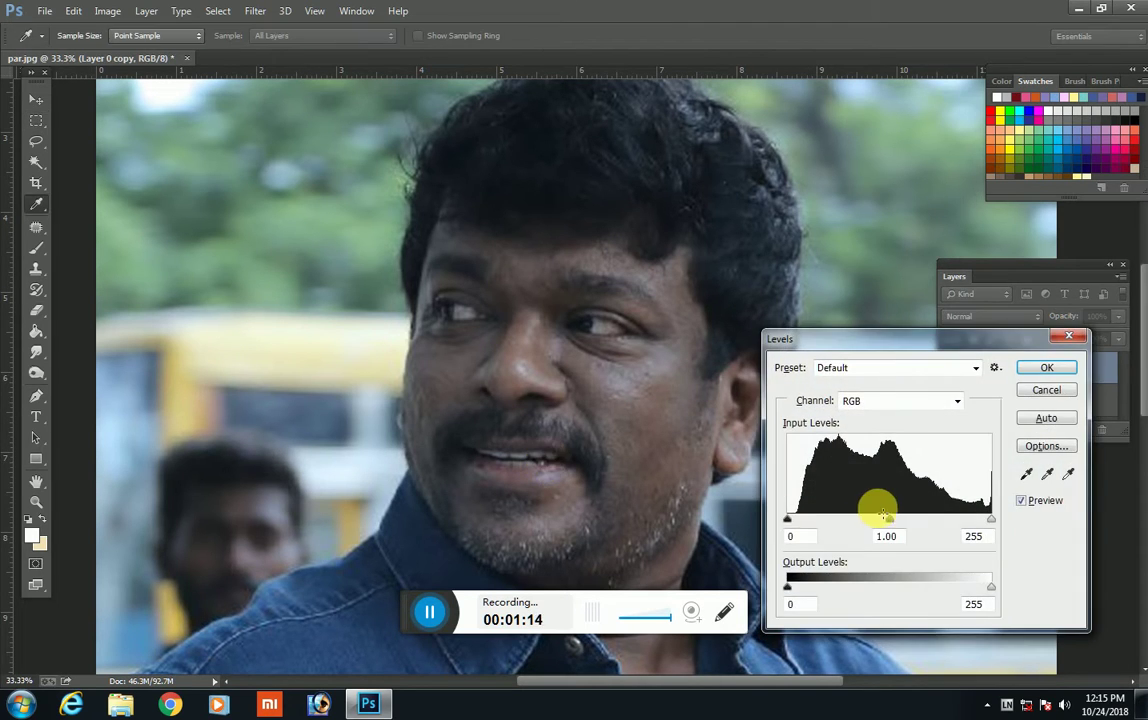
Step: Apply Levels to Layer 0 copy with input values 11, 0.90 and 182
drag(991, 520, 952, 527)
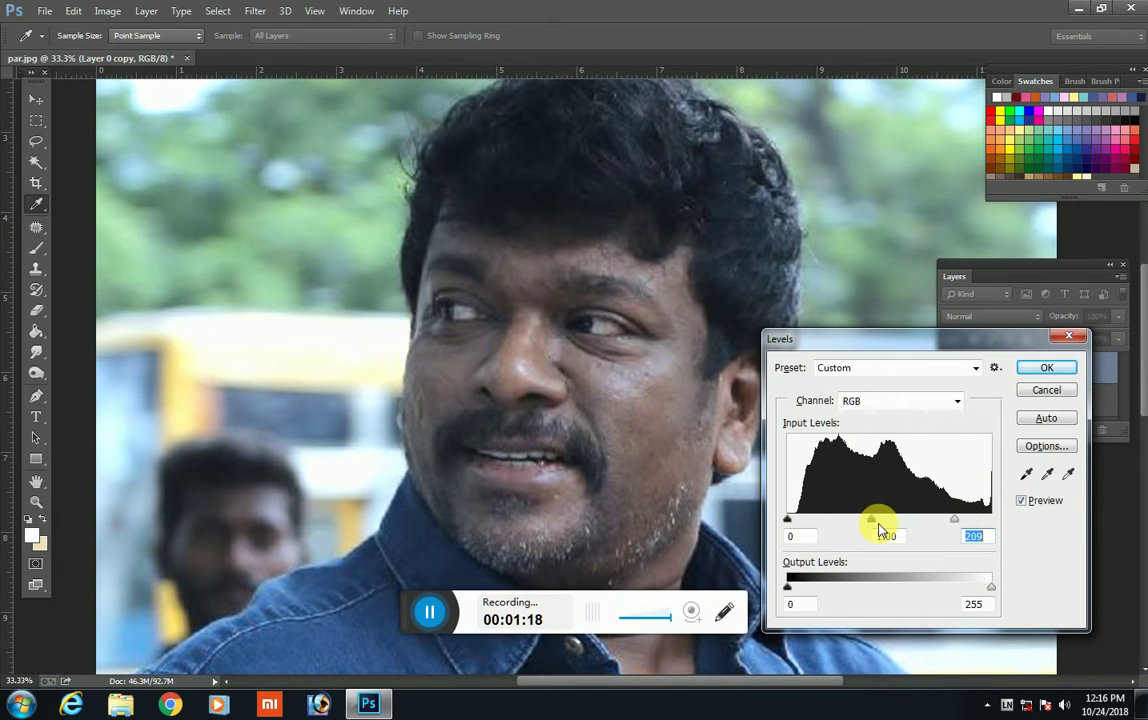
drag(875, 526, 879, 525)
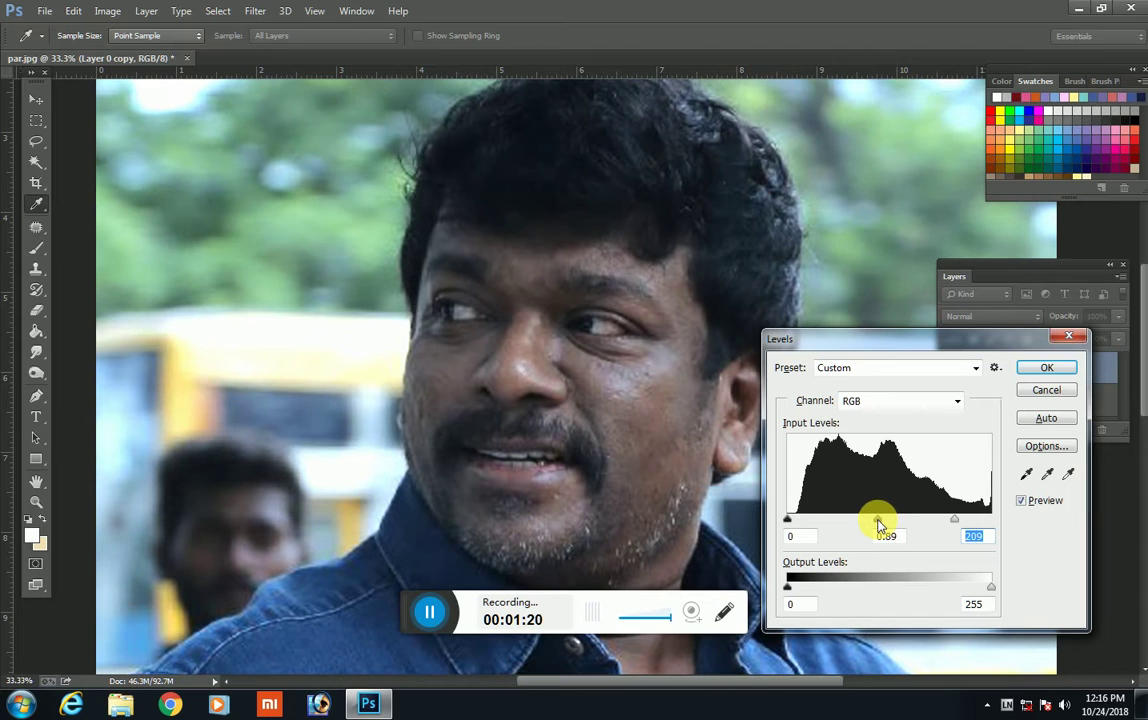
drag(953, 525, 935, 527)
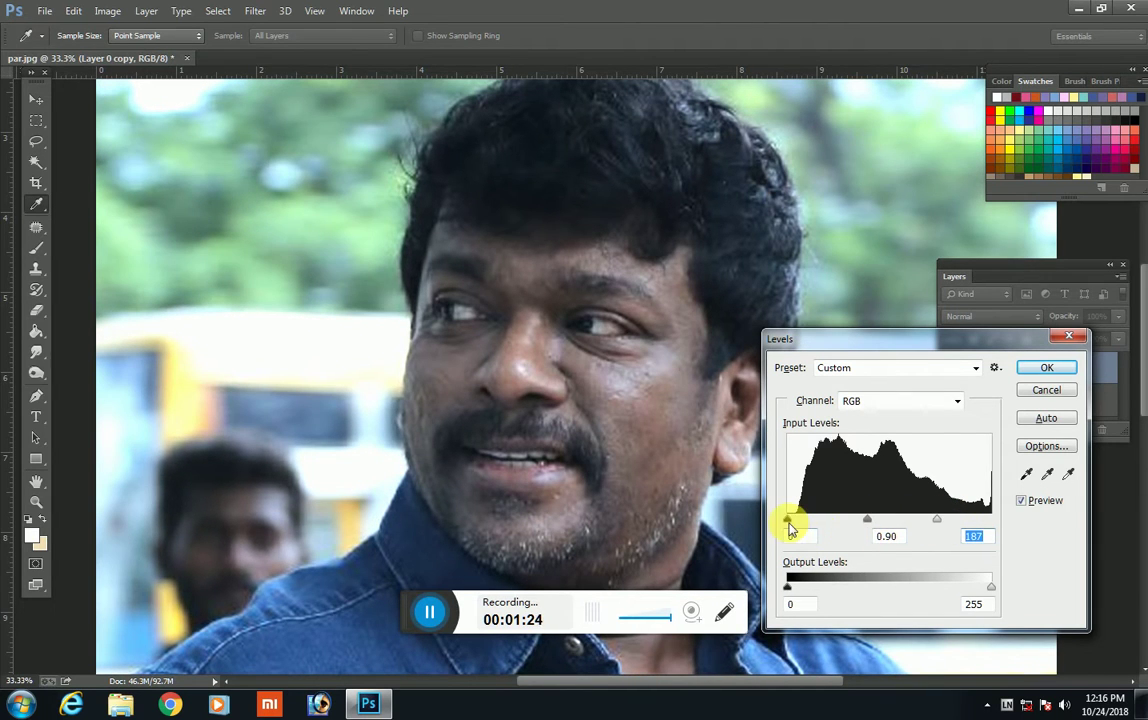
drag(789, 524, 794, 522)
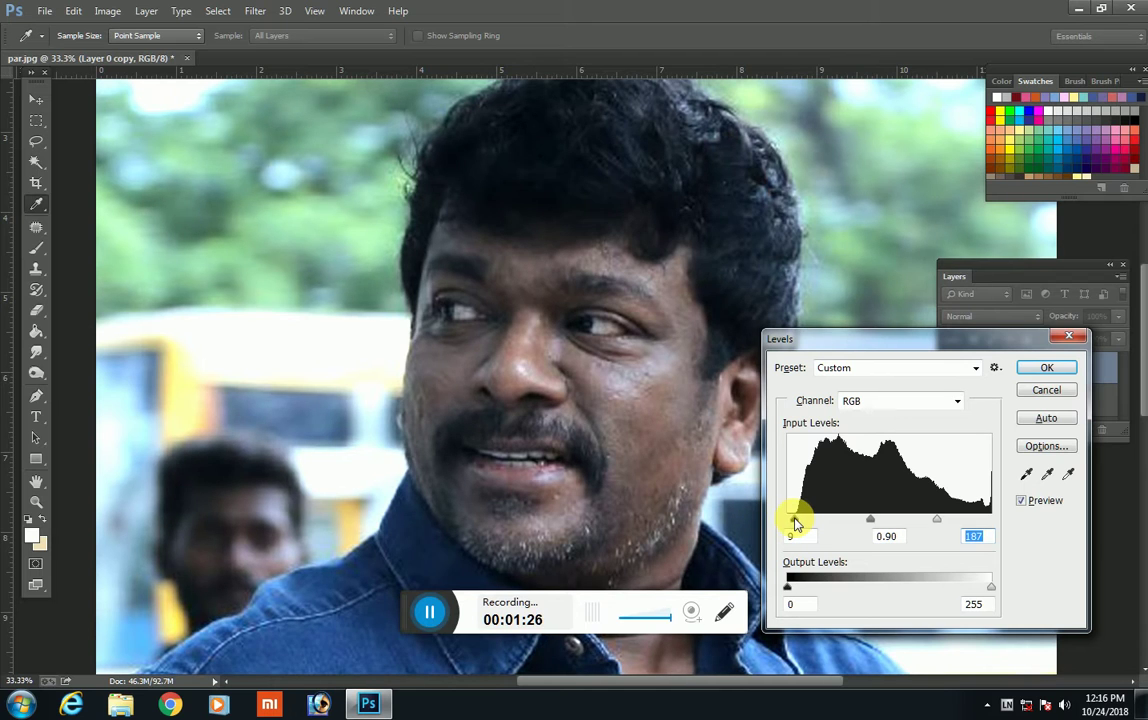
drag(939, 525, 935, 527)
click(935, 527)
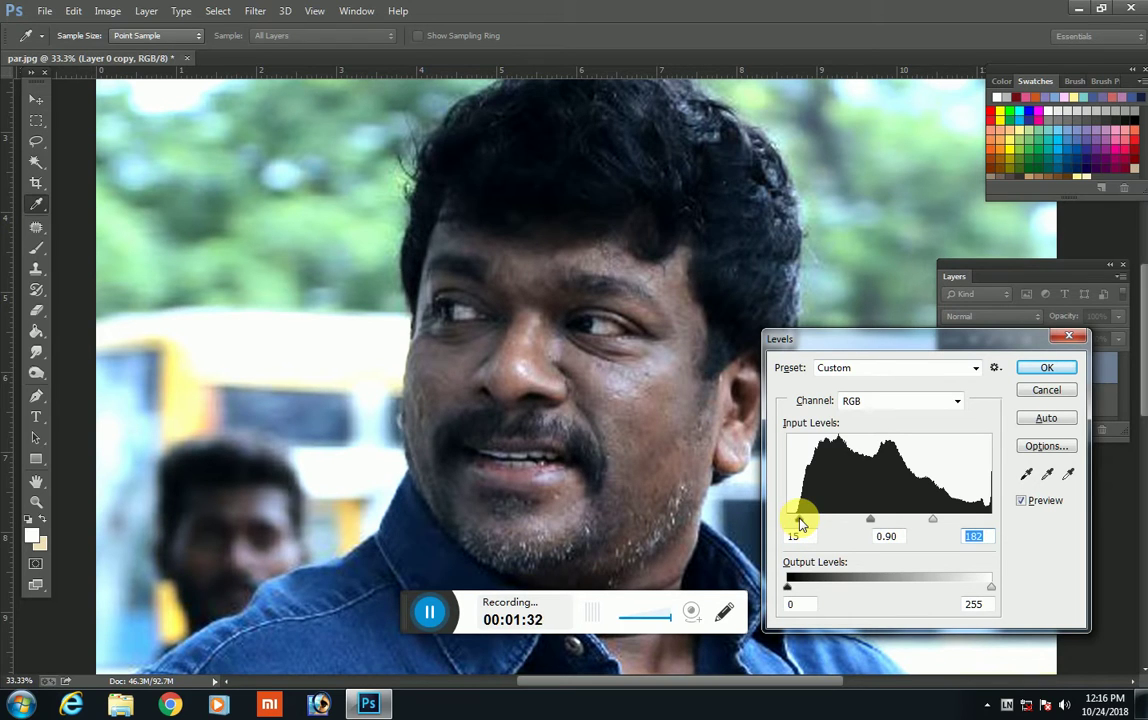
click(1030, 370)
Step: Toggle Layer 0 copy's visibility to compare with the original, leaving it visible
key(m)
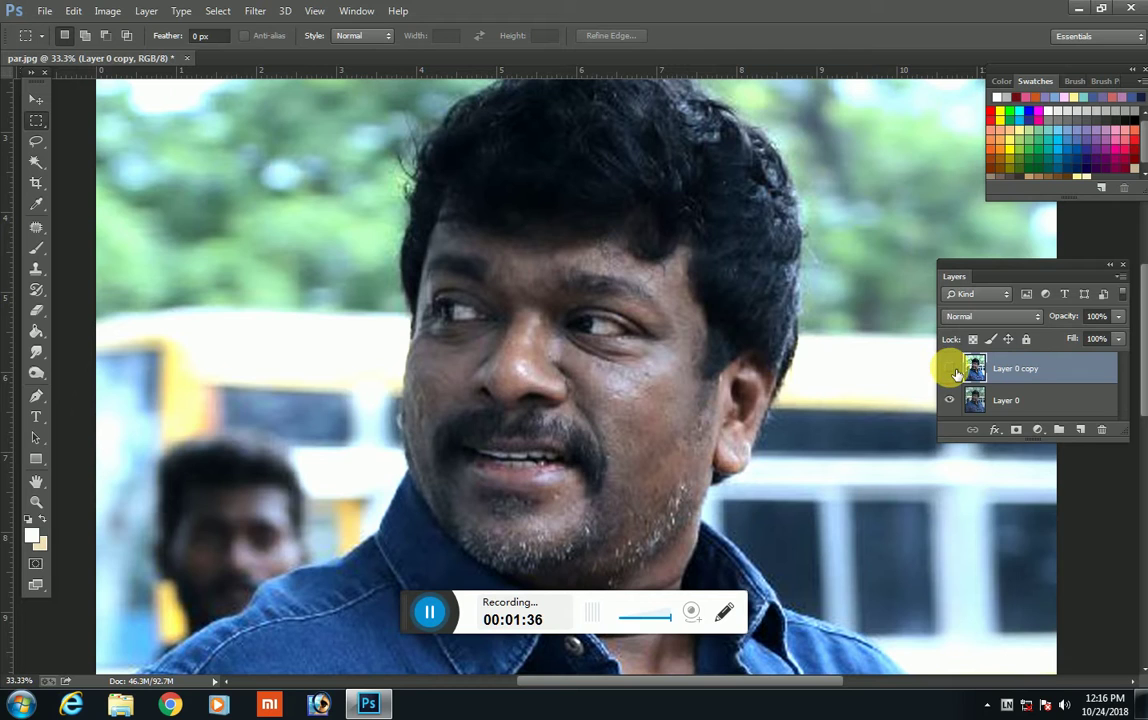
click(950, 369)
click(952, 370)
click(952, 370)
click(950, 369)
click(950, 369)
click(950, 369)
click(950, 369)
click(950, 369)
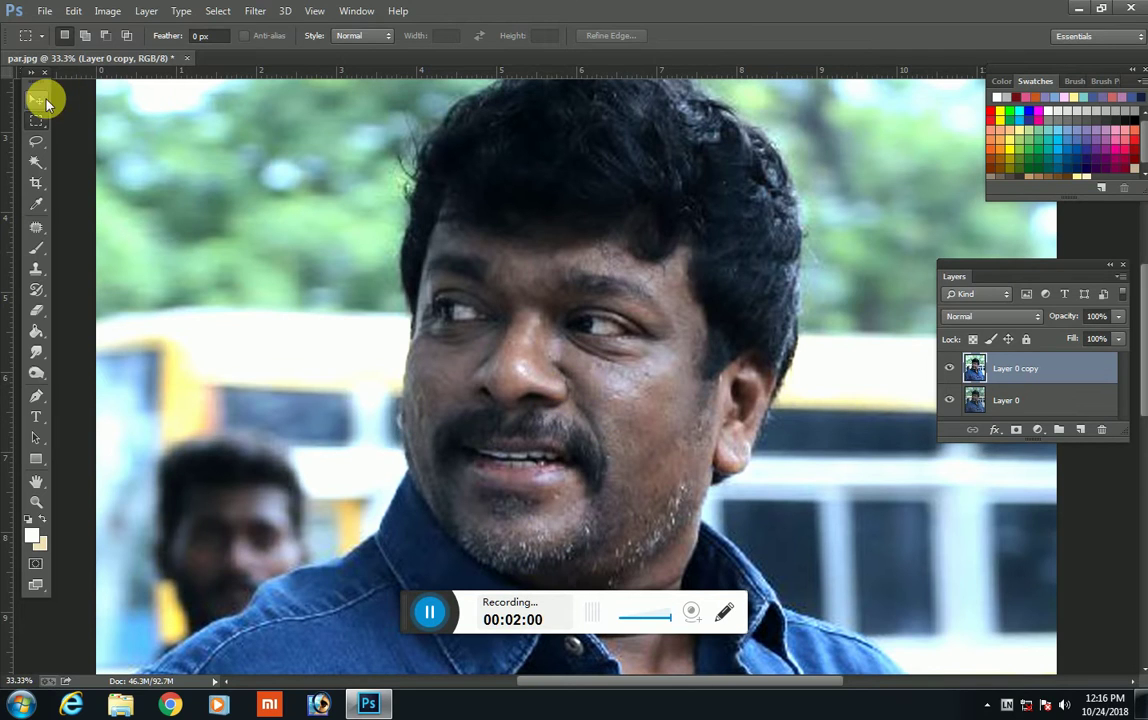
click(35, 99)
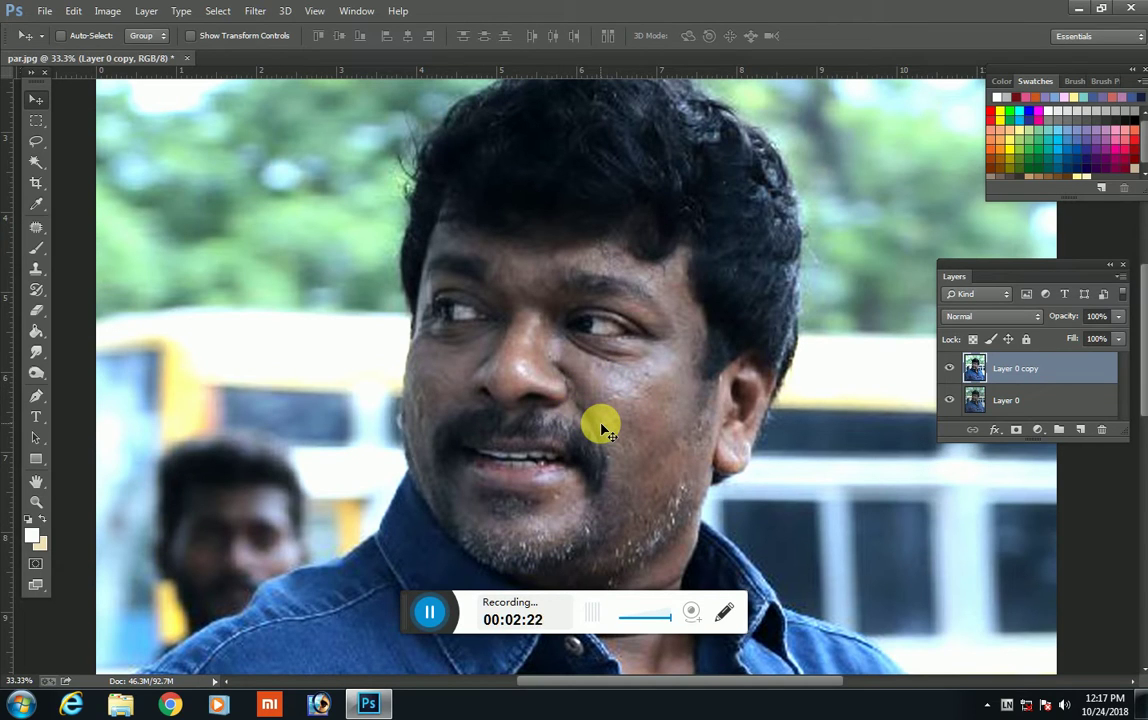
Step: Duplicate the layer into Layer 0 copy 2 and apply Levels with white input 134
key(ctrl+j)
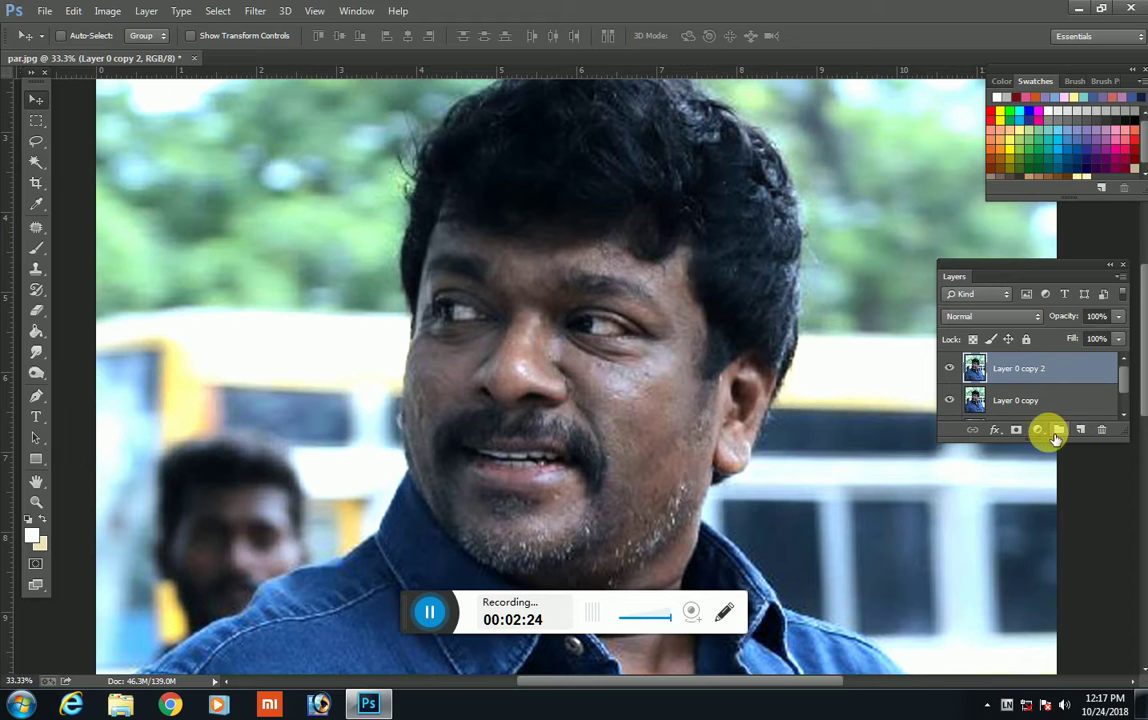
click(1037, 429)
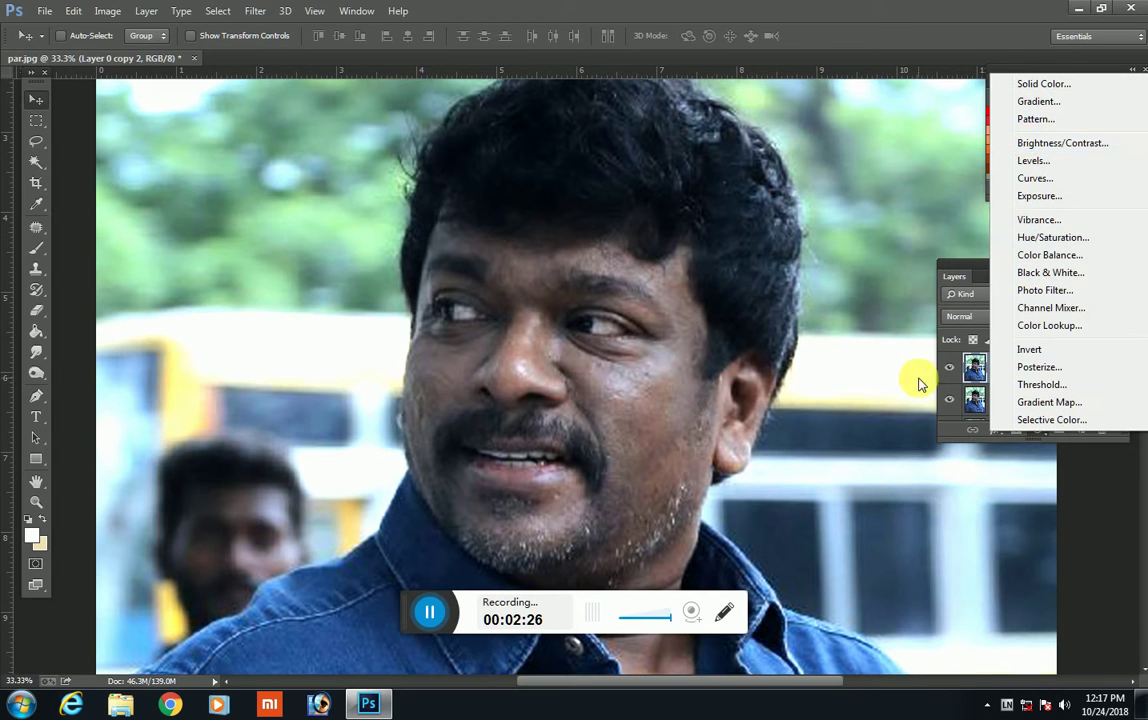
click(878, 398)
key(ctrl+l)
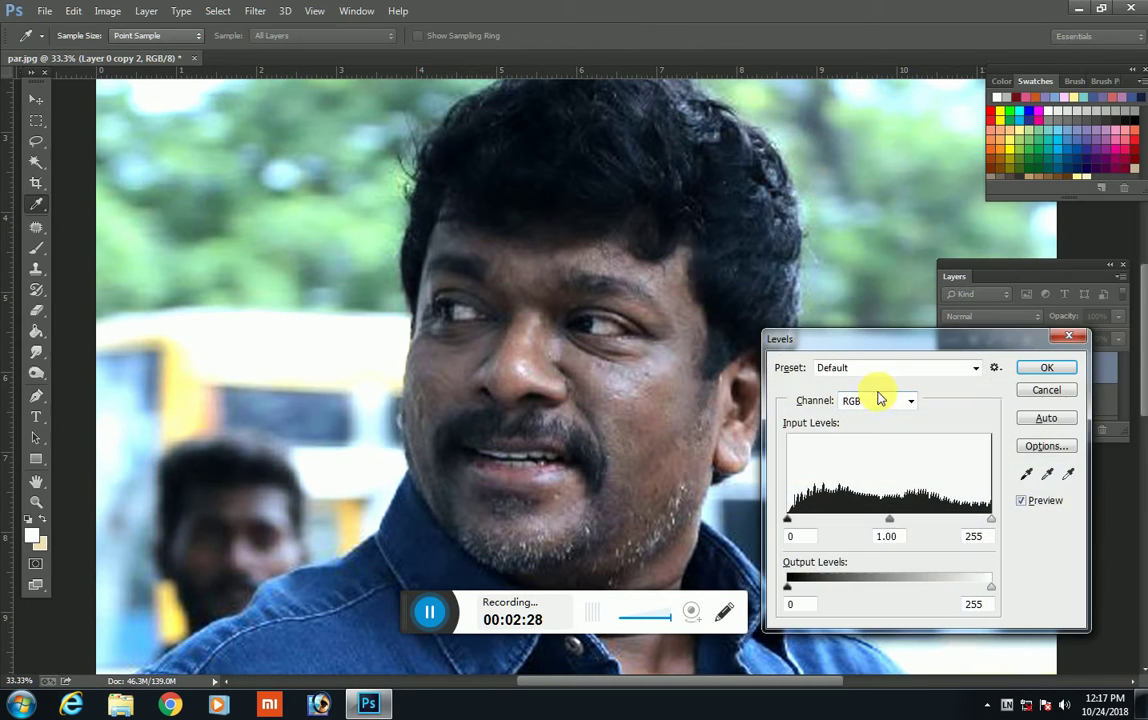
drag(990, 519, 895, 537)
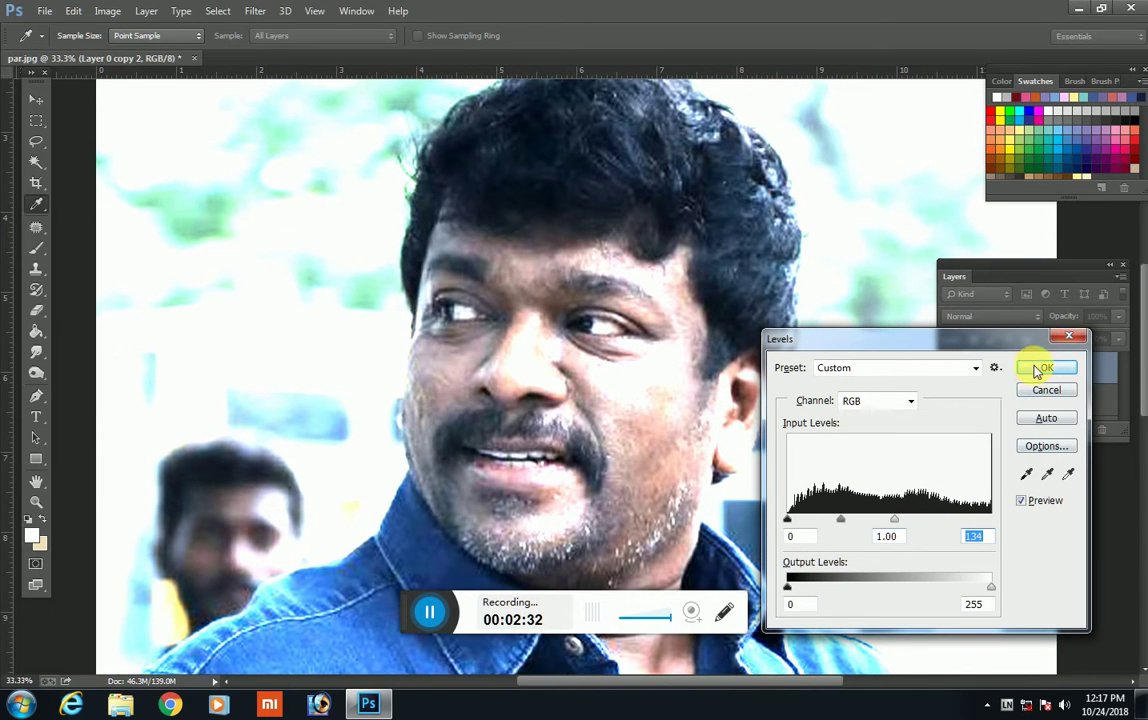
click(1040, 367)
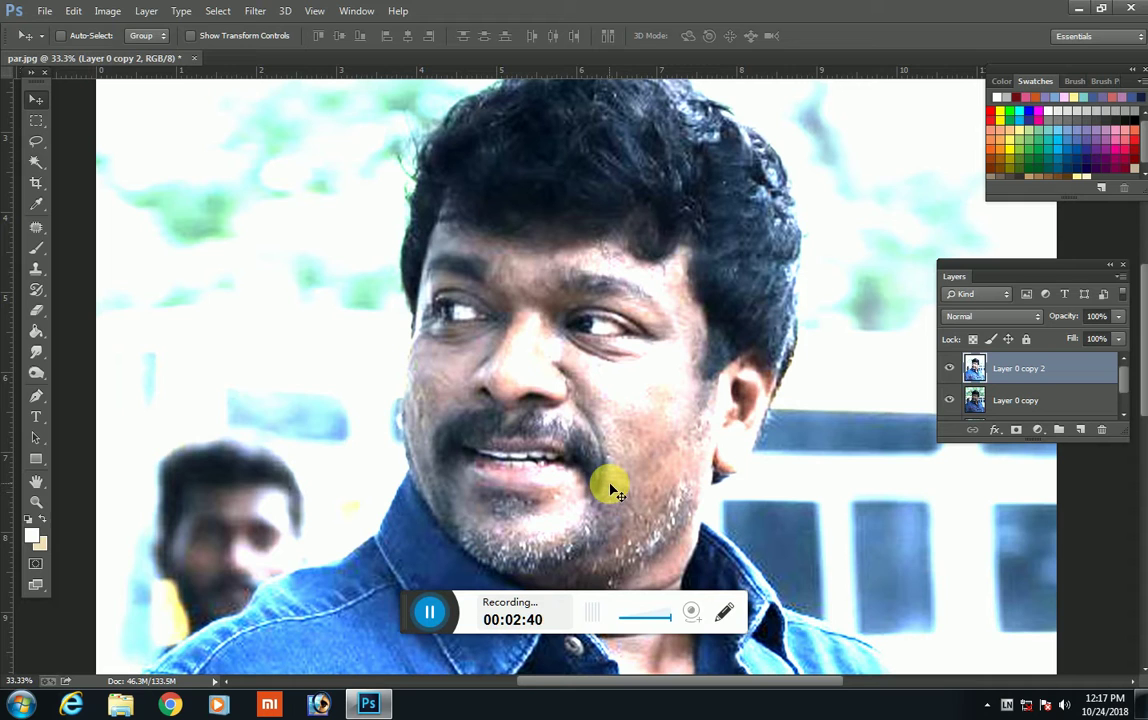
Step: Toggle Layer 0 copy 2's visibility to judge it against the layer beneath
click(950, 368)
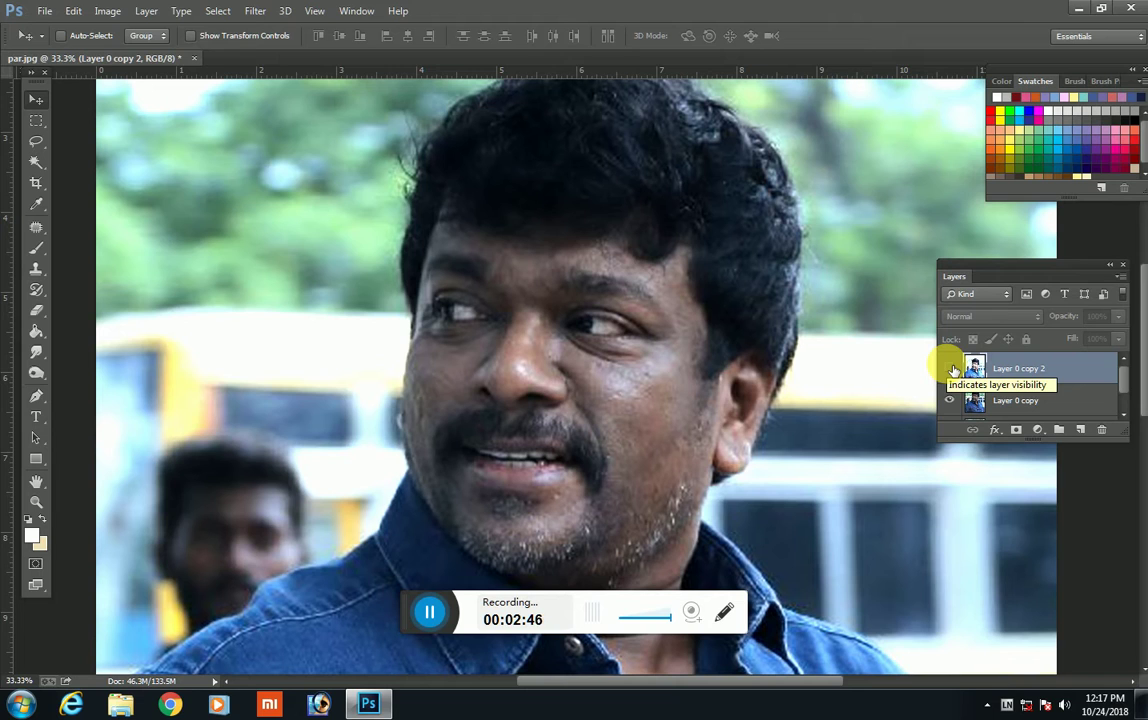
click(950, 368)
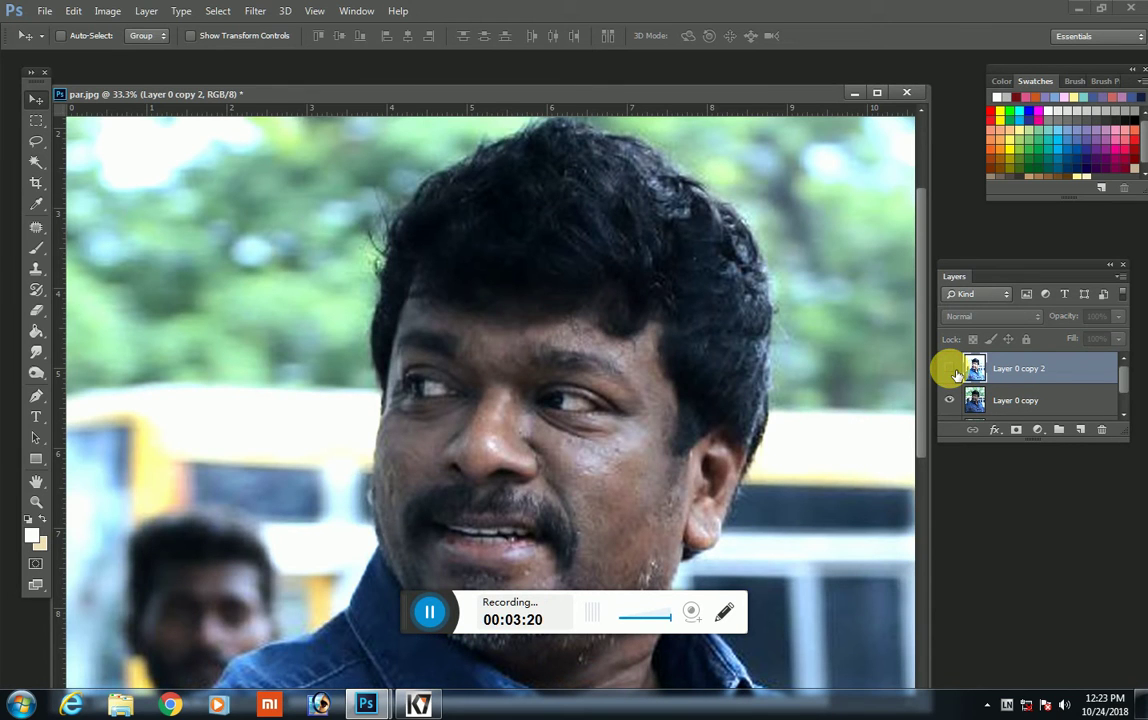
Step: Delete Layer 0 copy 2 and toggle Layer 0 copy off and on against the original
click(950, 369)
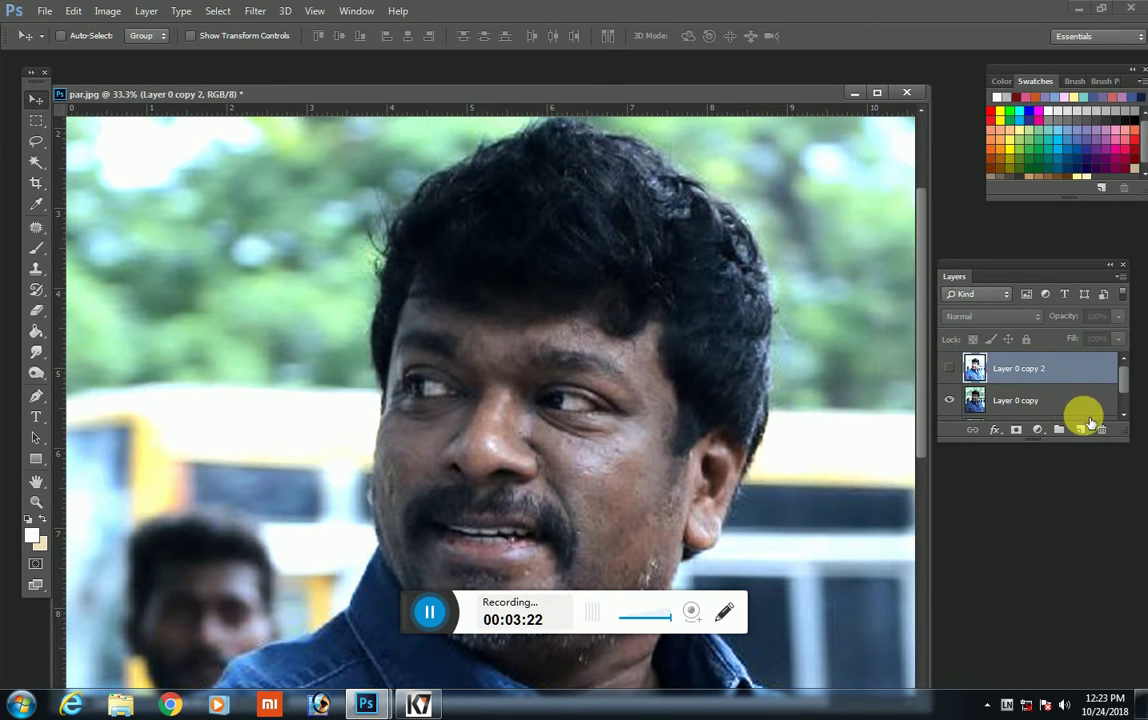
click(1096, 426)
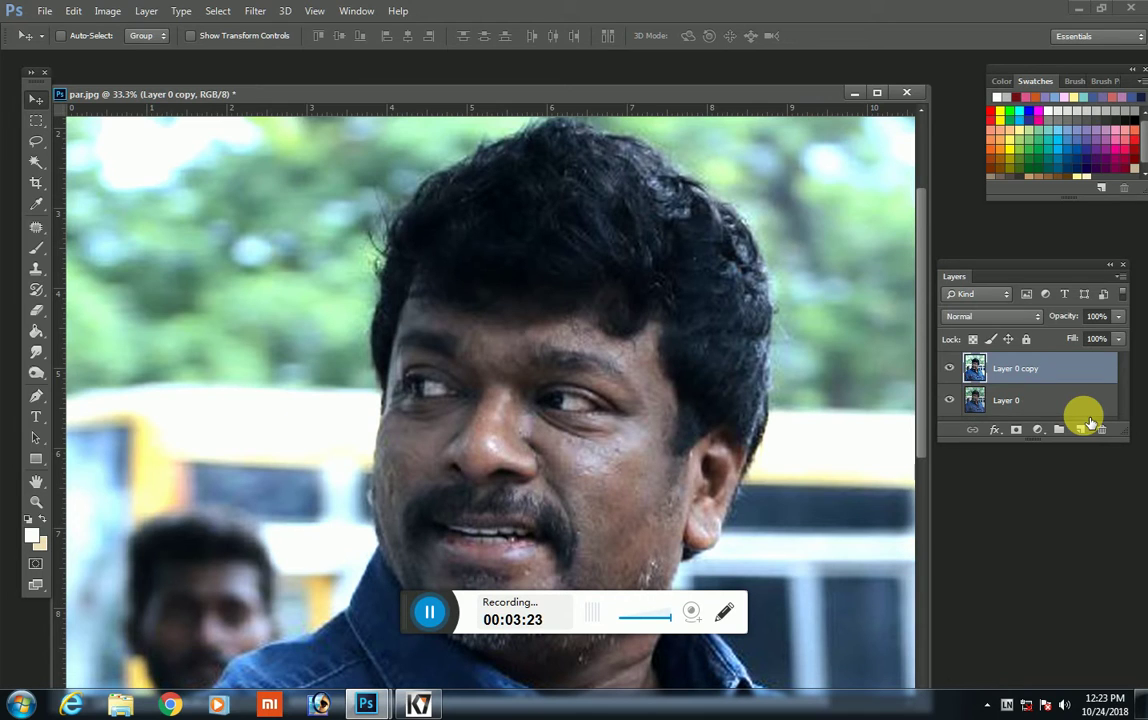
click(951, 369)
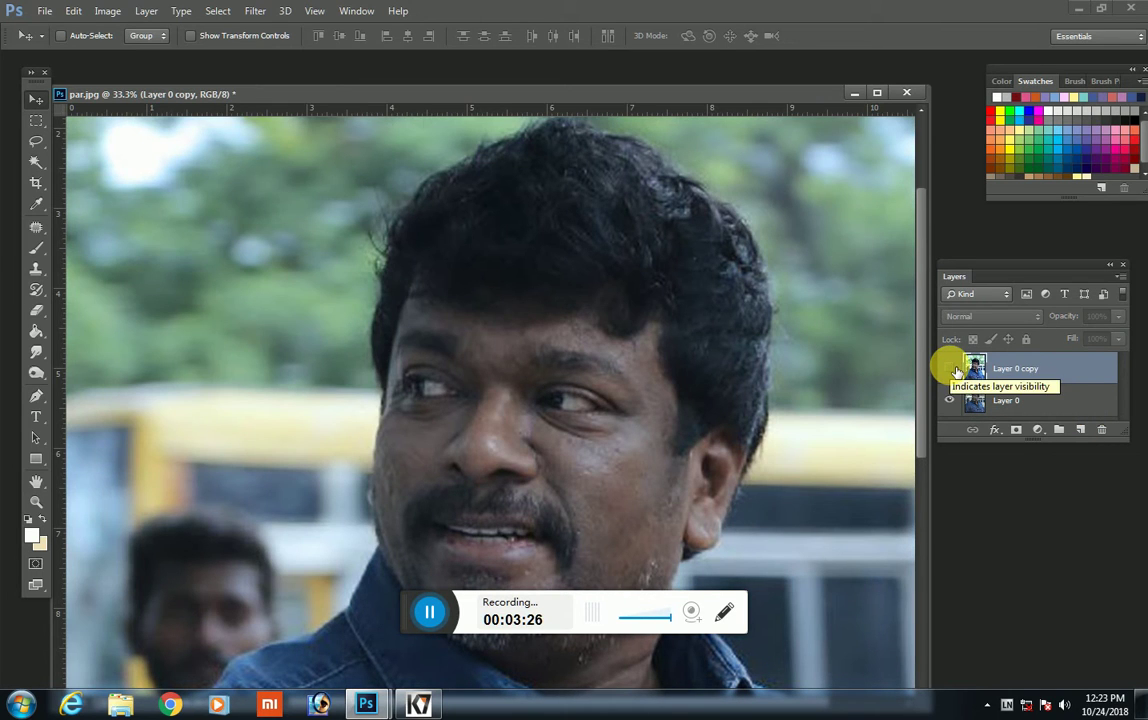
click(955, 370)
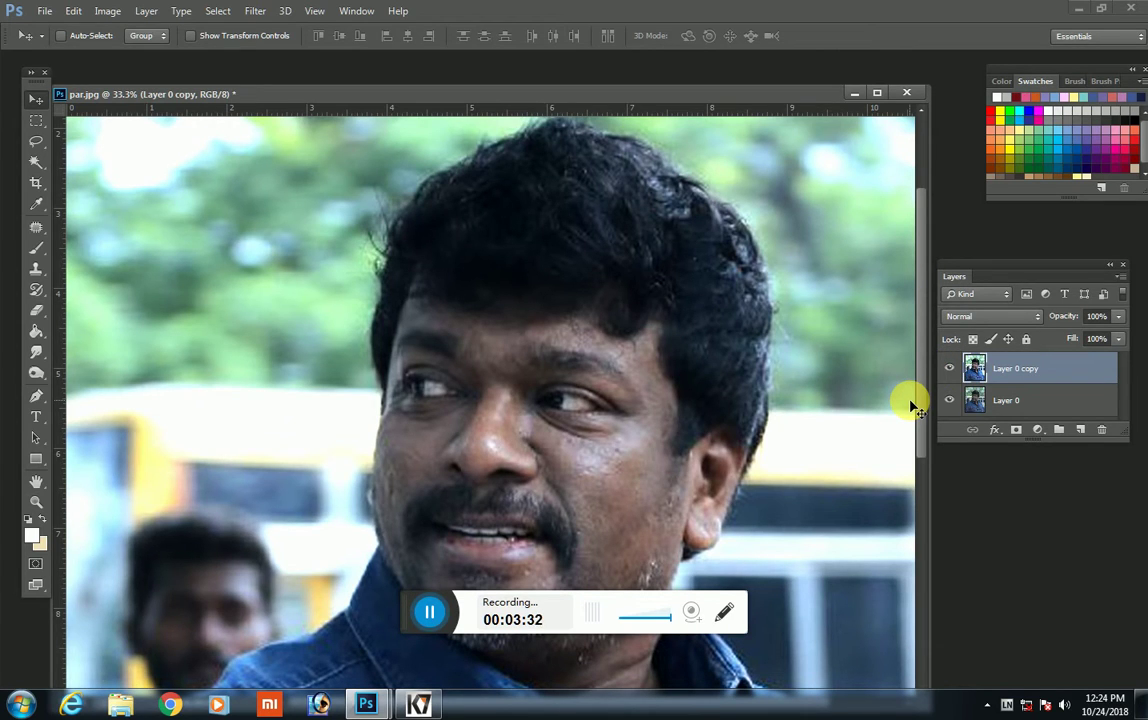
scroll(835, 389, down, 5)
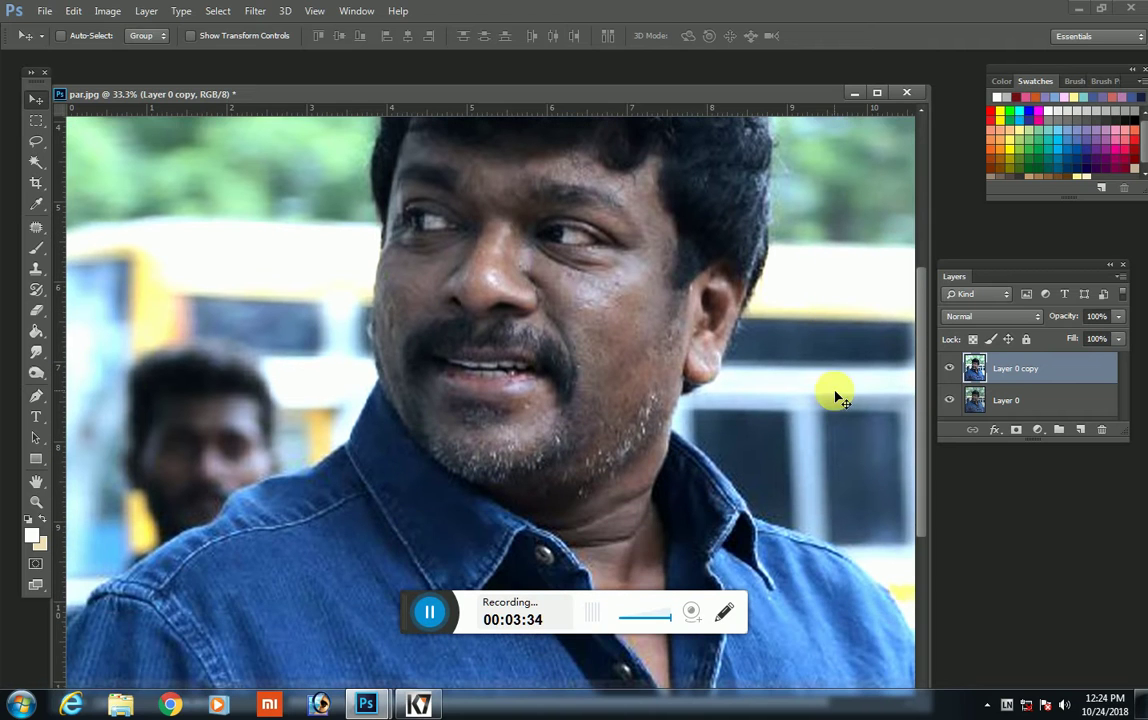
Step: Pick the Lasso tool and zoom the view in on the mouth
click(36, 141)
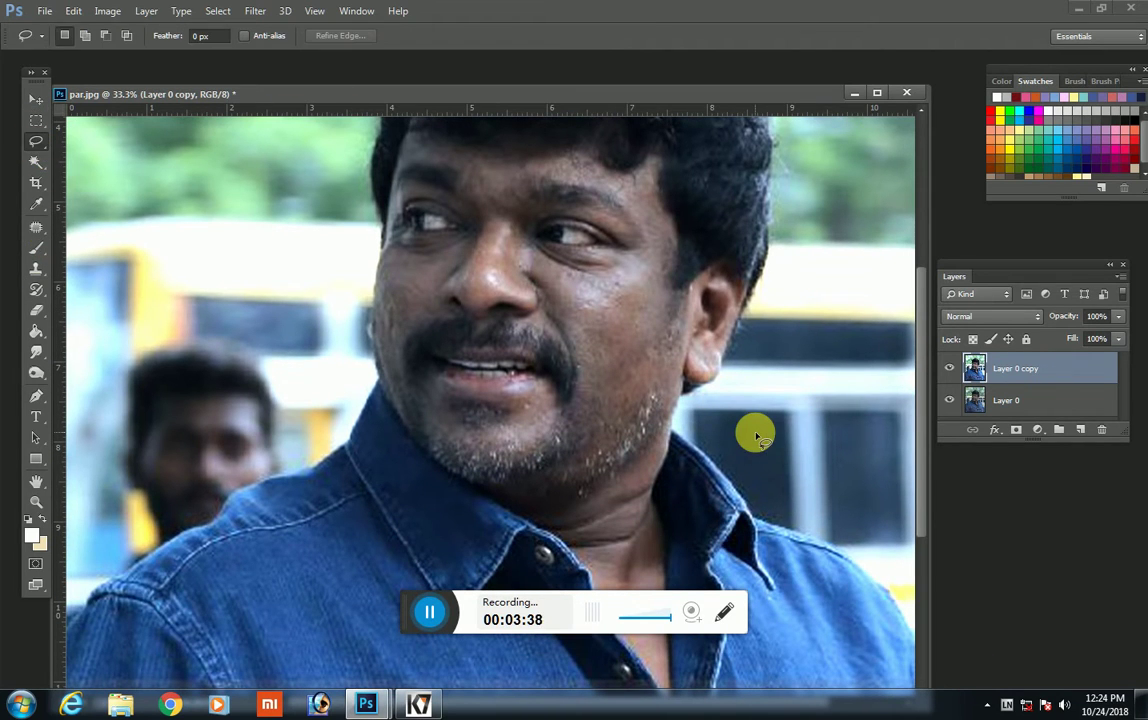
scroll(760, 440, up, 3)
scroll(753, 436, up, 2)
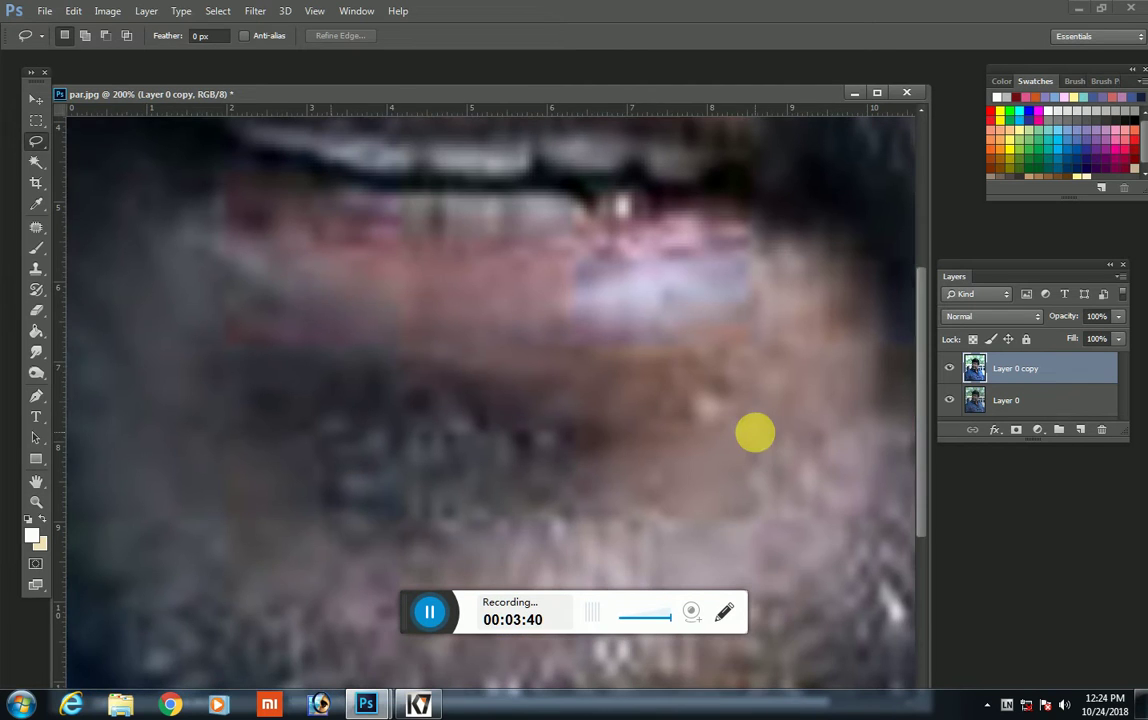
drag(594, 313, 580, 490)
drag(577, 282, 555, 226)
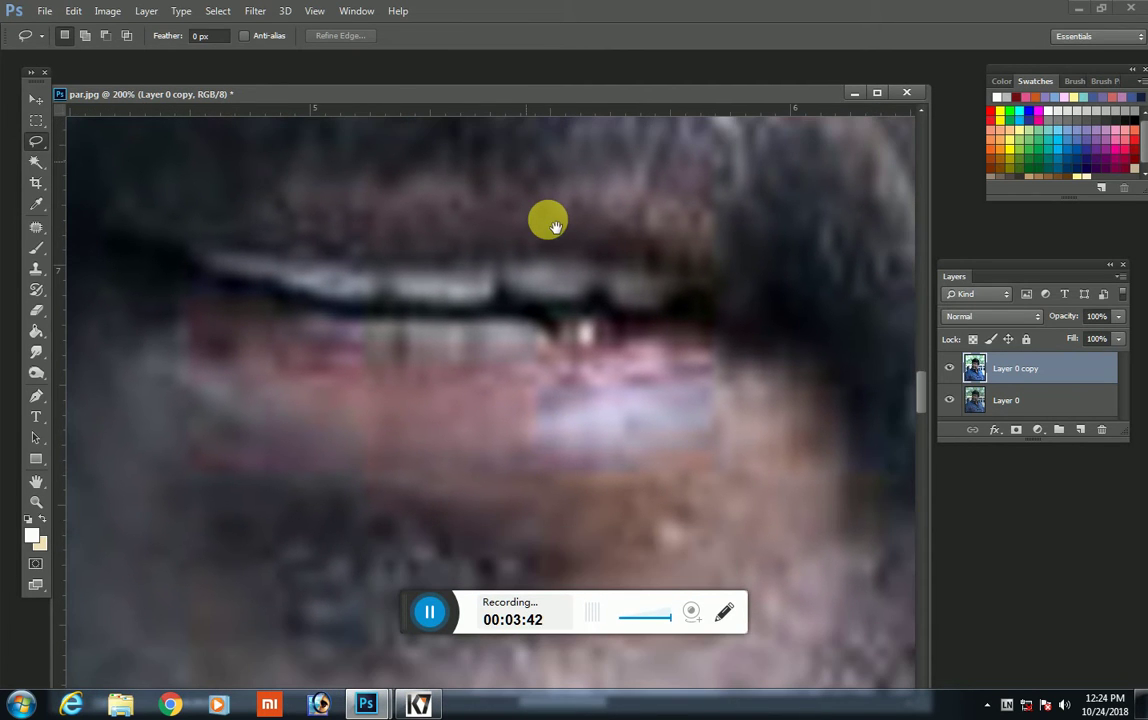
scroll(548, 222, down, 1)
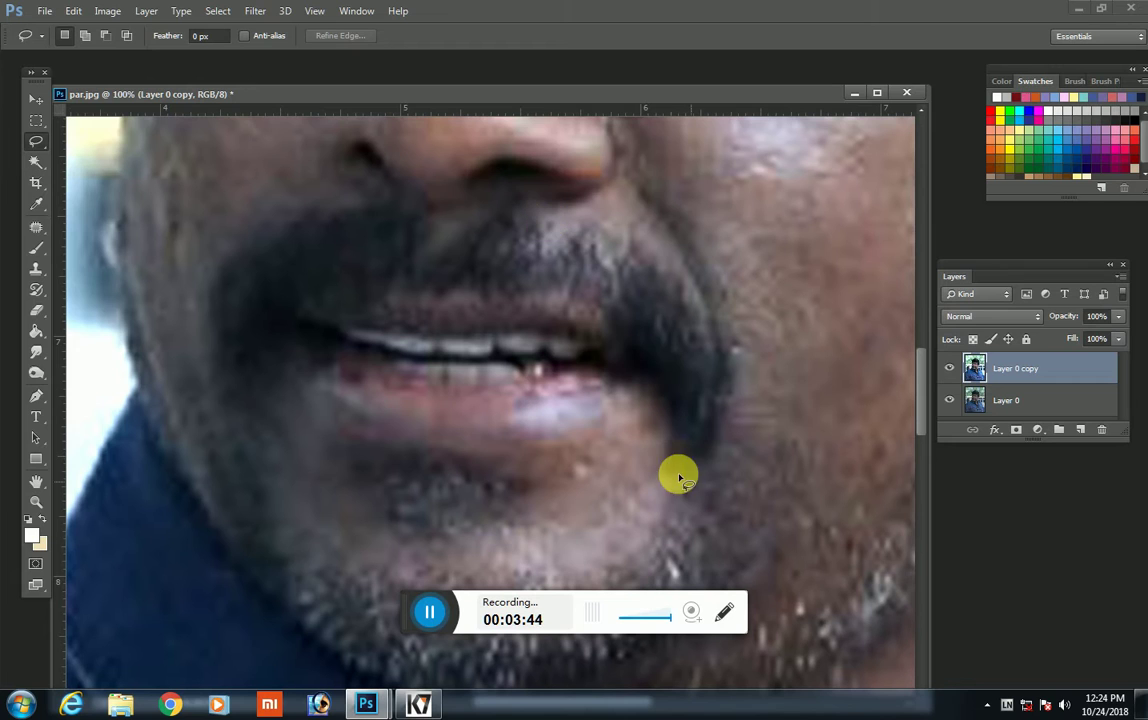
Step: Compare the lips with the original and lasso the pale lower-lip patch
click(951, 369)
click(950, 368)
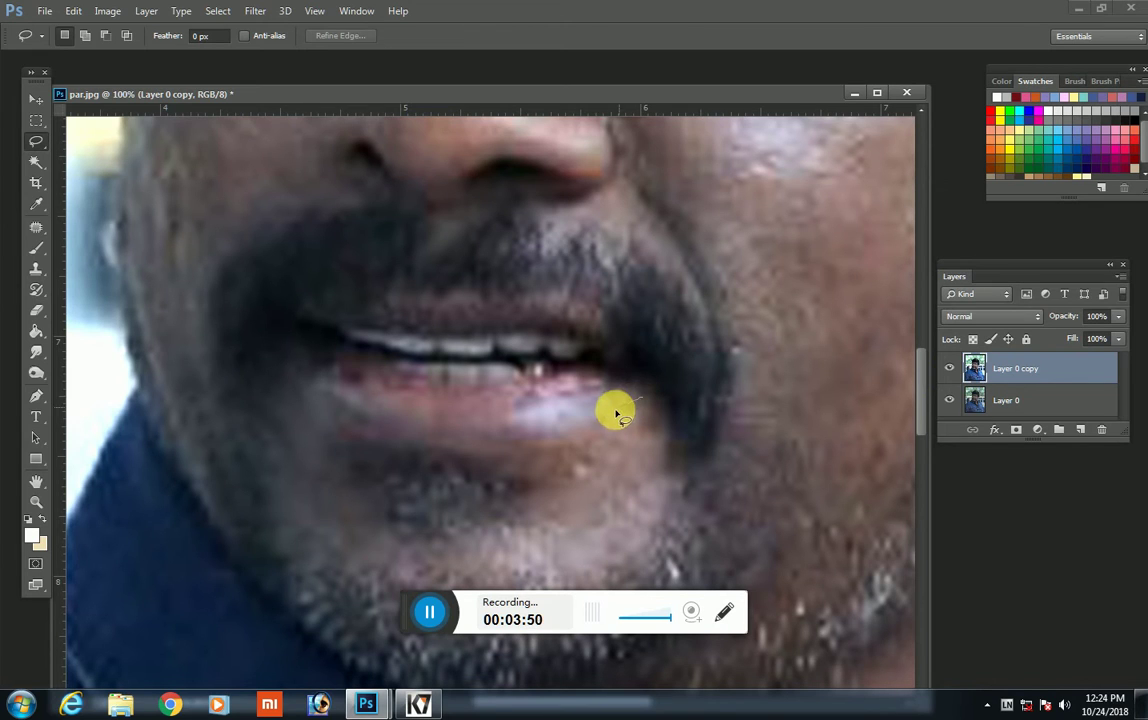
mouse_move(597, 433)
mouse_down()
mouse_move(502, 446)
mouse_move(479, 410)
mouse_move(687, 366)
mouse_up()
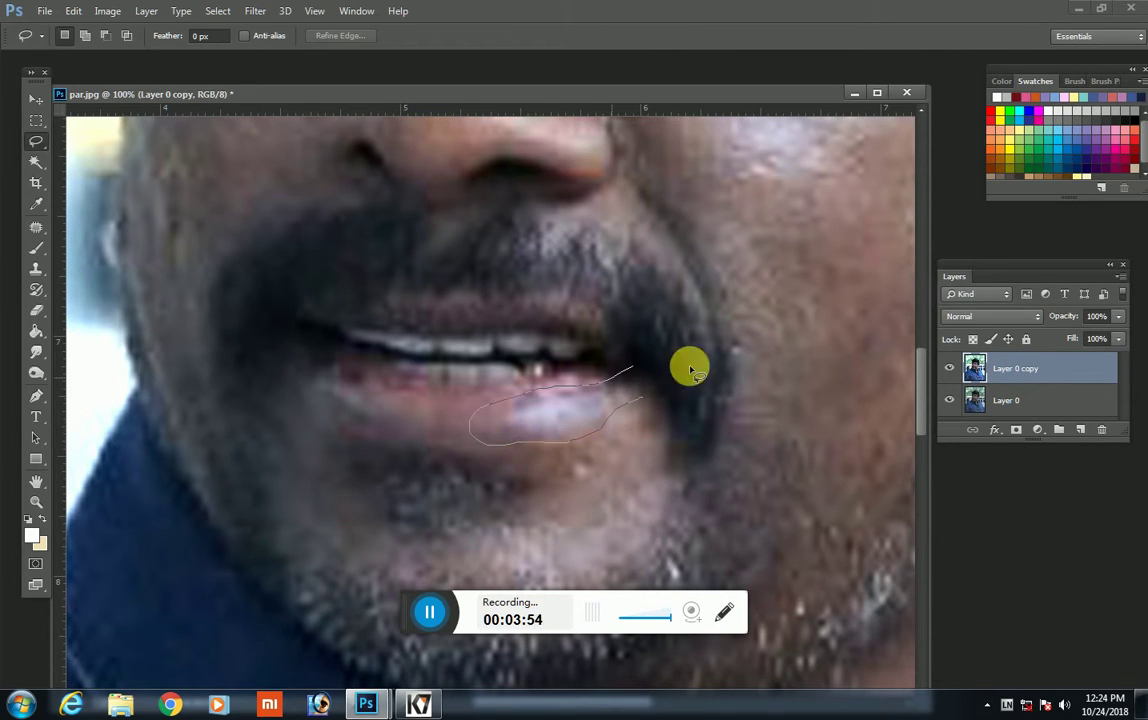
click(1037, 429)
Step: Add a Brightness/Contrast layer on the lip selection with Brightness -21 and Contrast 10
click(1030, 136)
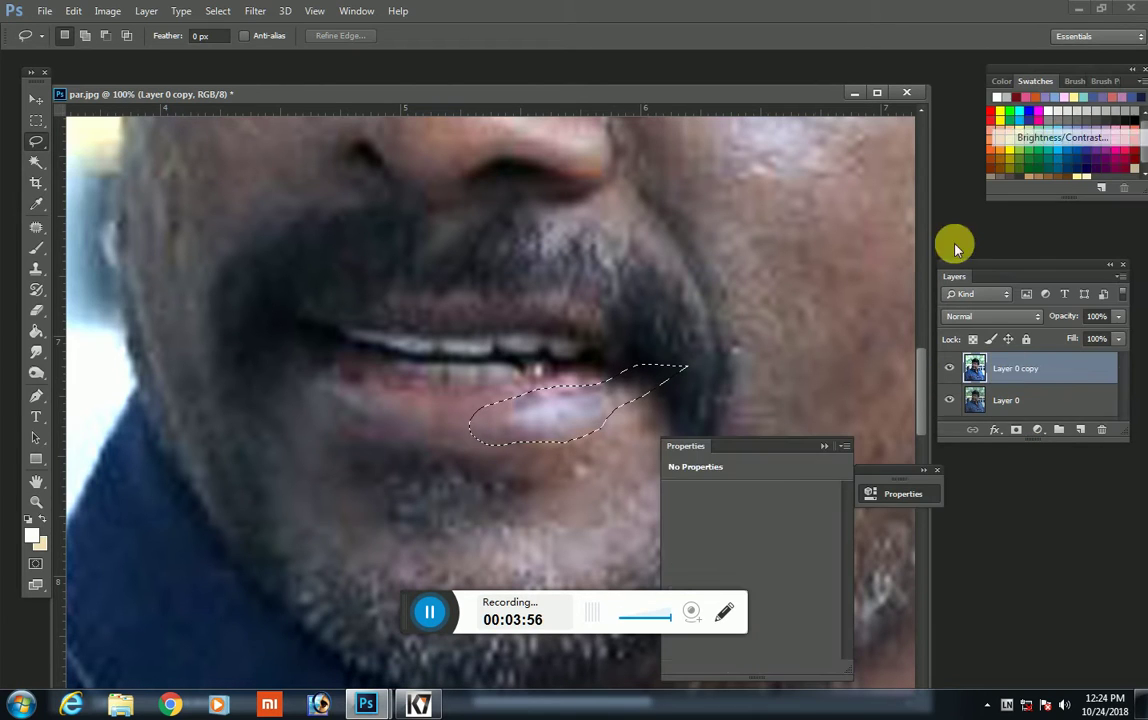
click(743, 536)
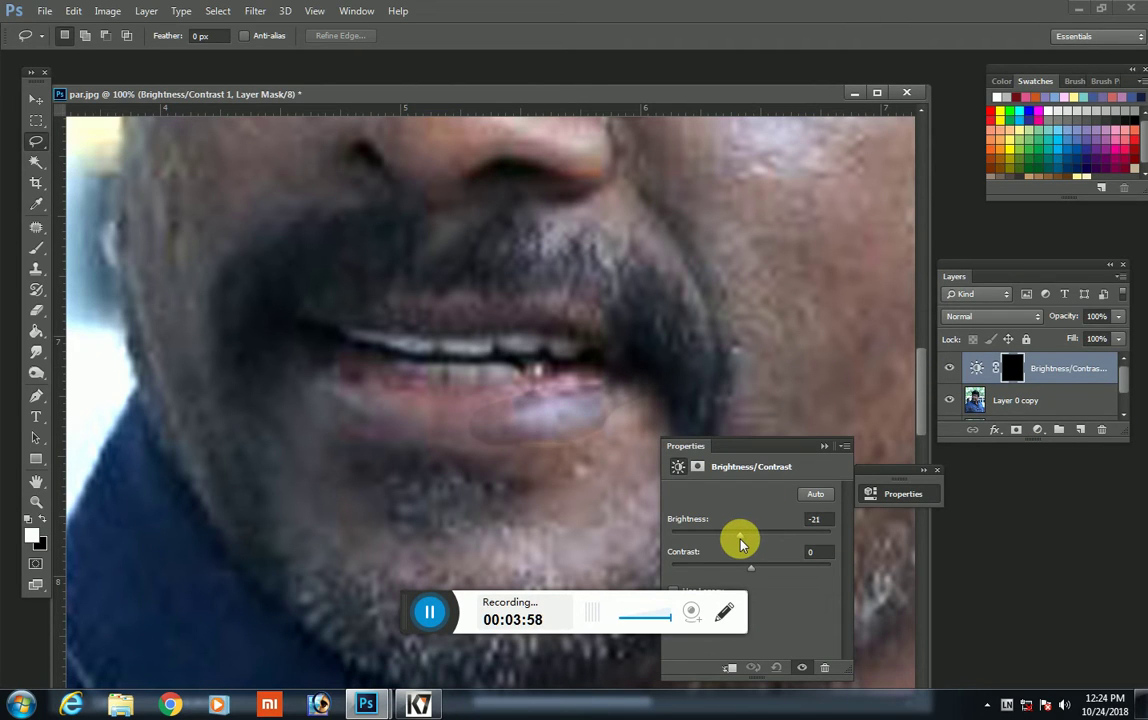
click(825, 446)
Step: Touch up the mask edges with a resized Eraser and merge the adjustment into Layer 0 copy
click(33, 310)
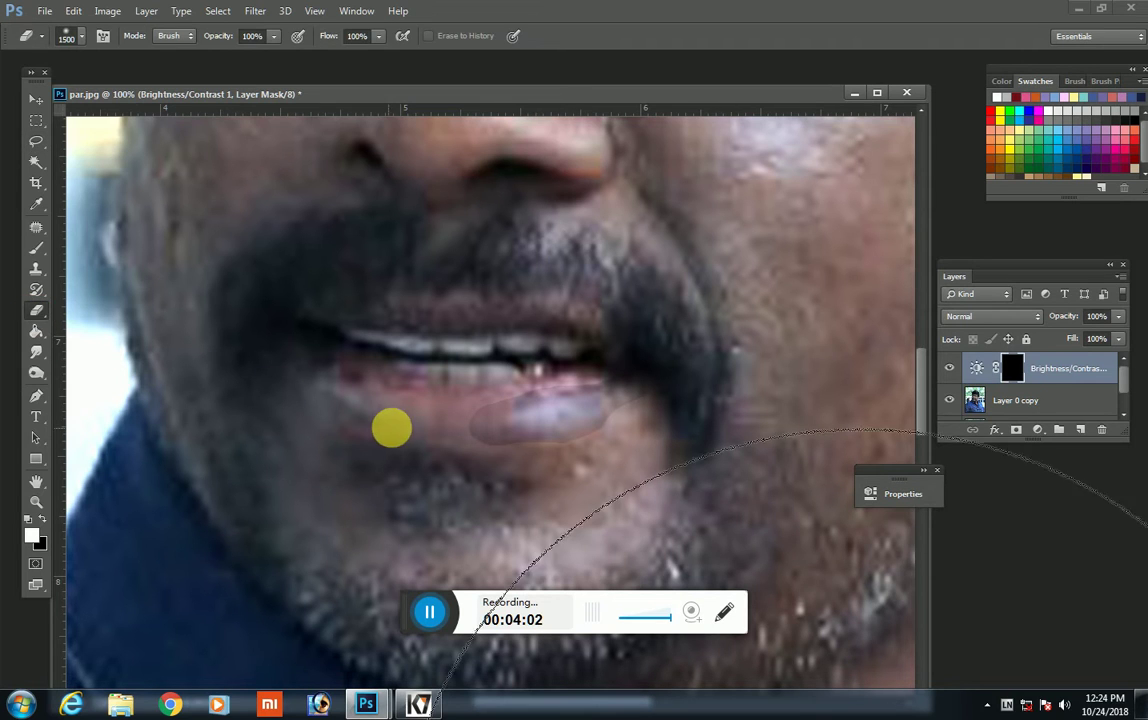
key([)
key([)
key([)
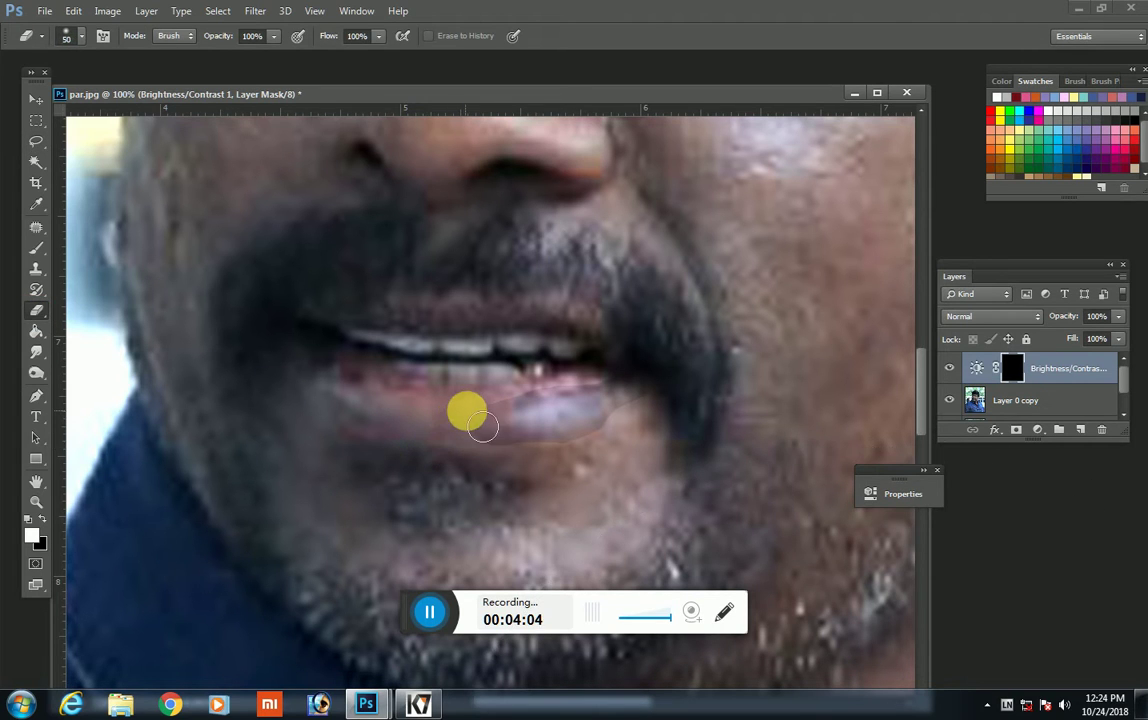
key(])
key(])
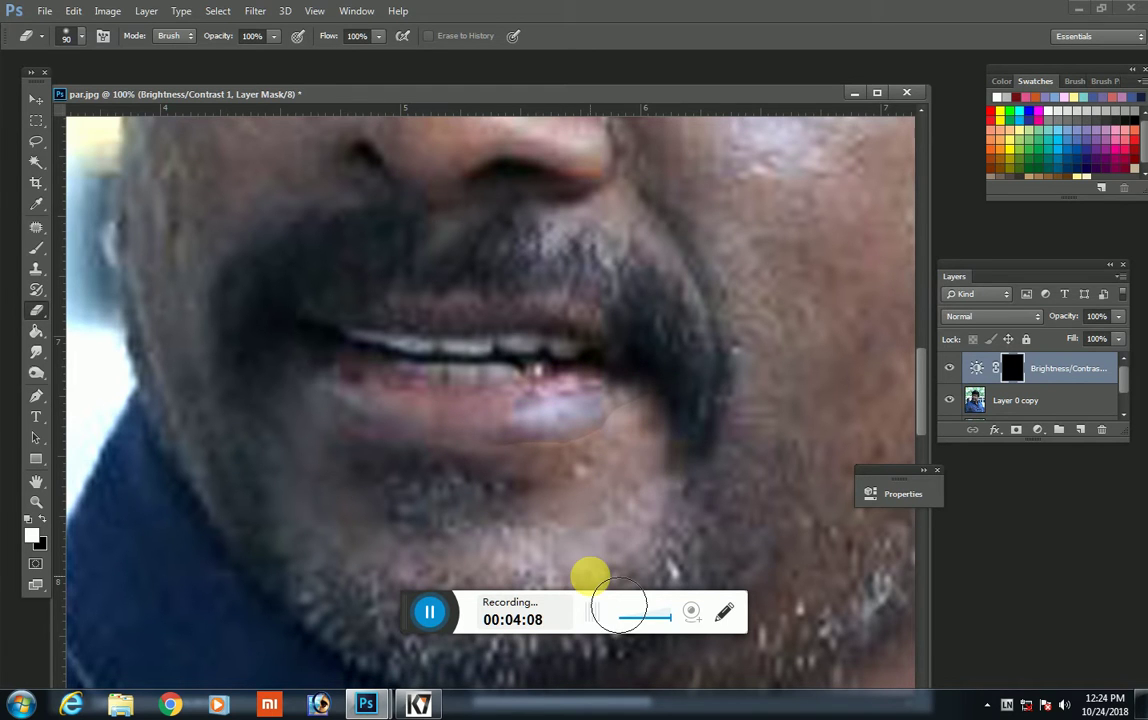
key(ctrl+minus)
key(ctrl+minus)
key(ctrl+minus)
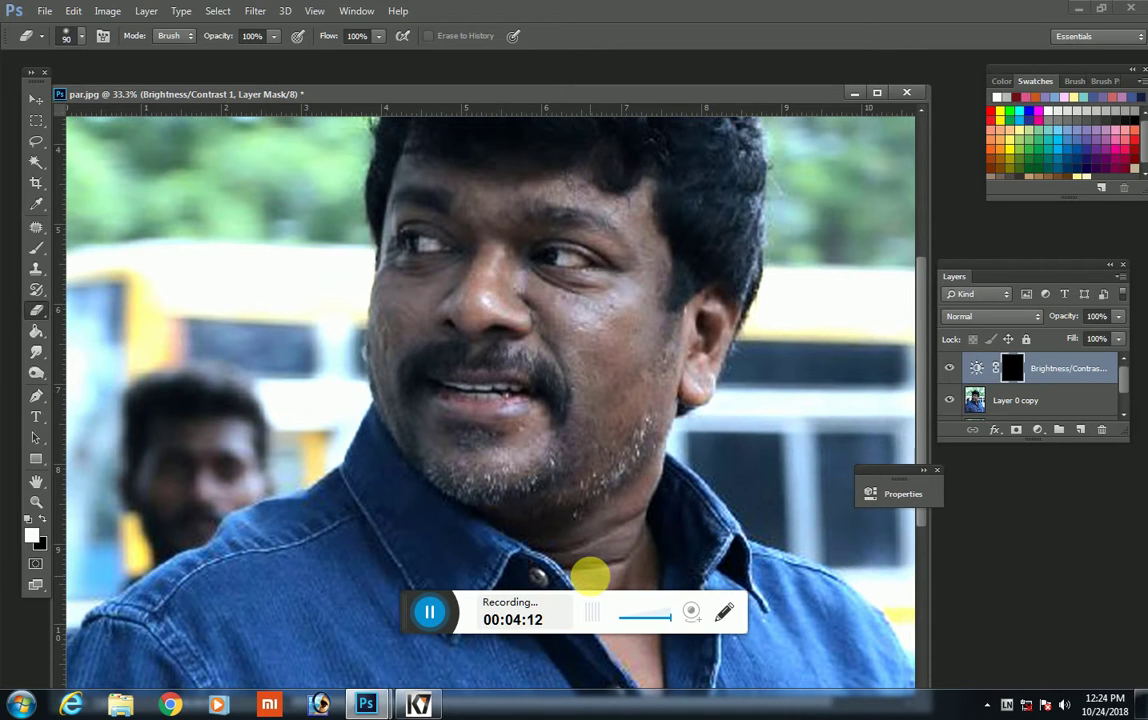
key(ctrl+z)
key(ctrl+plus)
key(ctrl+plus)
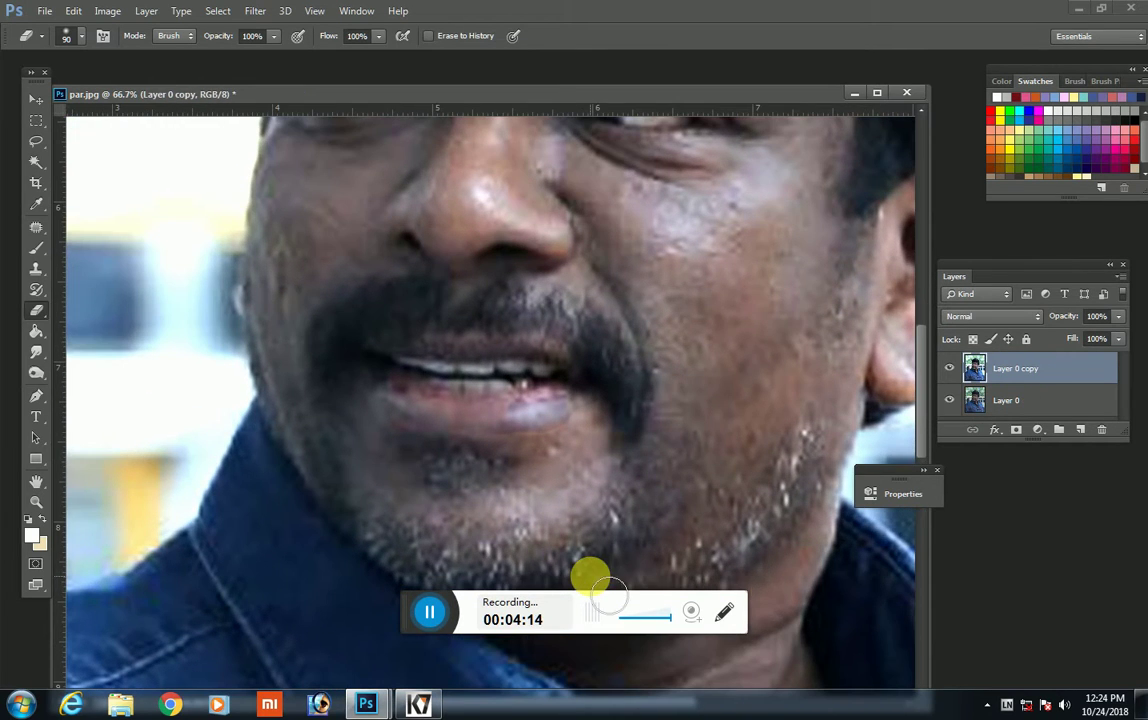
Step: Lasso the dark strip under the lower lip and add the chin patch to the selection
click(36, 143)
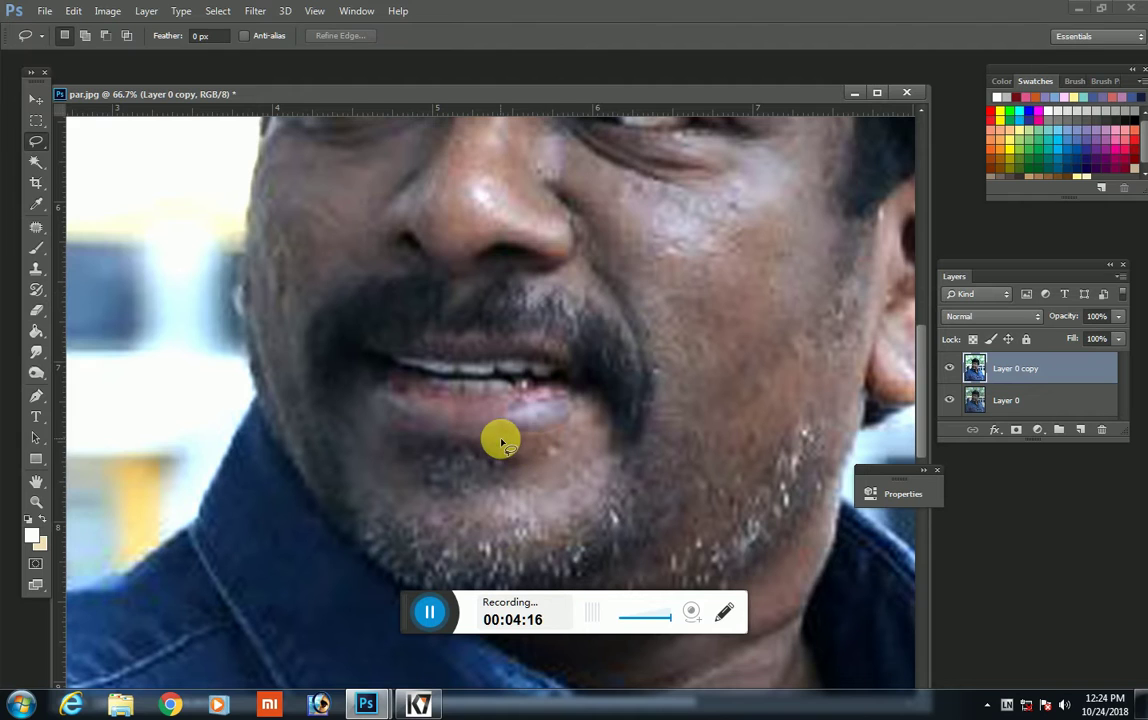
drag(516, 437, 540, 432)
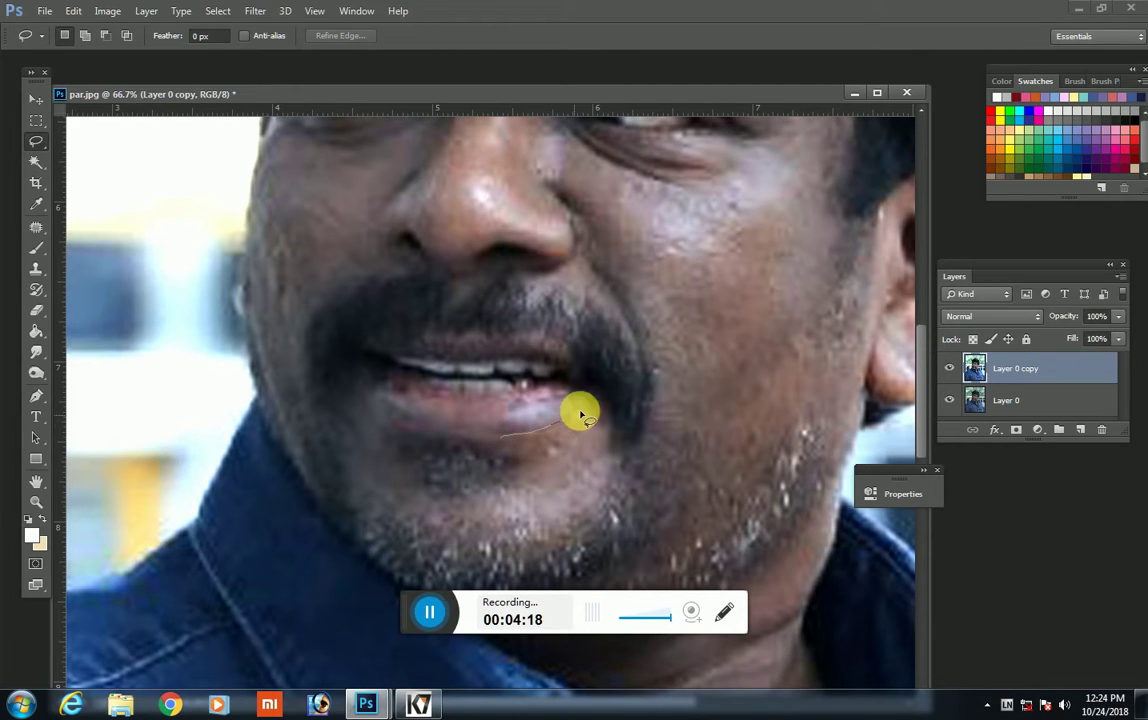
drag(583, 416, 499, 442)
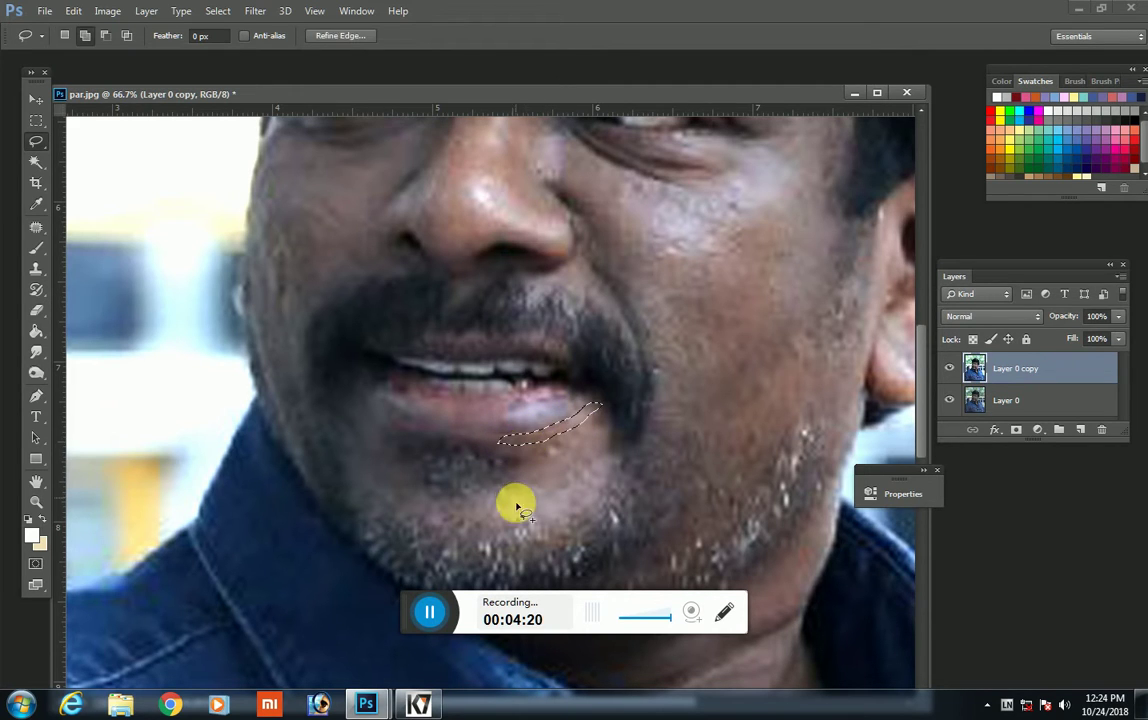
mouse_move(470, 495)
mouse_down()
mouse_move(568, 487)
mouse_move(615, 454)
mouse_move(605, 515)
mouse_move(565, 556)
mouse_move(505, 556)
mouse_move(455, 512)
mouse_up()
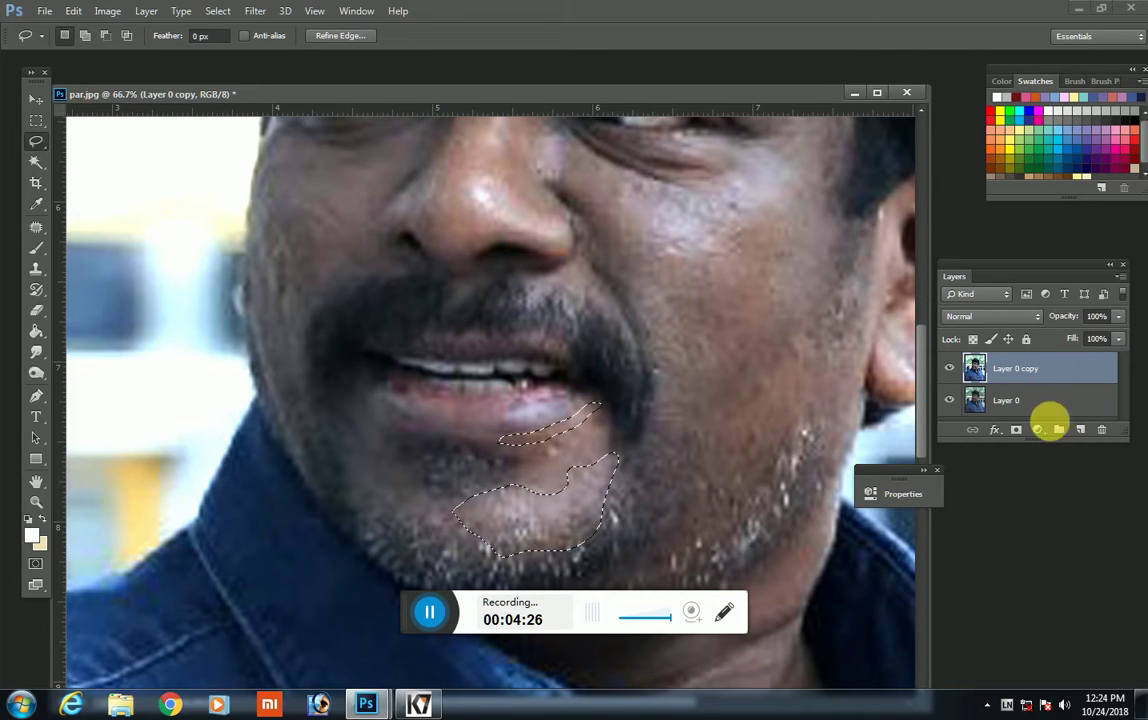
Step: Add a Brightness/Contrast layer set to Brightness 33, Contrast -7 for the selection
click(1040, 429)
click(1045, 139)
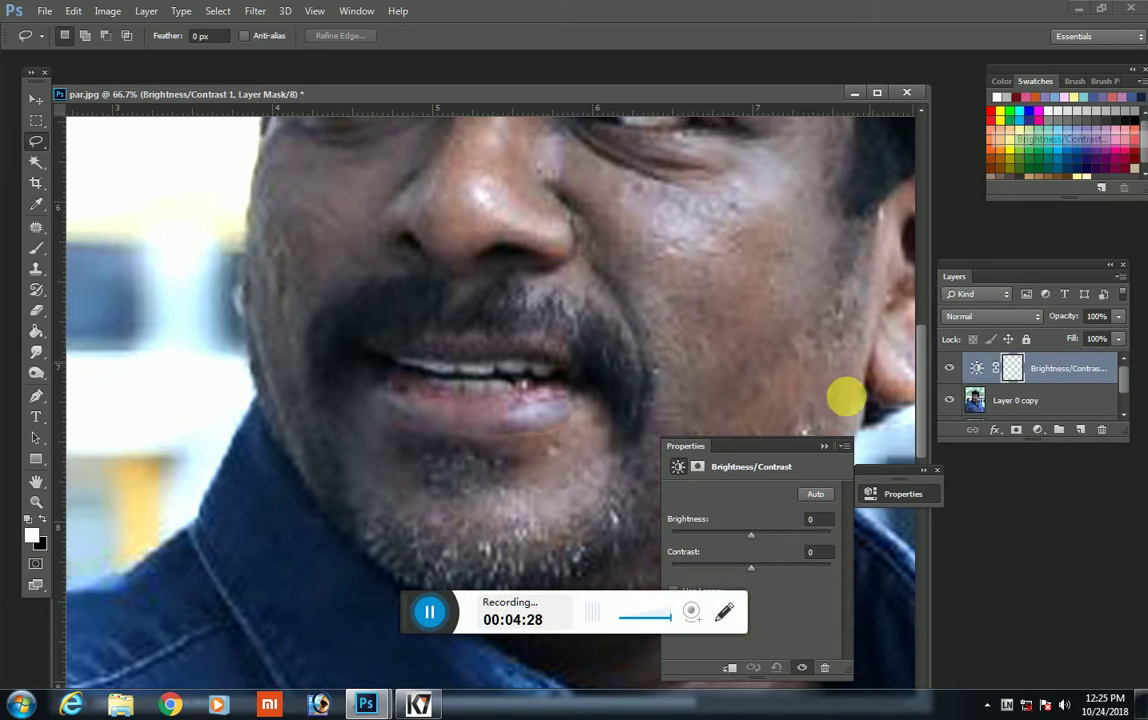
mouse_move(761, 533)
mouse_down()
mouse_move(769, 538)
mouse_move(741, 570)
mouse_up()
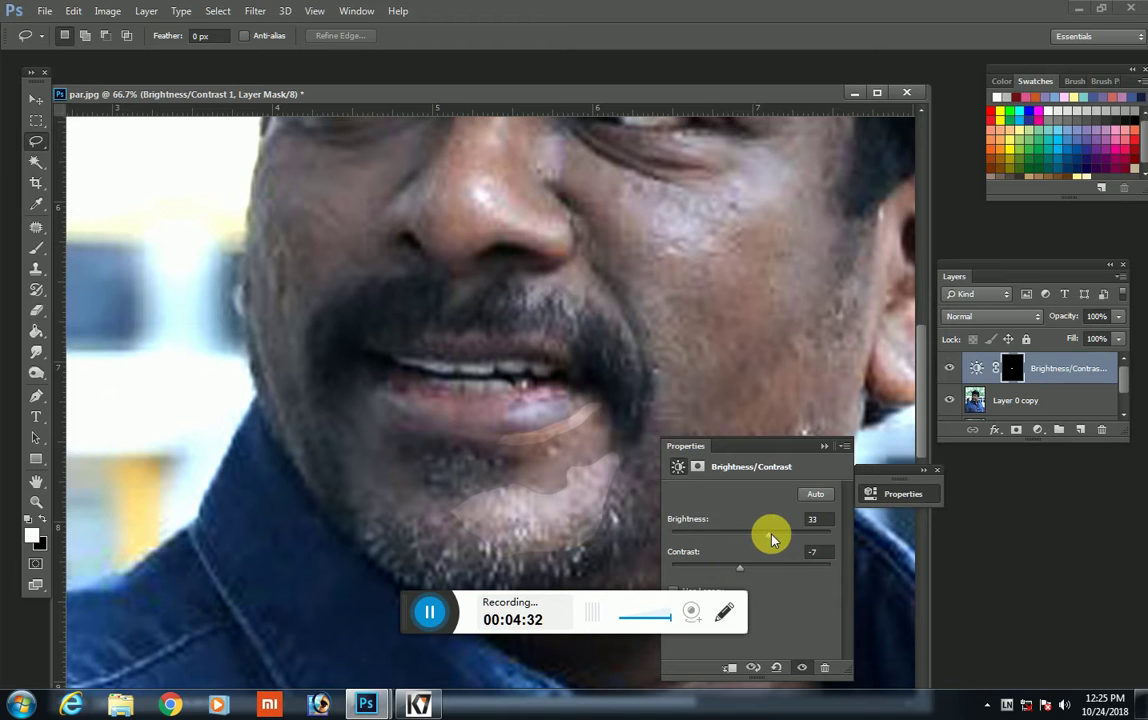
click(822, 447)
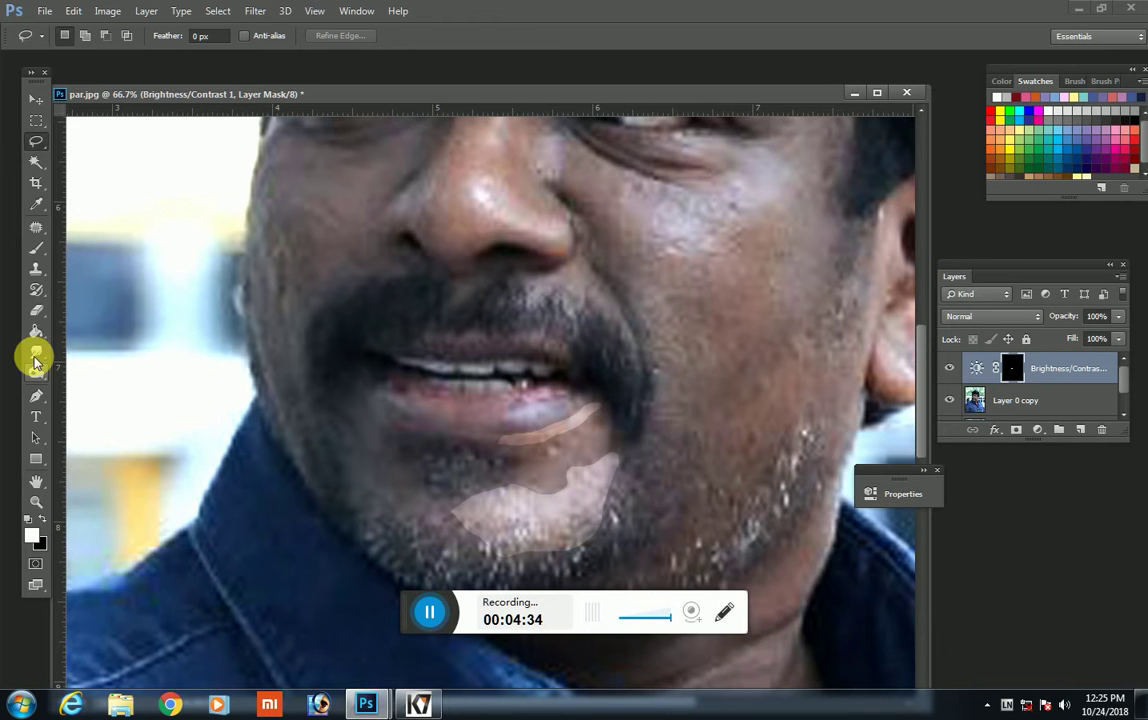
Step: Erase the hard lower edge of the chin patch from the mask with a large eraser
click(36, 310)
scroll(305, 463, down, 3)
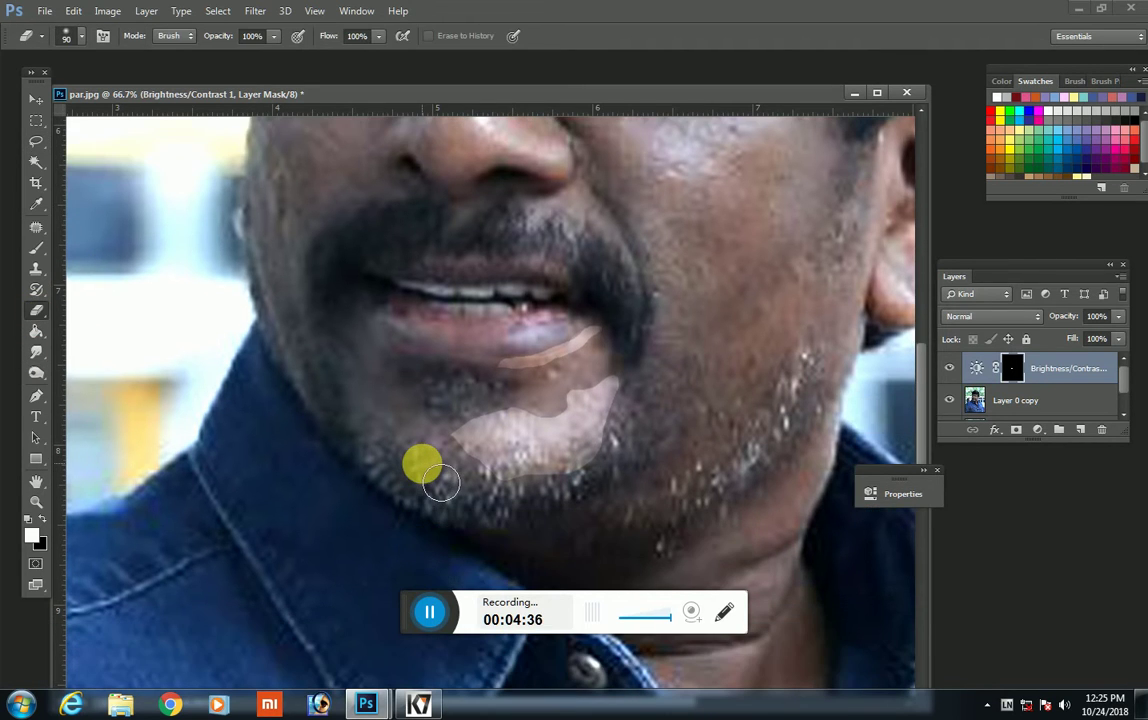
key(bracketright)
key(bracketright)
mouse_move(487, 483)
mouse_down()
mouse_move(528, 530)
mouse_move(615, 525)
mouse_move(679, 440)
mouse_move(560, 395)
mouse_move(486, 410)
mouse_move(653, 358)
mouse_up()
key(bracketleft)
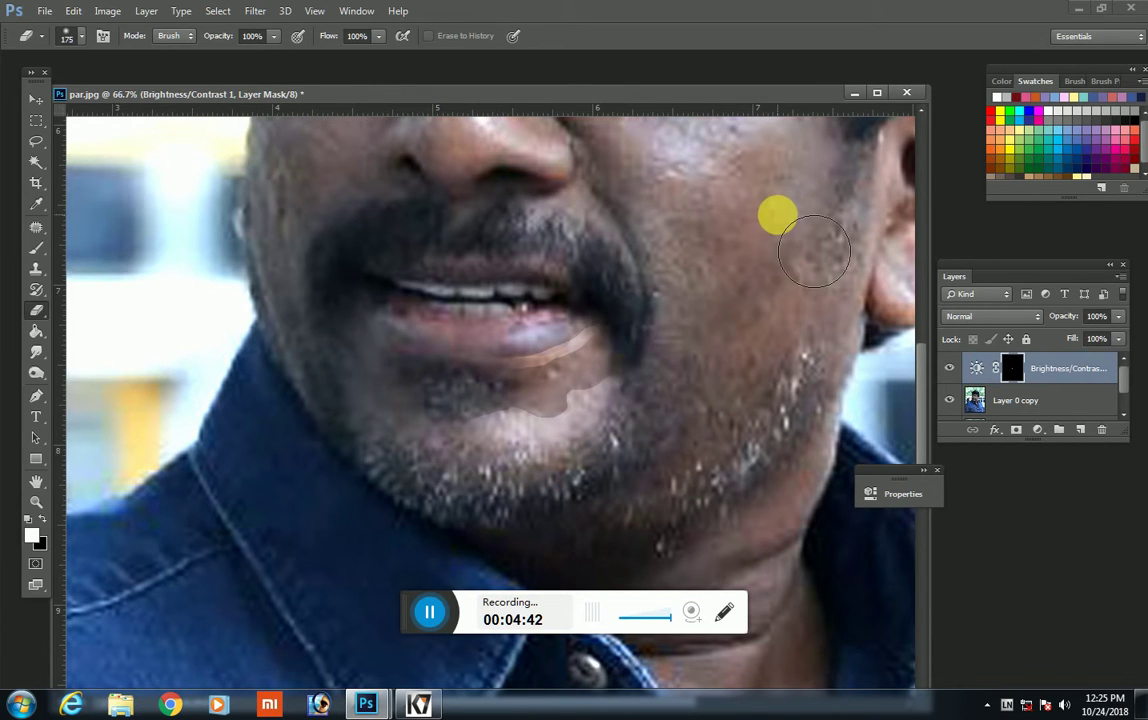
Step: Zoom out to the whole portrait and merge the adjustment into Layer 0 copy
key(ctrl+minus)
key(ctrl+minus)
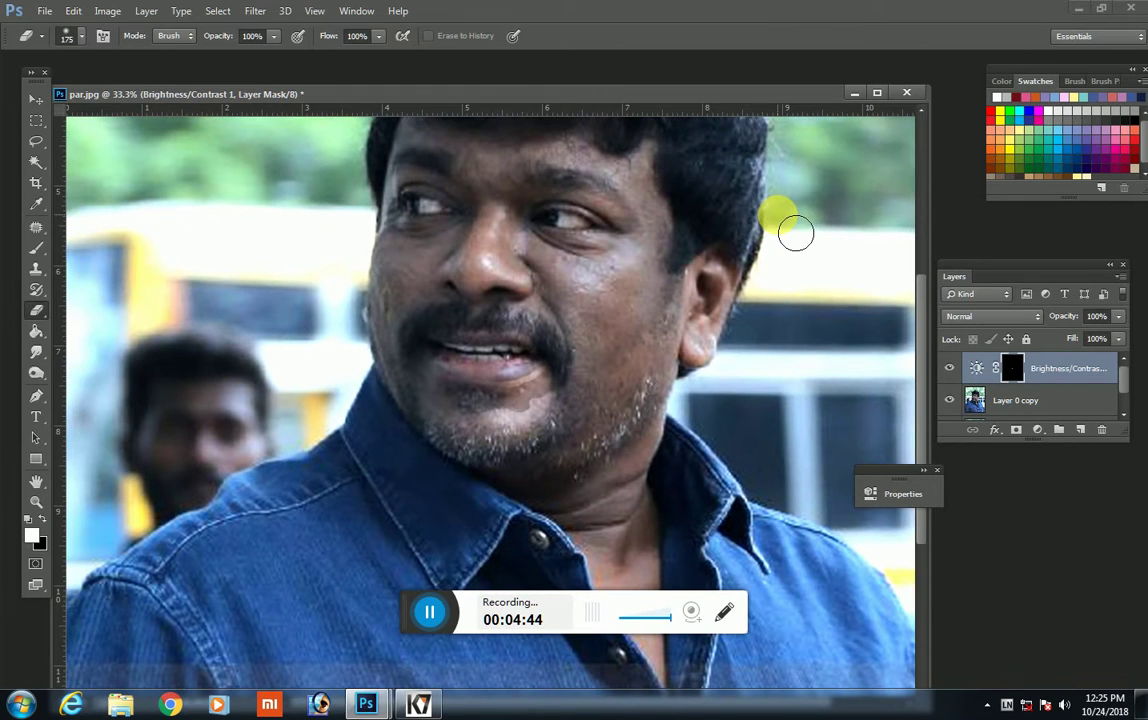
key(Delete)
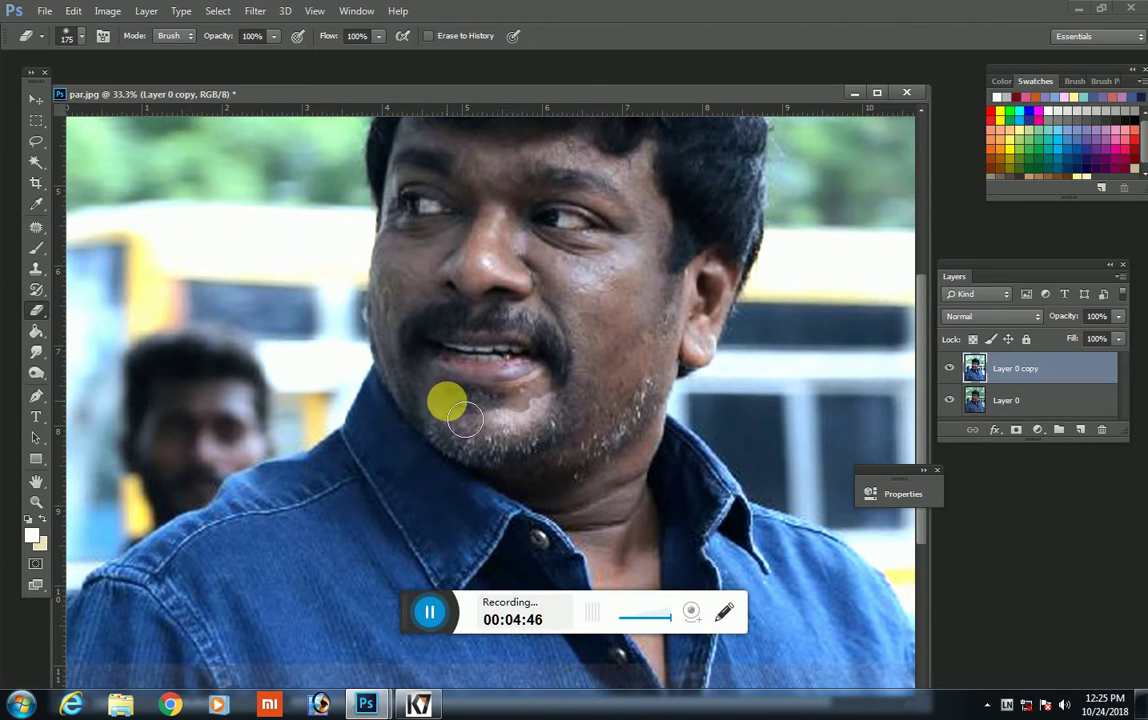
click(35, 141)
key(ctrl+plus)
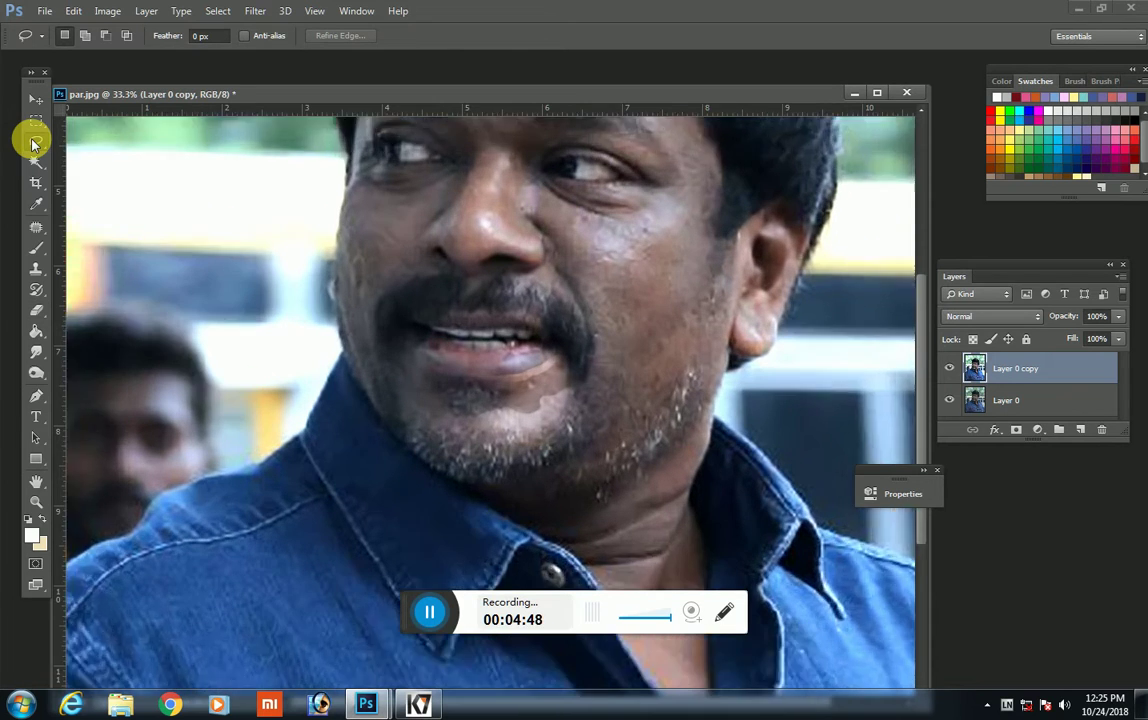
drag(540, 330, 583, 409)
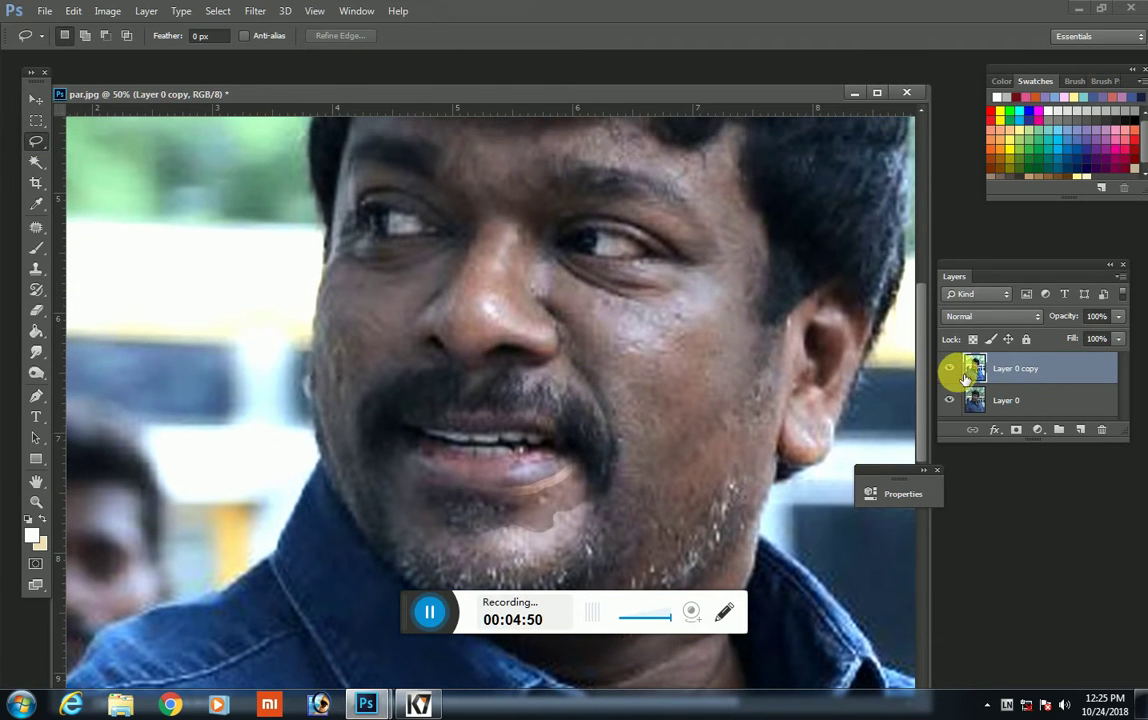
click(953, 369)
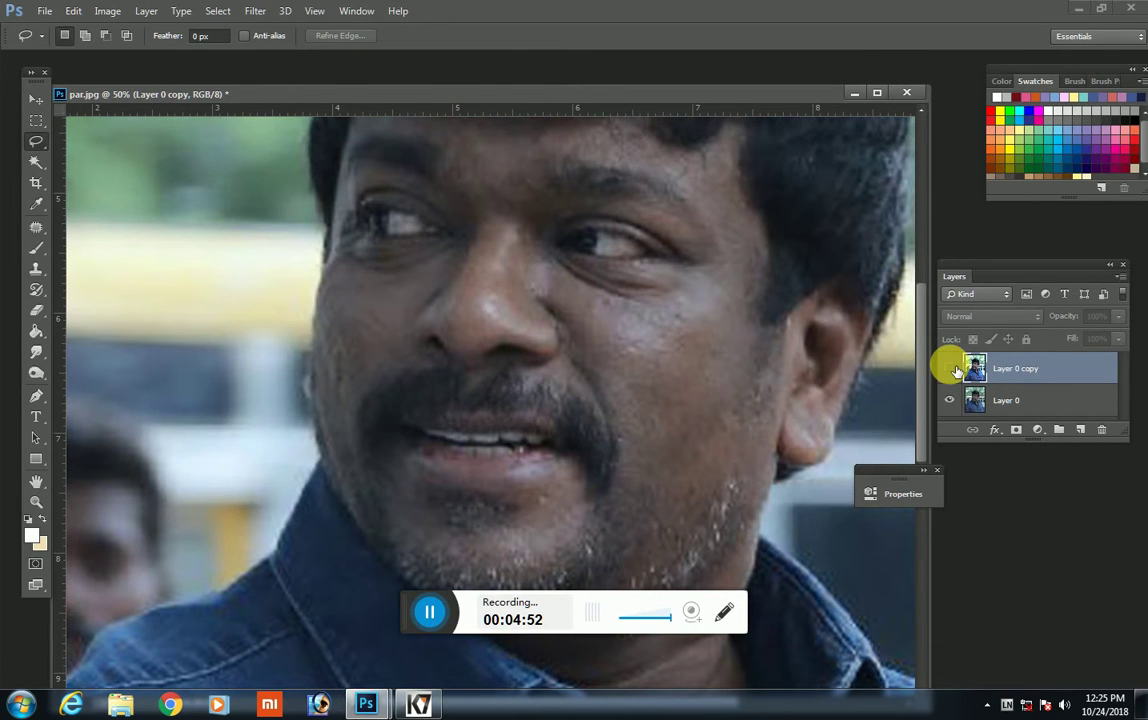
click(952, 369)
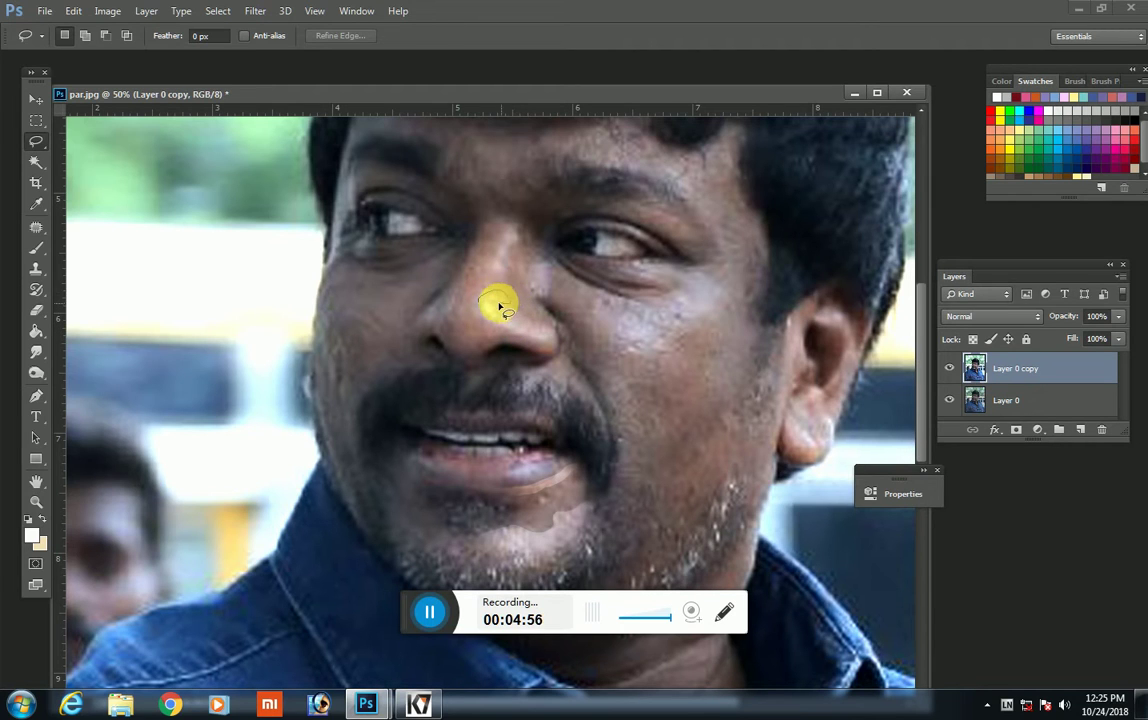
drag(499, 322, 533, 335)
click(1038, 429)
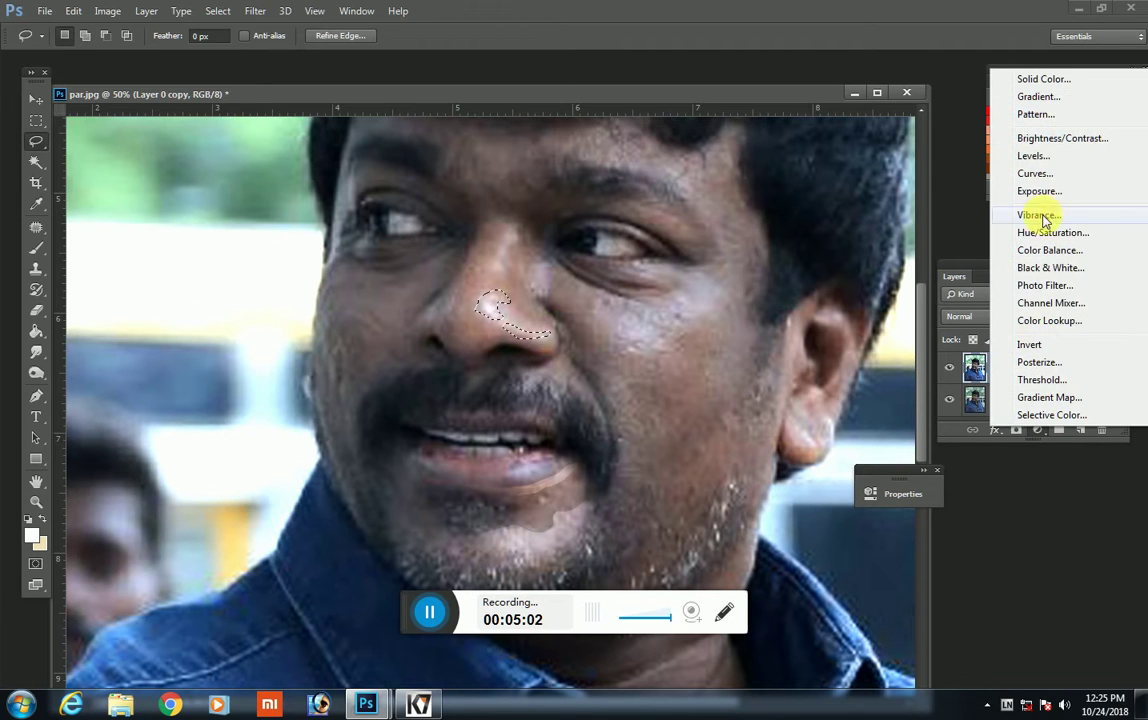
click(1045, 139)
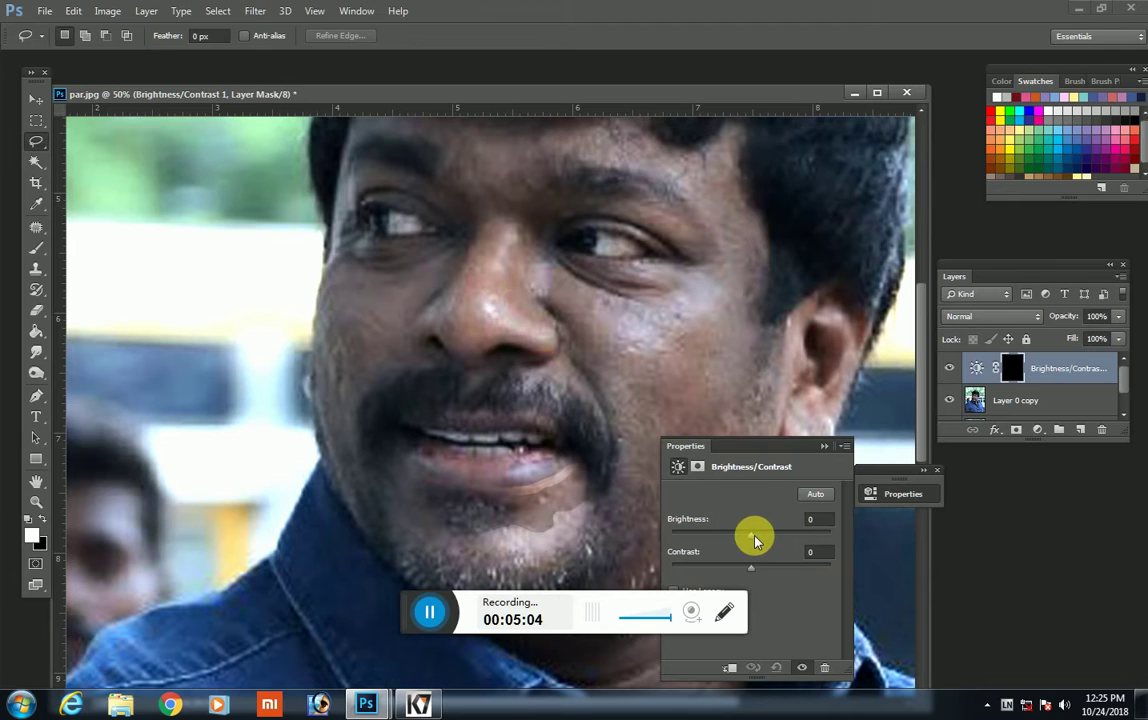
drag(753, 533, 765, 540)
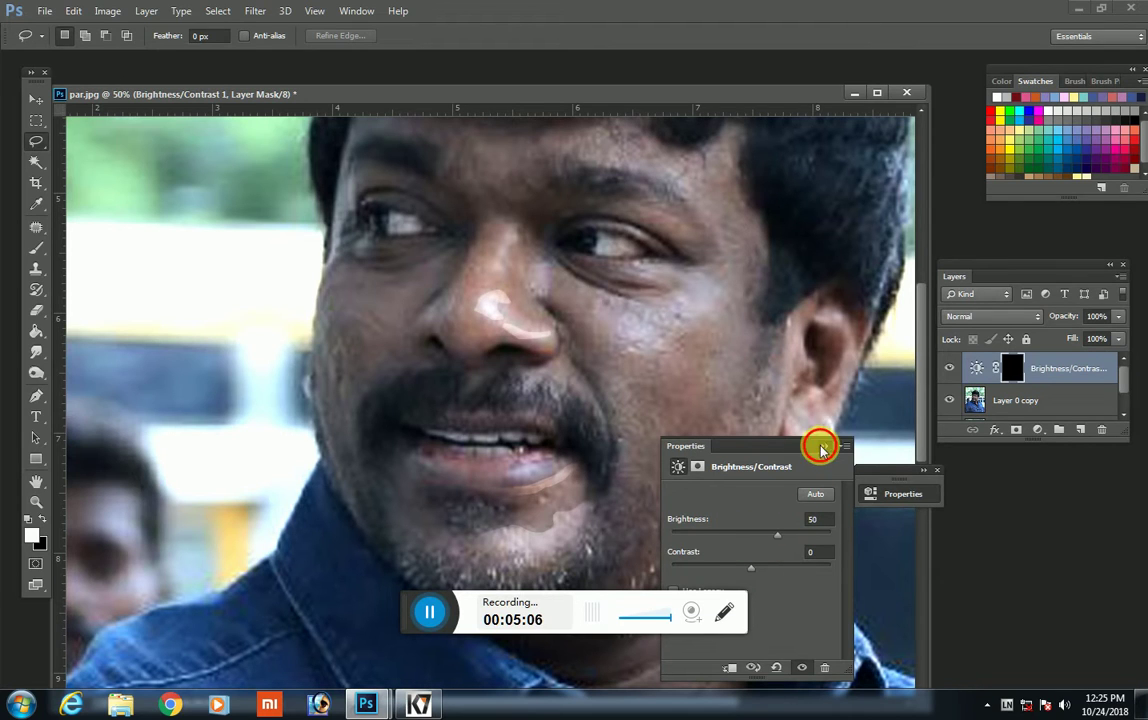
click(822, 446)
click(36, 310)
mouse_move(487, 341)
mouse_down()
mouse_move(511, 362)
mouse_move(521, 270)
mouse_move(469, 295)
mouse_move(763, 325)
mouse_move(953, 373)
mouse_up()
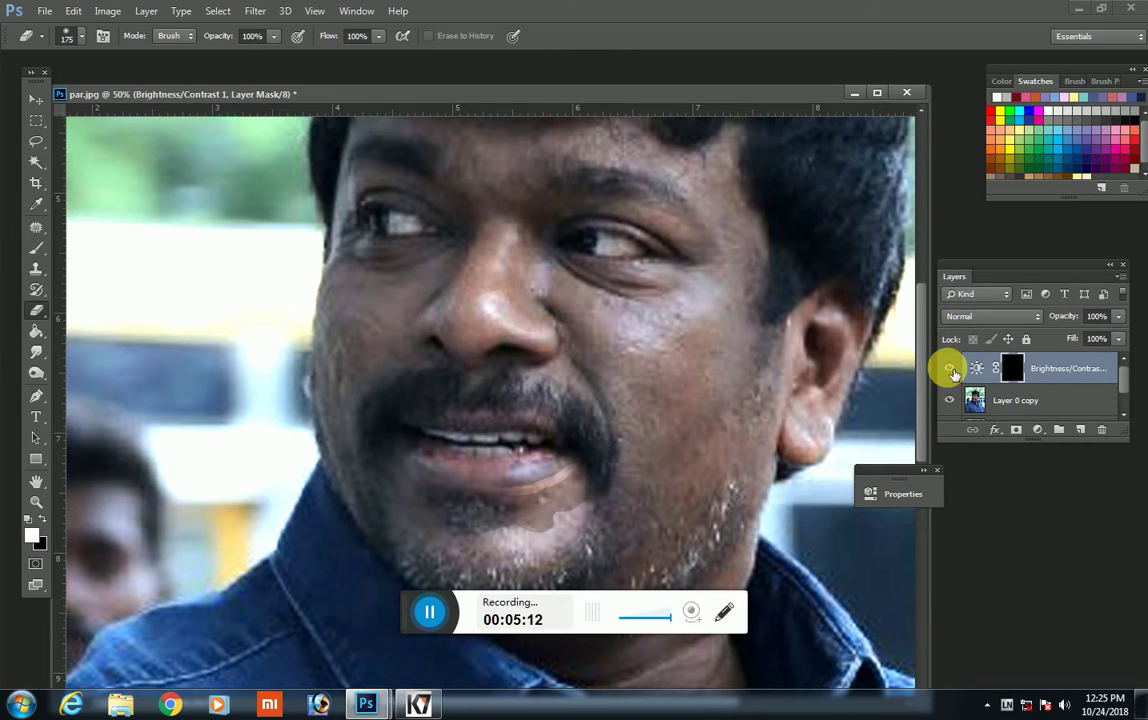
click(953, 373)
click(950, 368)
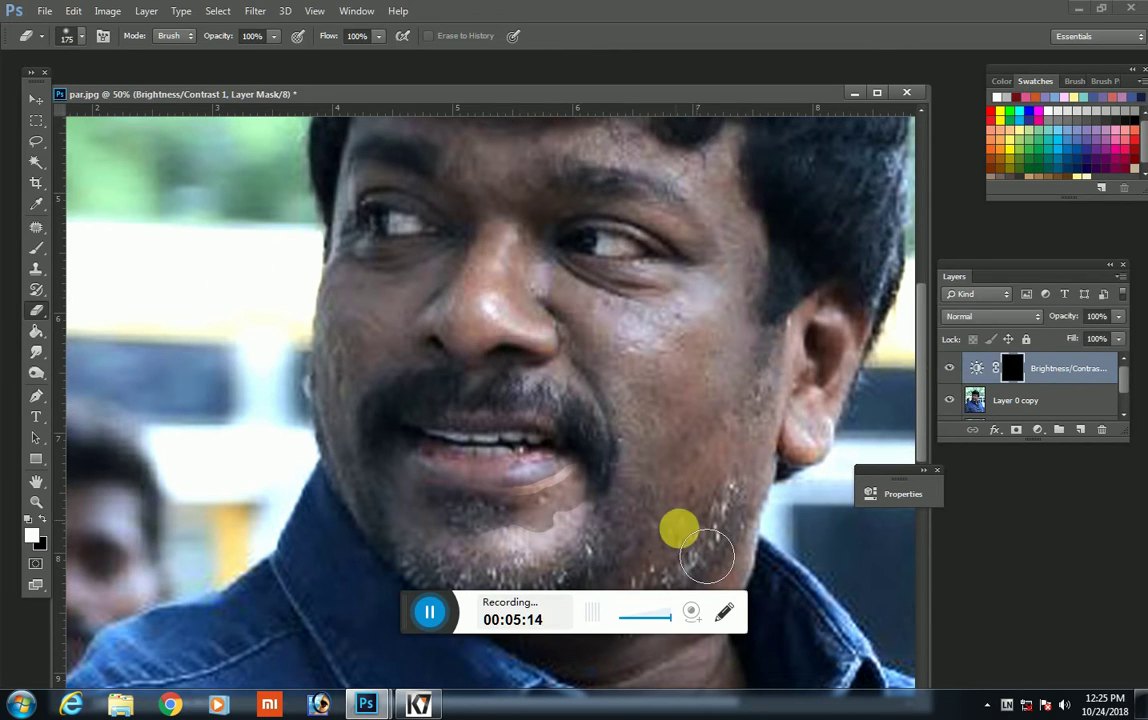
key(ctrl+alt+z)
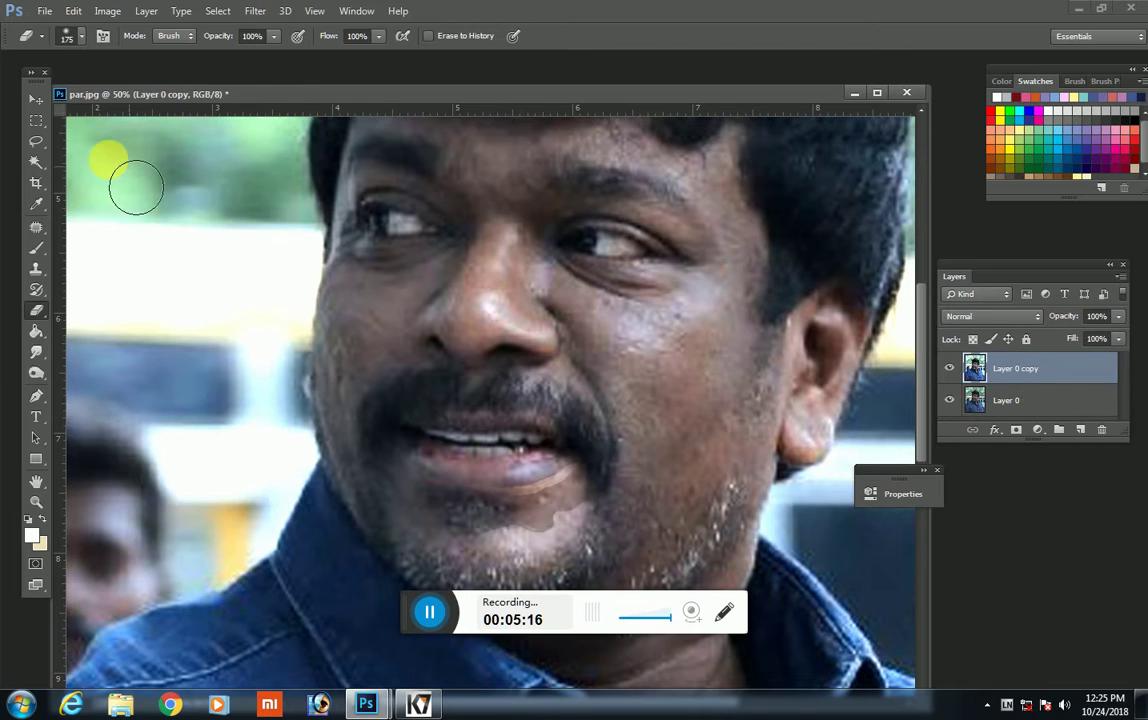
click(30, 141)
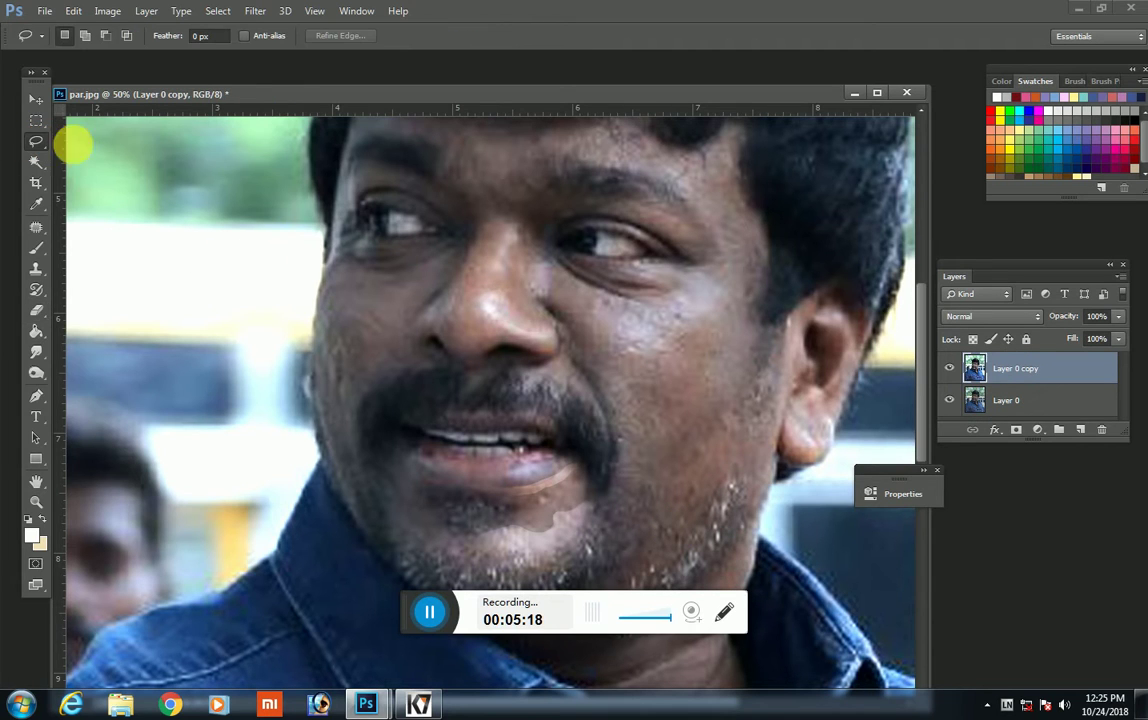
click(951, 369)
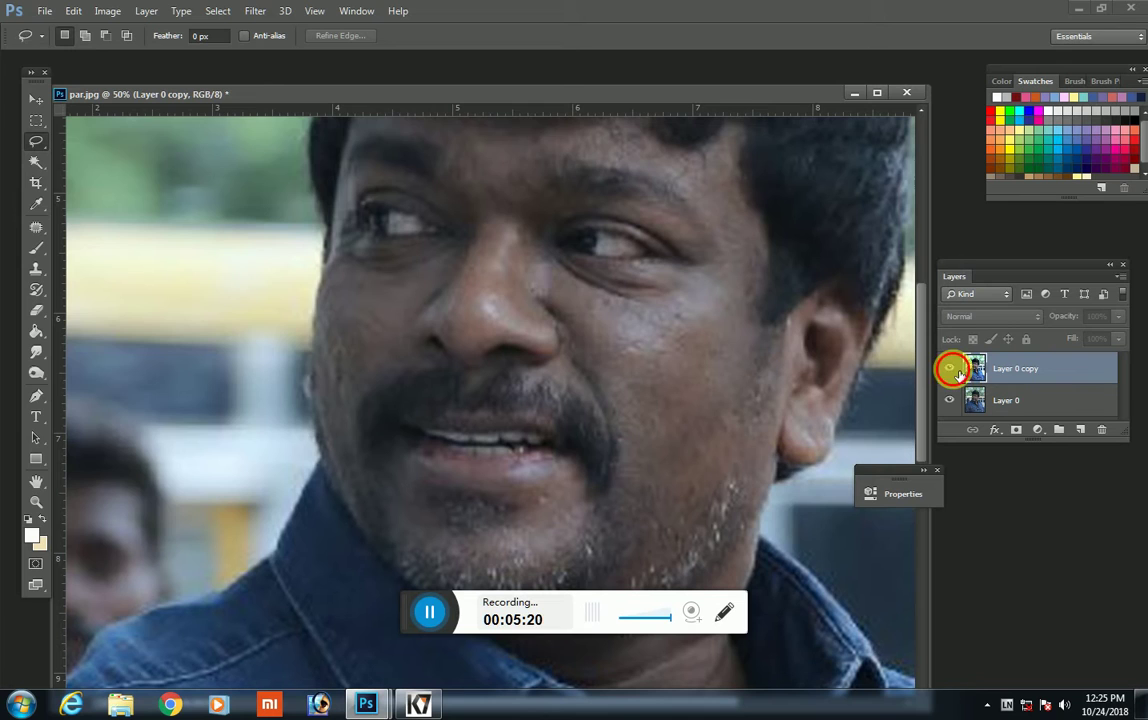
click(951, 369)
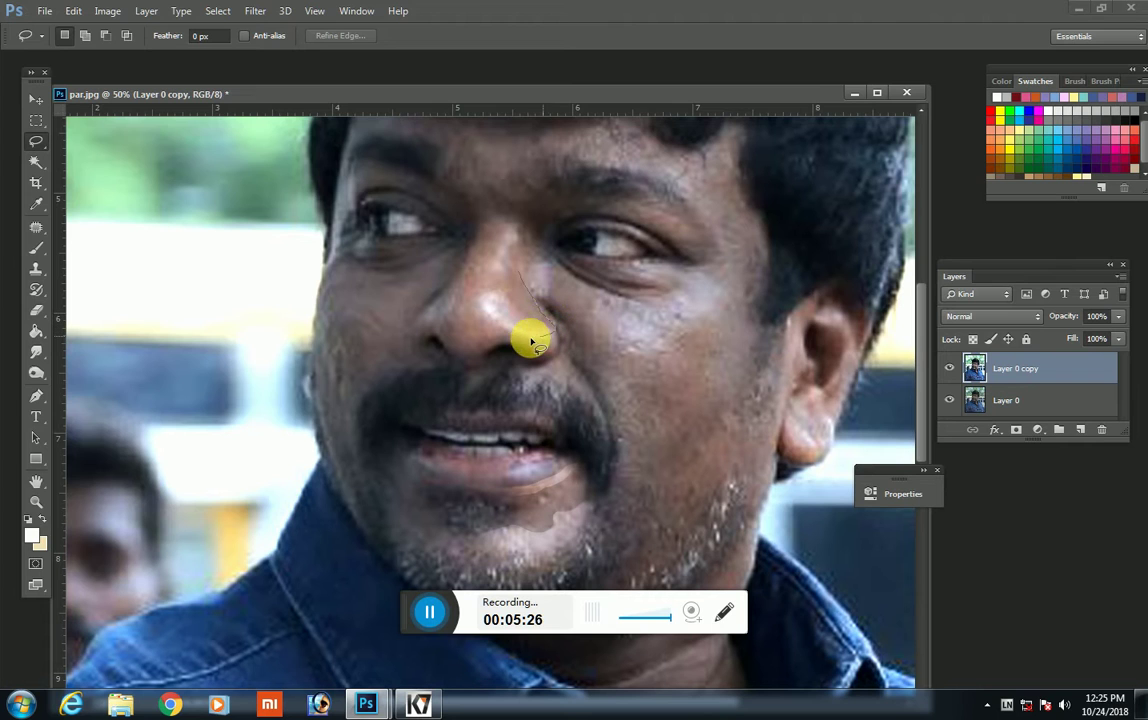
drag(557, 336, 480, 265)
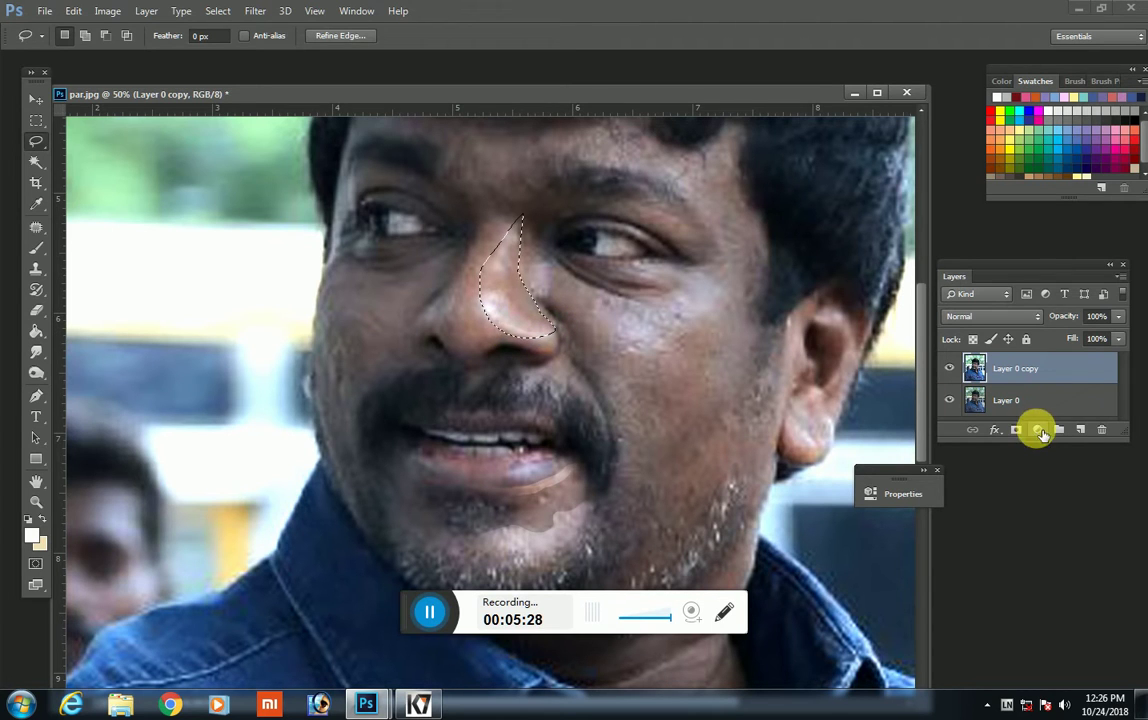
click(1037, 429)
click(995, 133)
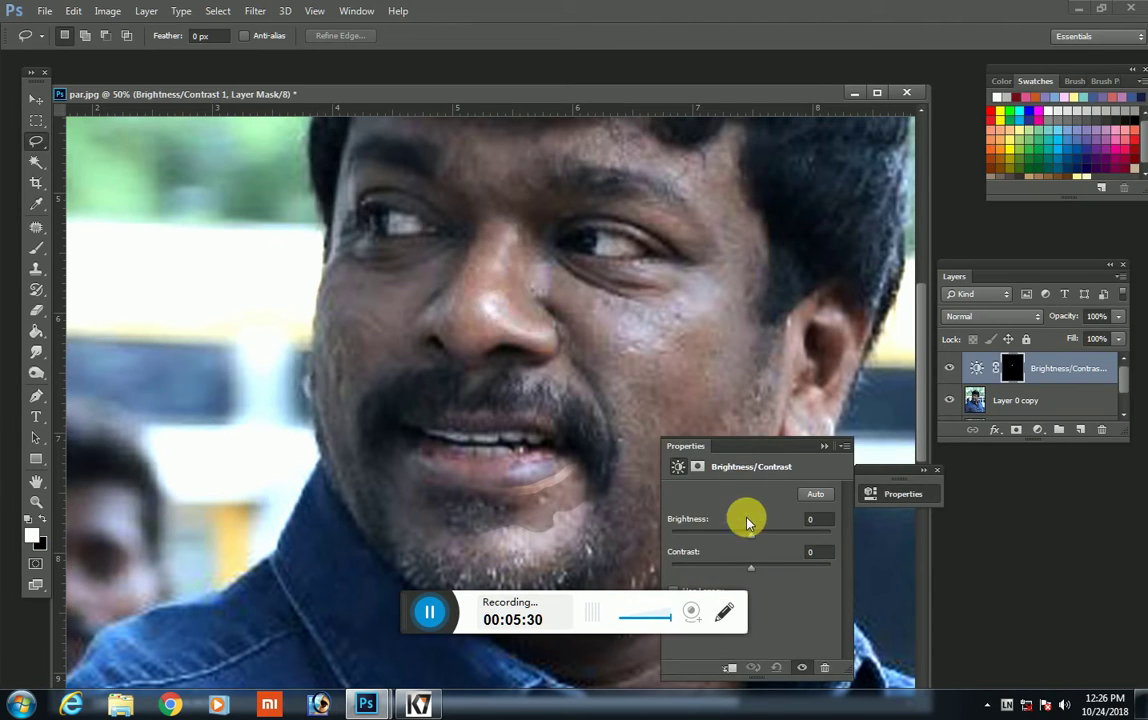
drag(751, 538, 744, 541)
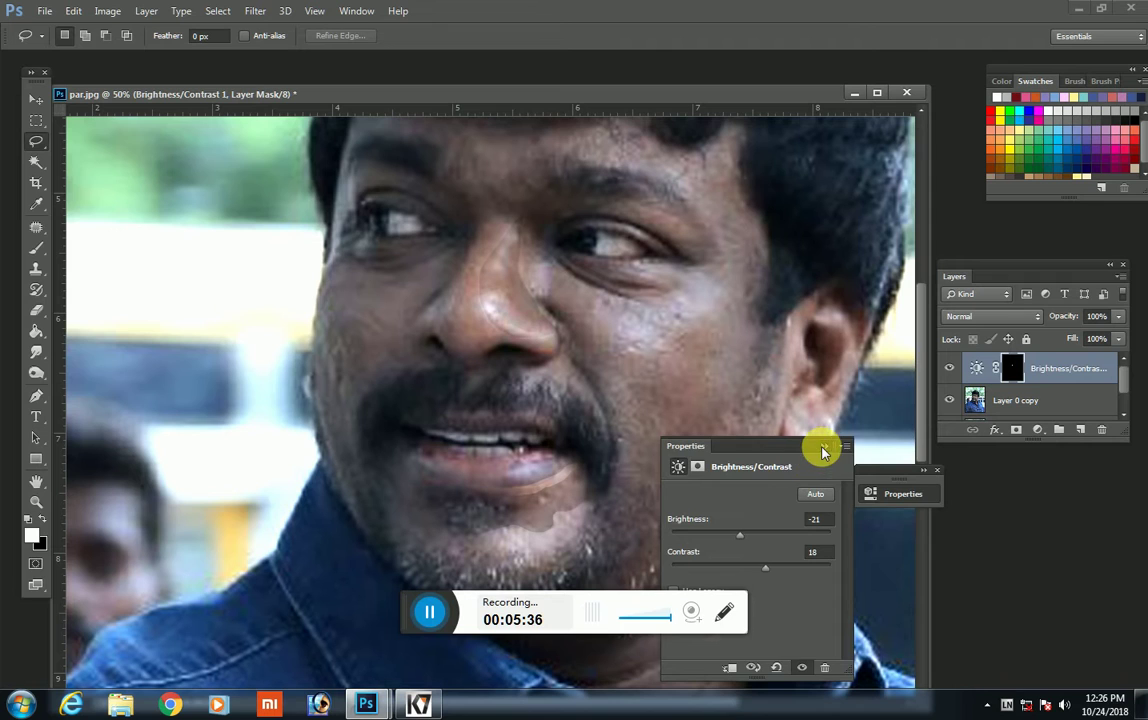
click(823, 446)
click(36, 310)
click(487, 300)
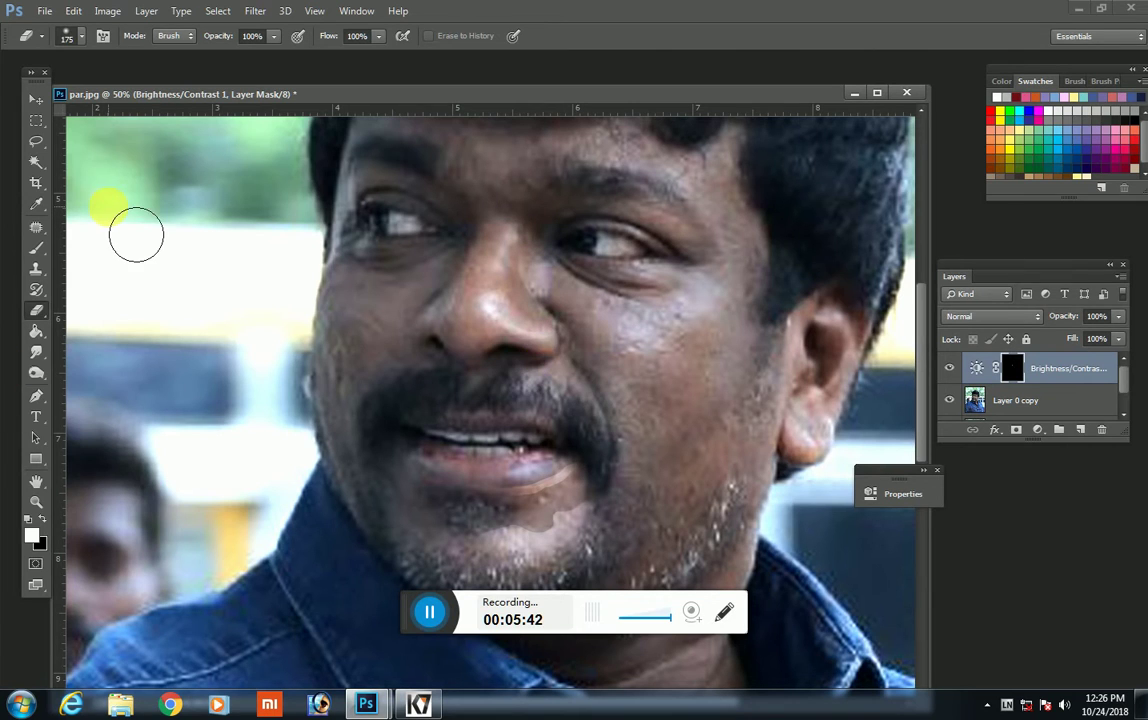
key(Delete)
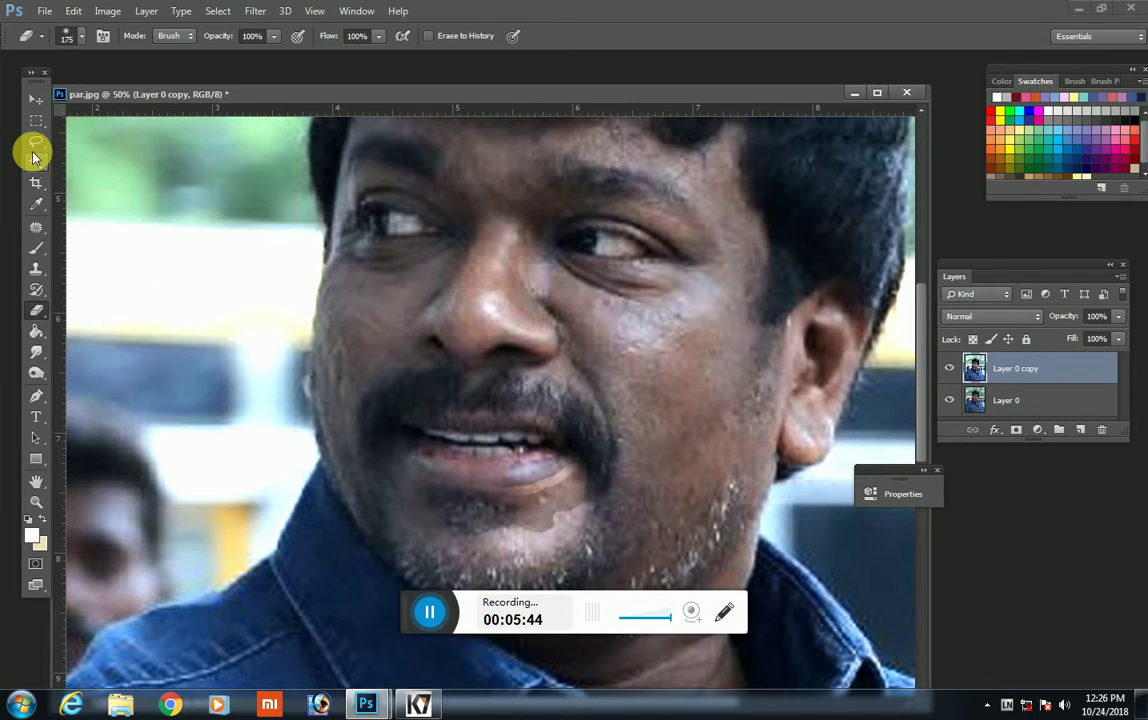
click(36, 141)
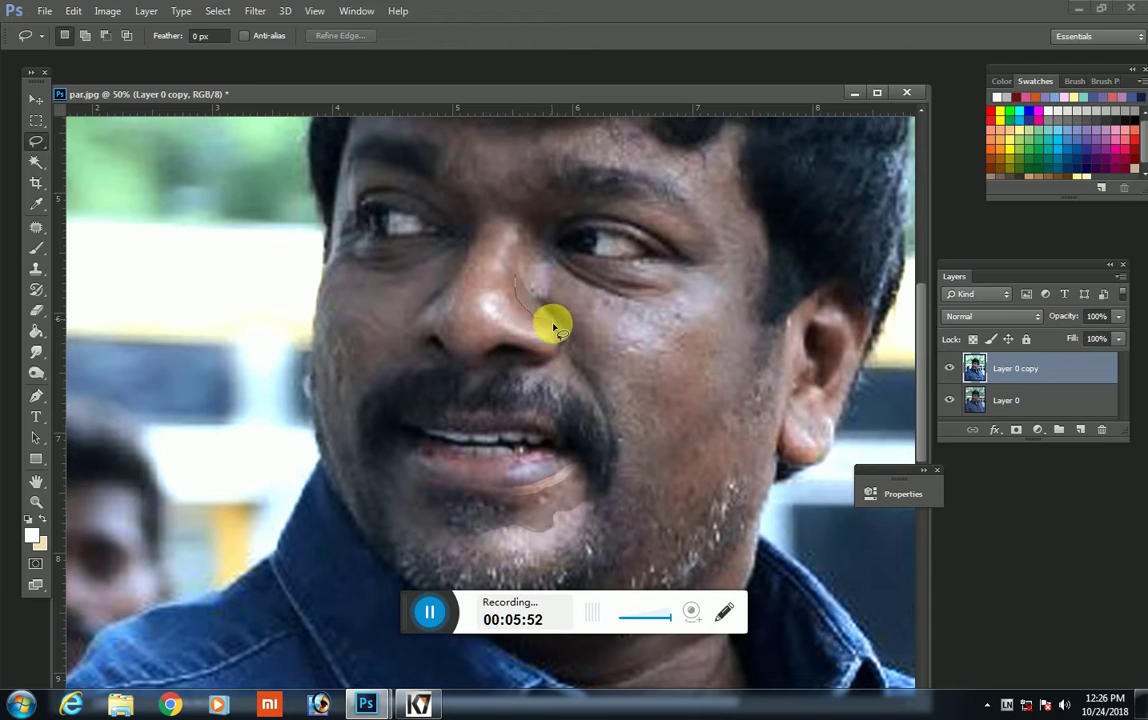
drag(535, 330, 507, 268)
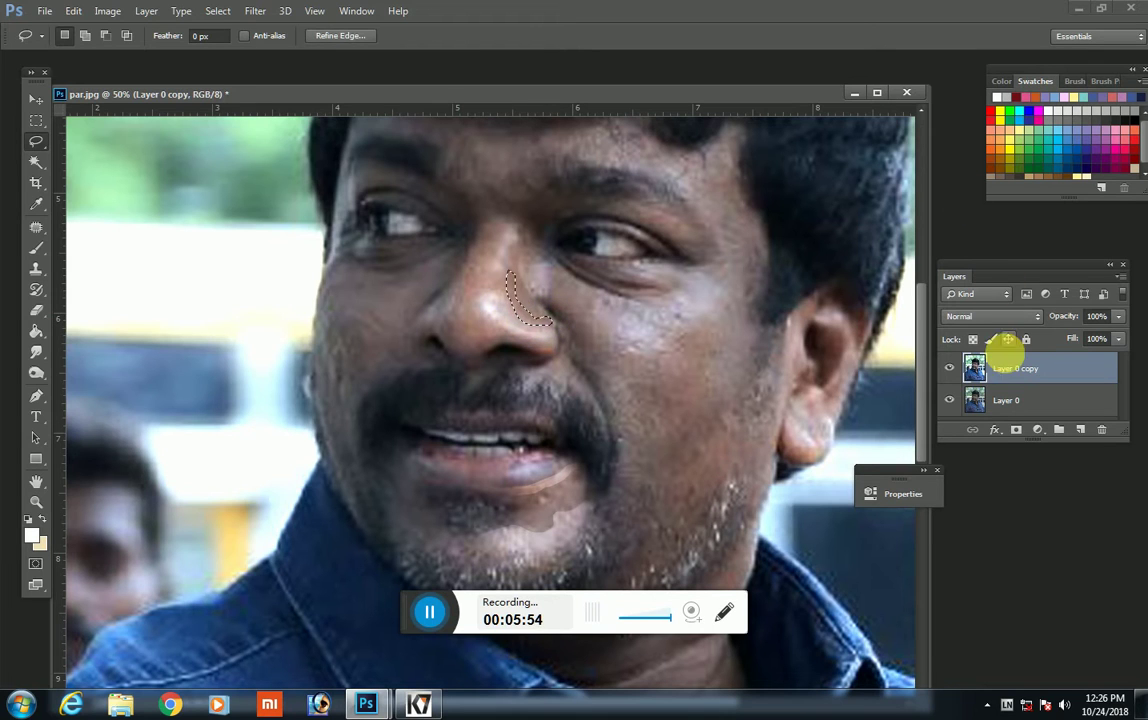
click(1038, 429)
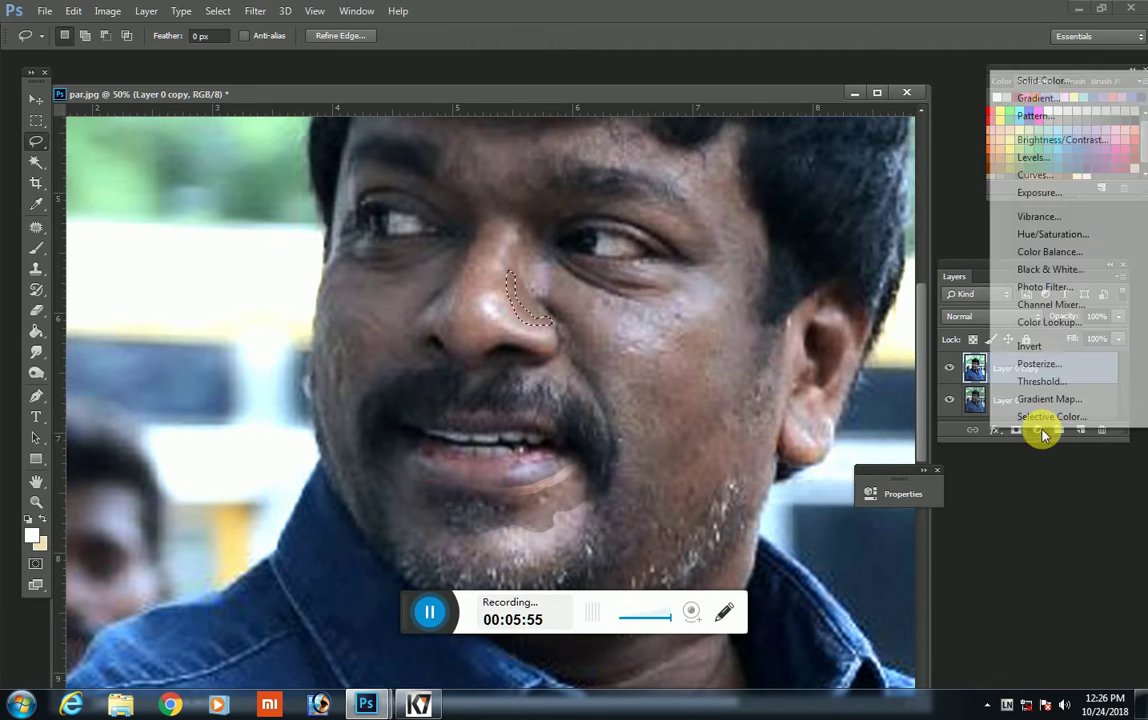
click(1030, 140)
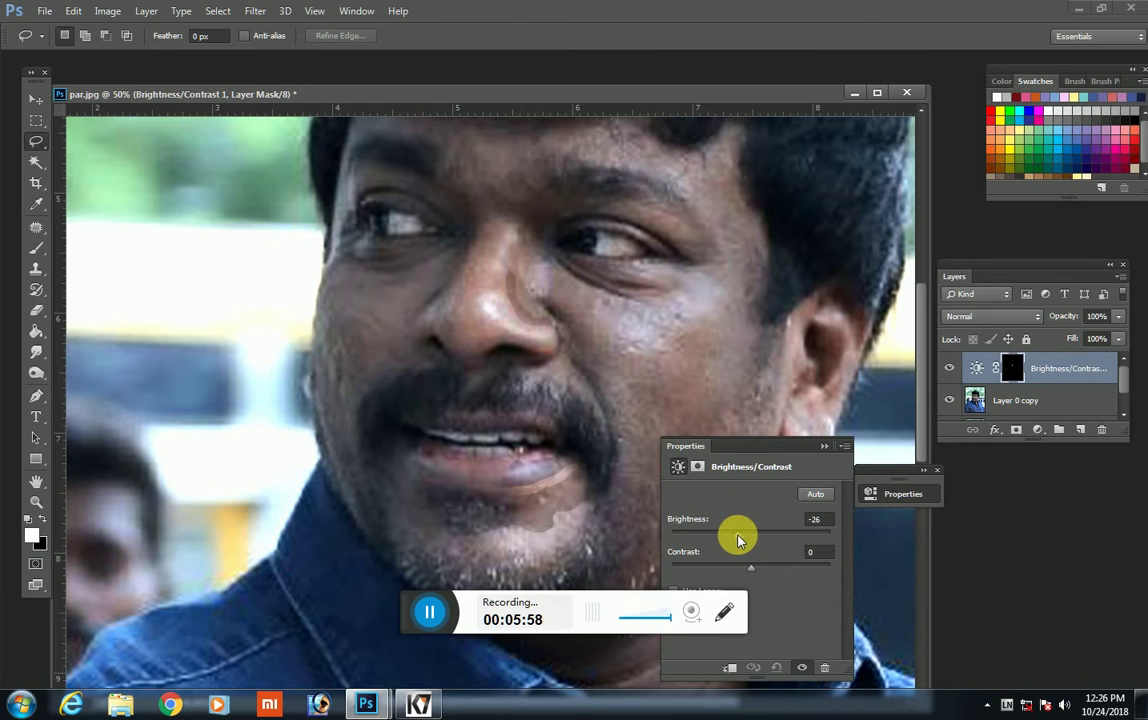
drag(755, 572, 757, 572)
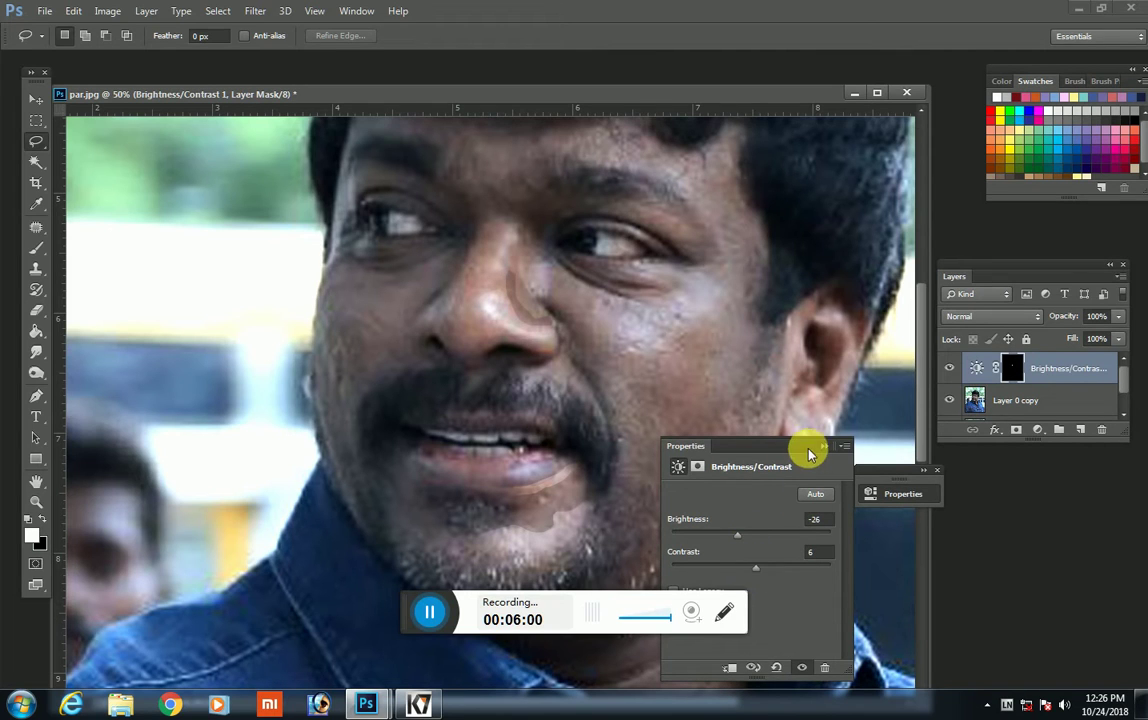
double_click(822, 449)
click(36, 310)
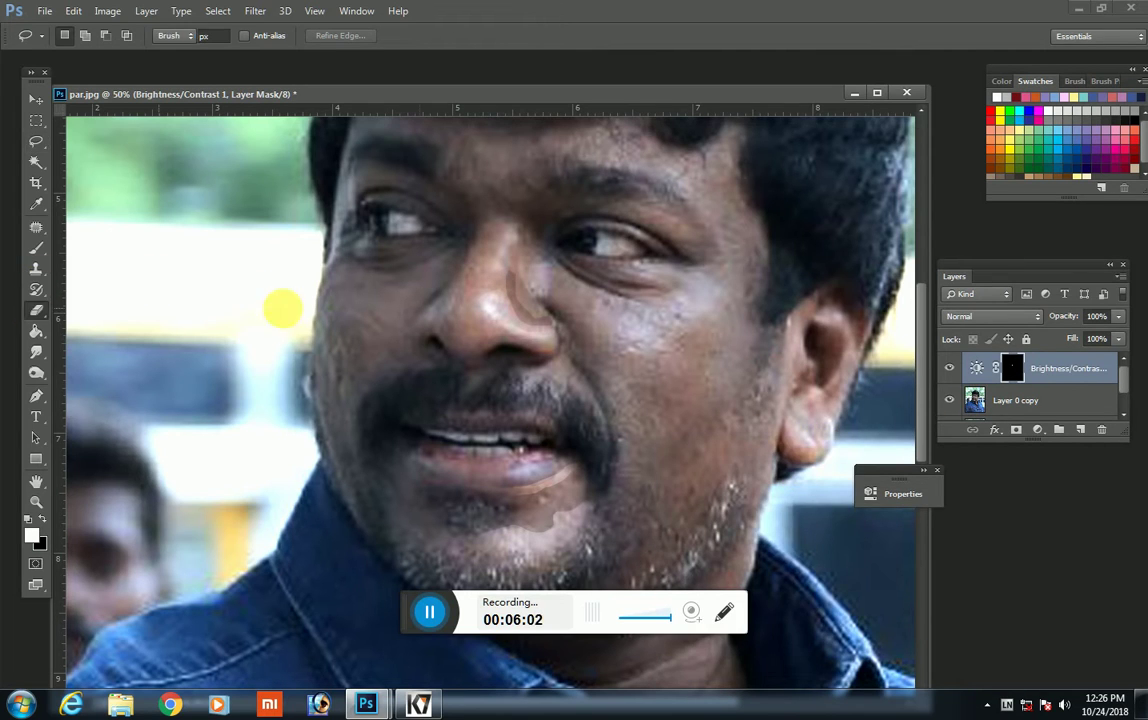
key(bracketleft)
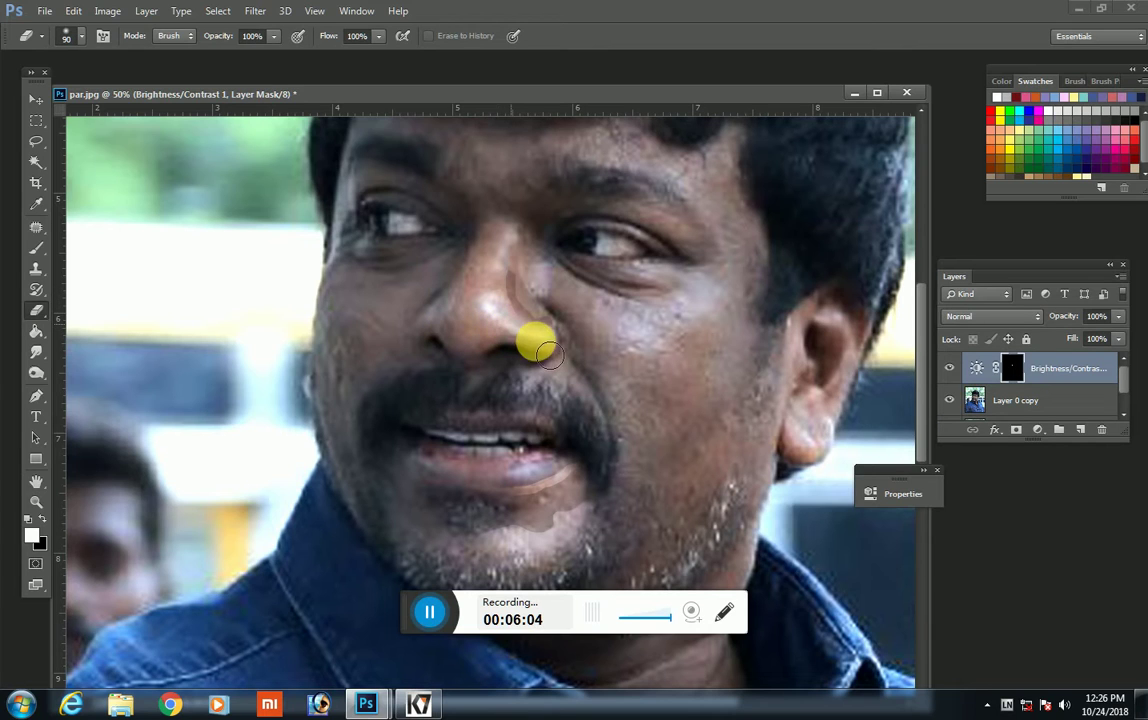
click(533, 293)
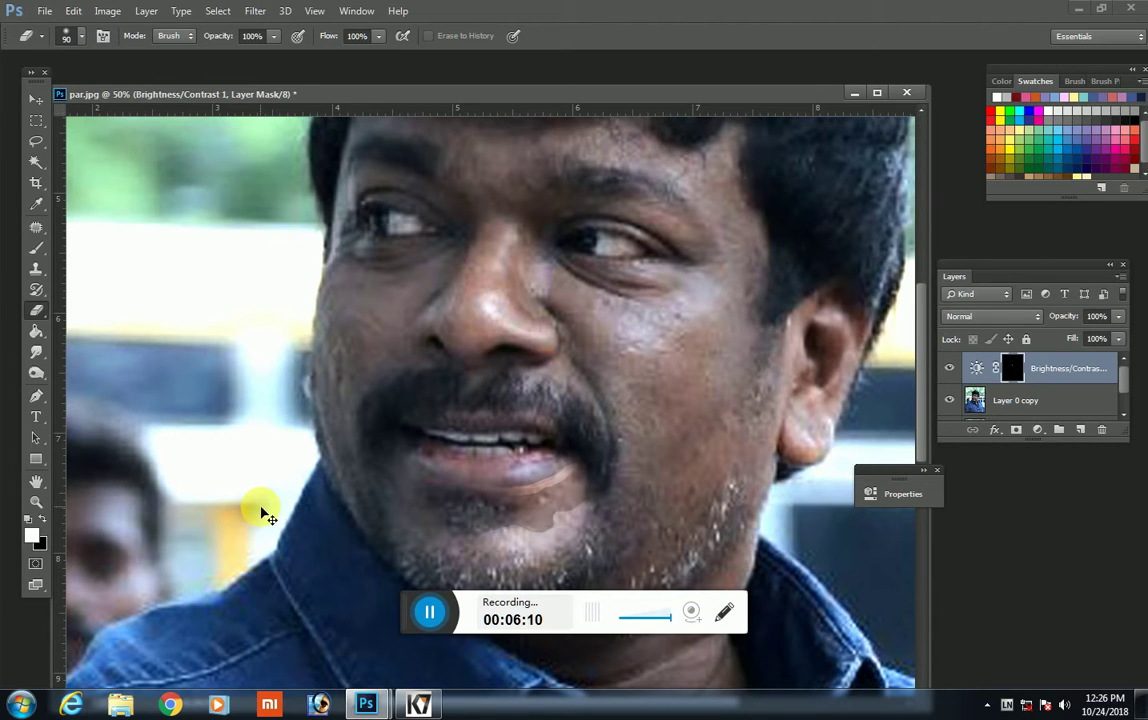
key(Delete)
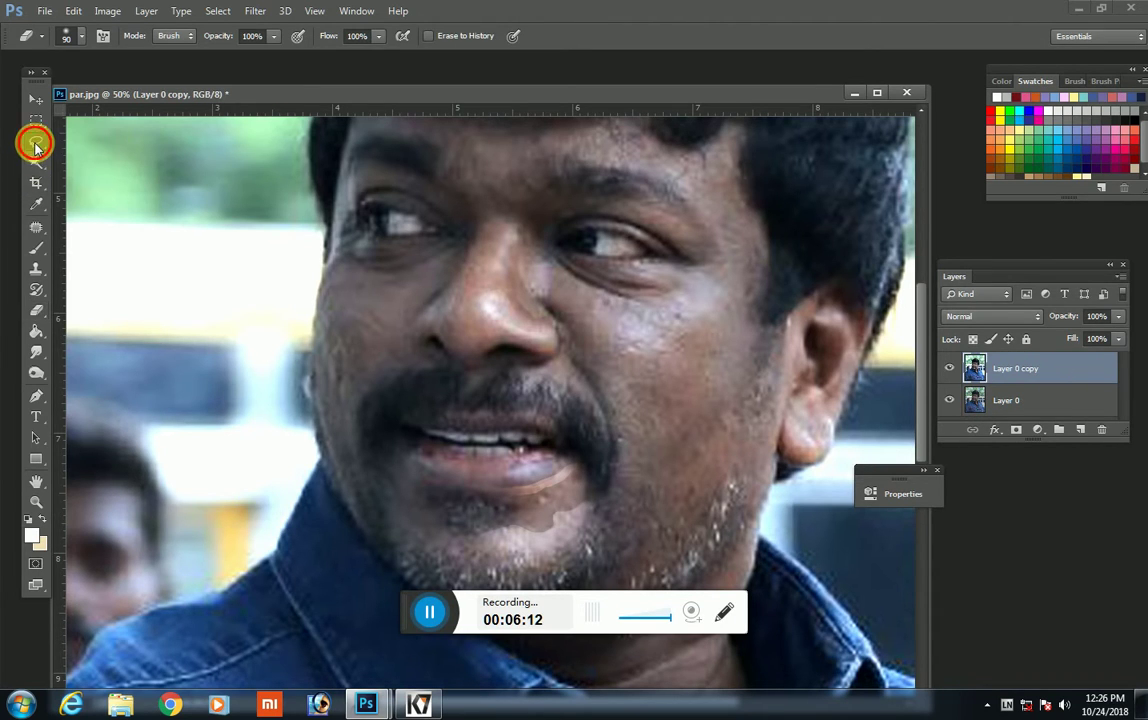
click(36, 143)
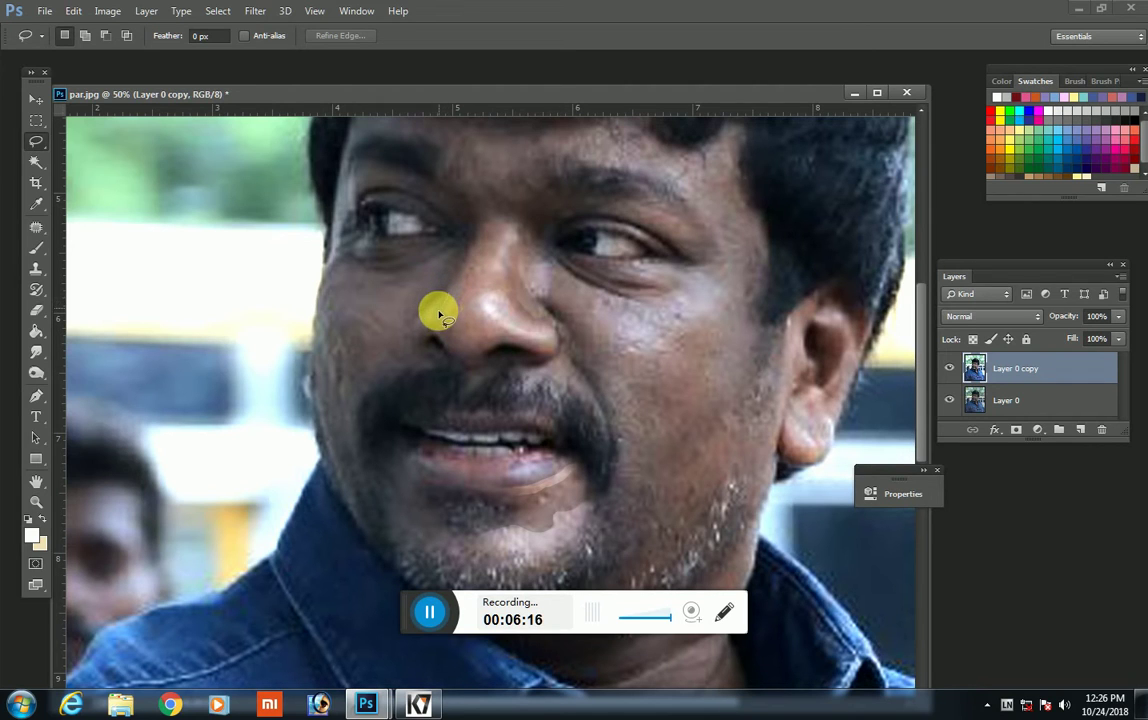
drag(447, 349, 461, 280)
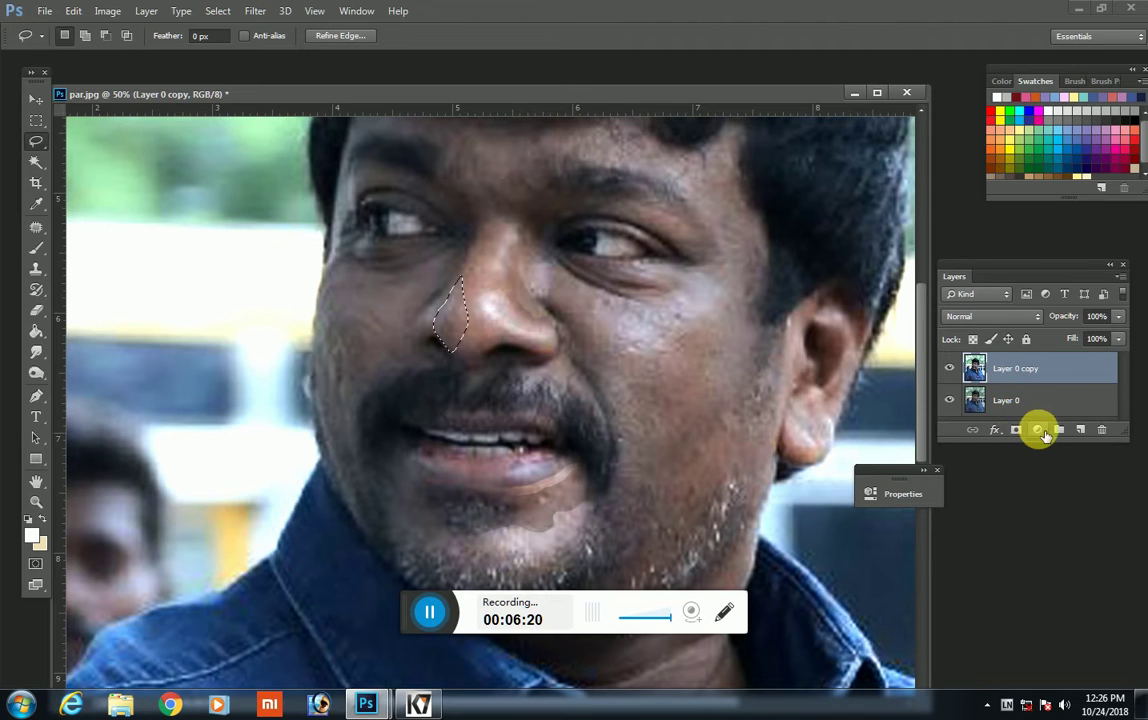
click(1040, 429)
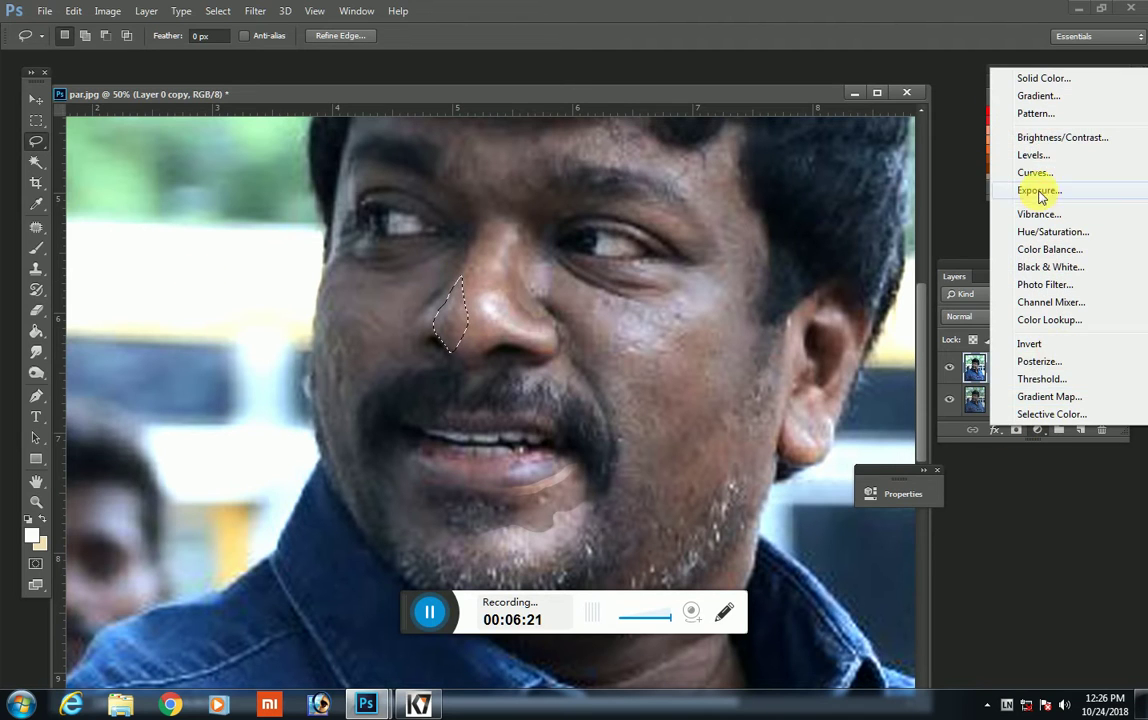
click(1040, 140)
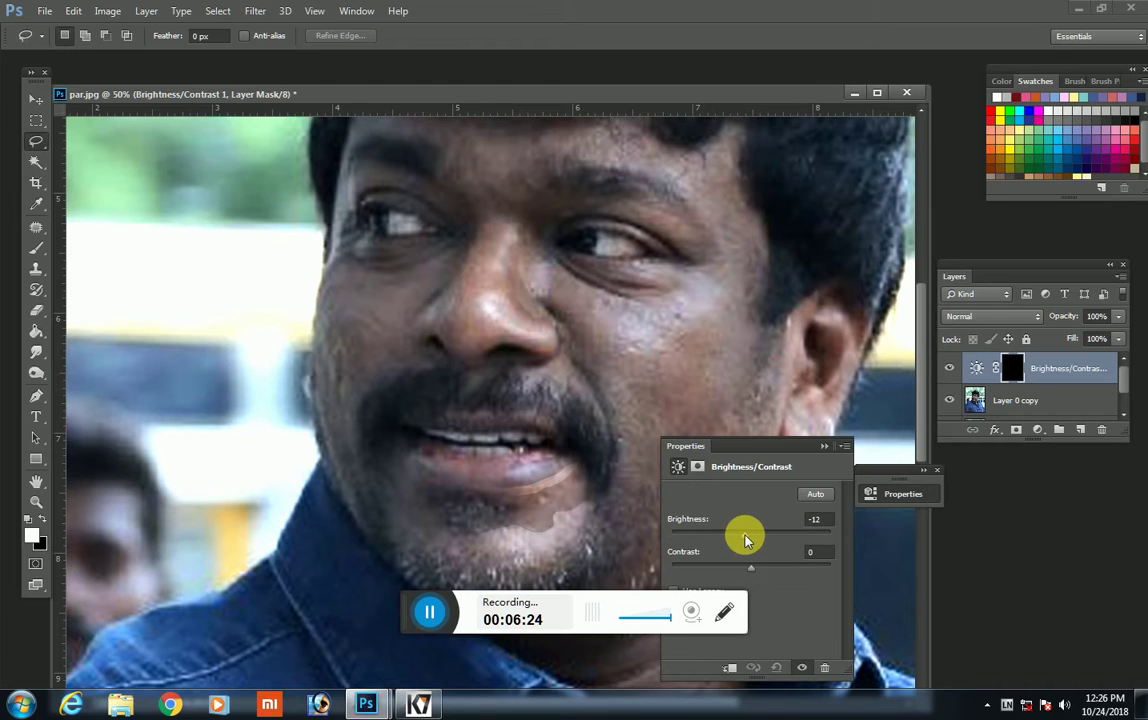
click(824, 446)
click(36, 310)
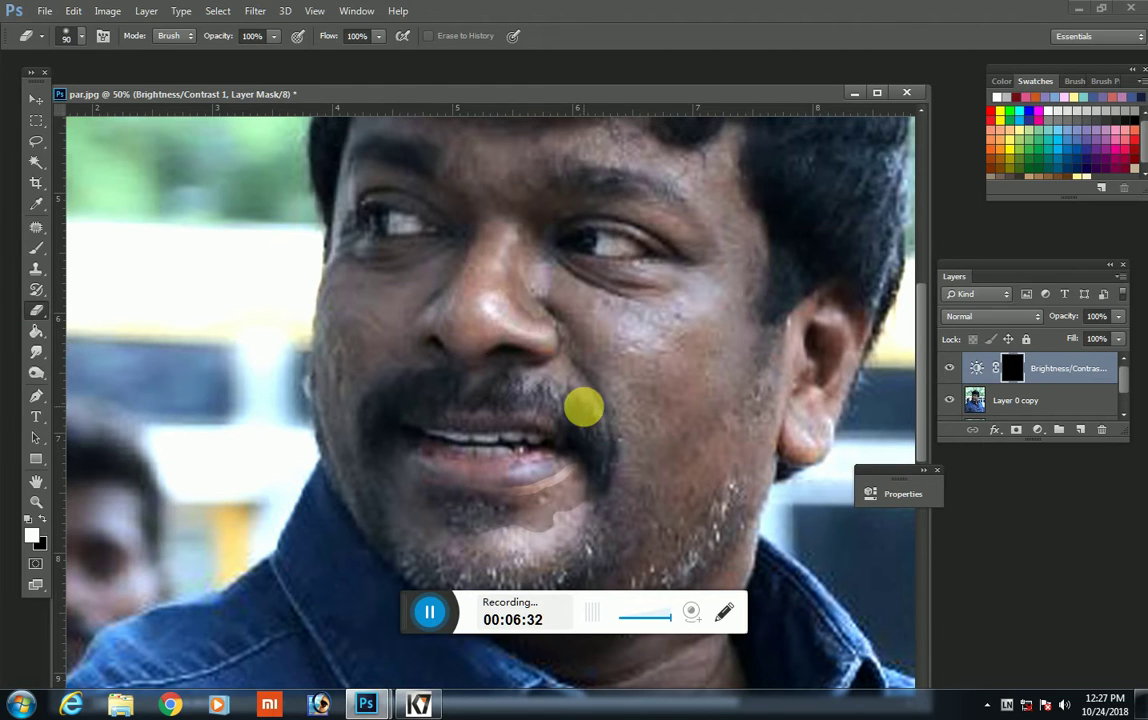
key(Delete)
Step: Try a Brightness/Contrast adjustment on the left side of the nose and merge it down
click(36, 141)
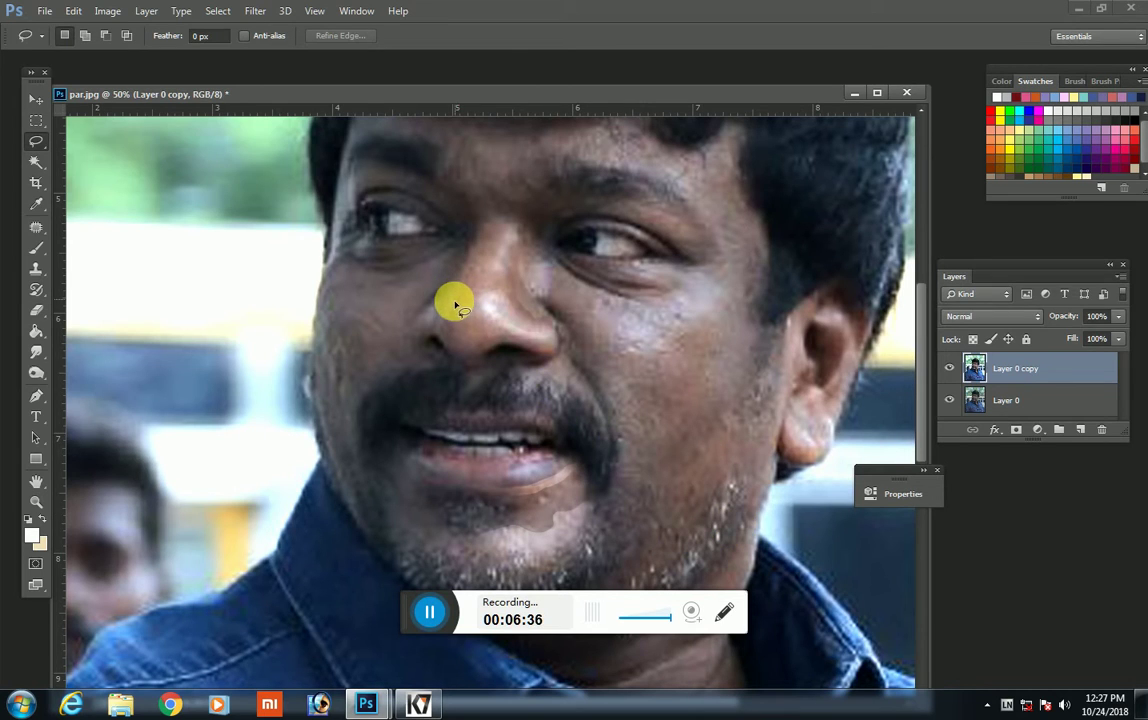
drag(443, 326, 486, 281)
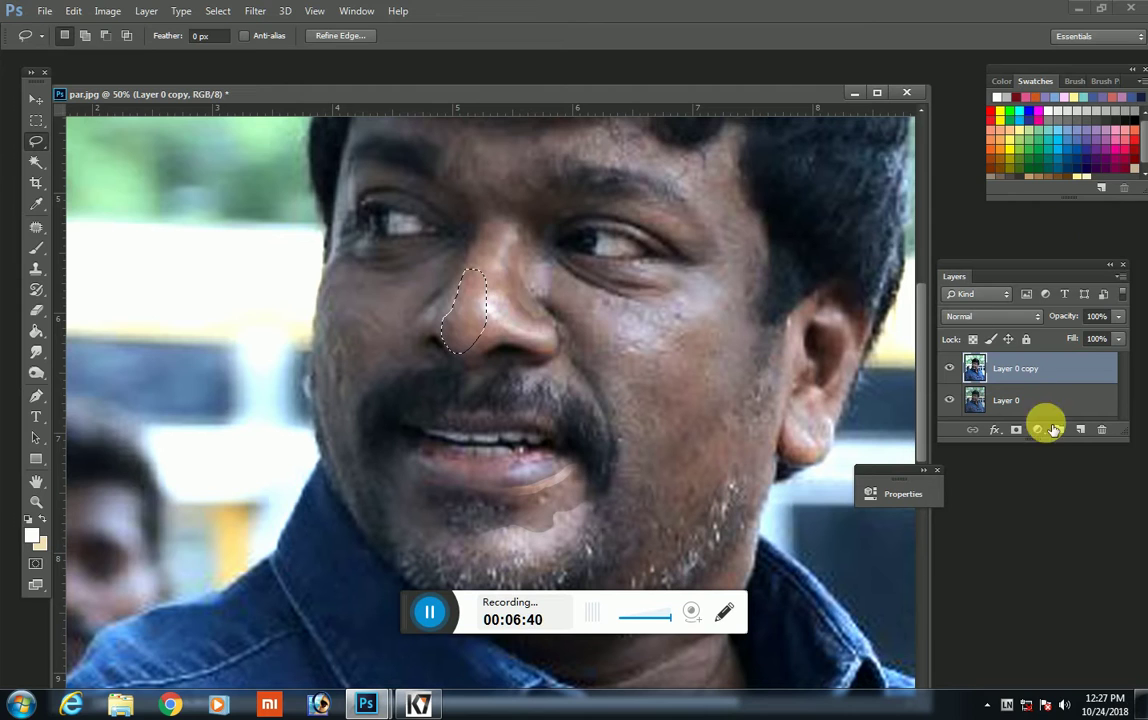
click(1038, 430)
click(1030, 147)
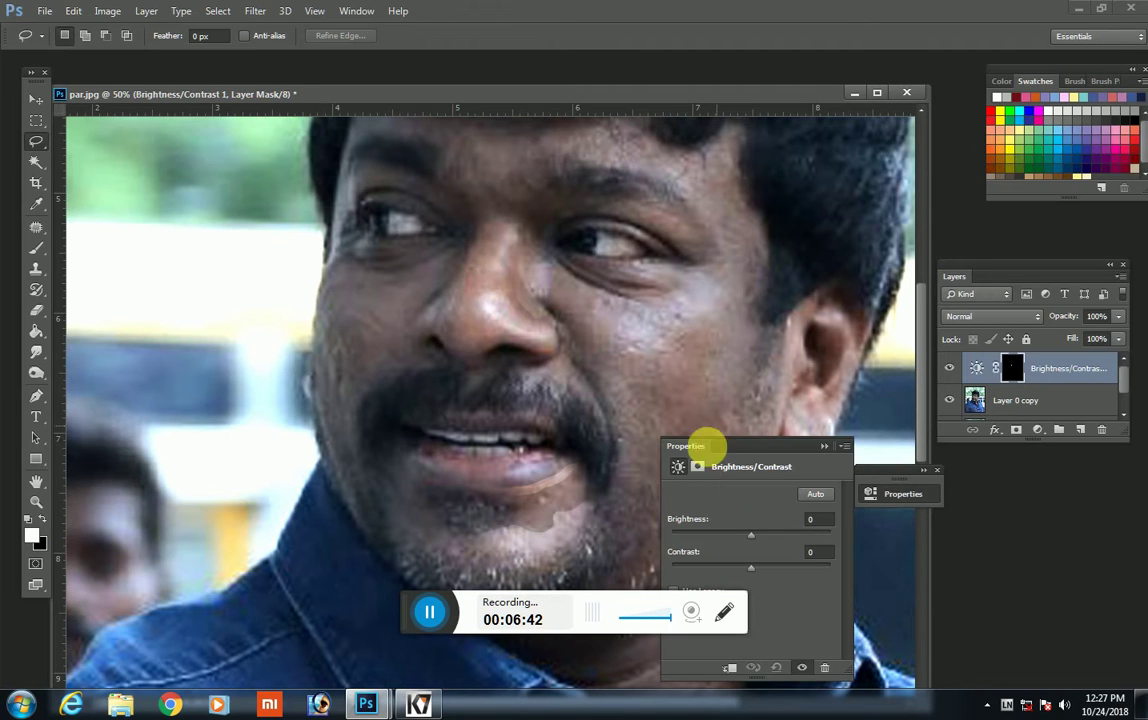
mouse_move(761, 533)
mouse_down()
mouse_move(745, 540)
mouse_move(771, 576)
mouse_up()
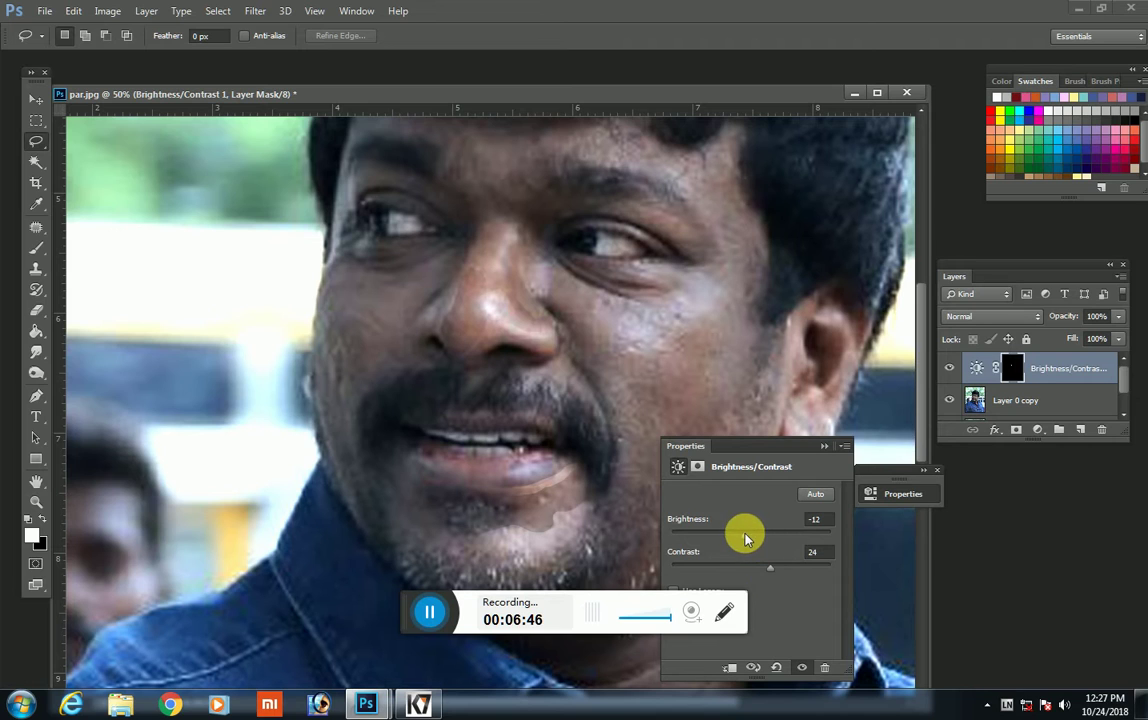
click(45, 312)
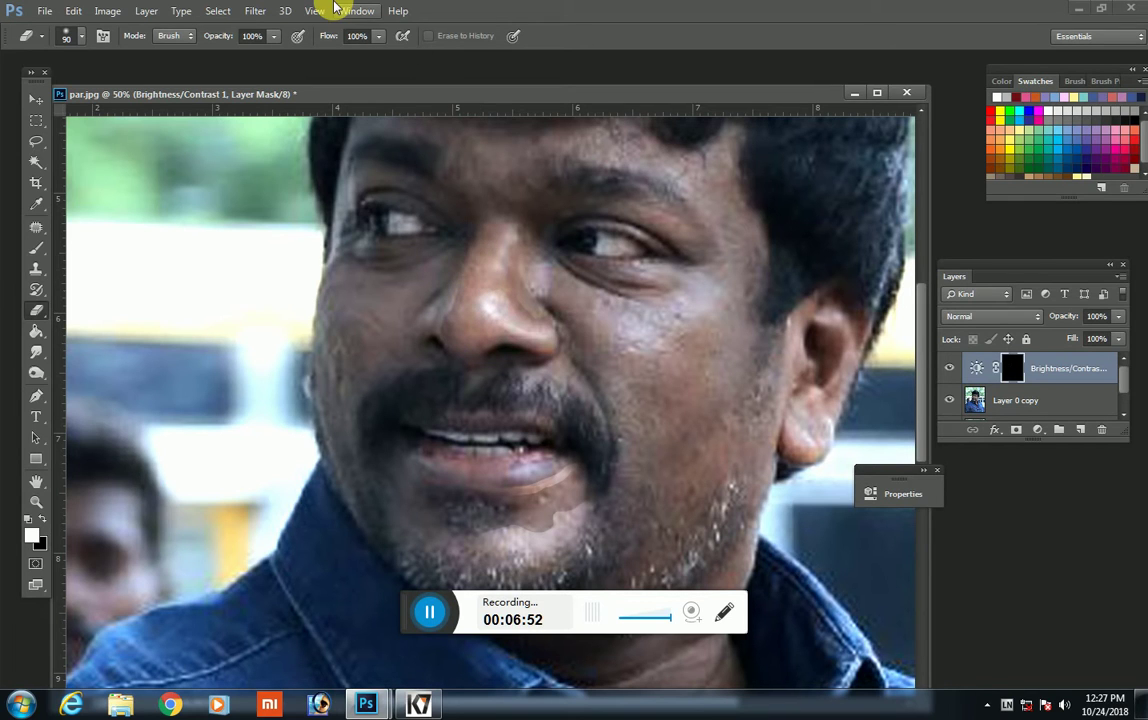
key(Delete)
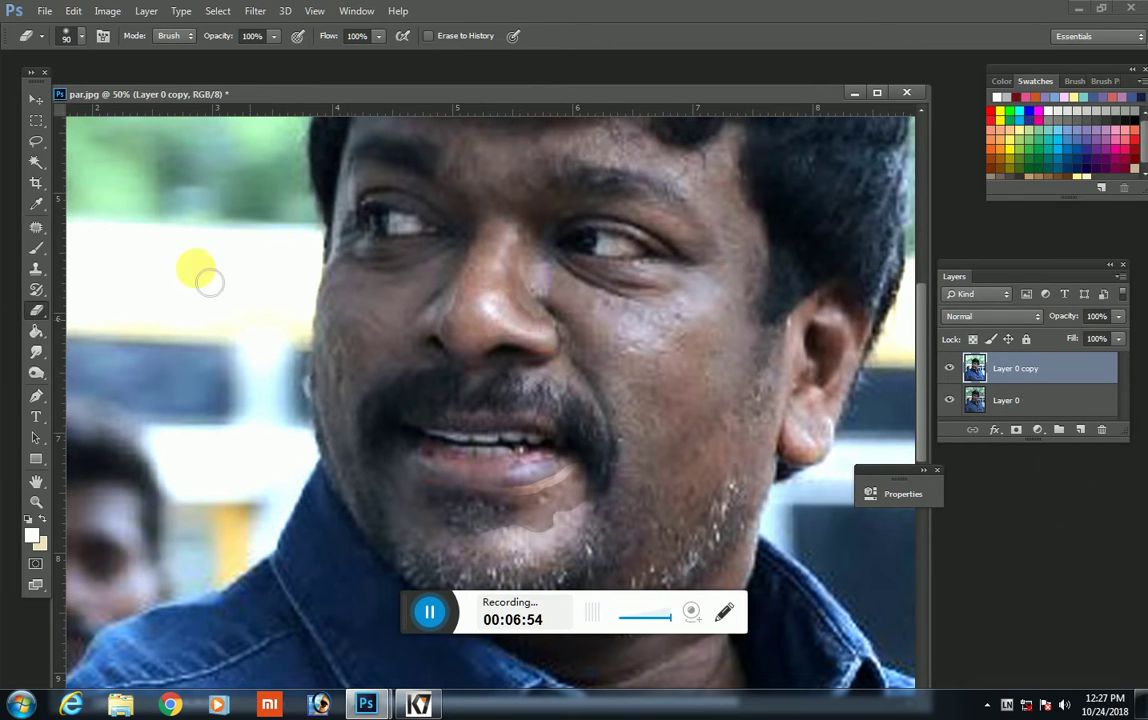
Step: Lasso a thin strip left of the nose, brighten it to +35, and merge into Layer 0 copy
click(37, 147)
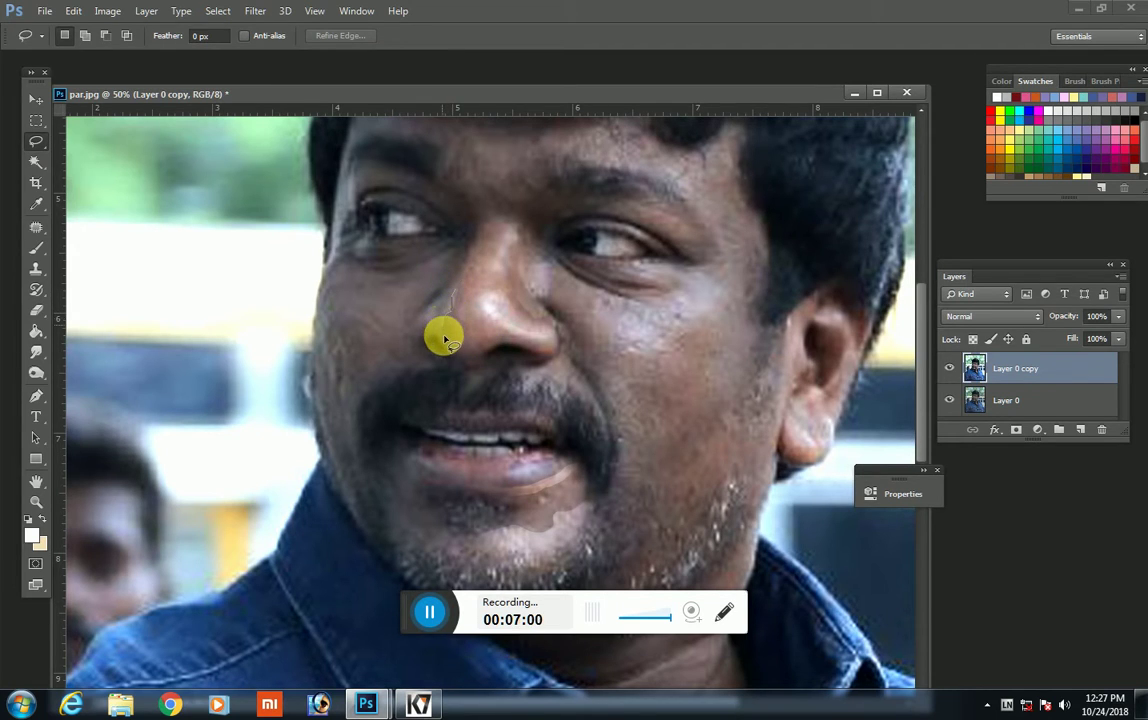
drag(440, 340, 468, 268)
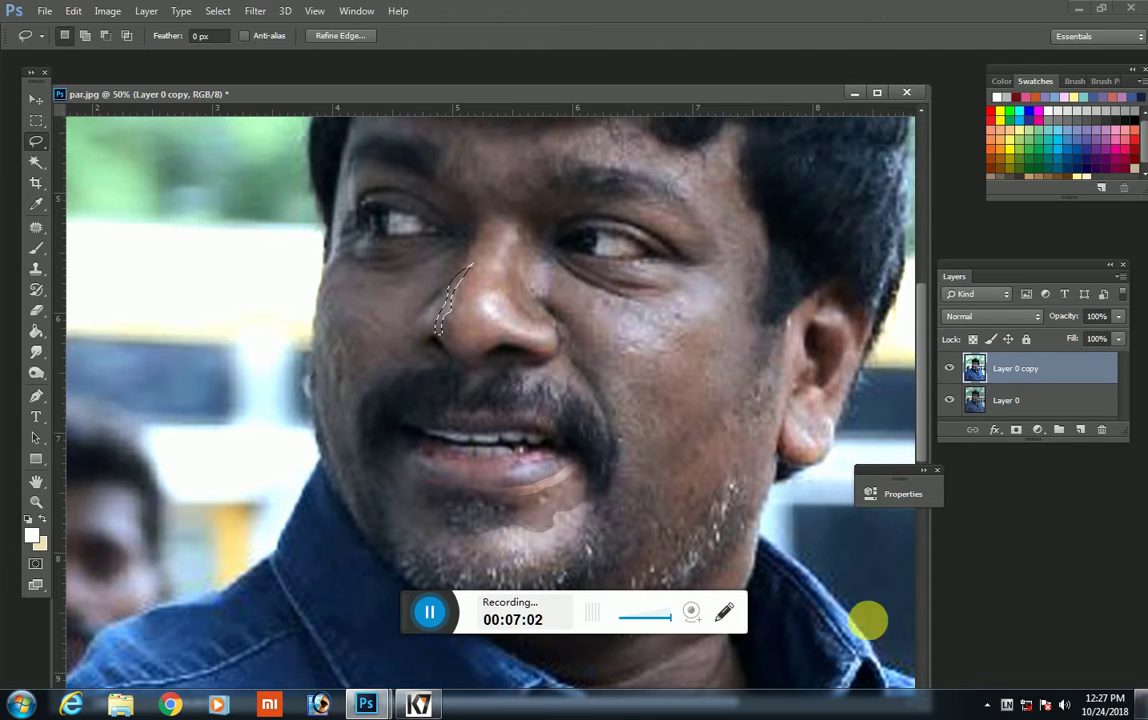
click(1037, 429)
click(1028, 144)
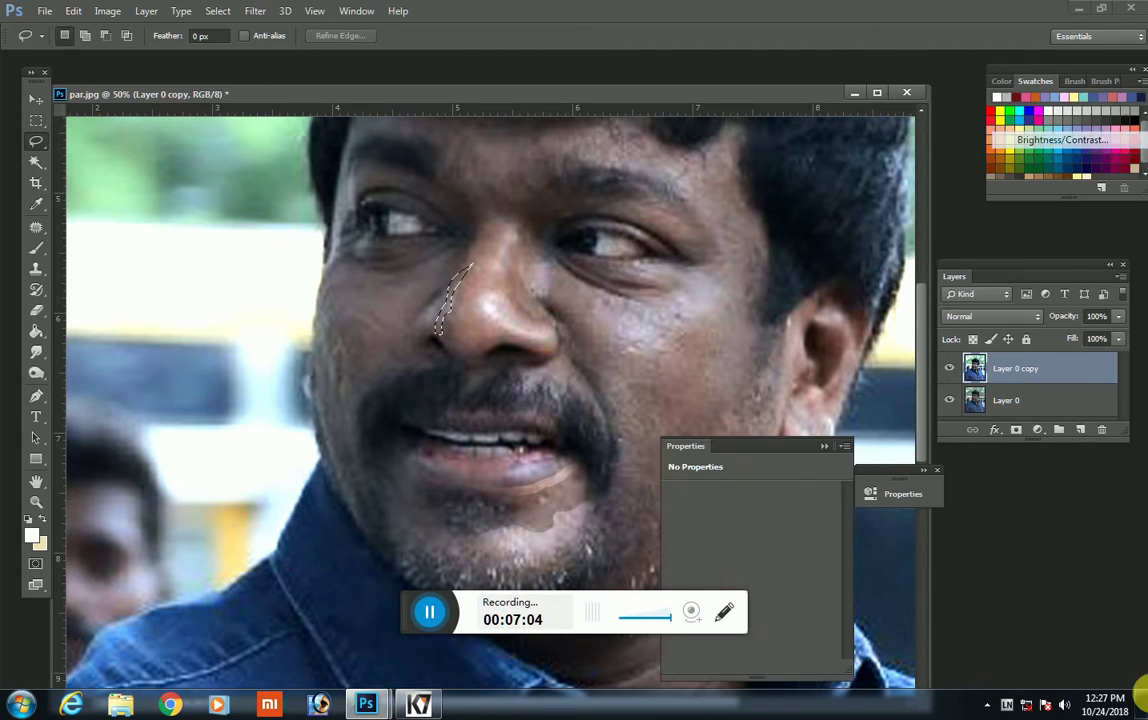
drag(745, 537, 769, 535)
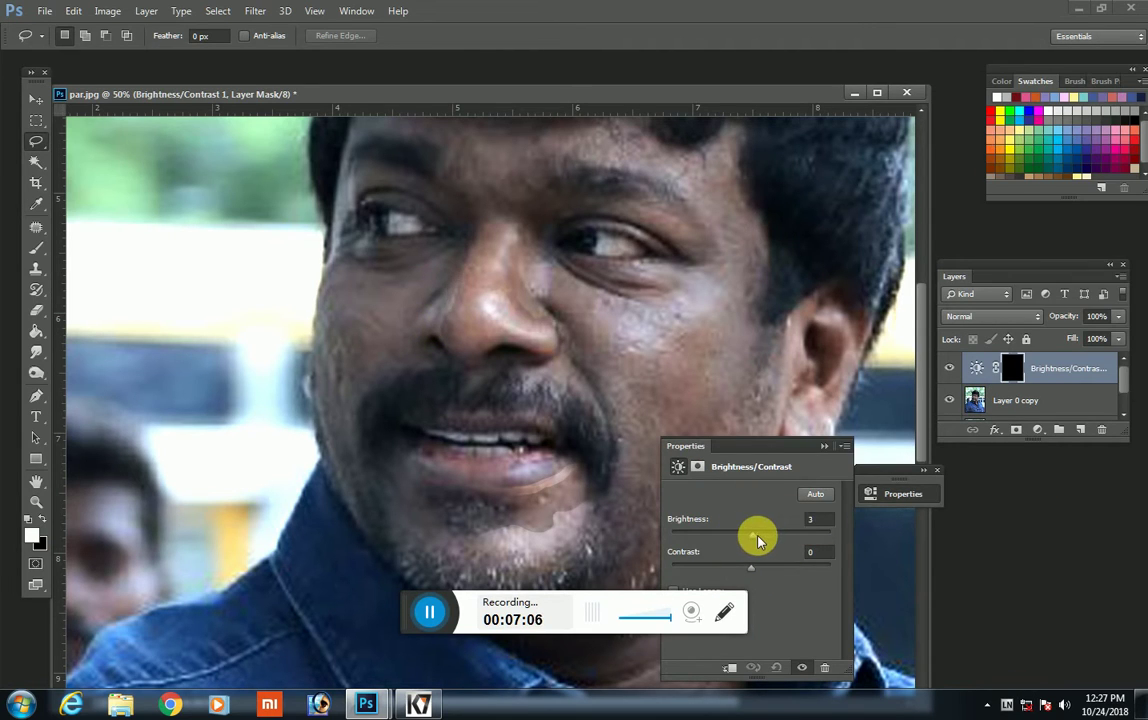
click(822, 447)
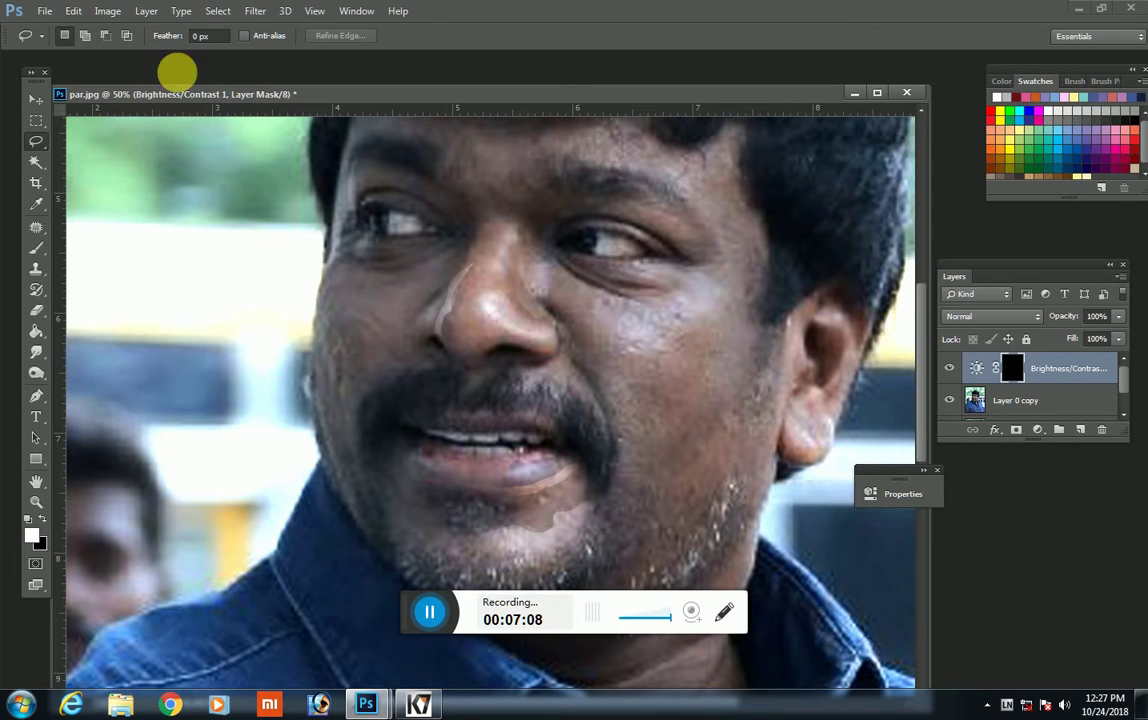
click(36, 309)
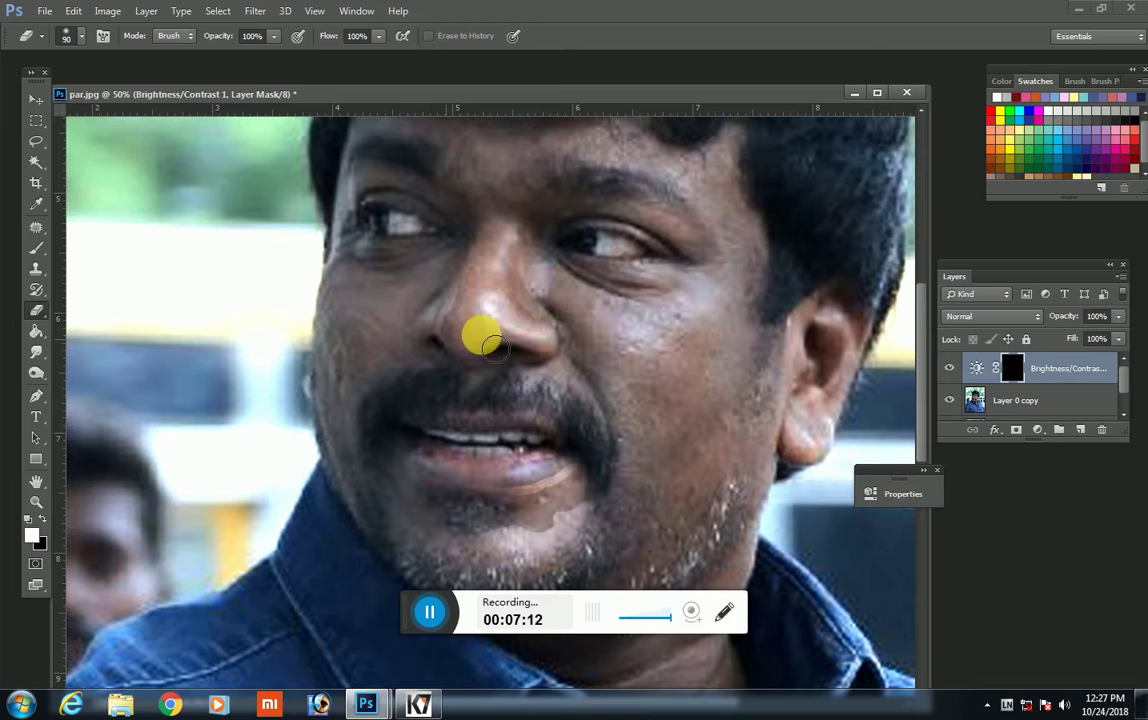
key(Delete)
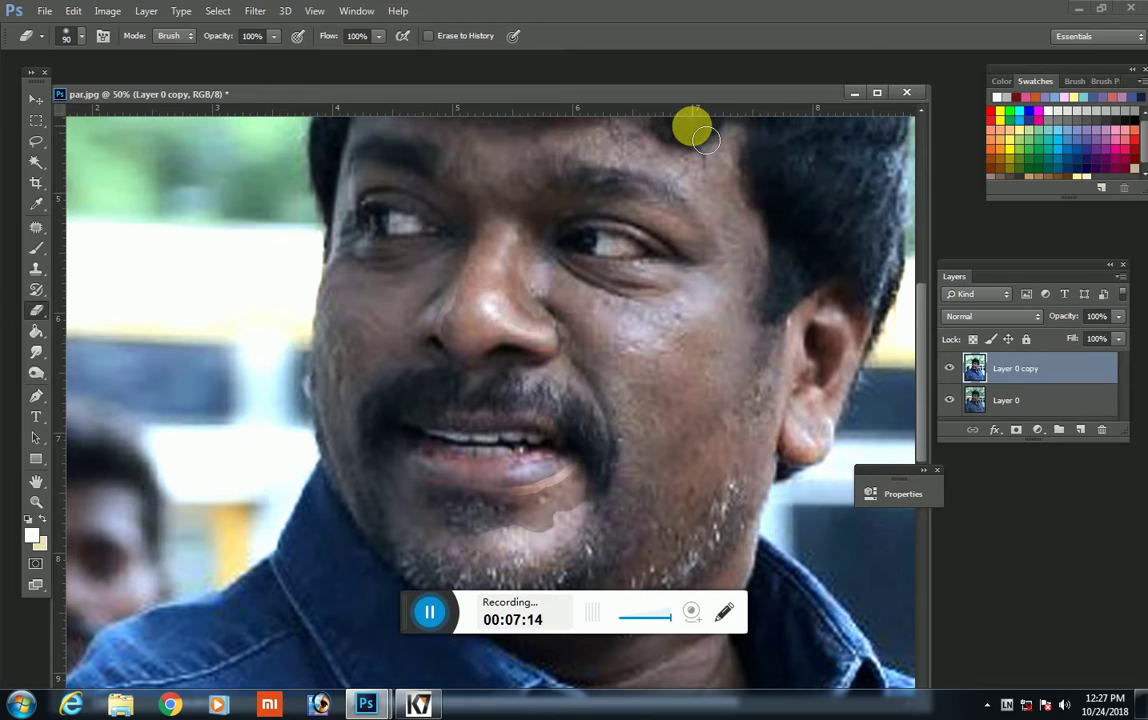
Step: Lasso the skin around the left nostril and add a Brightness/Contrast layer at Brightness -24
click(35, 140)
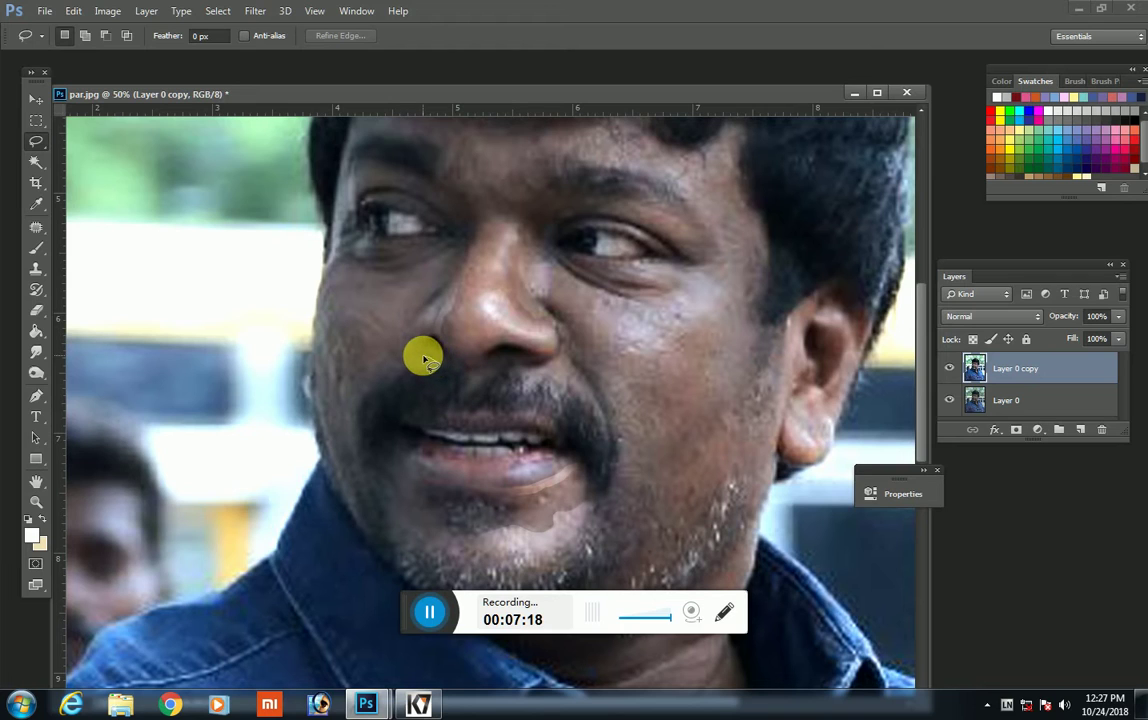
click(440, 366)
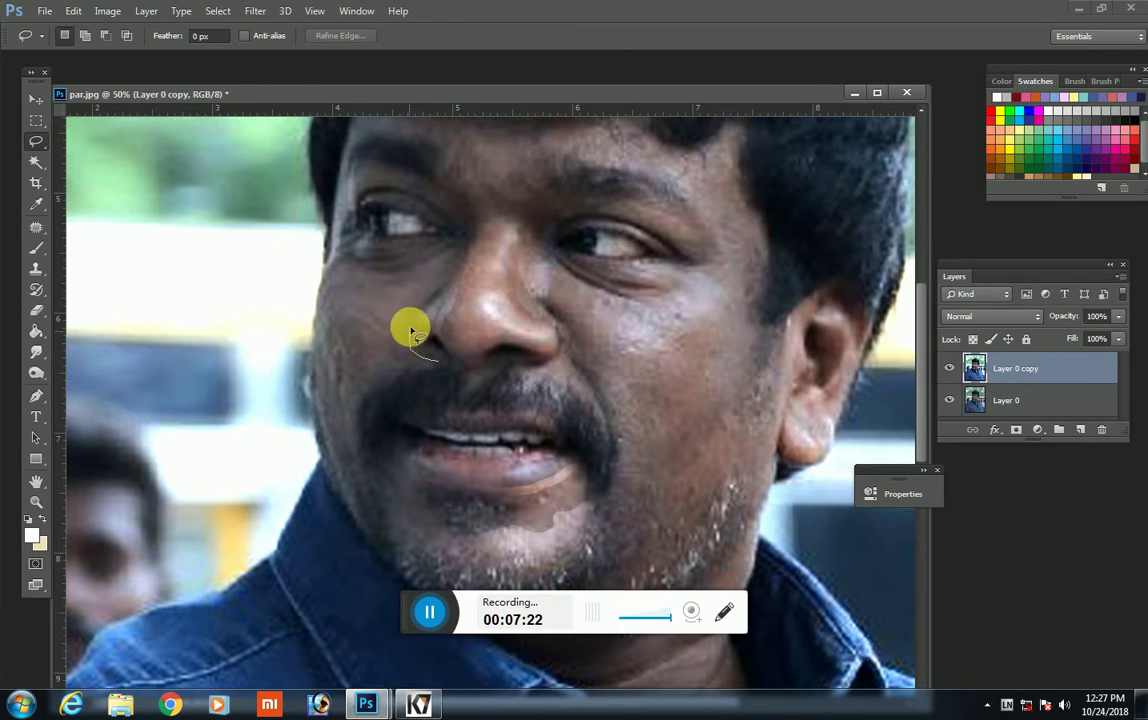
drag(418, 322, 465, 306)
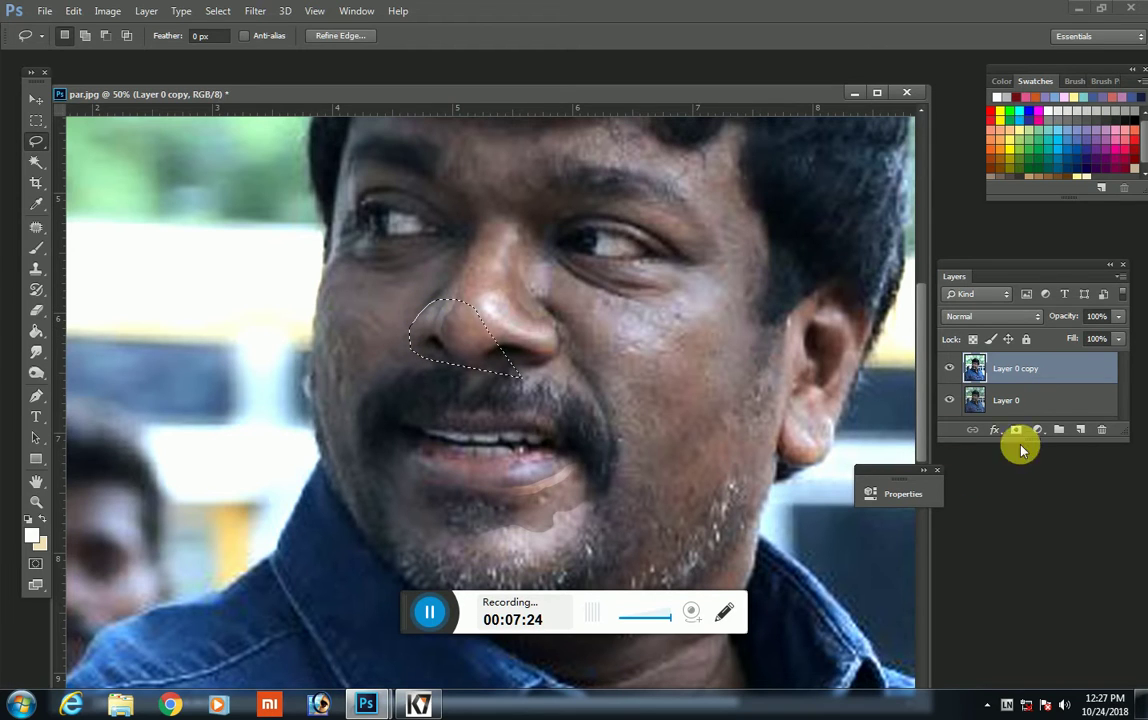
click(1045, 430)
click(1038, 136)
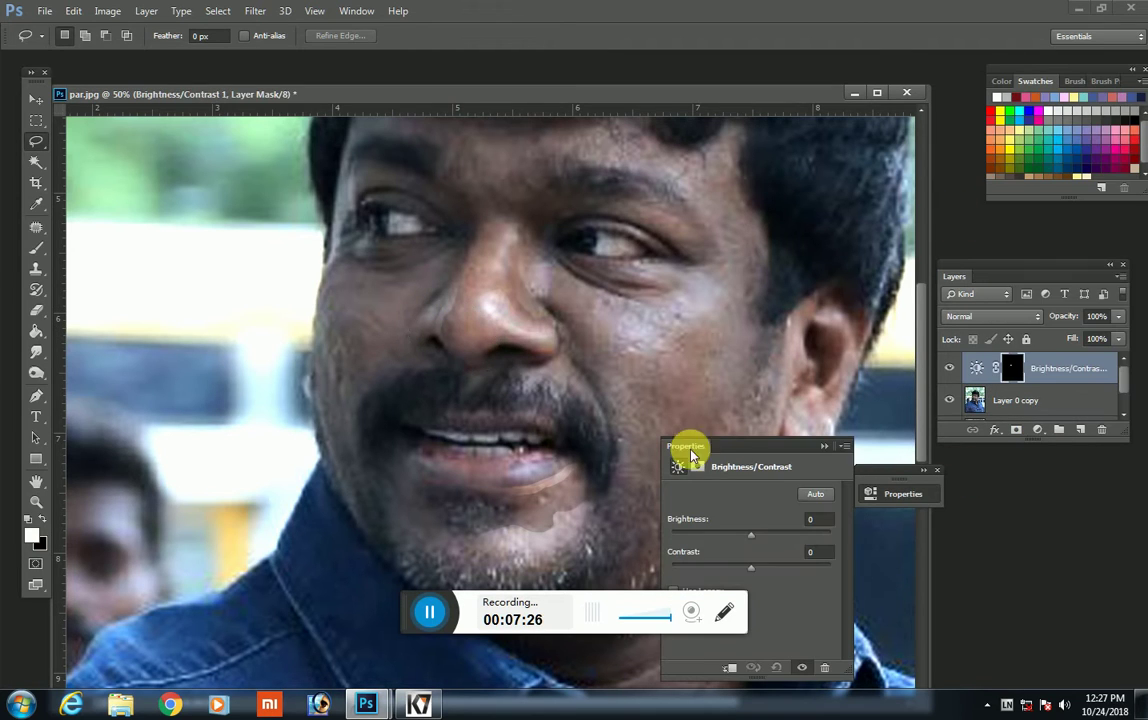
drag(745, 540, 738, 531)
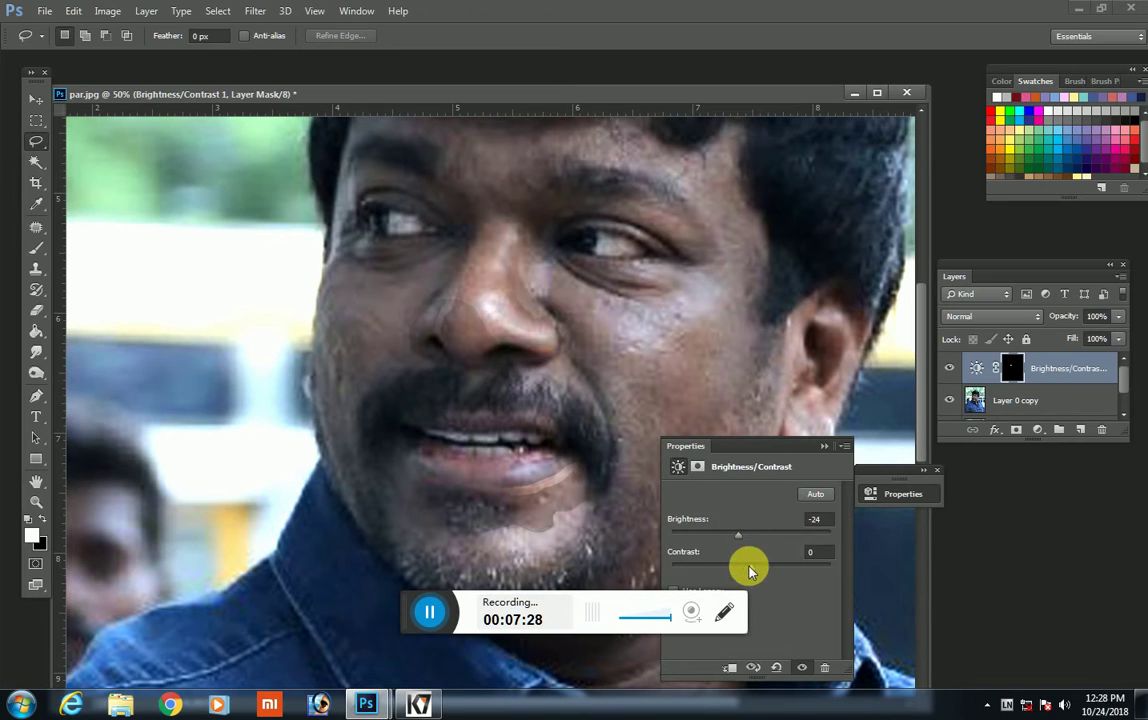
click(826, 447)
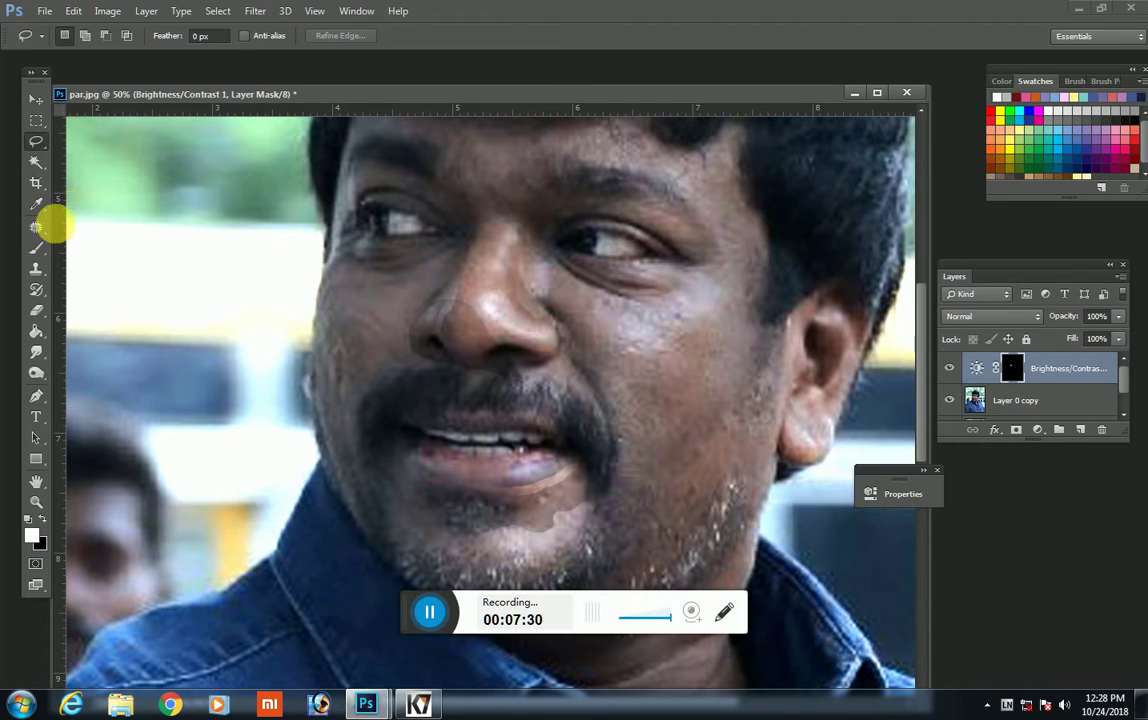
Step: Touch up the nostril mask with the Eraser and merge into Layer 0 copy
click(36, 314)
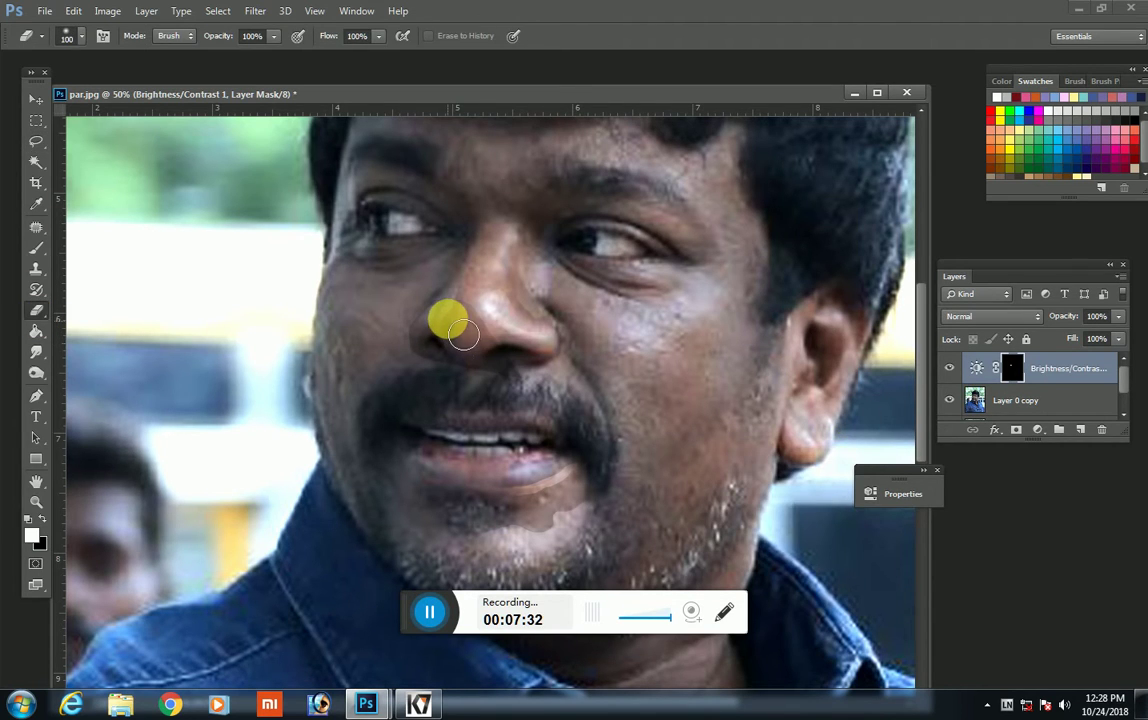
click(507, 377)
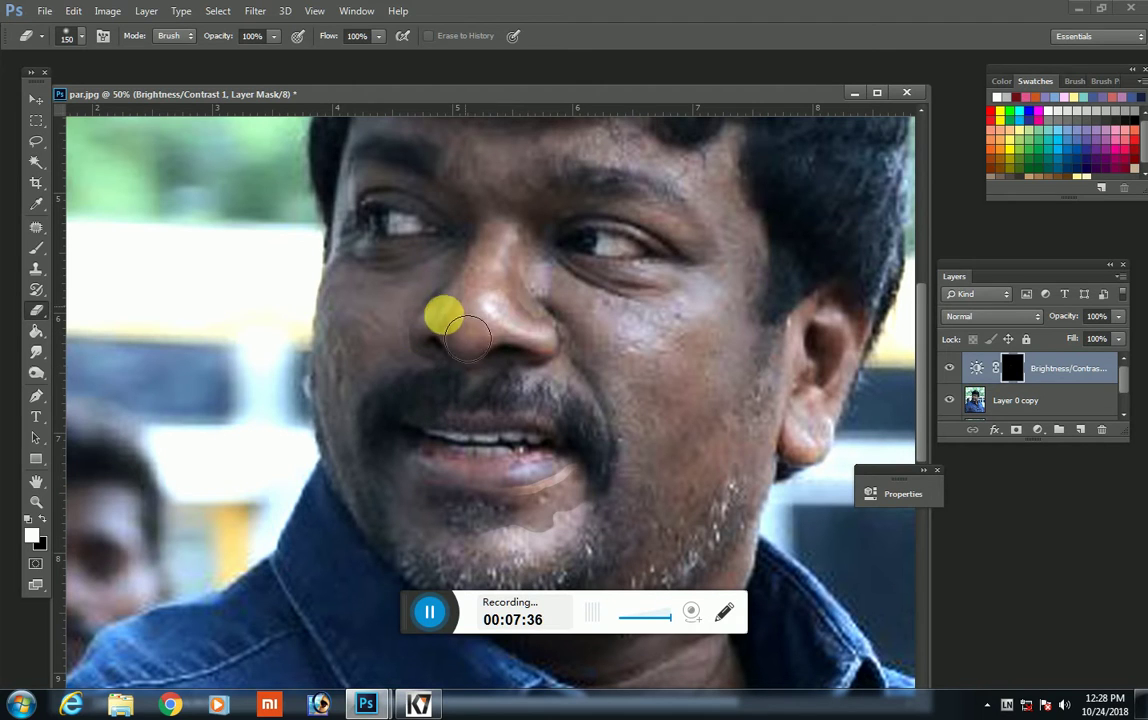
key(Delete)
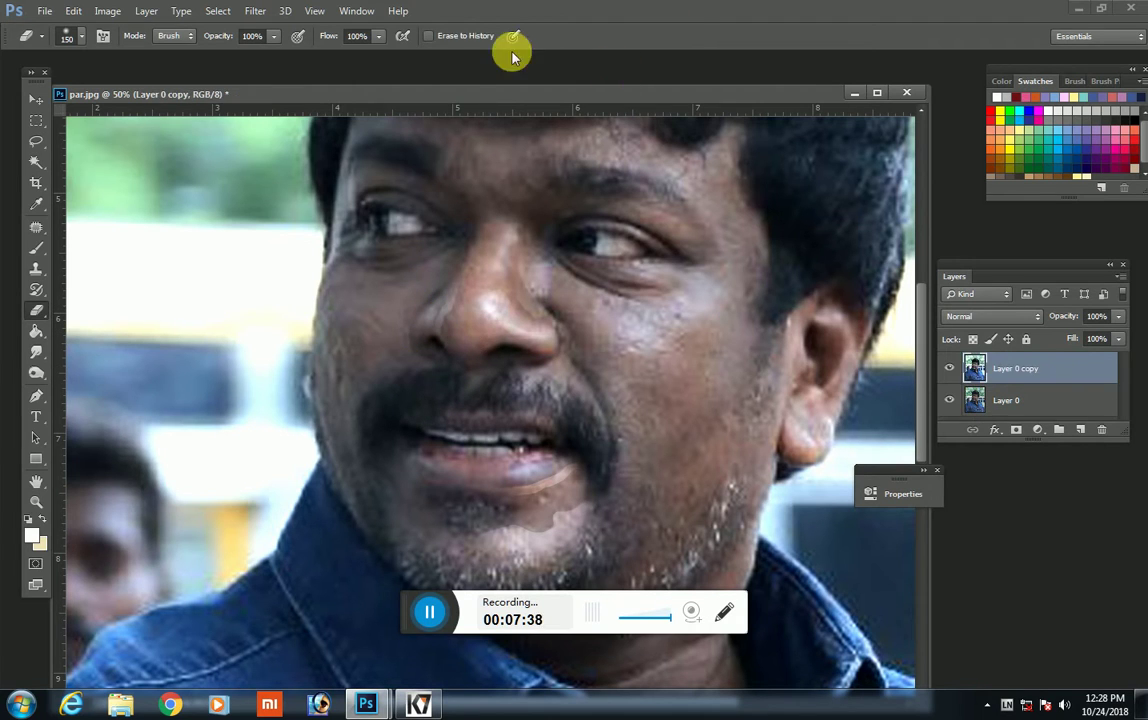
Step: Lasso the cheek strip from eye to nose and add Brightness/Contrast at Brightness -27, Contrast 23
click(37, 142)
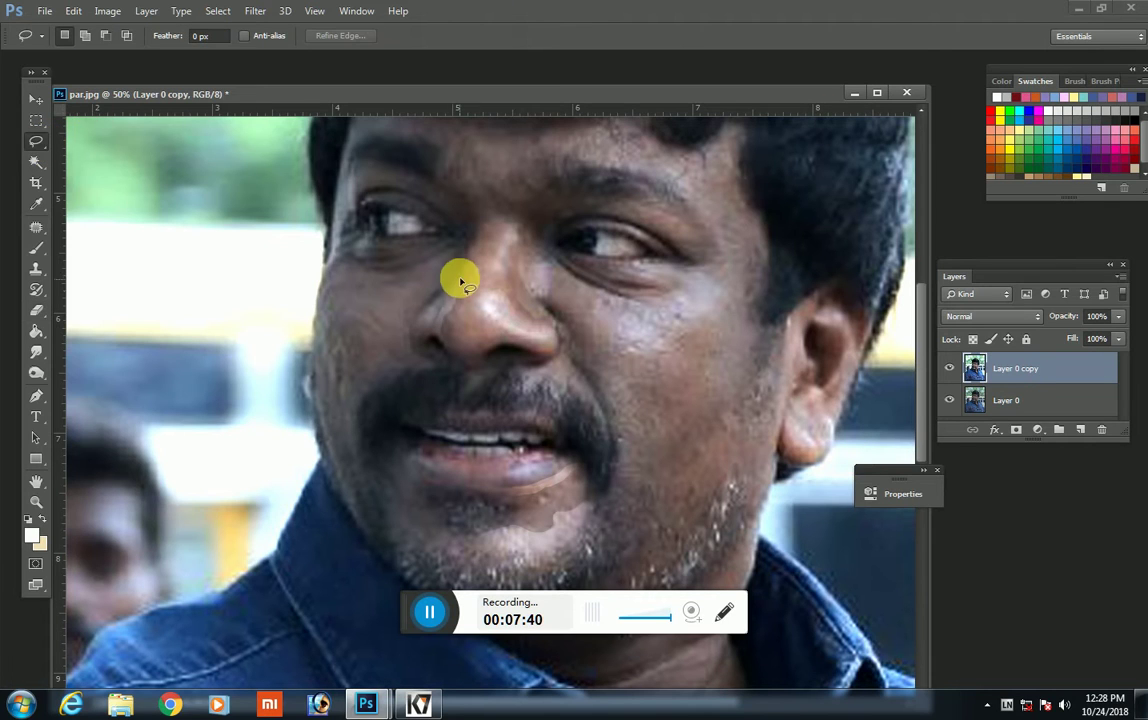
mouse_move(460, 270)
mouse_down()
mouse_move(446, 290)
mouse_move(455, 238)
mouse_move(469, 241)
mouse_up()
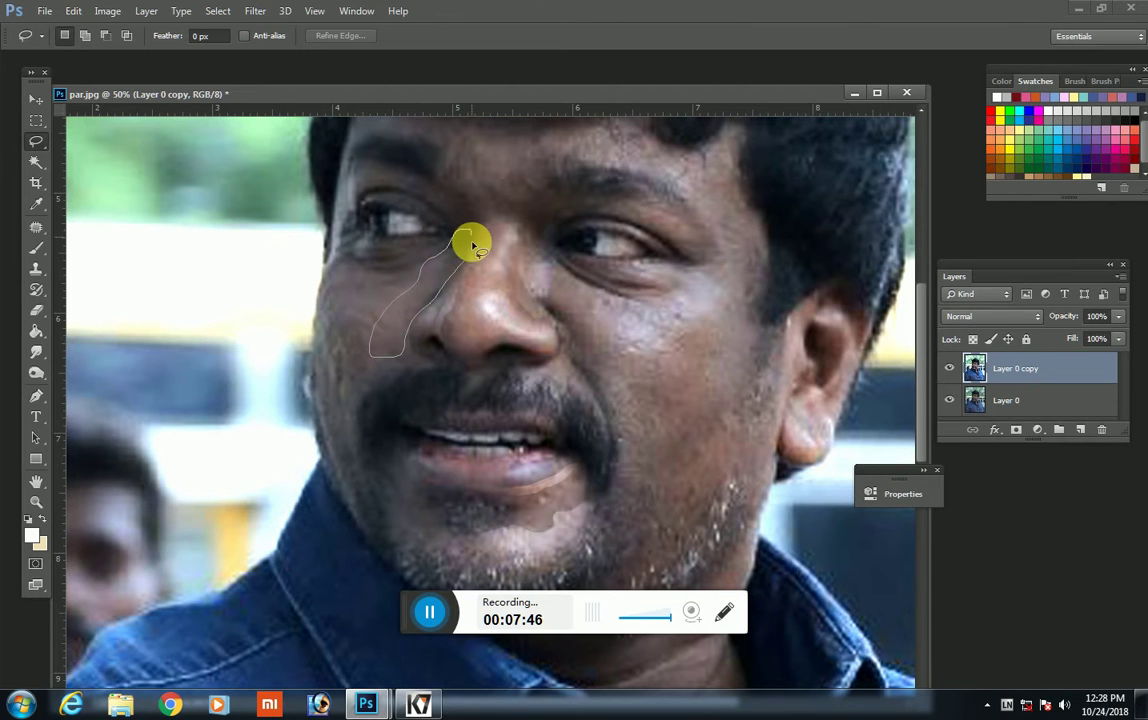
click(1037, 431)
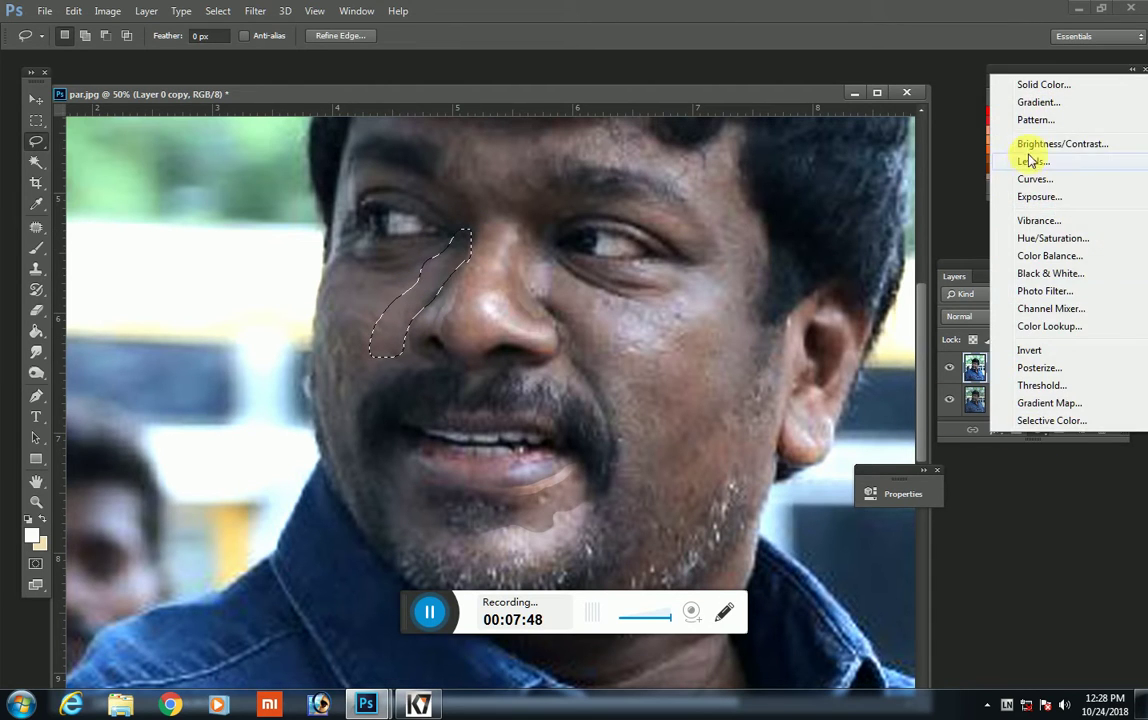
click(1036, 145)
drag(747, 539, 737, 543)
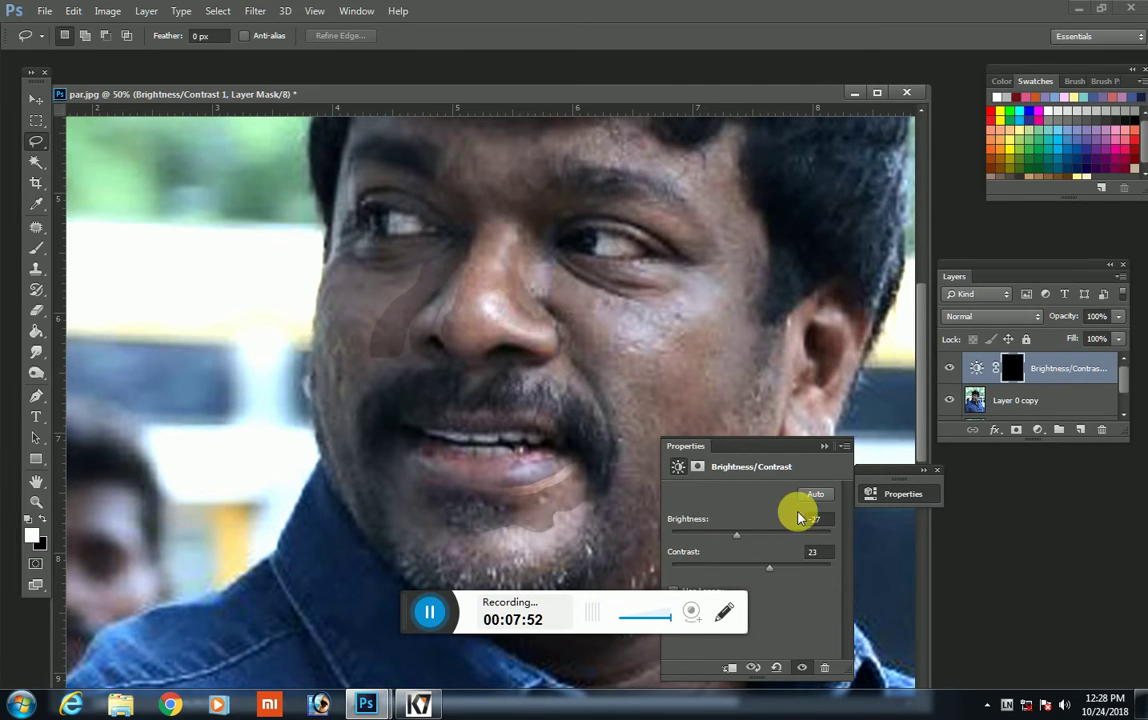
click(822, 446)
Step: Erase parts of the cheek mask with 200 then 150 px brushes and merge into Layer 0 copy
click(34, 310)
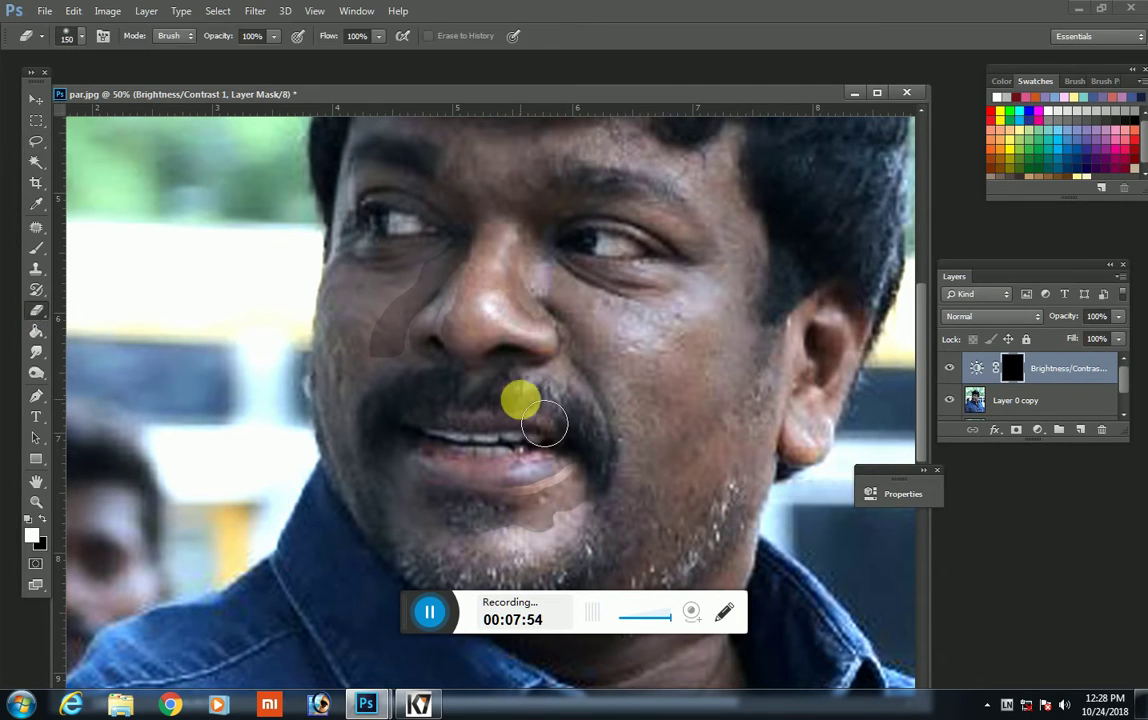
key(bracketright)
drag(443, 389, 370, 327)
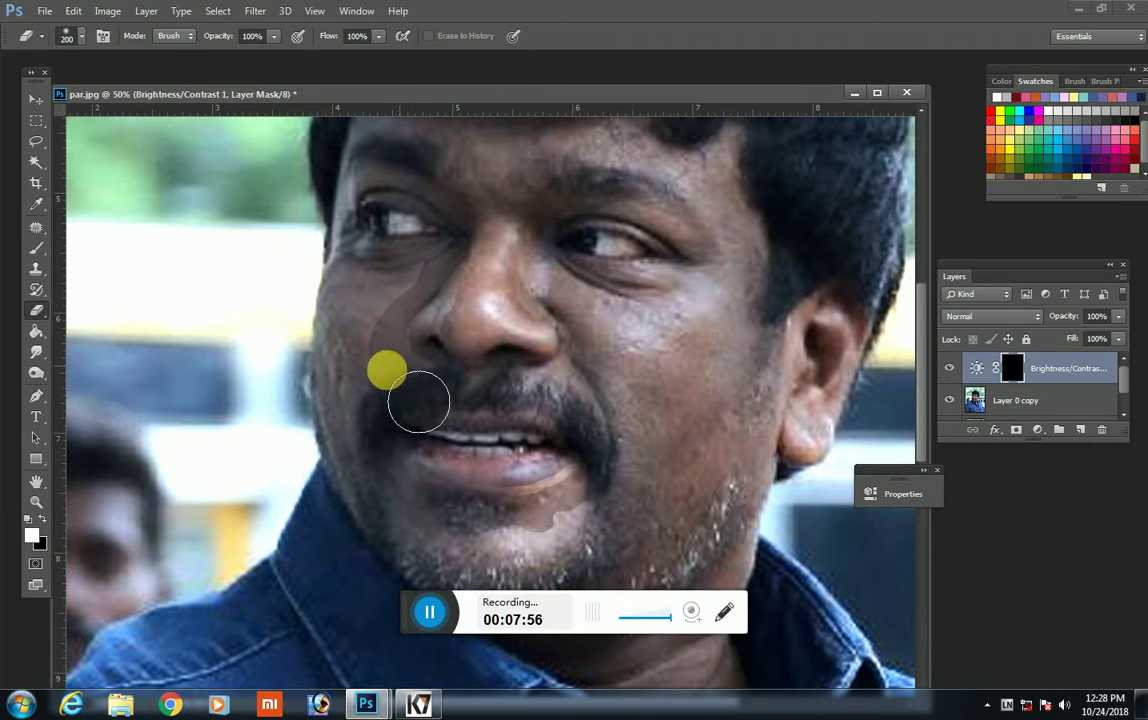
key(bracketleft)
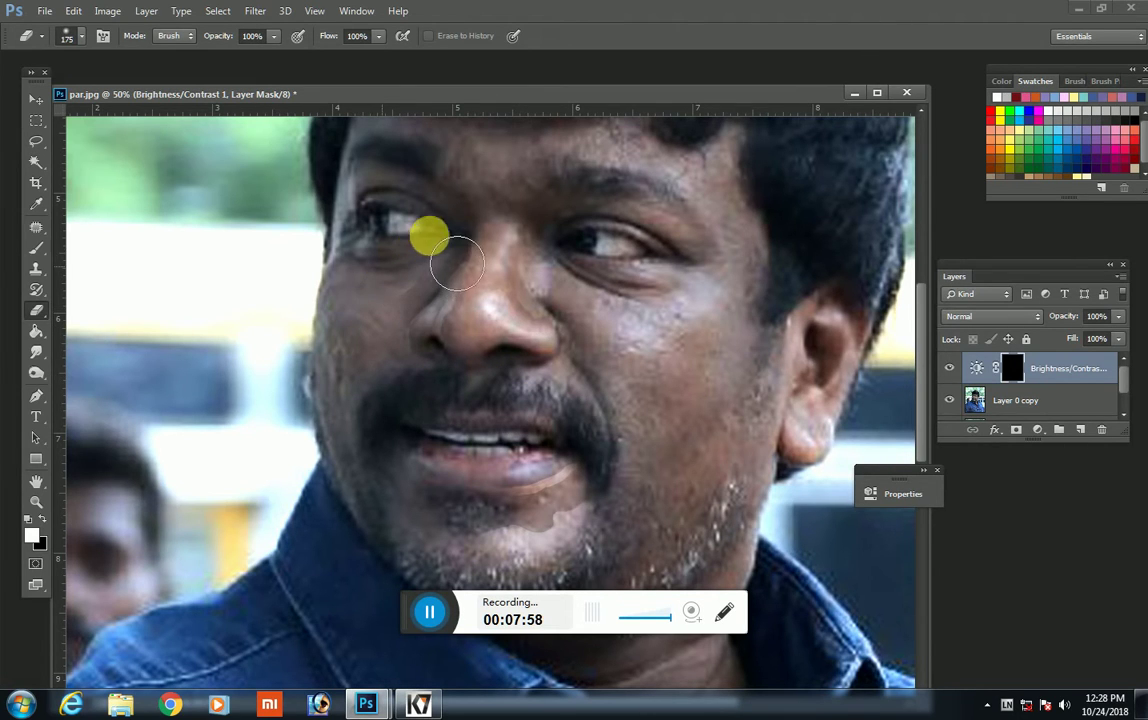
key(bracketleft)
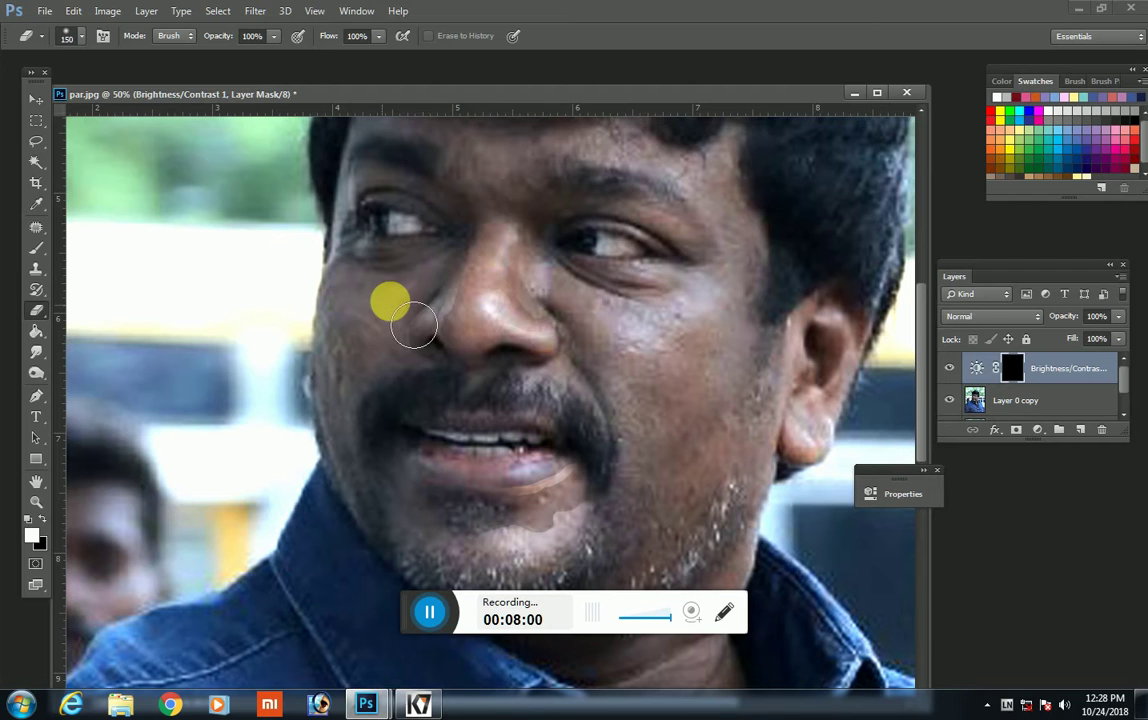
click(469, 372)
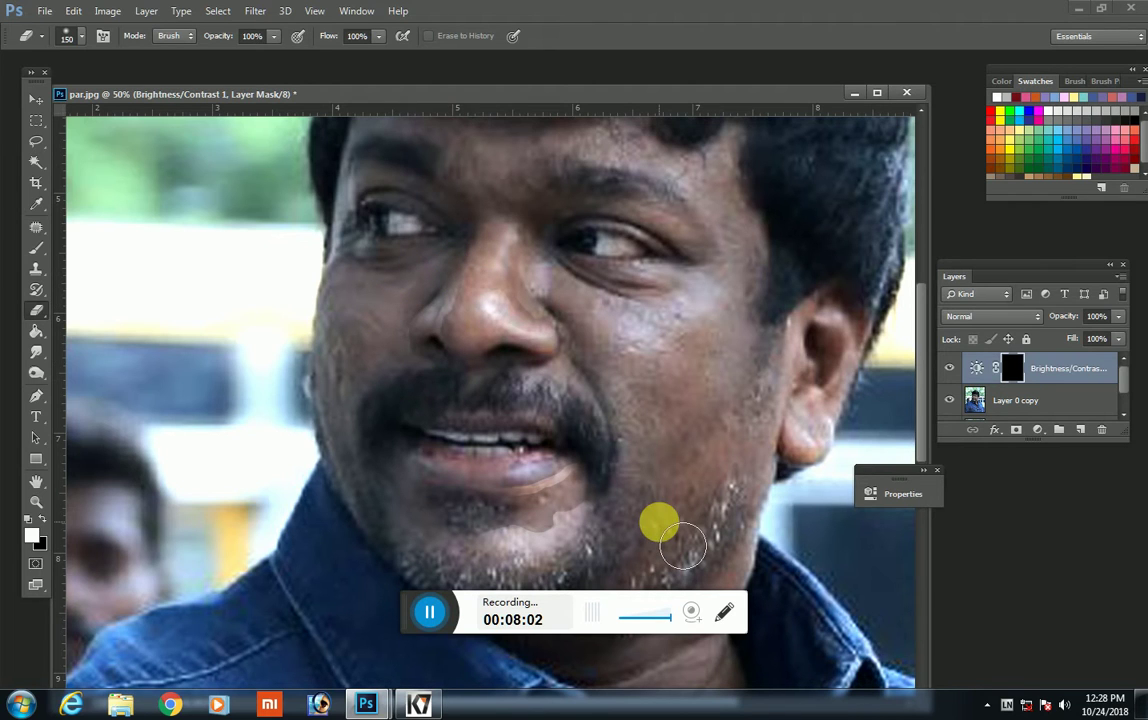
key(ctrl+e)
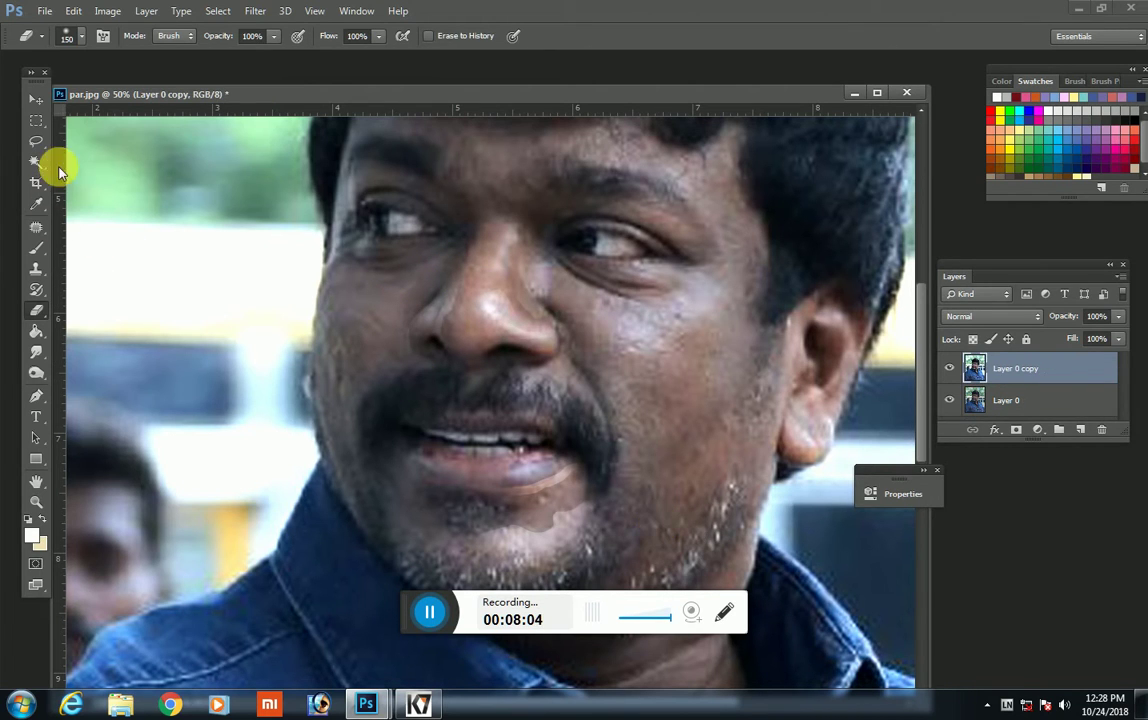
Step: Lasso the upper left cheek and add Brightness/Contrast at Brightness -30, Contrast 21
click(37, 143)
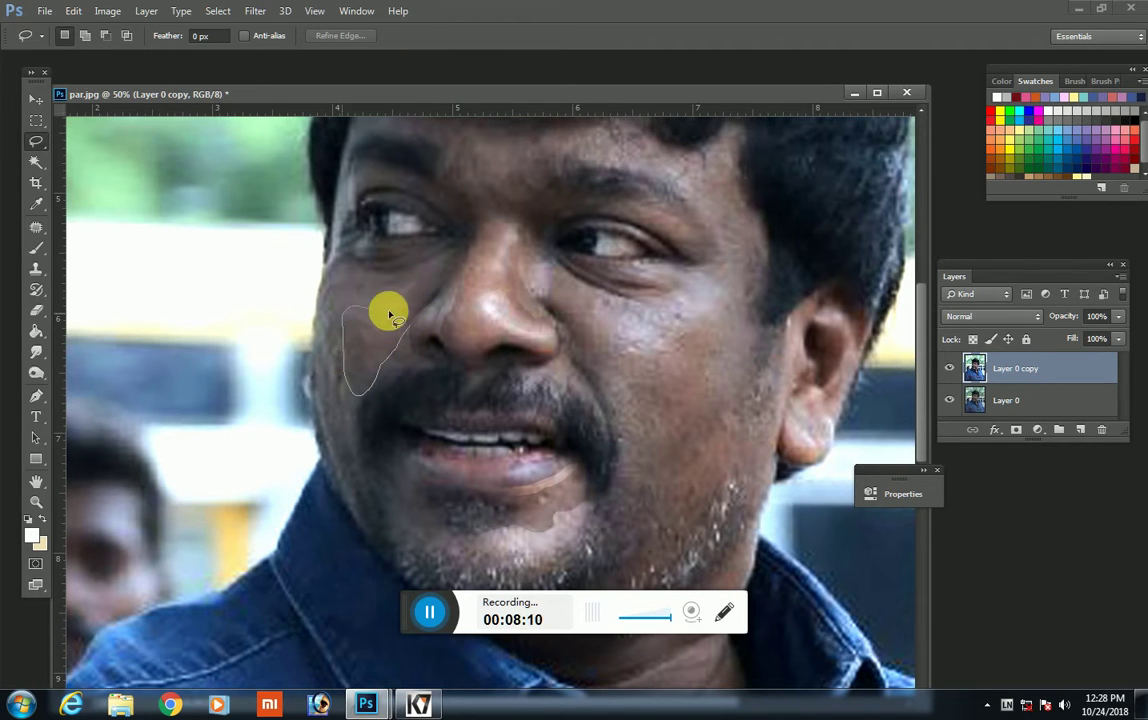
drag(385, 370, 420, 308)
click(1040, 432)
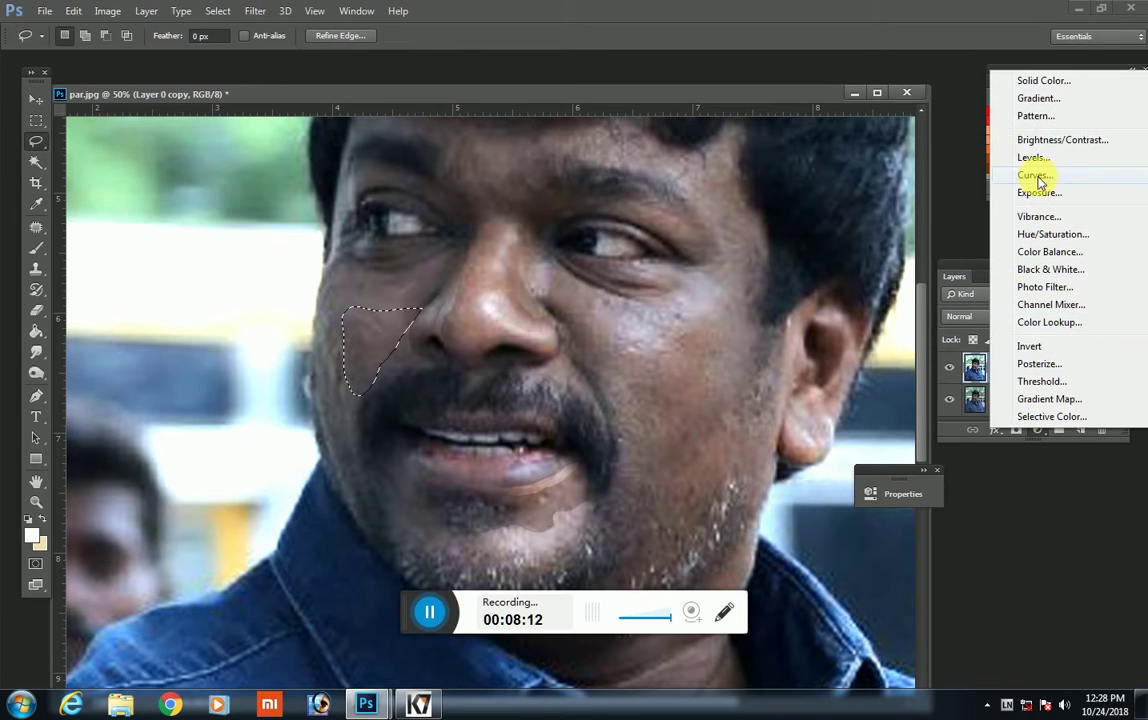
click(1015, 136)
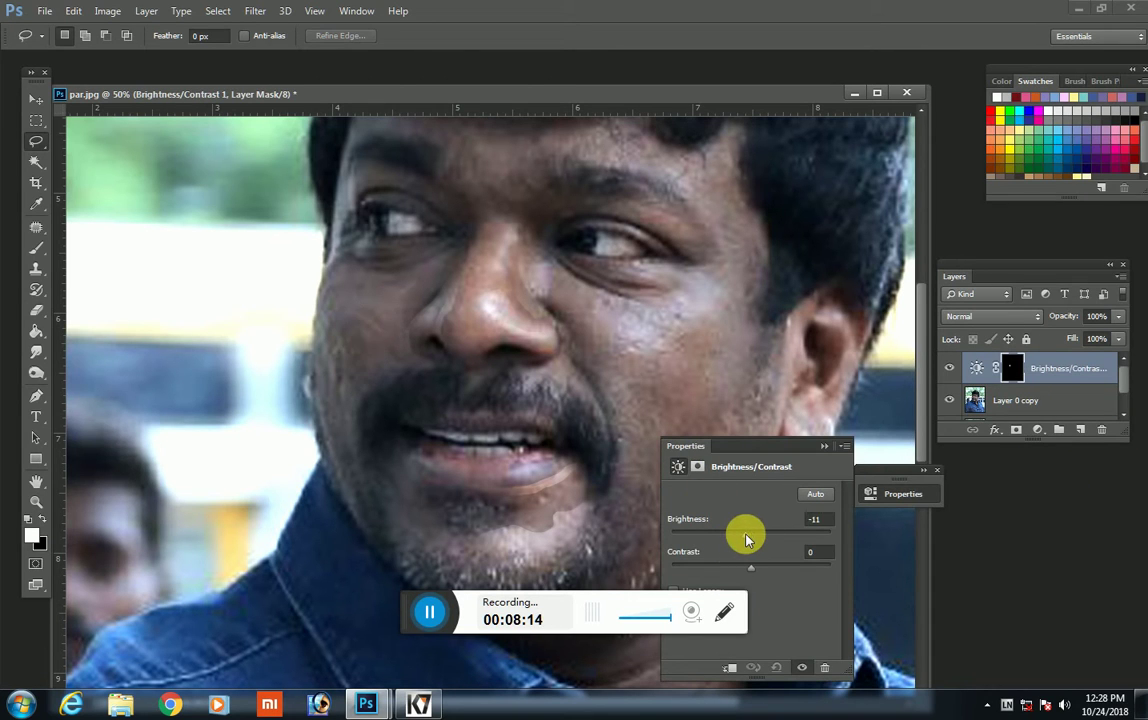
drag(737, 541, 768, 567)
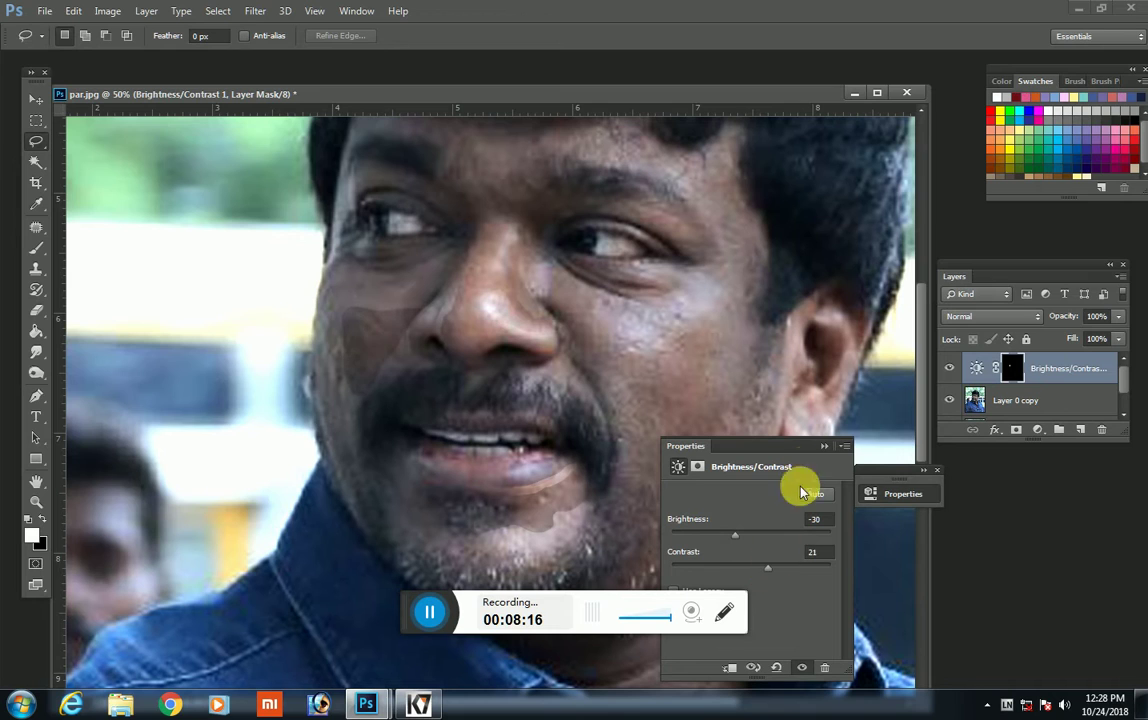
click(822, 446)
Step: Refine the cheek adjustment's mask with the Eraser and merge into Layer 0 copy
click(37, 309)
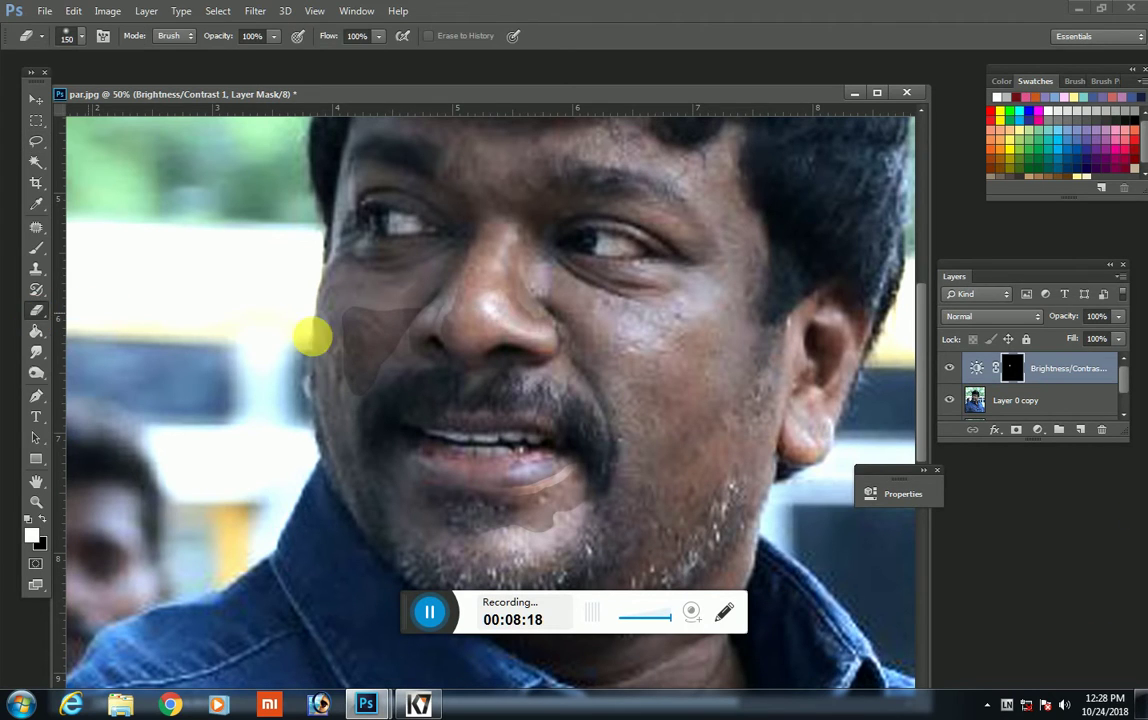
mouse_move(411, 331)
mouse_down()
mouse_move(376, 357)
mouse_move(377, 397)
mouse_move(415, 405)
mouse_up()
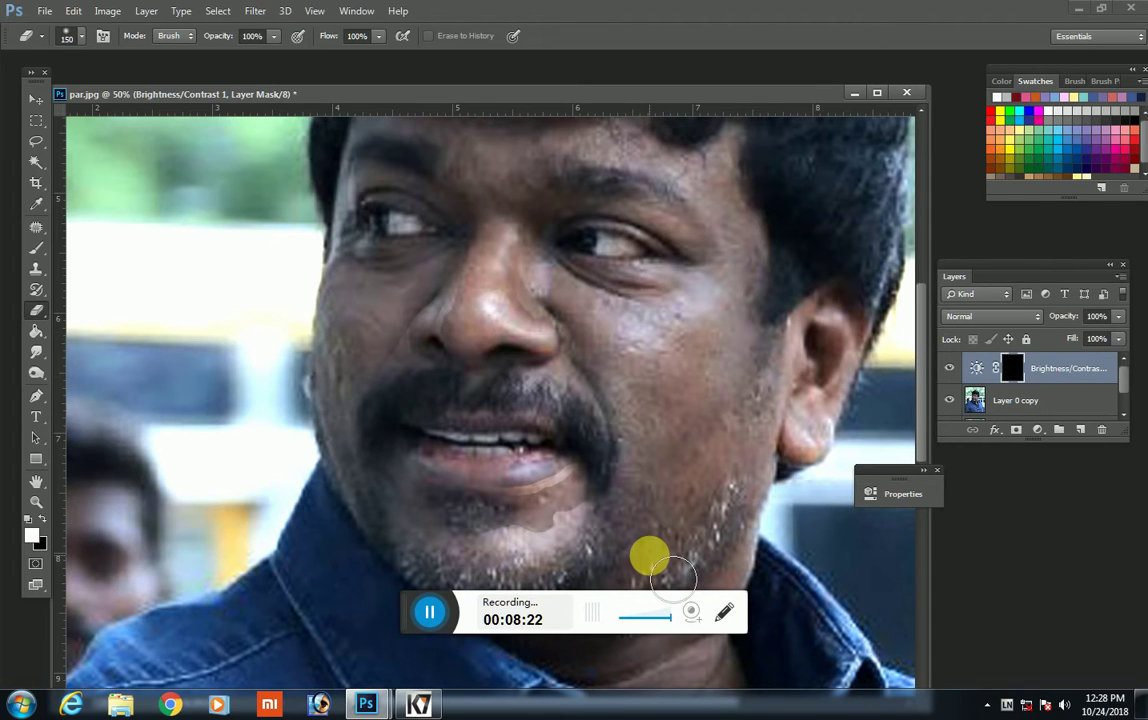
key(ctrl+e)
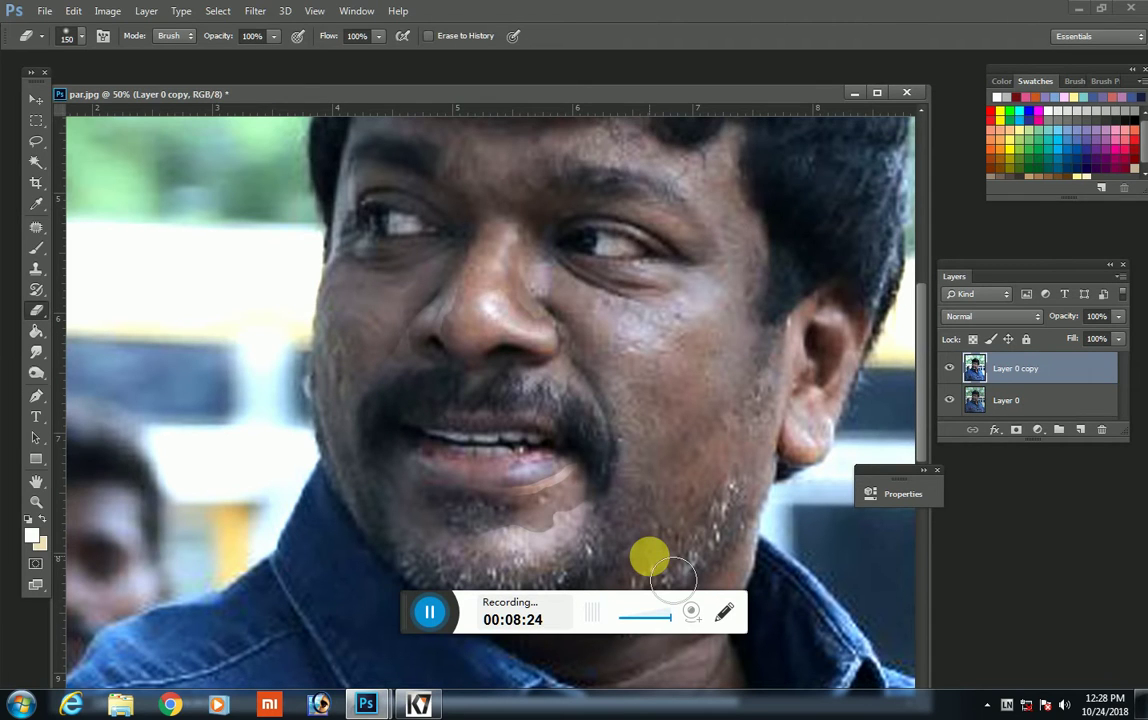
Step: Fit the photo in the window and toggle Layer 0 copy to compare with the original
key(ctrl+0)
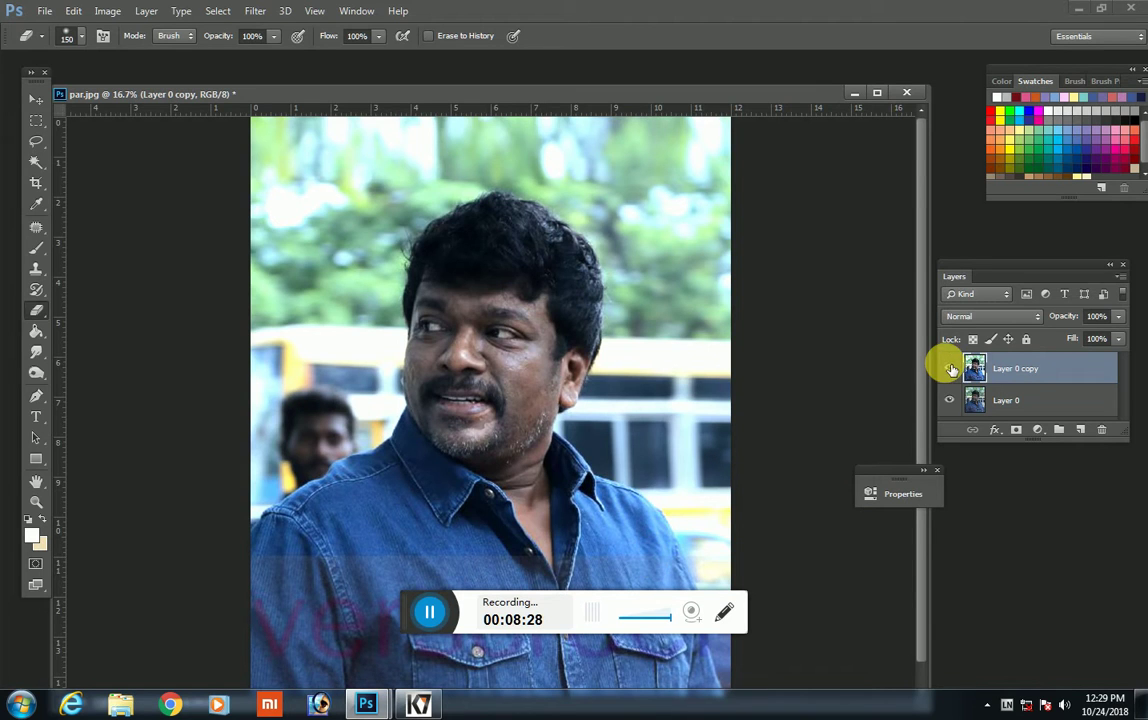
click(950, 368)
click(950, 368)
Step: Zoom in on the nose and start a lasso outline beside the left nostril
key(ctrl+plus)
key(ctrl+plus)
key(ctrl+plus)
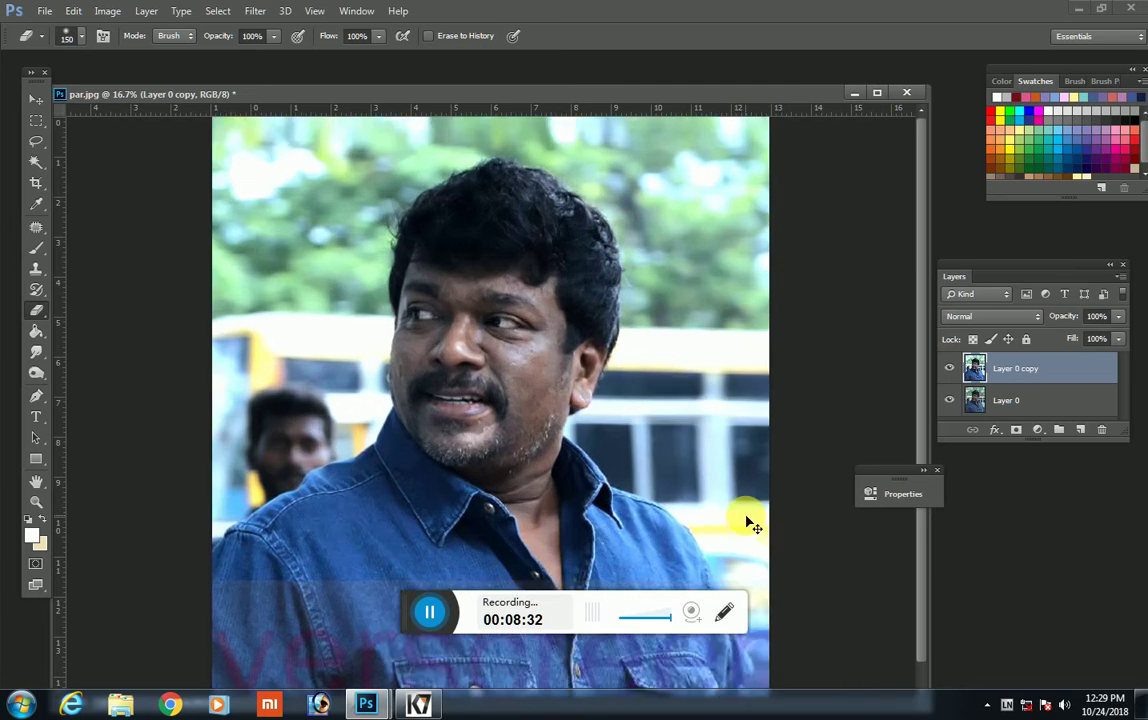
key(ctrl+plus)
drag(243, 315, 564, 513)
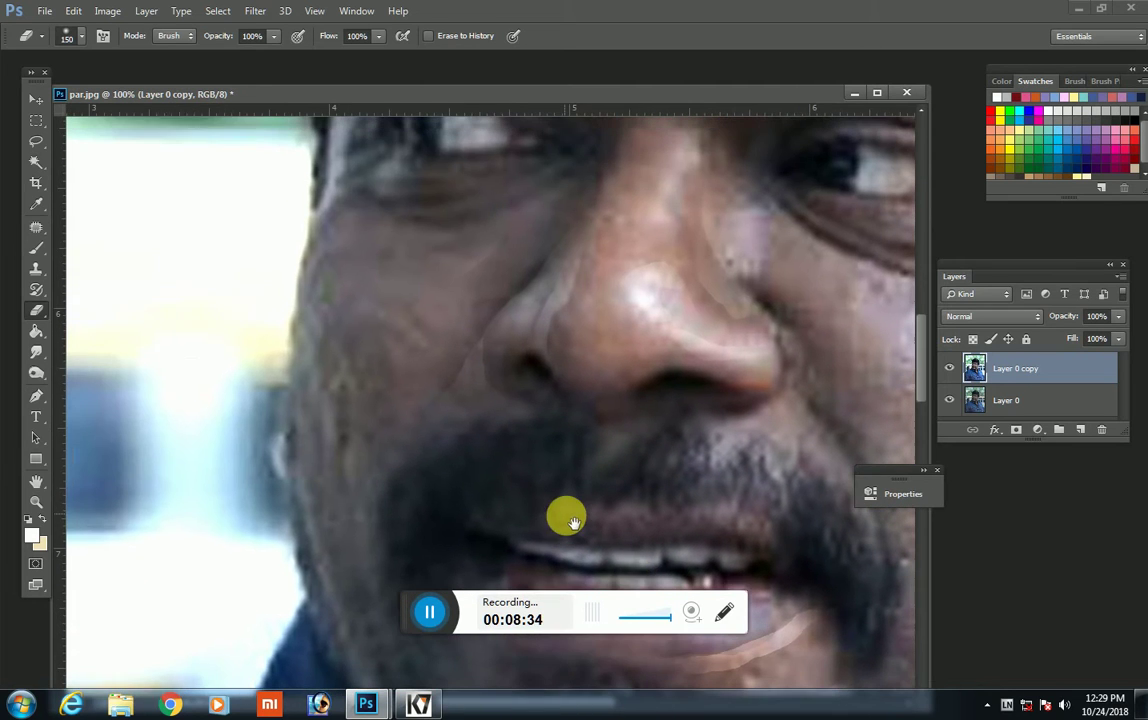
click(36, 141)
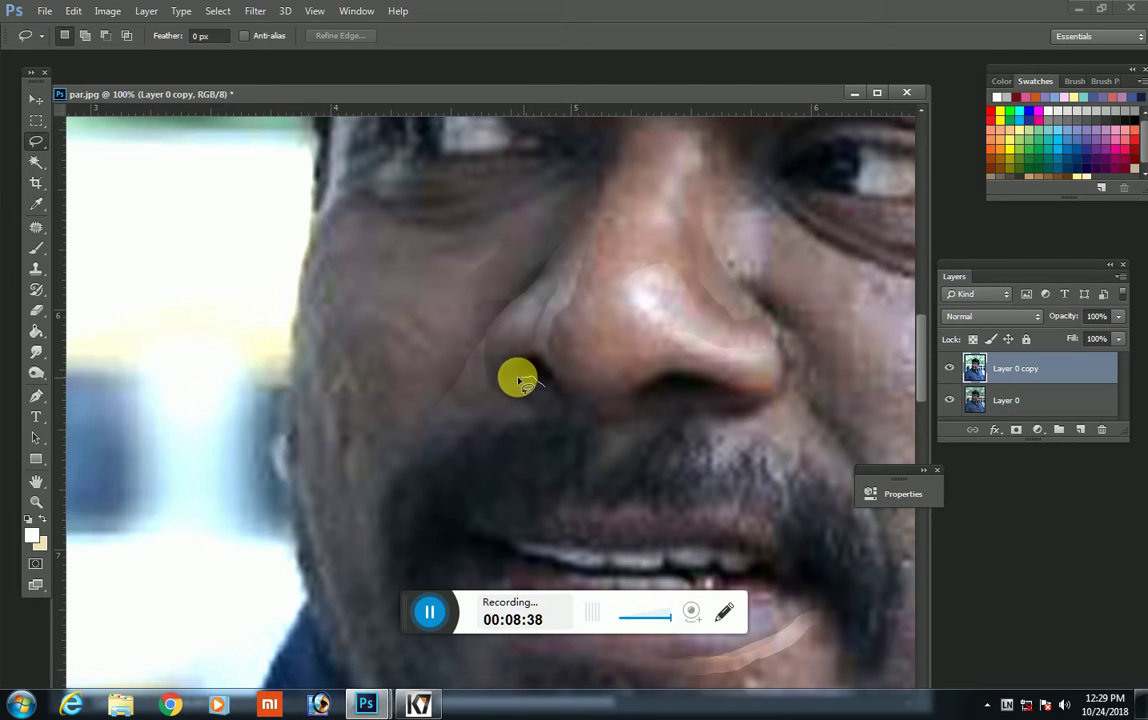
mouse_move(518, 363)
mouse_down()
mouse_move(531, 358)
mouse_move(540, 375)
mouse_move(514, 367)
mouse_up()
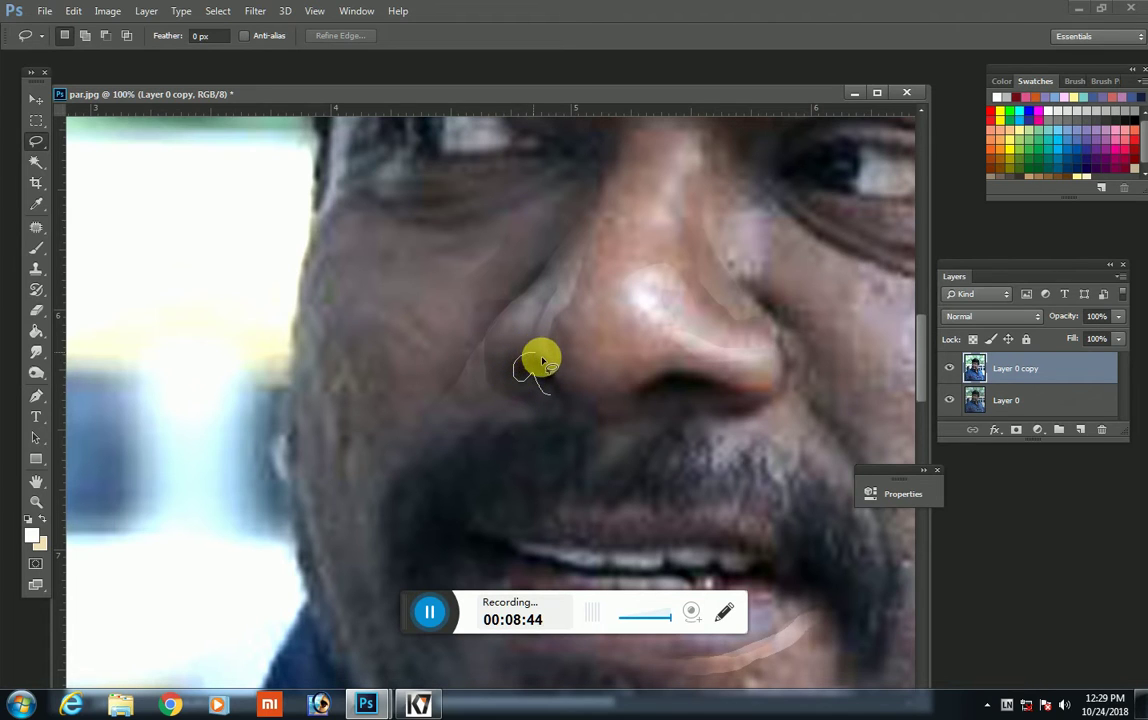
Step: Finish the nostril selection and add Brightness/Contrast at Brightness -67, Contrast 17
mouse_move(571, 401)
mouse_down()
mouse_move(687, 372)
mouse_move(746, 395)
mouse_move(640, 405)
mouse_up()
click(1037, 429)
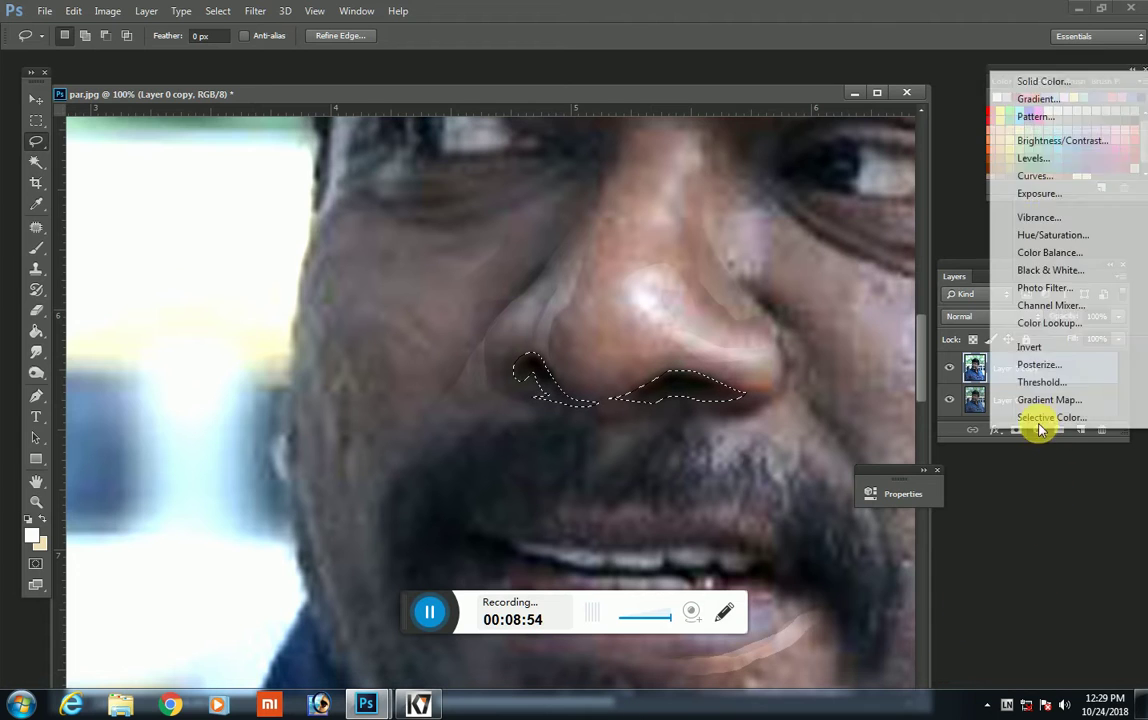
click(1049, 142)
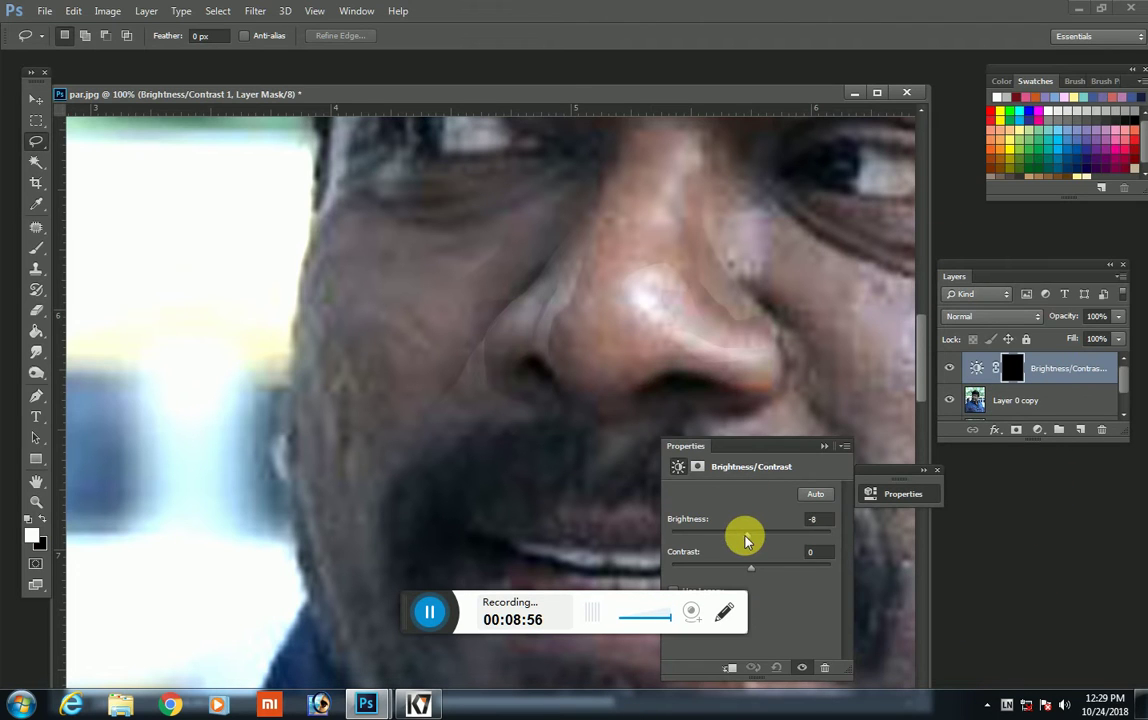
drag(730, 543, 716, 536)
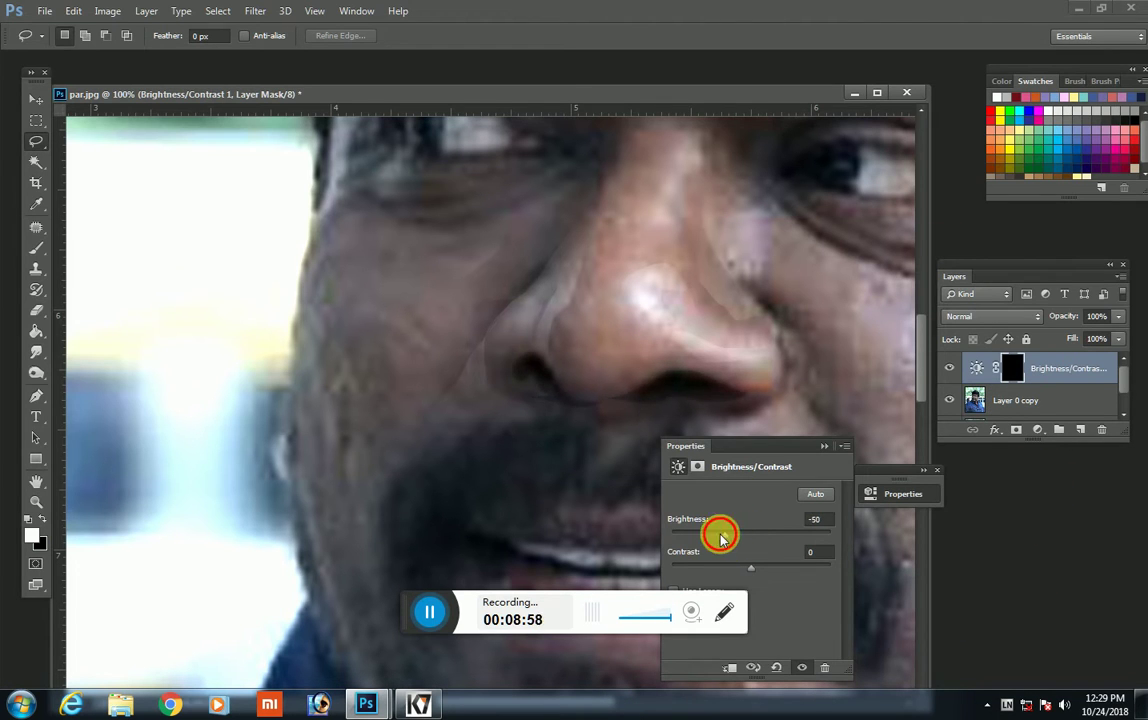
click(824, 446)
Step: Erase the mask along the mustache to the right nostril and left of the nose
click(36, 310)
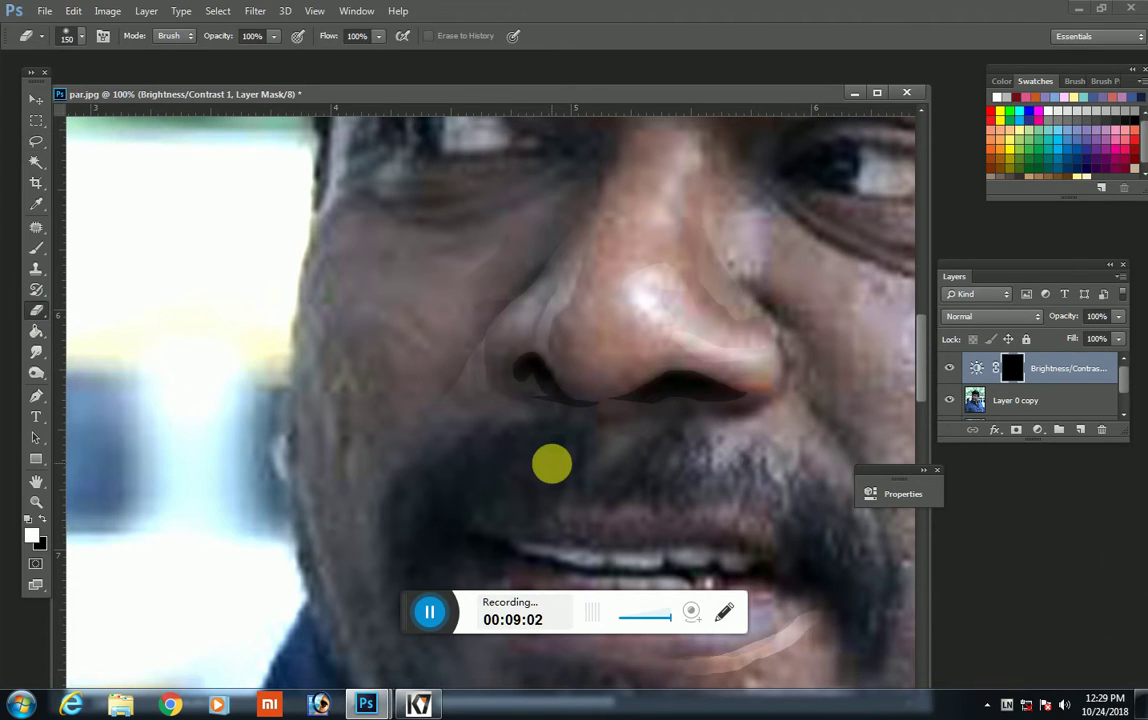
mouse_move(632, 464)
mouse_down()
mouse_move(687, 494)
mouse_move(764, 494)
mouse_move(879, 410)
mouse_move(761, 371)
mouse_move(728, 343)
mouse_up()
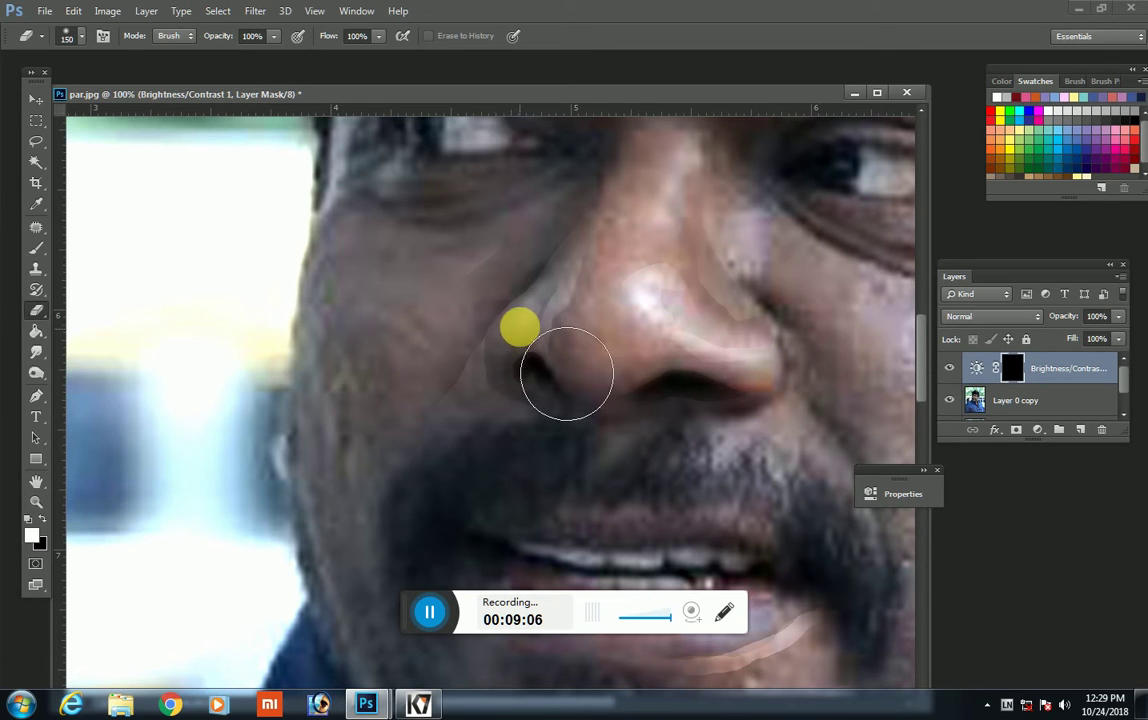
drag(497, 483, 536, 459)
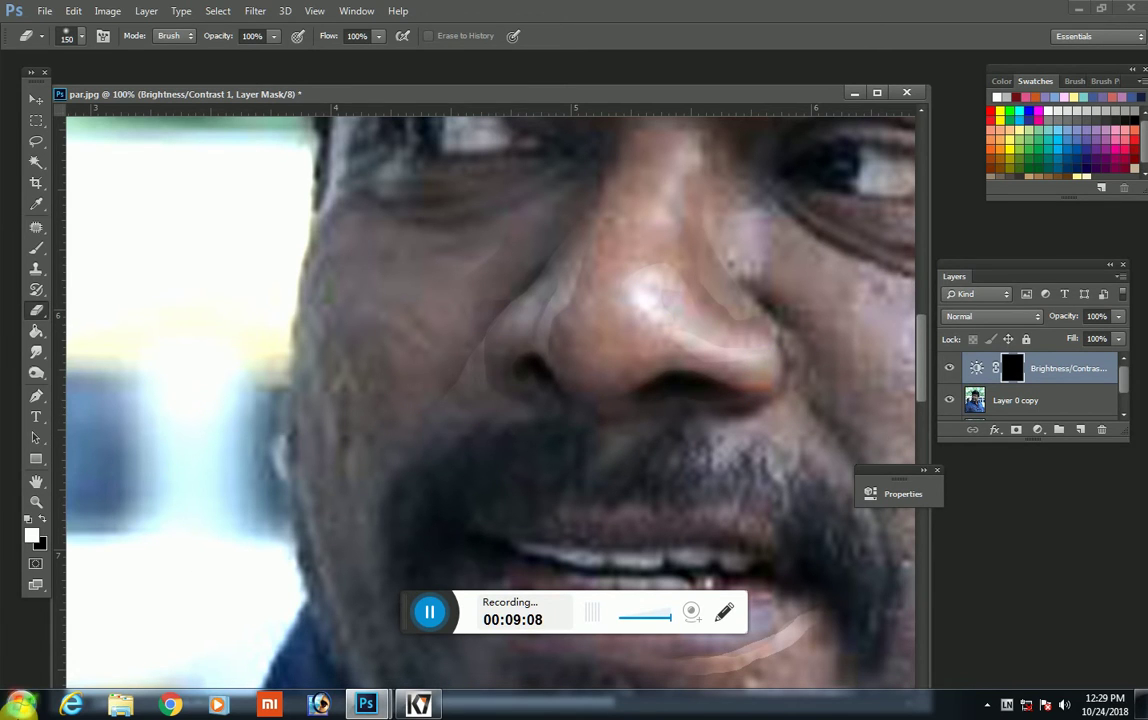
Step: Merge the nostril adjustment into Layer 0 copy and zoom out to the whole portrait
key(ctrl+e)
key(ctrl+minus)
key(ctrl+minus)
key(ctrl+minus)
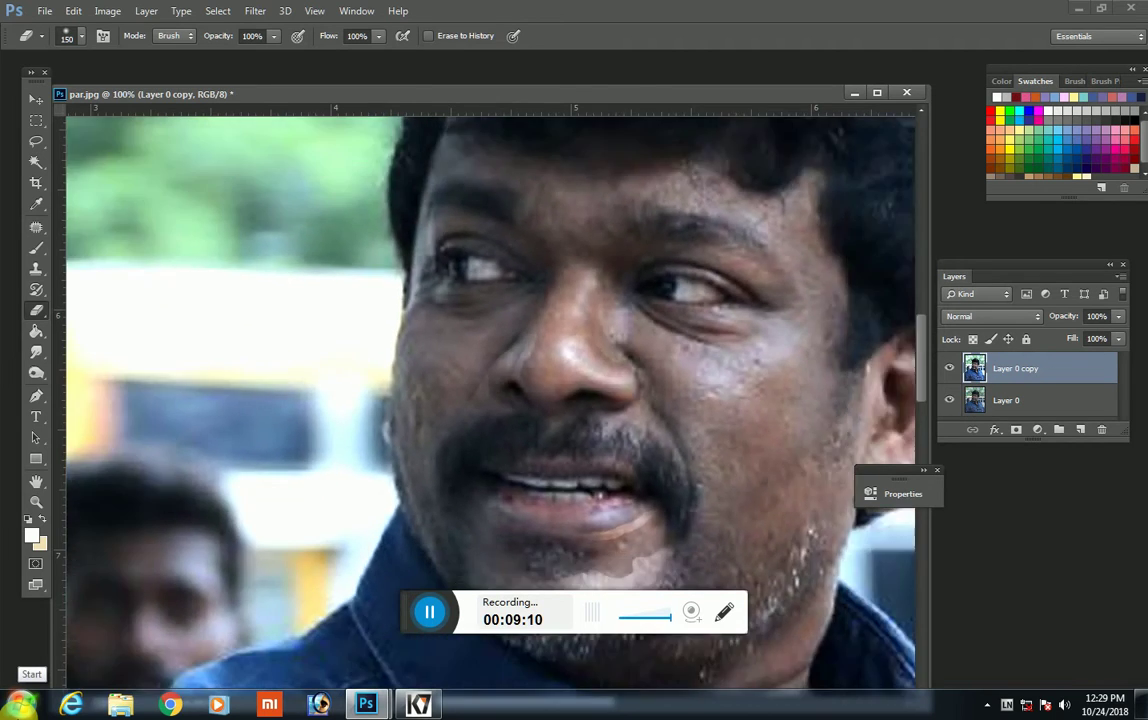
key(ctrl+minus)
key(ctrl+minus)
Step: Zoom to 33.3% and lasso the cheek right of the nose
click(36, 141)
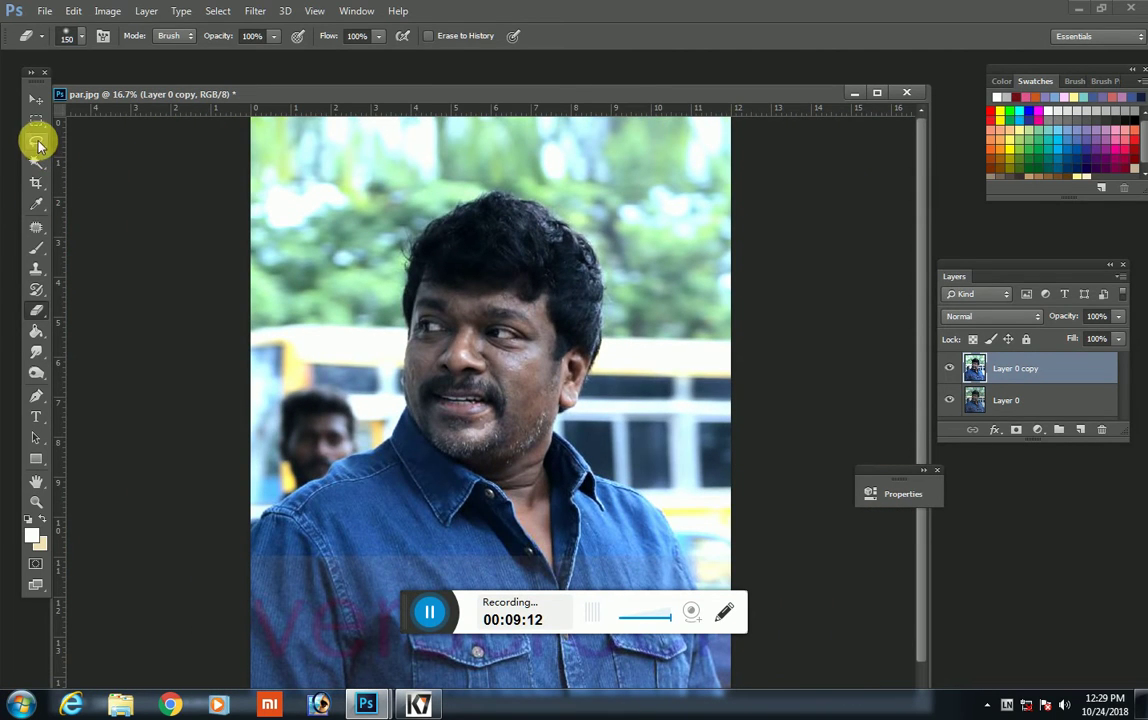
key(ctrl+plus)
key(ctrl+plus)
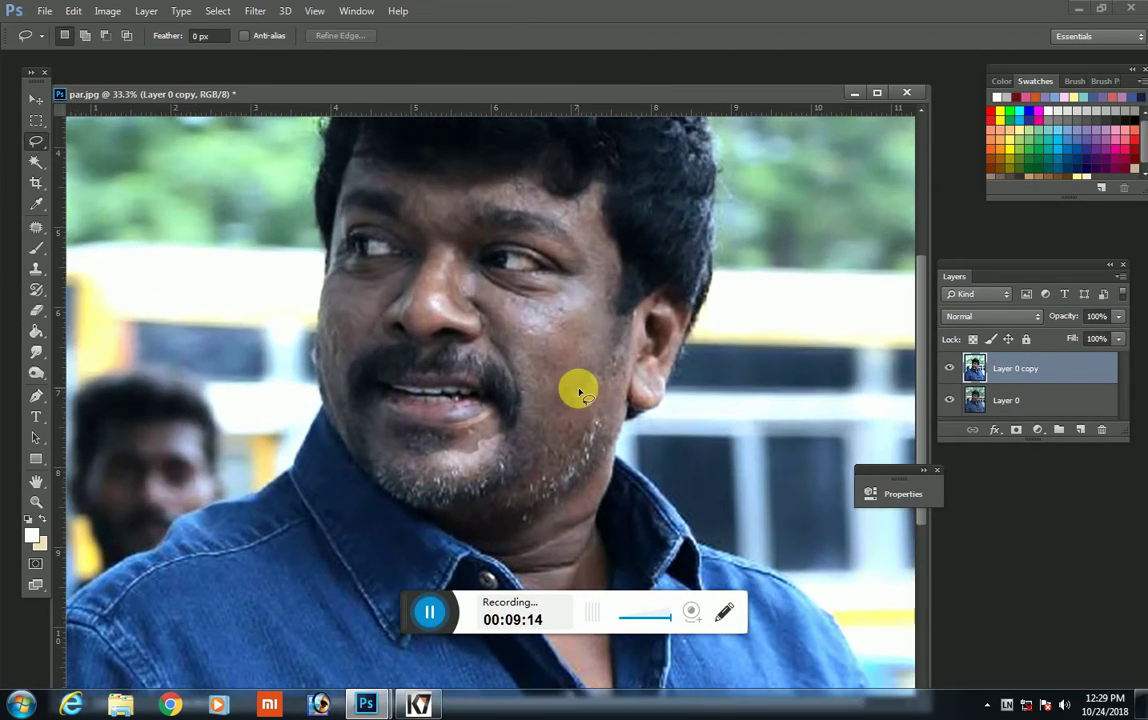
key(ctrl+plus)
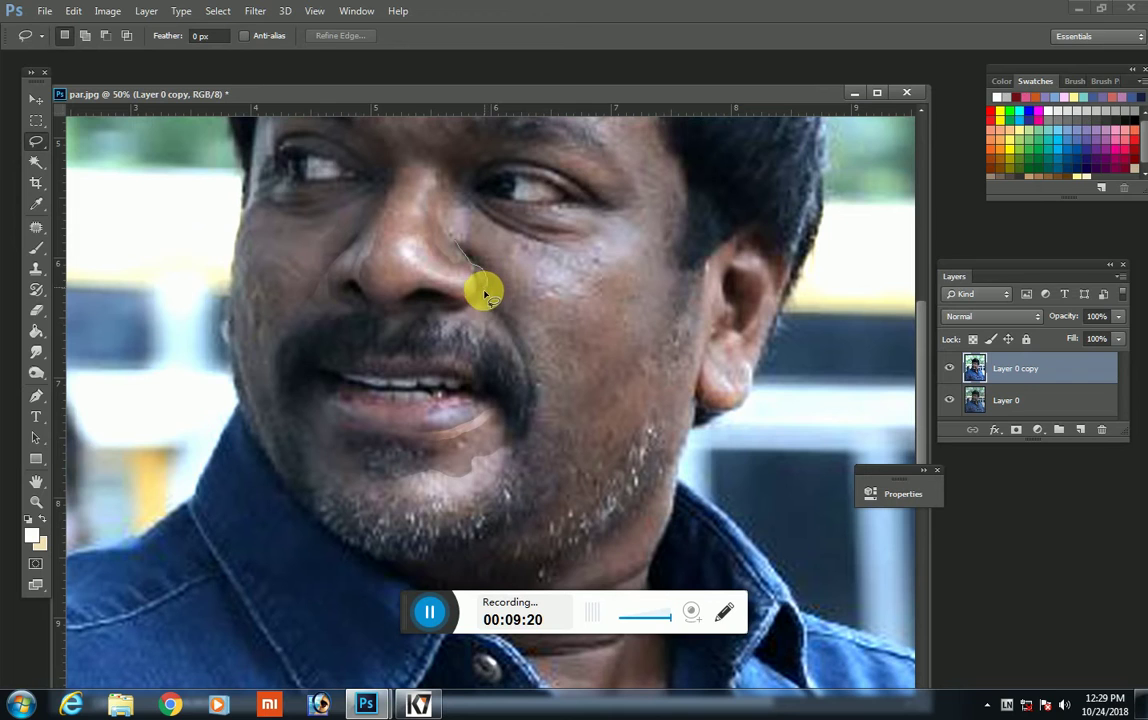
mouse_move(516, 347)
mouse_down()
mouse_move(525, 423)
mouse_move(546, 443)
mouse_move(574, 290)
mouse_move(466, 228)
mouse_up()
click(1037, 430)
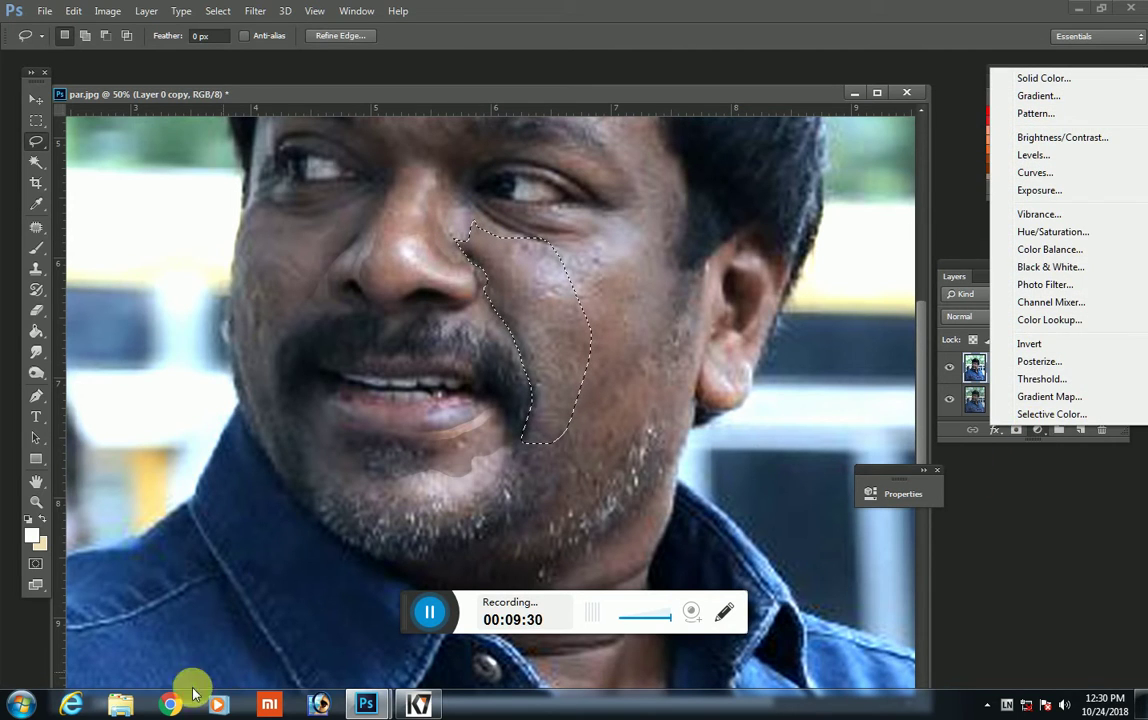
click(430, 608)
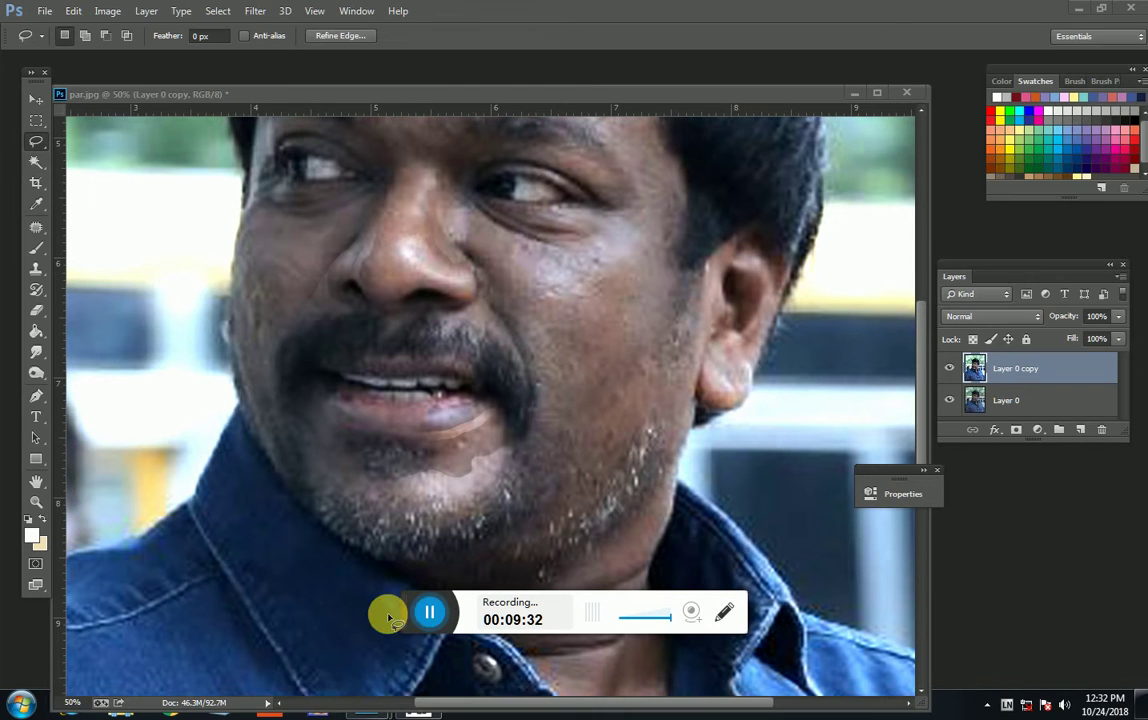
key(ctrl+z)
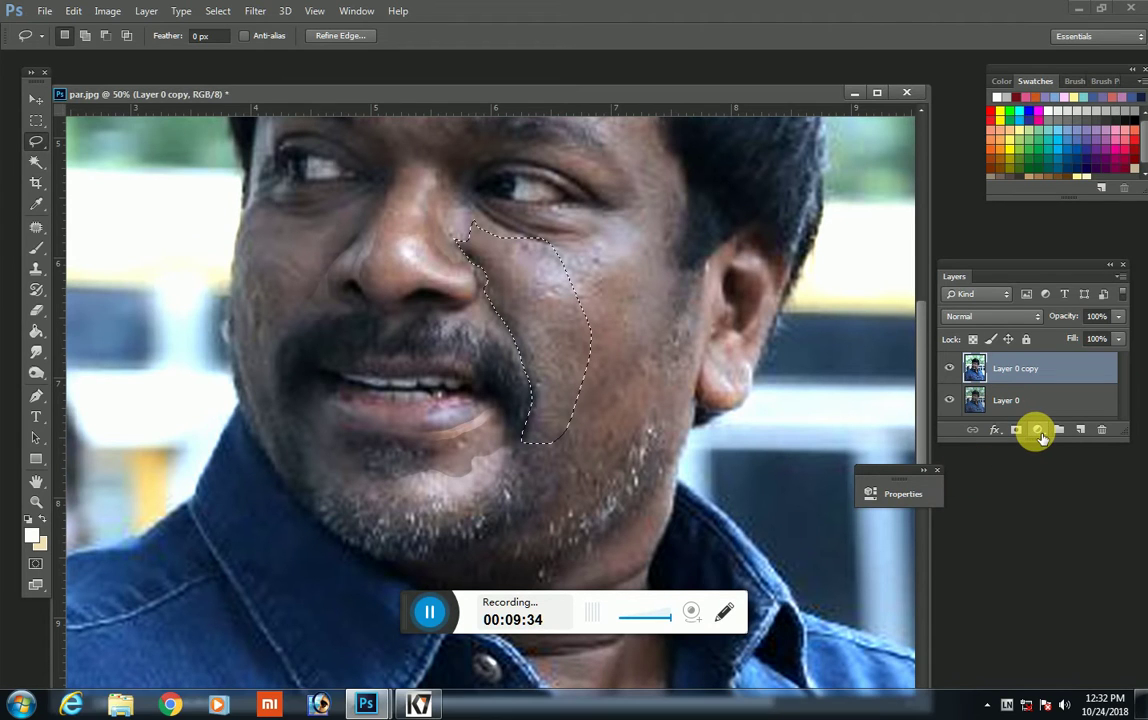
Step: Darken the cheek with Brightness/Contrast at -26, erase its mask at 300 px, and merge down
click(1041, 434)
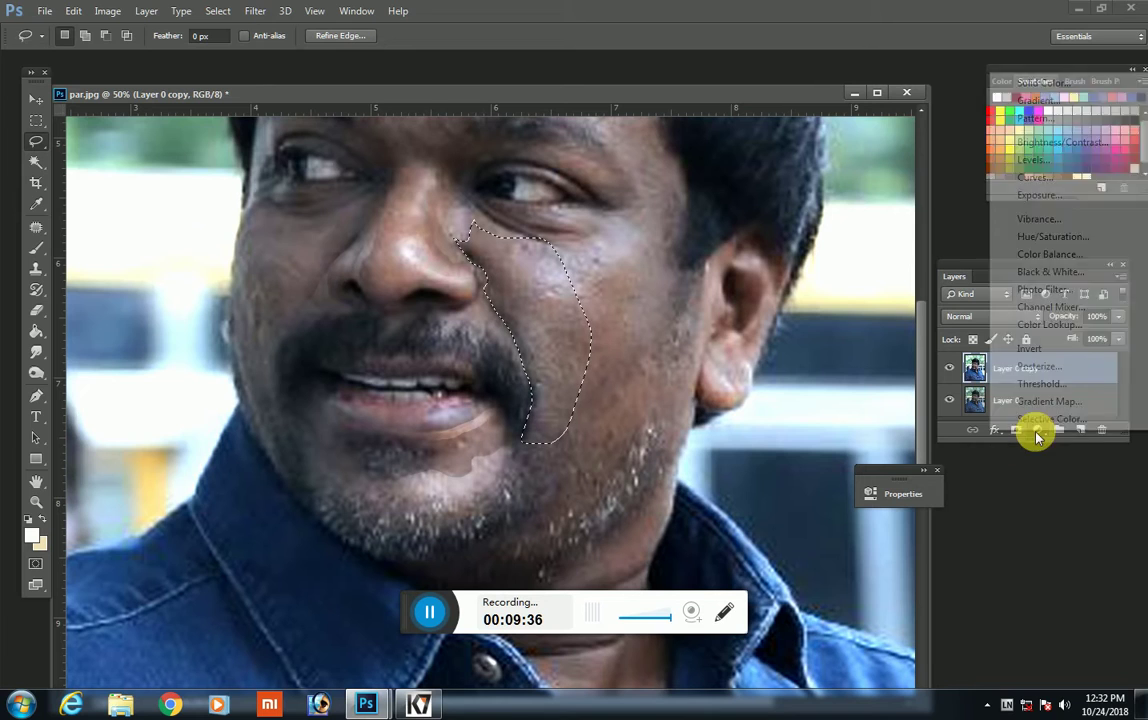
click(1056, 144)
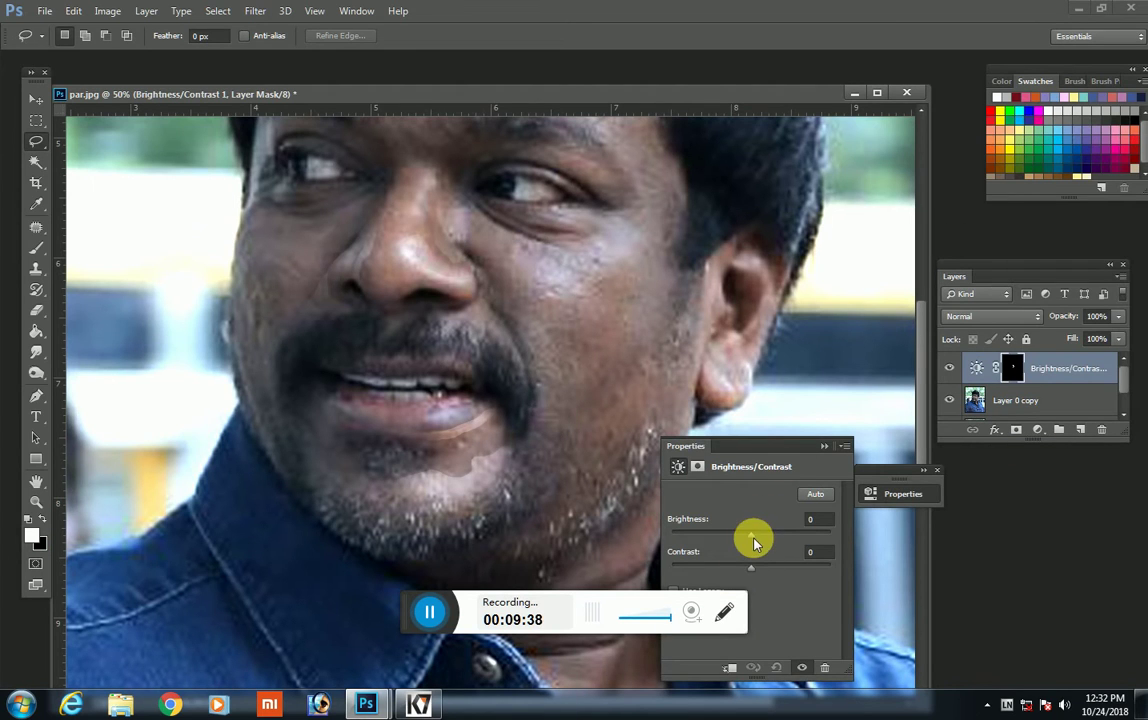
mouse_move(754, 543)
mouse_down()
mouse_move(738, 541)
mouse_move(757, 573)
mouse_move(771, 573)
mouse_up()
click(822, 448)
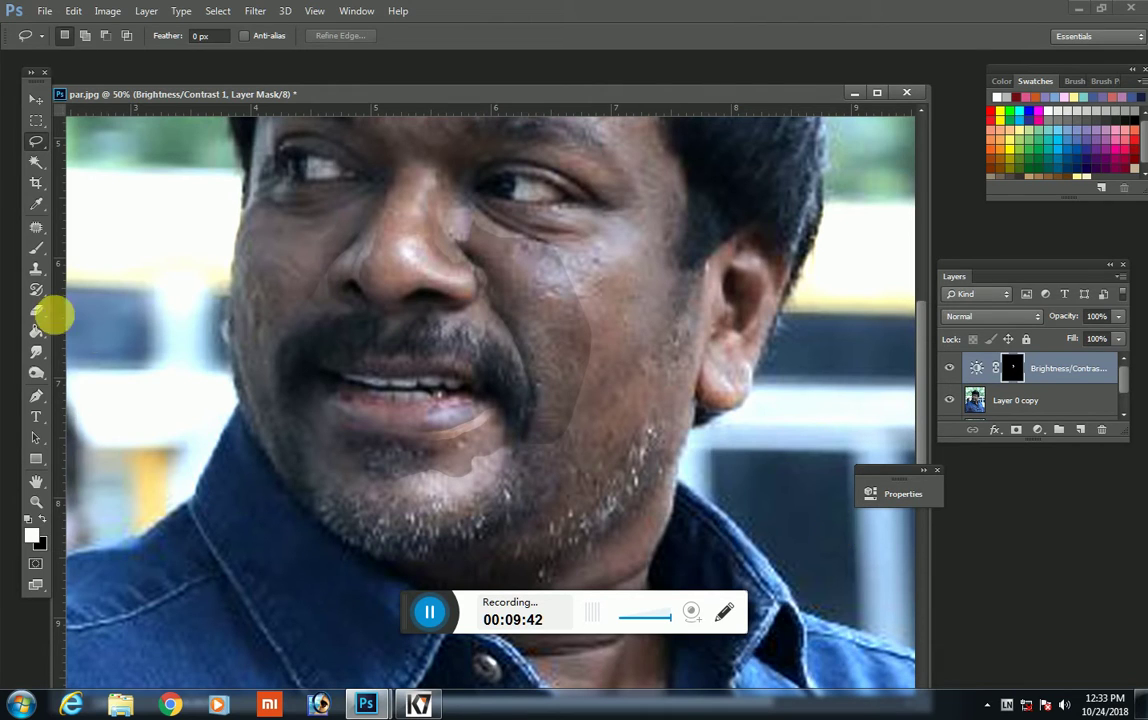
click(36, 310)
key(bracketright)
key(bracketright)
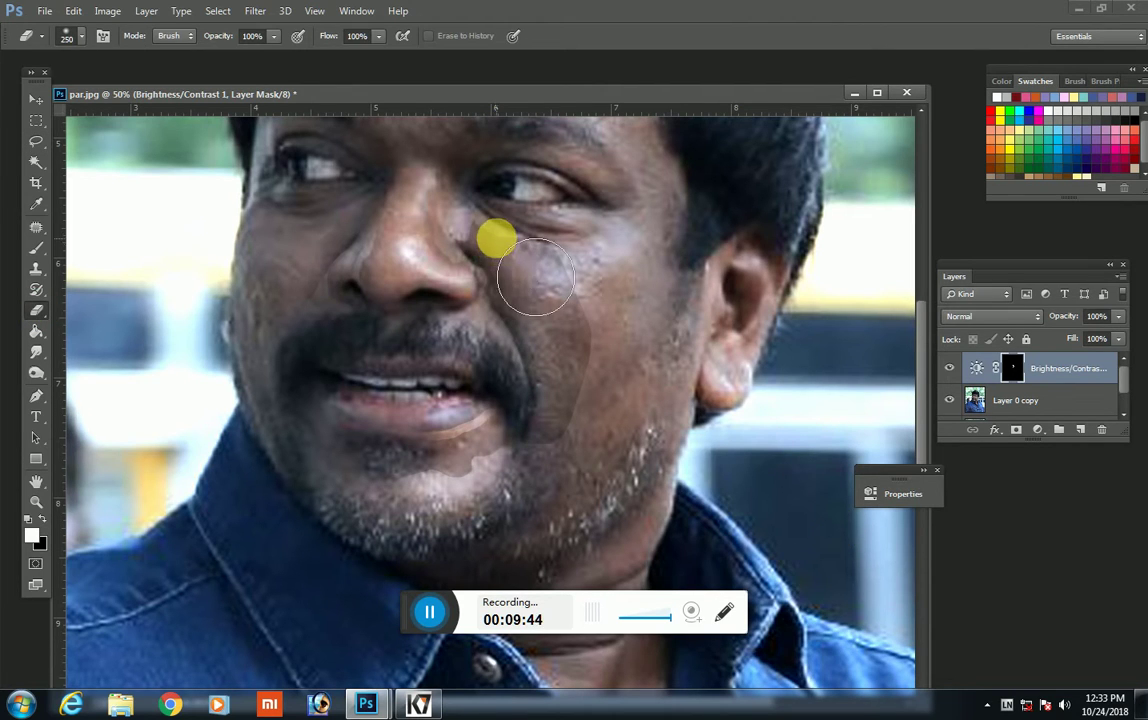
key(bracketright)
key(bracketright)
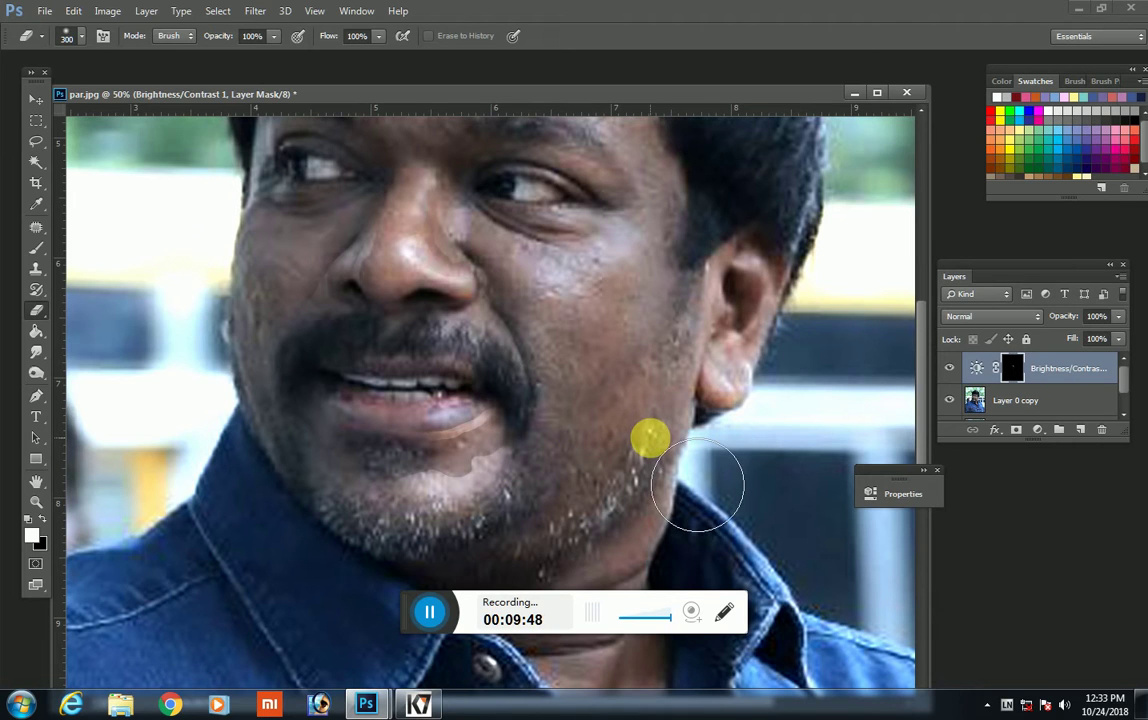
key(Delete)
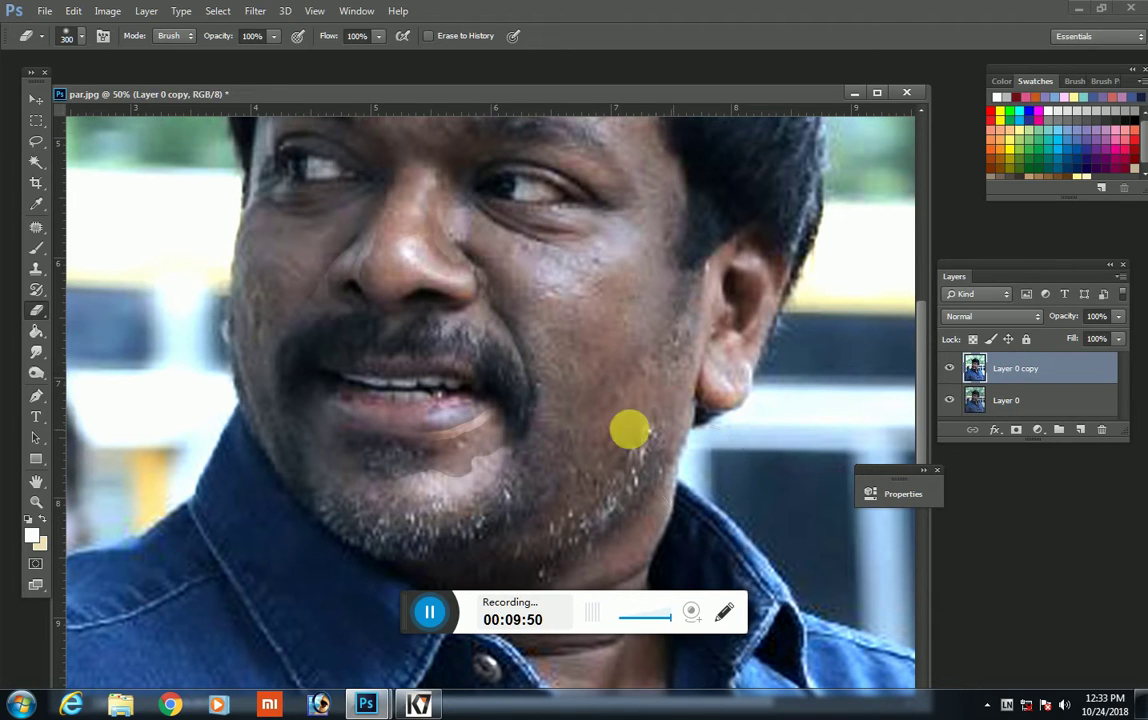
Step: Lasso the cheek below the right eye and brighten it to Brightness 45, Contrast 5
click(45, 142)
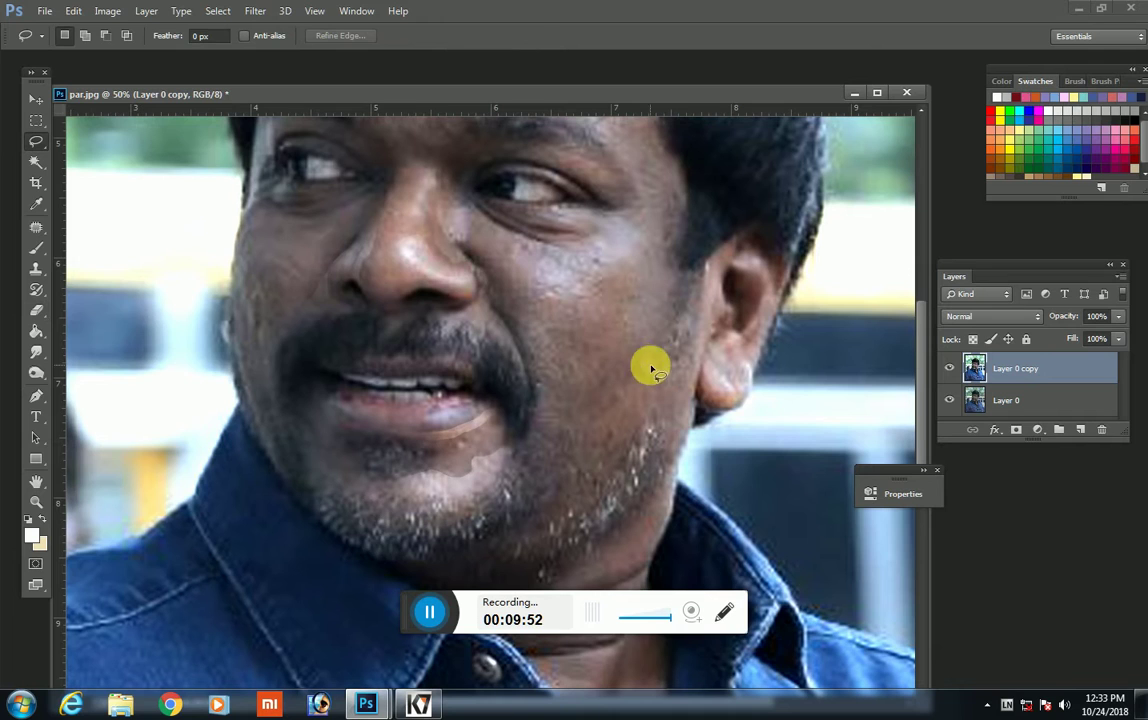
drag(520, 308, 523, 252)
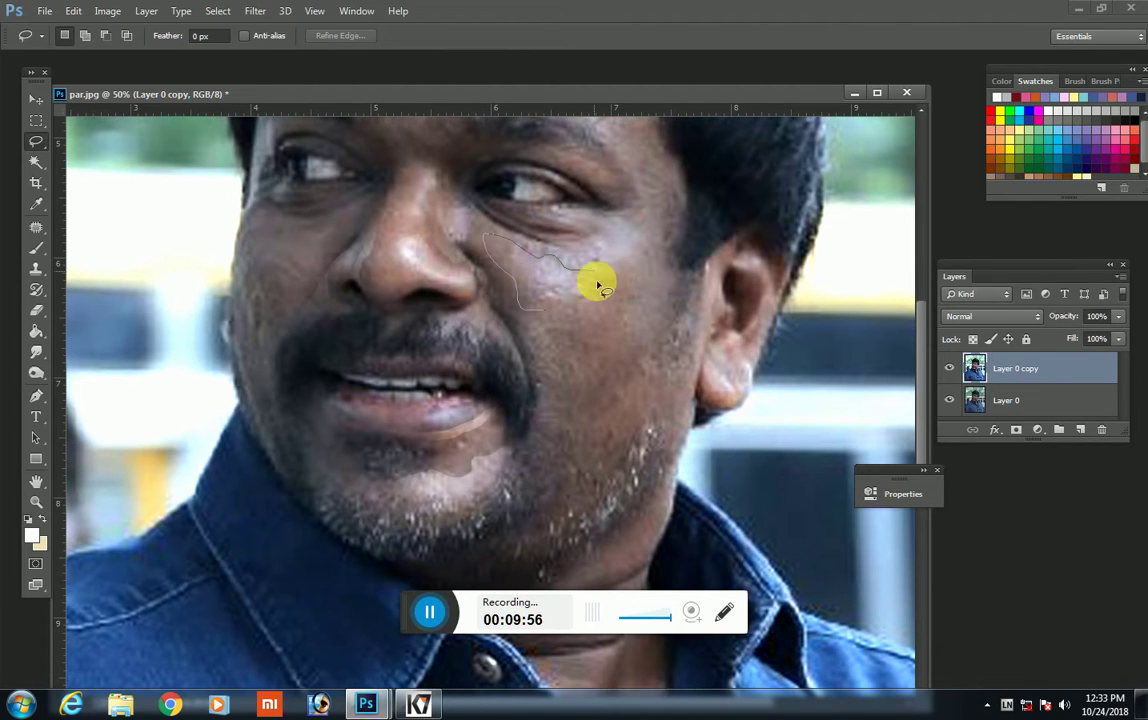
drag(560, 264, 610, 334)
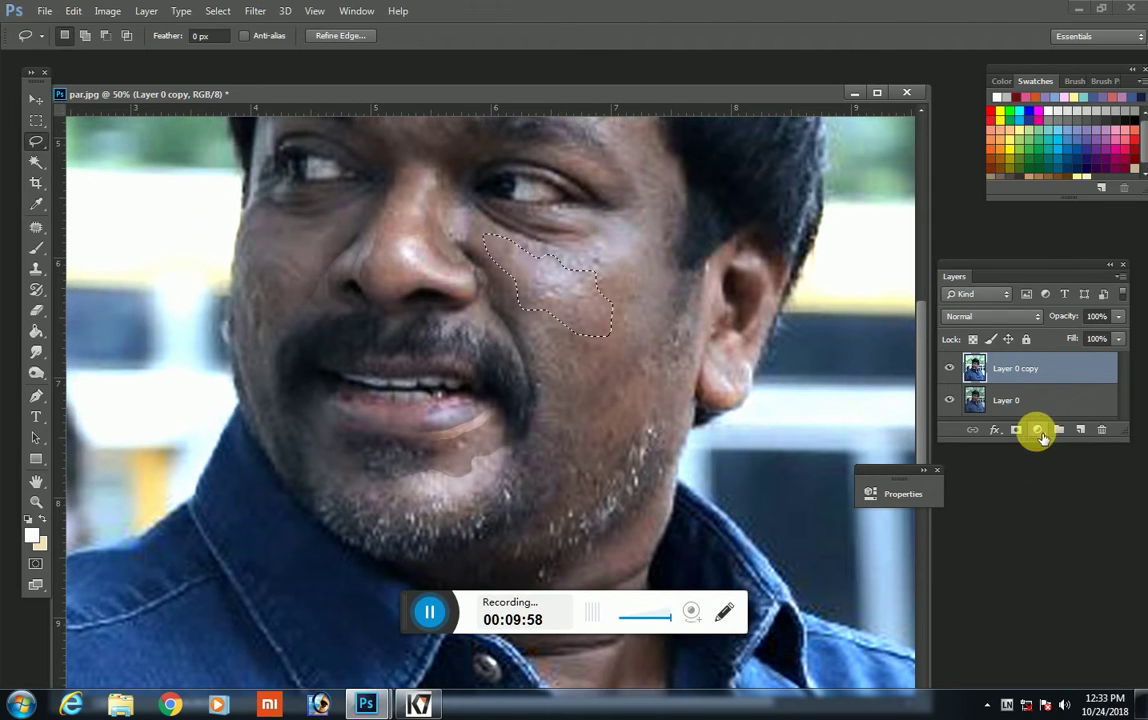
click(1037, 429)
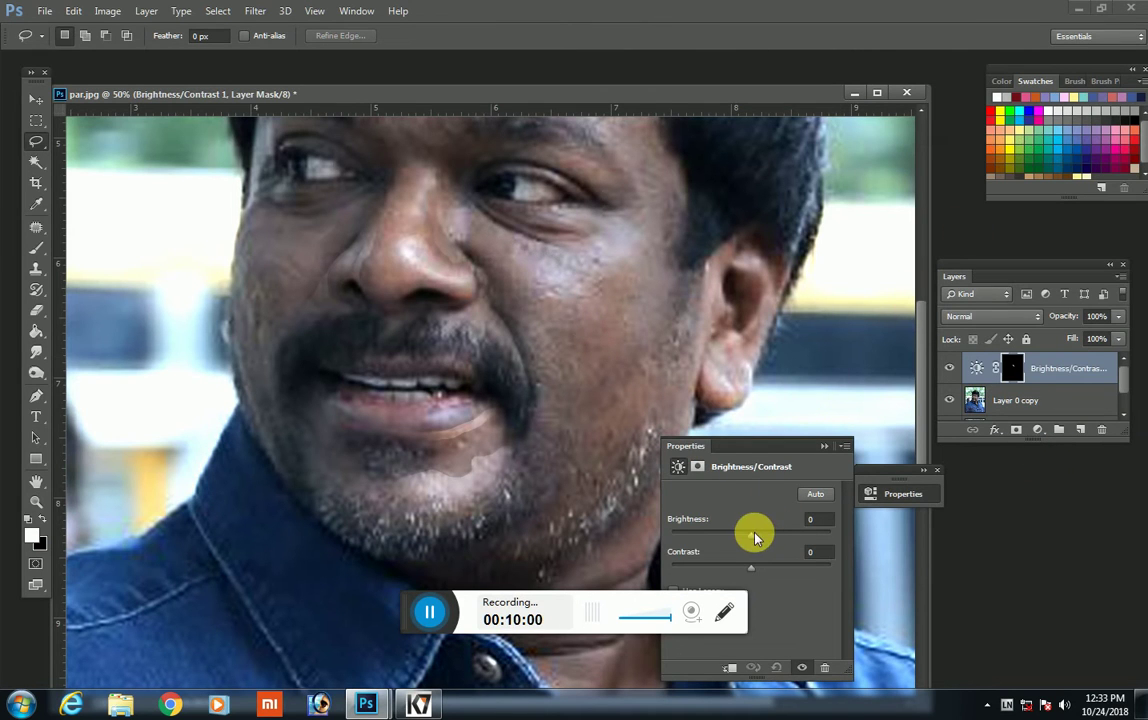
mouse_move(755, 538)
mouse_down()
mouse_move(776, 540)
mouse_move(756, 569)
mouse_up()
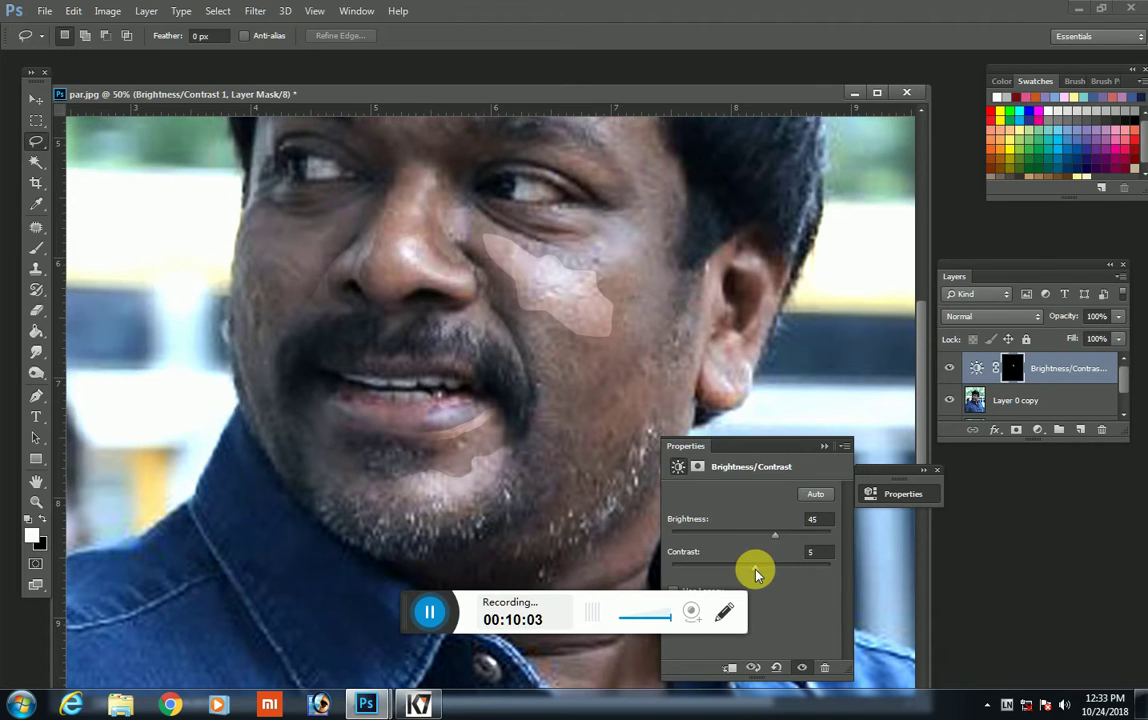
click(824, 451)
Step: Erase stray parts of the lightened cheek mask and merge into Layer 0 copy
click(36, 310)
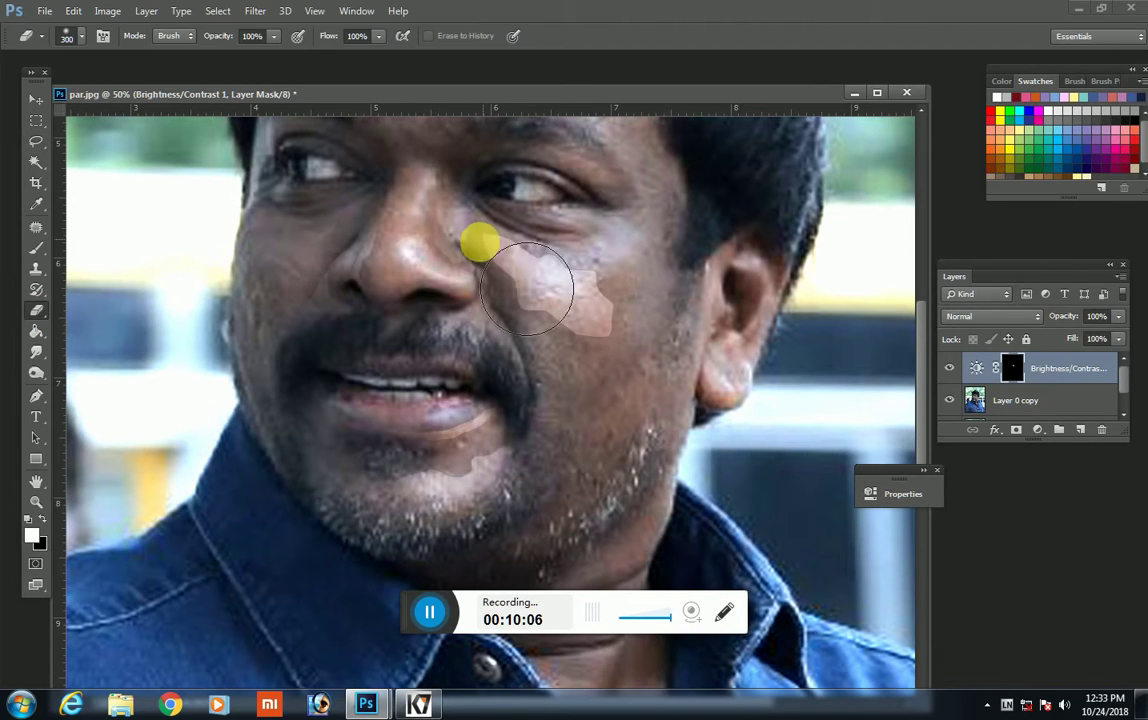
mouse_move(527, 289)
mouse_down()
mouse_move(596, 392)
mouse_move(527, 323)
mouse_move(513, 354)
mouse_up()
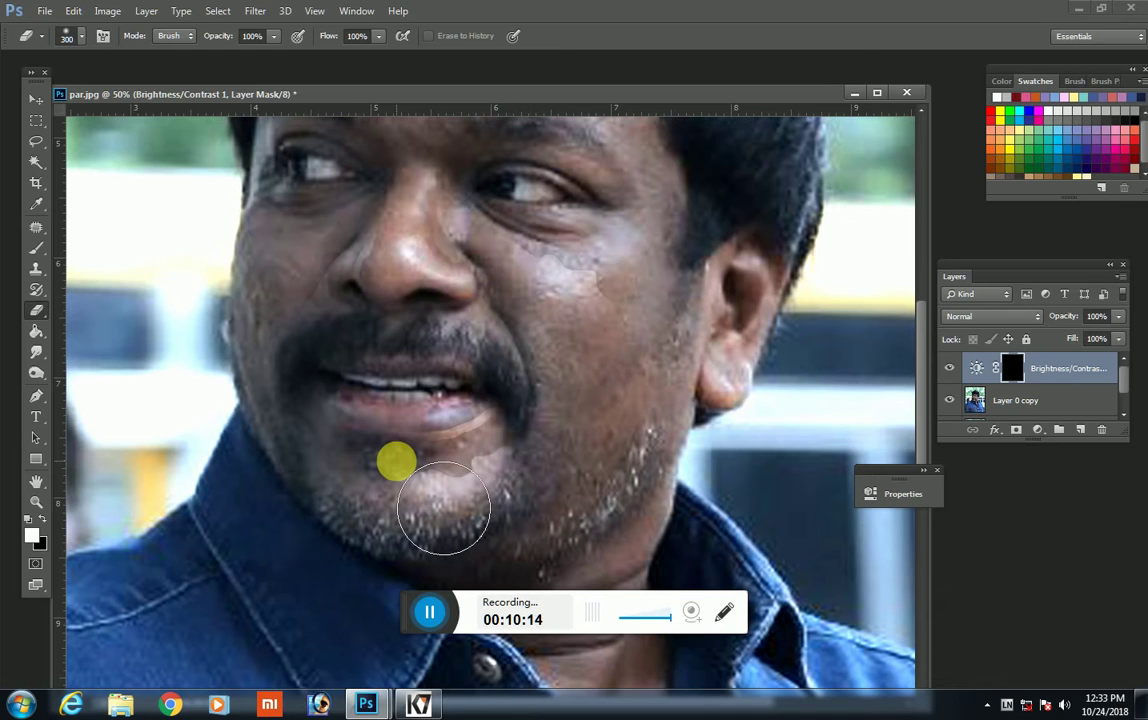
key(ctrl+e)
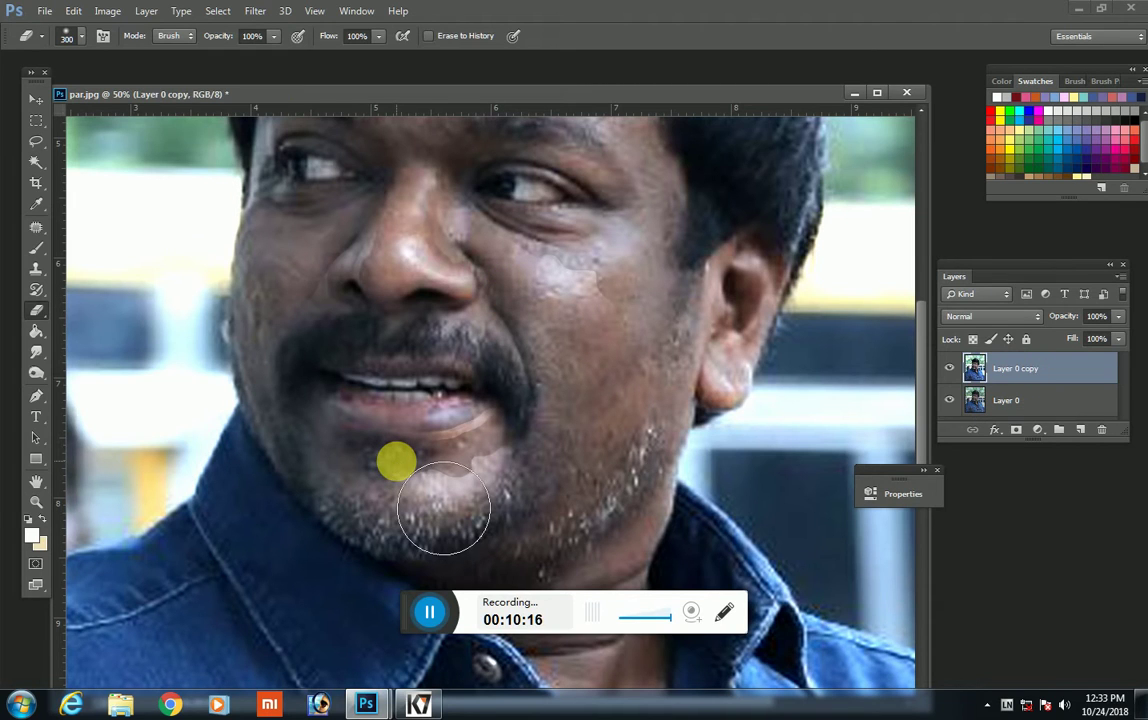
Step: Lasso the cheek strip beside the mustache and add Brightness/Contrast at brightness 29, contrast 23
click(36, 141)
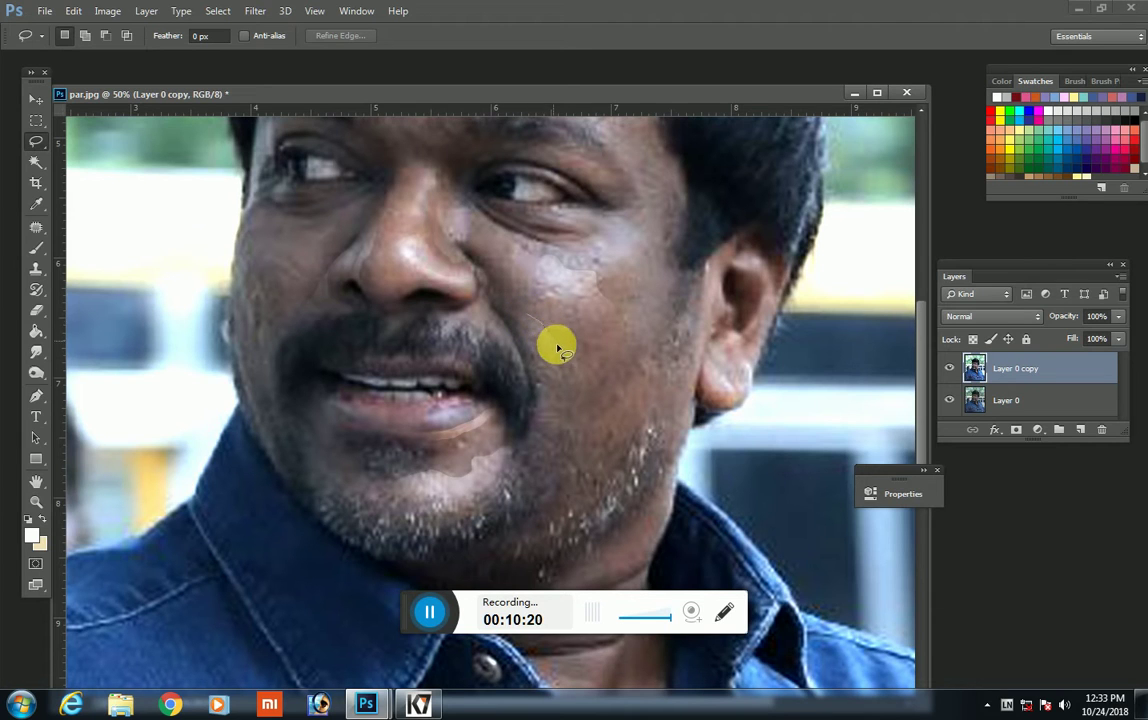
mouse_move(557, 347)
mouse_down()
mouse_move(556, 402)
mouse_move(502, 341)
mouse_move(505, 303)
mouse_up()
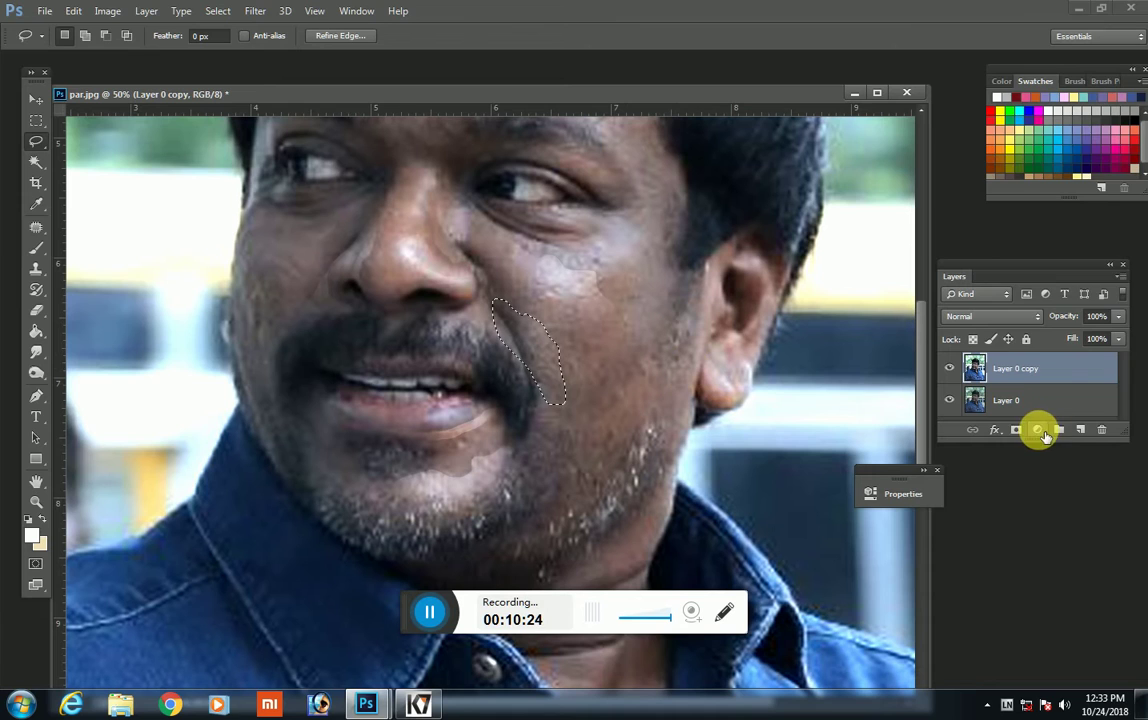
click(1040, 432)
click(1030, 138)
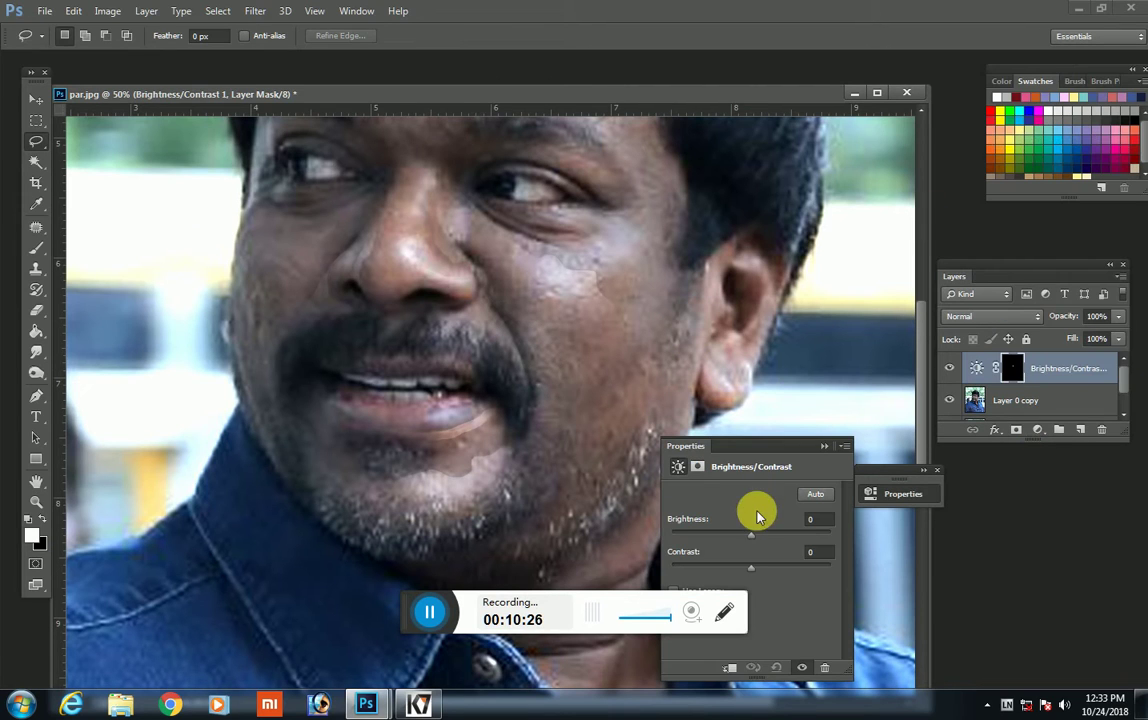
mouse_move(753, 540)
mouse_down()
mouse_move(717, 538)
mouse_move(764, 545)
mouse_up()
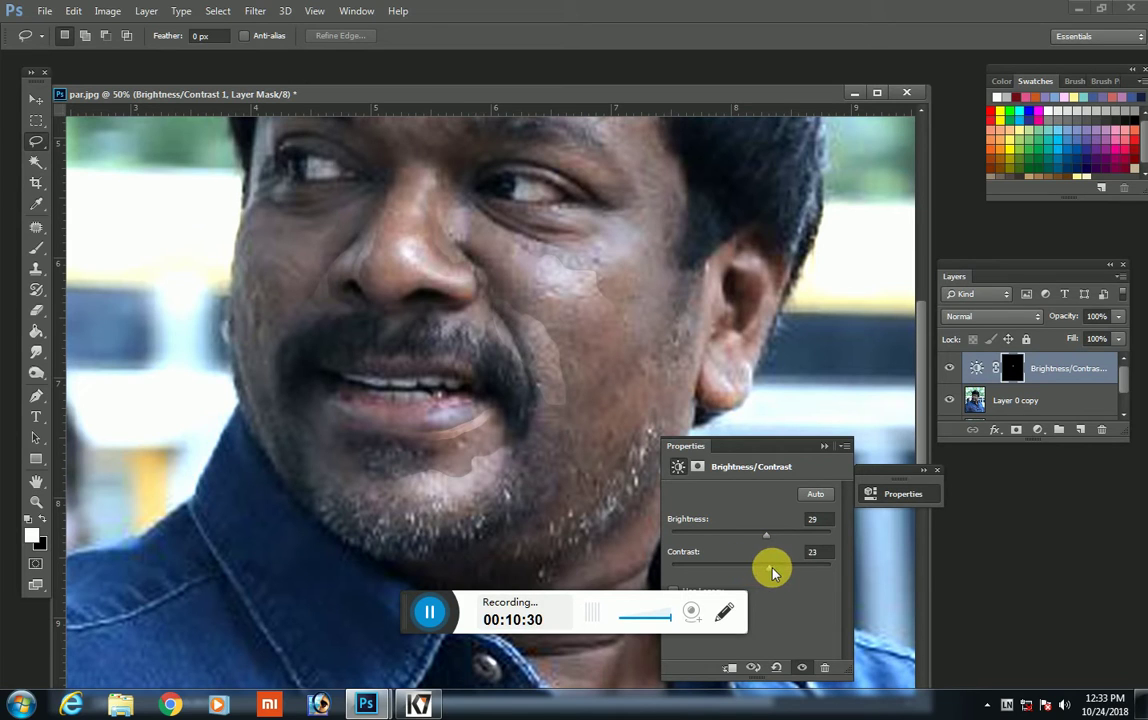
Step: Erase the adjustment mask's edges near the jaw and merge it into Layer 0 copy
click(824, 446)
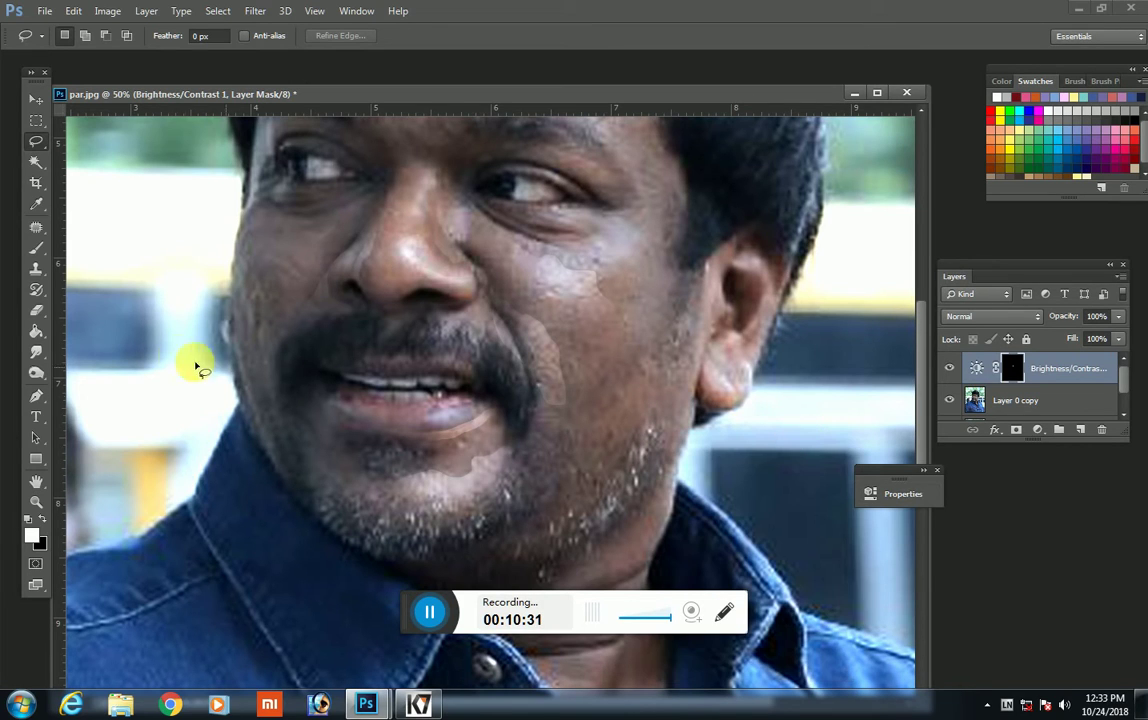
click(33, 313)
mouse_move(533, 428)
mouse_down()
mouse_move(517, 380)
mouse_move(612, 448)
mouse_move(589, 456)
mouse_move(559, 423)
mouse_move(498, 428)
mouse_move(526, 524)
mouse_move(575, 536)
mouse_up()
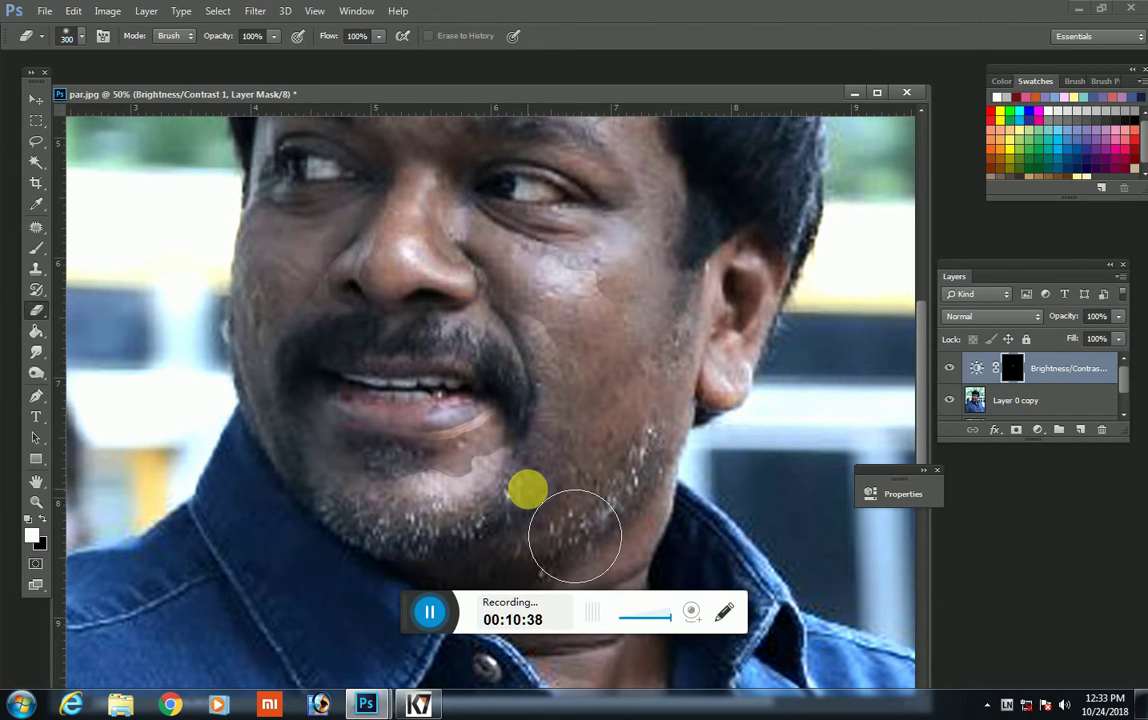
key(Delete)
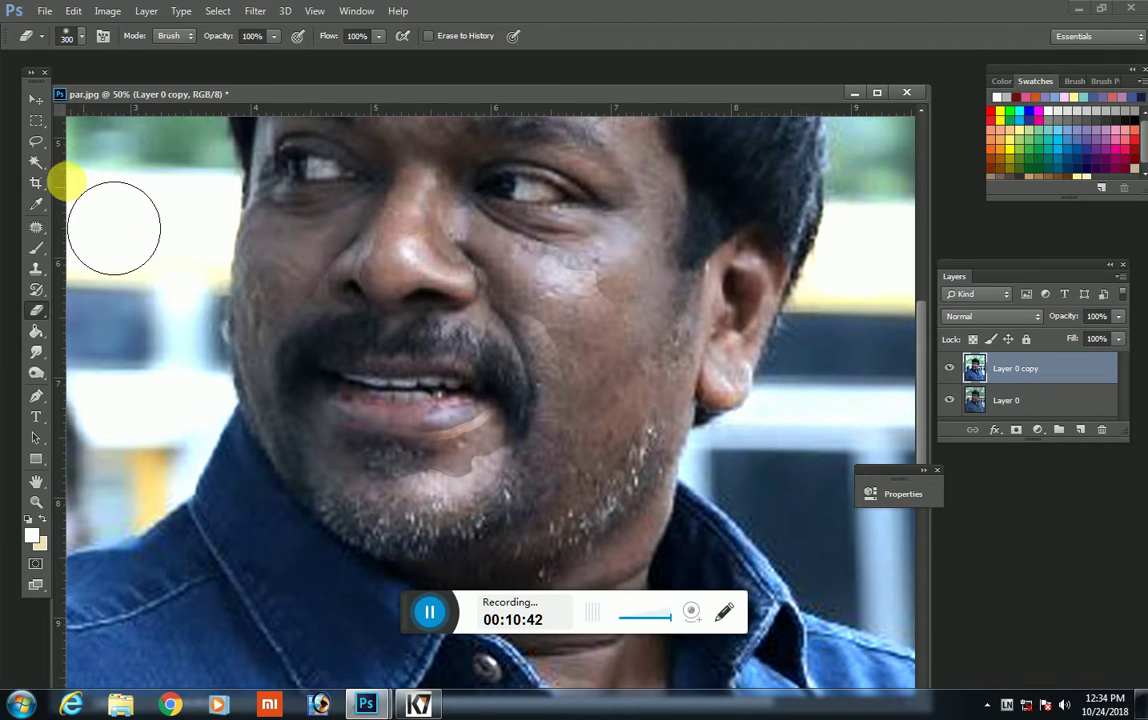
Step: Lasso the cheek area toward the ear and add Brightness/Contrast at brightness -36
click(36, 141)
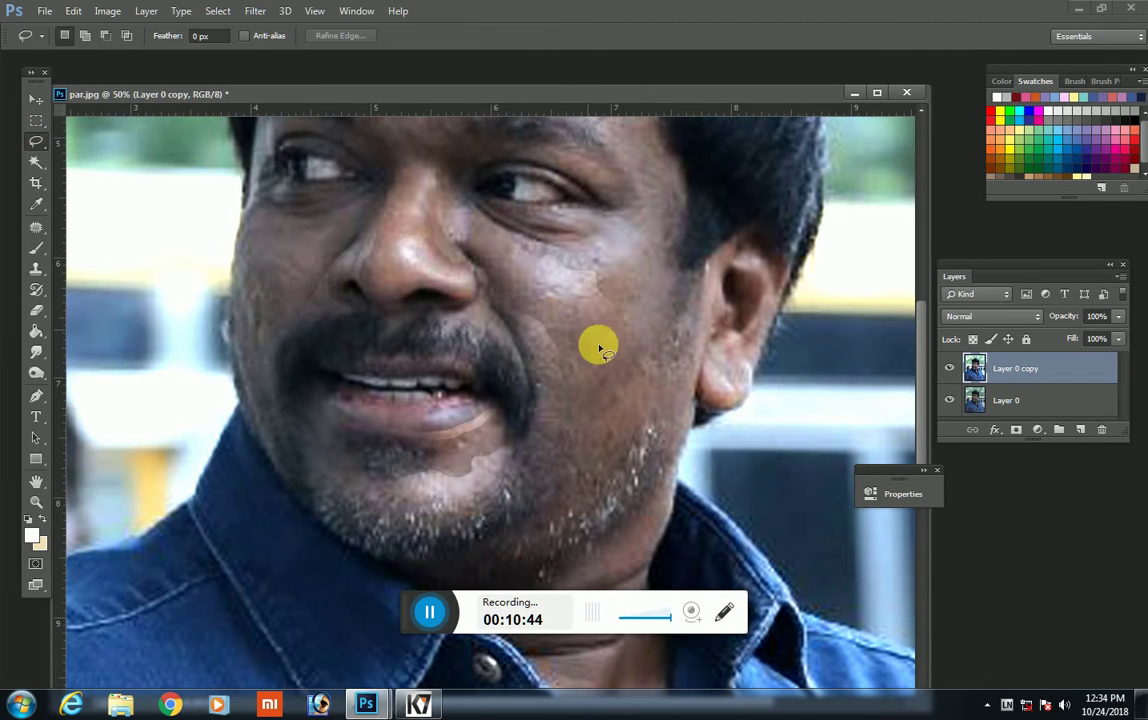
scroll(620, 405, up, 1)
drag(668, 338, 645, 388)
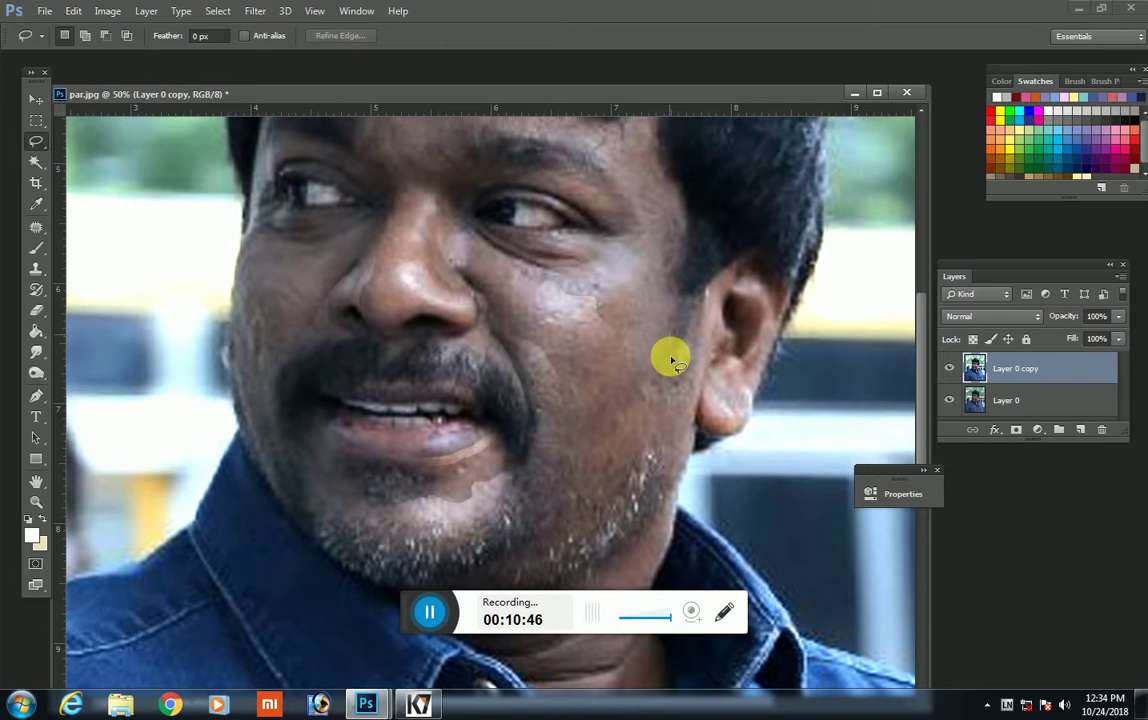
mouse_move(609, 443)
mouse_down()
mouse_move(577, 482)
mouse_move(559, 389)
mouse_move(592, 325)
mouse_move(683, 296)
mouse_move(685, 322)
mouse_up()
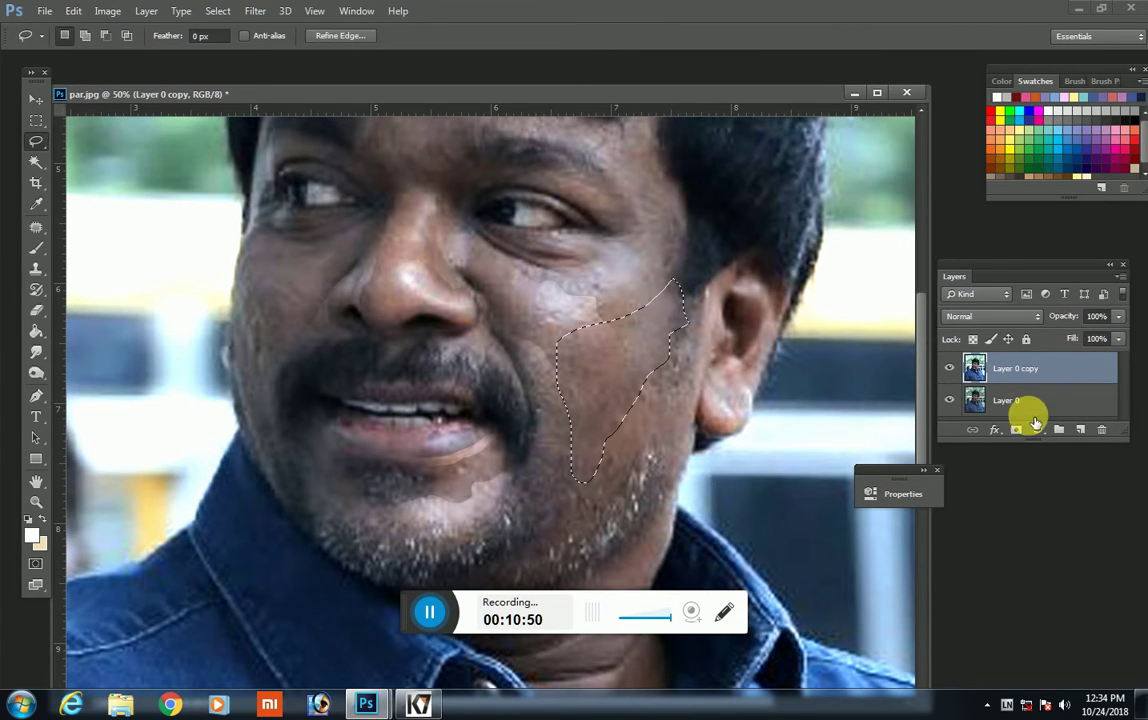
click(1039, 430)
click(1020, 213)
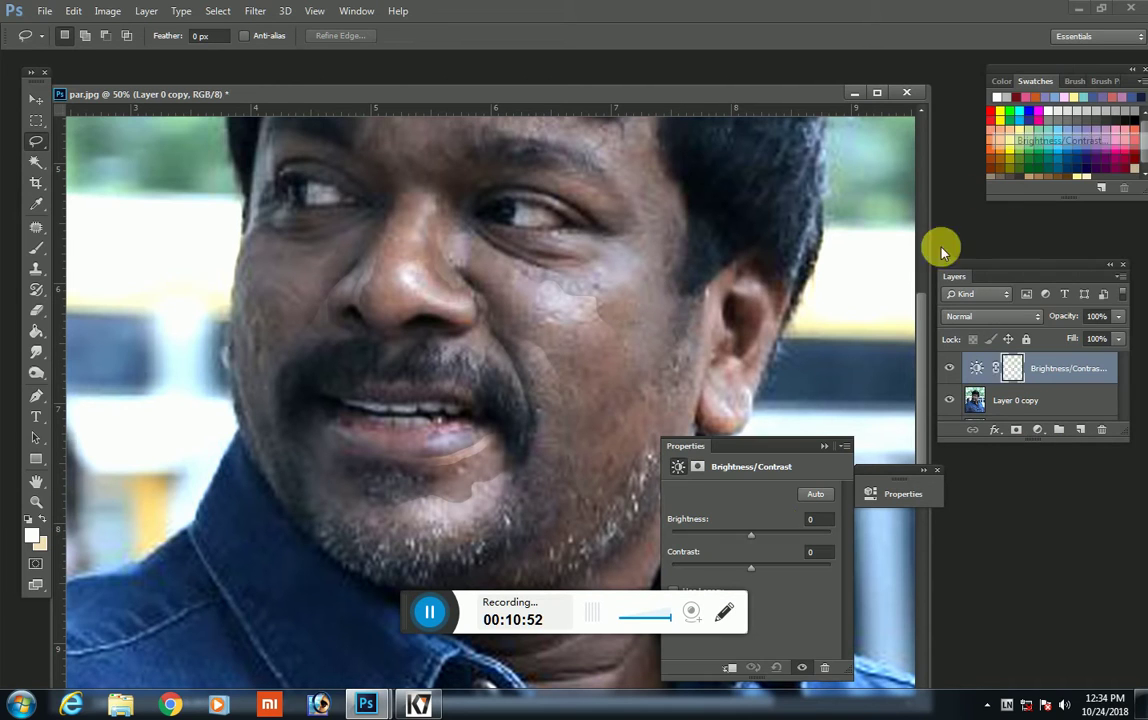
drag(749, 538, 731, 536)
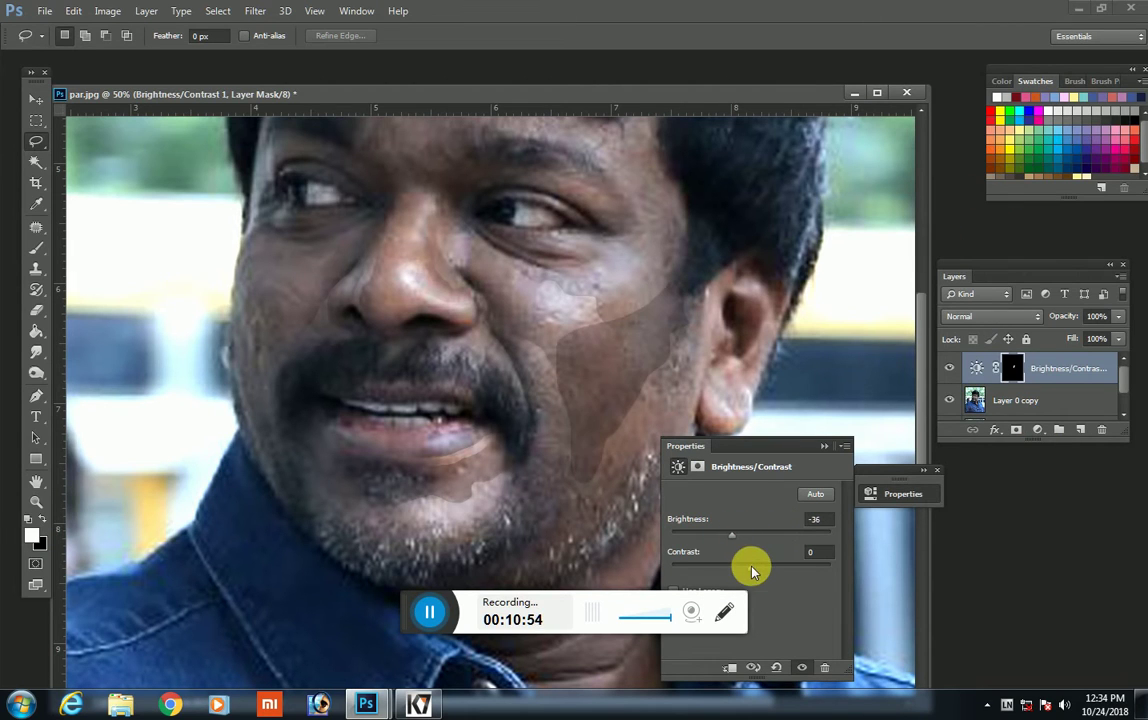
Step: Erase the darkening's edges along jaw, ear and upper cheek with 400/300 brushes, then merge down
click(824, 446)
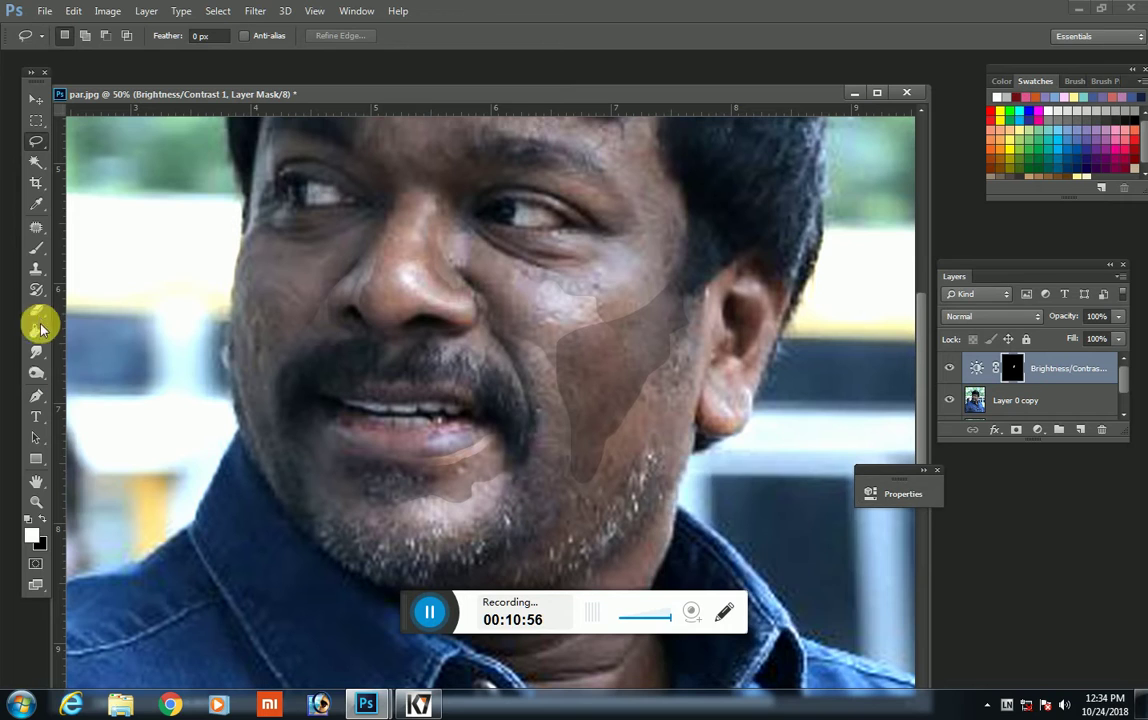
click(36, 310)
drag(620, 405, 593, 533)
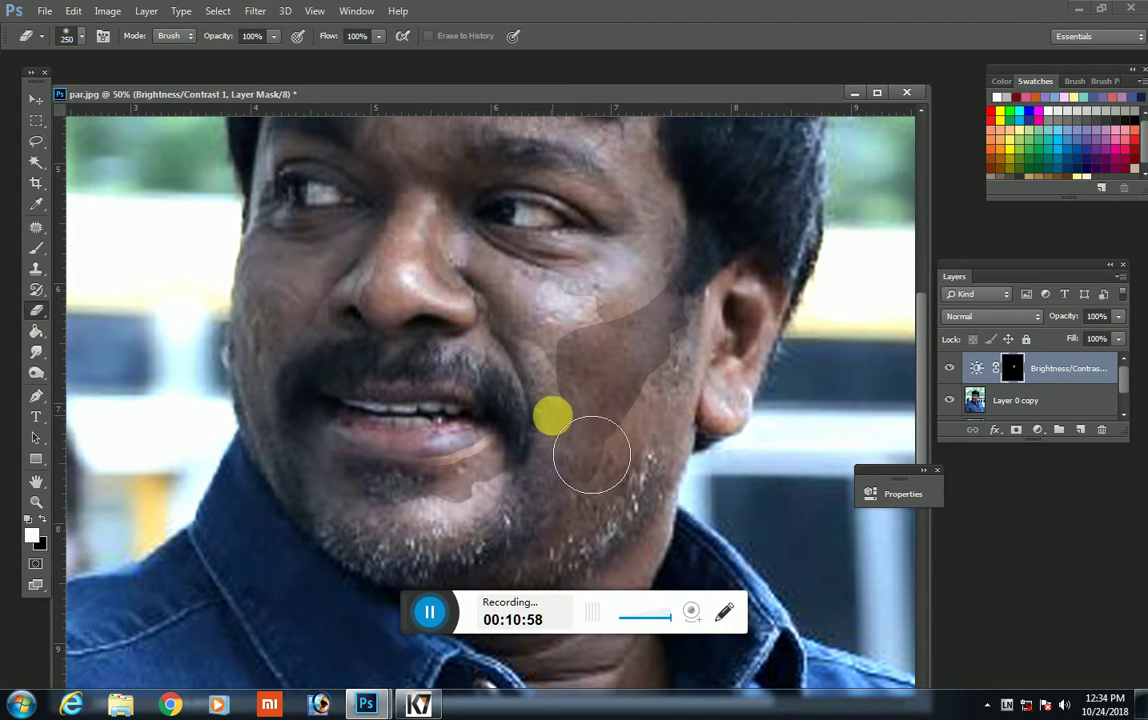
key(bracketright)
key(bracketright)
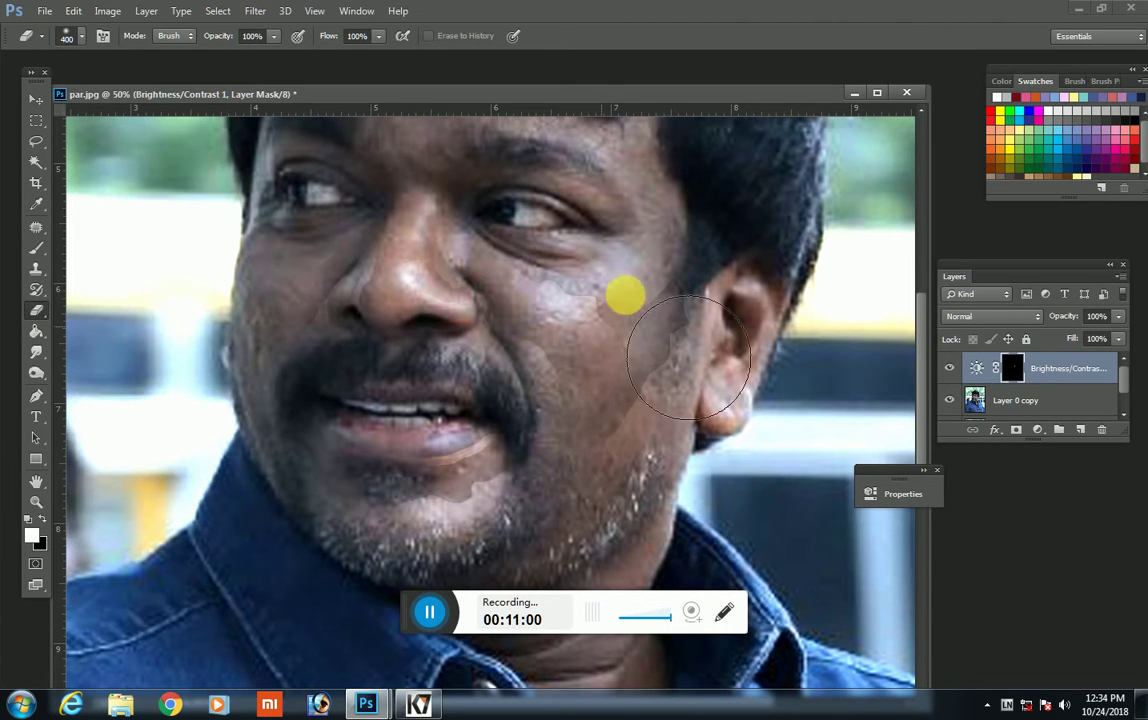
drag(623, 423, 737, 352)
key(bracketleft)
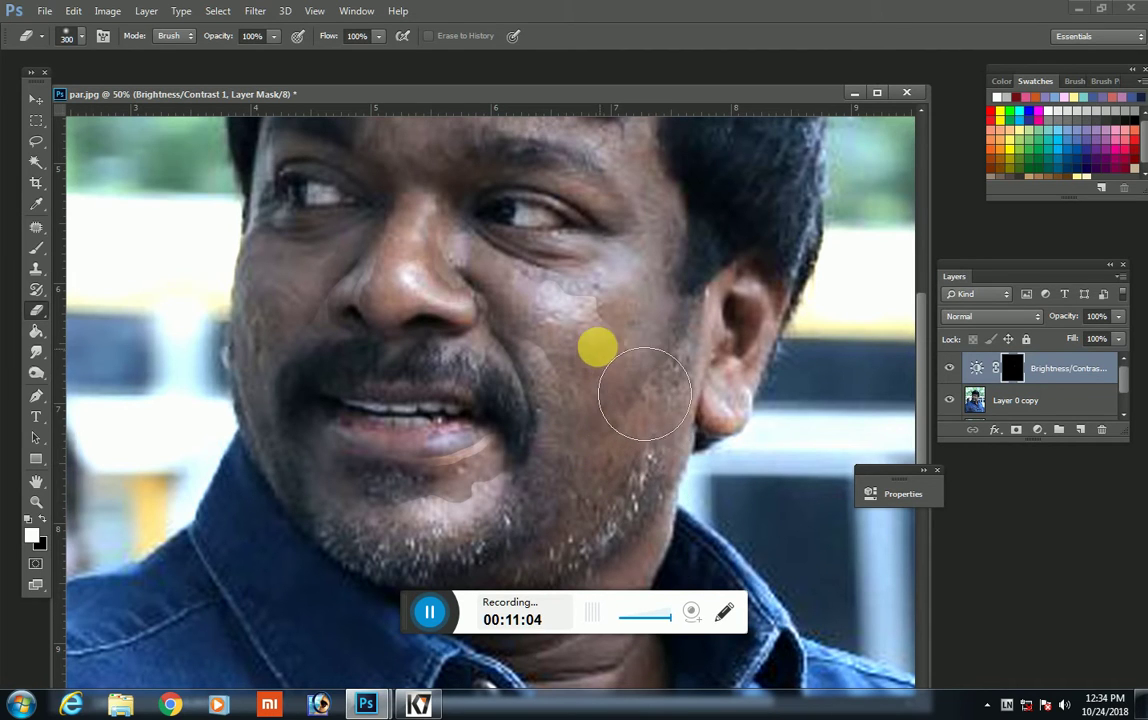
drag(711, 301, 553, 326)
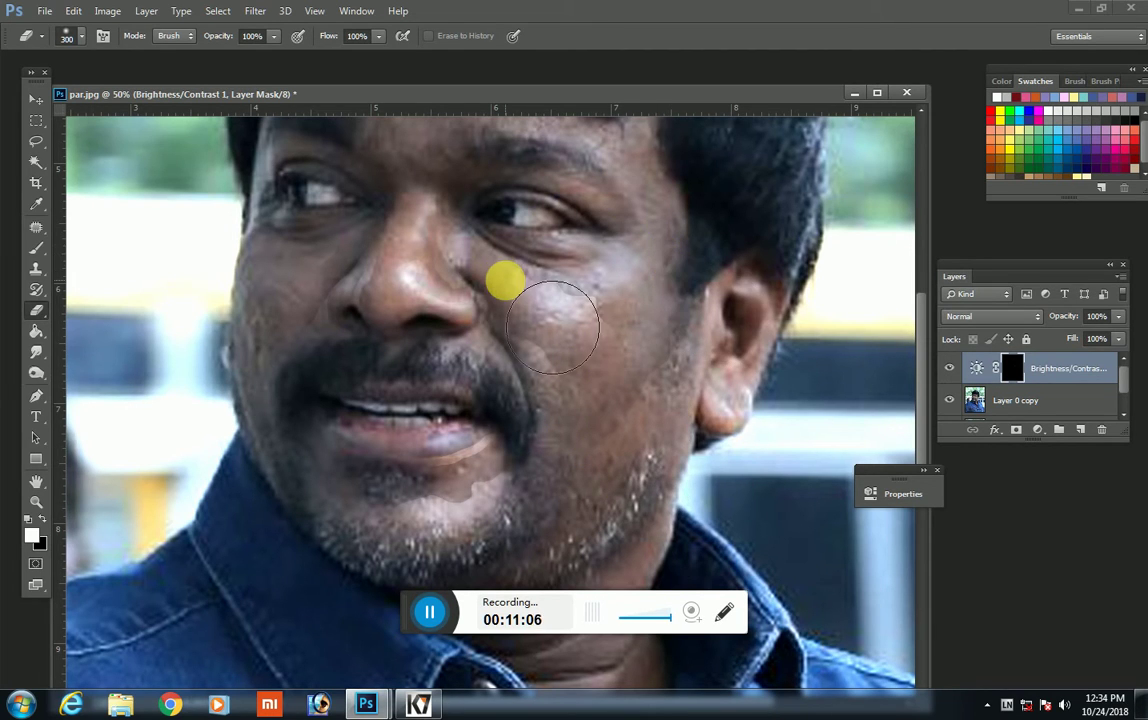
key(Delete)
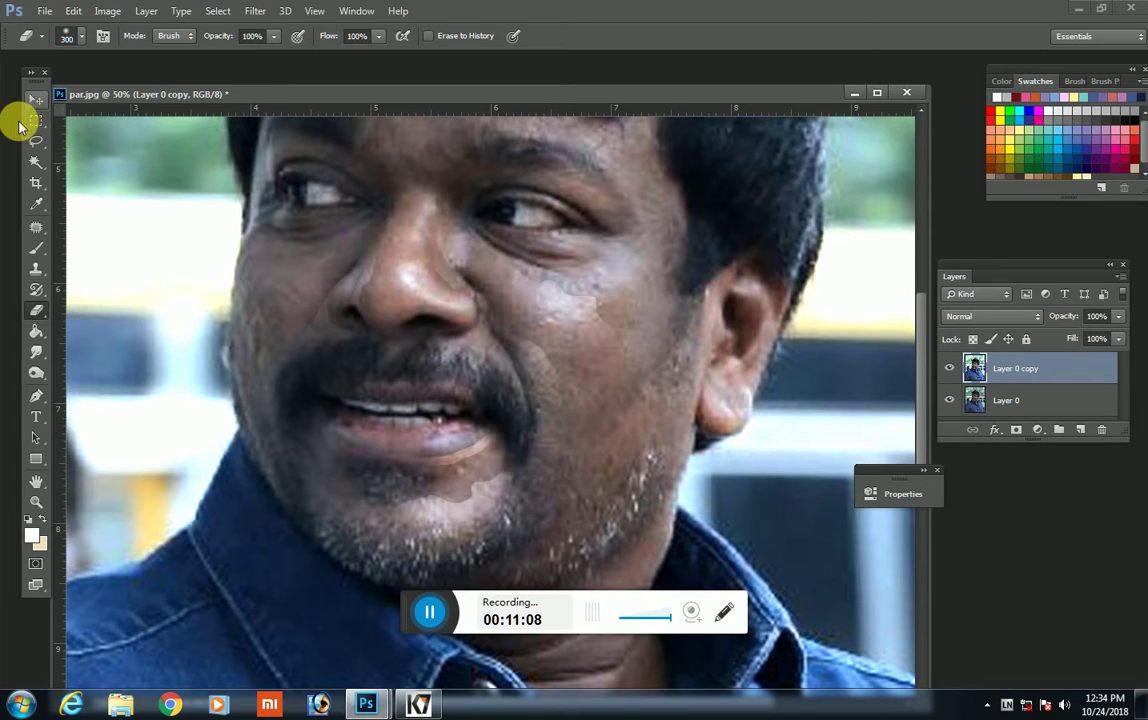
Step: Lasso the narrow strip in front of the ear and add Brightness/Contrast at brightness 53
click(36, 141)
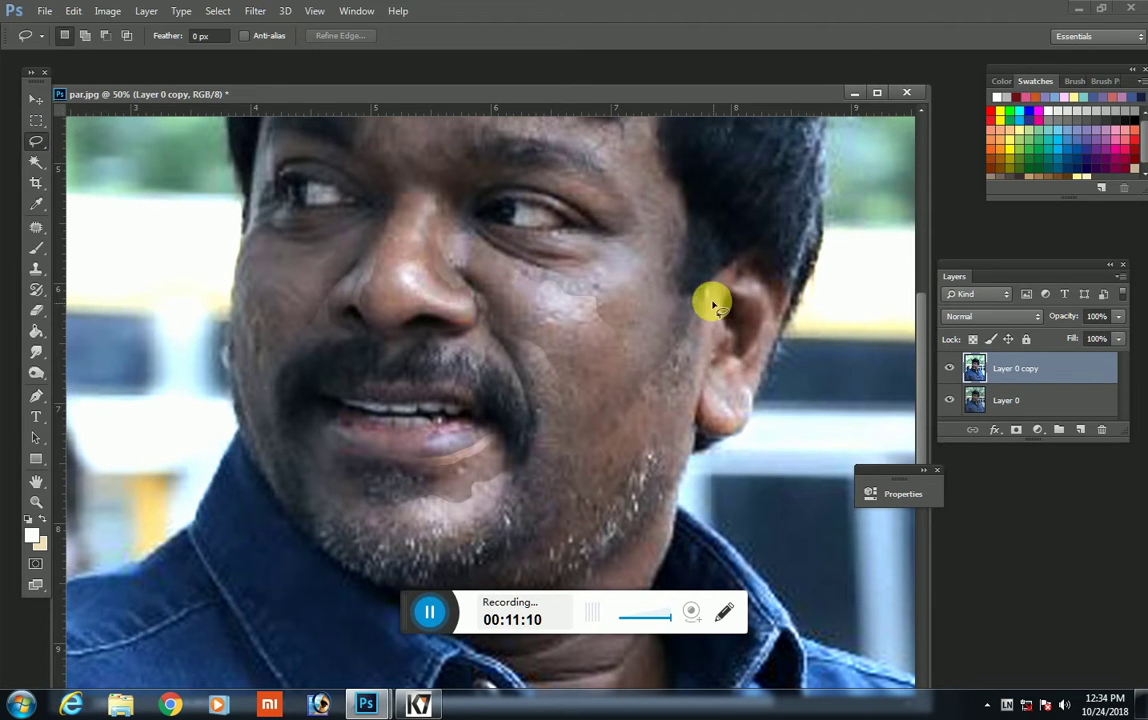
mouse_move(706, 289)
mouse_down()
mouse_move(674, 450)
mouse_move(698, 409)
mouse_up()
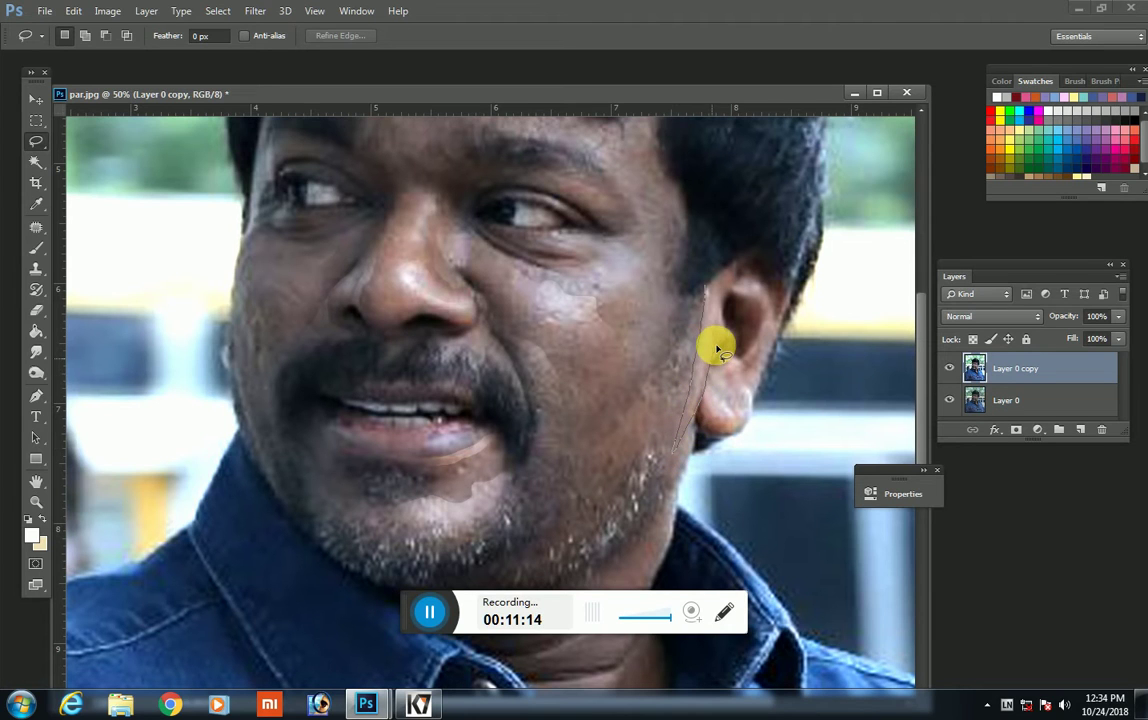
drag(717, 349, 706, 252)
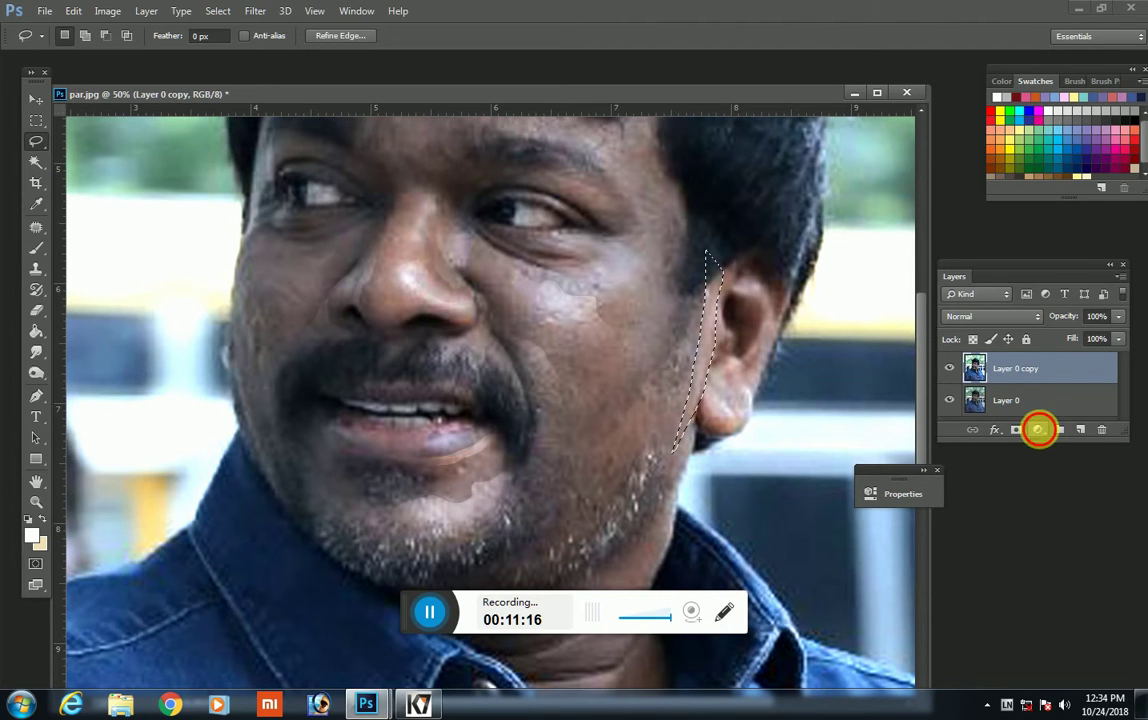
click(1038, 429)
click(1030, 141)
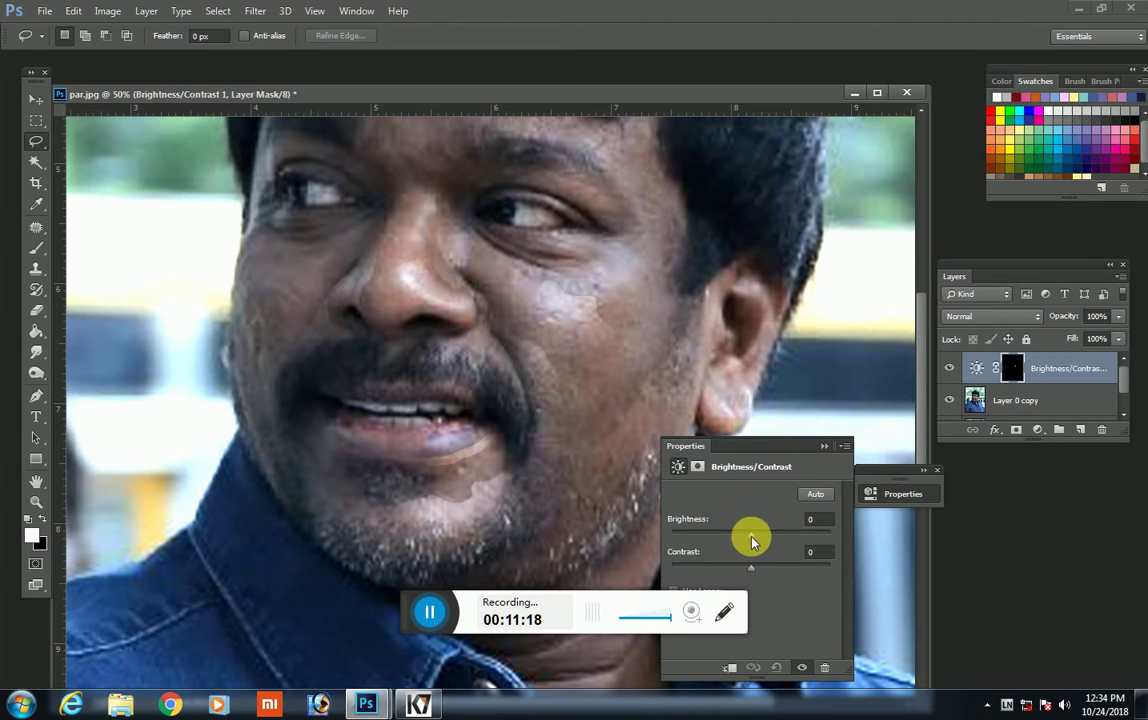
drag(751, 533, 771, 530)
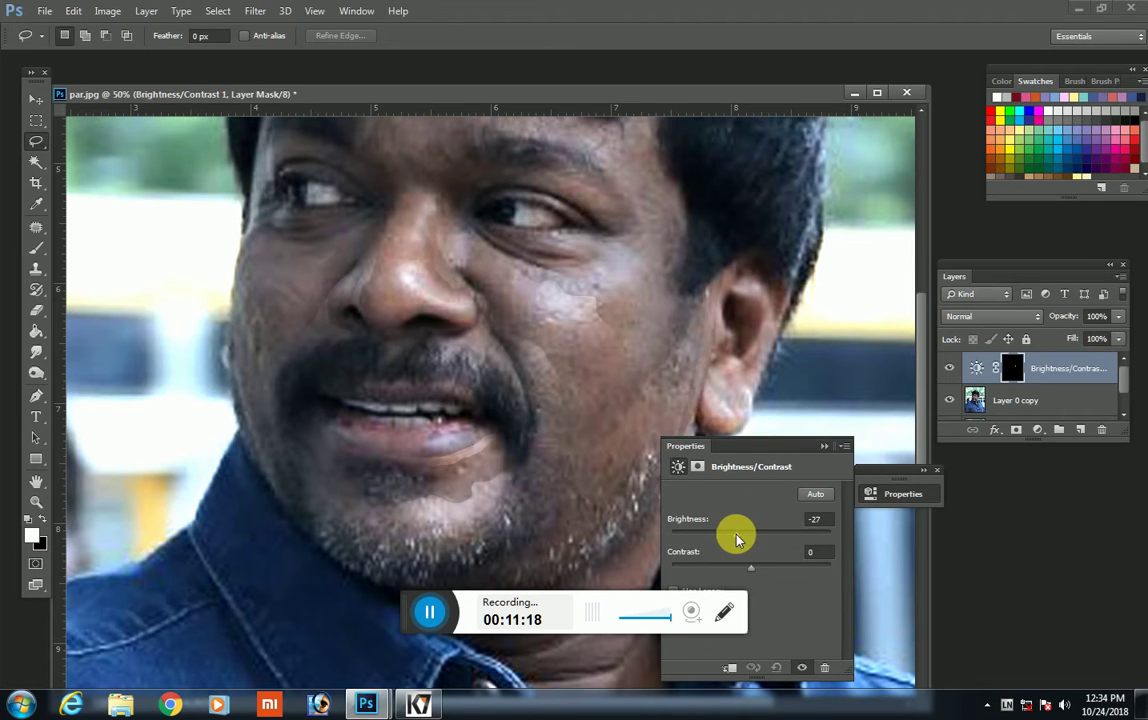
Step: Erase the light streak's edge near the hair and merge it into Layer 0 copy
click(824, 446)
click(37, 330)
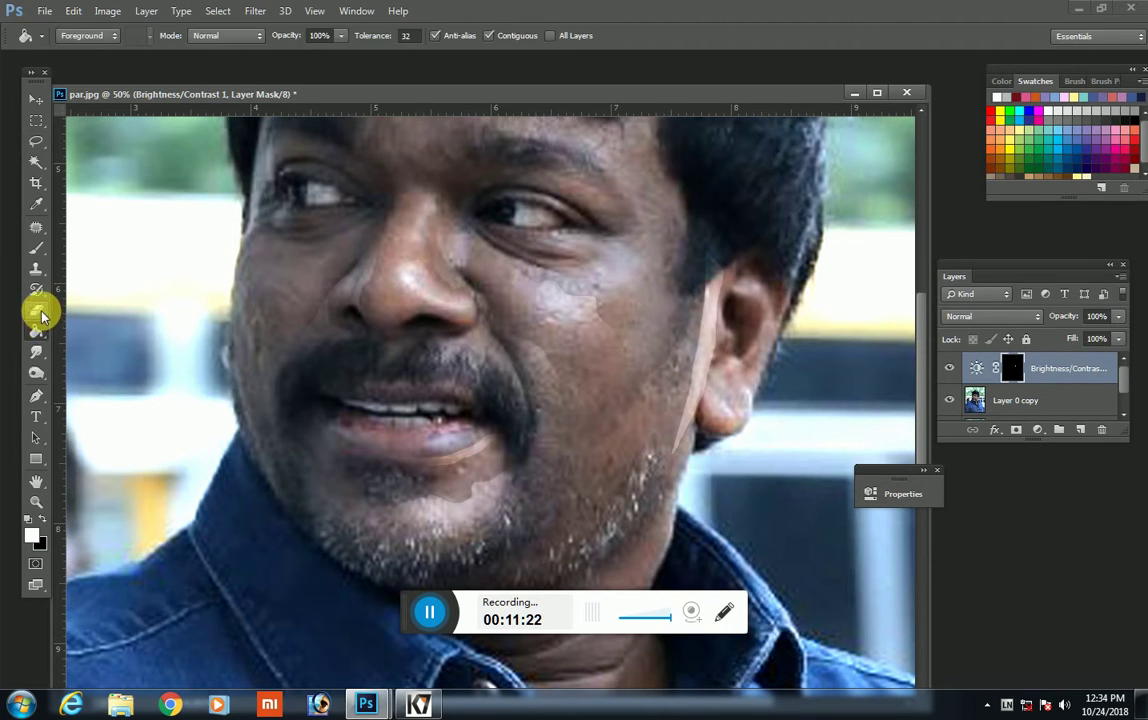
click(37, 310)
mouse_move(705, 452)
mouse_down()
mouse_move(767, 250)
mouse_move(762, 605)
mouse_up()
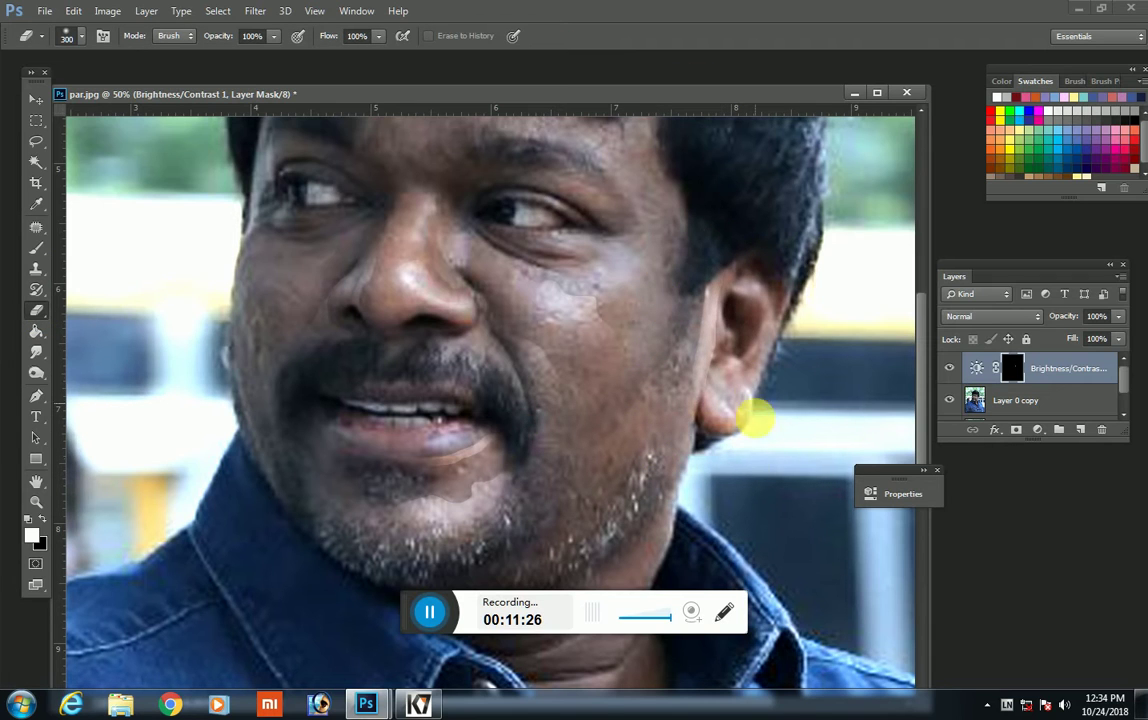
key(Delete)
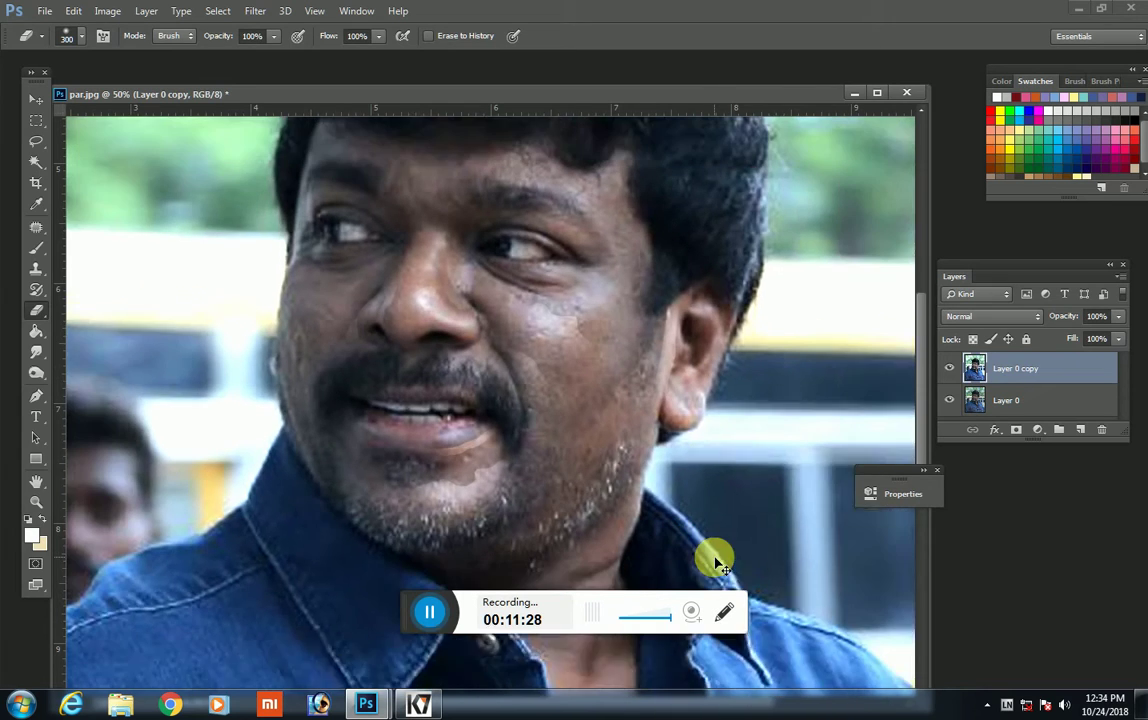
Step: Lasso the light jaw patch below the lower lip and add Brightness/Contrast at brightness -41
key(ctrl+minus)
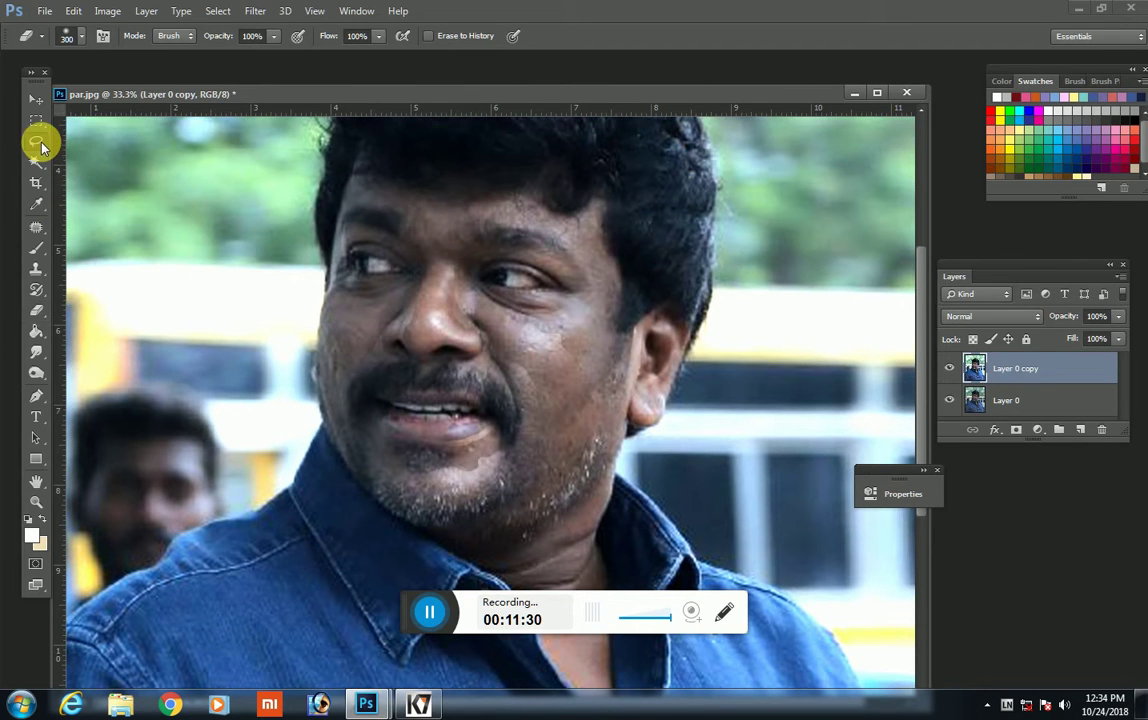
click(36, 141)
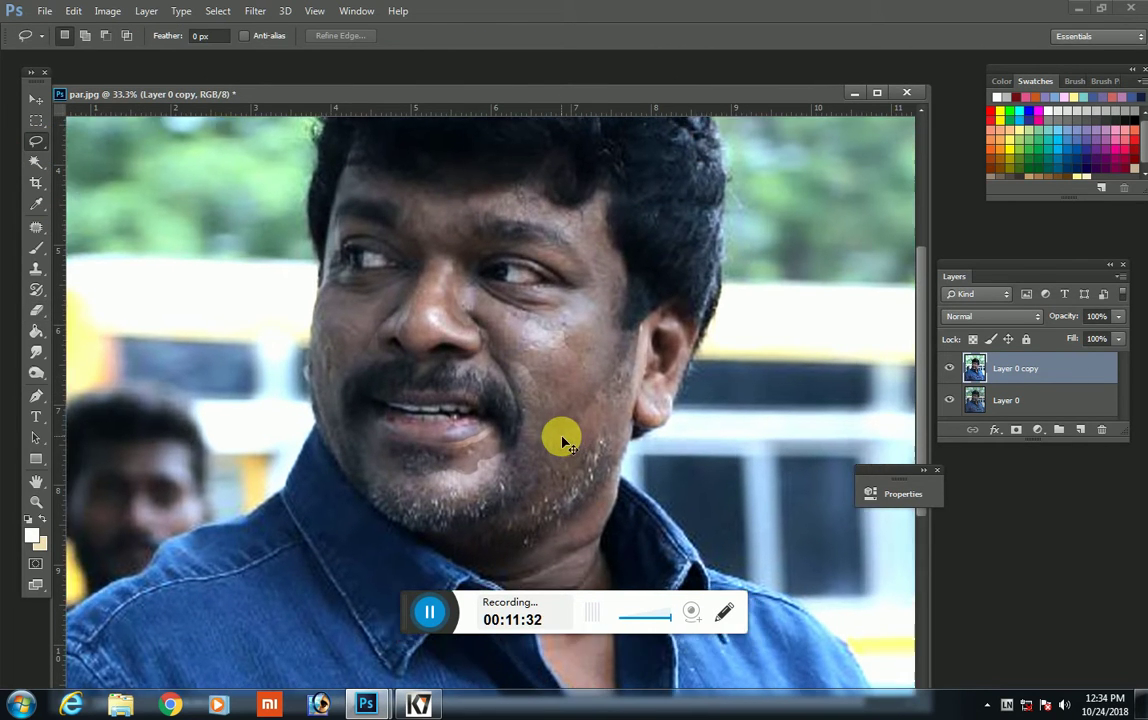
key(ctrl+plus)
scroll(660, 390, down, 3)
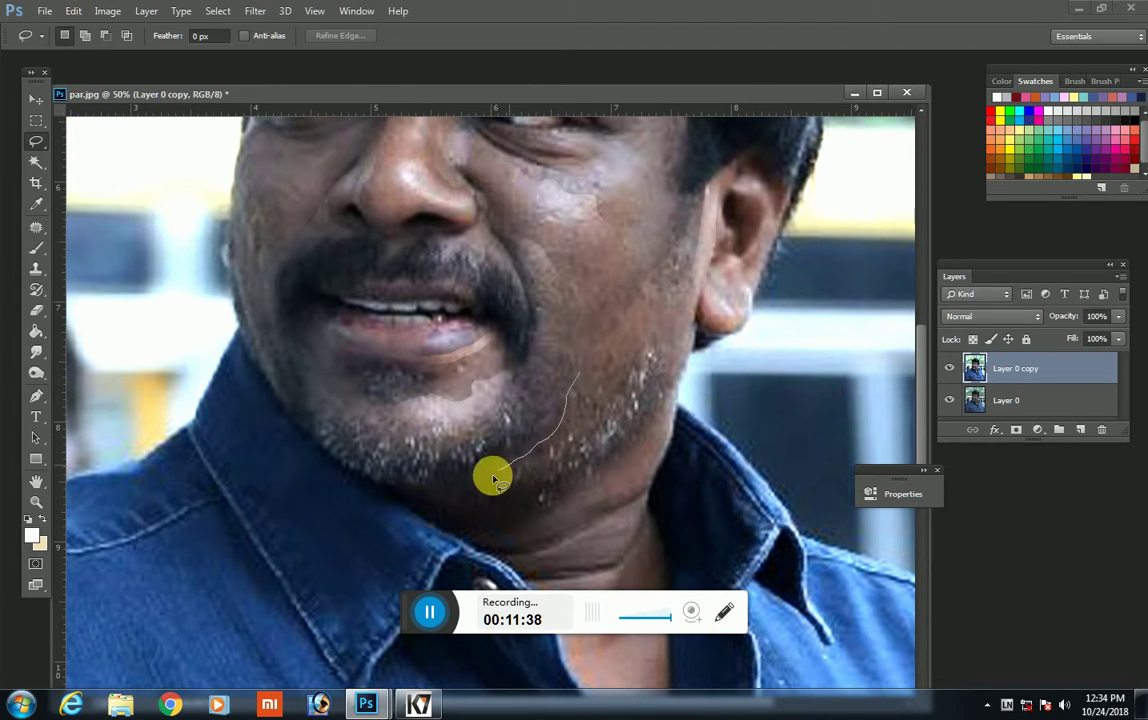
mouse_move(495, 480)
mouse_down()
mouse_move(505, 388)
mouse_move(590, 348)
mouse_up()
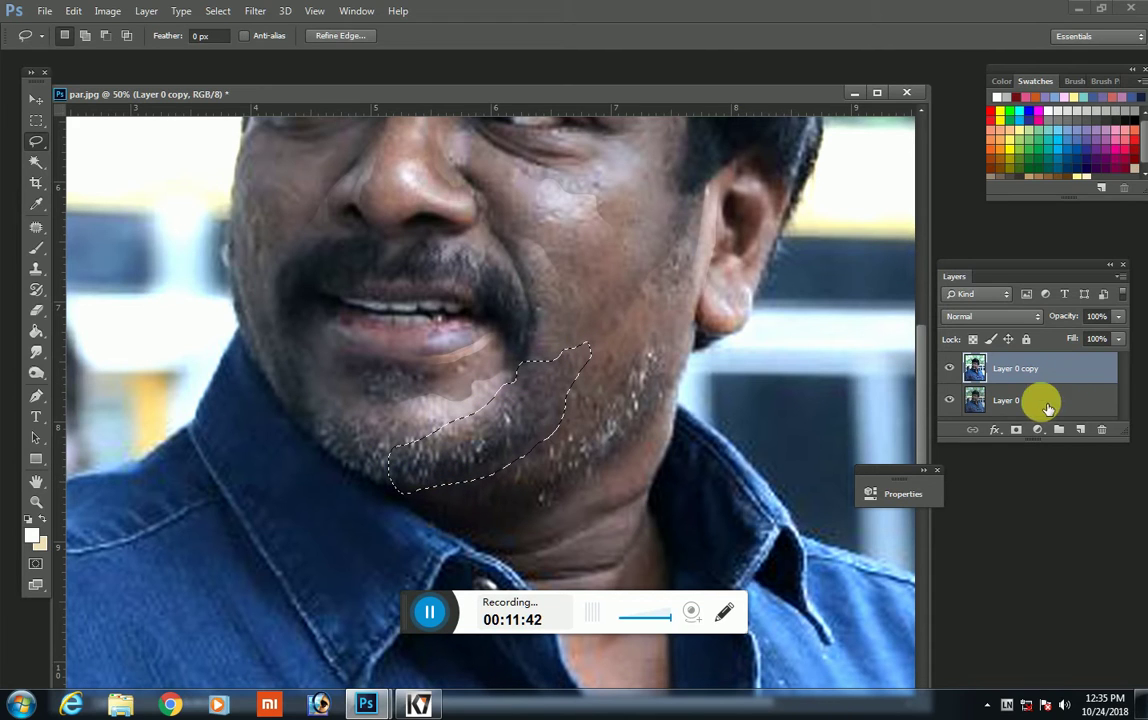
click(1037, 429)
click(1033, 145)
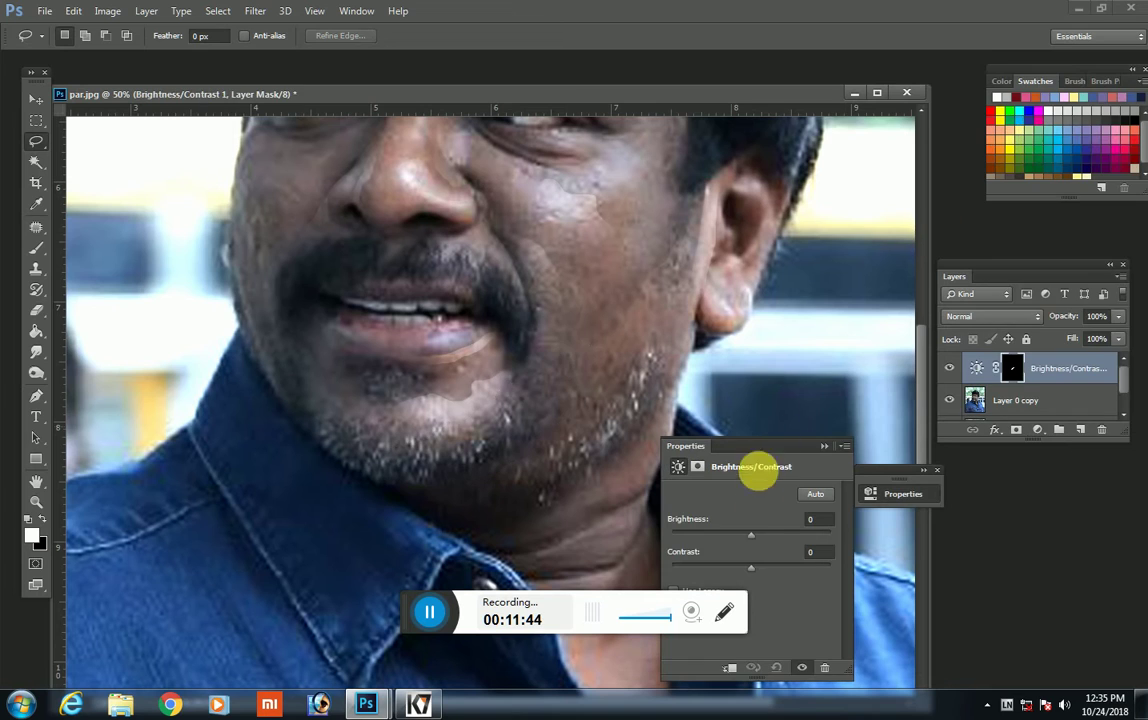
mouse_move(748, 533)
mouse_down()
mouse_move(730, 545)
mouse_move(767, 570)
mouse_up()
Step: Erase part of the darkening mask over the chin and merge it into Layer 0 copy
click(823, 446)
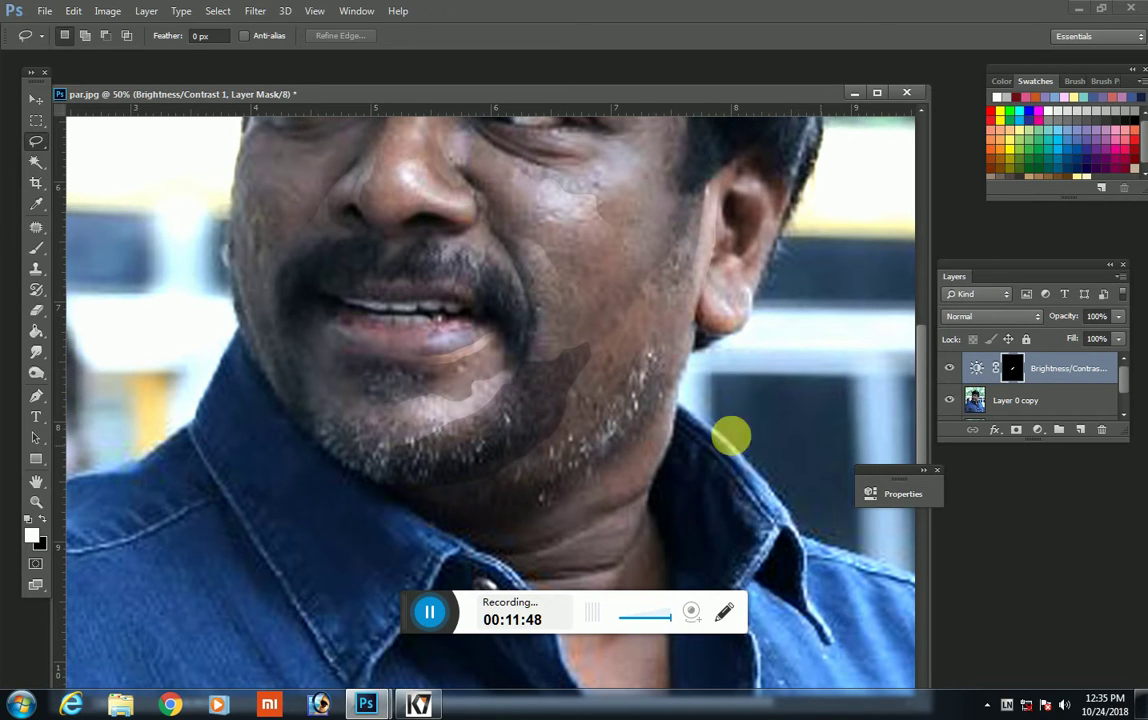
click(36, 310)
drag(510, 345, 559, 310)
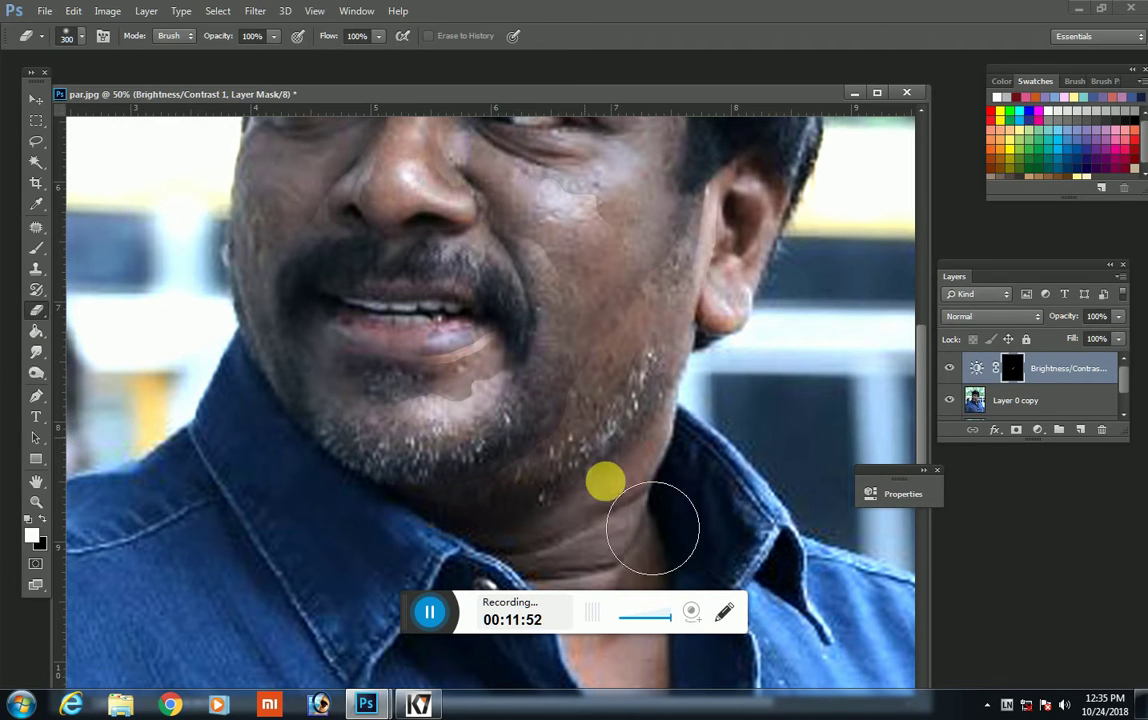
key(ctrl+minus)
key(ctrl+minus)
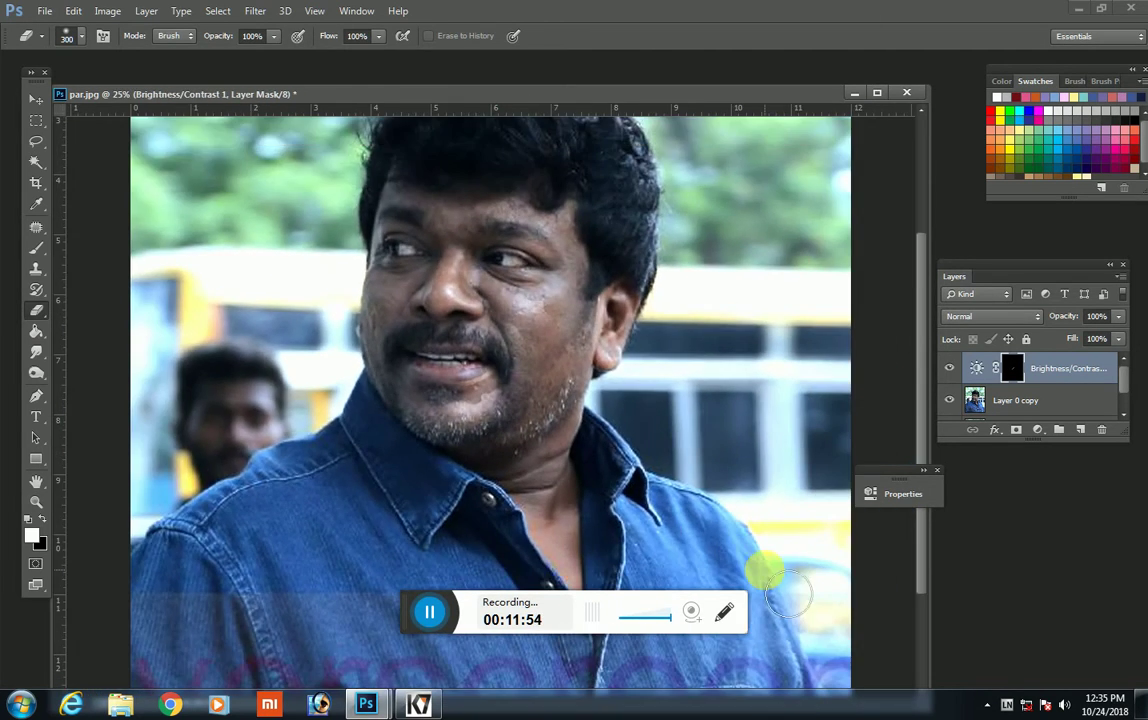
key(Delete)
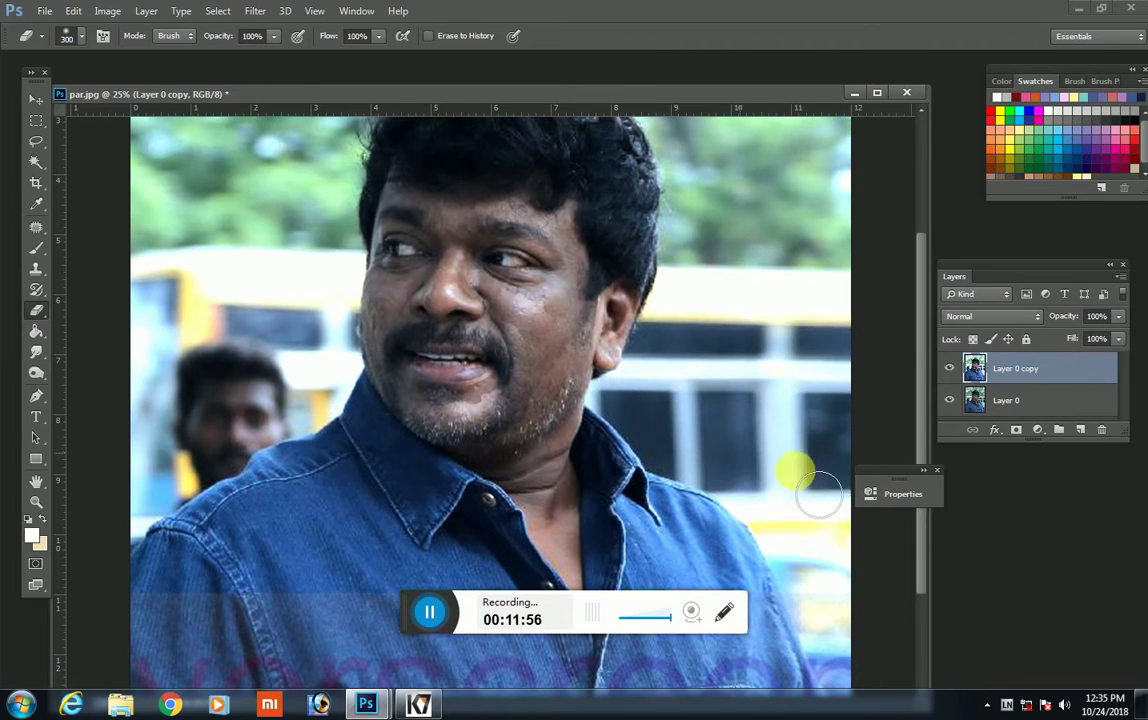
Step: Lasso the jaw below the right ear and add Brightness/Contrast at brightness -33, contrast 44
click(37, 143)
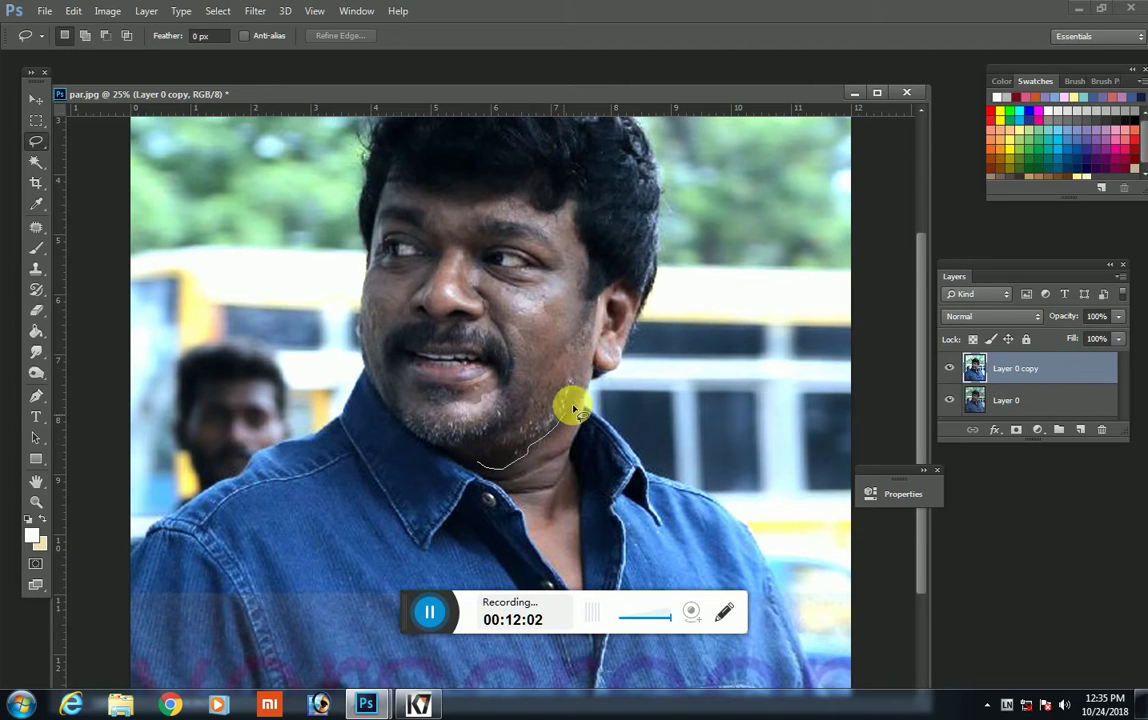
drag(588, 365, 450, 428)
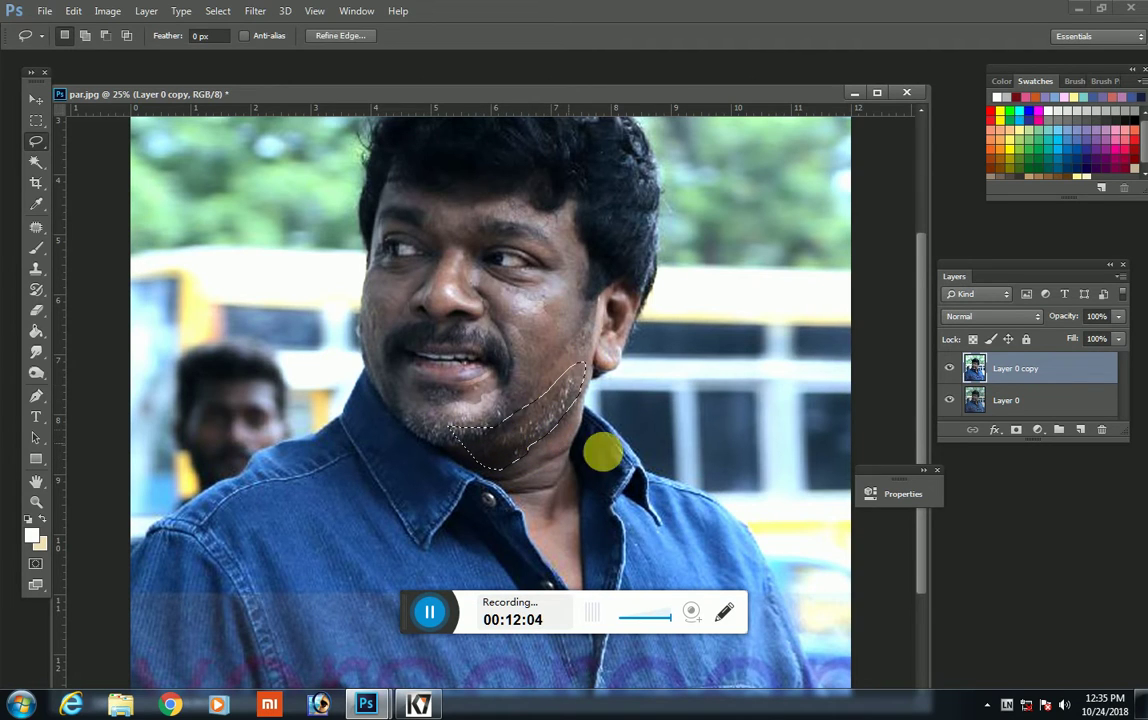
click(1037, 429)
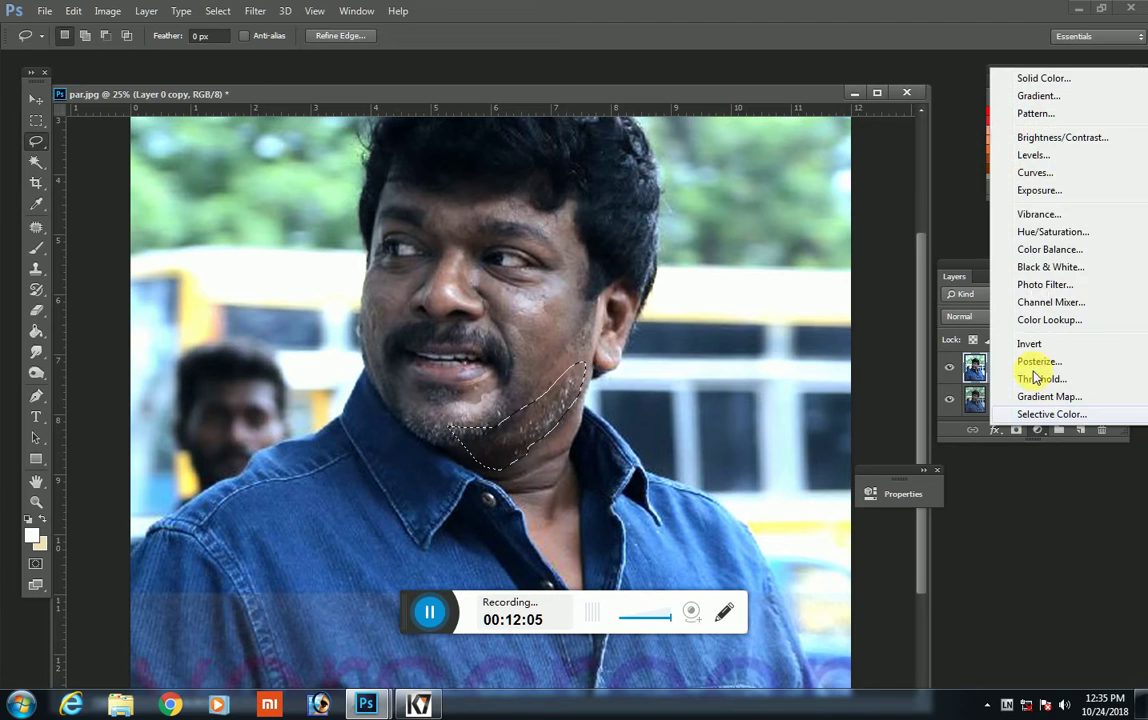
click(1033, 139)
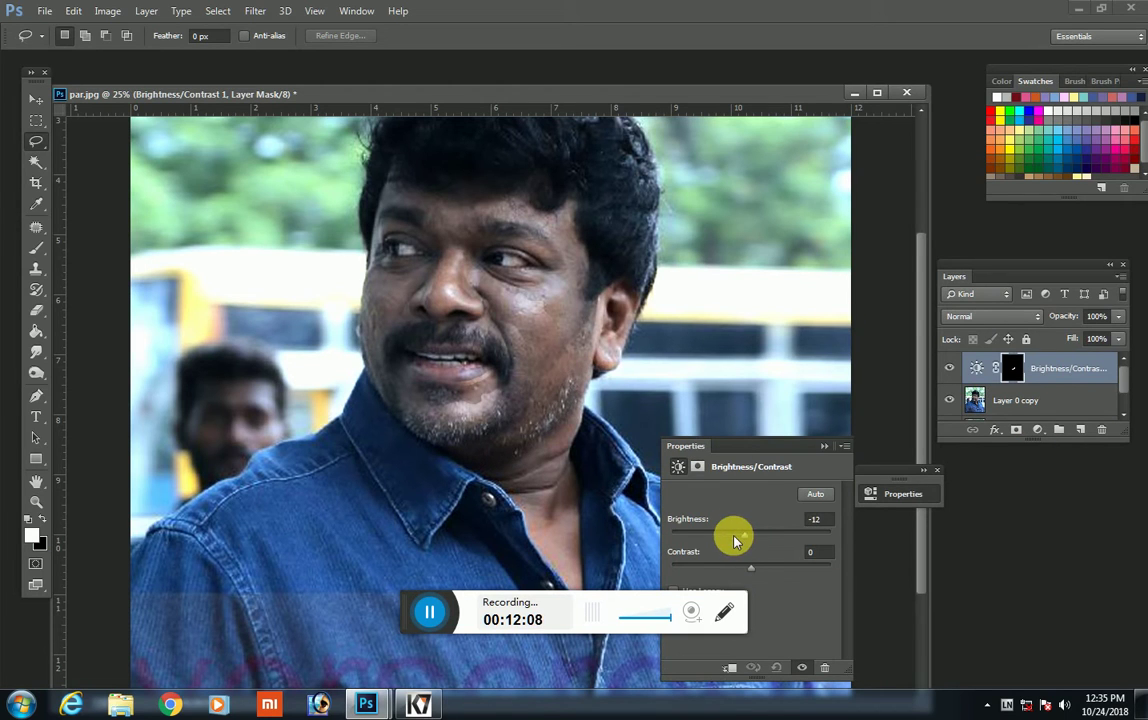
drag(734, 541, 744, 555)
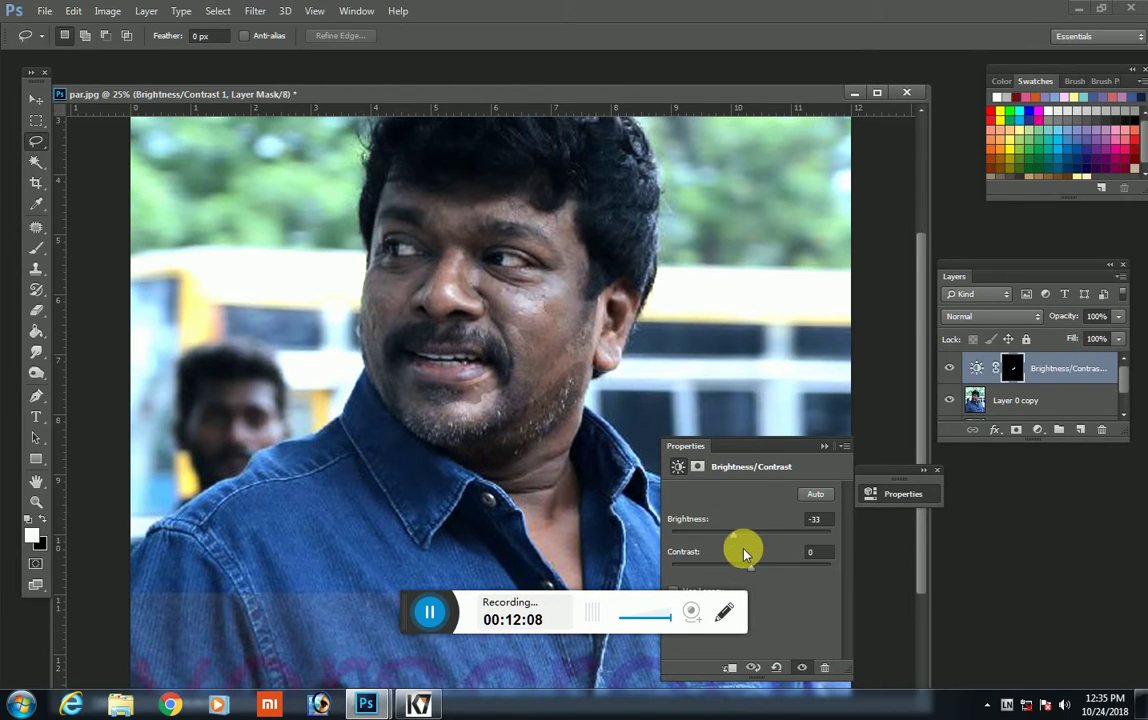
click(822, 448)
click(36, 309)
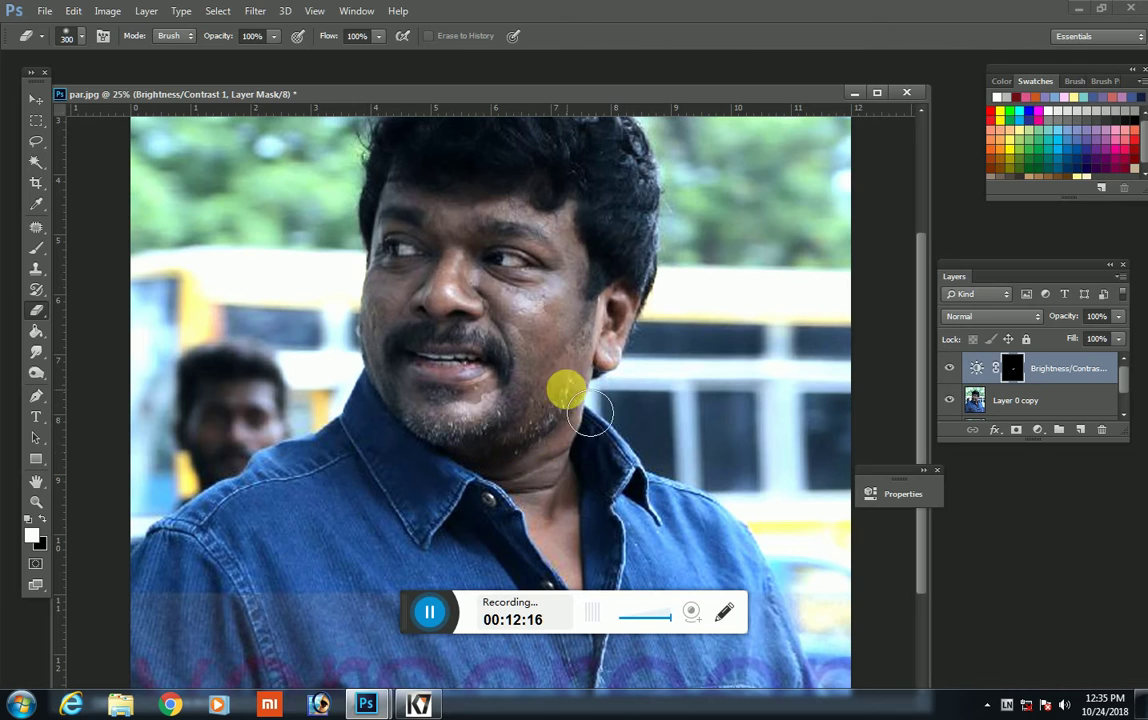
Step: Merge the jaw adjustment down, then zoom in and lasso the pale lower lip
key(Delete)
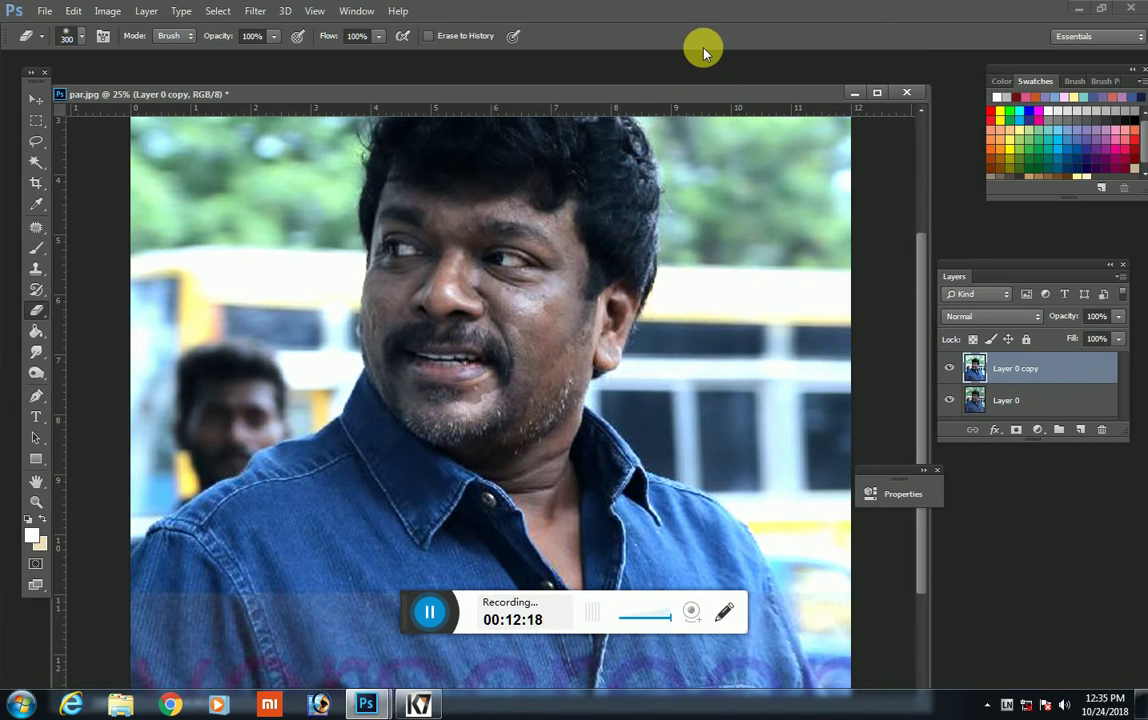
click(36, 140)
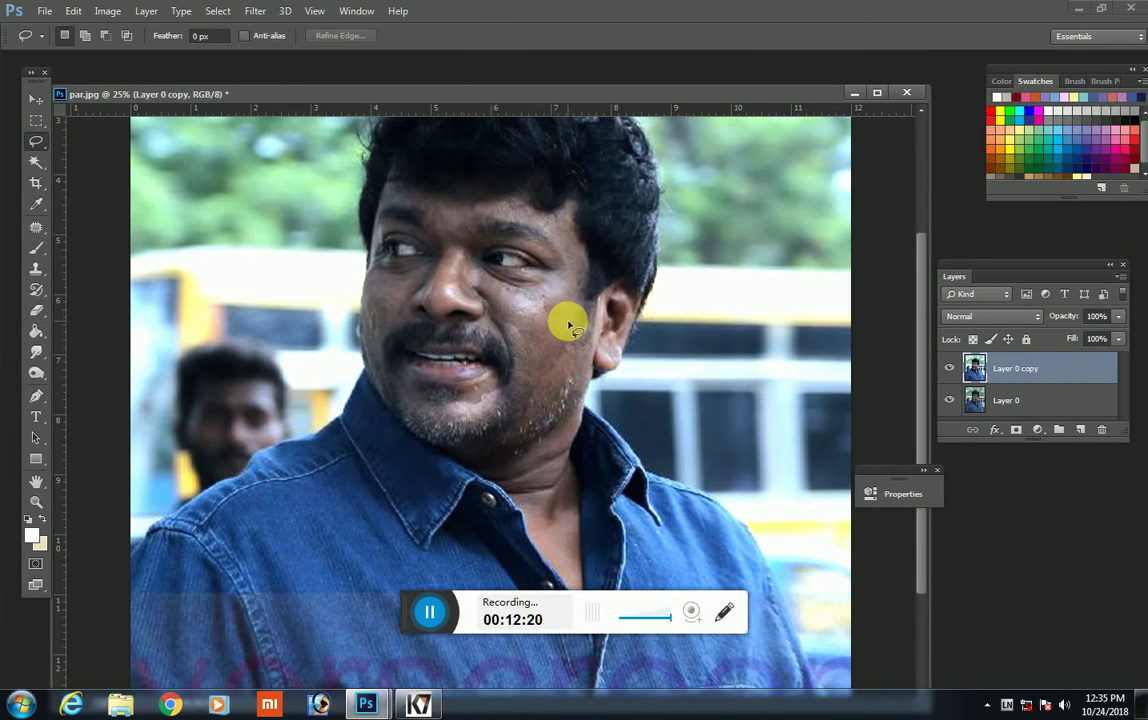
scroll(568, 328, up, 1)
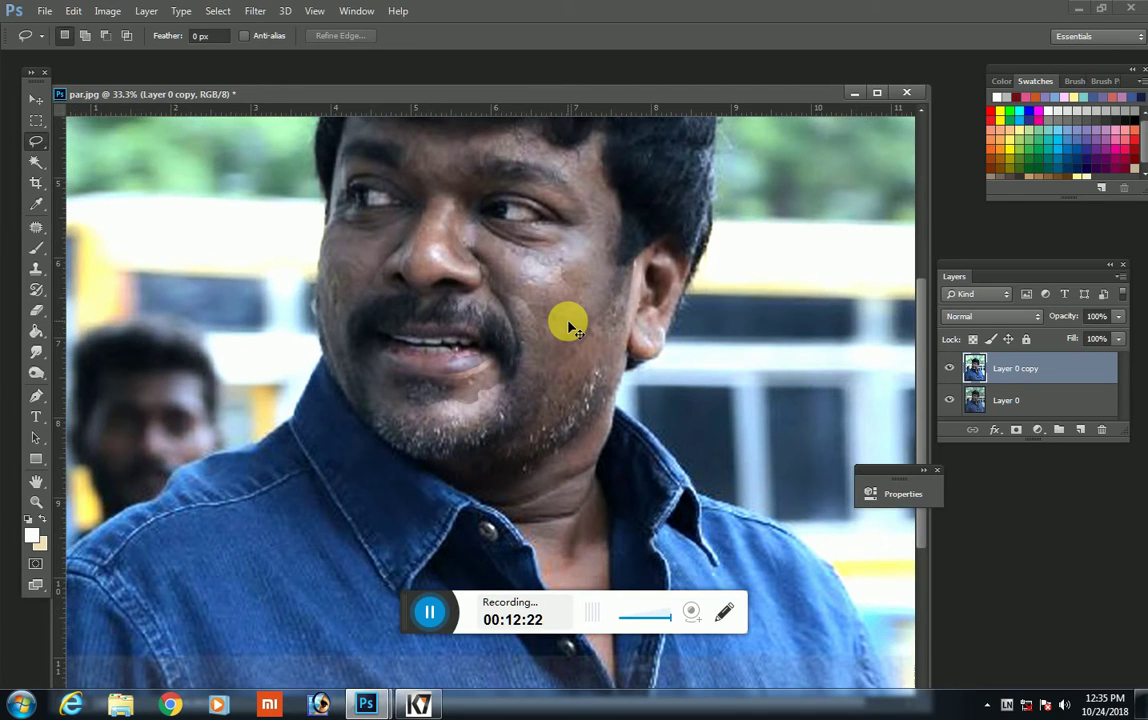
scroll(568, 328, up, 1)
drag(538, 312, 558, 428)
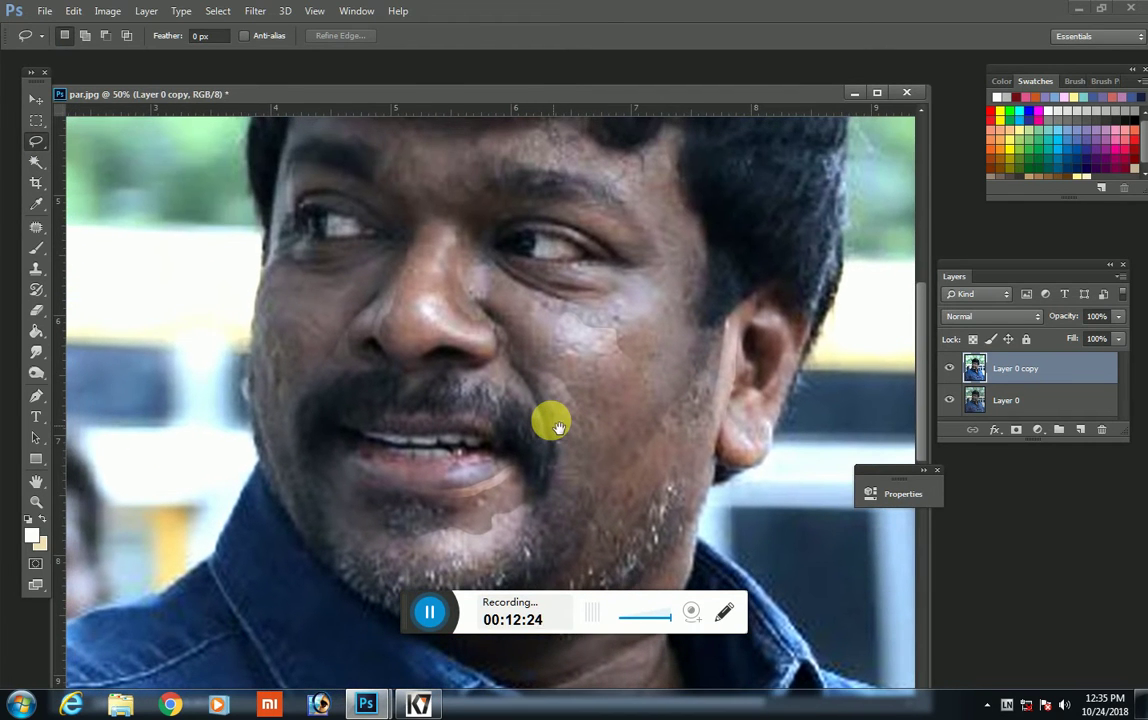
scroll(552, 428, up, 1)
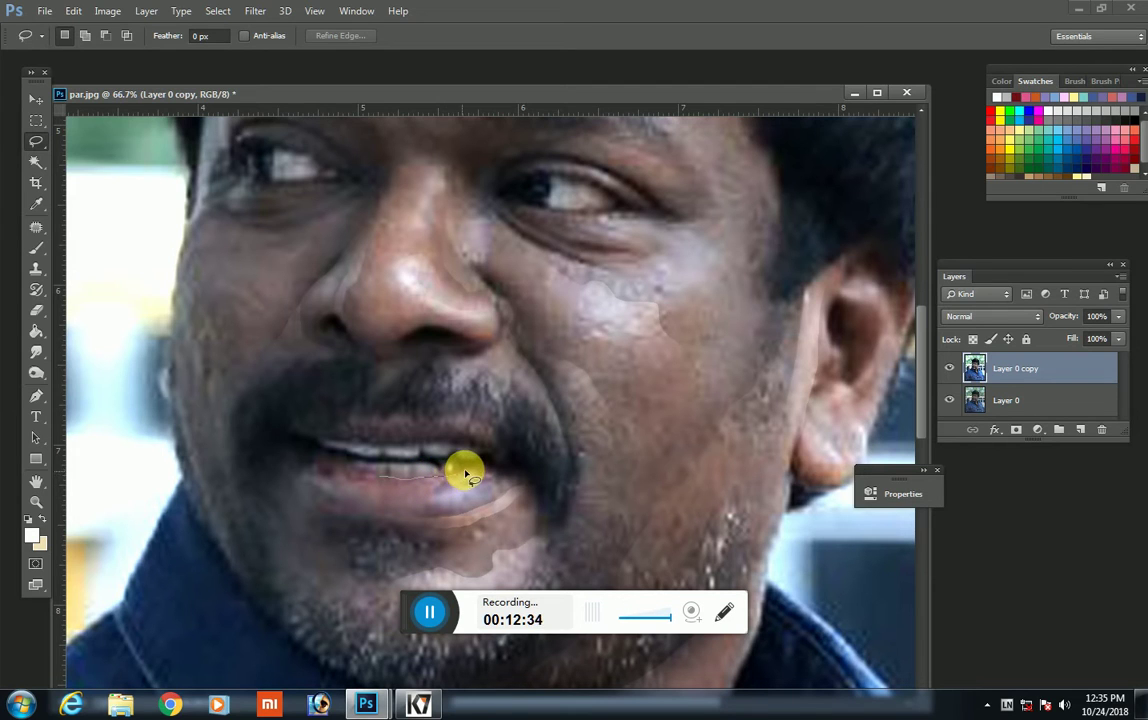
mouse_move(507, 483)
mouse_down()
mouse_move(313, 480)
mouse_move(342, 470)
mouse_move(382, 480)
mouse_up()
Step: Darken the lip with Brightness/Contrast at -30, trim its mask with a 125 px eraser, and merge
click(1037, 429)
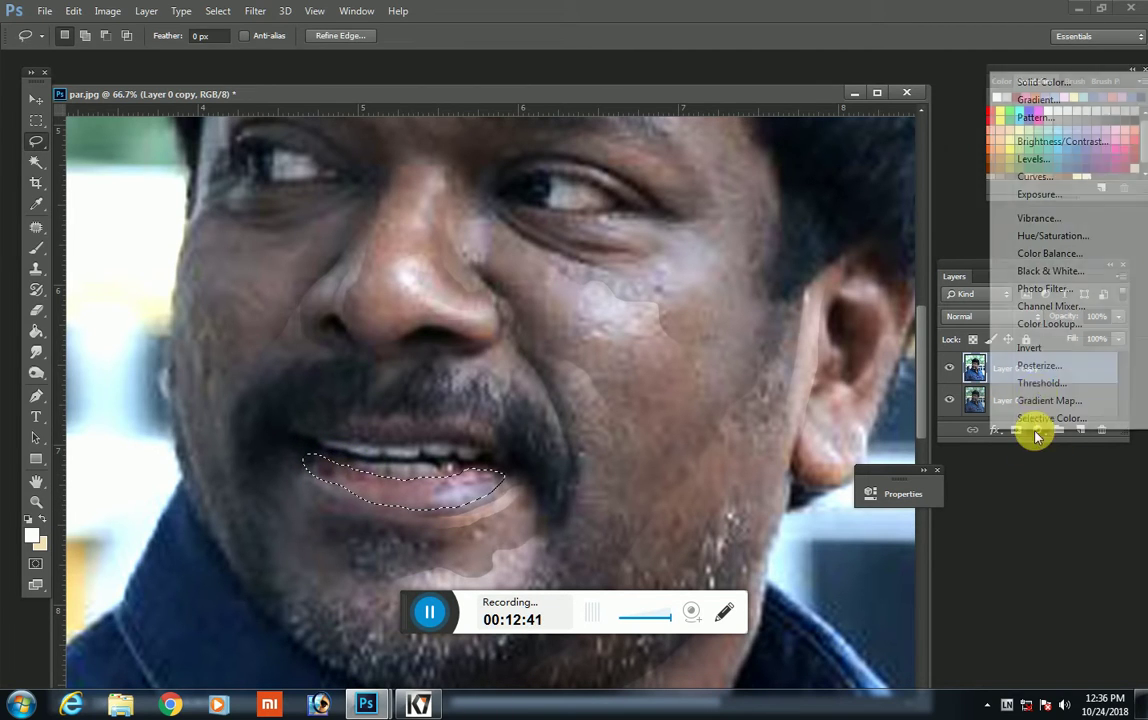
click(1037, 145)
drag(749, 531, 737, 533)
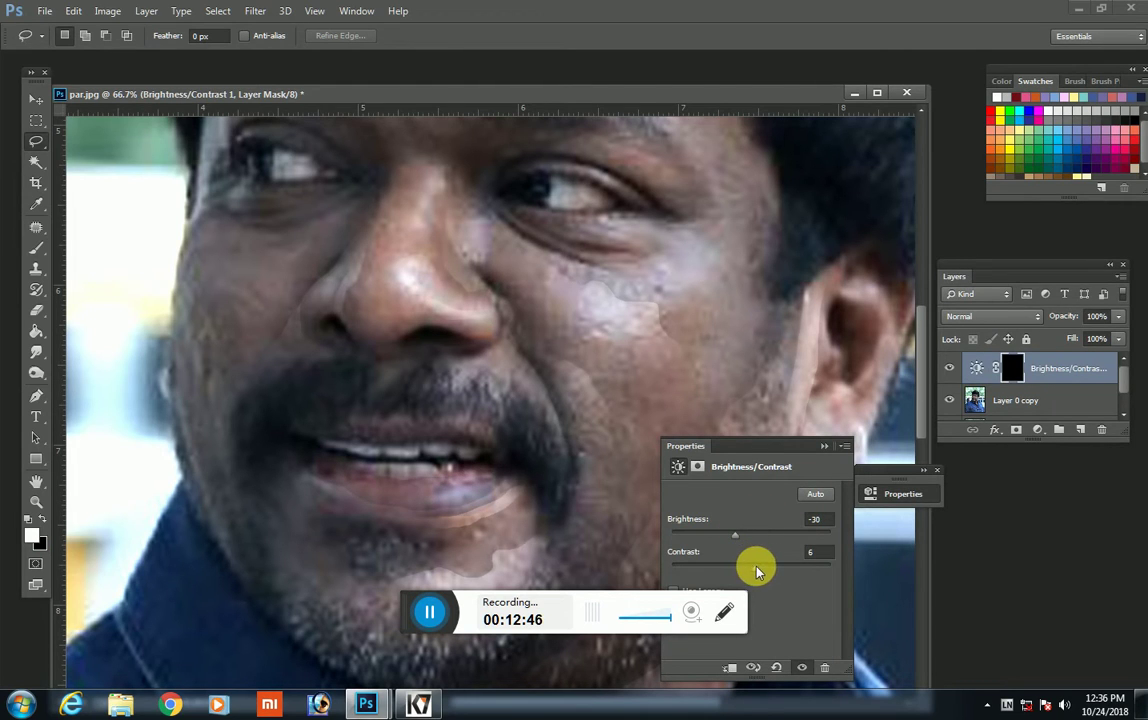
click(825, 447)
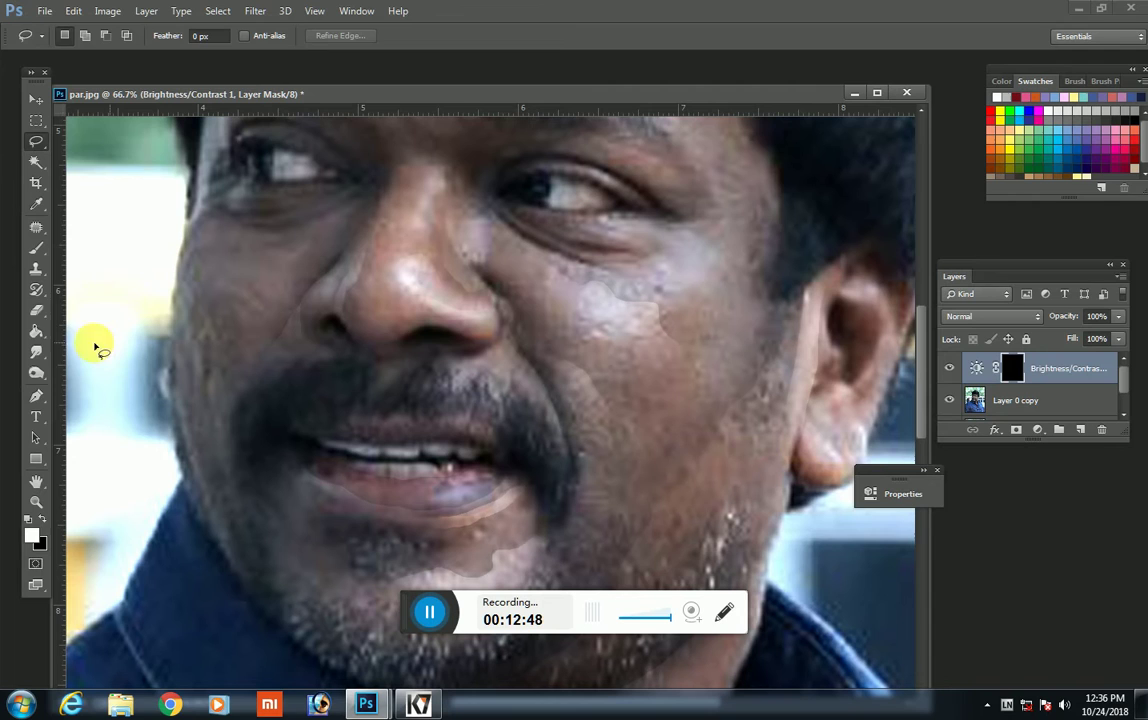
click(36, 310)
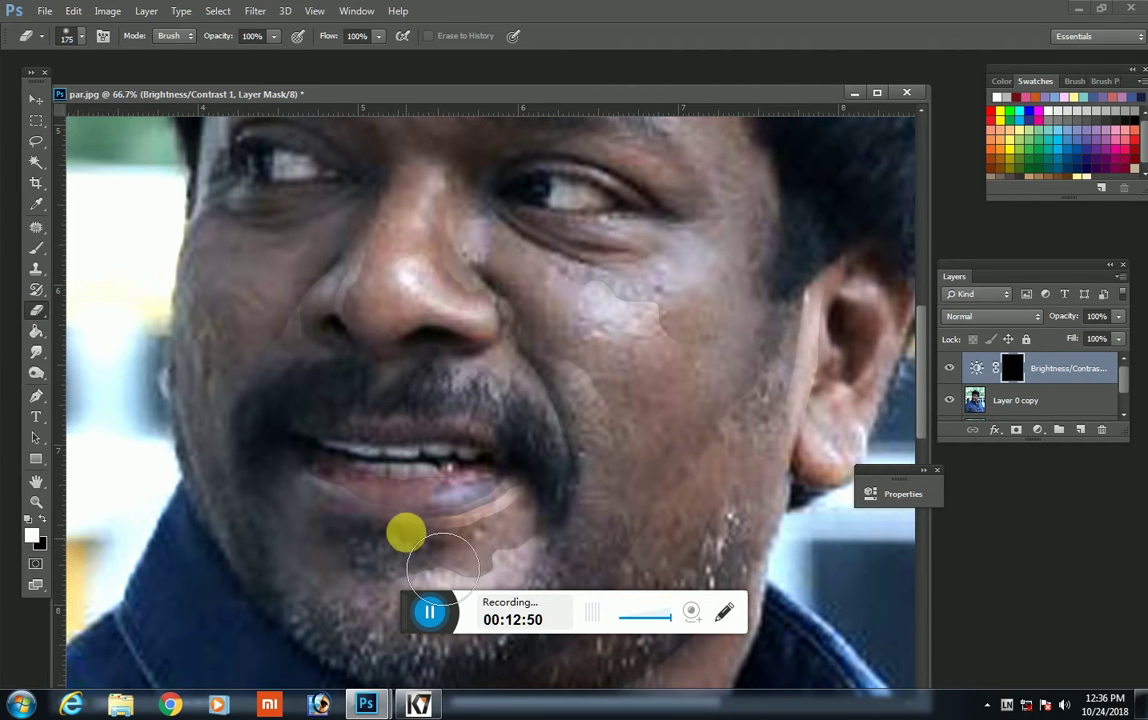
key(bracketleft)
key(bracketleft)
key(bracketleft)
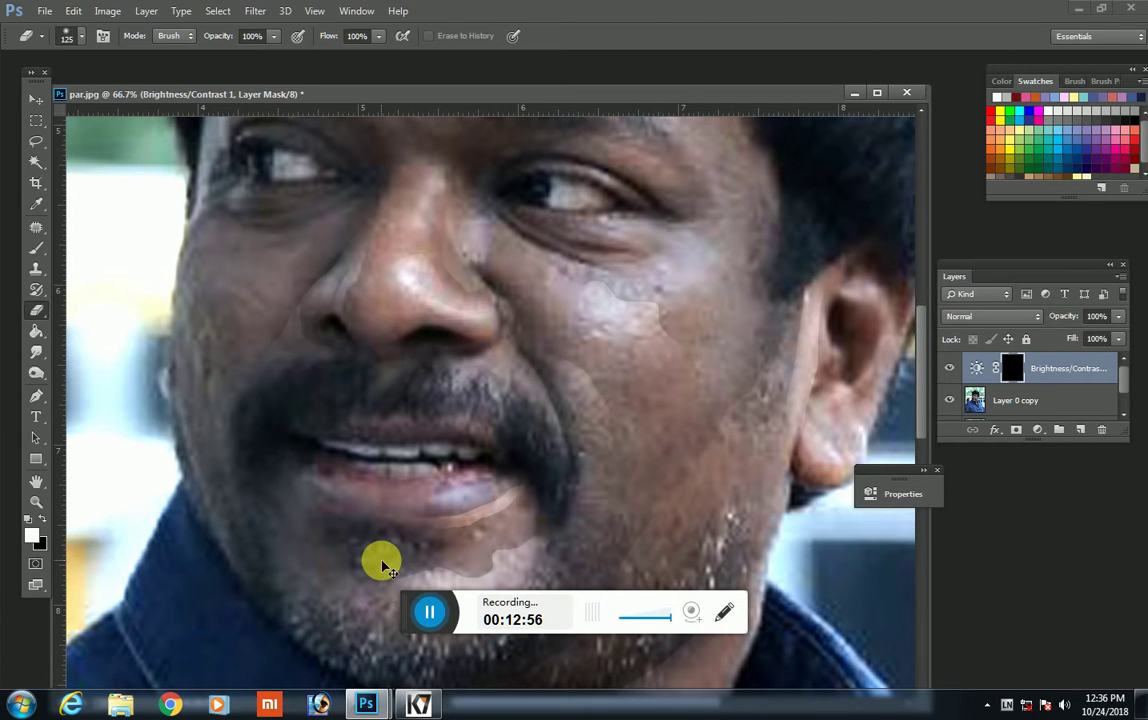
key(Delete)
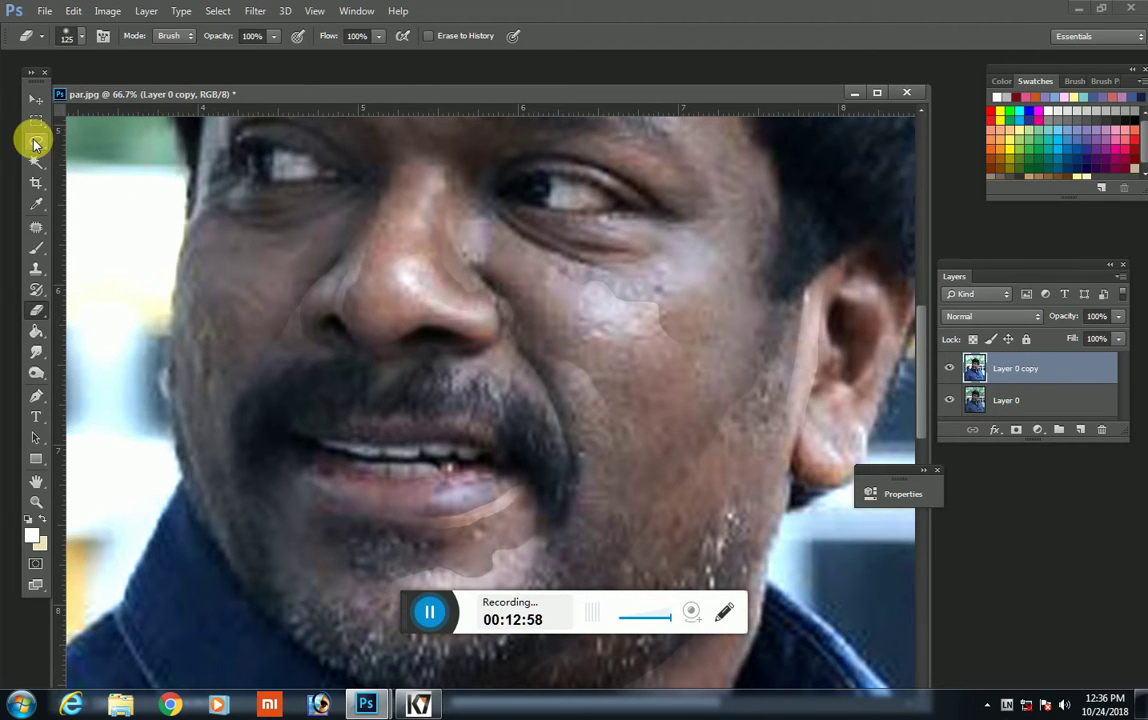
Step: Lasso the lower lip's left end and add Brightness/Contrast at brightness -30, contrast 5
click(35, 141)
mouse_move(387, 515)
mouse_down()
mouse_move(363, 514)
mouse_move(383, 517)
mouse_up()
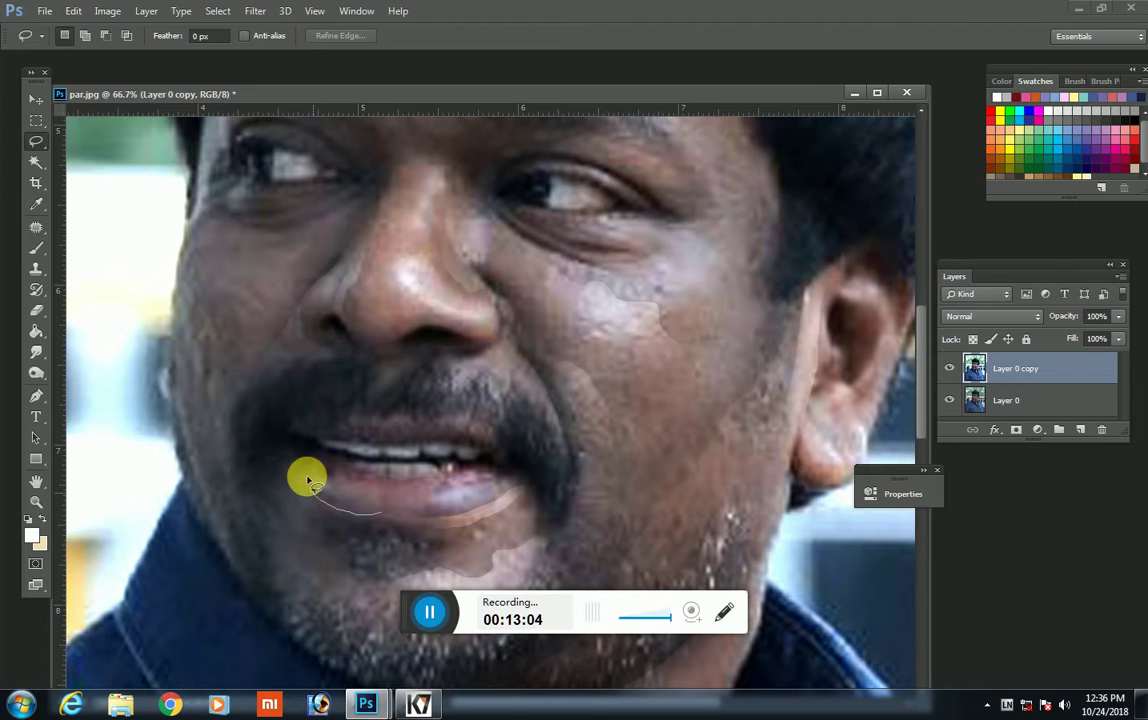
mouse_move(311, 482)
mouse_down()
mouse_move(341, 469)
mouse_move(397, 487)
mouse_move(330, 495)
mouse_up()
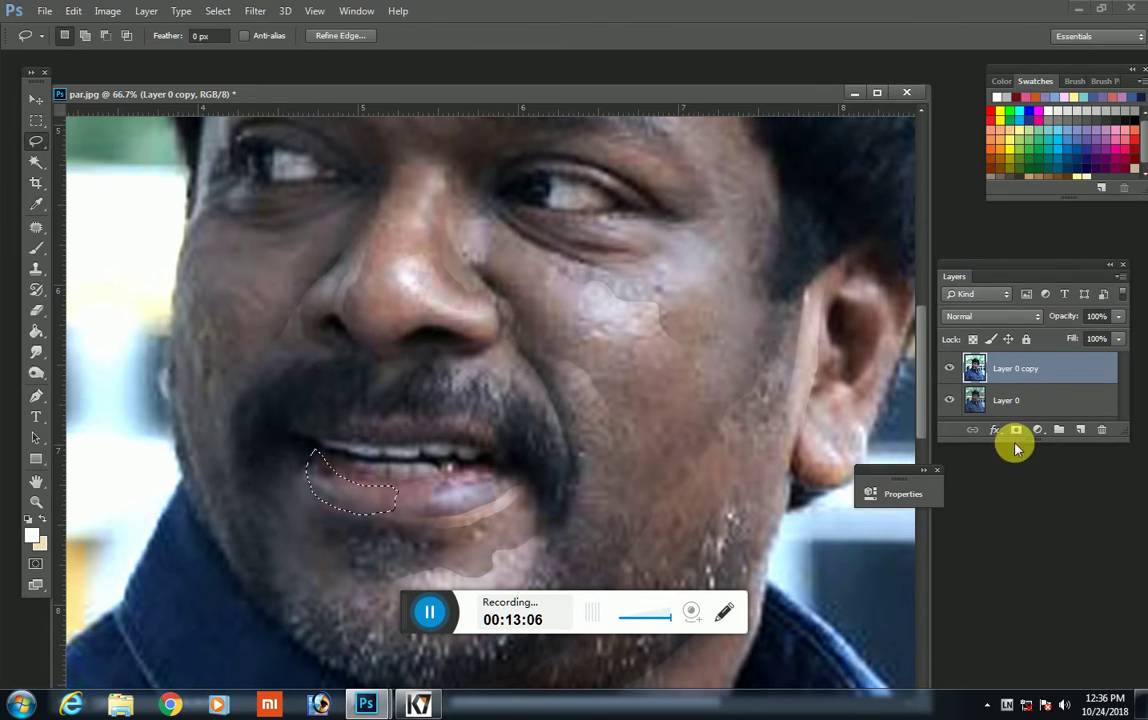
click(1037, 429)
click(1025, 210)
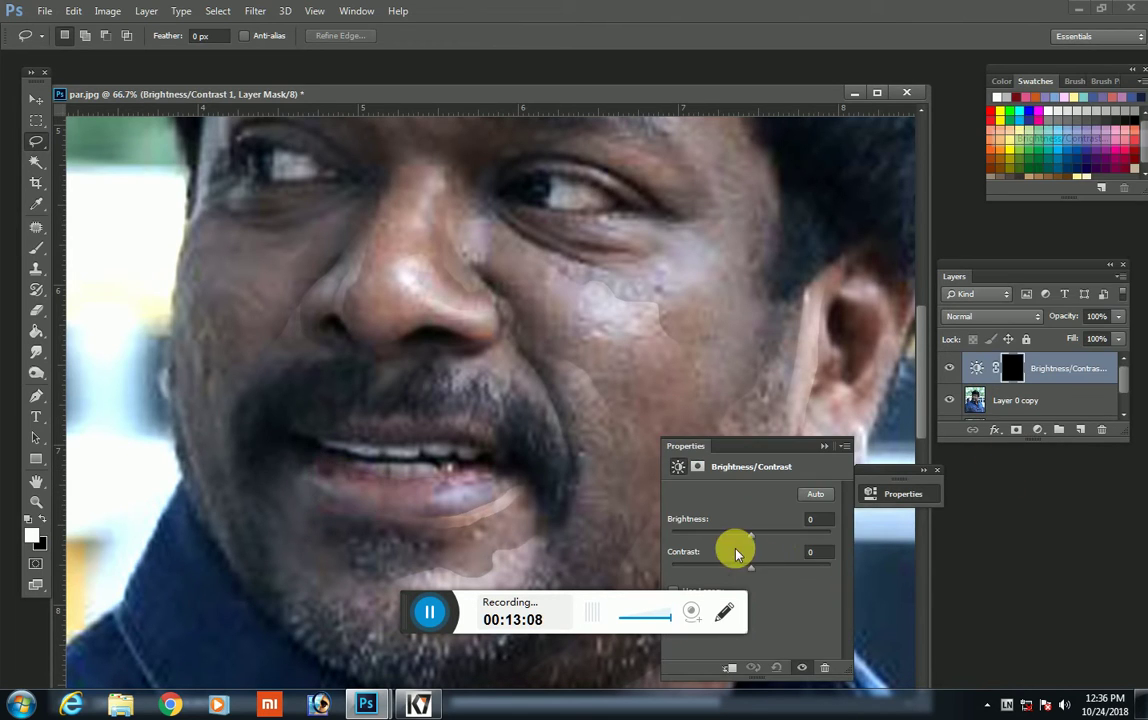
mouse_move(748, 540)
mouse_down()
mouse_move(735, 536)
mouse_move(757, 572)
mouse_up()
Step: Trim the lip-corner mask with a 100 px eraser and merge it into the photo layer
click(825, 447)
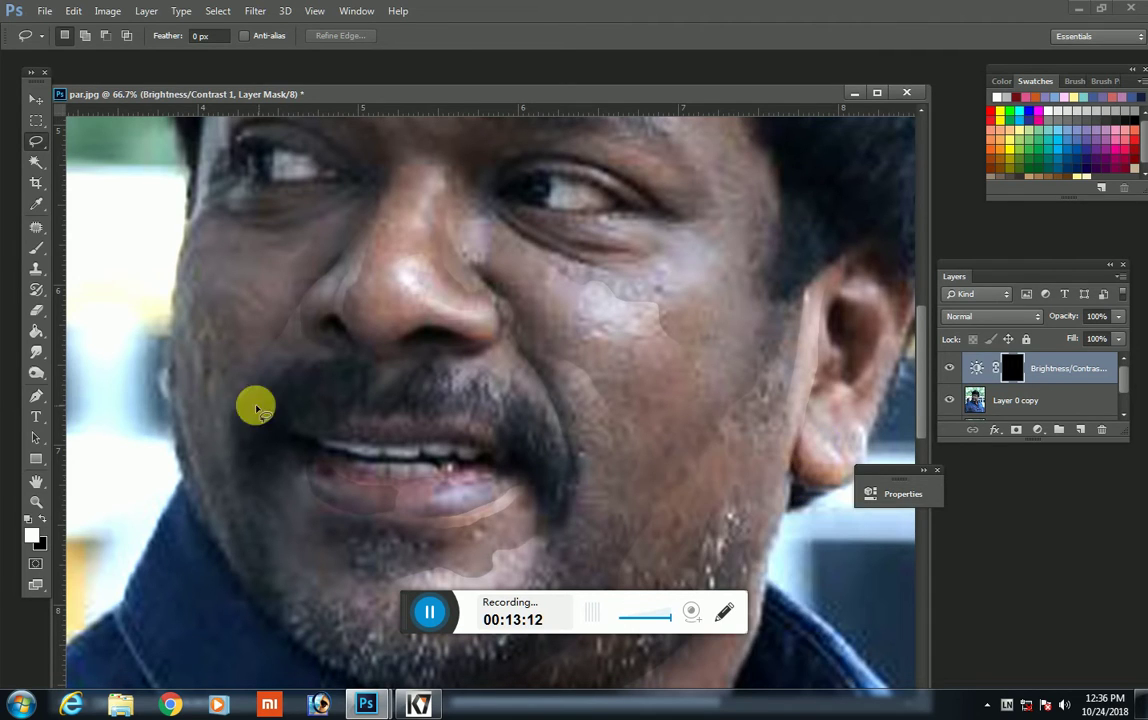
click(38, 309)
key(bracketleft)
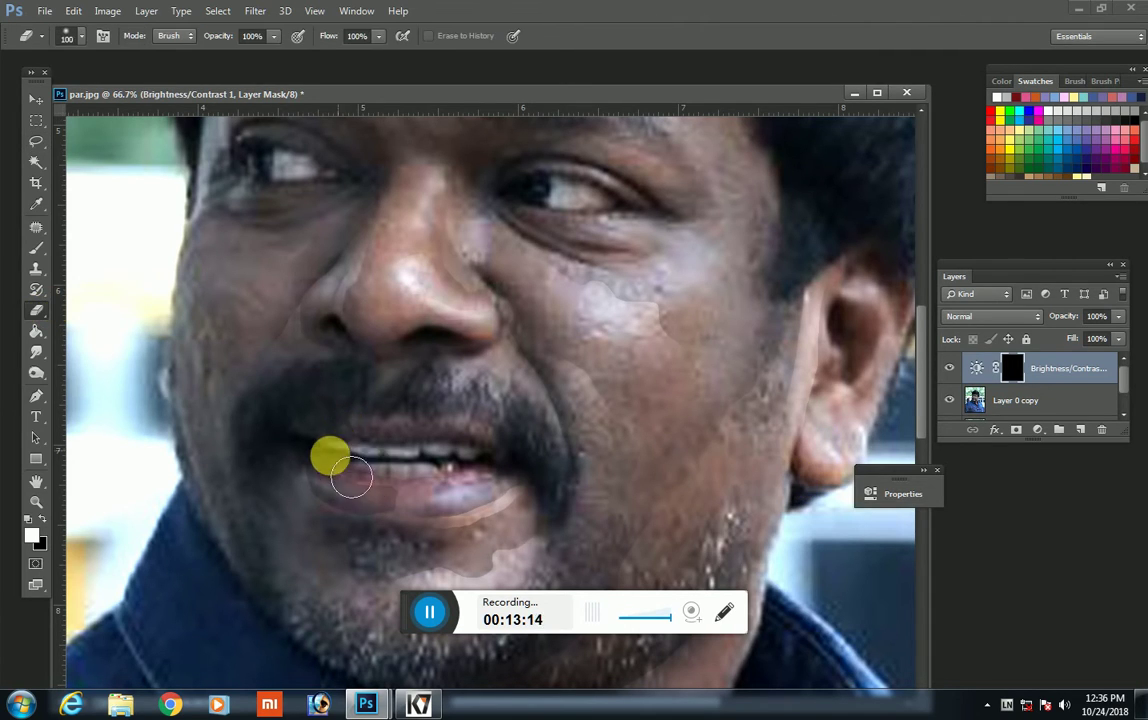
key(bracketright)
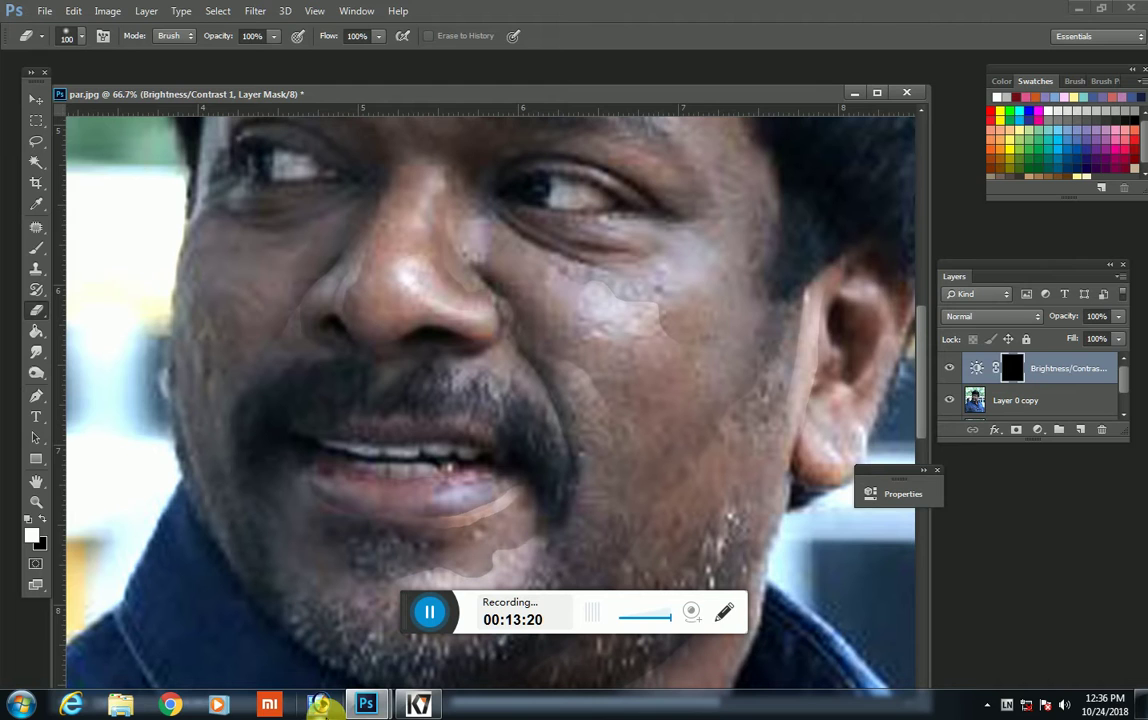
key(Delete)
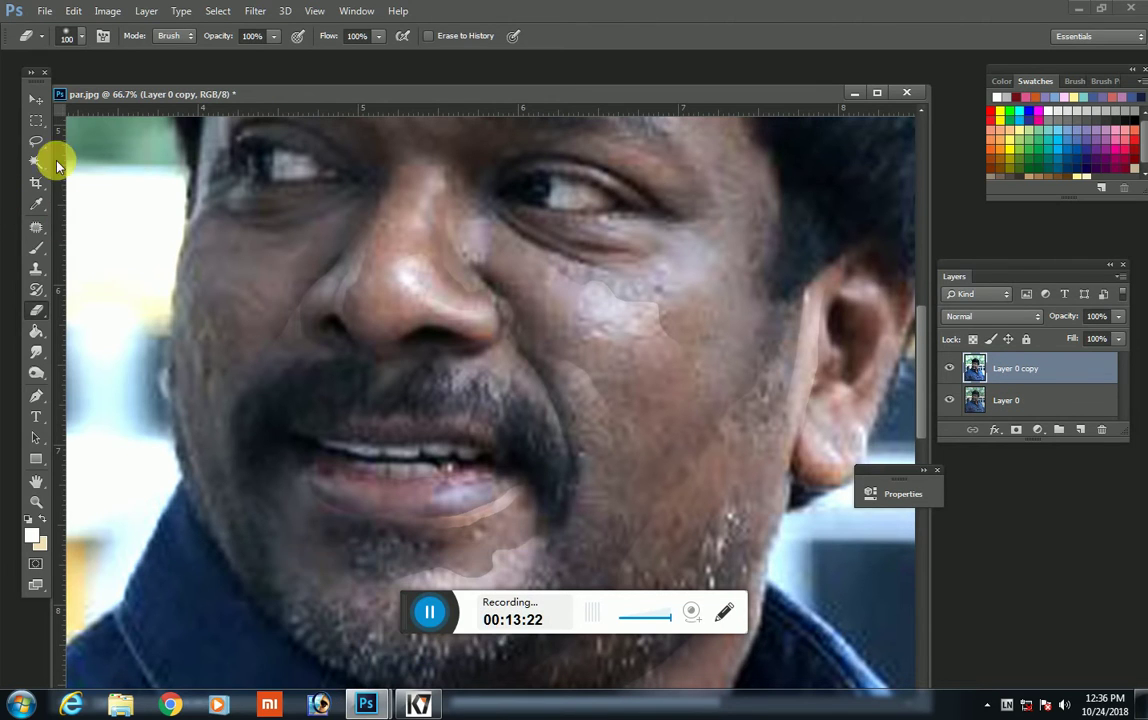
click(36, 141)
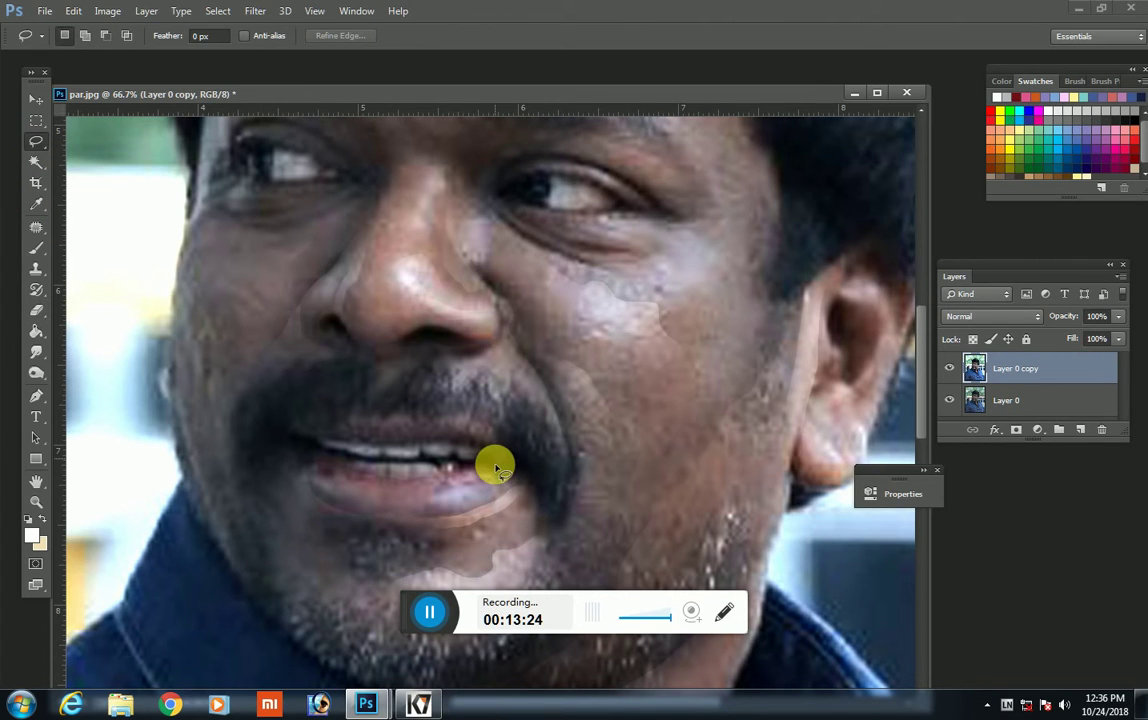
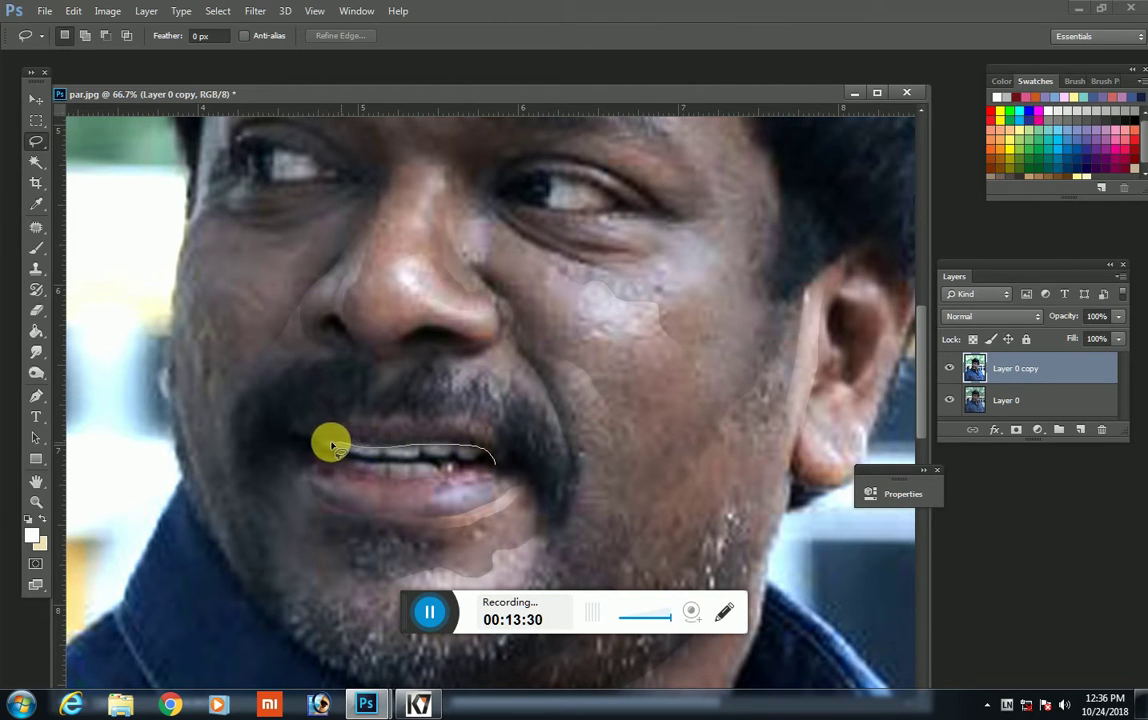
Step: Darken a lassoed upper-lip area with a Brightness/Contrast adjustment, then undo it
mouse_move(335, 447)
mouse_down()
mouse_move(305, 440)
mouse_move(362, 424)
mouse_up()
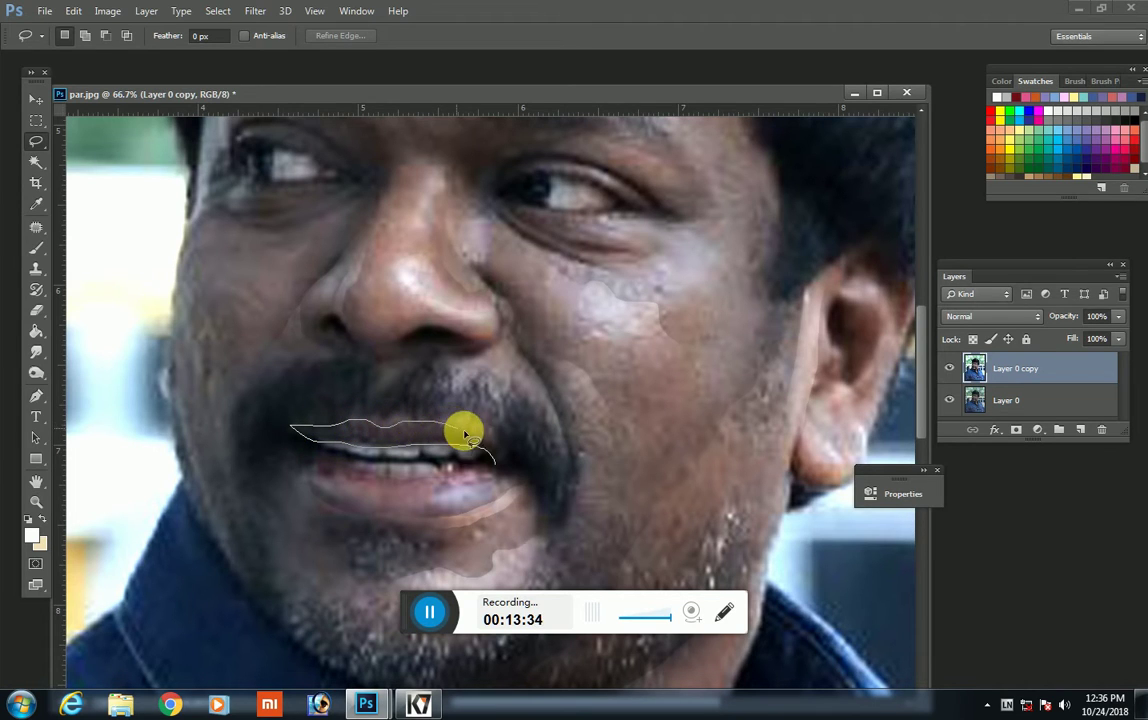
drag(490, 440, 500, 458)
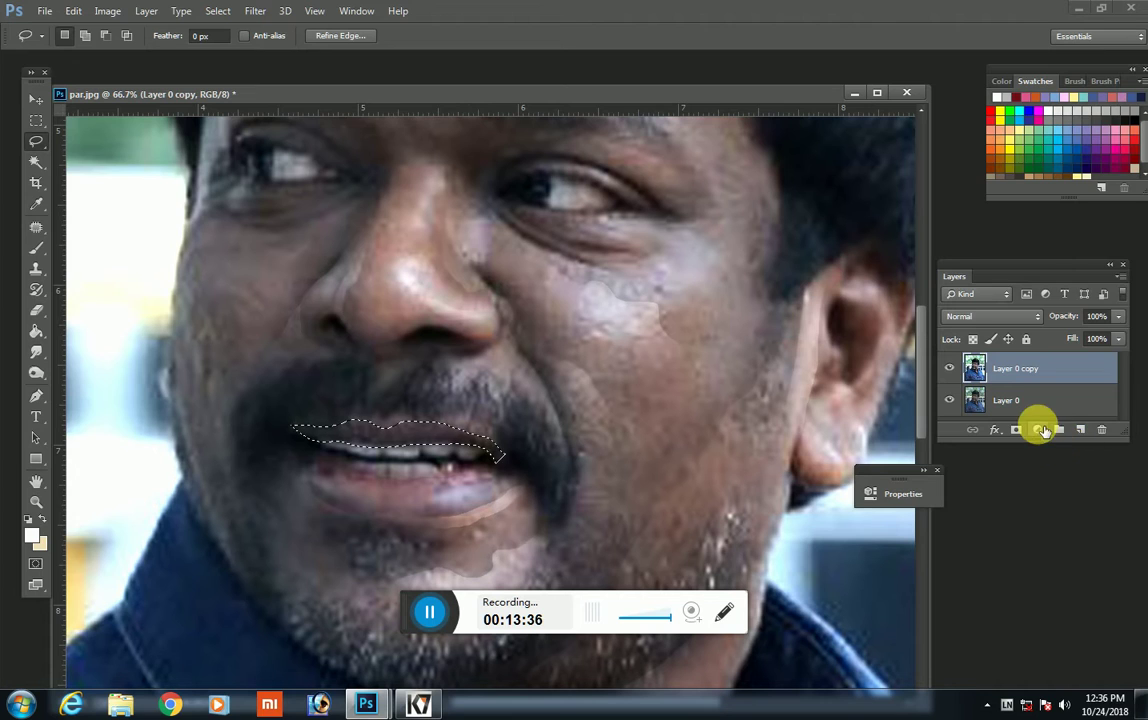
click(1037, 429)
click(1040, 137)
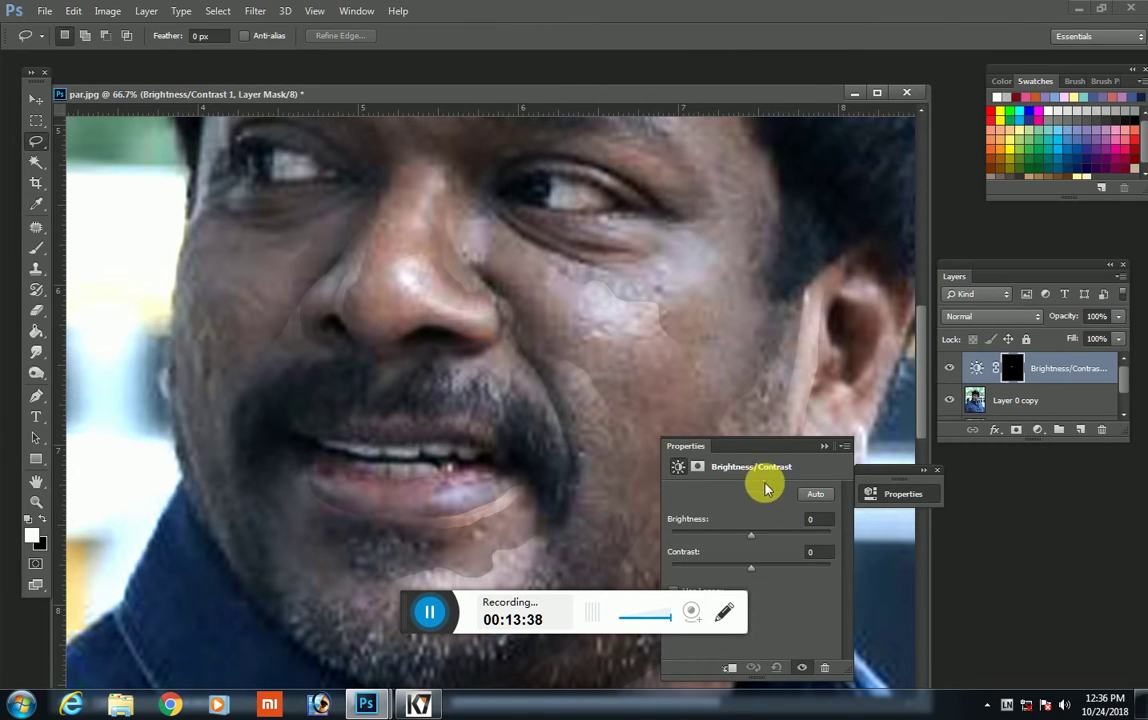
drag(744, 540, 764, 572)
click(824, 446)
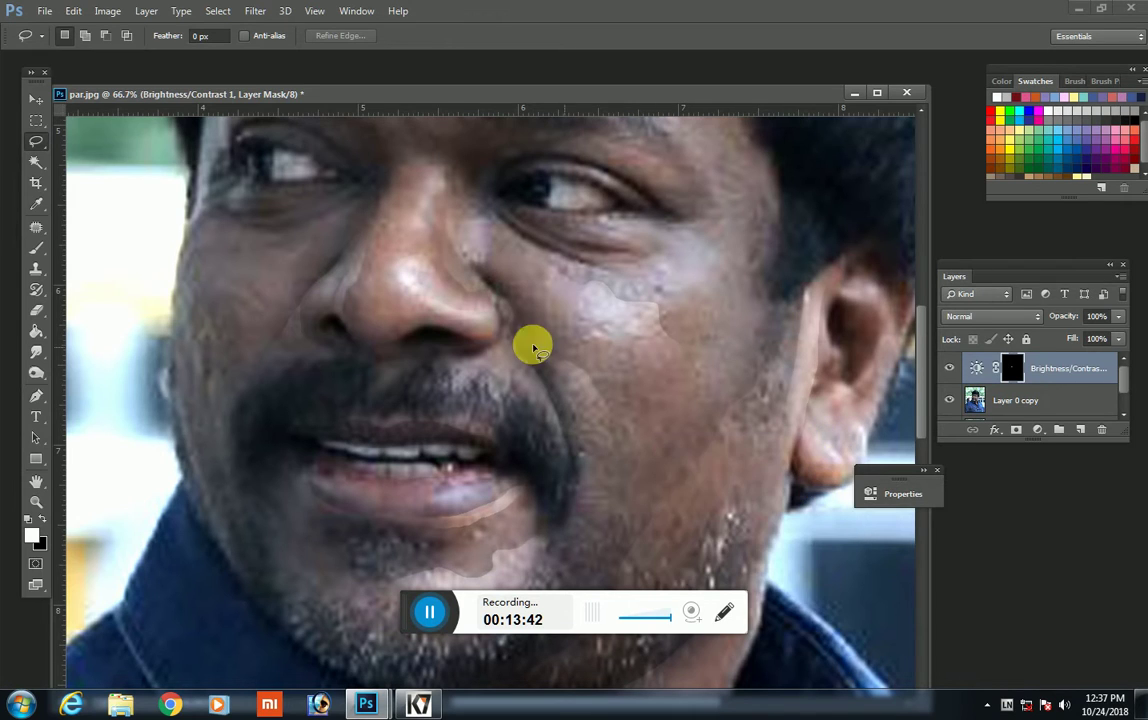
click(36, 310)
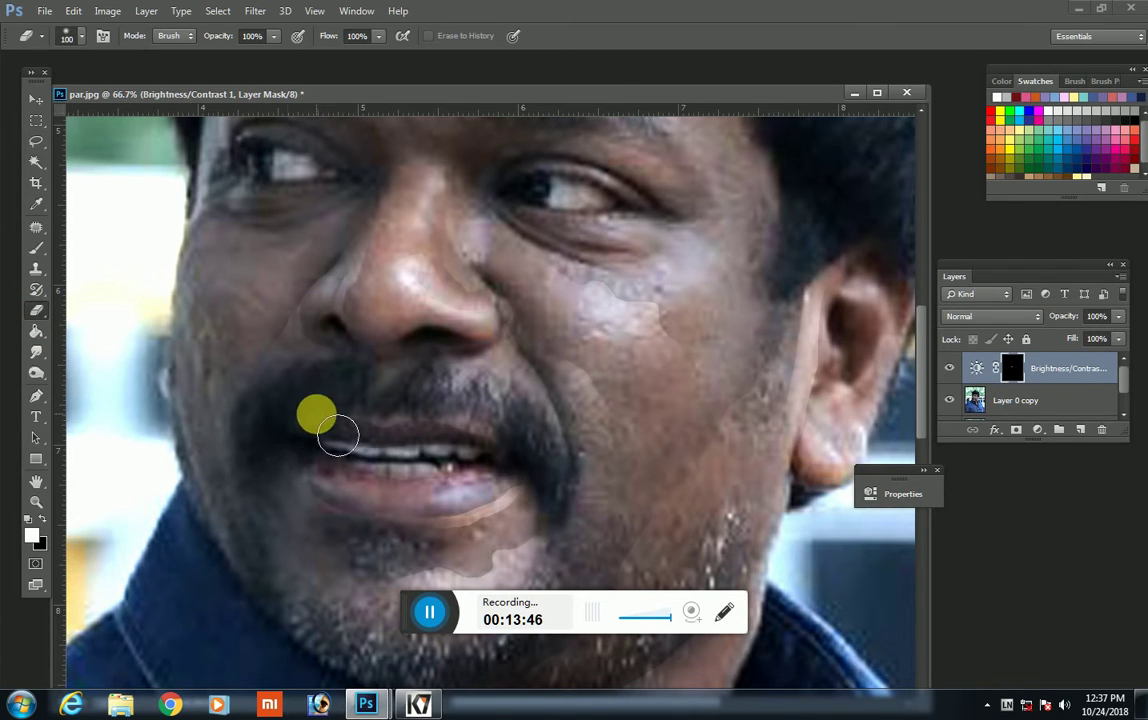
key(ctrl+alt+z)
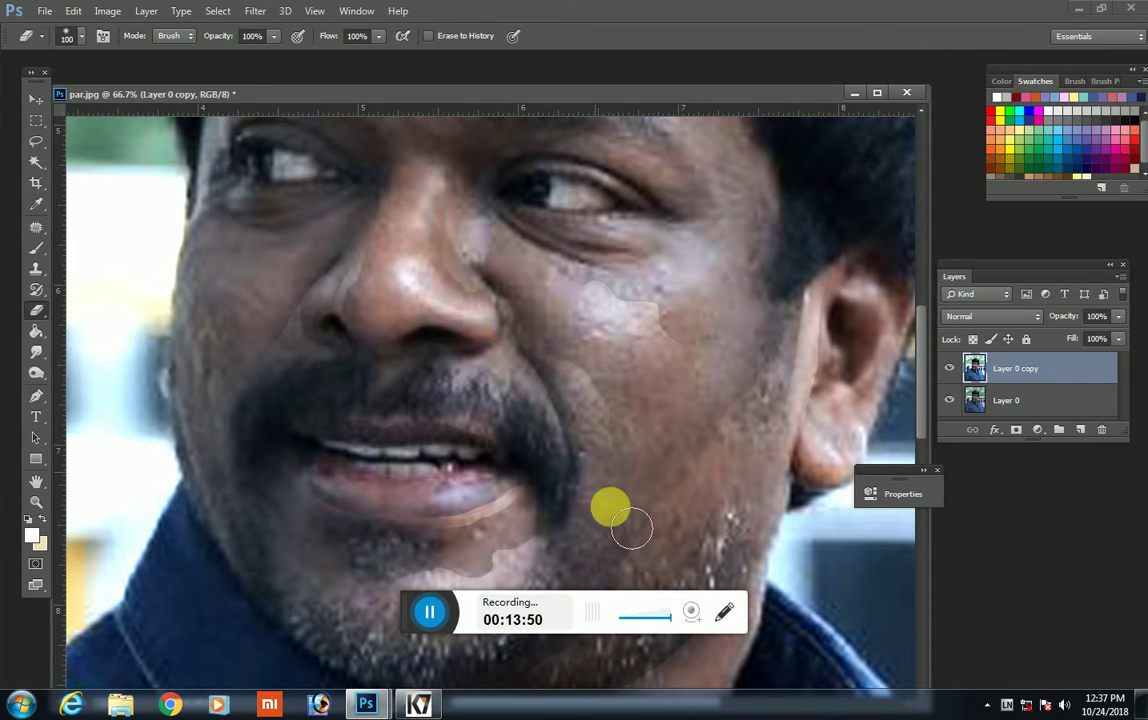
Step: Add a Brightness/Contrast adjustment to a lassoed neck area with contrast 31 and brightness 24
click(36, 150)
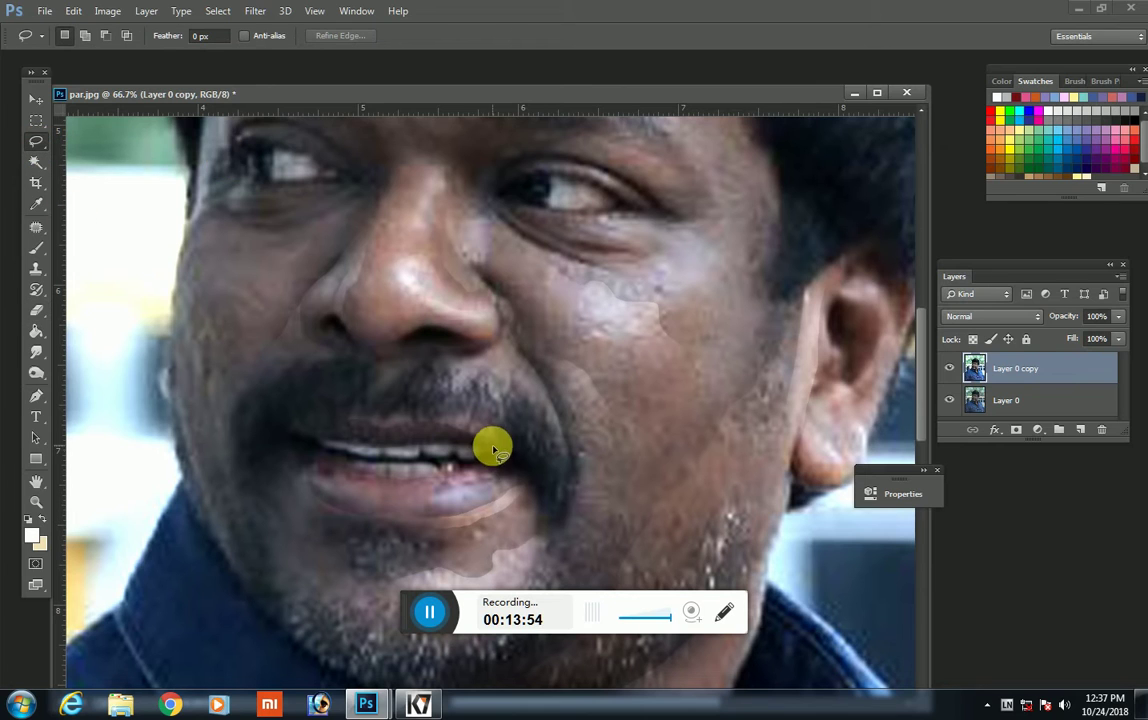
scroll(519, 433, down, 3)
scroll(519, 433, down, 2)
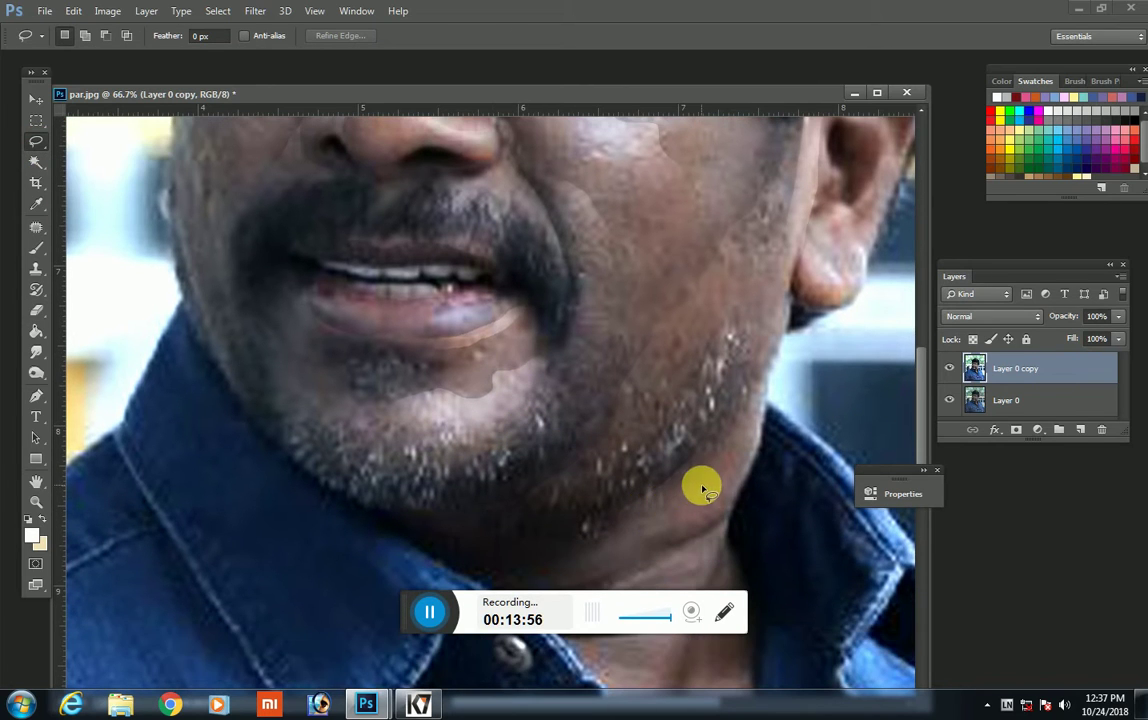
mouse_move(722, 518)
mouse_down()
mouse_move(527, 612)
mouse_move(502, 497)
mouse_move(715, 448)
mouse_move(740, 470)
mouse_up()
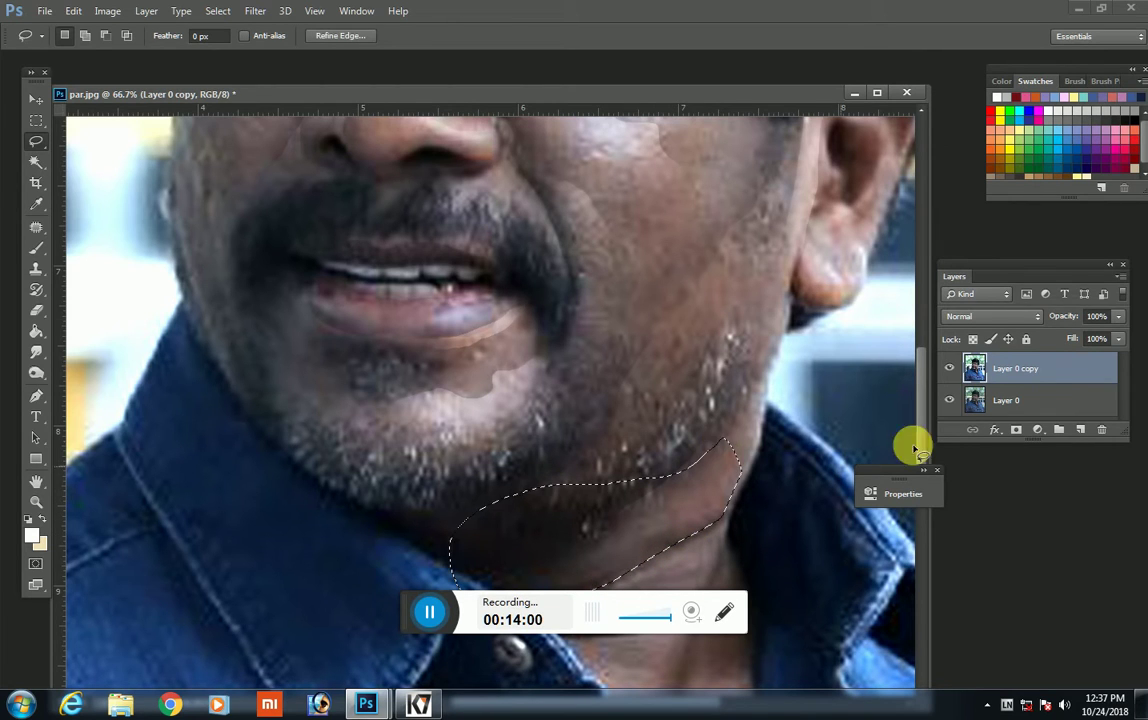
click(1037, 429)
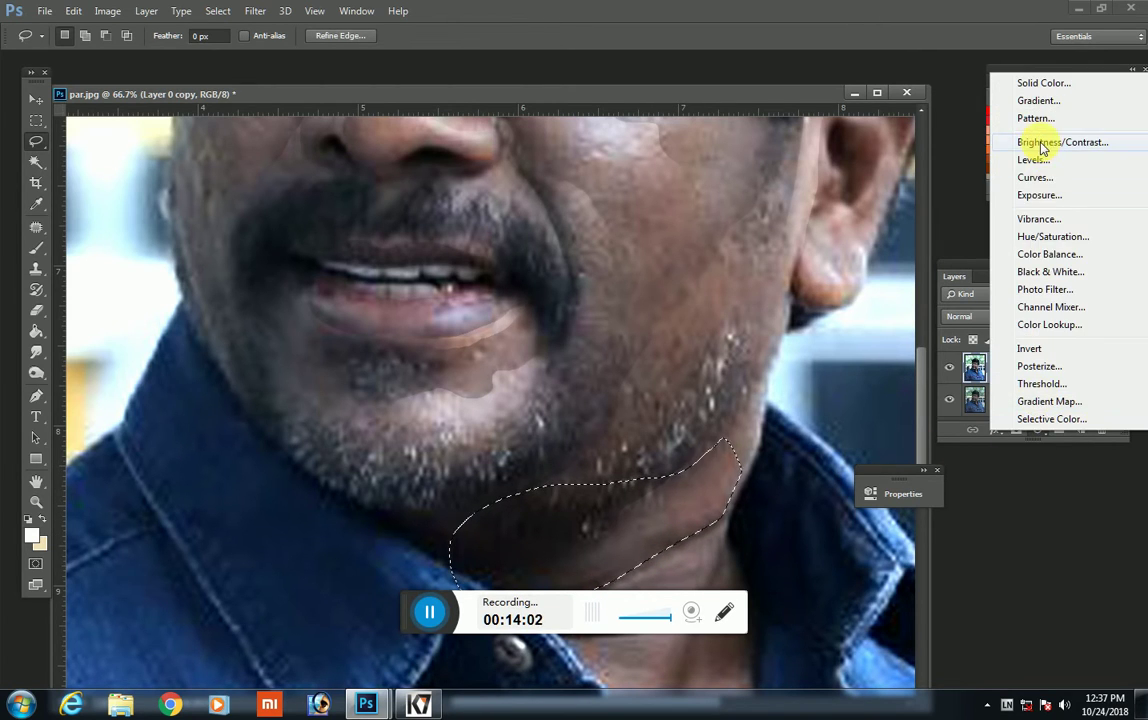
click(968, 141)
drag(749, 535, 721, 536)
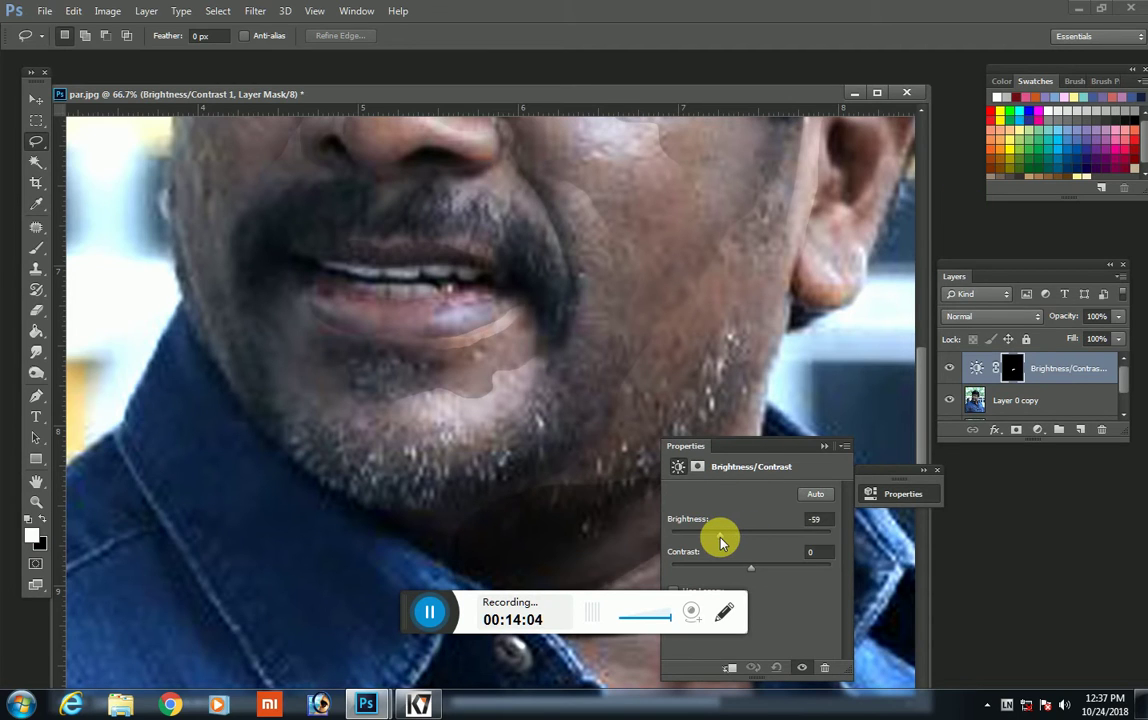
drag(764, 445, 913, 460)
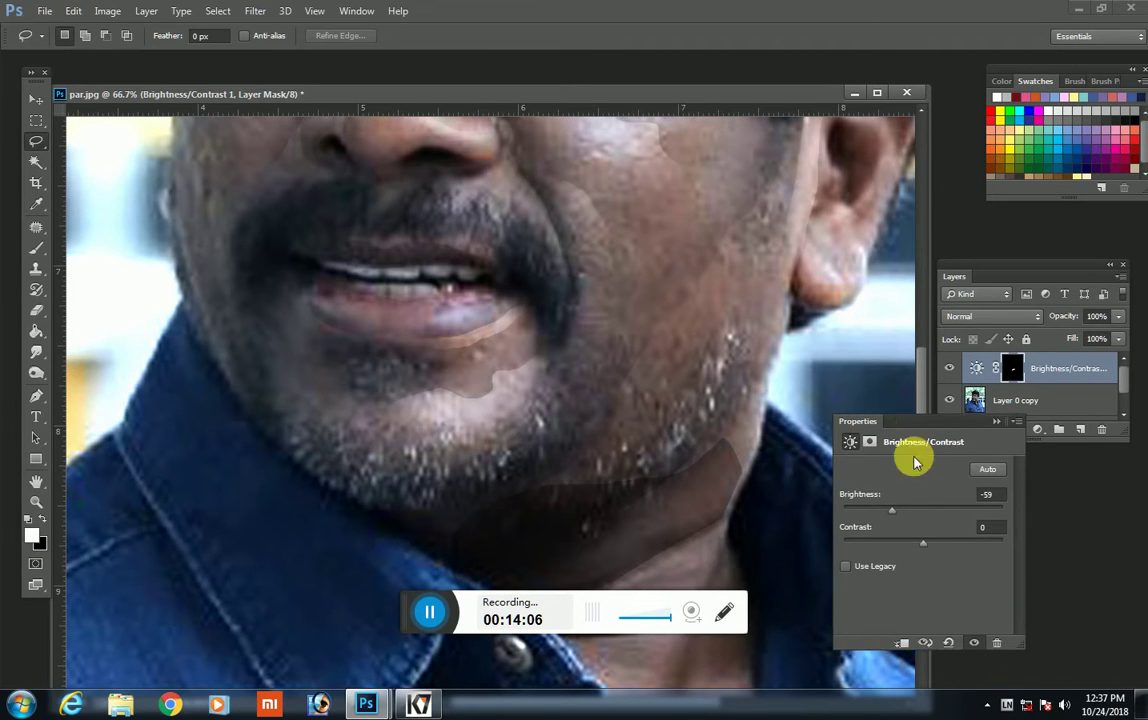
drag(927, 548, 948, 543)
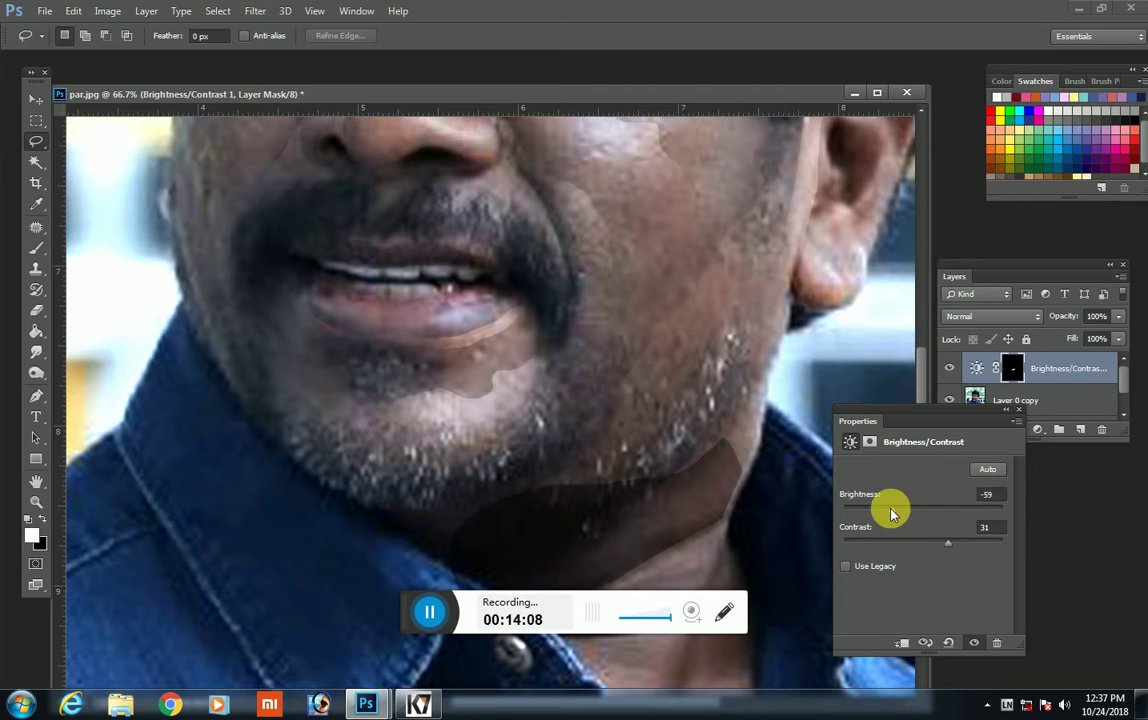
drag(893, 510, 938, 510)
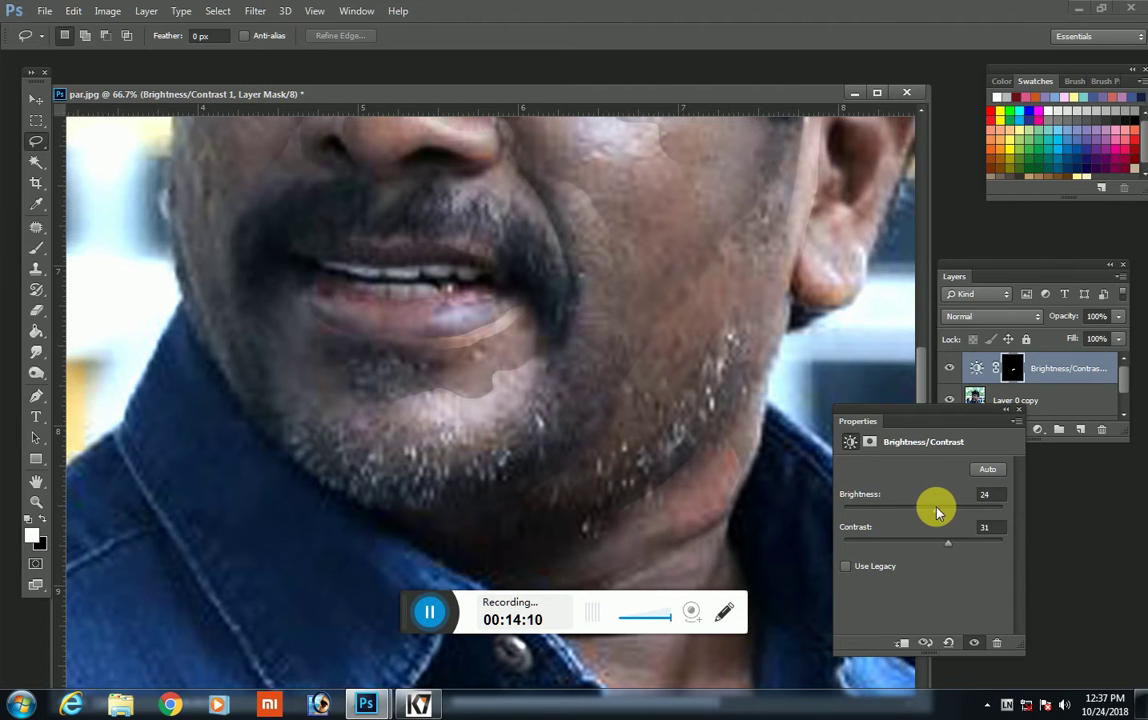
click(1012, 416)
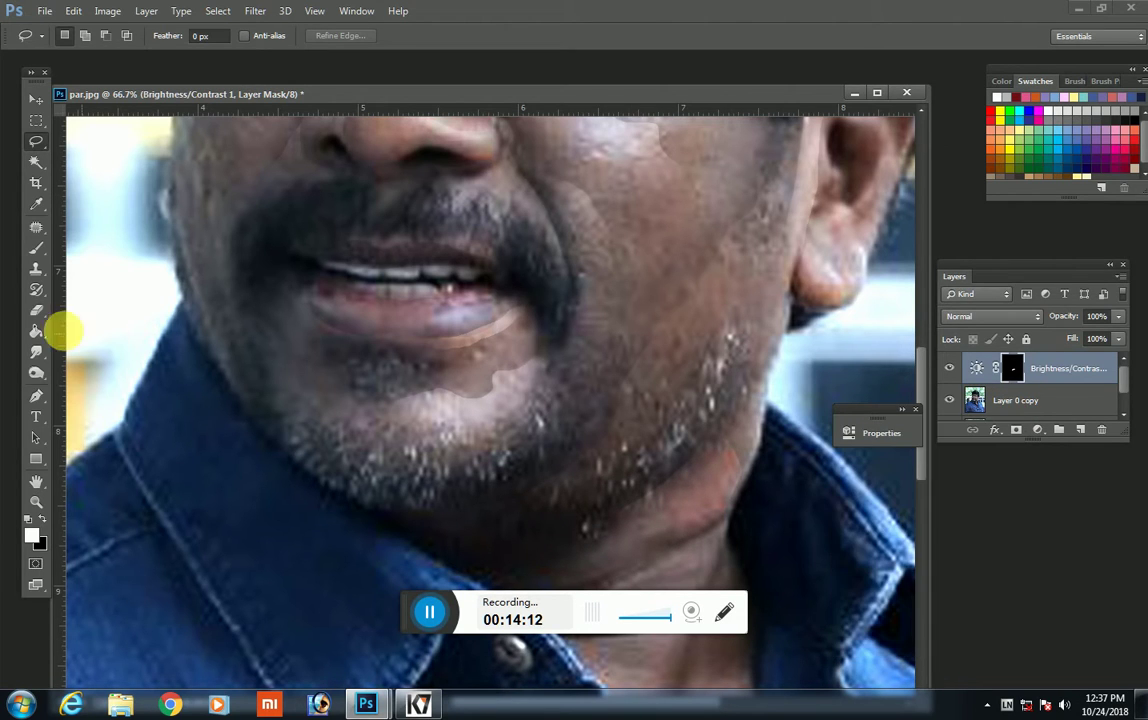
Step: Erase the neck adjustment along the jaw with a size-250 eraser, then remove it
click(36, 310)
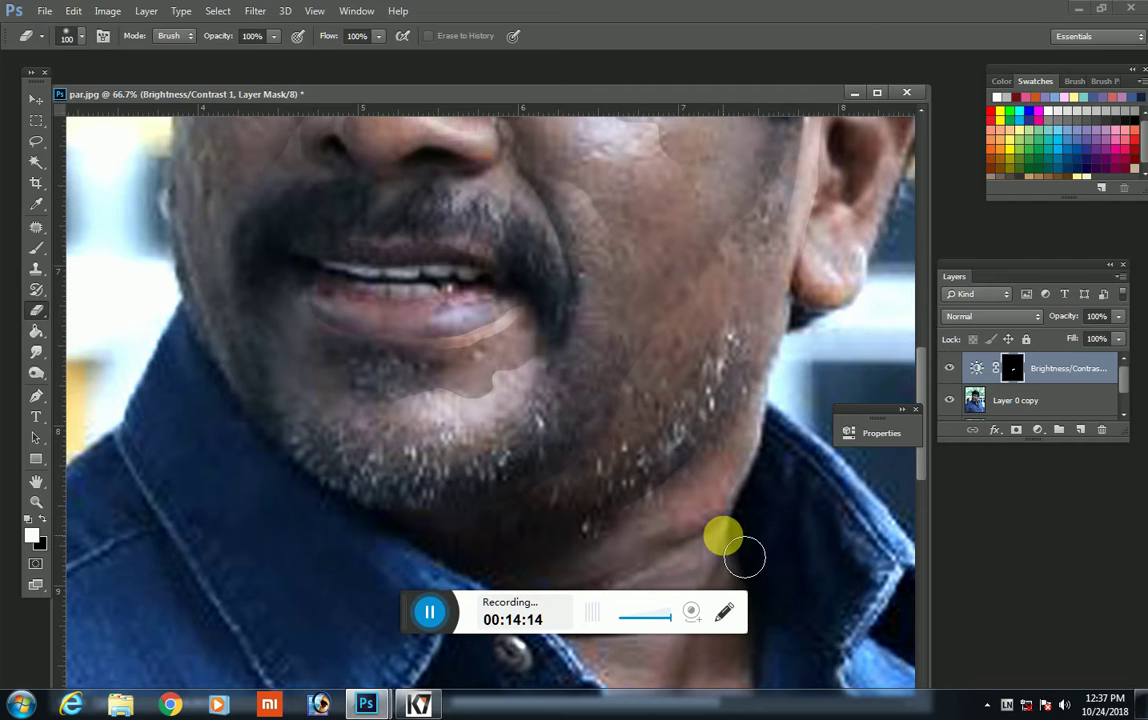
key(bracketright)
key(bracketright)
key(bracketright)
drag(627, 545, 447, 590)
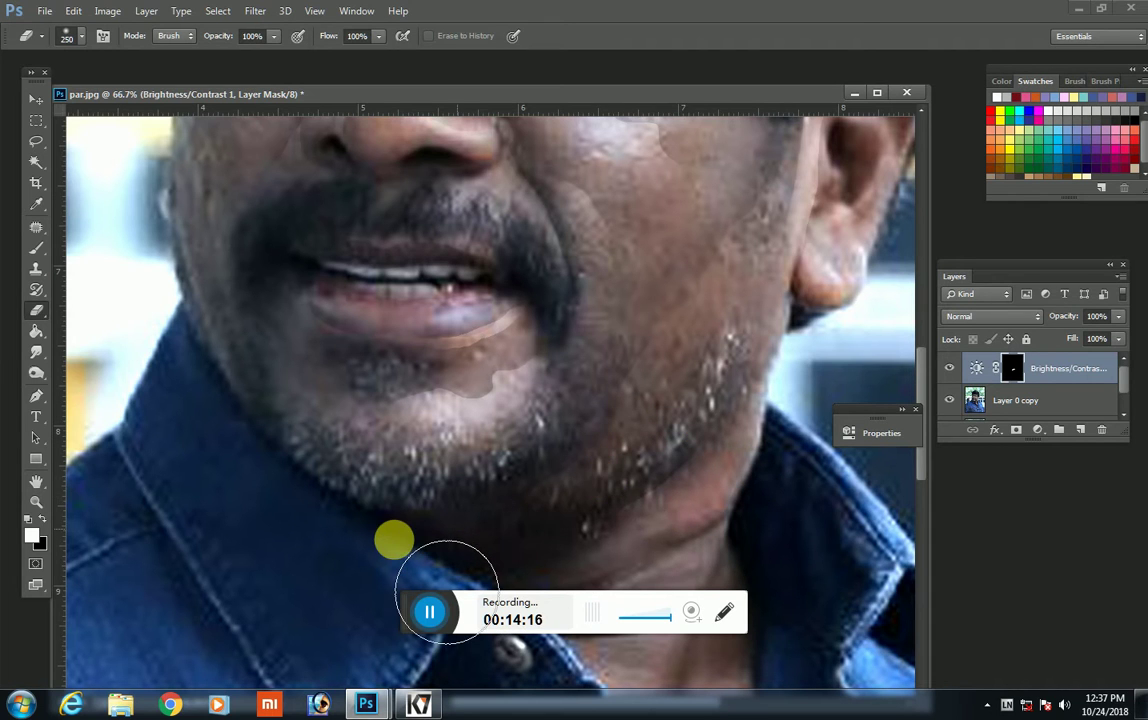
key(Delete)
key(ctrl+minus)
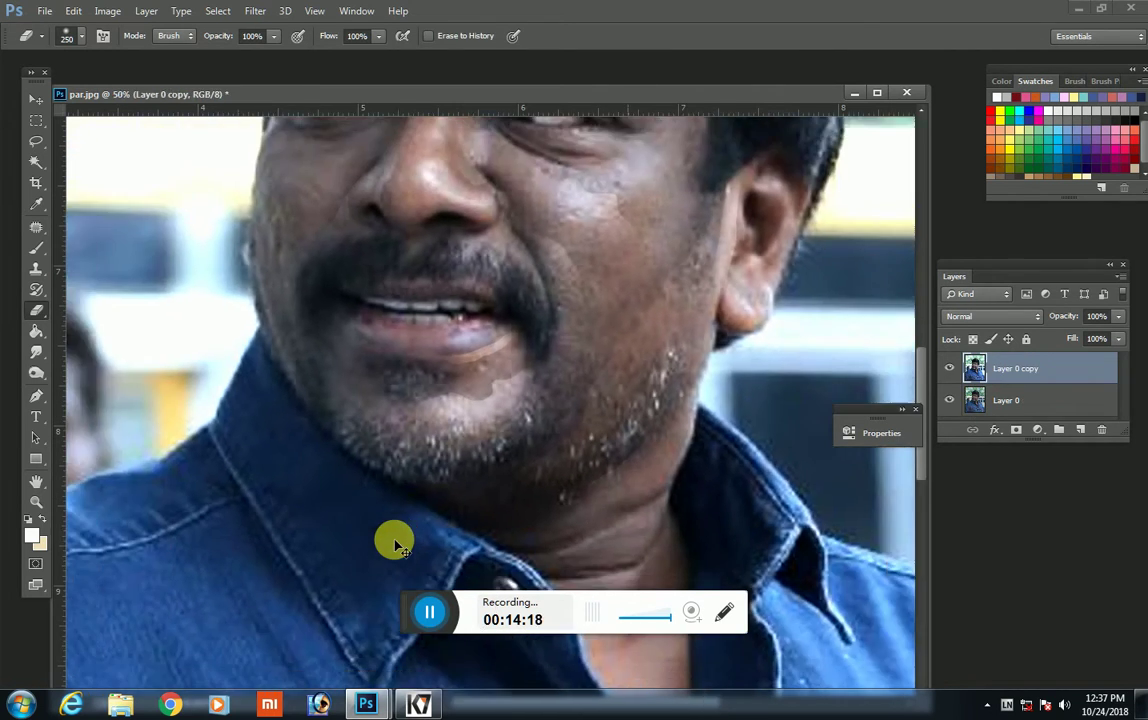
key(ctrl+minus)
scroll(550, 350, up, 4)
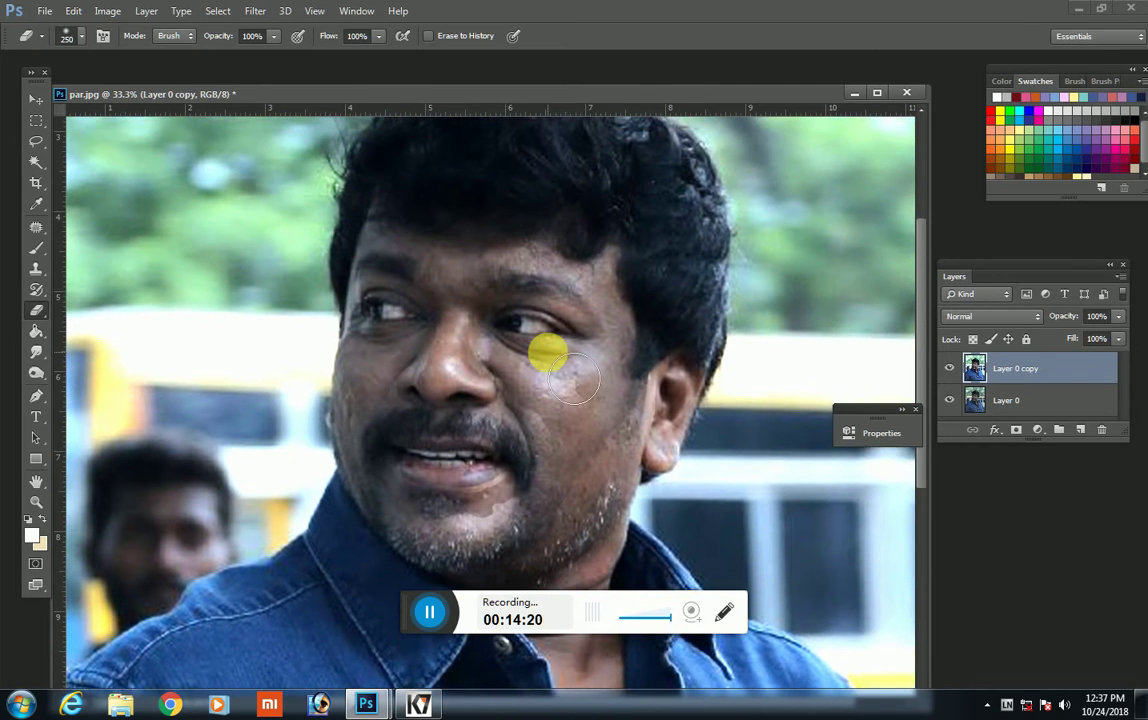
scroll(620, 460, down, 2)
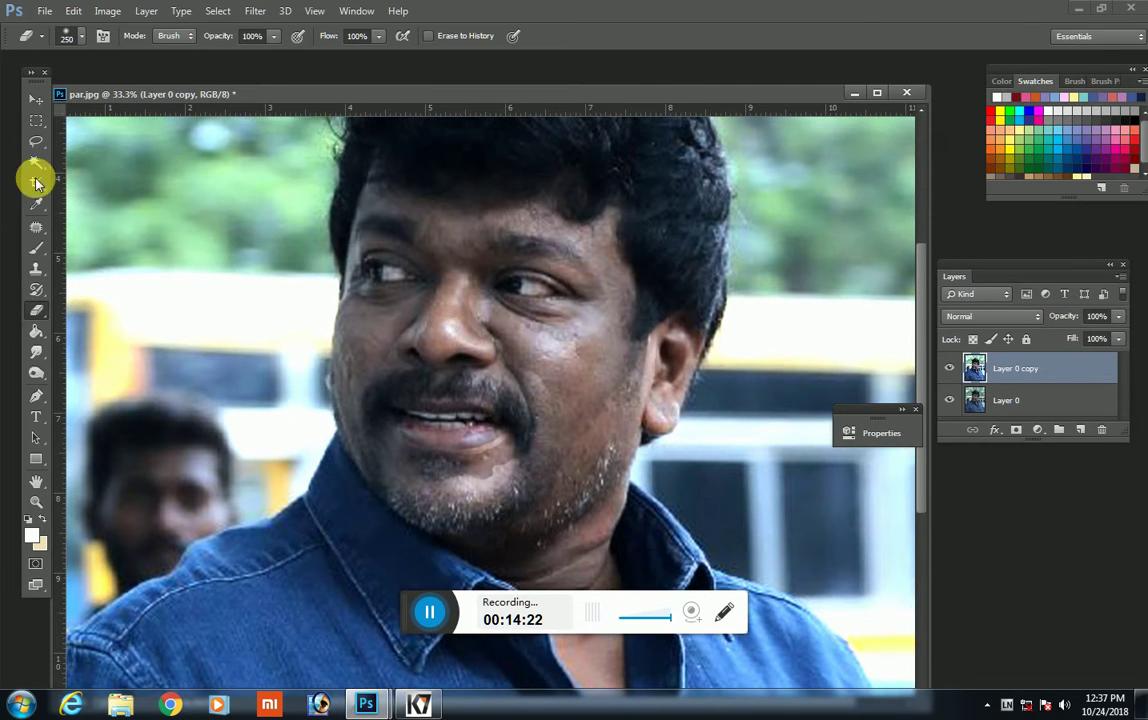
Step: Darken the lassoed right eye and eyebrow with Brightness/Contrast, contrast 35
click(36, 141)
scroll(182, 236, up, 1)
key(ctrl+plus)
key(ctrl+plus)
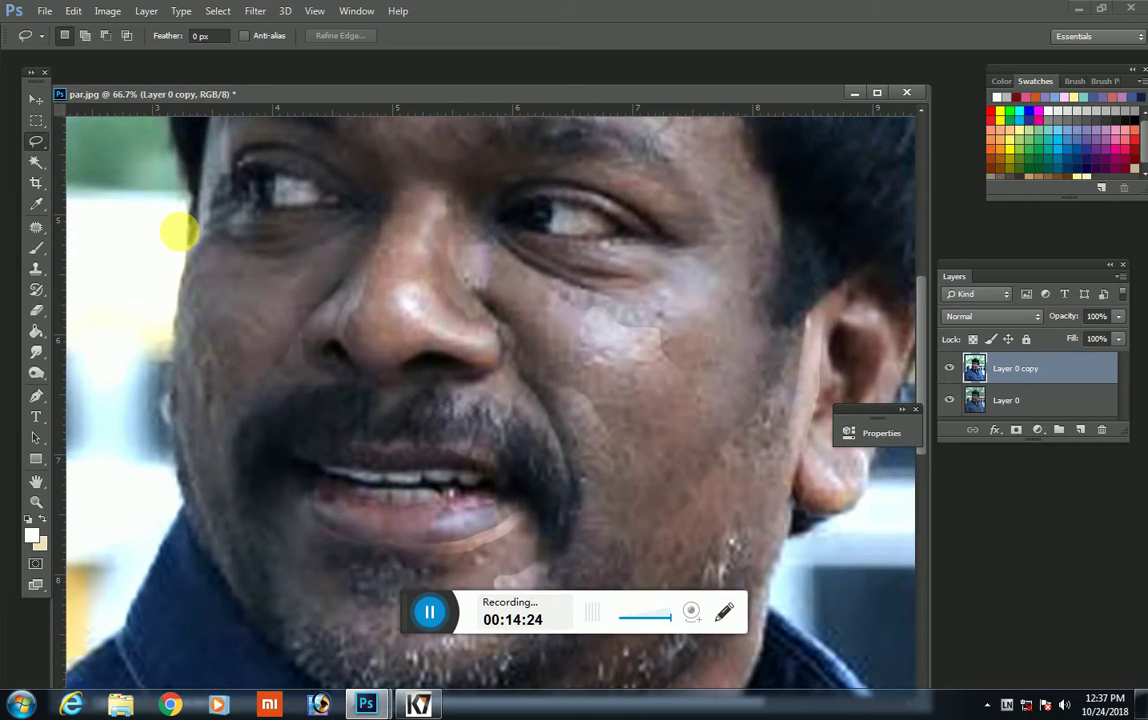
drag(520, 307, 570, 437)
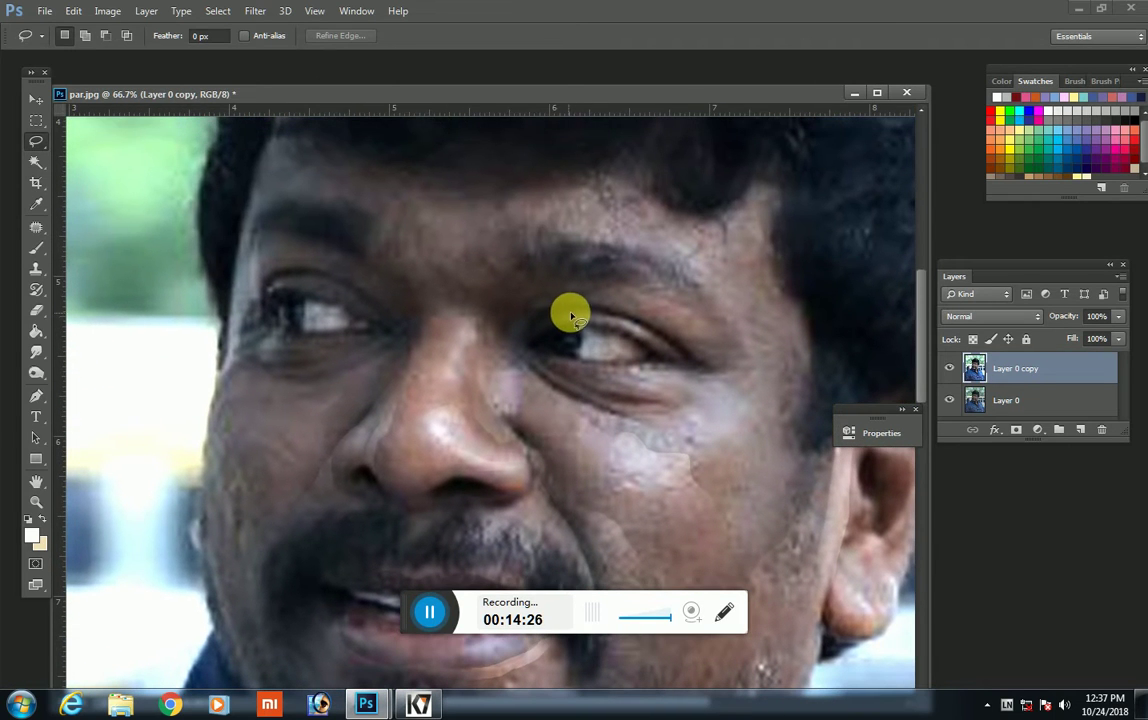
mouse_move(579, 314)
mouse_down()
mouse_move(524, 318)
mouse_move(505, 333)
mouse_move(482, 264)
mouse_move(651, 261)
mouse_move(735, 318)
mouse_move(743, 366)
mouse_move(702, 366)
mouse_move(607, 320)
mouse_move(509, 346)
mouse_up()
click(1037, 429)
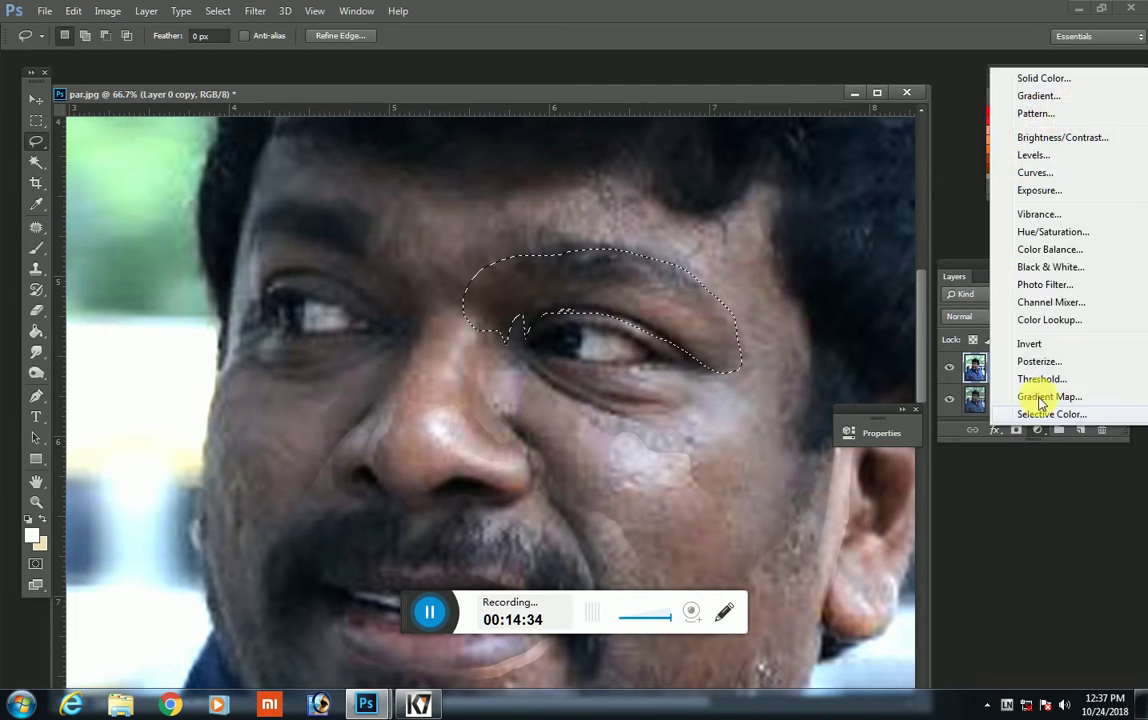
click(1040, 137)
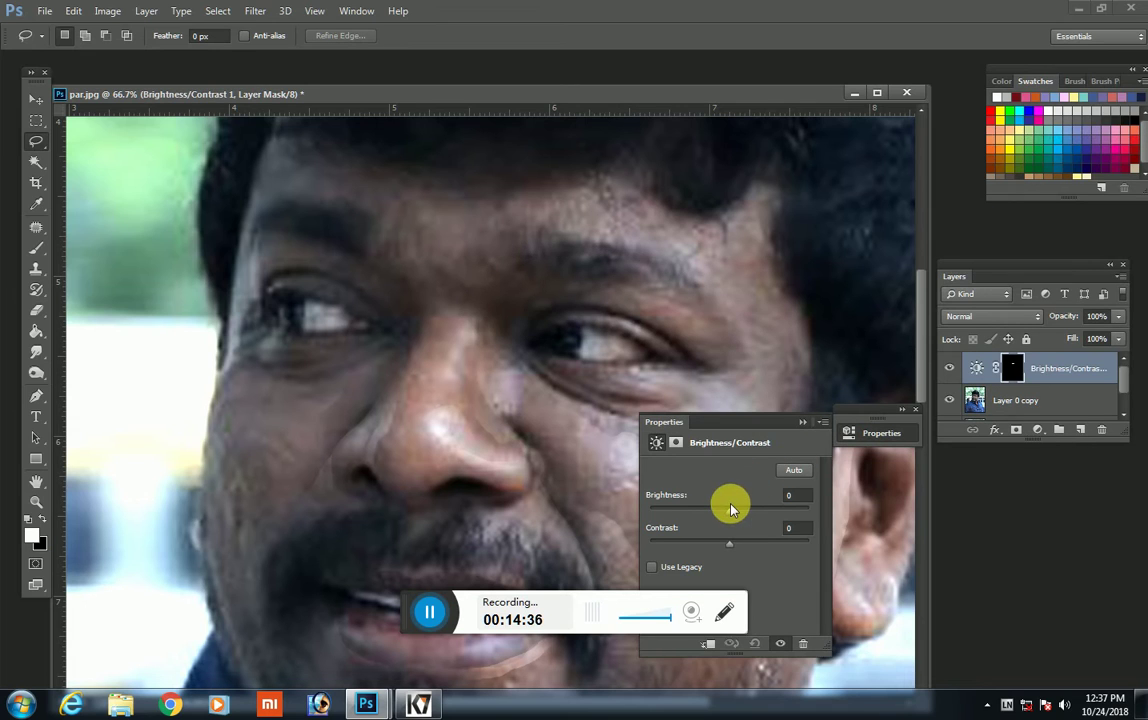
drag(716, 514, 758, 543)
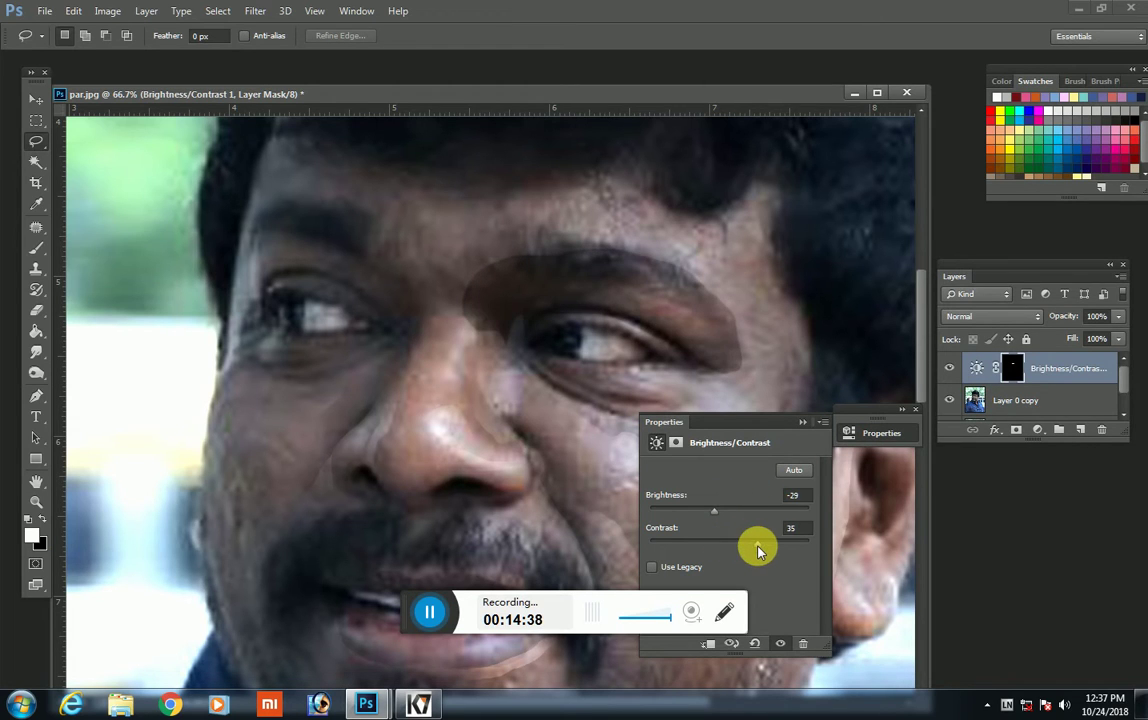
click(802, 427)
Step: Erase the eye adjustment around the right eye and nose, then undo it
click(36, 309)
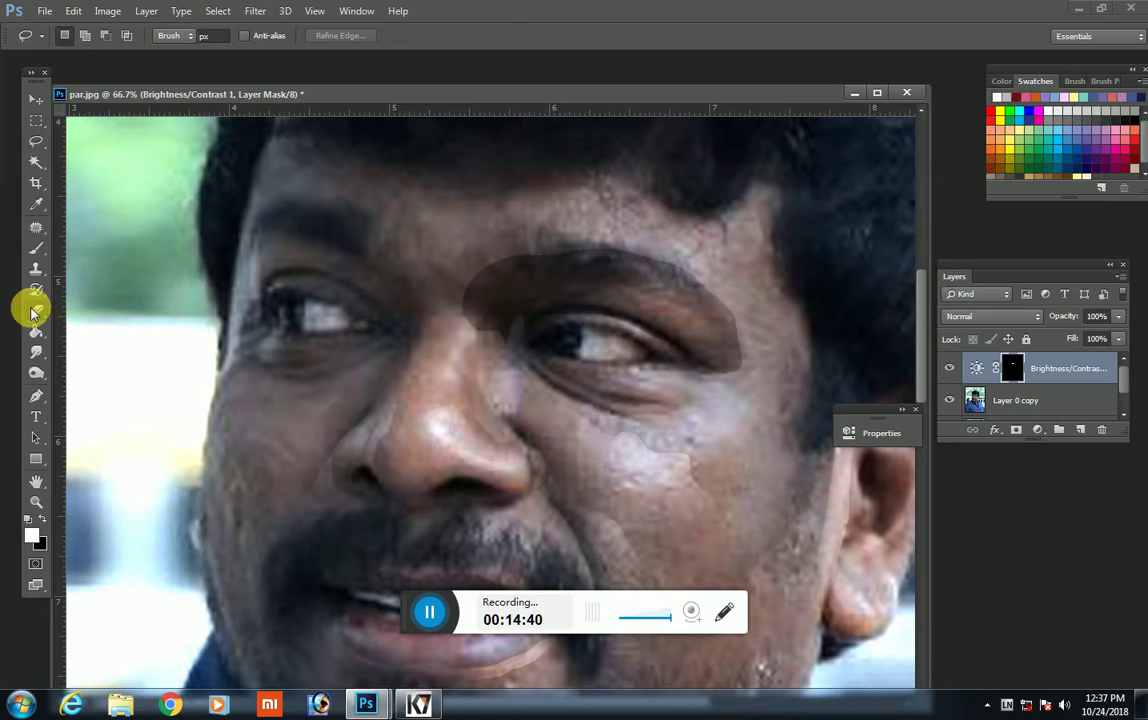
drag(650, 290, 845, 410)
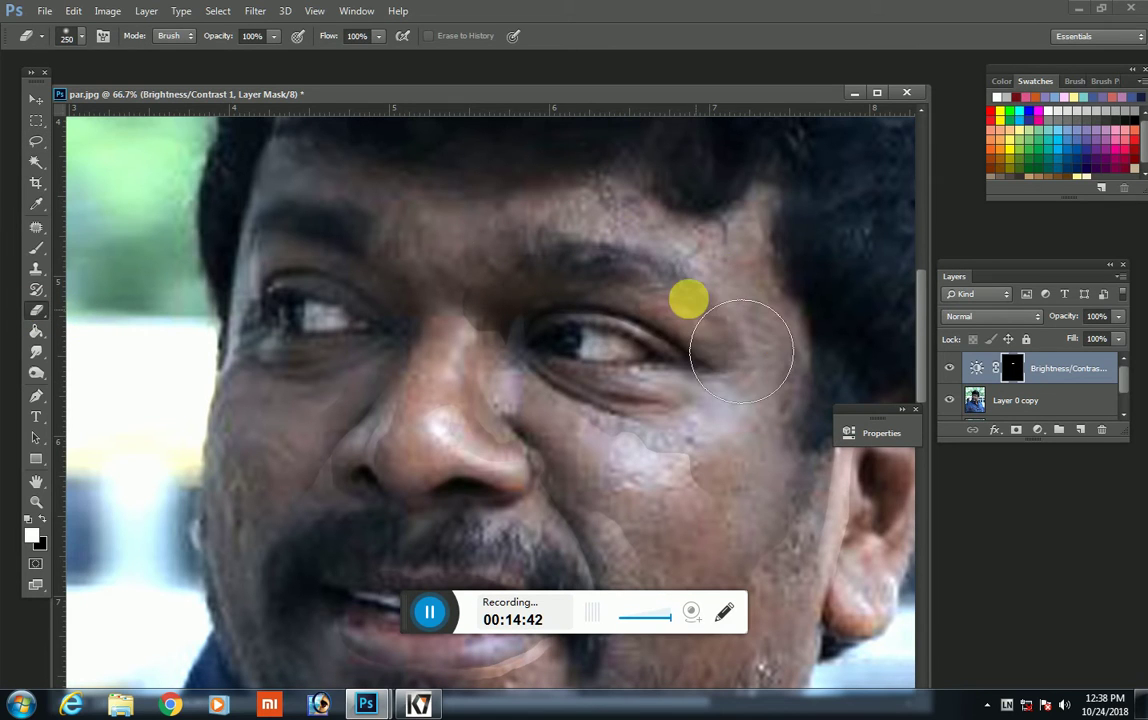
mouse_move(503, 400)
mouse_down()
mouse_move(496, 598)
mouse_move(828, 527)
mouse_up()
key(Delete)
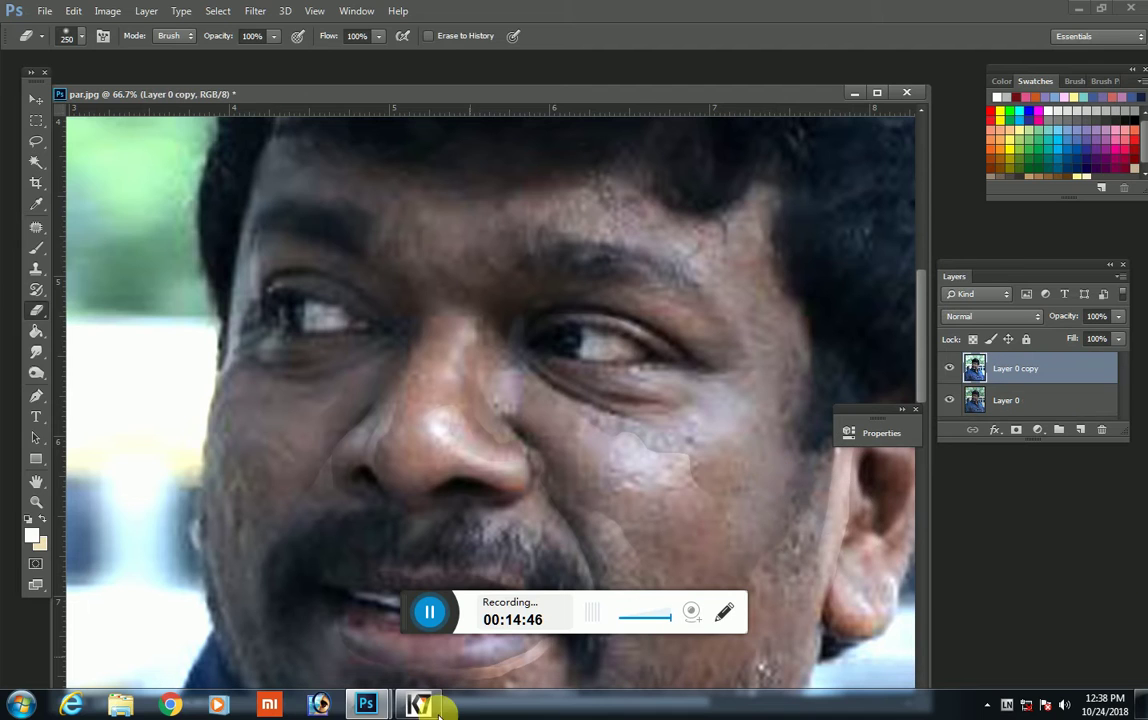
Step: Lasso the left eyebrow and darken it with Brightness/Contrast at brightness -30
click(37, 145)
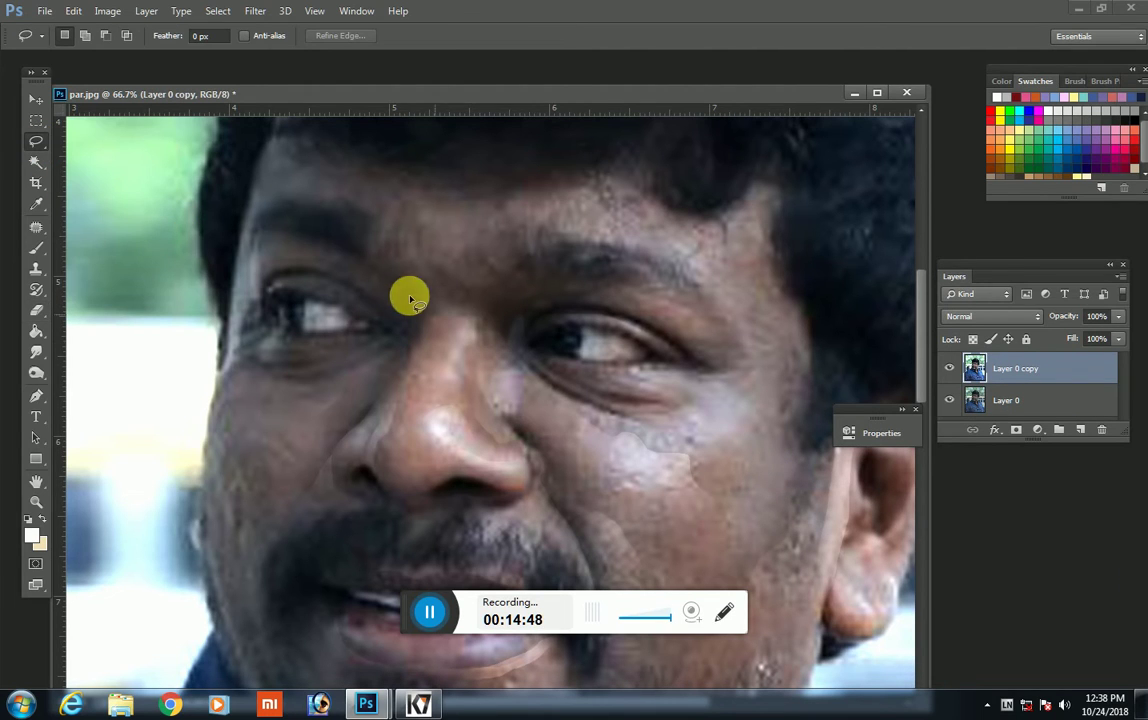
mouse_move(310, 275)
mouse_down()
mouse_move(341, 276)
mouse_move(397, 330)
mouse_move(448, 313)
mouse_up()
mouse_move(438, 253)
mouse_down()
mouse_move(366, 197)
mouse_move(283, 211)
mouse_up()
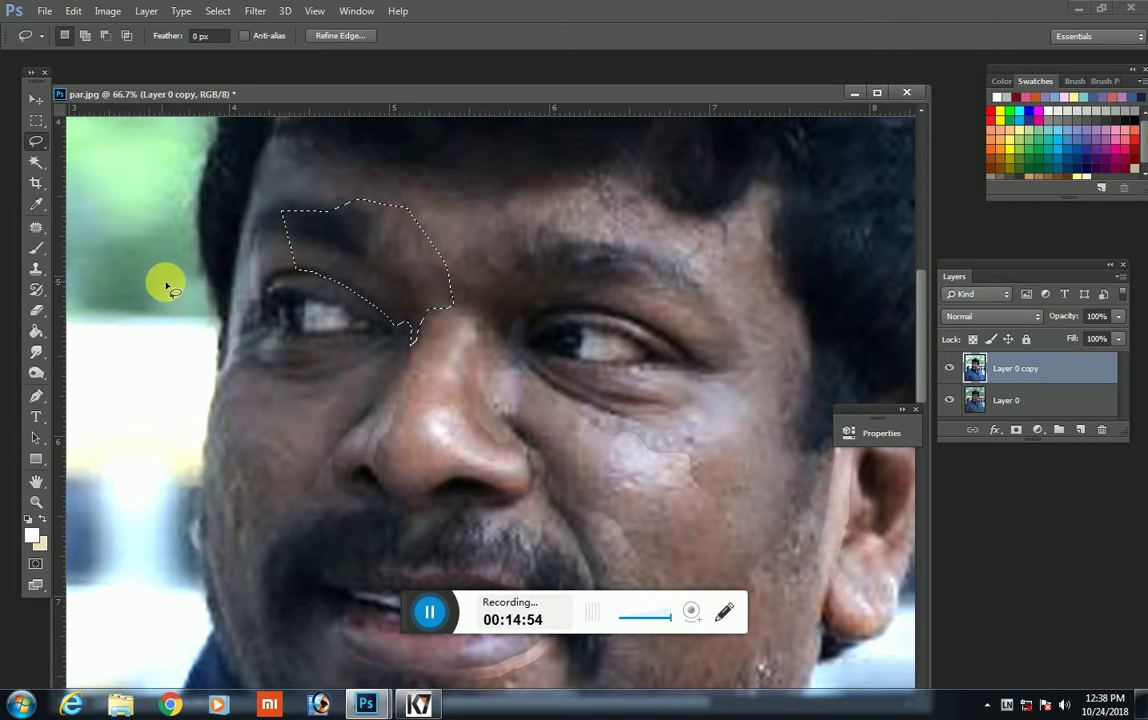
click(1035, 428)
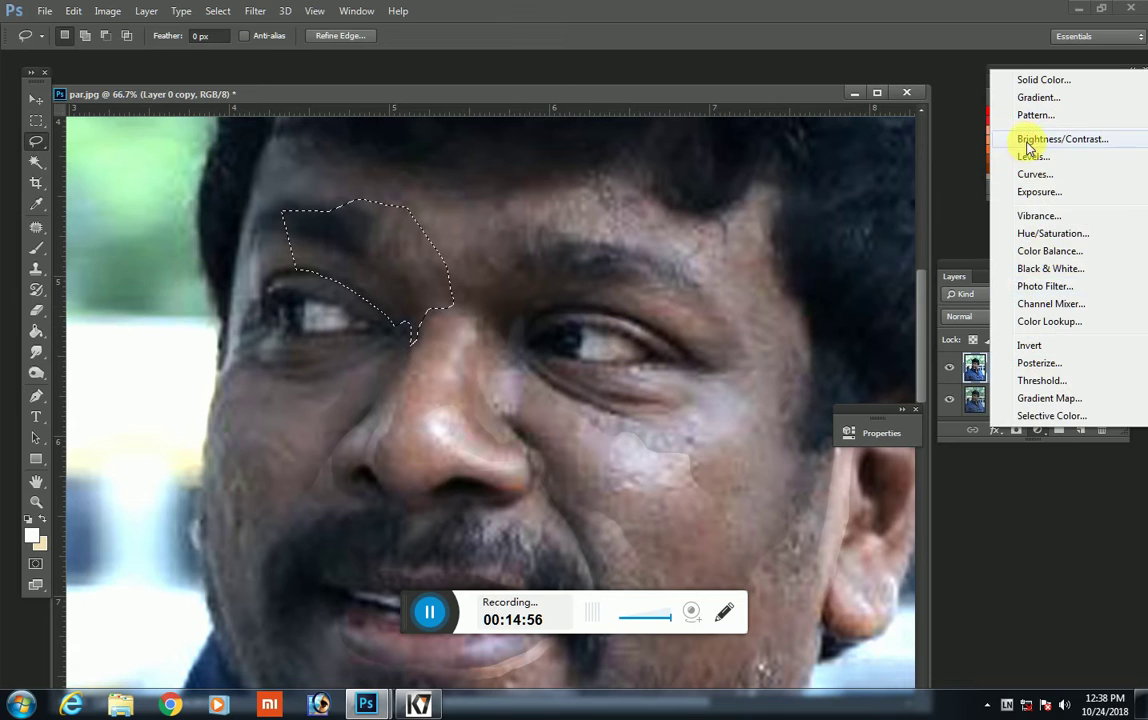
click(1033, 150)
drag(720, 521, 712, 520)
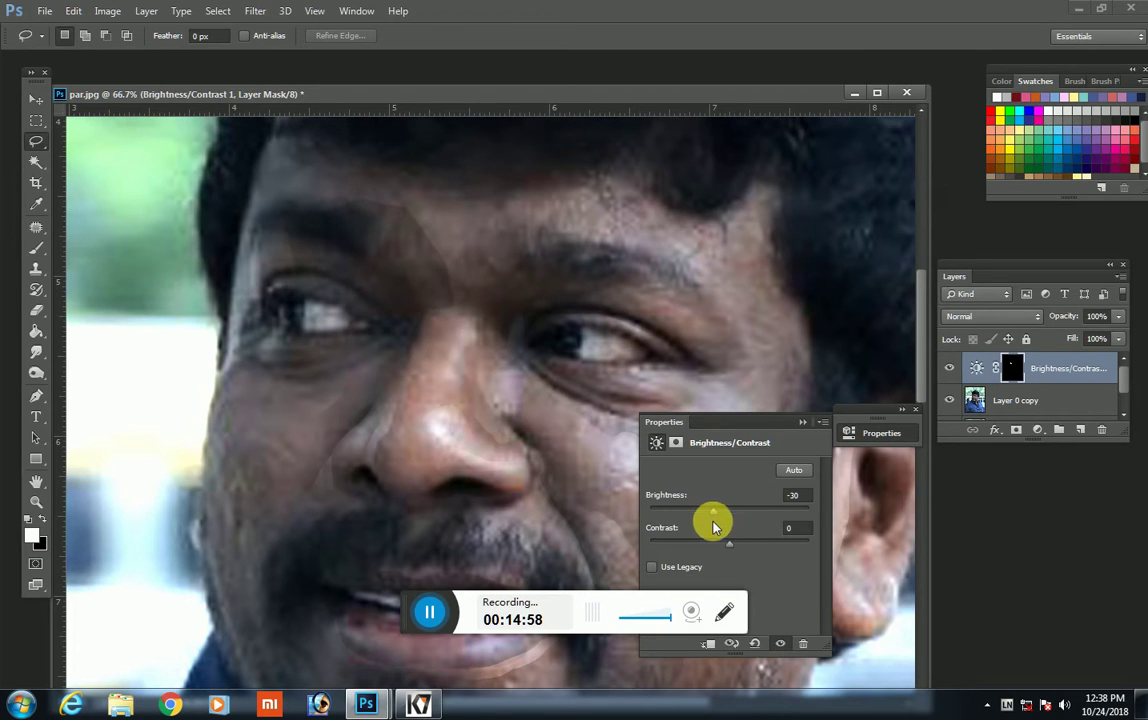
Step: Extend the darkening from the nose toward the forehead and merge it into Layer 0 copy
click(802, 422)
click(38, 311)
mouse_move(525, 372)
mouse_down()
mouse_move(276, 252)
mouse_move(351, 366)
mouse_up()
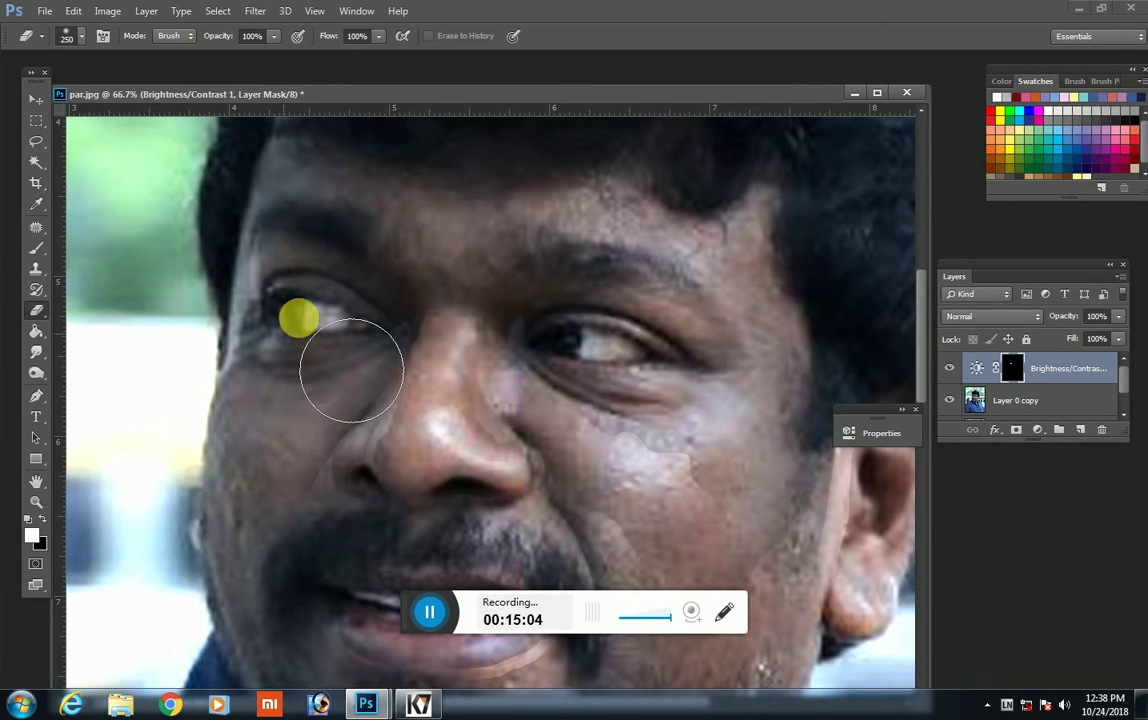
key(Delete)
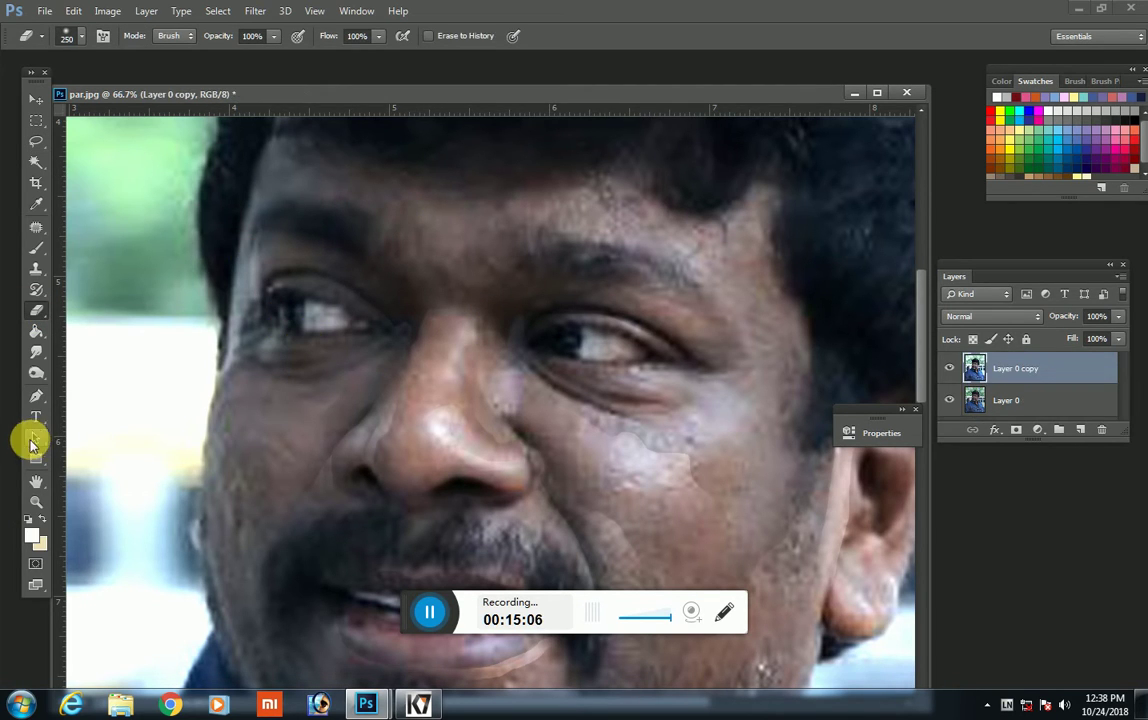
Step: Lasso the eyelids of both the left and right eyes
click(36, 141)
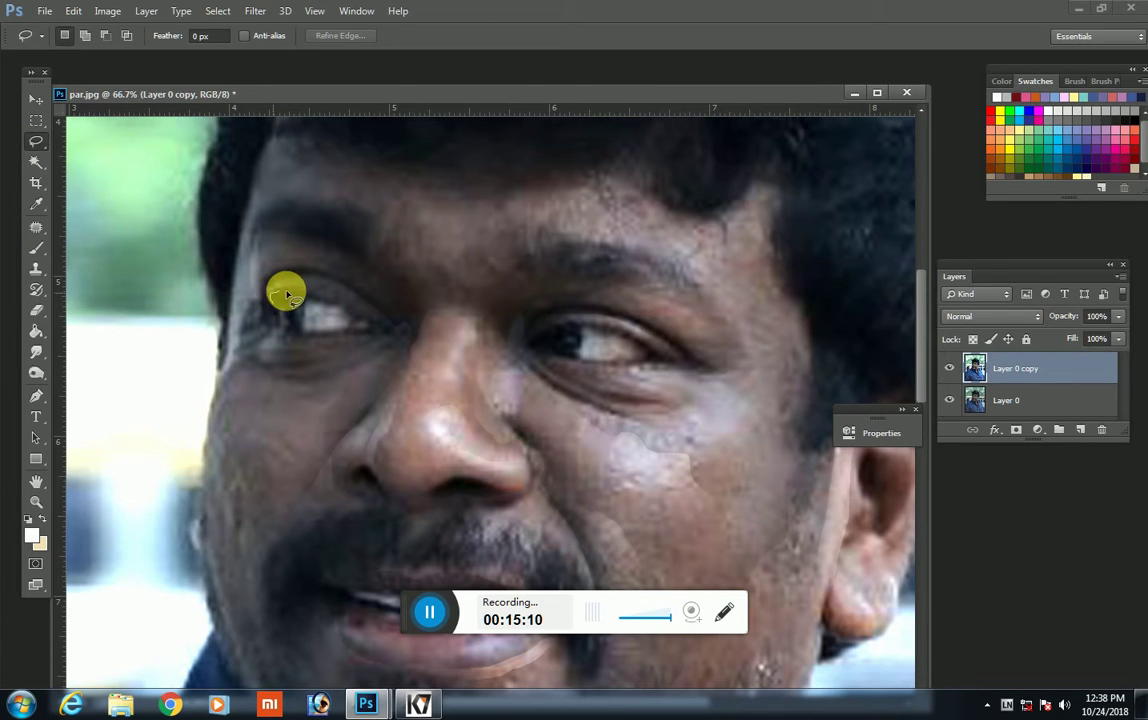
drag(270, 298, 314, 302)
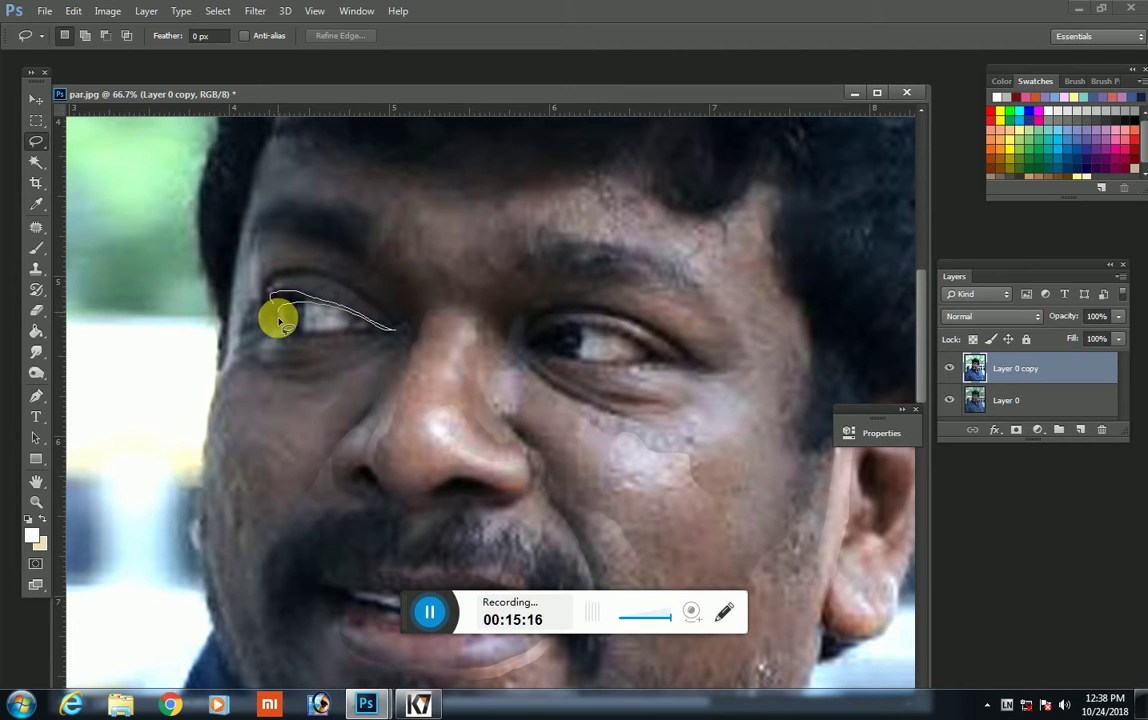
drag(271, 325, 269, 320)
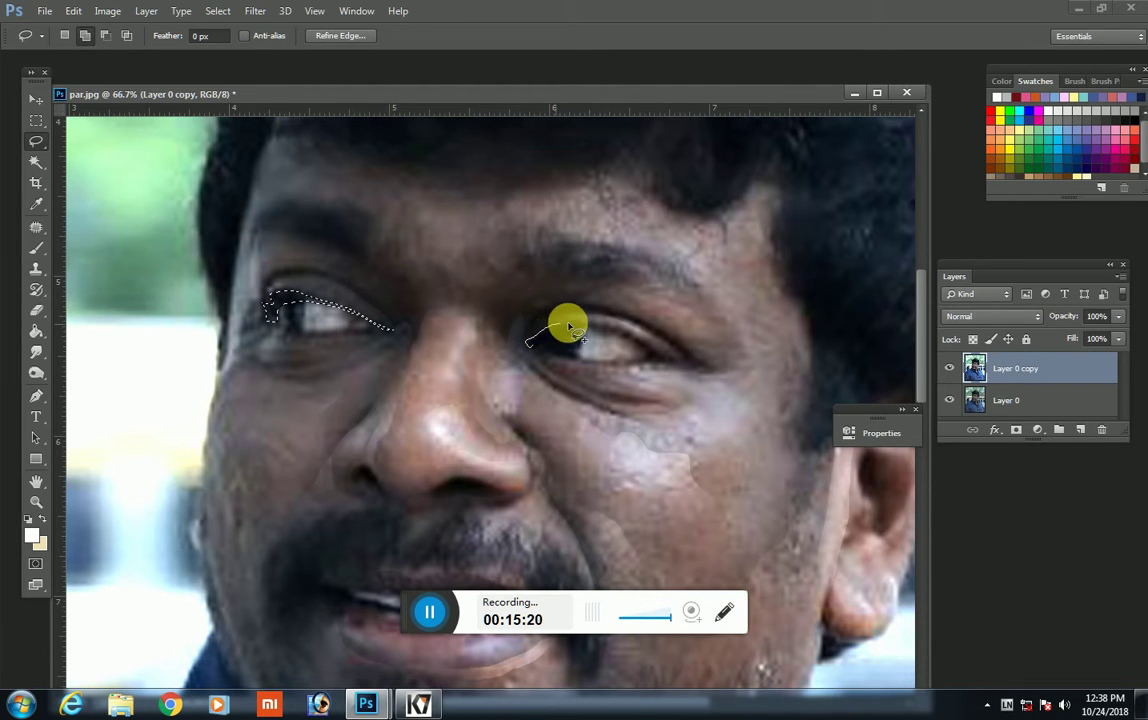
mouse_move(569, 327)
mouse_down()
mouse_move(605, 330)
mouse_move(530, 345)
mouse_up()
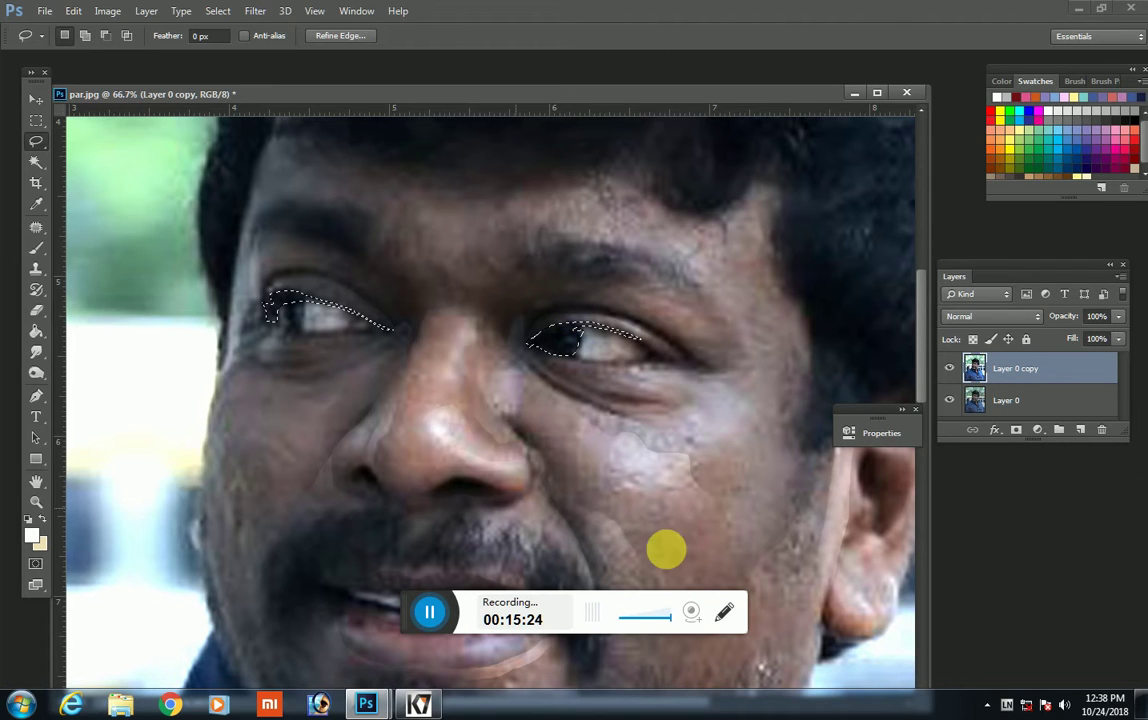
Step: Darken the eyelids with Brightness/Contrast at -76, set the eraser to 90, and merge down
click(1037, 429)
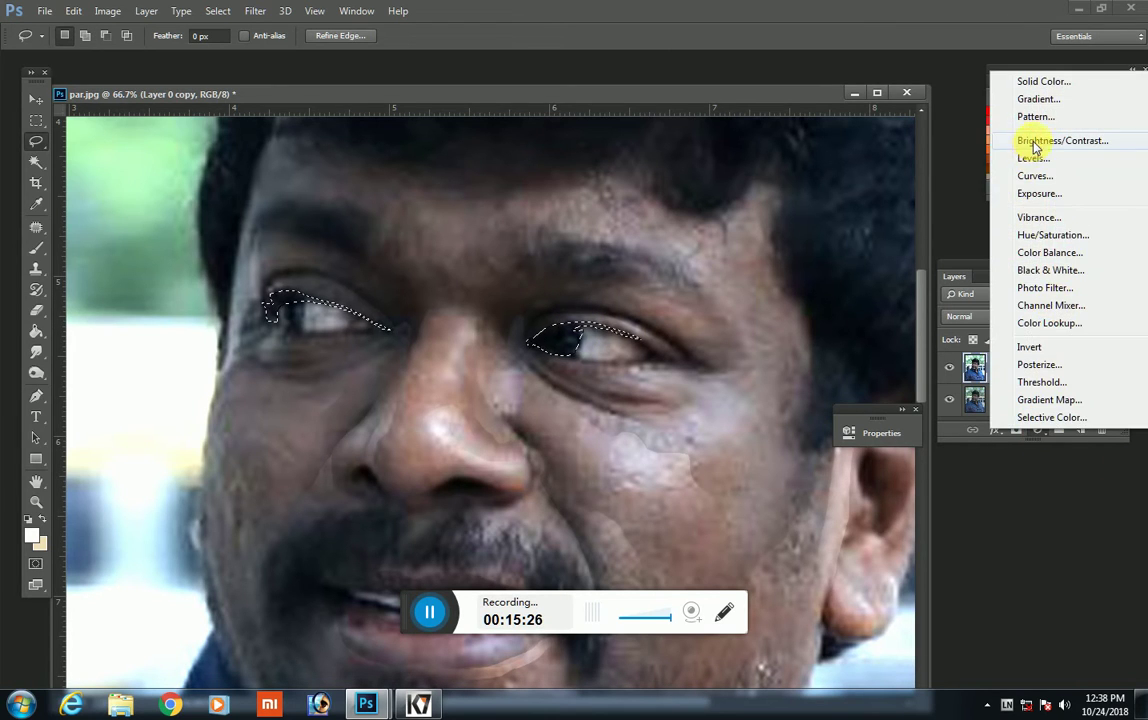
click(1045, 141)
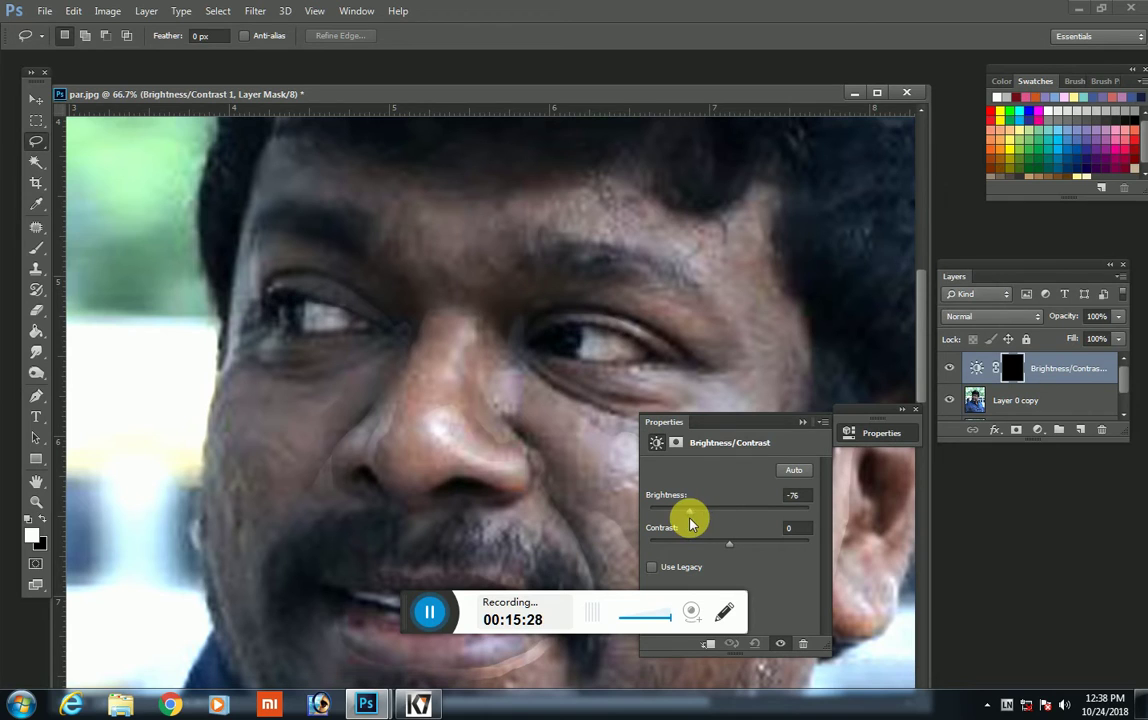
click(805, 428)
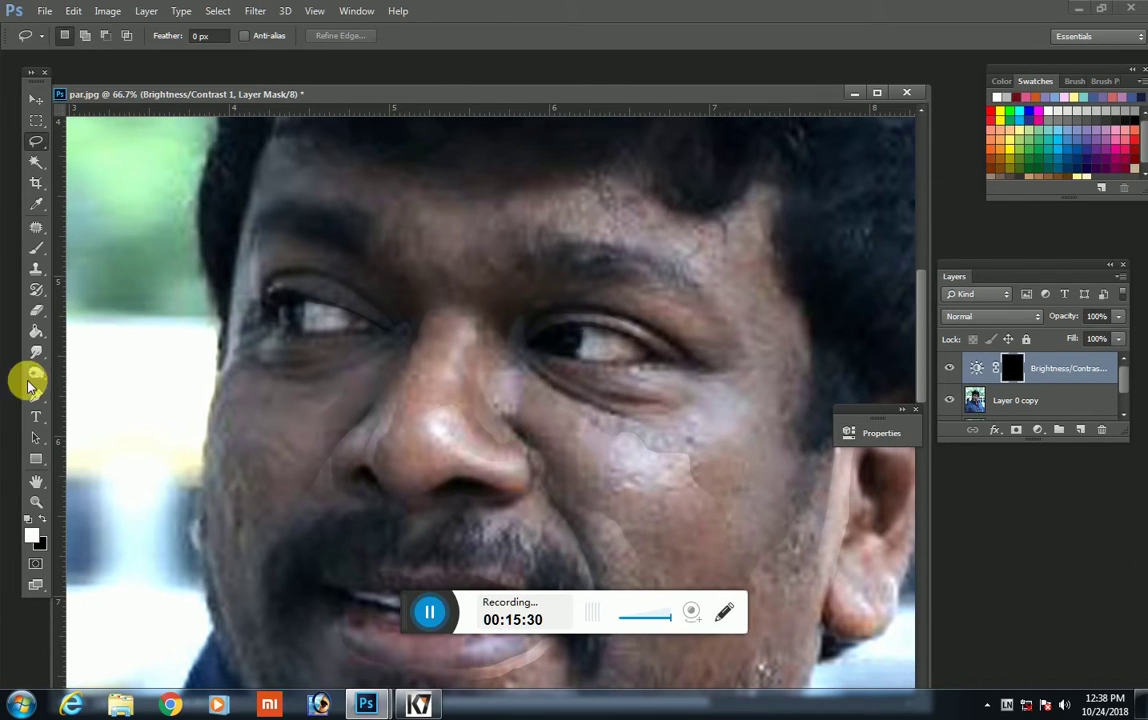
click(36, 310)
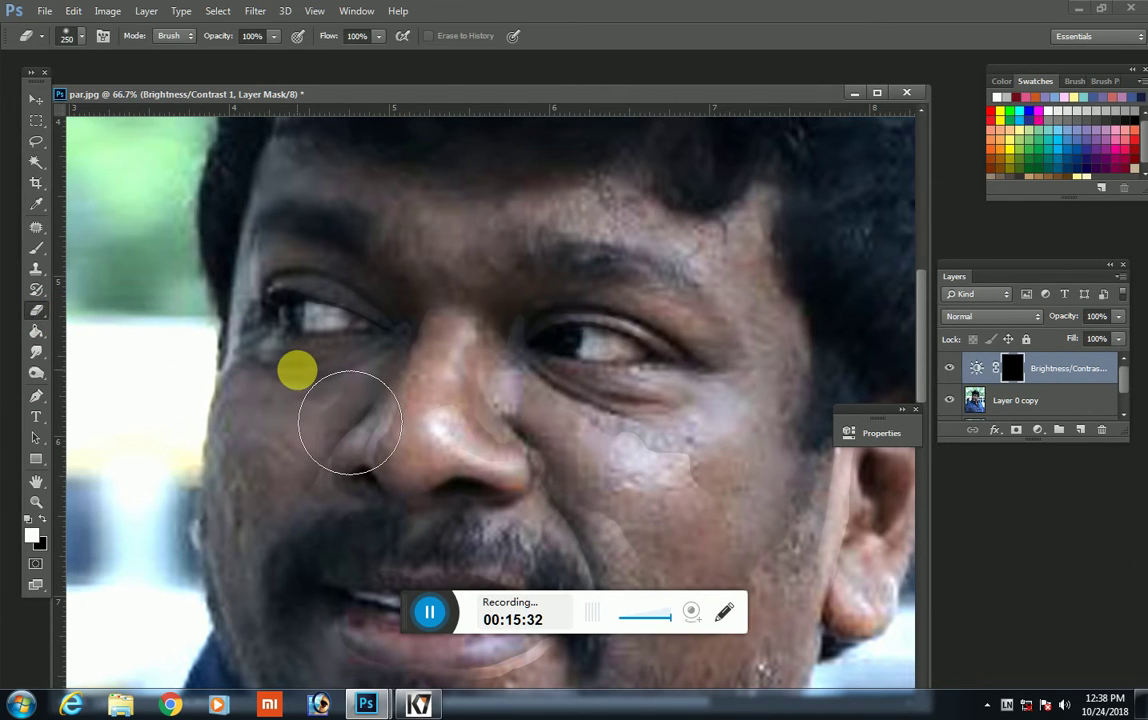
key(bracketleft)
key(bracketleft)
key(bracketleft)
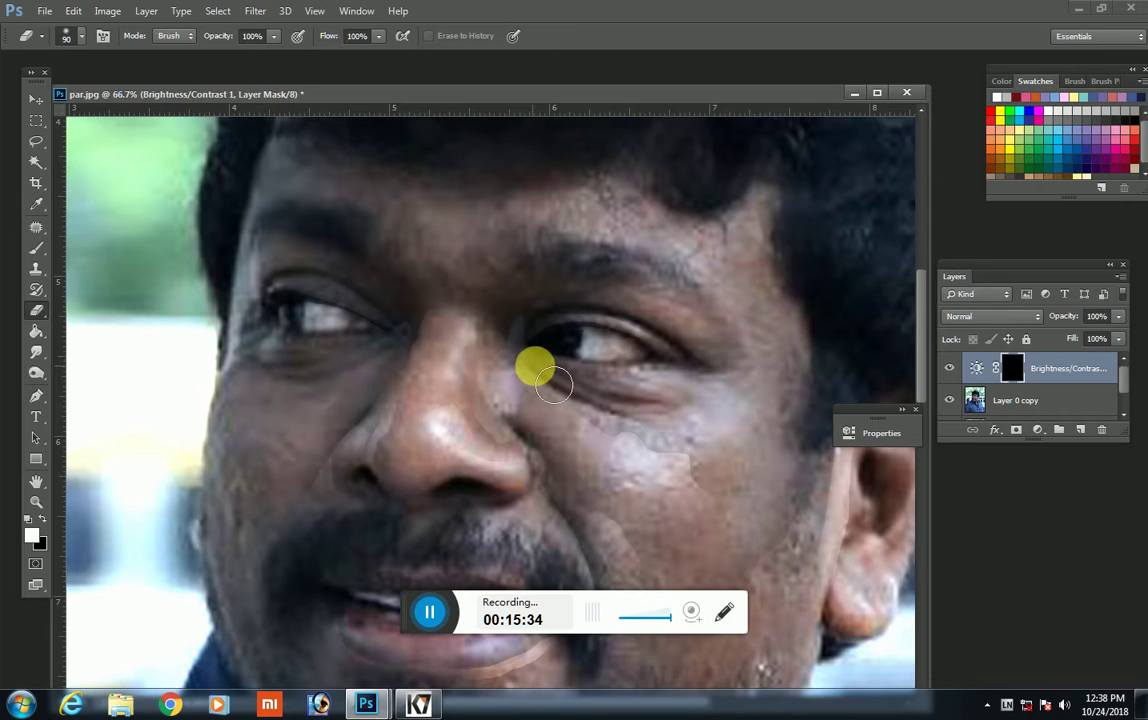
key(Delete)
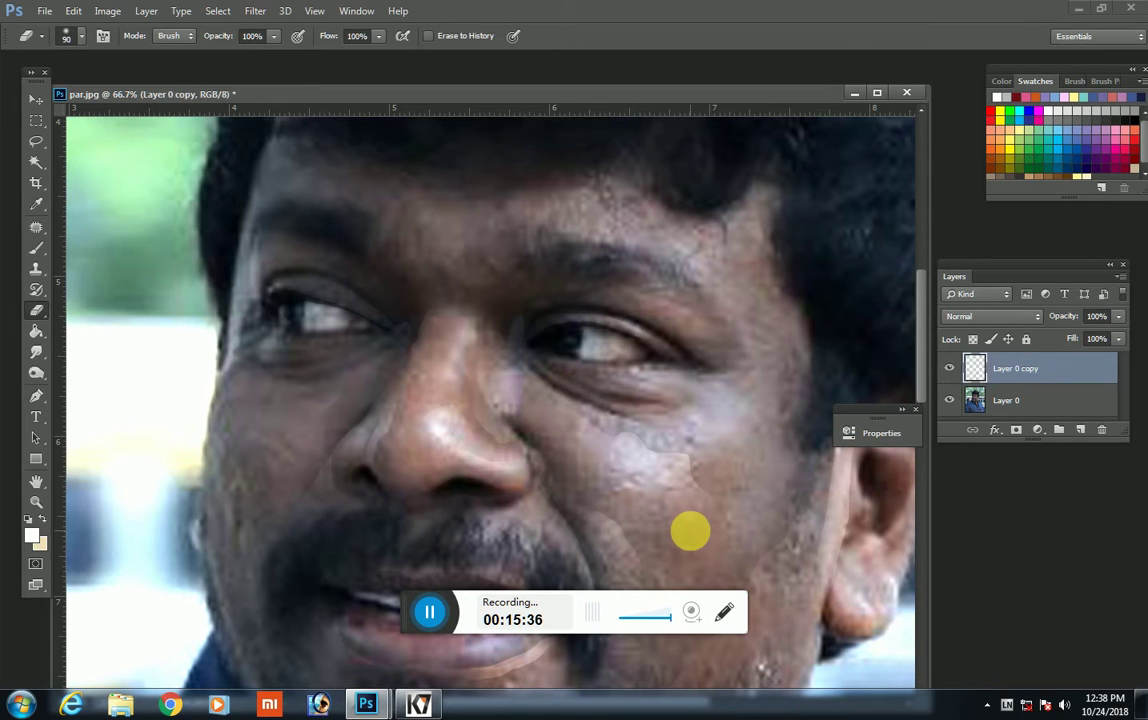
Step: Brighten the left eye corner to 98, erase the white streak beneath, and merge into Layer 0 copy
click(36, 141)
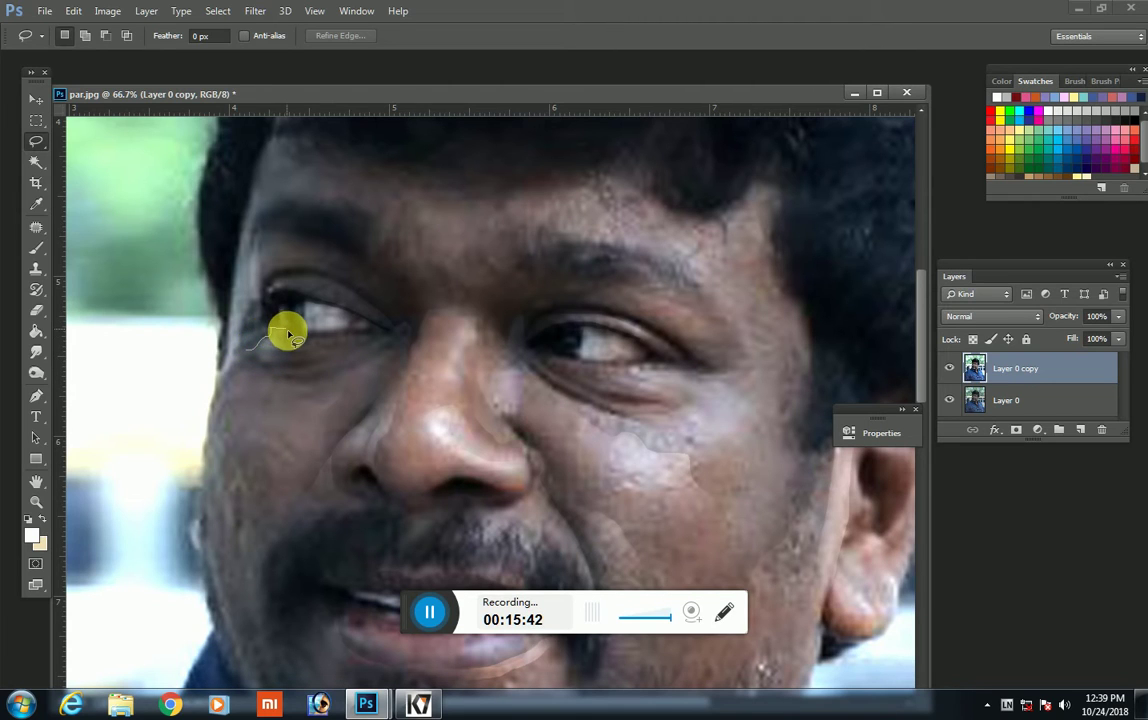
mouse_move(288, 343)
mouse_down()
mouse_move(288, 356)
mouse_move(250, 340)
mouse_up()
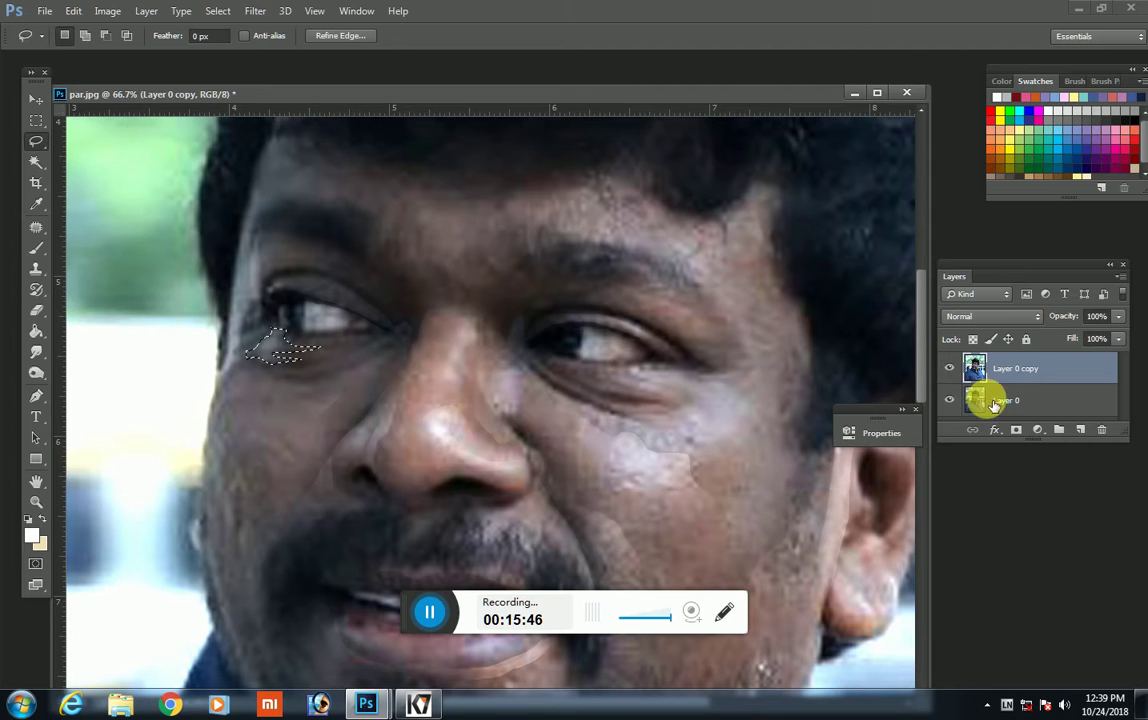
click(1037, 429)
click(1021, 138)
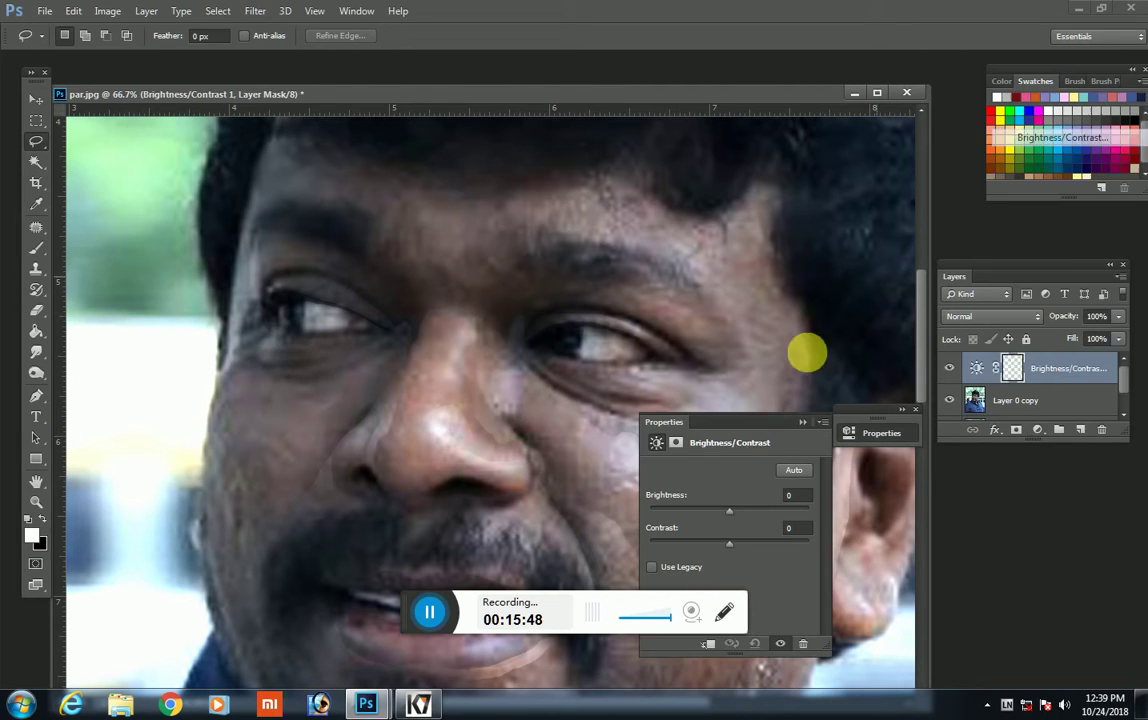
click(797, 423)
click(36, 309)
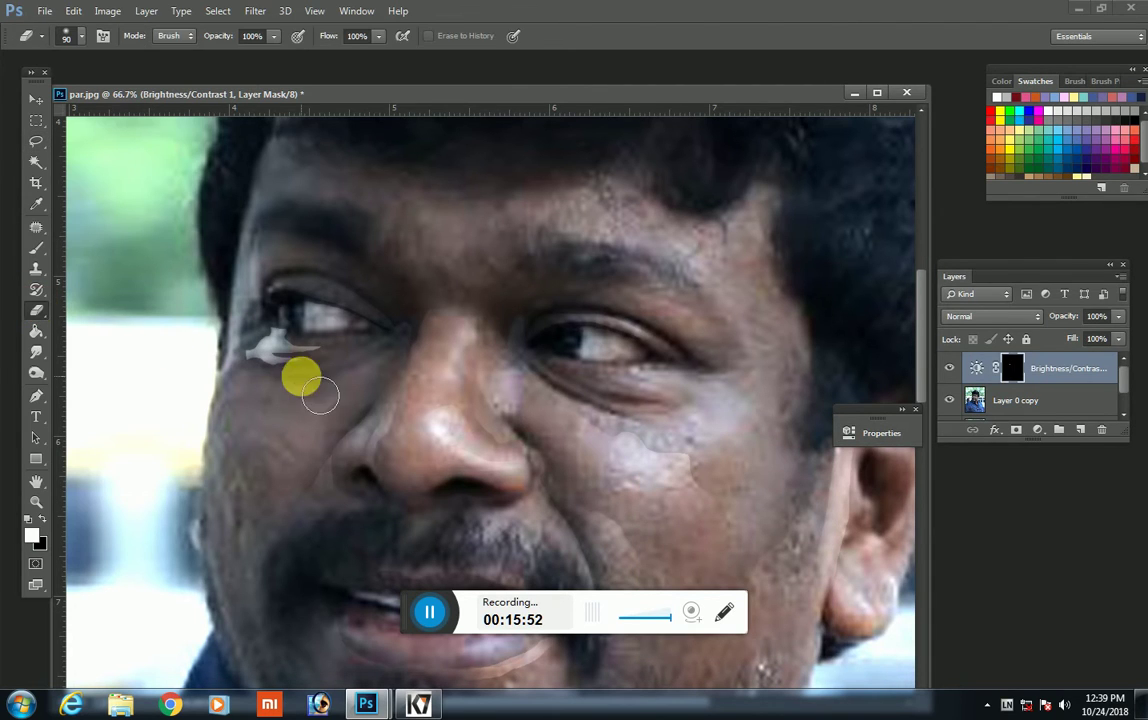
mouse_move(365, 393)
mouse_down()
mouse_move(295, 320)
mouse_move(325, 384)
mouse_move(248, 395)
mouse_move(297, 395)
mouse_up()
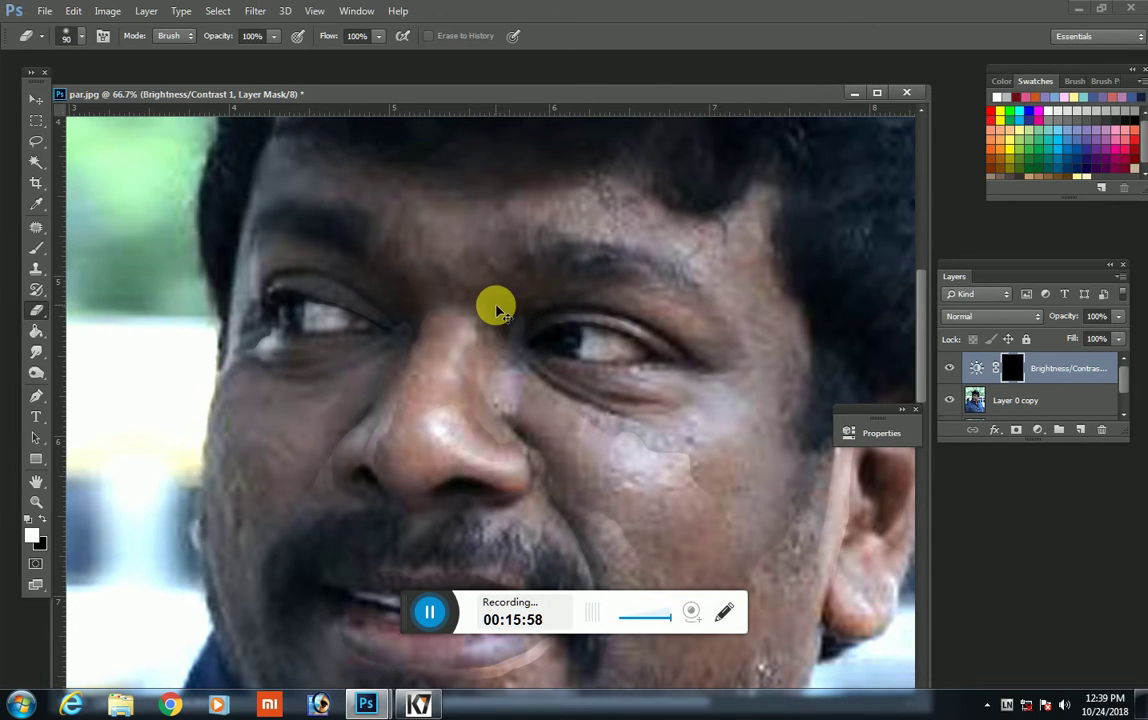
key(ctrl+e)
Step: Lasso the left upper eyelid, brighten it to 83, and merge into Layer 0 copy
click(37, 143)
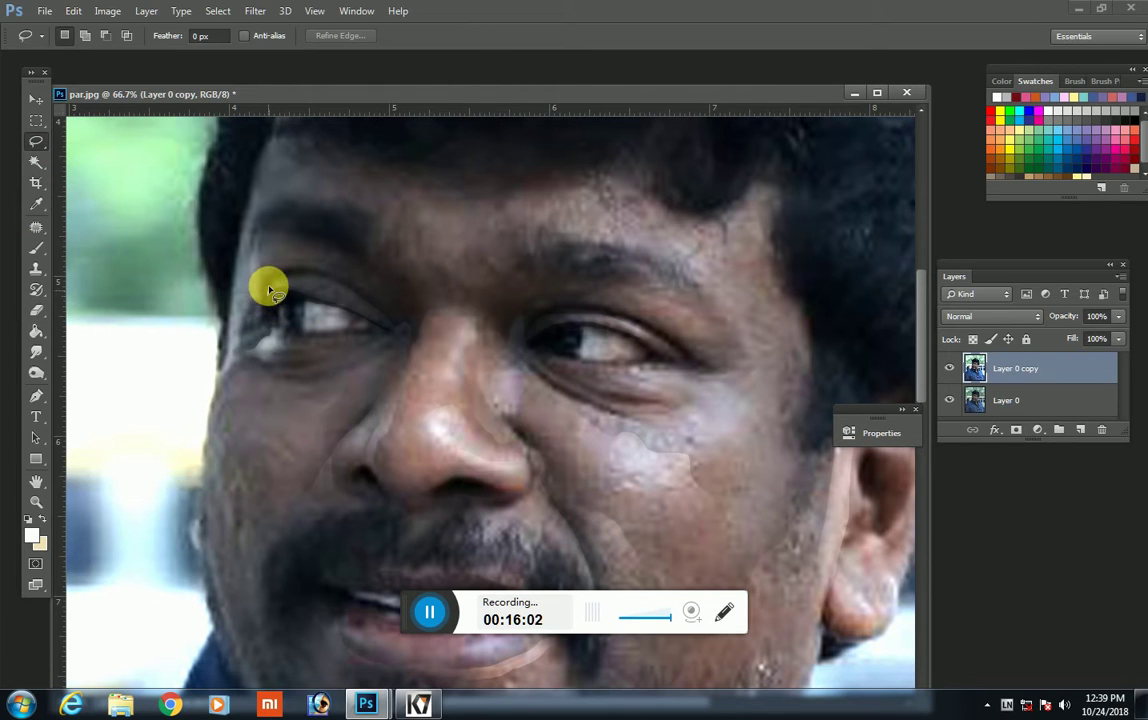
mouse_move(286, 278)
mouse_down()
mouse_move(323, 280)
mouse_move(268, 286)
mouse_up()
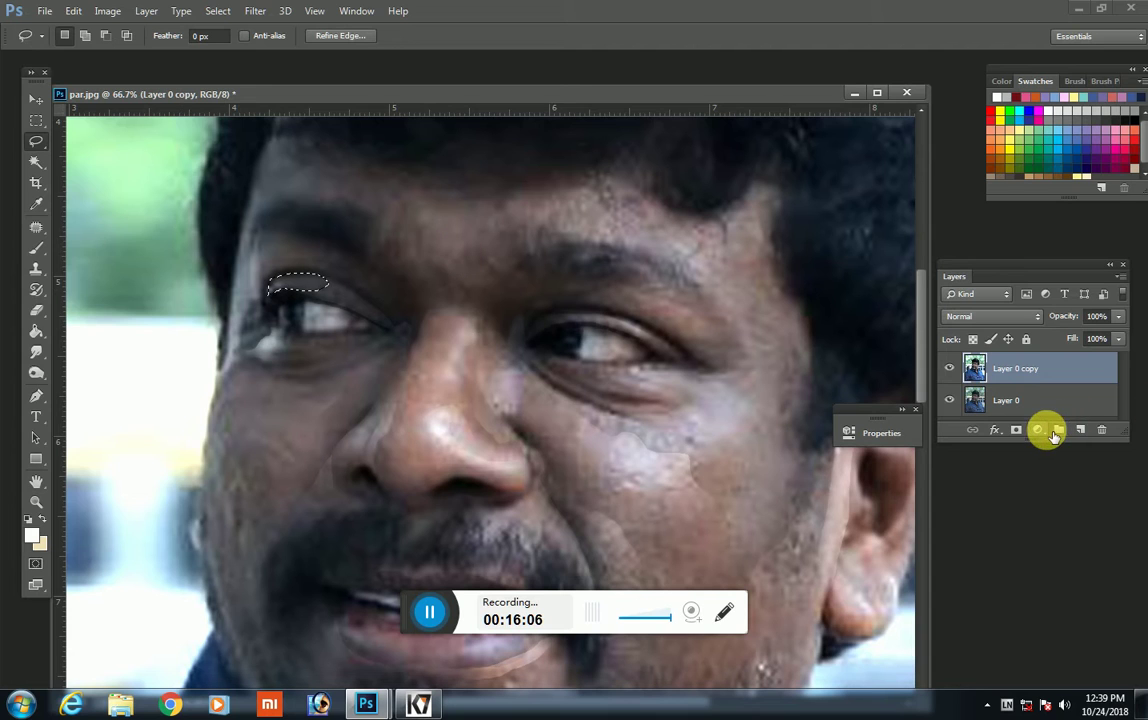
click(1037, 429)
click(1040, 143)
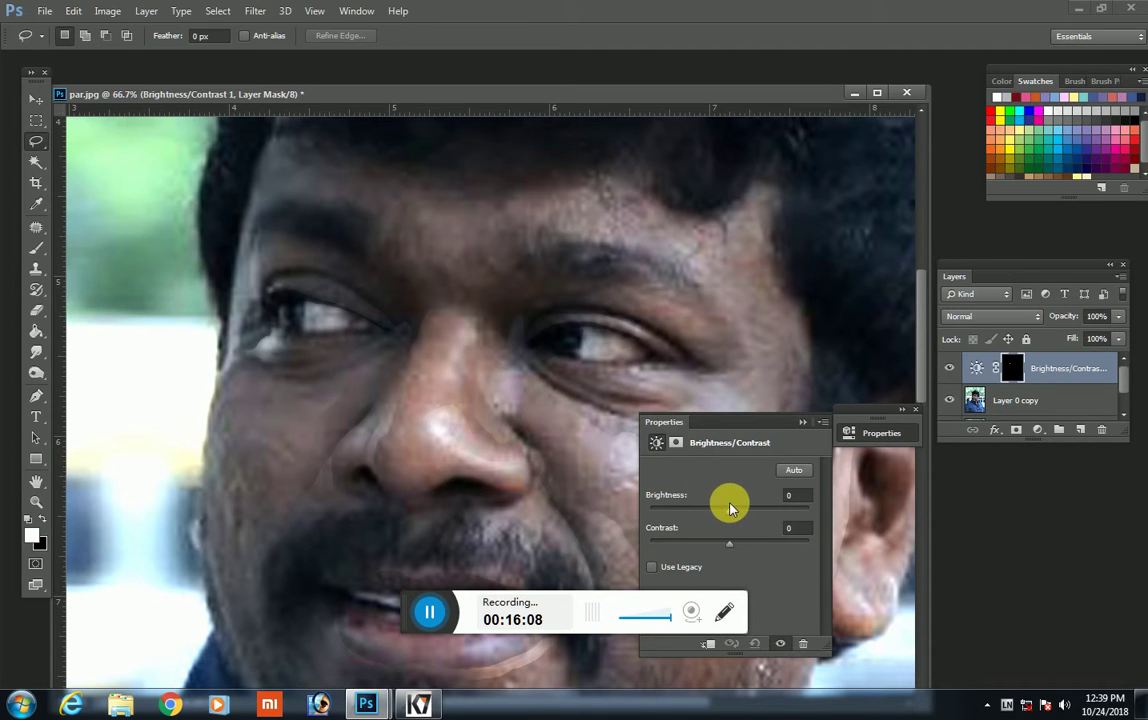
click(802, 421)
click(36, 310)
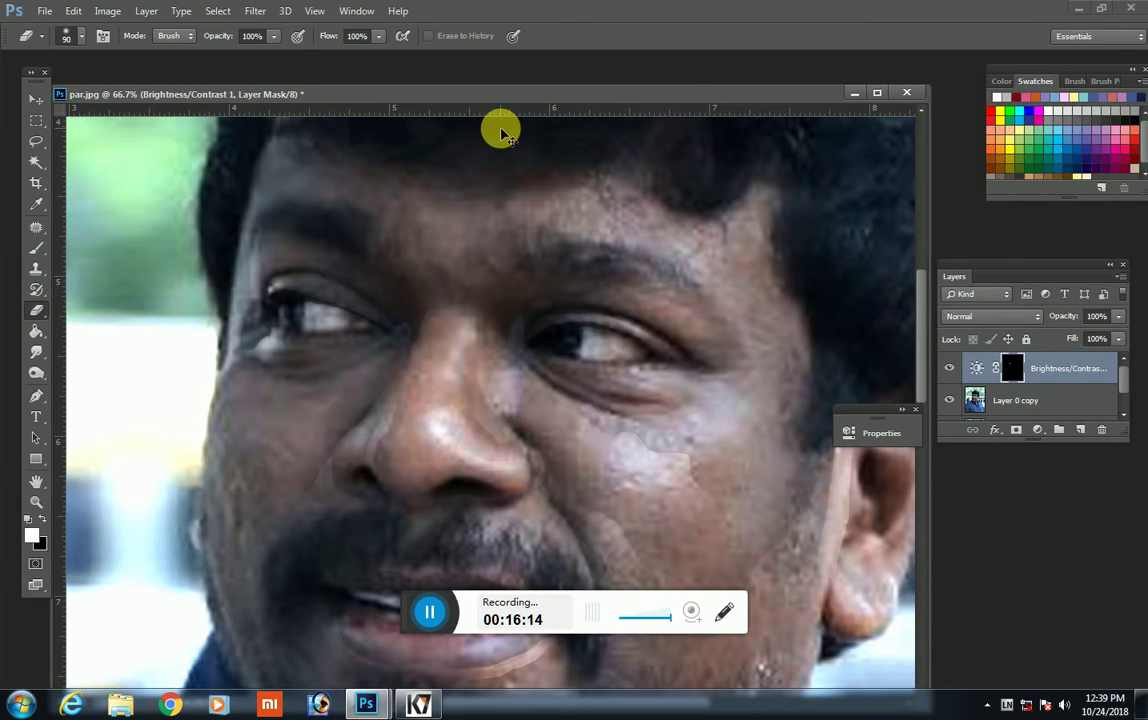
key(Delete)
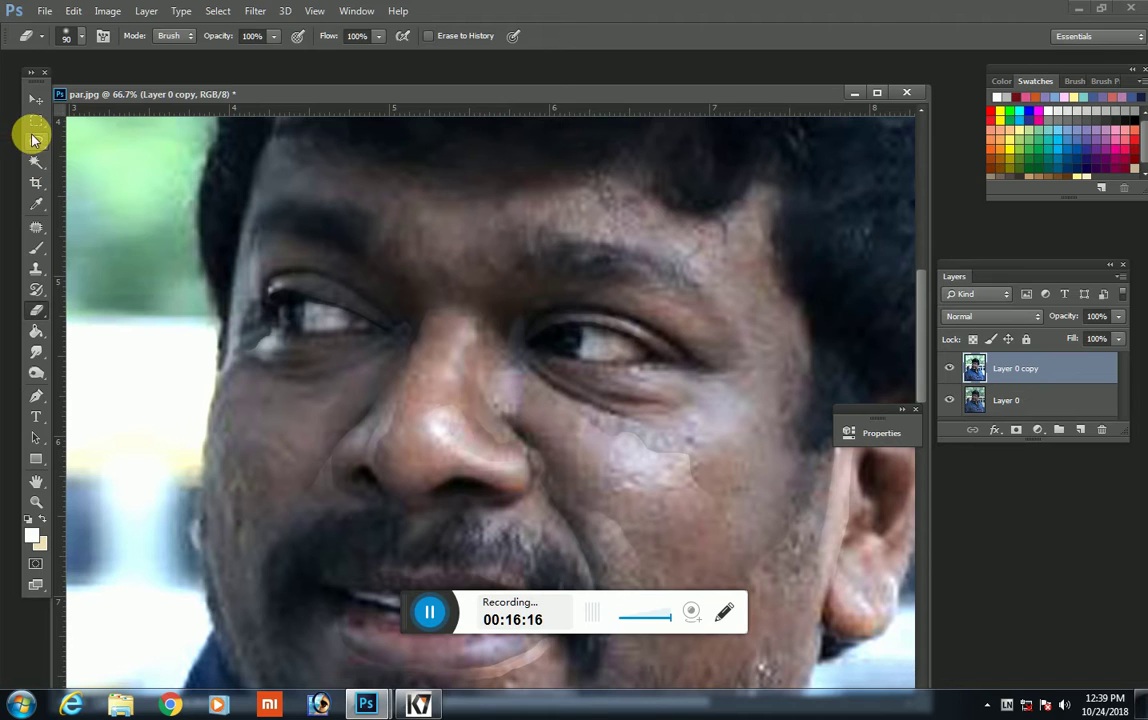
Step: Lasso the face's left forehead edge and brighten it to 89 with Brightness/Contrast
click(36, 140)
scroll(265, 213, up, 1)
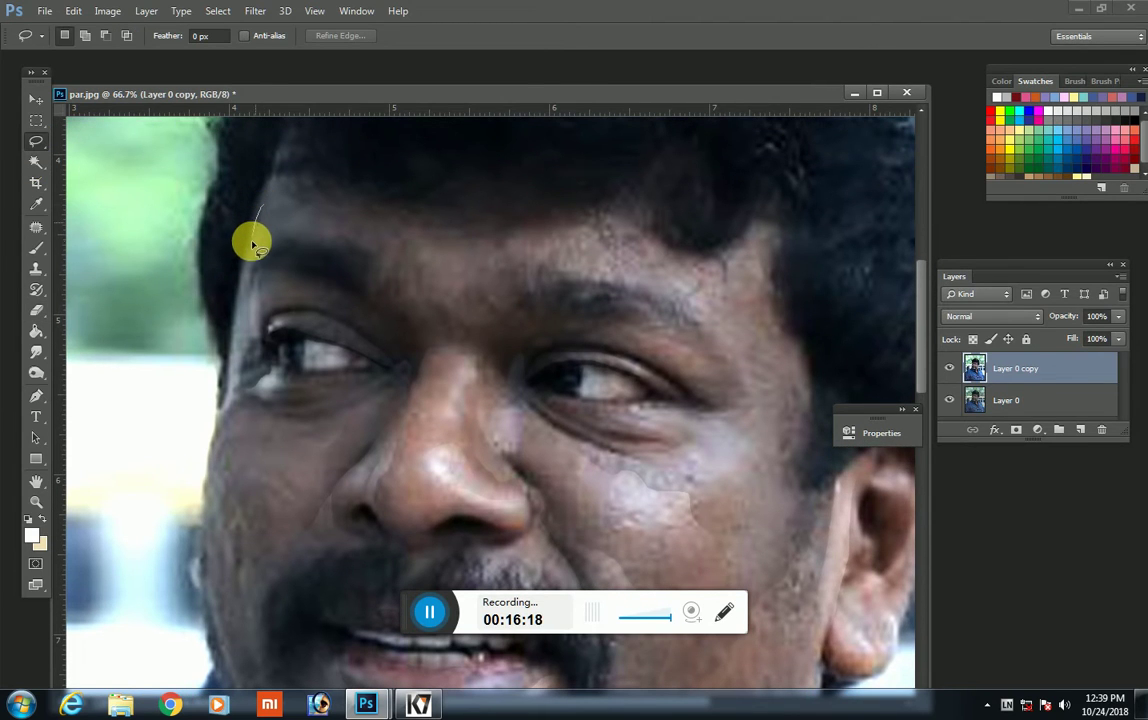
drag(253, 243, 218, 435)
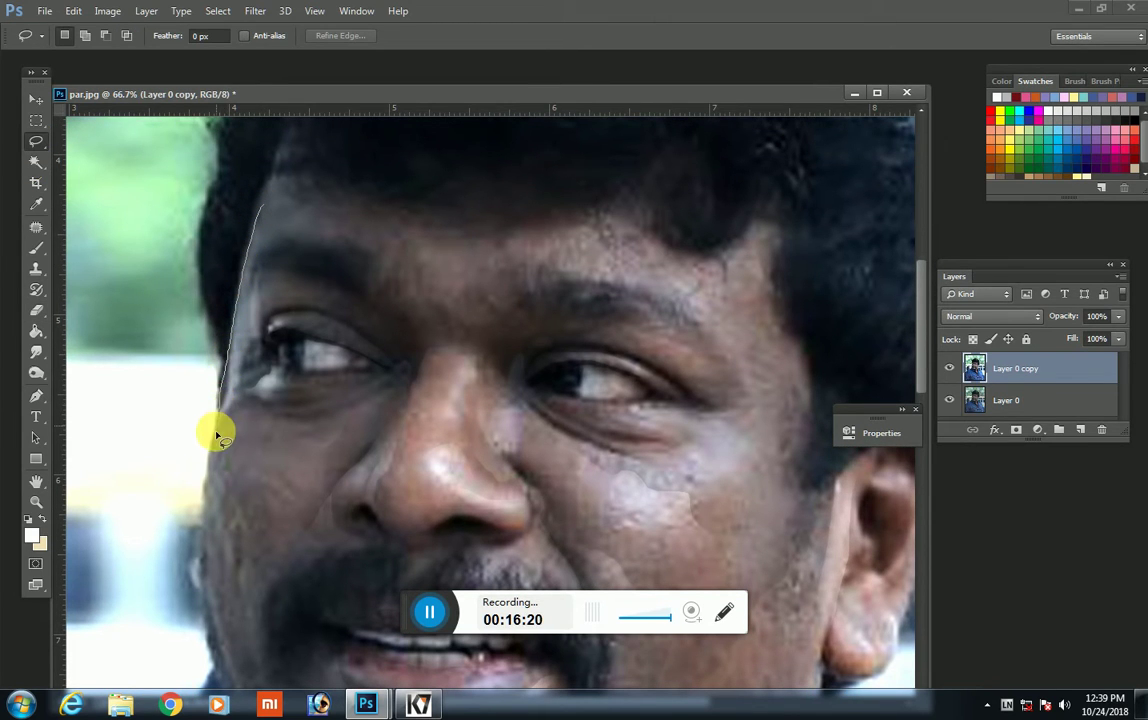
drag(218, 435, 238, 413)
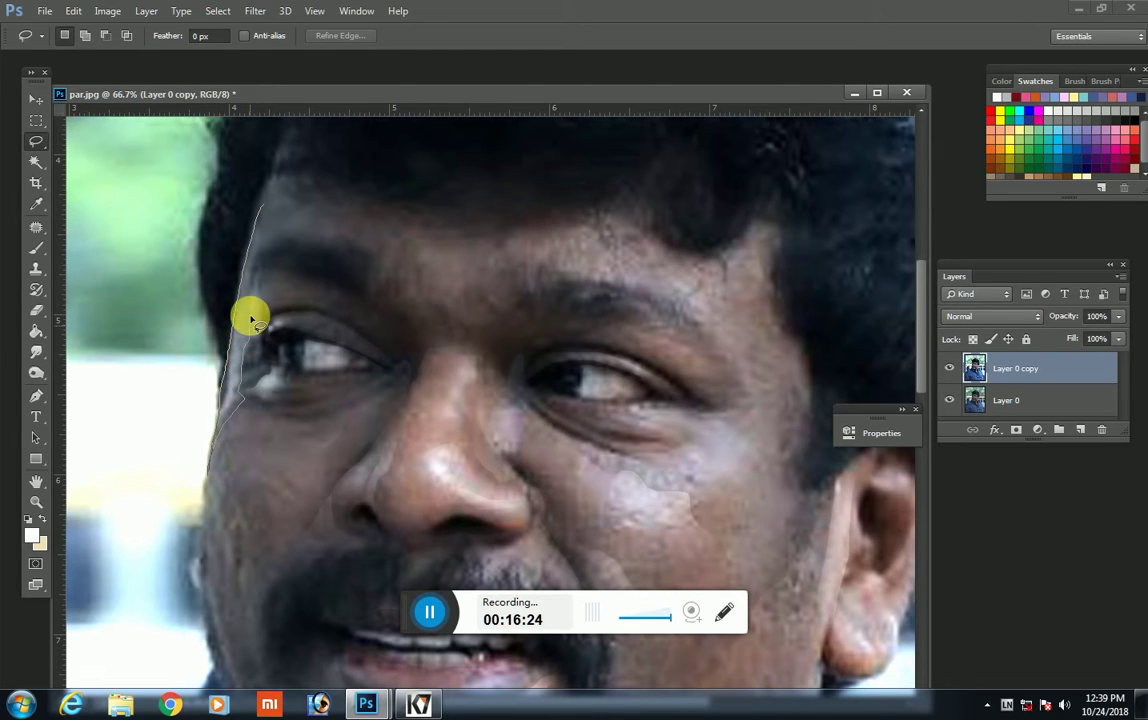
mouse_move(253, 287)
mouse_down()
mouse_move(266, 243)
mouse_move(318, 215)
mouse_move(284, 154)
mouse_move(80, 632)
mouse_up()
click(1037, 429)
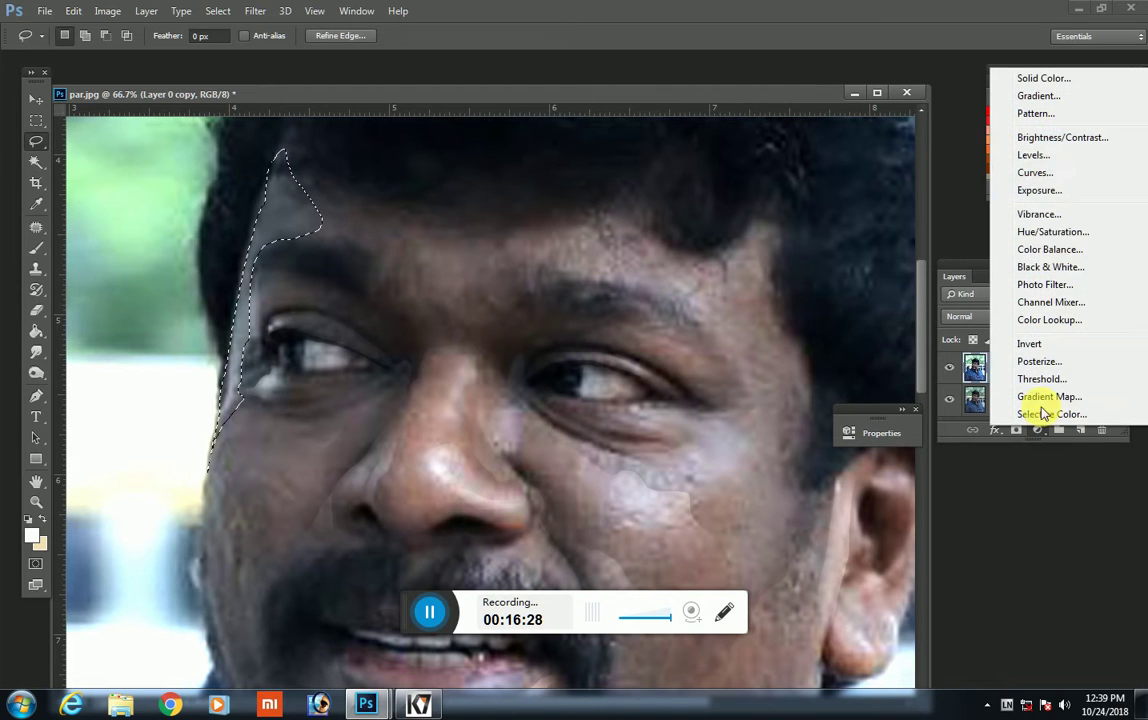
click(1040, 138)
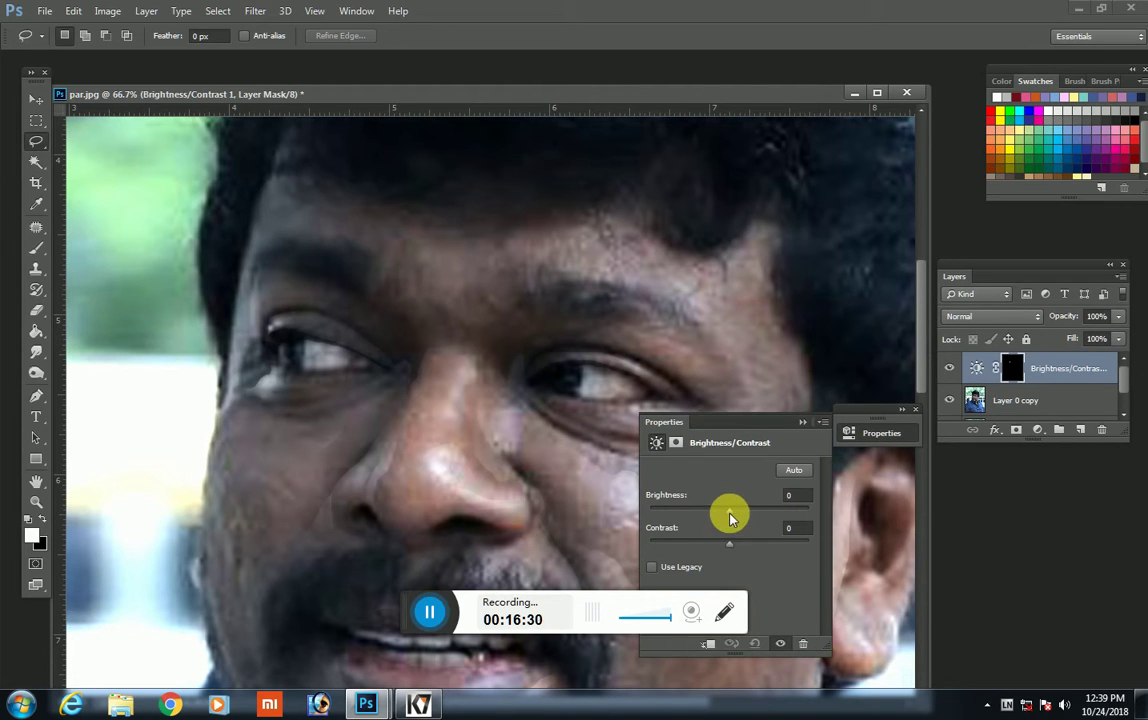
drag(730, 512, 775, 510)
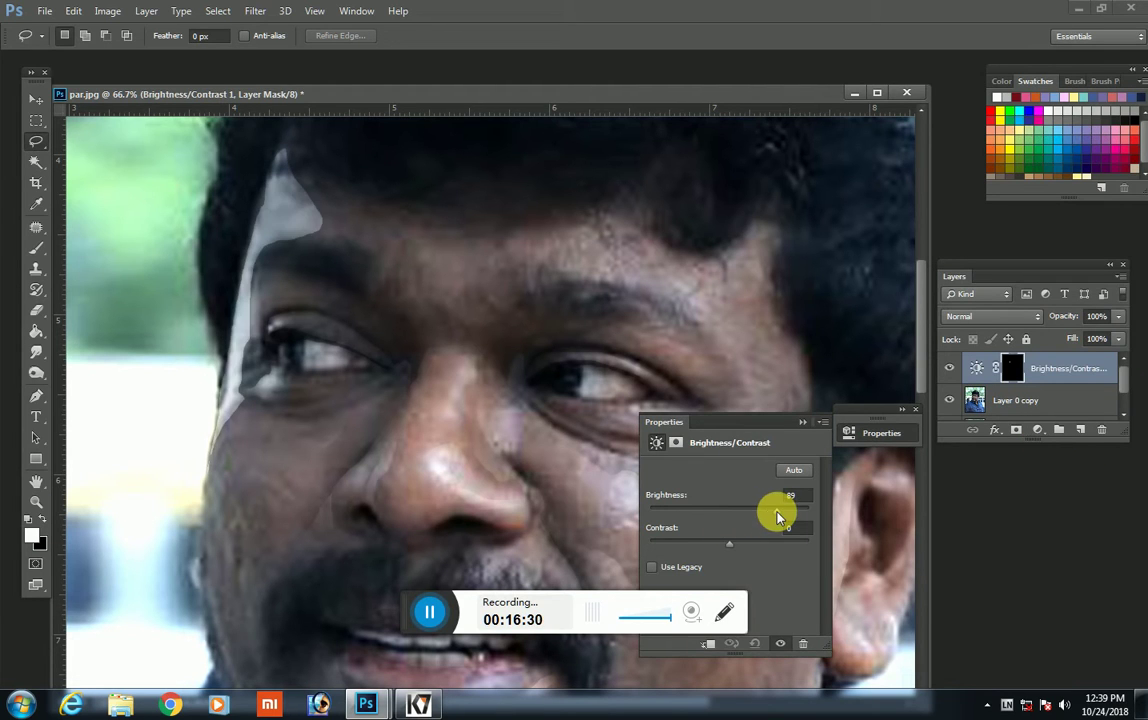
double_click(800, 425)
Step: Erase the bright forehead patch into the skin and merge the adjustment into Layer 0 copy
click(36, 310)
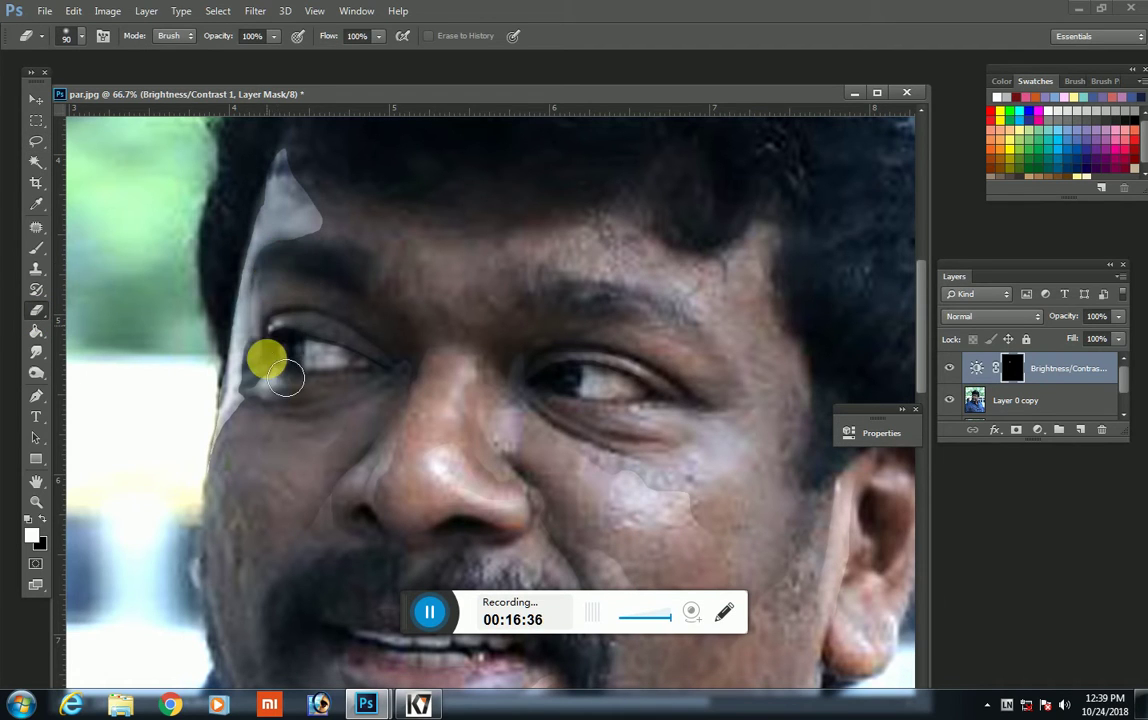
drag(277, 390, 280, 374)
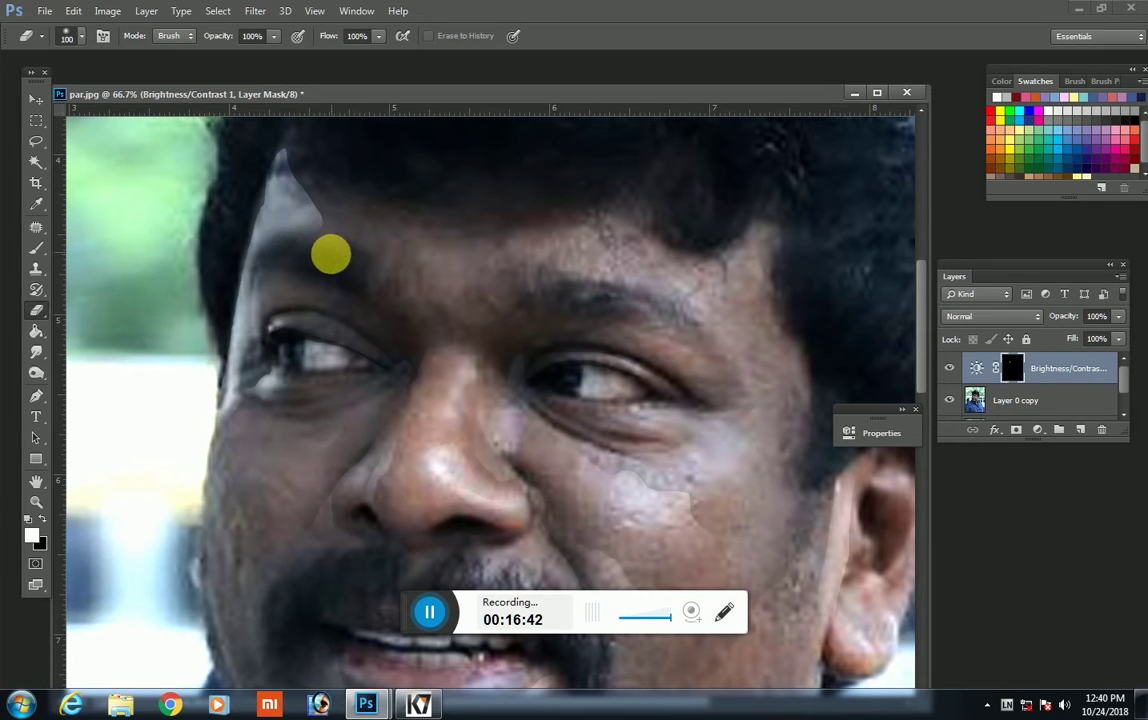
mouse_move(357, 281)
mouse_down()
mouse_move(372, 238)
mouse_move(325, 164)
mouse_move(490, 417)
mouse_up()
key(Delete)
Step: Lasso the shadowed left cheek and raise its brightness to 45 with Brightness/Contrast
key(ctrl+minus)
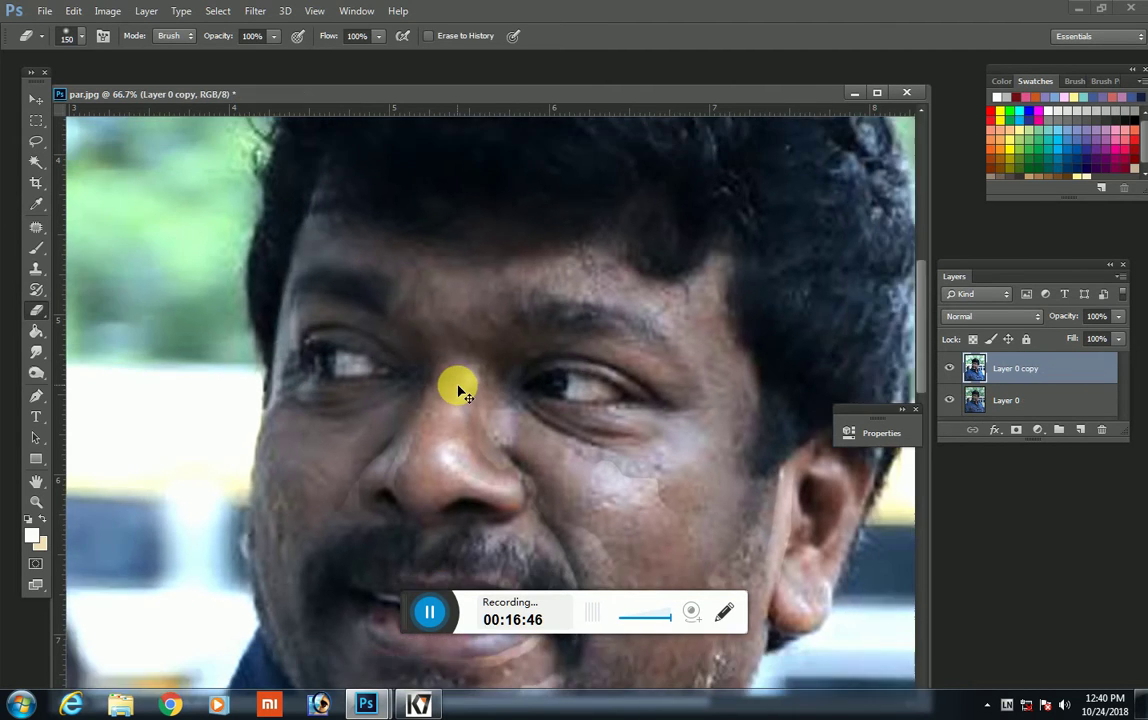
key(ctrl+minus)
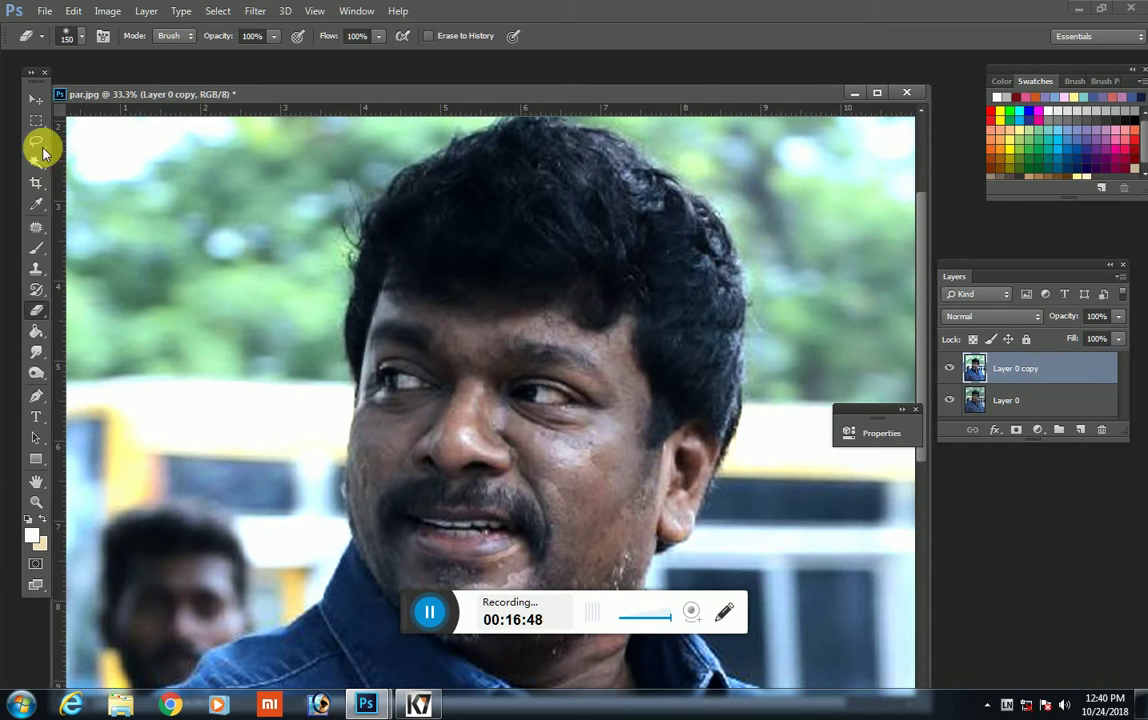
click(36, 141)
scroll(398, 468, down, 1)
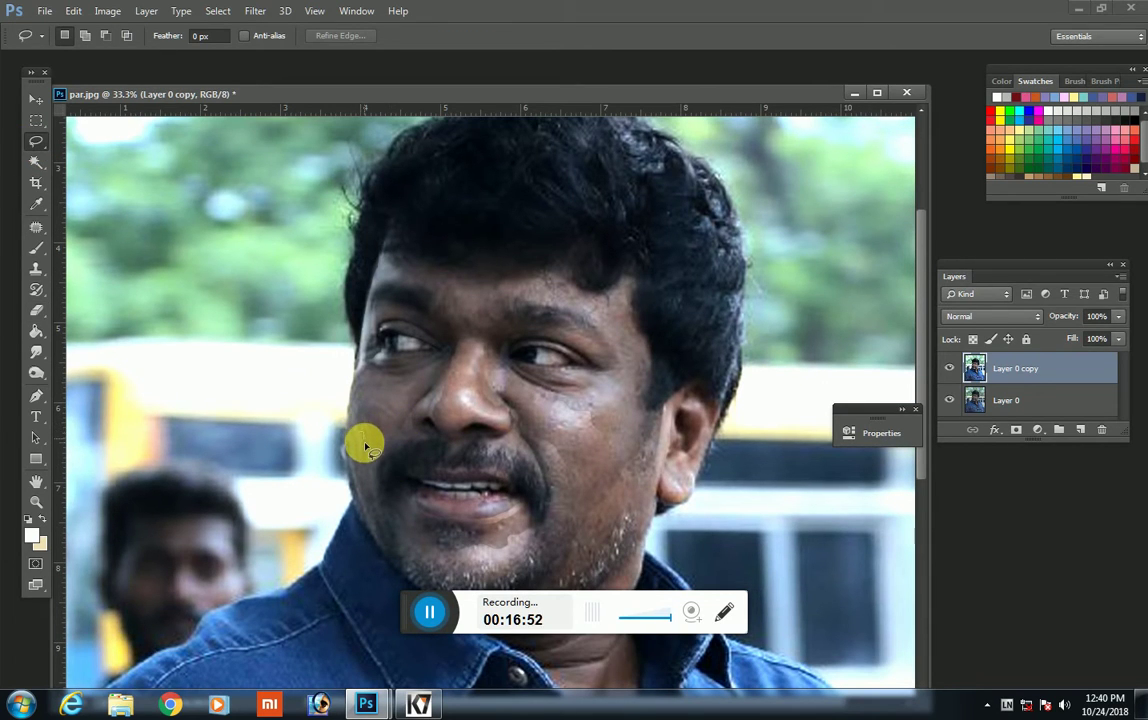
drag(366, 455, 369, 443)
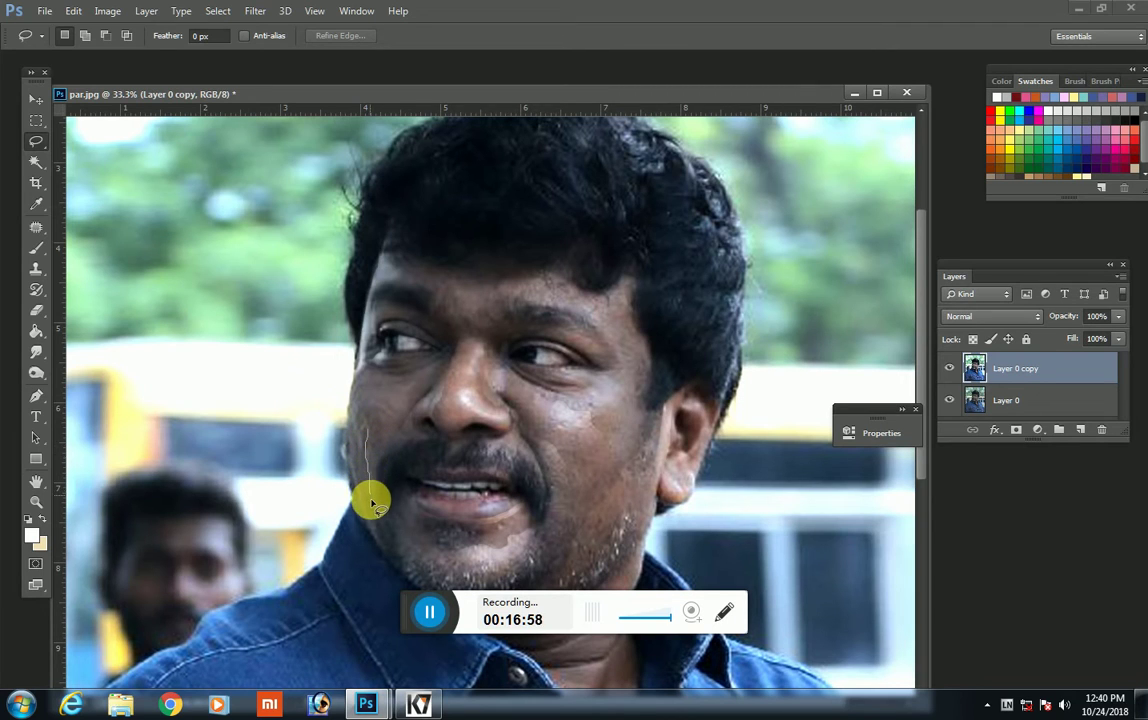
drag(371, 503, 362, 440)
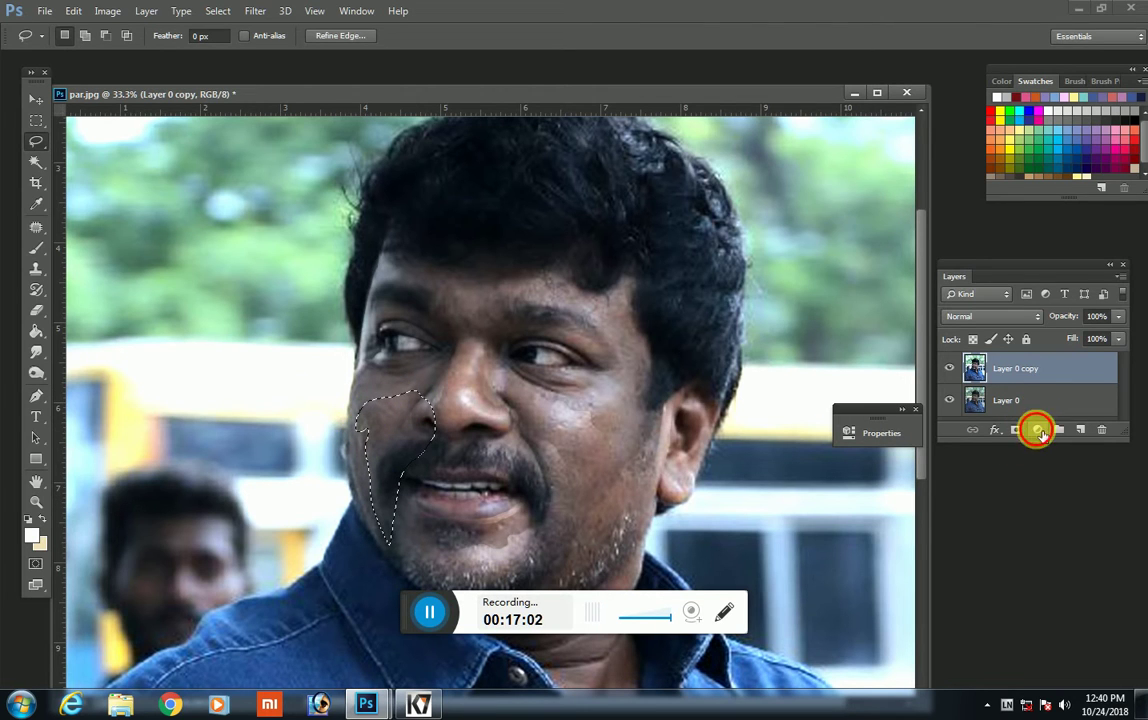
click(1040, 432)
click(940, 145)
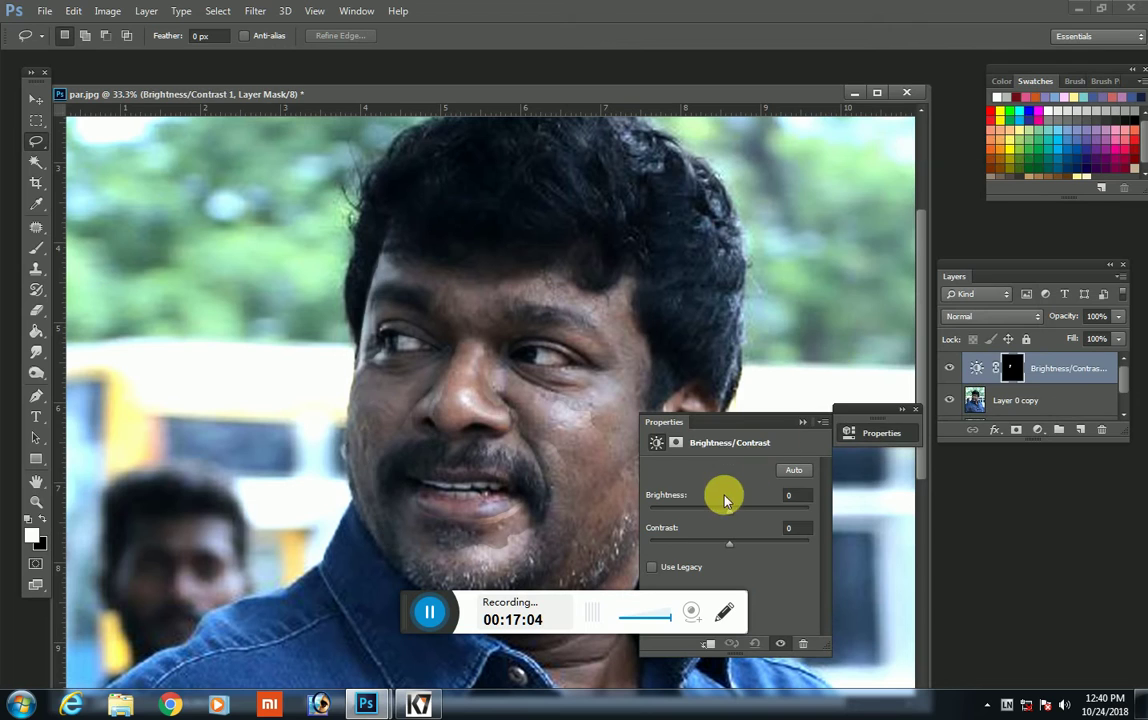
drag(733, 514, 748, 510)
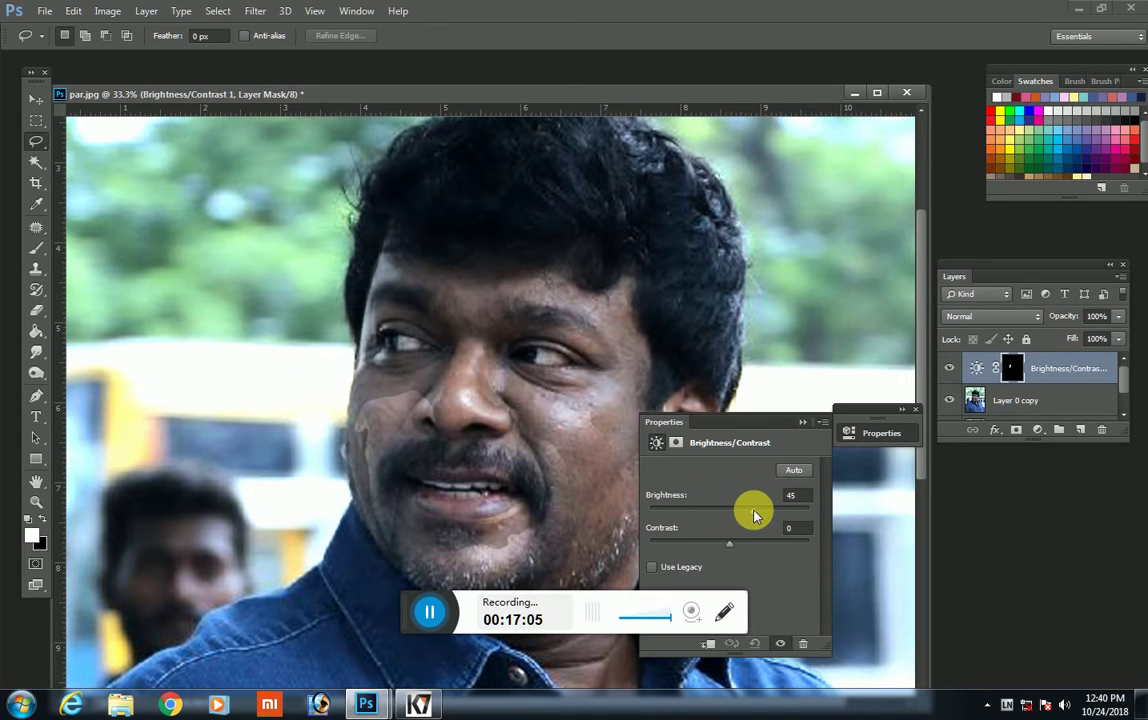
Step: Soften the cheek patch edges from nose to mouth with a smaller eraser, then merge down
click(802, 422)
click(35, 318)
mouse_move(384, 405)
mouse_down()
mouse_move(420, 413)
mouse_move(442, 485)
mouse_move(431, 493)
mouse_move(414, 418)
mouse_up()
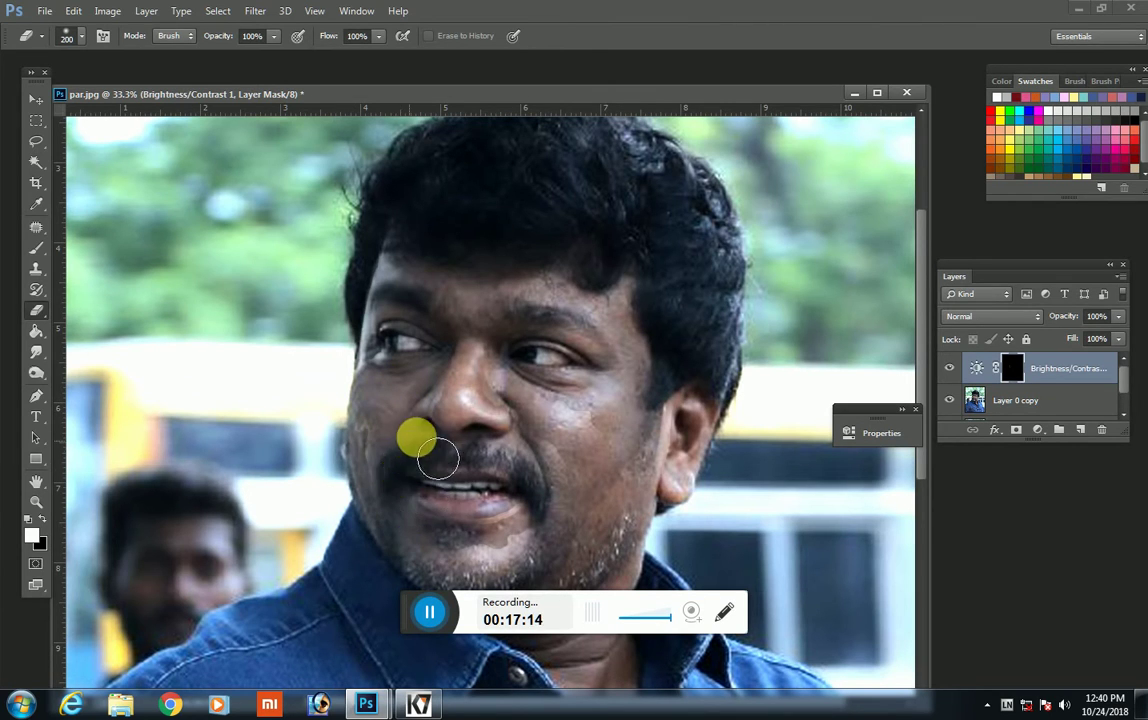
key(bracketleft)
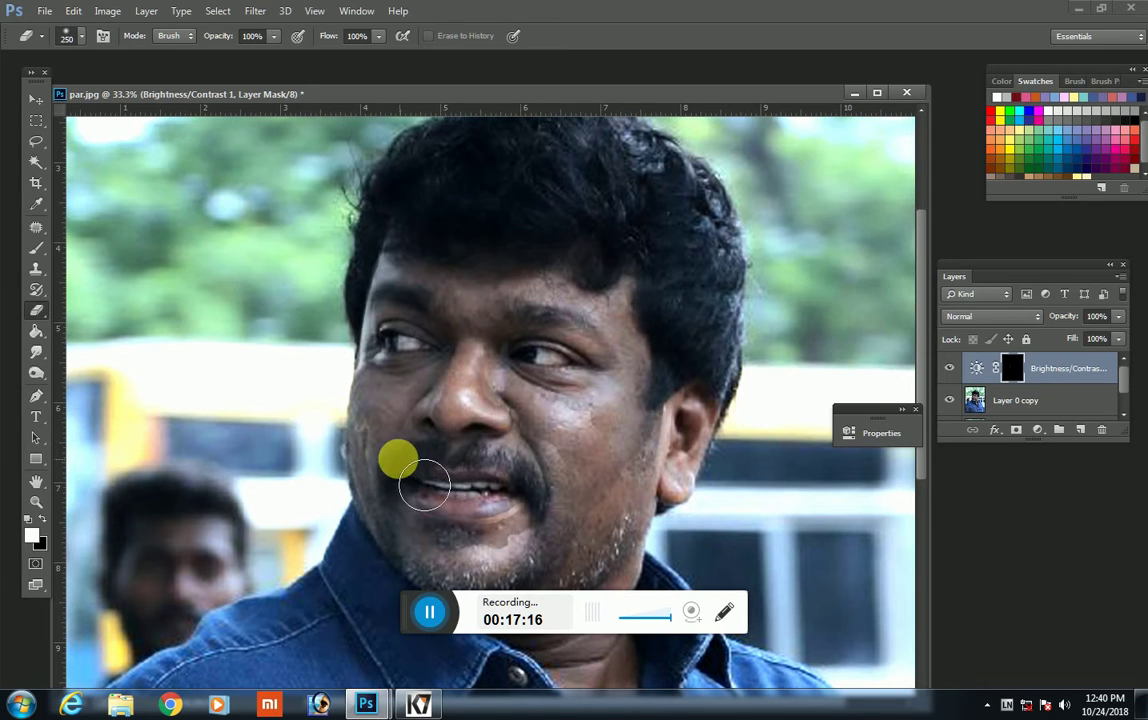
mouse_move(414, 418)
mouse_down()
mouse_move(449, 518)
mouse_move(687, 537)
mouse_up()
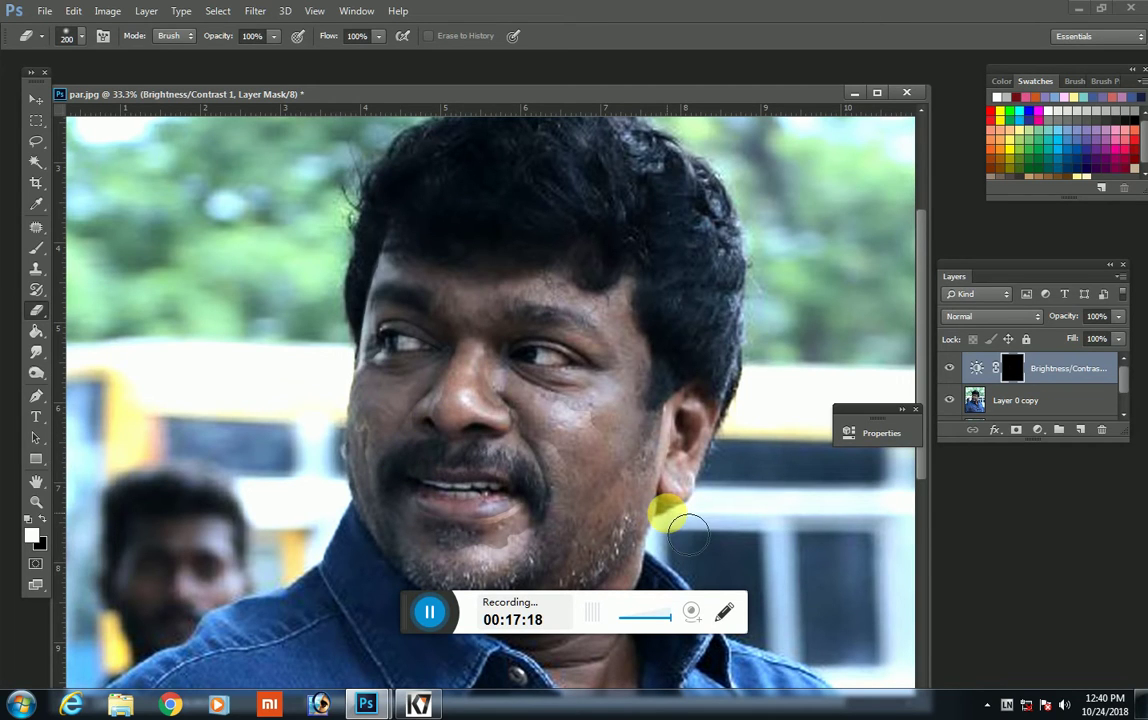
key(ctrl+e)
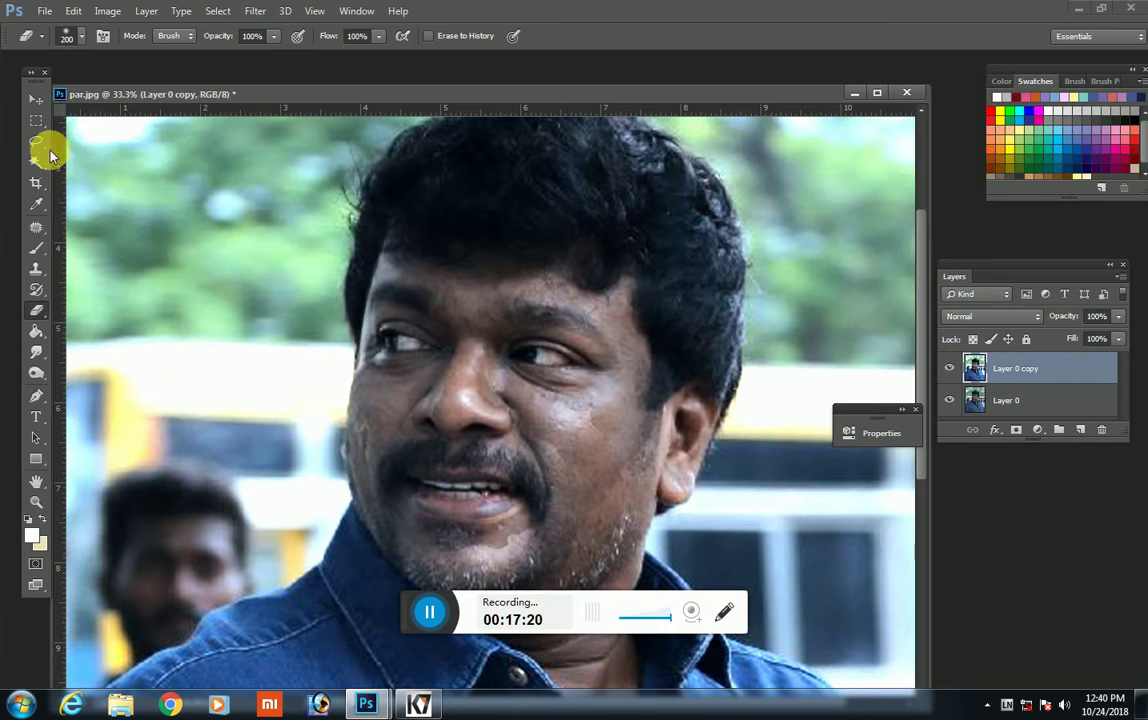
Step: Darken a cheek-edge strip to brightness -33, contrast 30, blend it along the jaw, and merge
click(36, 141)
scroll(510, 333, down, 2)
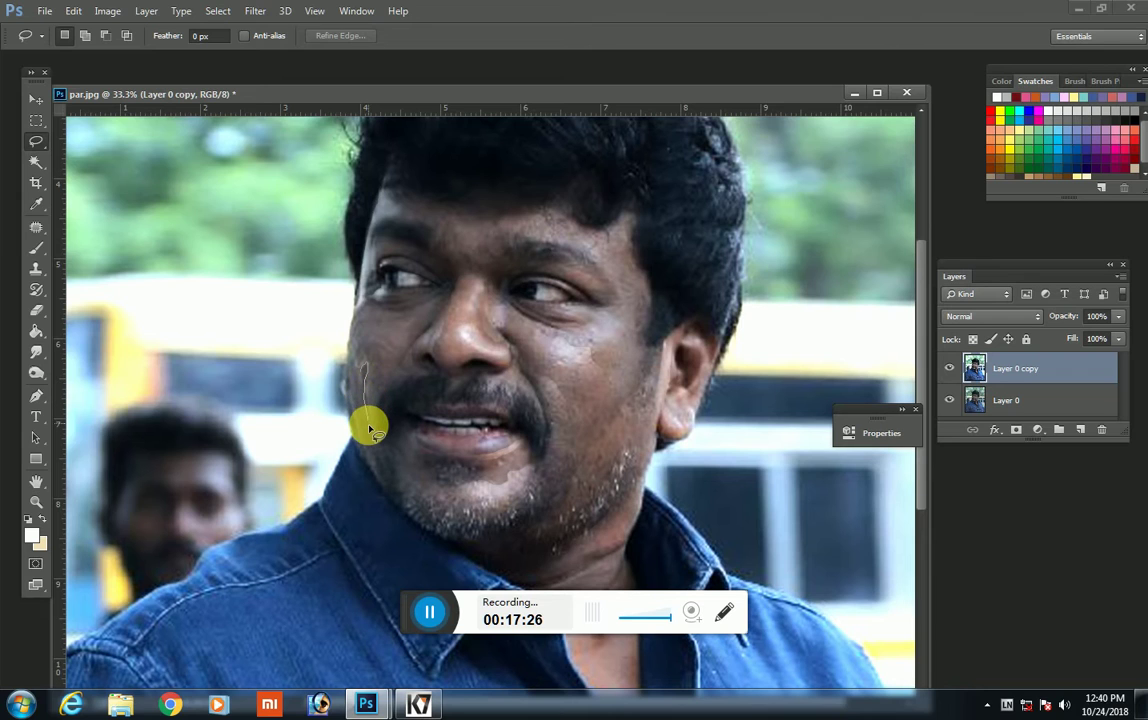
drag(375, 450, 357, 366)
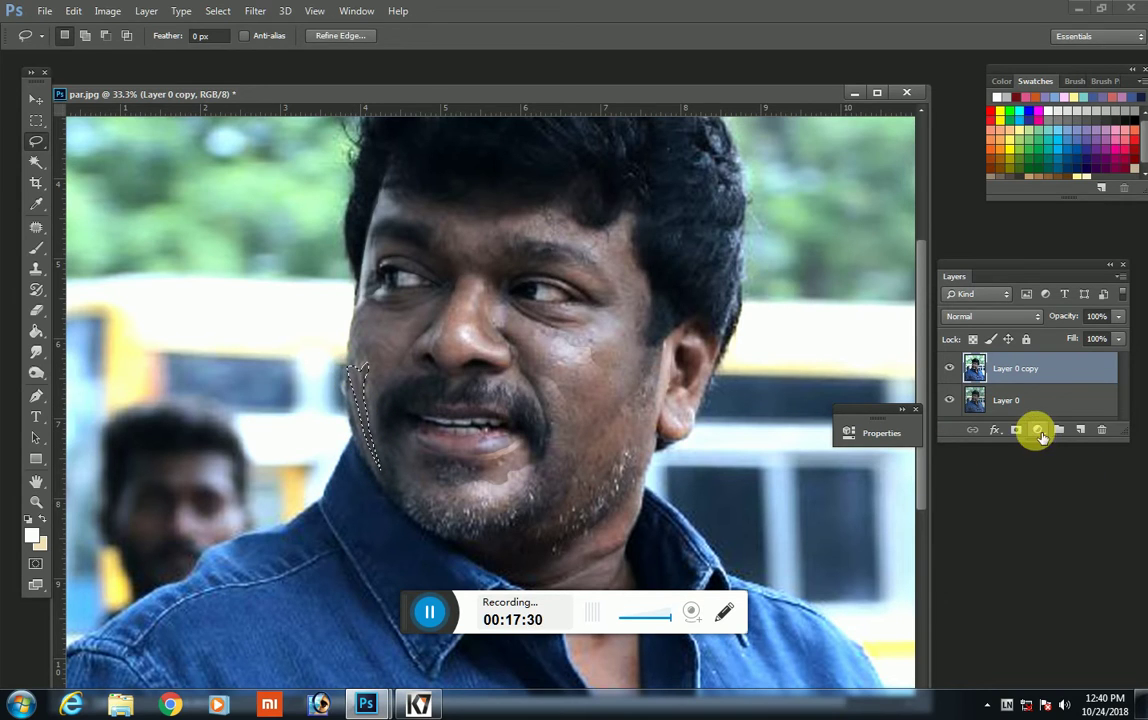
click(1037, 429)
click(1030, 145)
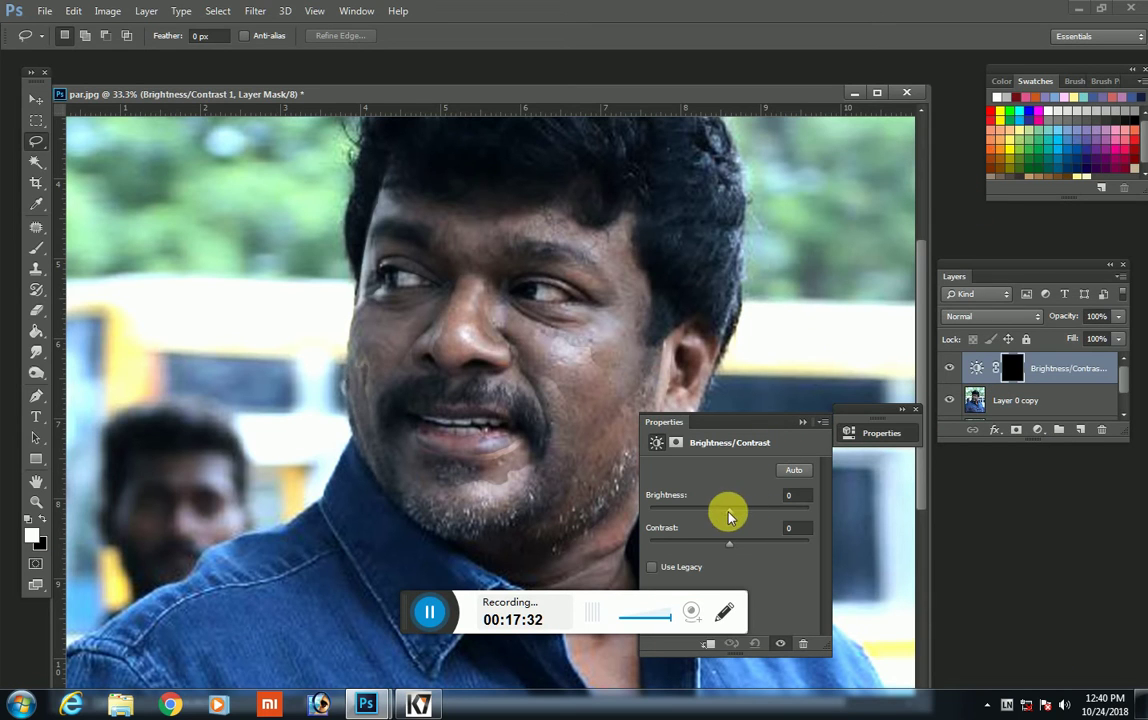
mouse_move(730, 511)
mouse_down()
mouse_move(716, 520)
mouse_move(754, 547)
mouse_up()
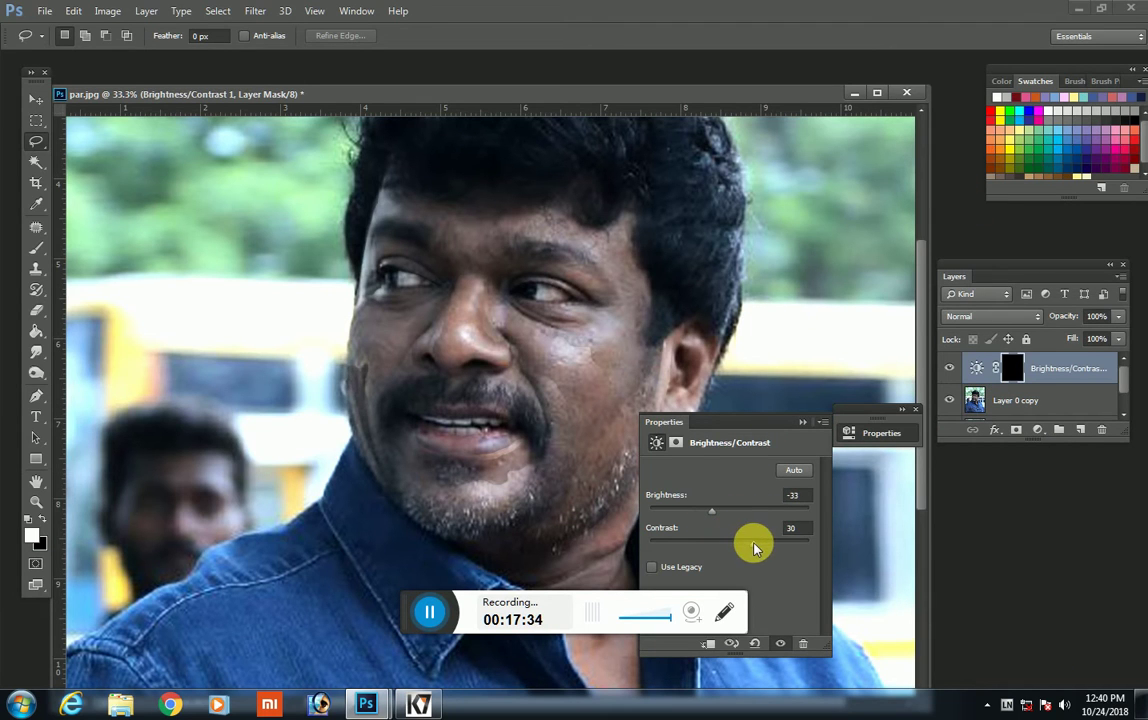
click(802, 424)
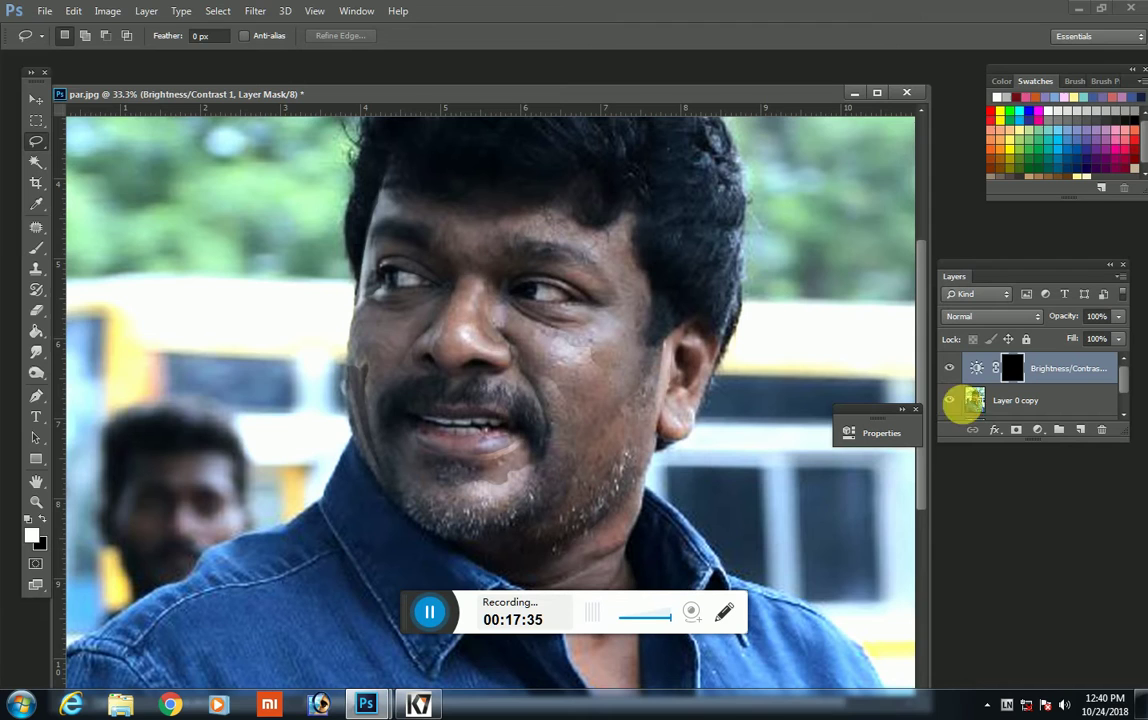
click(36, 308)
drag(354, 355, 385, 492)
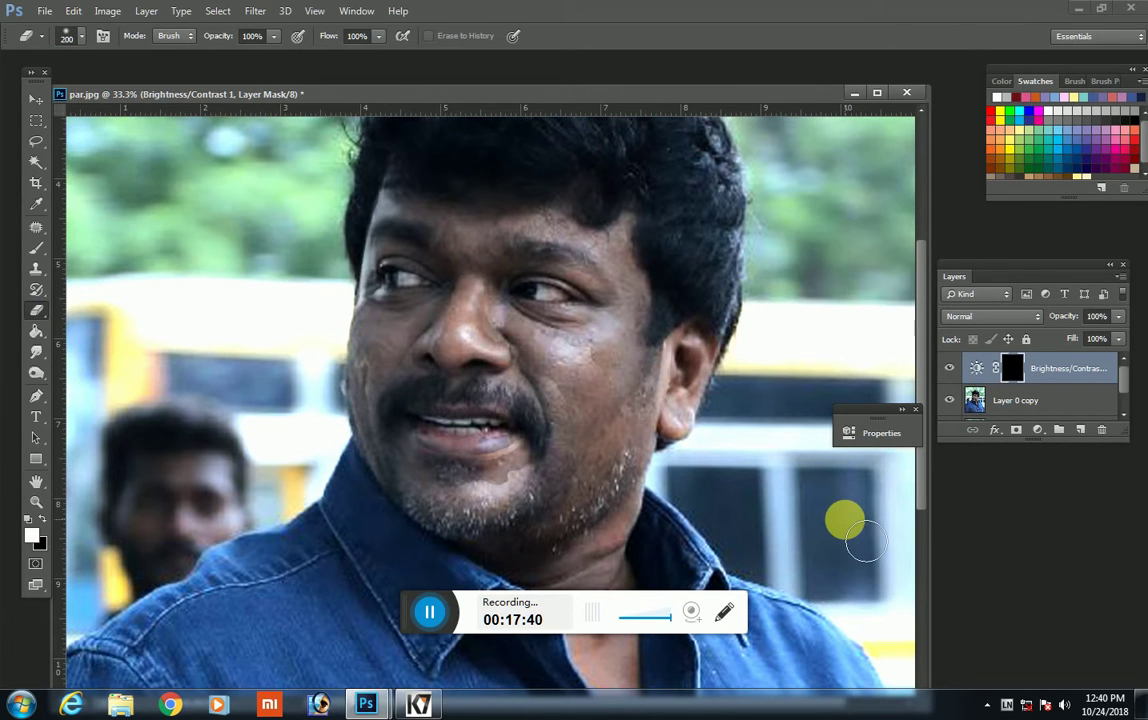
key(Delete)
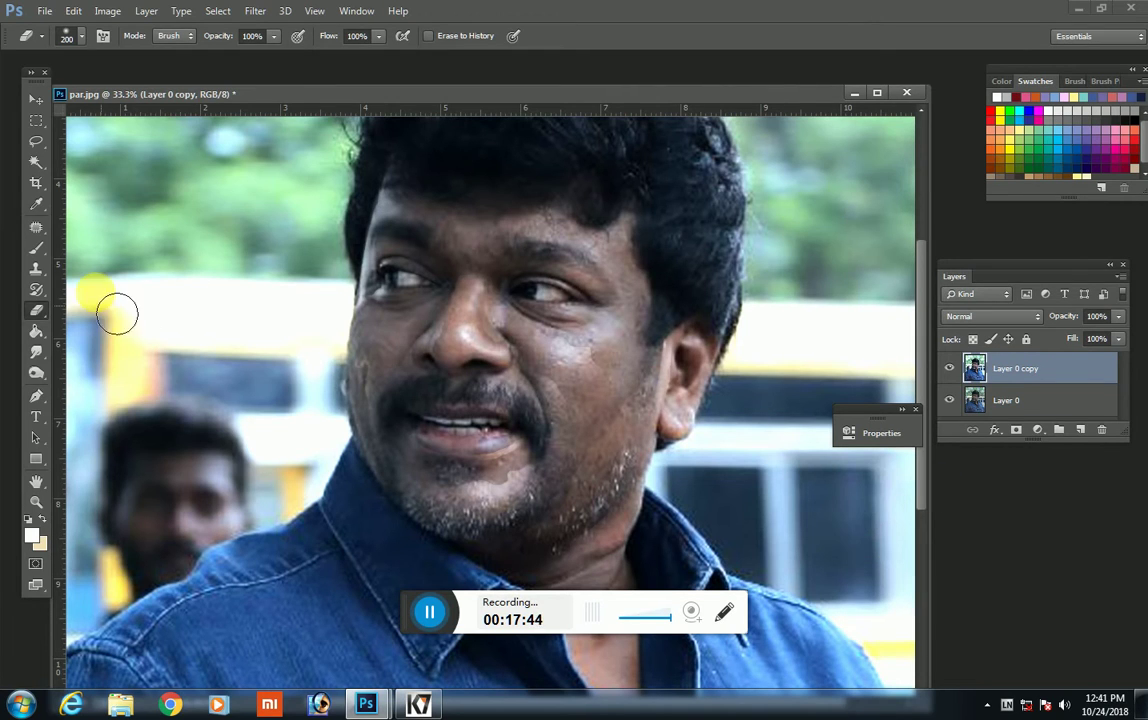
Step: Brighten a lassoed nose-bridge patch with Brightness/Contrast and soften its edges with the Eraser
click(38, 145)
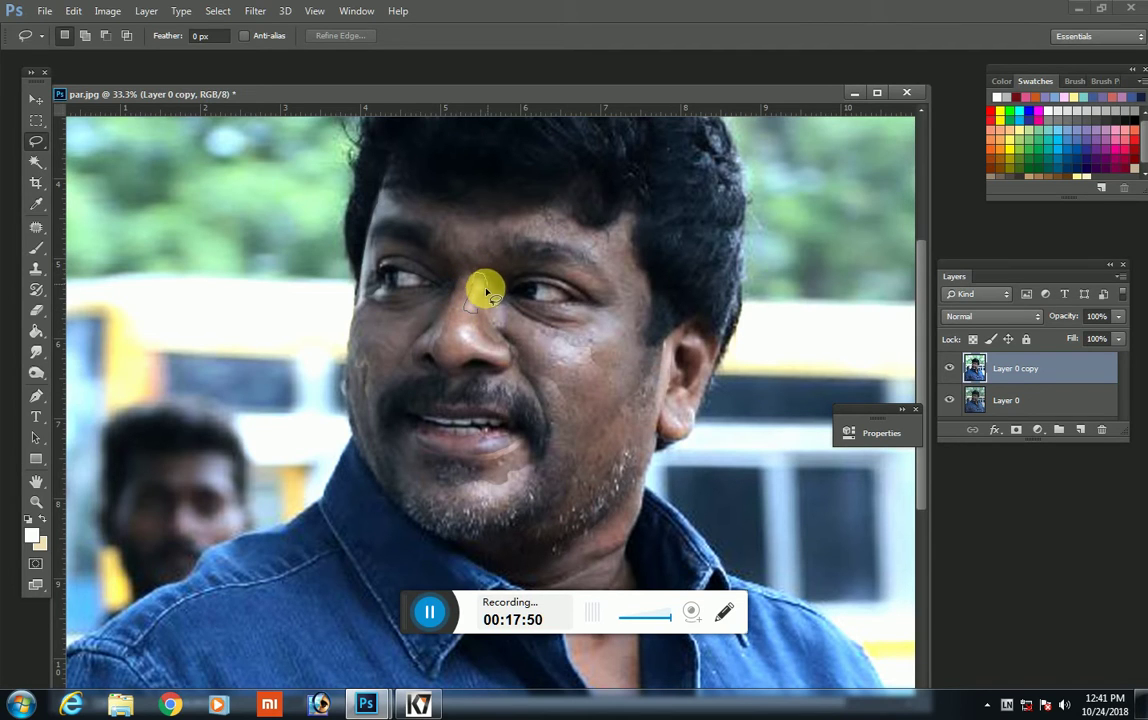
drag(480, 312, 472, 308)
click(1037, 429)
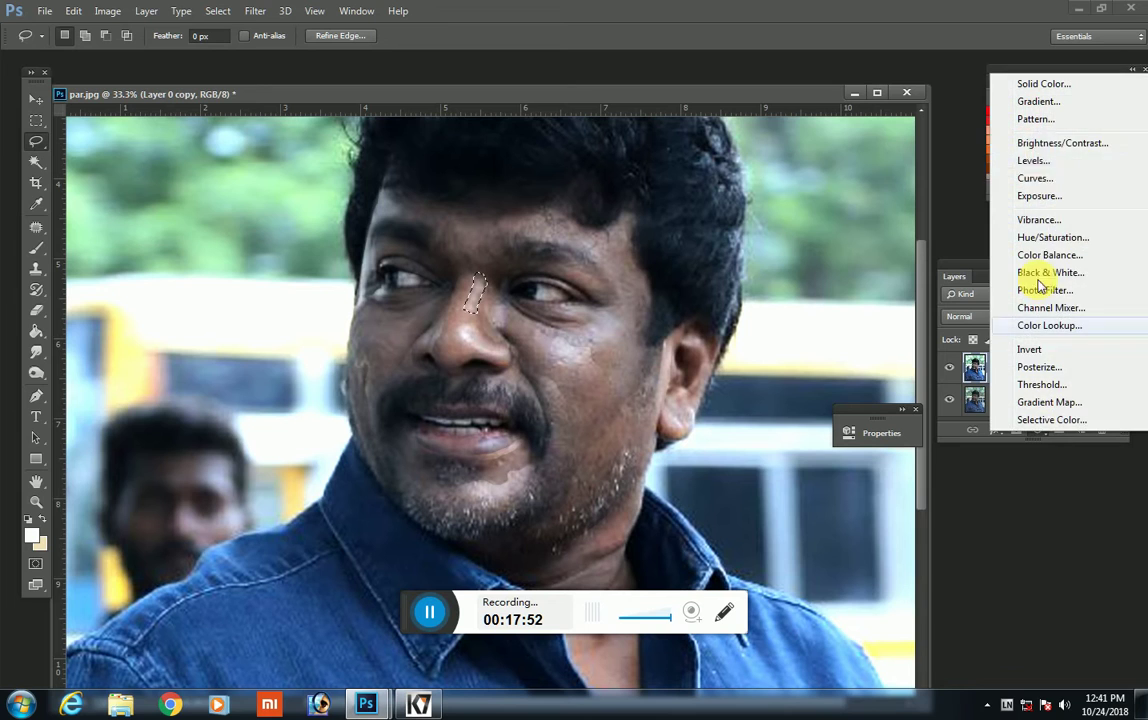
click(1040, 145)
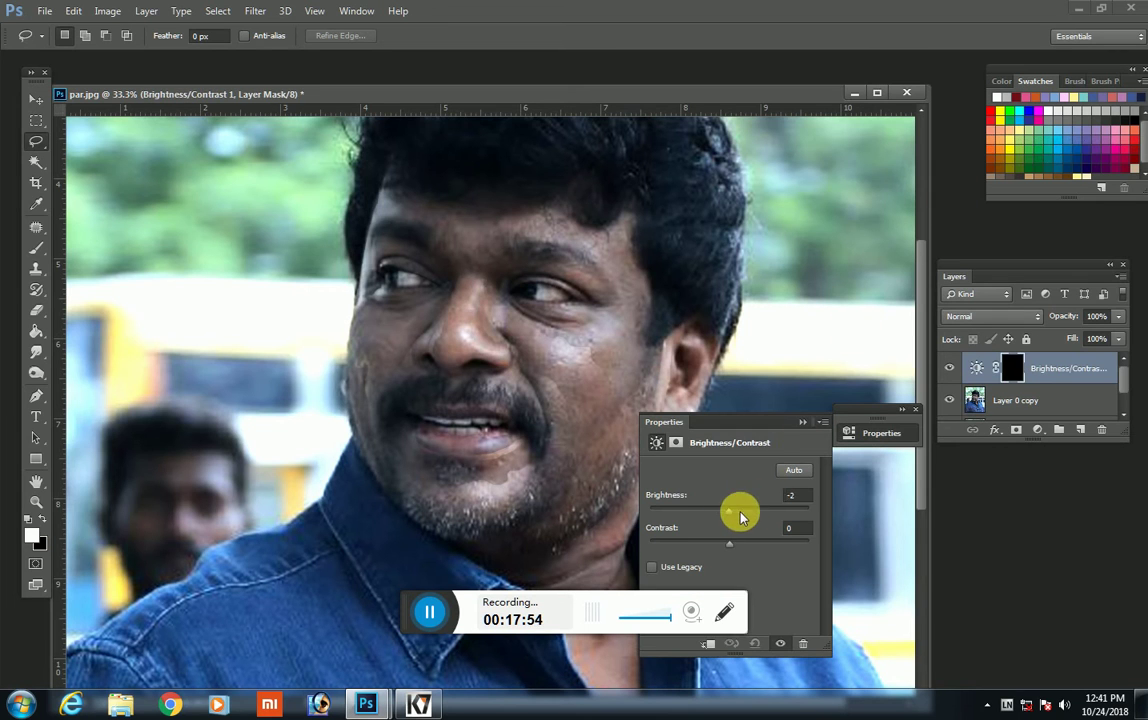
drag(741, 516, 766, 507)
click(802, 422)
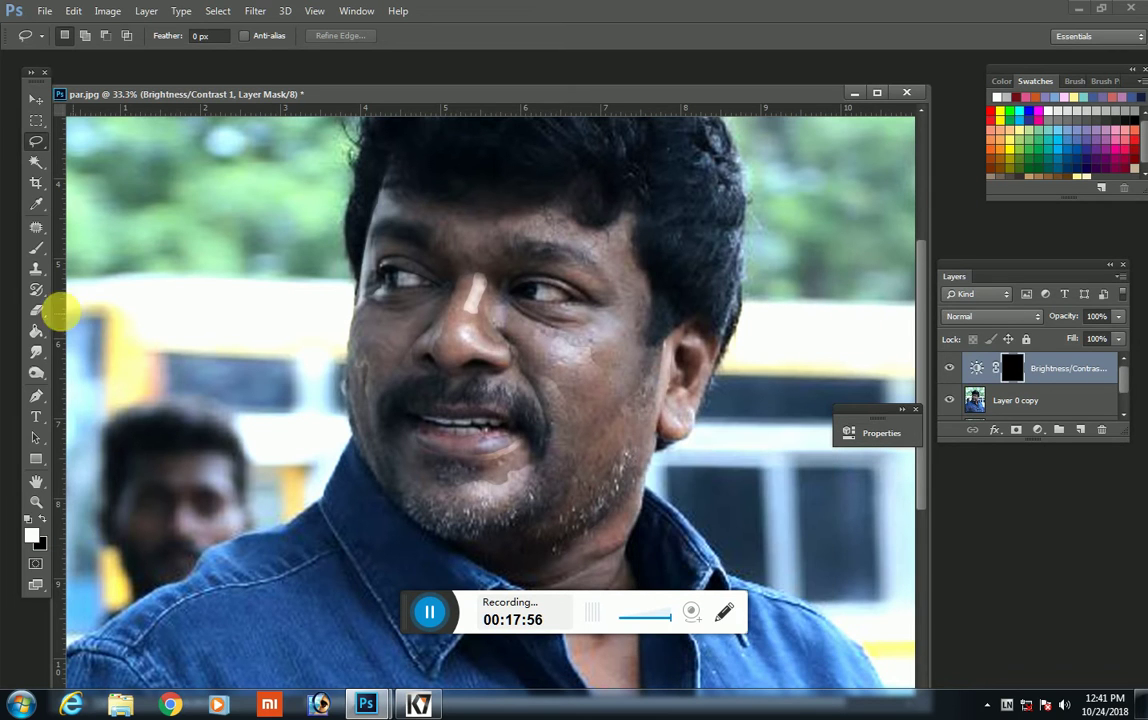
click(38, 310)
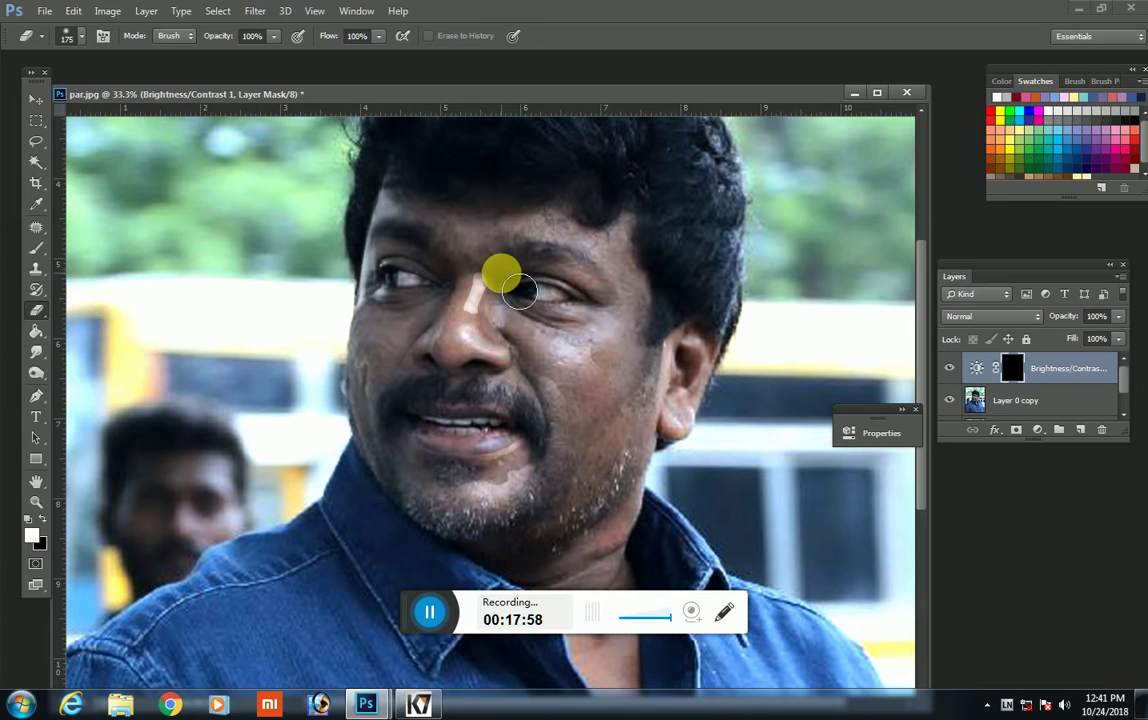
mouse_move(510, 300)
mouse_down()
mouse_move(499, 345)
mouse_move(469, 334)
mouse_move(461, 264)
mouse_up()
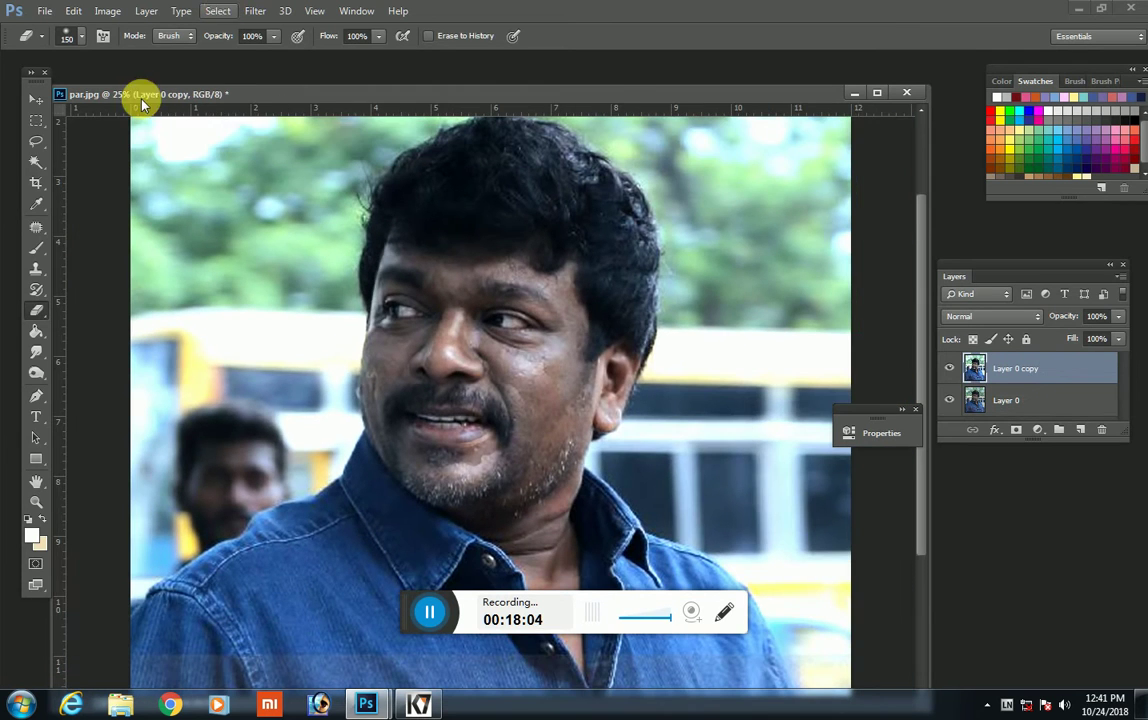
Step: Lasso the forehead and right temple and brighten it with a Brightness/Contrast adjustment
click(36, 141)
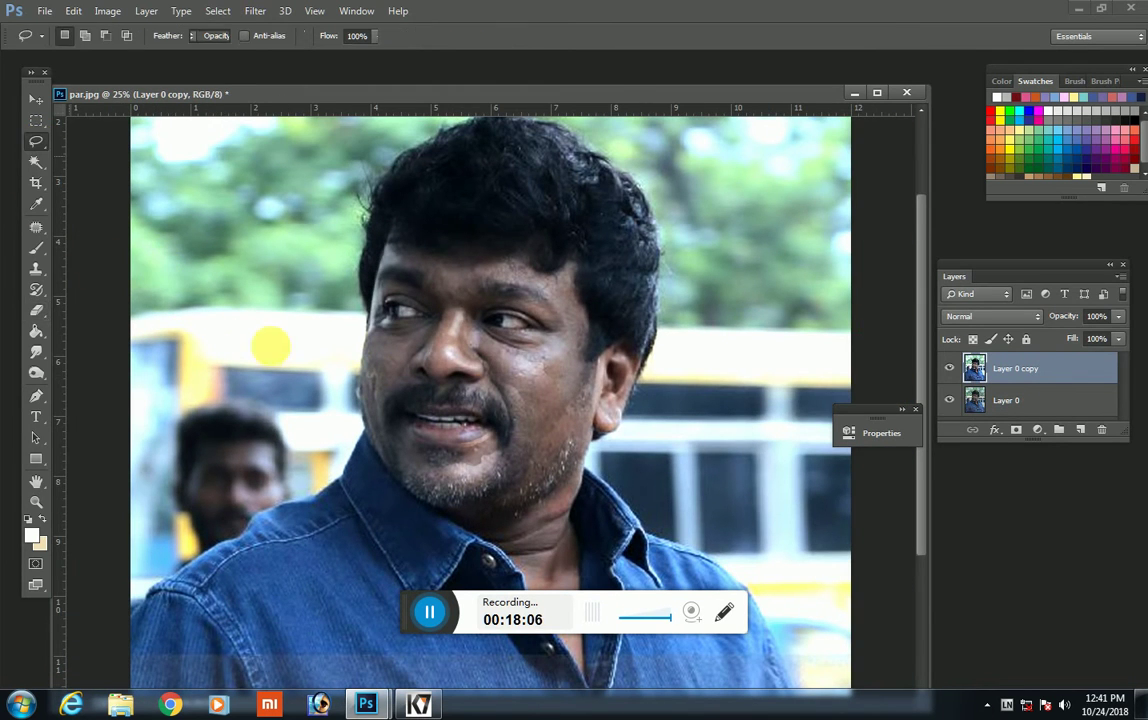
key(ctrl+plus)
key(ctrl+plus)
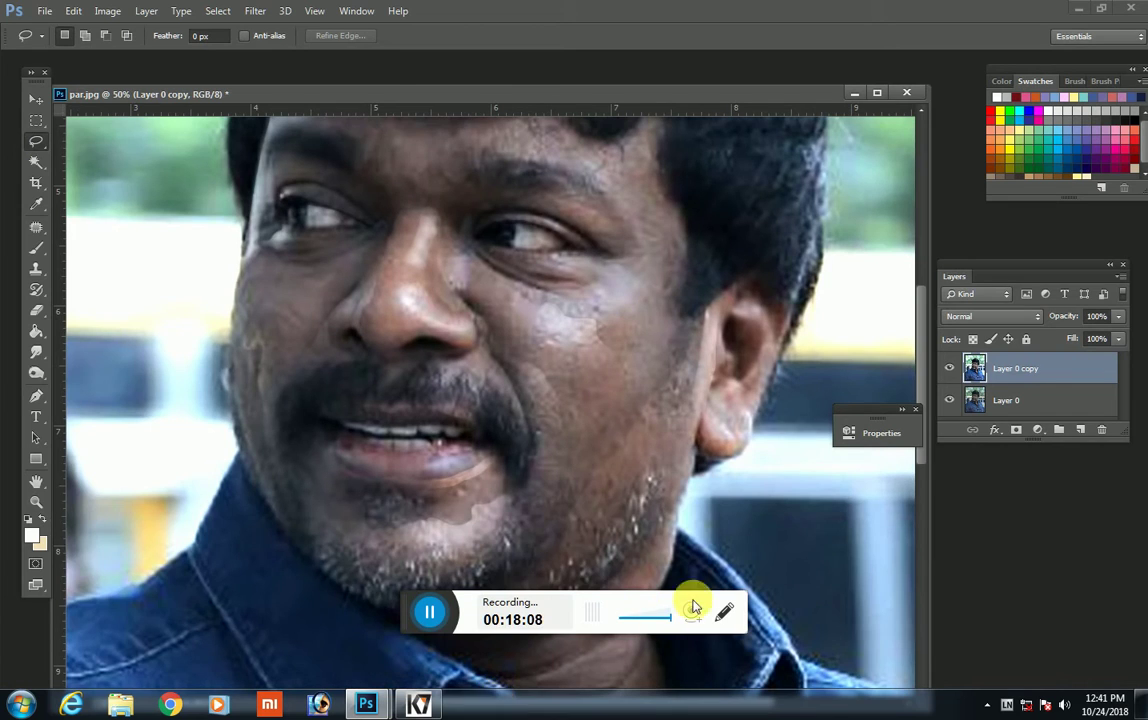
scroll(640, 480, up, 1)
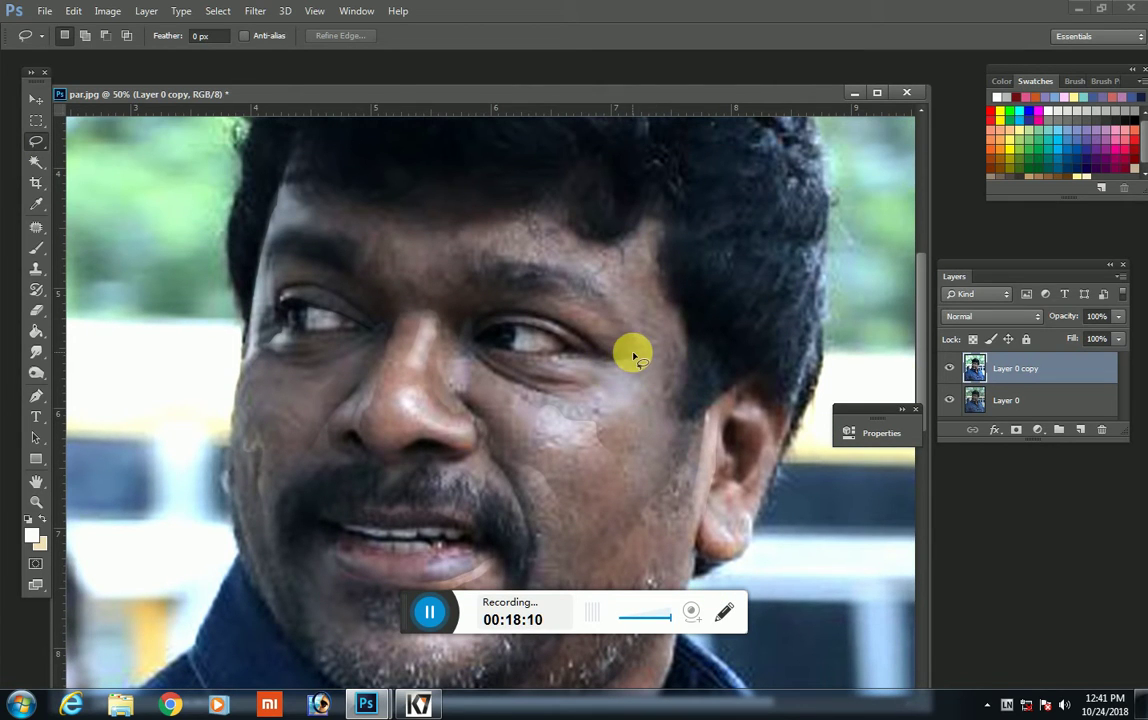
mouse_move(633, 347)
mouse_down()
mouse_move(595, 288)
mouse_move(500, 254)
mouse_move(462, 262)
mouse_move(465, 233)
mouse_move(543, 200)
mouse_move(592, 243)
mouse_move(638, 210)
mouse_move(684, 354)
mouse_move(666, 418)
mouse_move(636, 350)
mouse_up()
click(1039, 432)
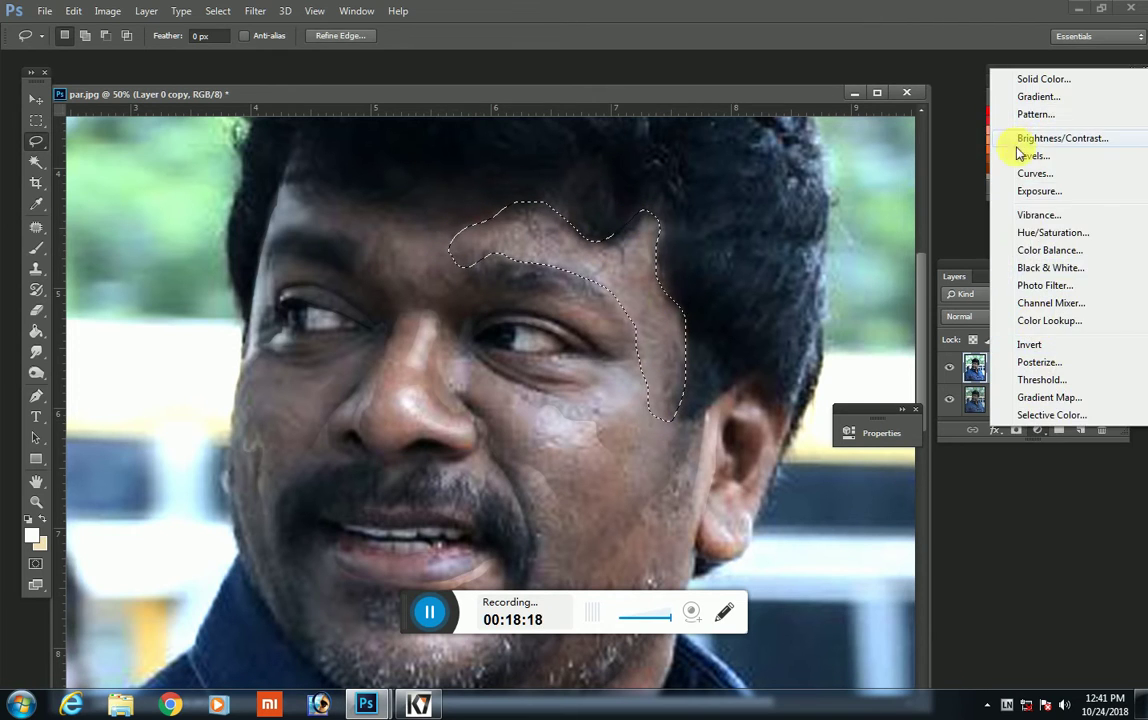
click(1000, 137)
mouse_move(727, 512)
mouse_down()
mouse_move(710, 513)
mouse_move(764, 511)
mouse_move(744, 547)
mouse_up()
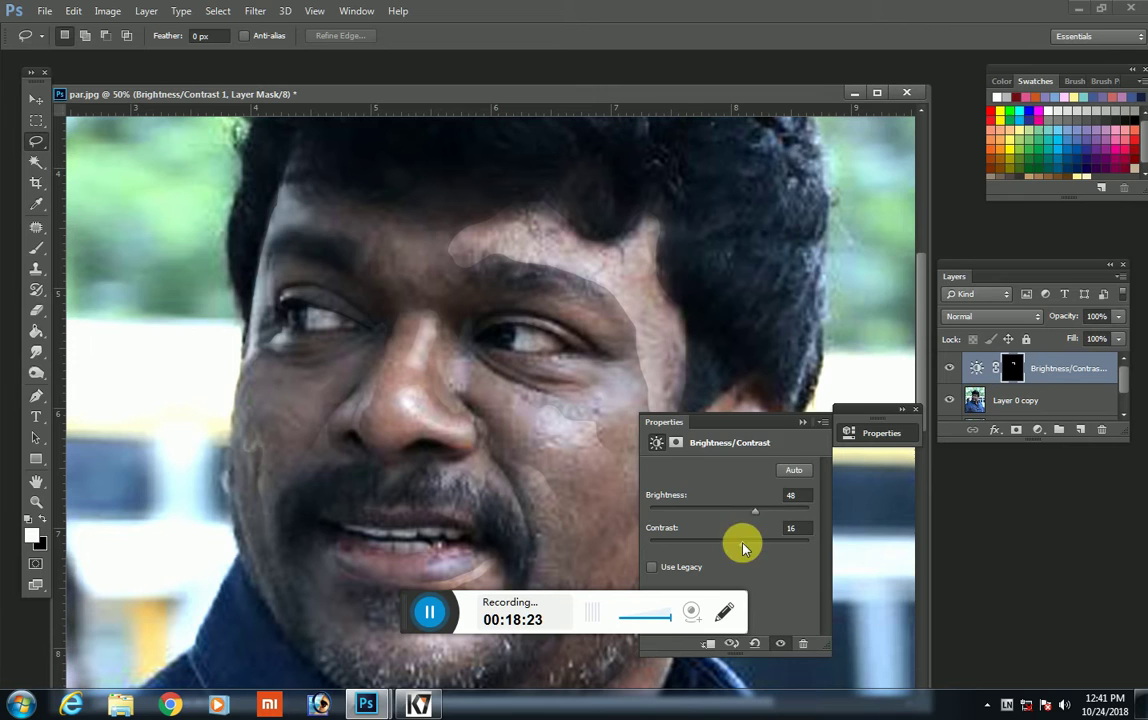
Step: Erase the brightening over the eye area with an enlarged brush, then delete the adjustment layer
click(803, 421)
click(36, 309)
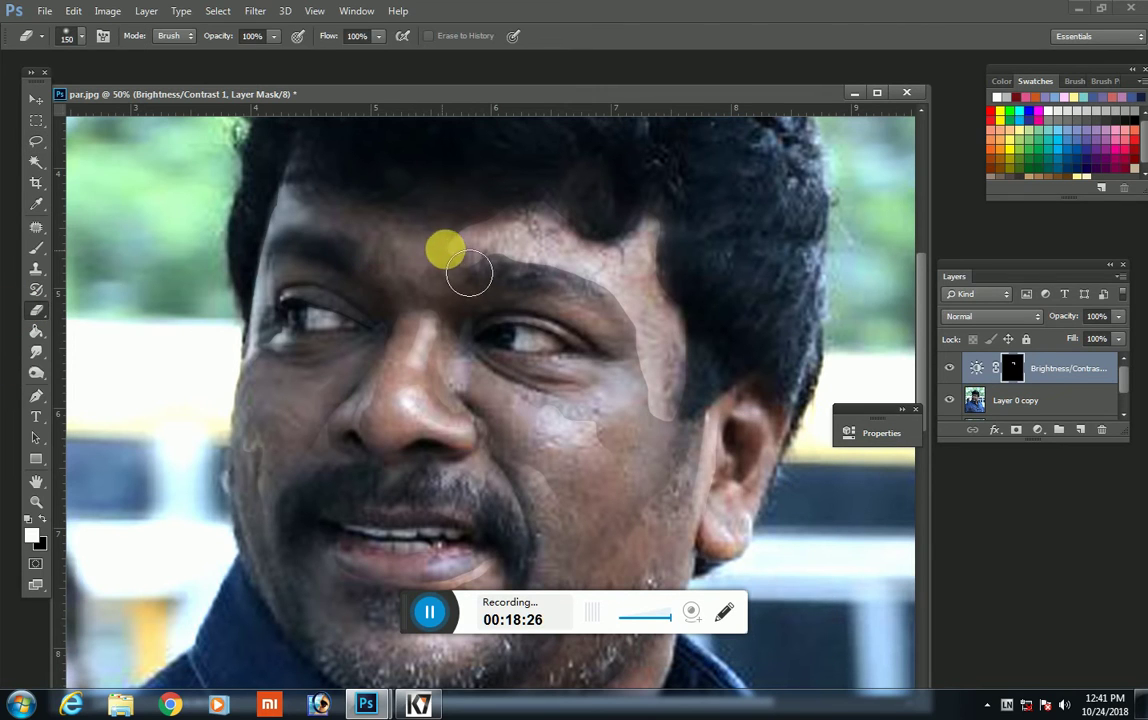
drag(511, 313, 600, 325)
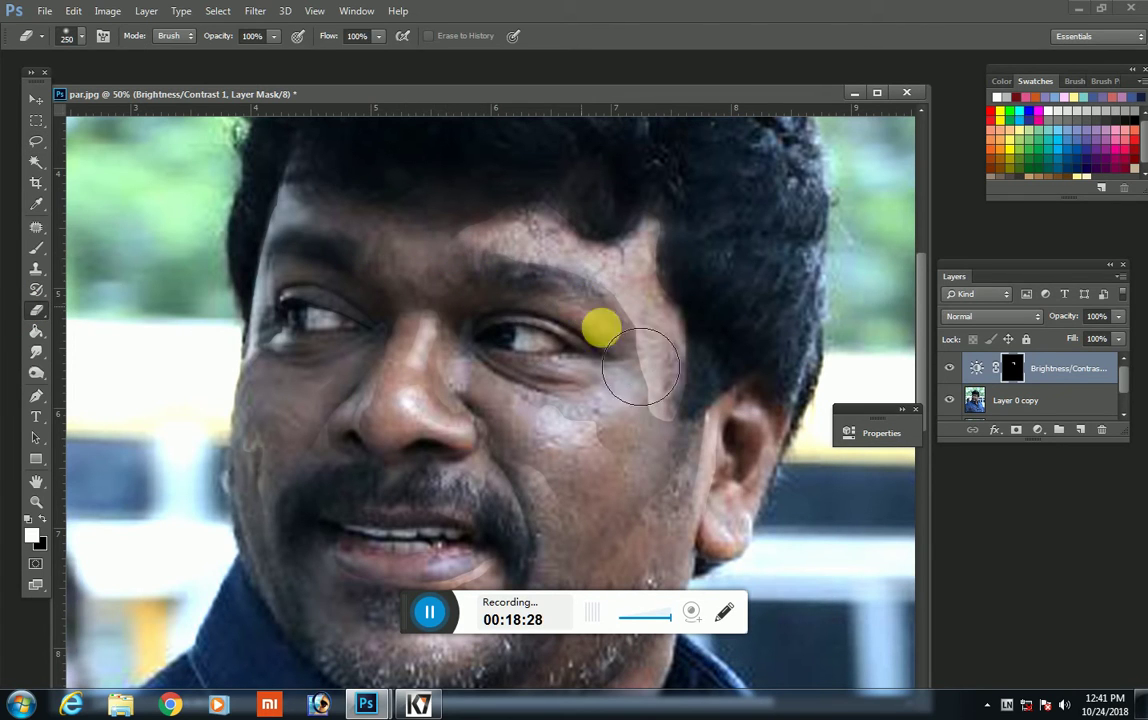
key(bracketright)
drag(612, 387, 735, 450)
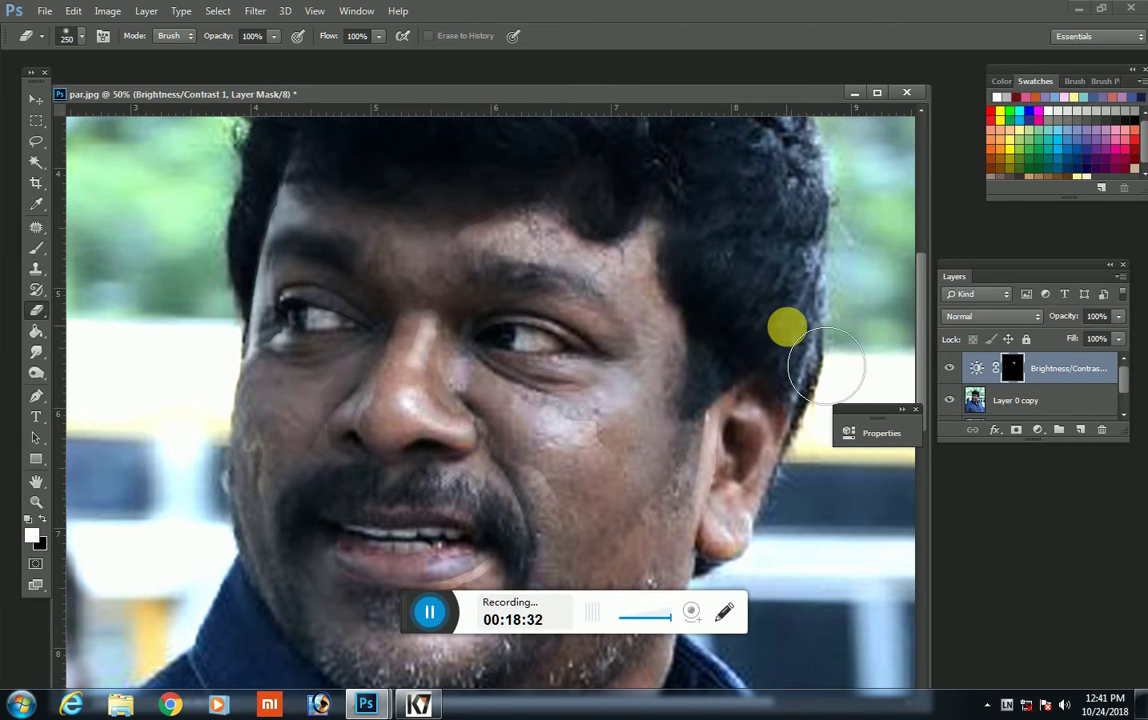
key(Delete)
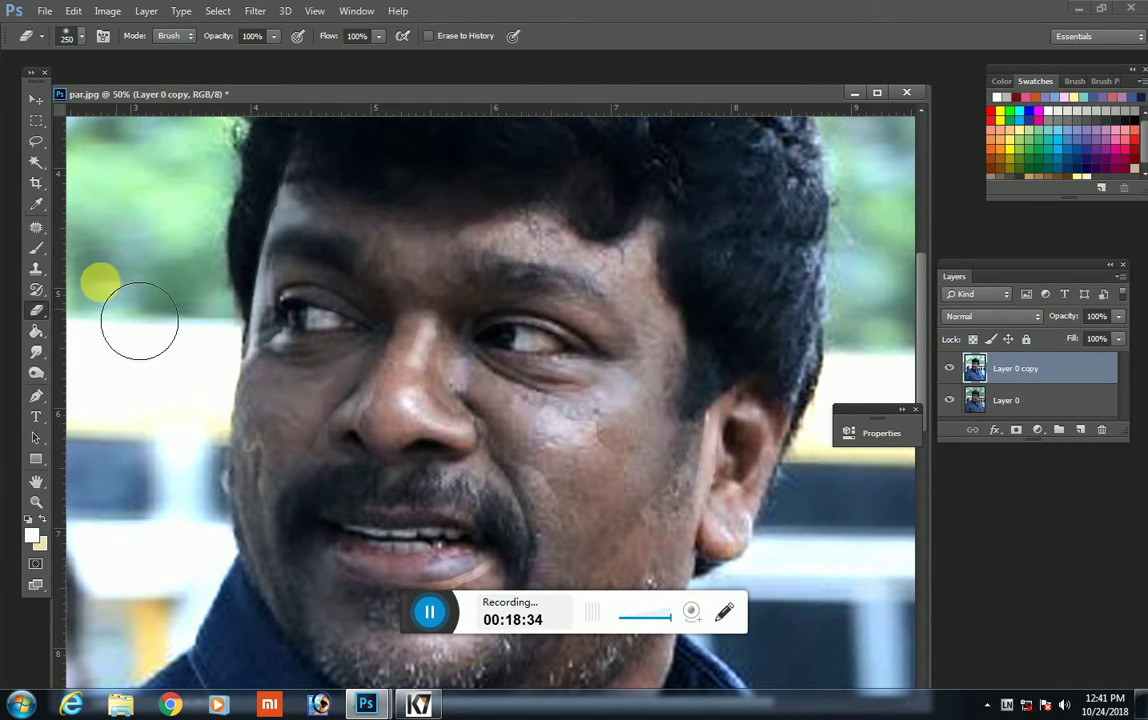
Step: Magic Wand the facial skin, then deselect and zoom out to the whole photo
click(35, 161)
click(405, 259)
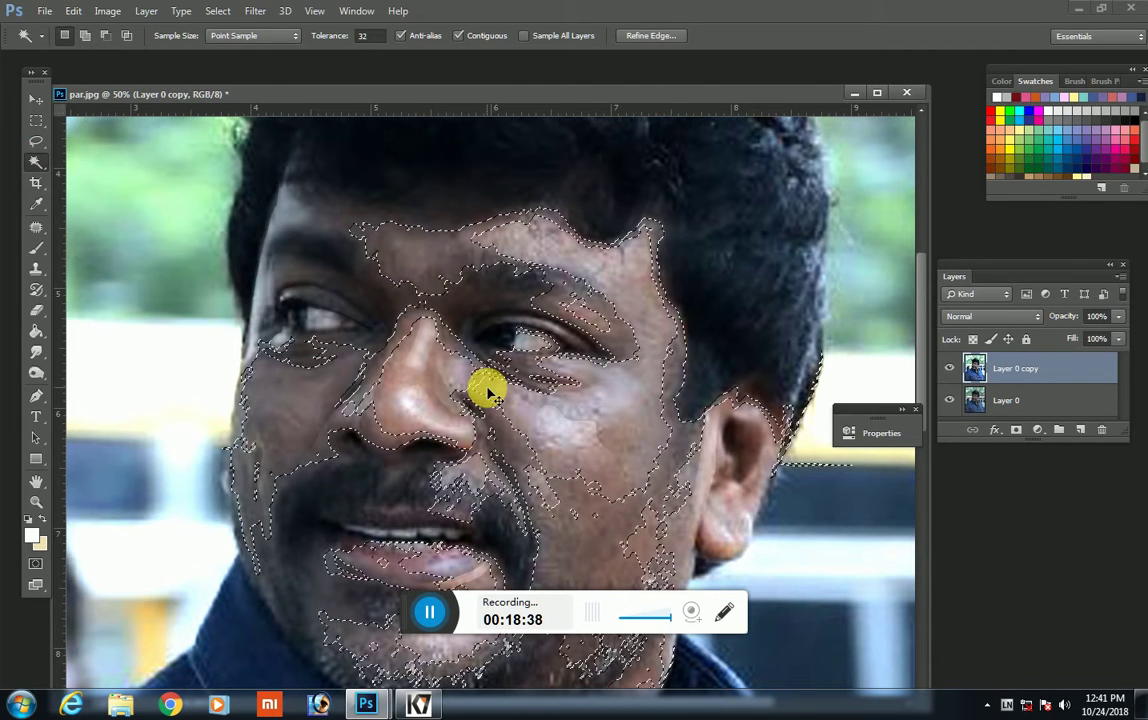
key(ctrl+d)
key(ctrl+minus)
key(ctrl+minus)
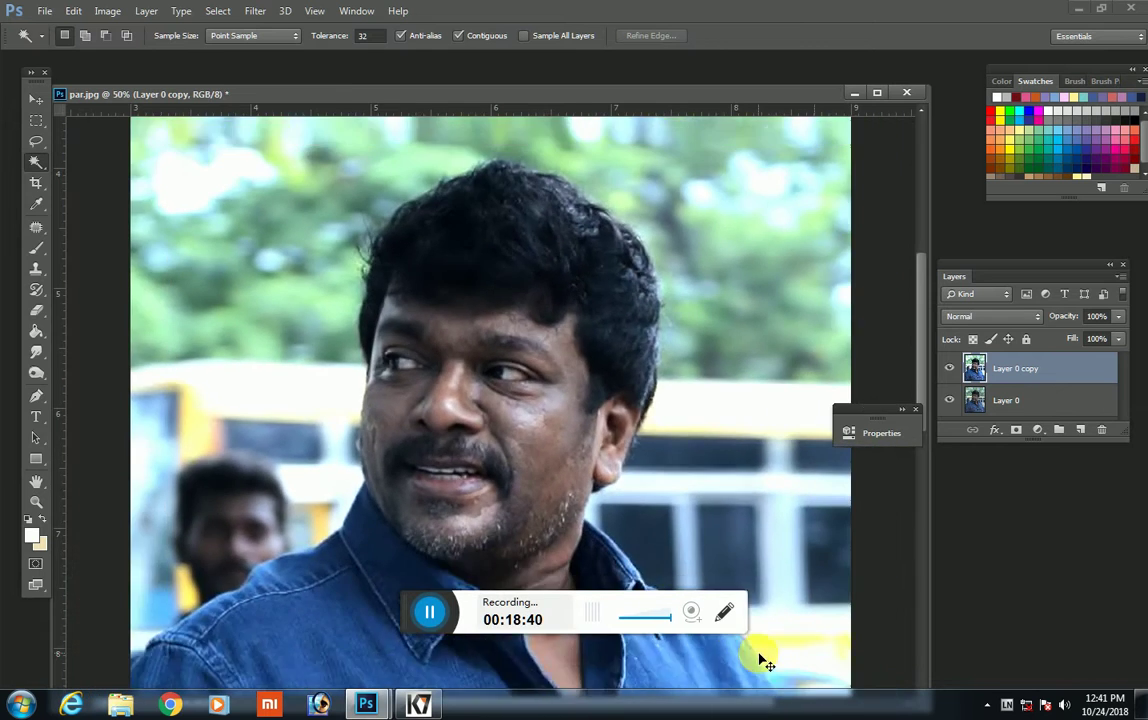
key(ctrl+minus)
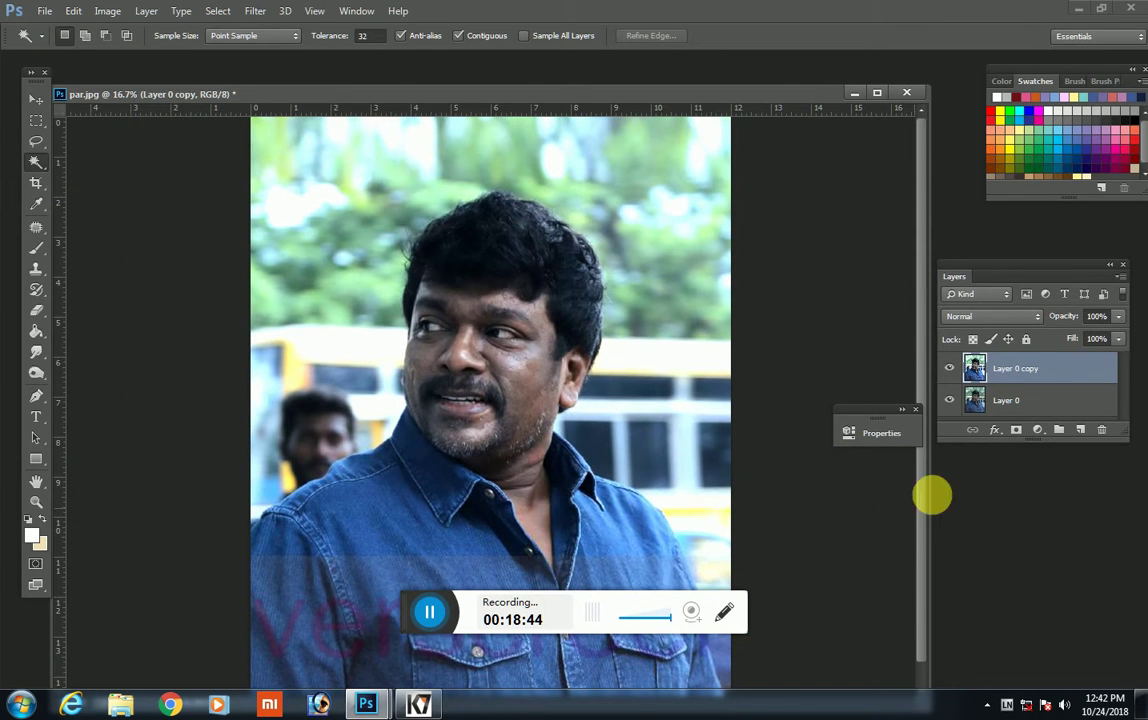
Step: Compare the retouched copy with the original by toggling both layers, then close Properties
click(949, 400)
click(949, 368)
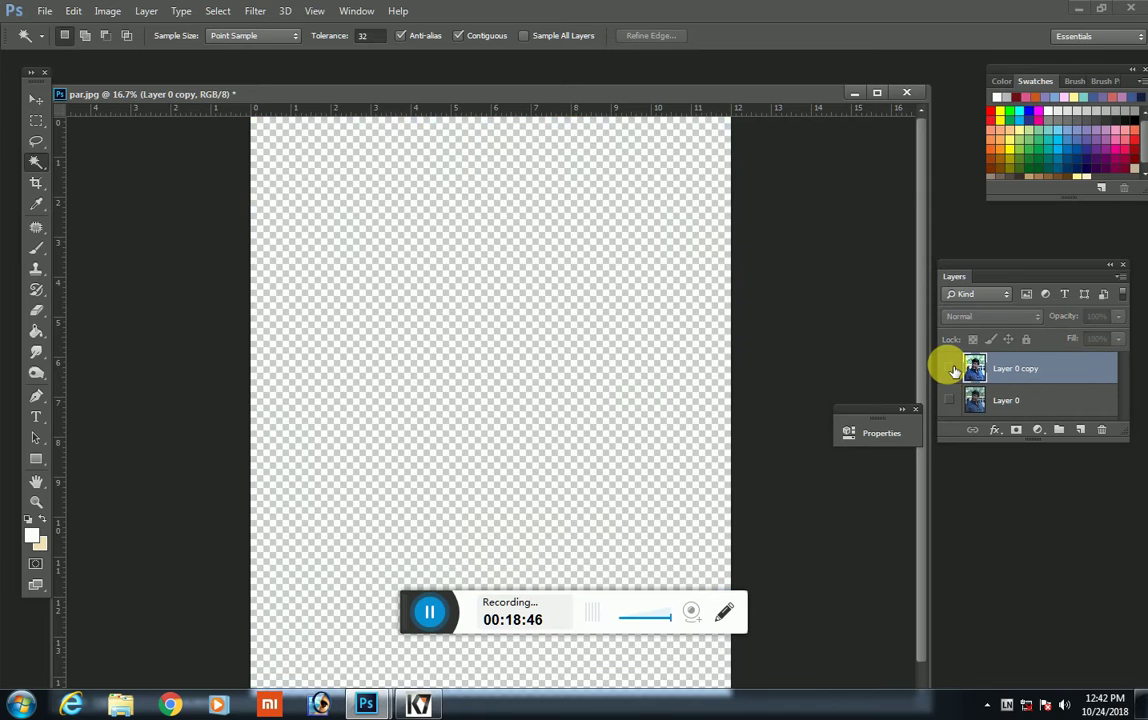
click(949, 400)
click(949, 368)
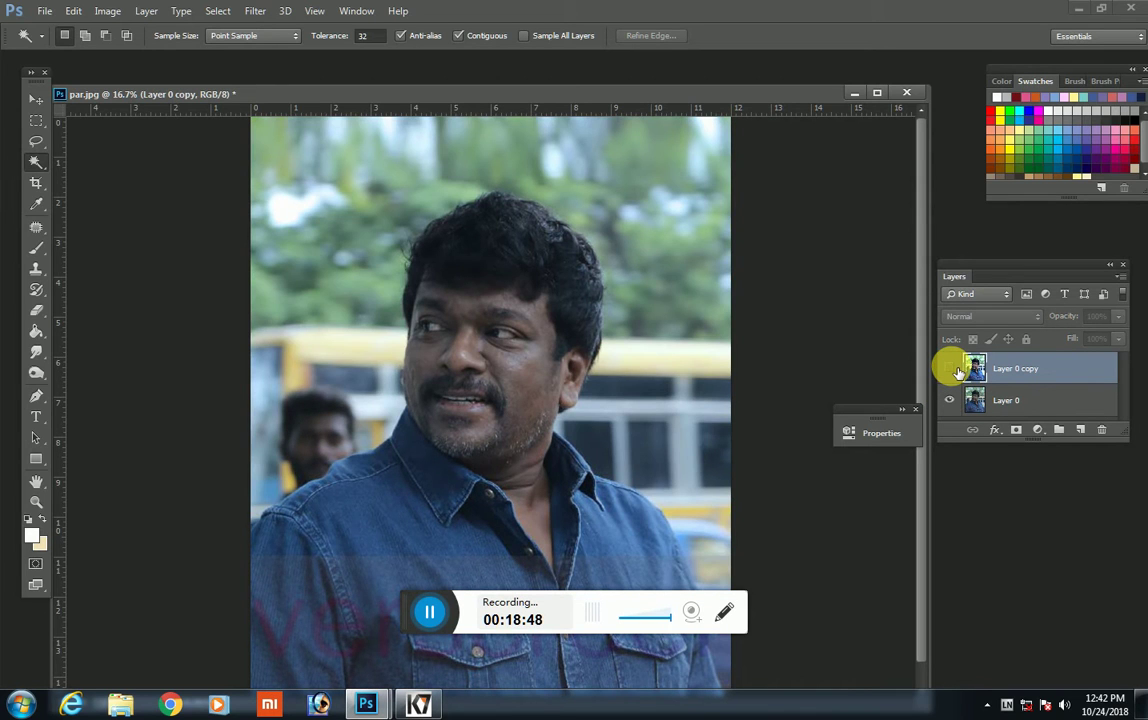
click(949, 368)
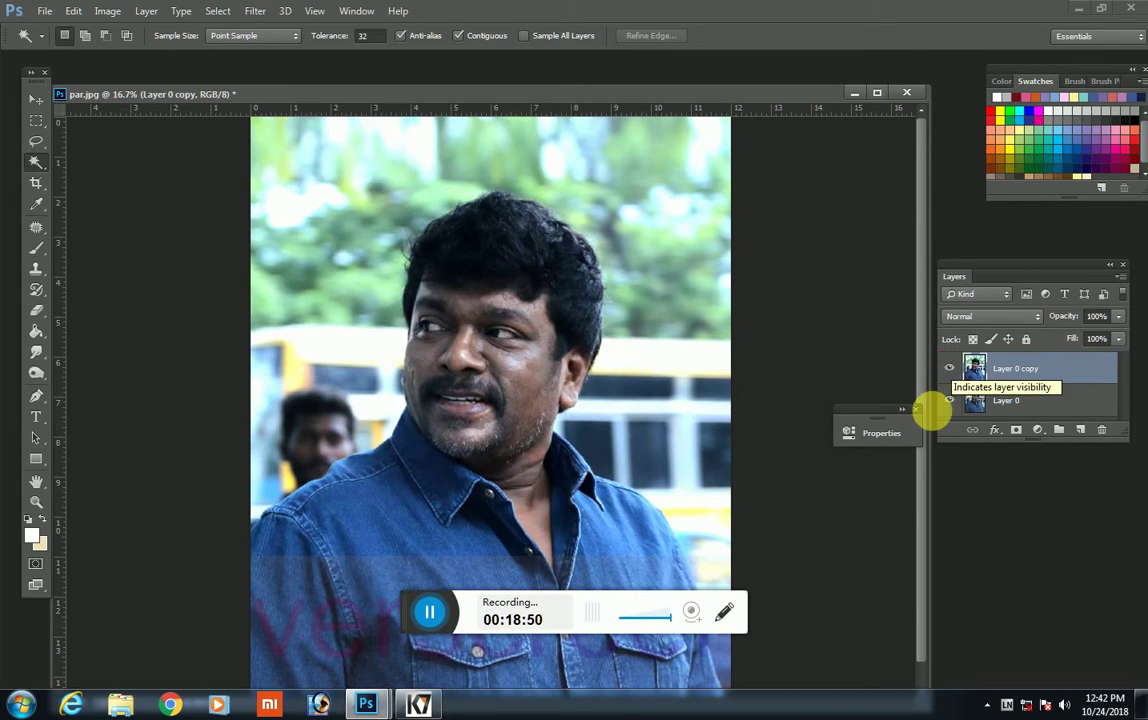
click(915, 410)
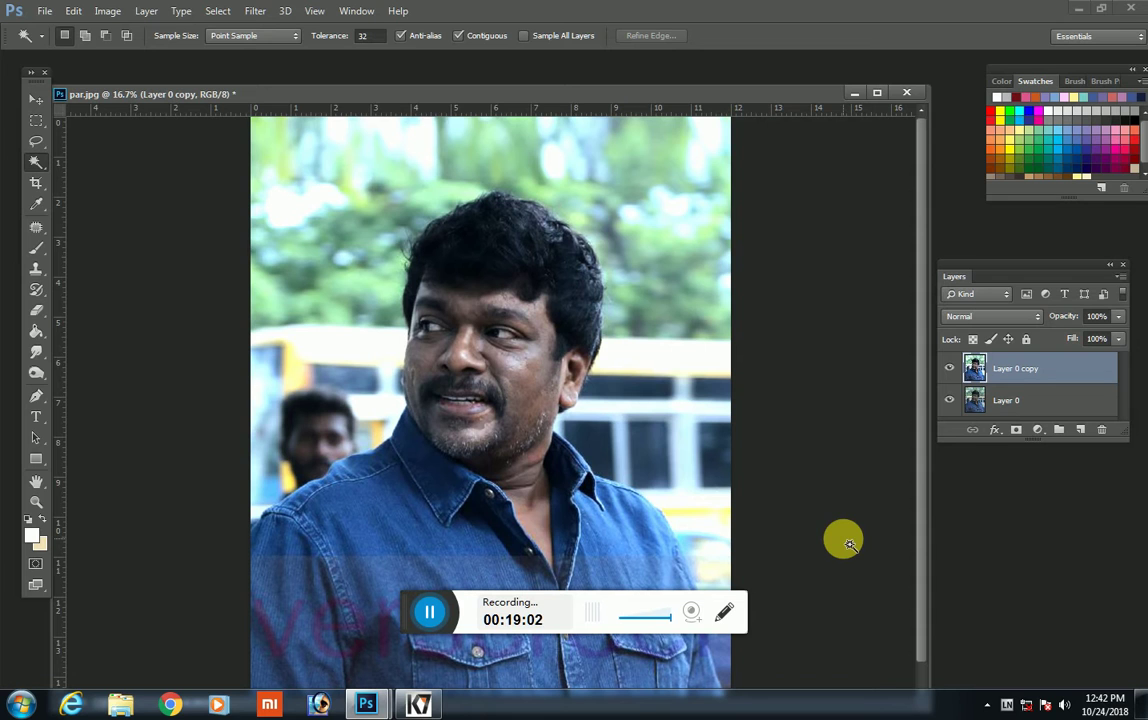
key(ctrl+plus)
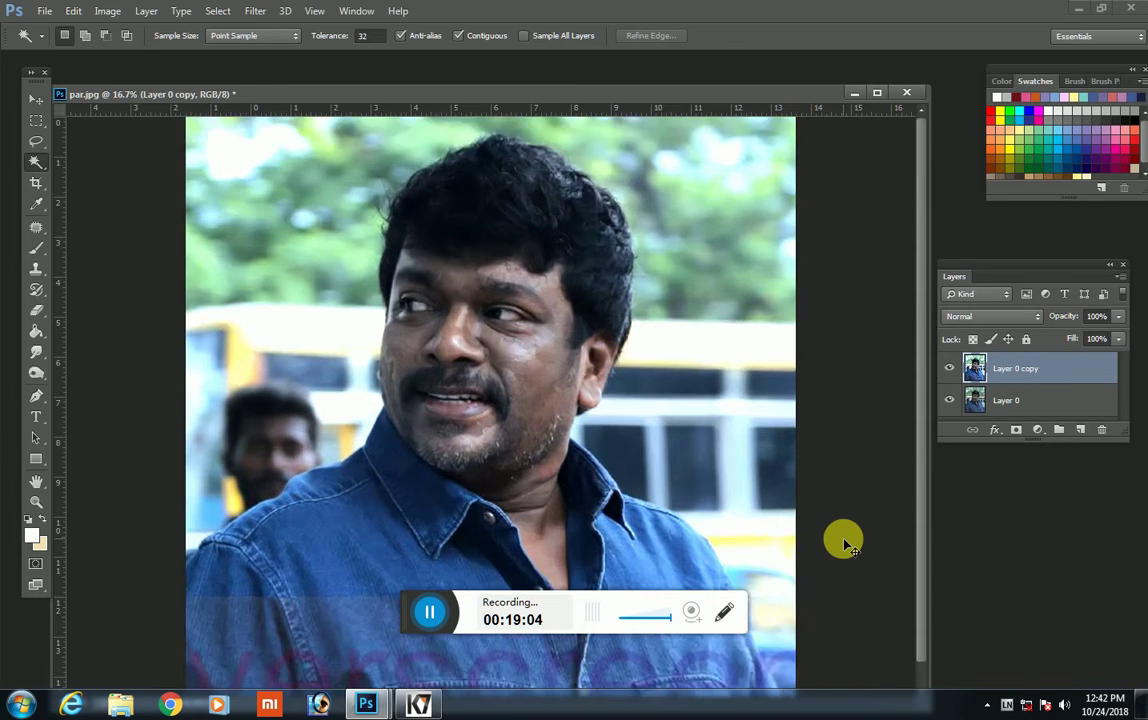
key(ctrl+plus)
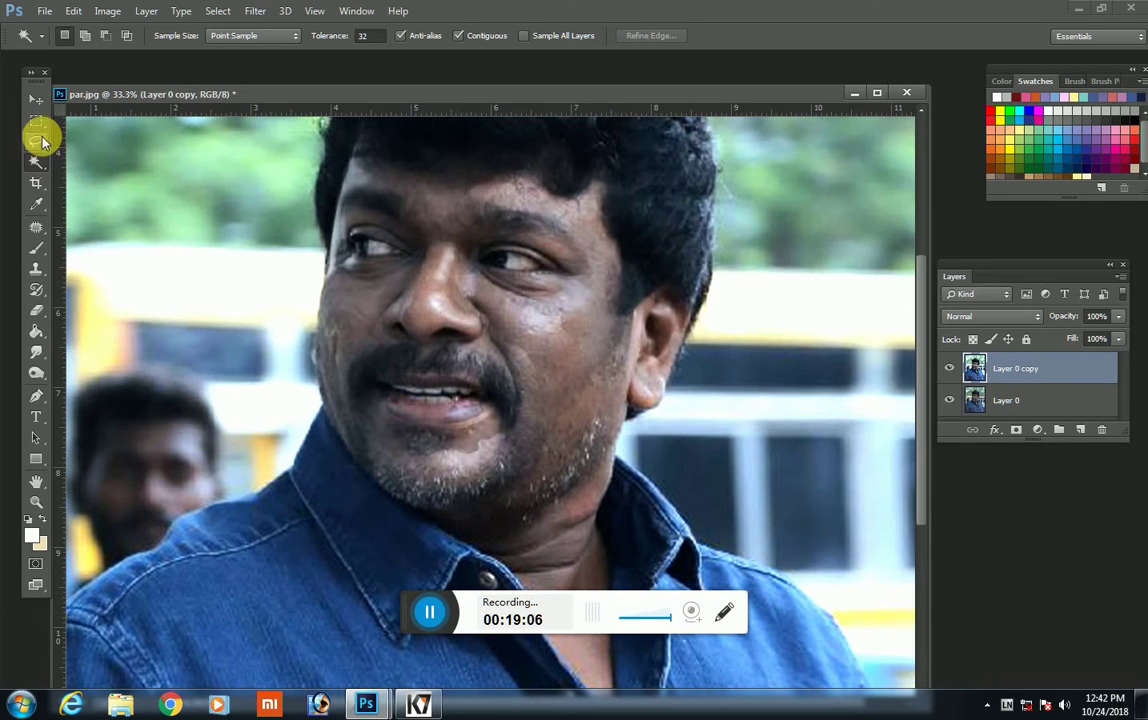
click(40, 140)
key(ctrl+plus)
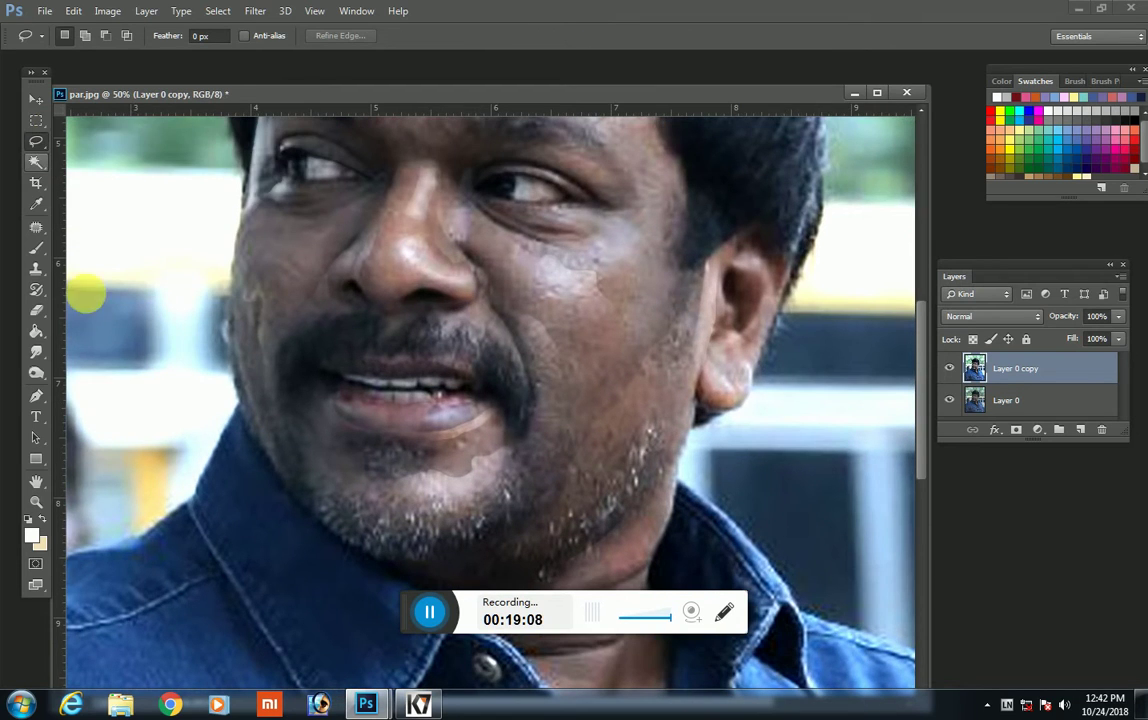
scroll(494, 453, up, 2)
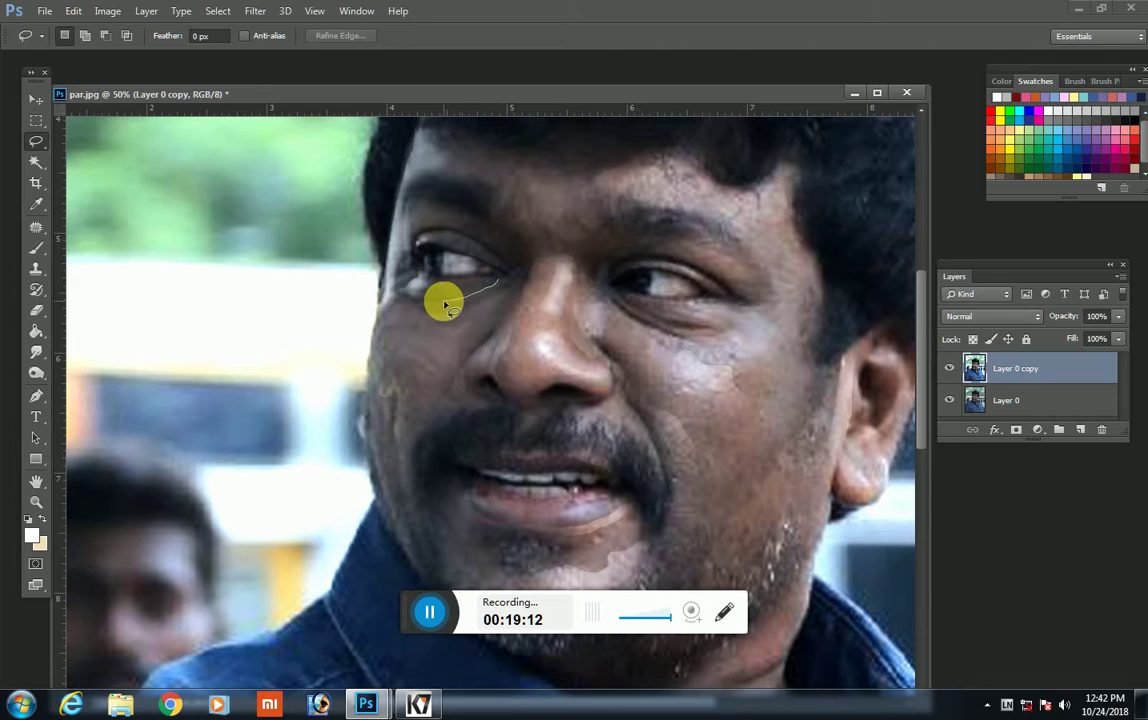
drag(445, 305, 515, 273)
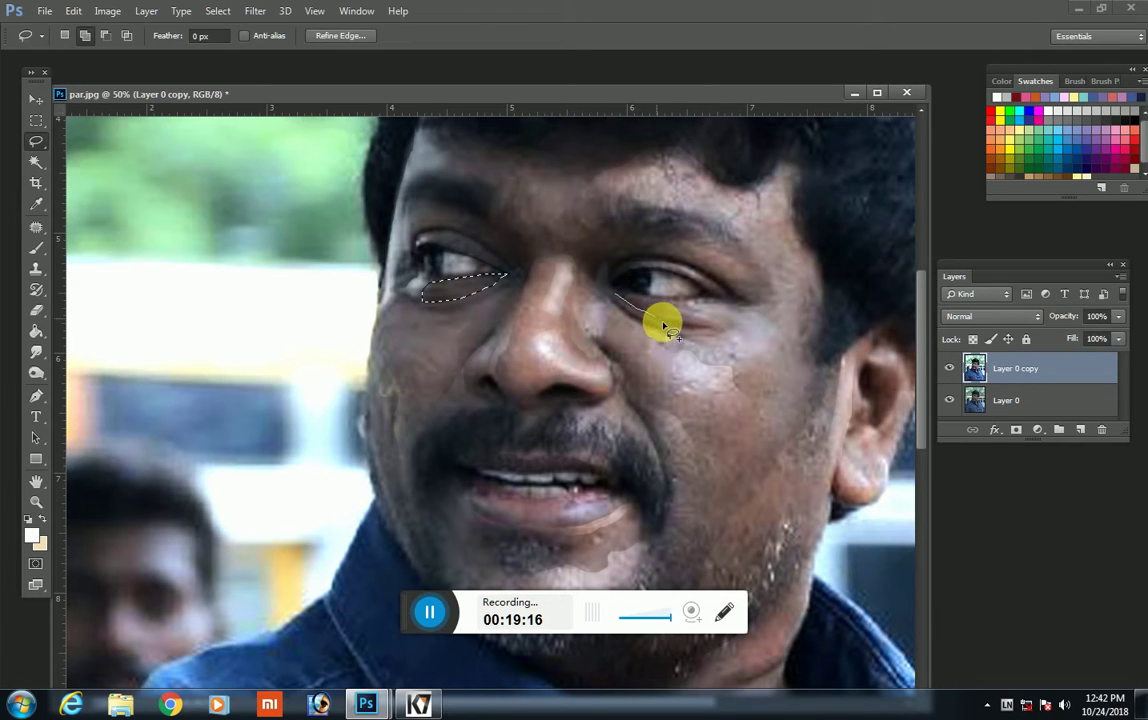
mouse_move(686, 330)
mouse_down()
mouse_move(735, 320)
mouse_move(641, 290)
mouse_move(620, 296)
mouse_up()
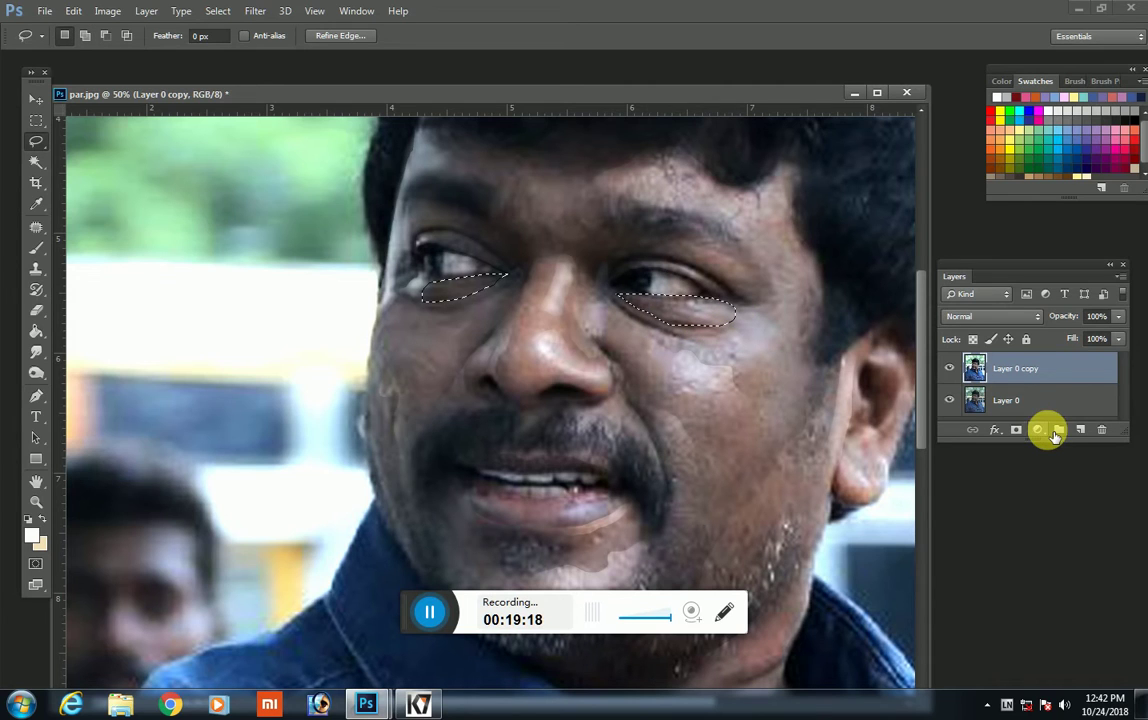
click(1040, 432)
click(1040, 141)
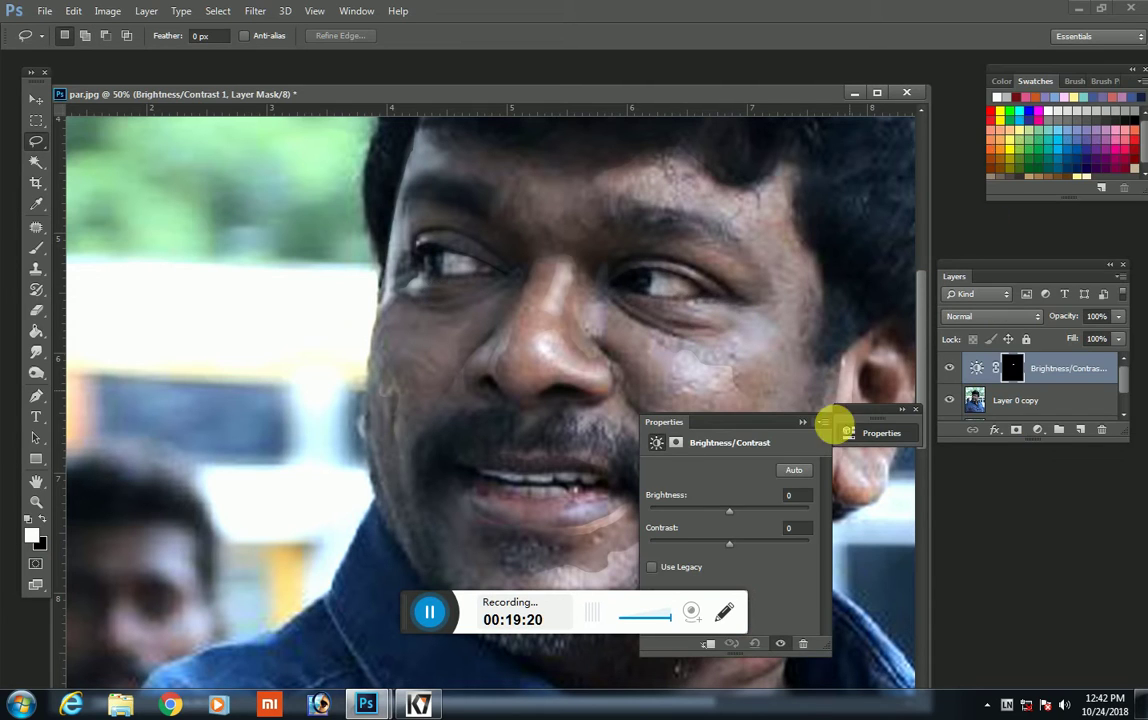
drag(716, 518, 734, 543)
click(803, 423)
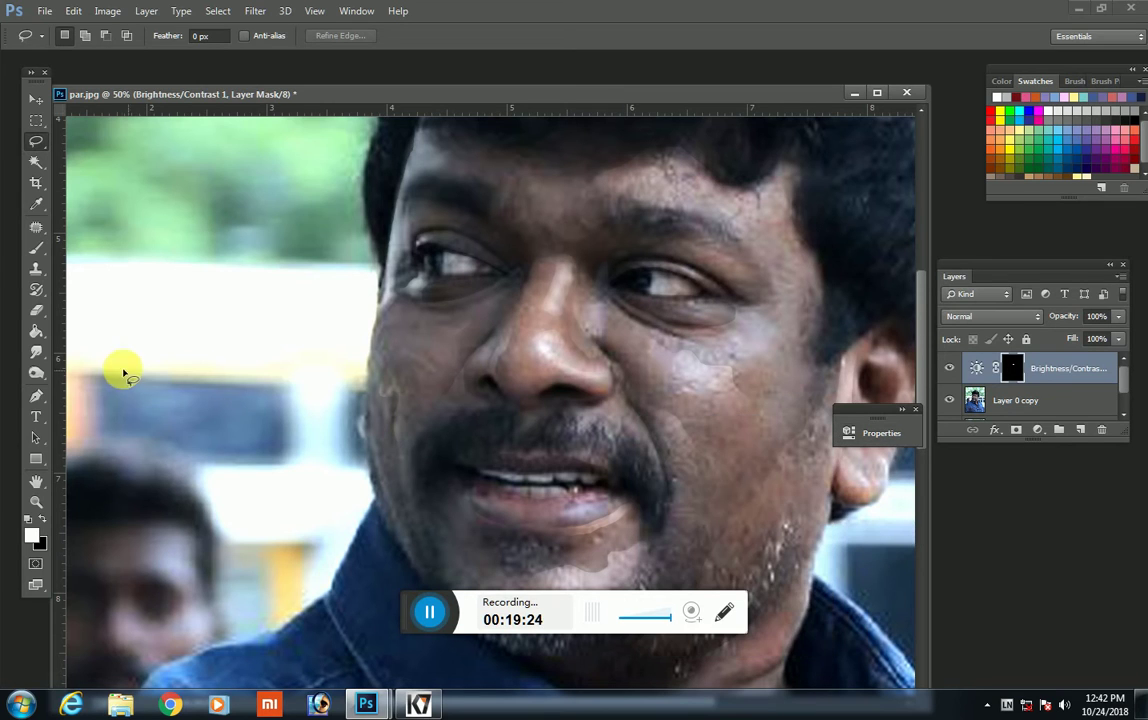
click(38, 310)
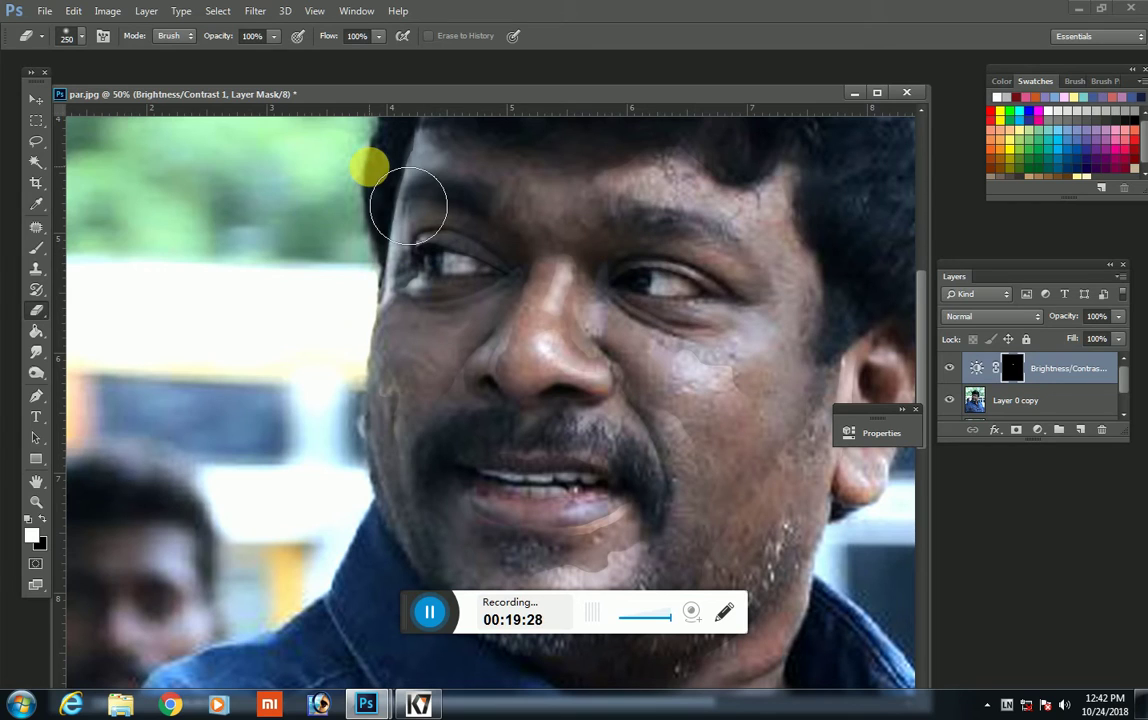
key(Delete)
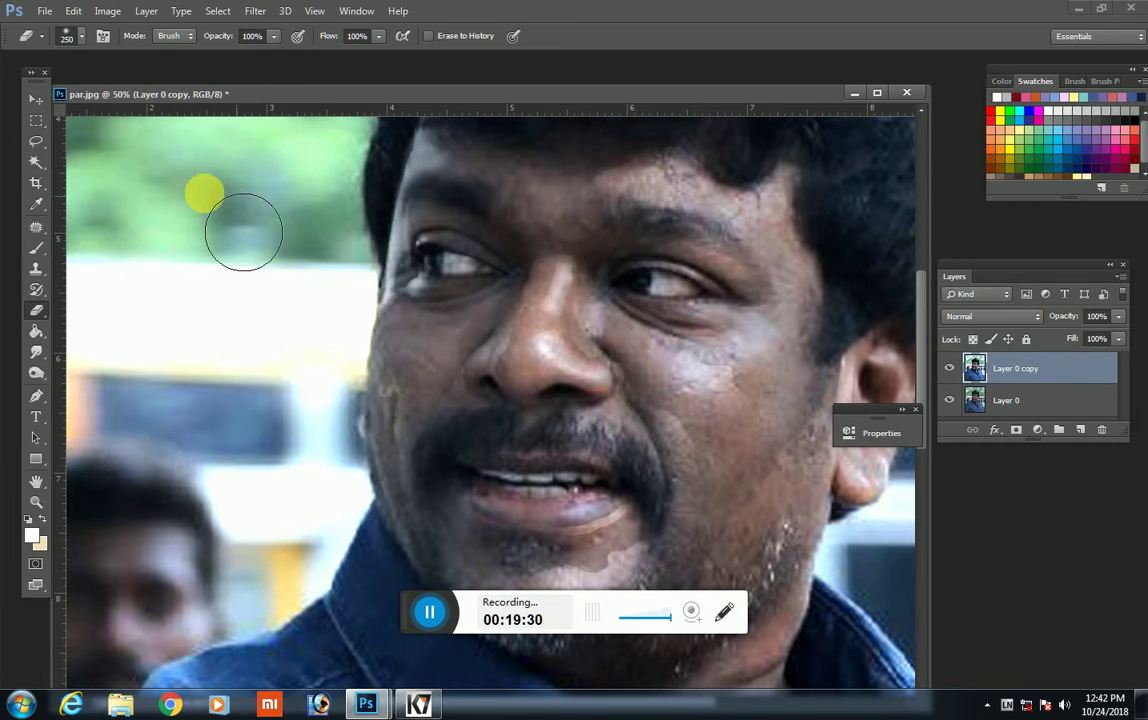
click(36, 141)
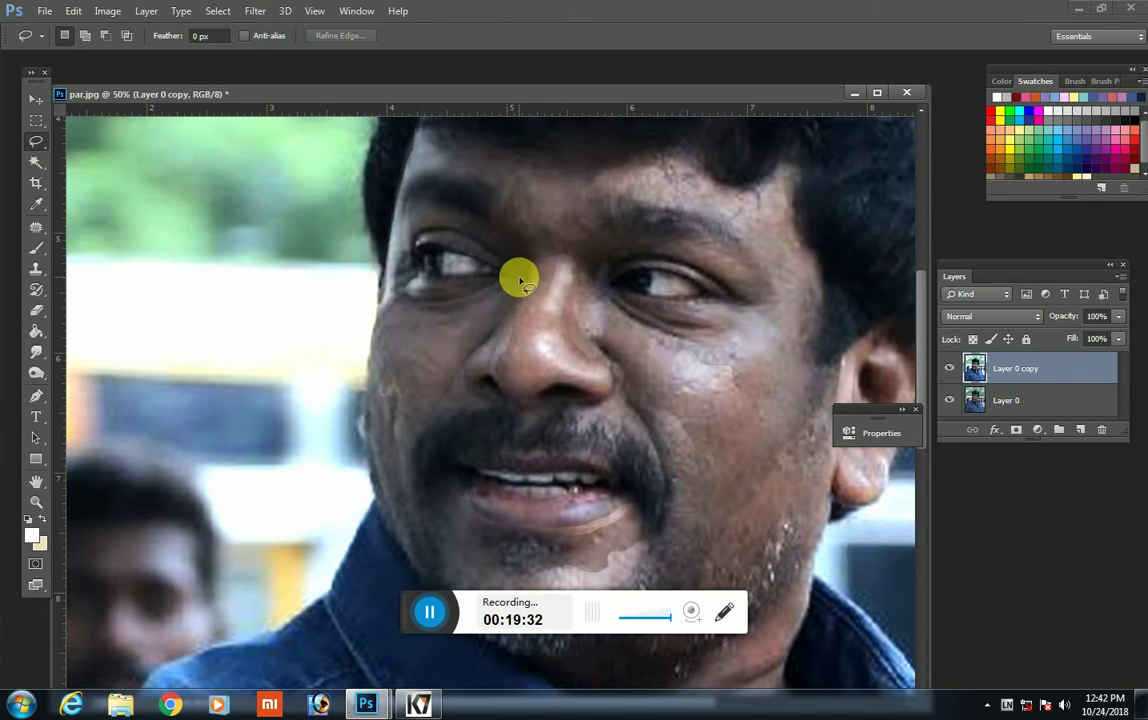
mouse_move(500, 297)
mouse_down()
mouse_move(475, 309)
mouse_move(520, 246)
mouse_up()
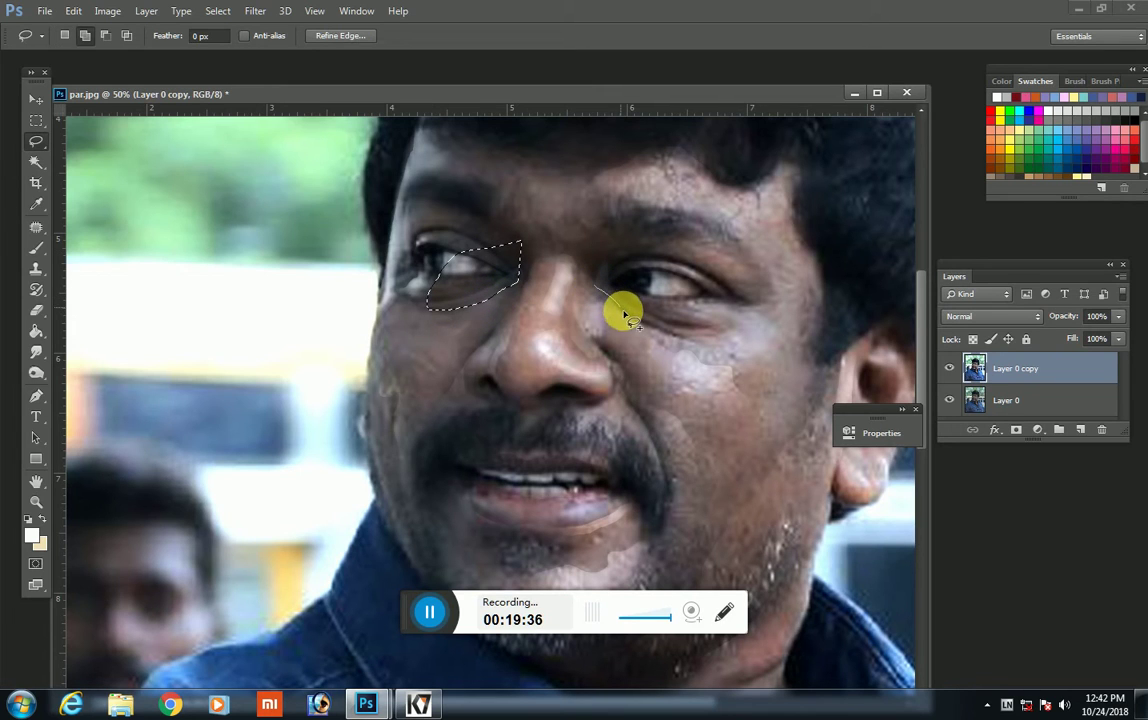
drag(624, 316, 715, 318)
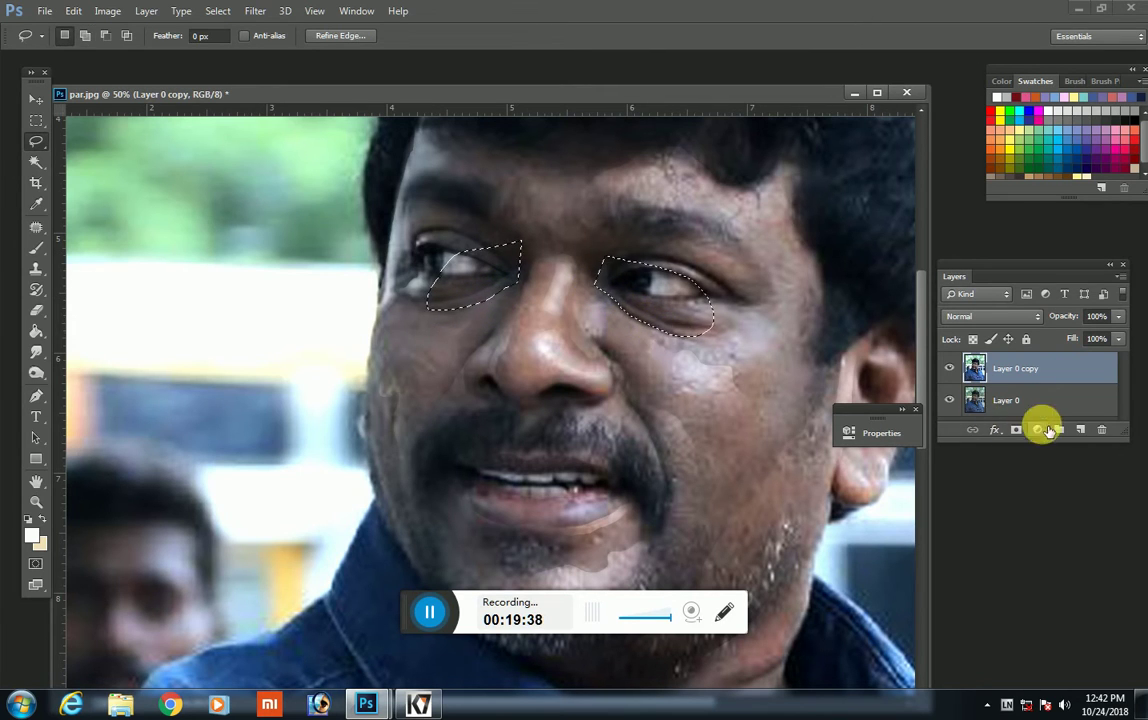
click(1037, 430)
click(1025, 143)
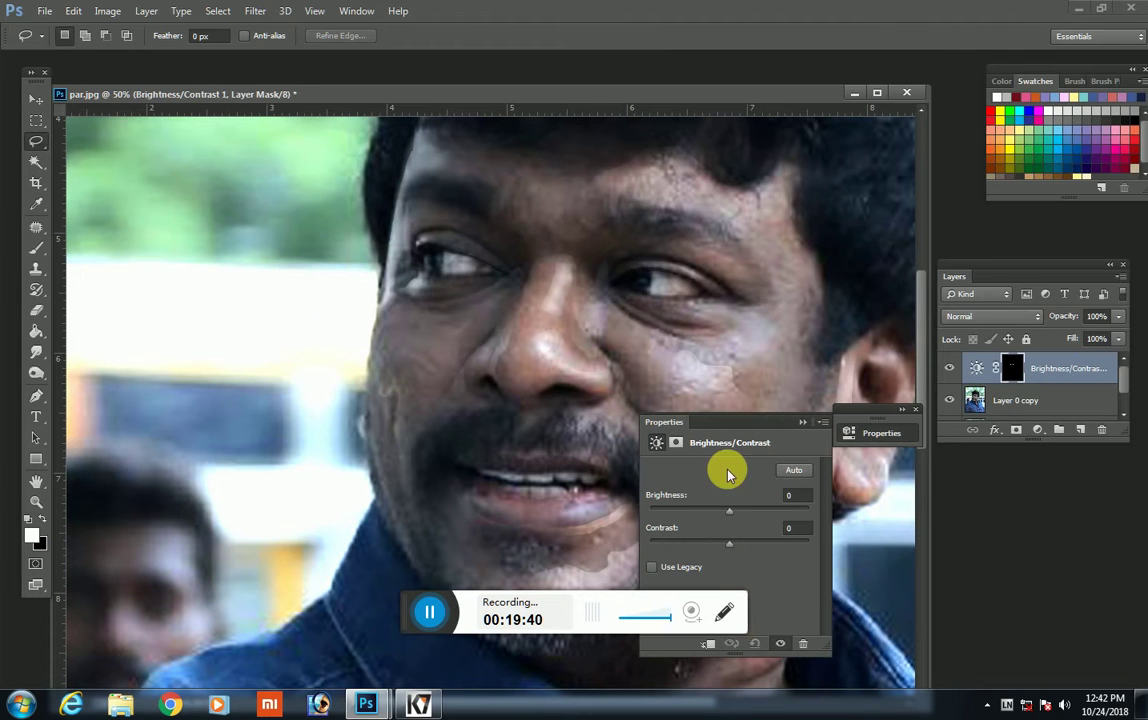
drag(727, 515, 719, 516)
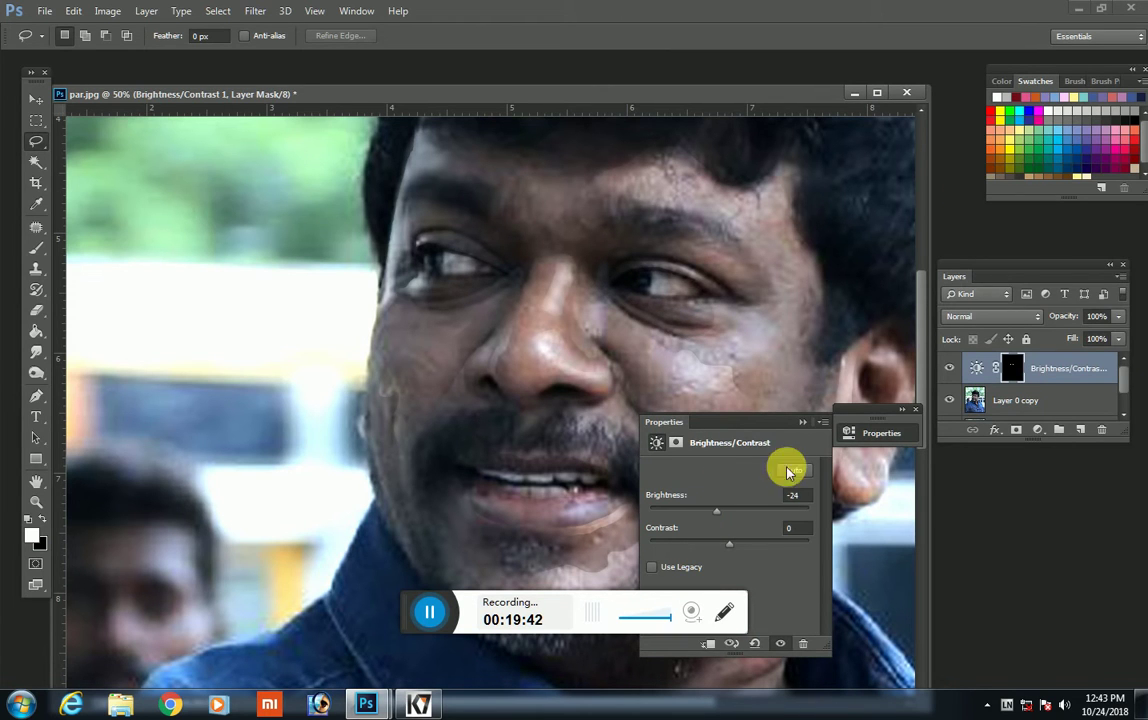
click(802, 422)
click(32, 313)
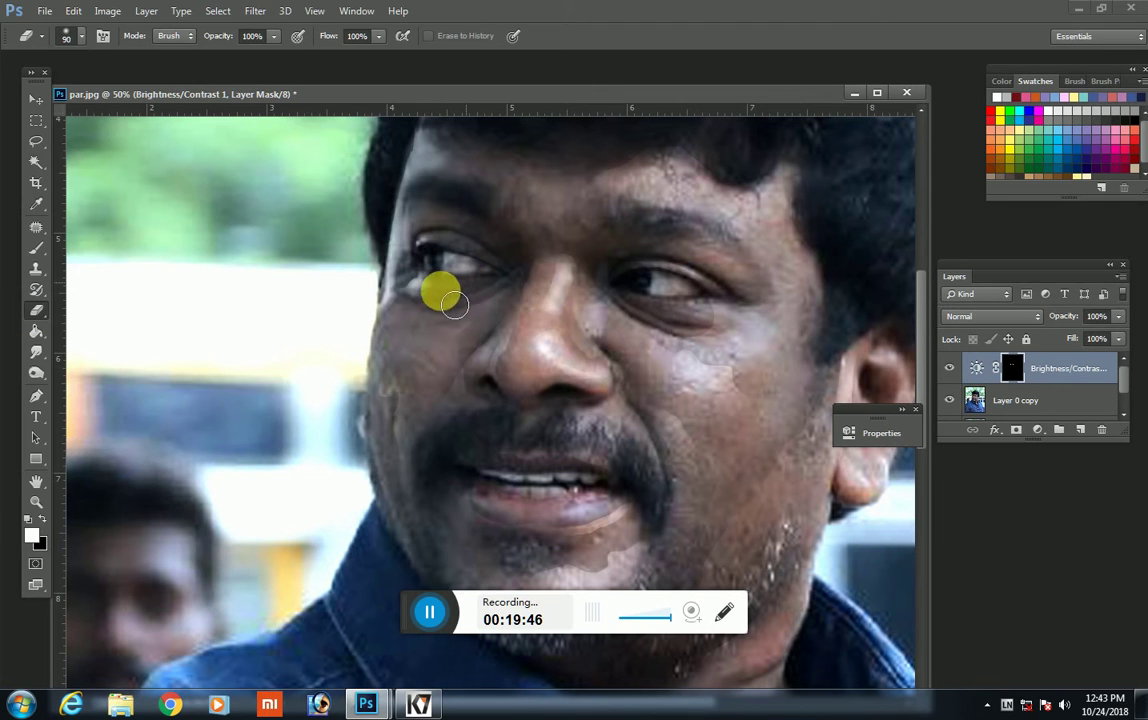
key(bracketright)
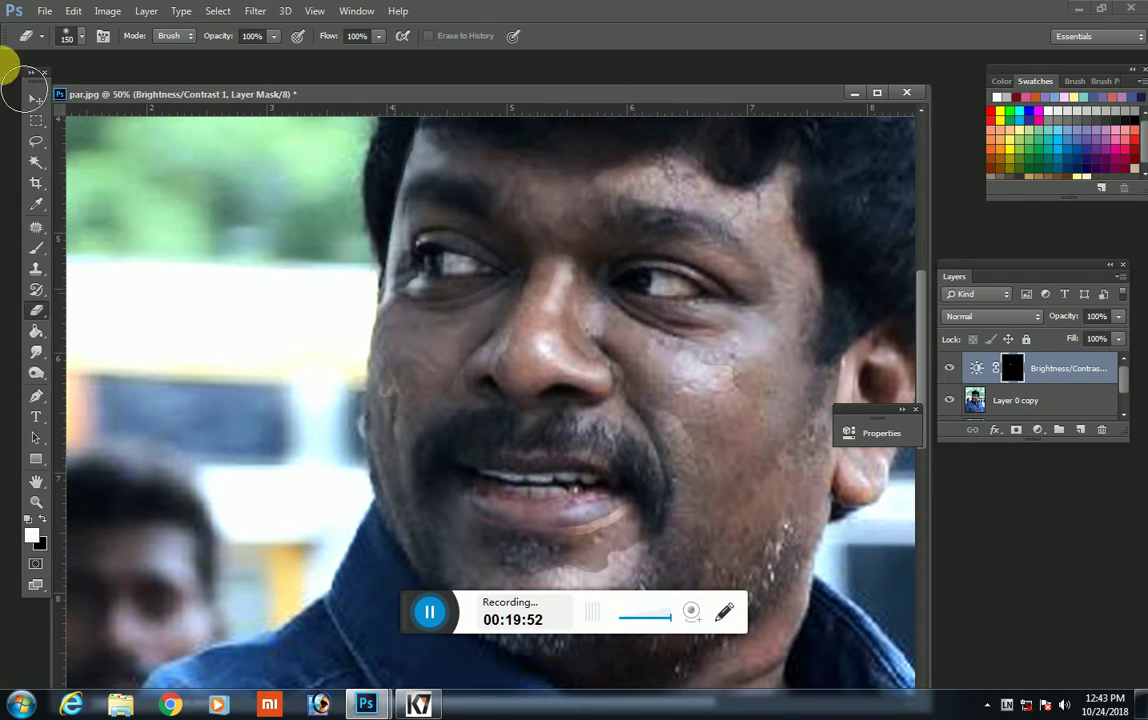
key(ctrl+z)
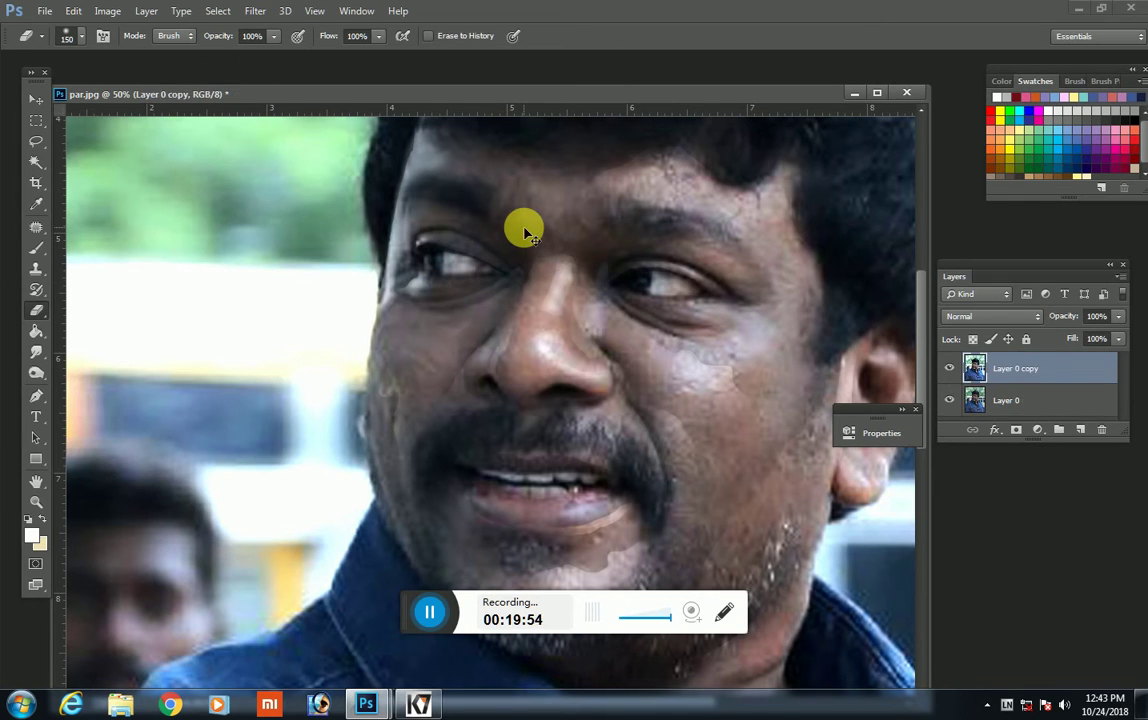
key(ctrl+0)
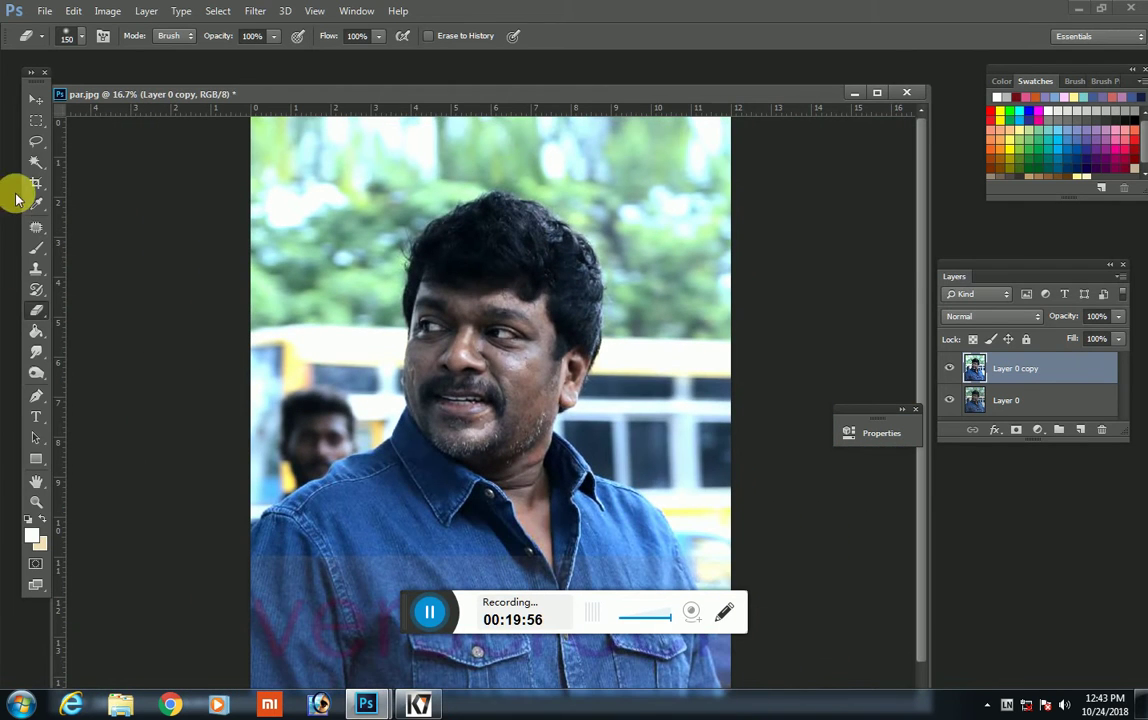
click(36, 141)
key(ctrl+plus)
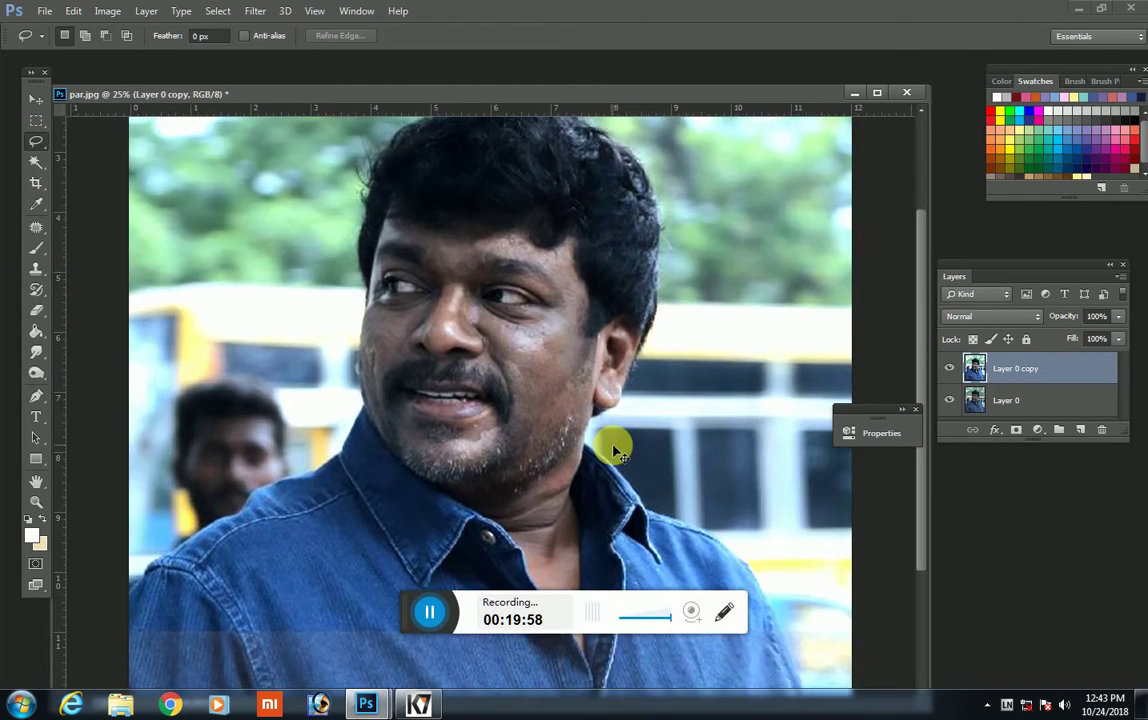
key(ctrl+plus)
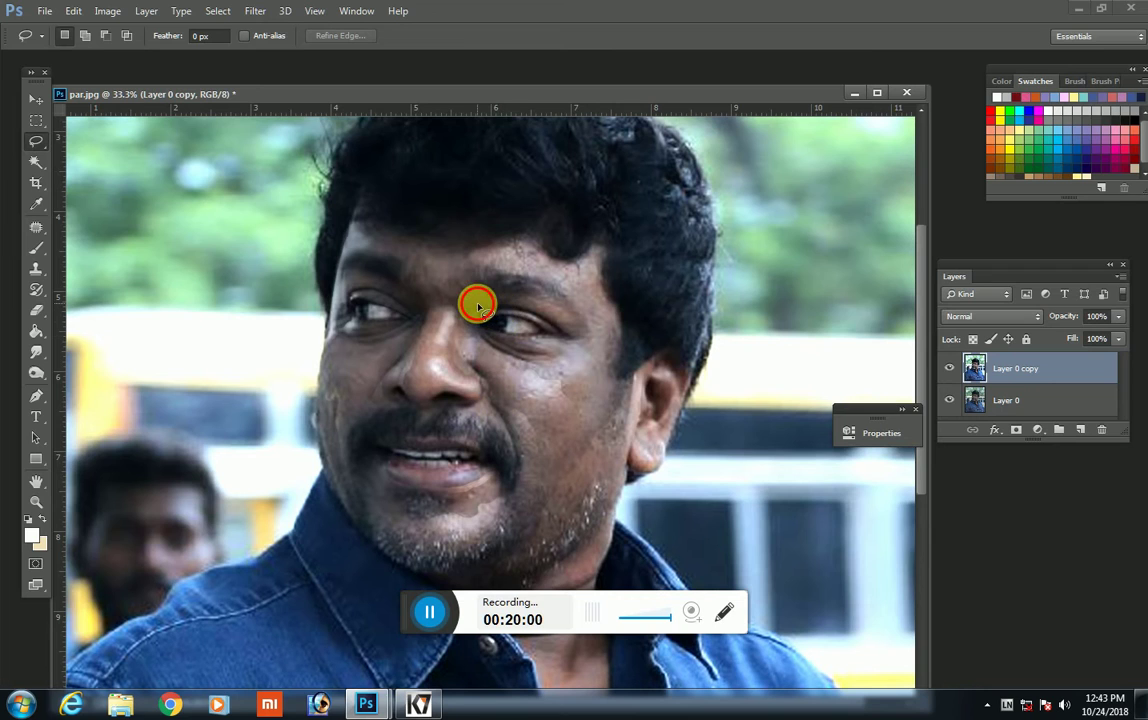
Step: Lasso the eyebrows and add a Brightness/Contrast adjustment at -27 brightness, 15 contrast
mouse_move(477, 299)
mouse_down()
mouse_move(564, 305)
mouse_move(584, 328)
mouse_move(569, 297)
mouse_move(489, 264)
mouse_move(433, 287)
mouse_up()
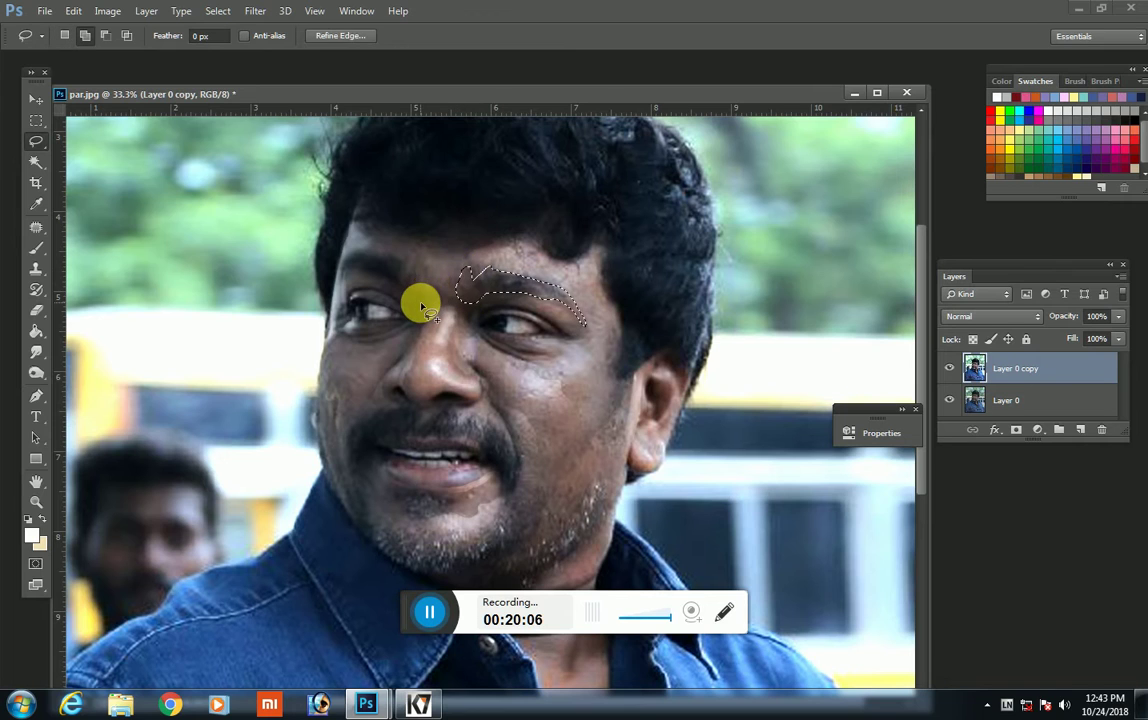
mouse_move(362, 276)
mouse_down()
mouse_move(343, 286)
mouse_move(346, 252)
mouse_move(378, 252)
mouse_move(405, 275)
mouse_move(418, 262)
mouse_up()
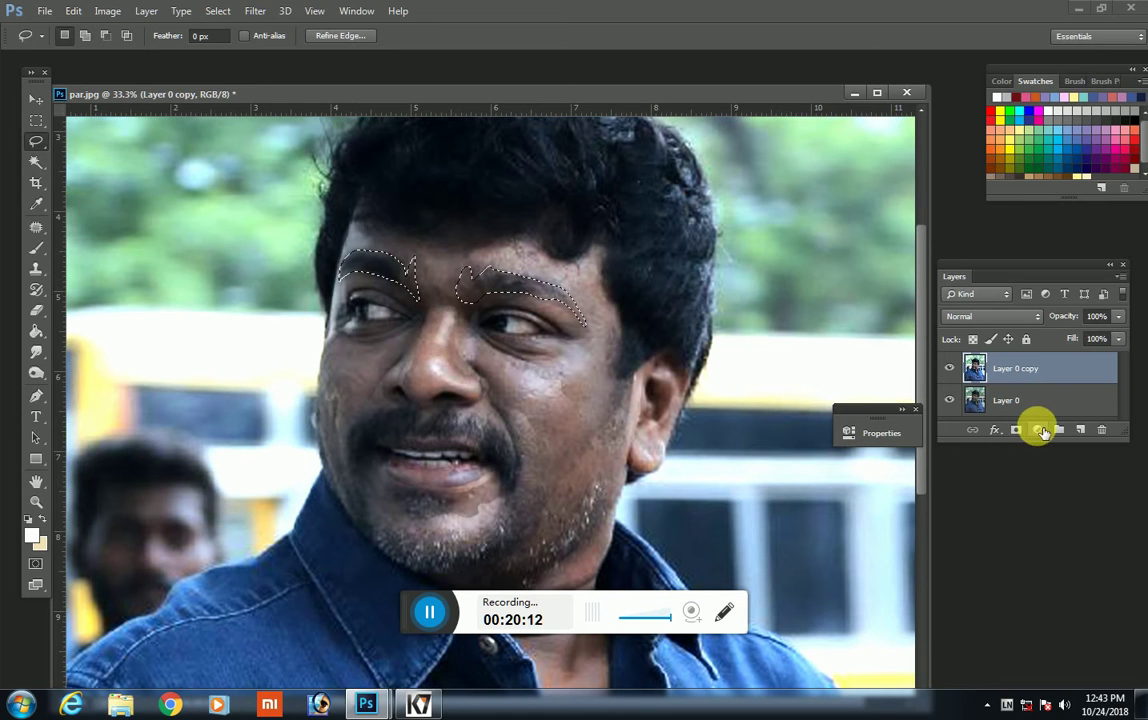
click(1038, 430)
click(1038, 140)
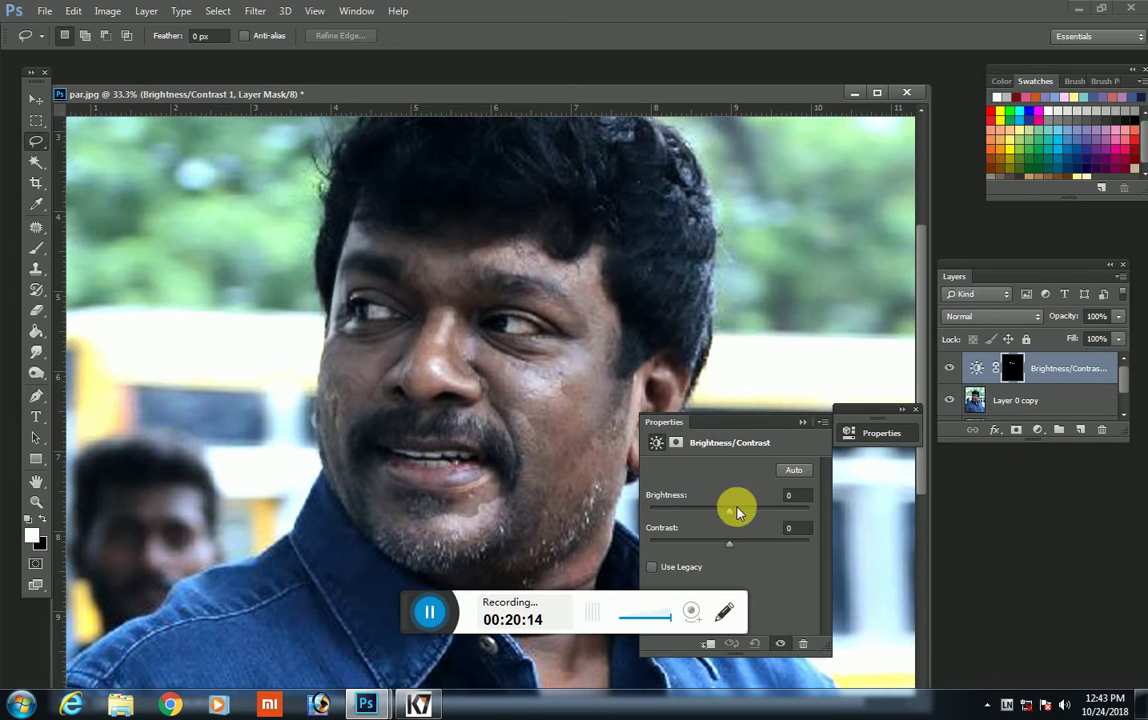
drag(730, 543, 741, 543)
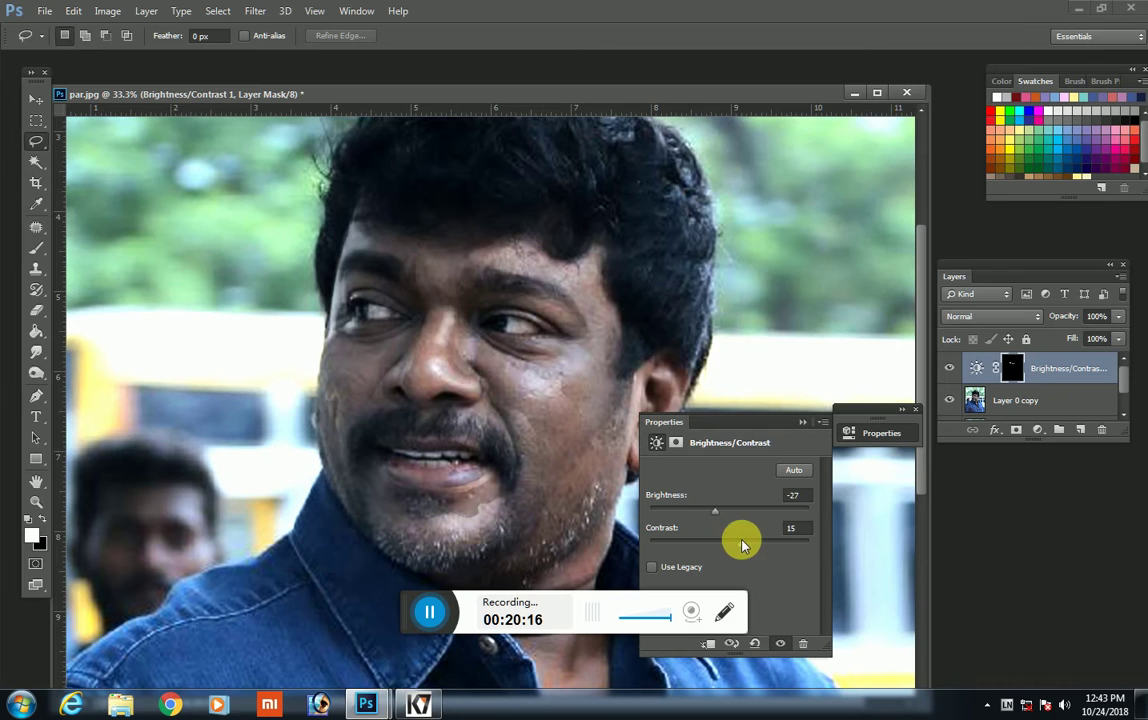
click(801, 421)
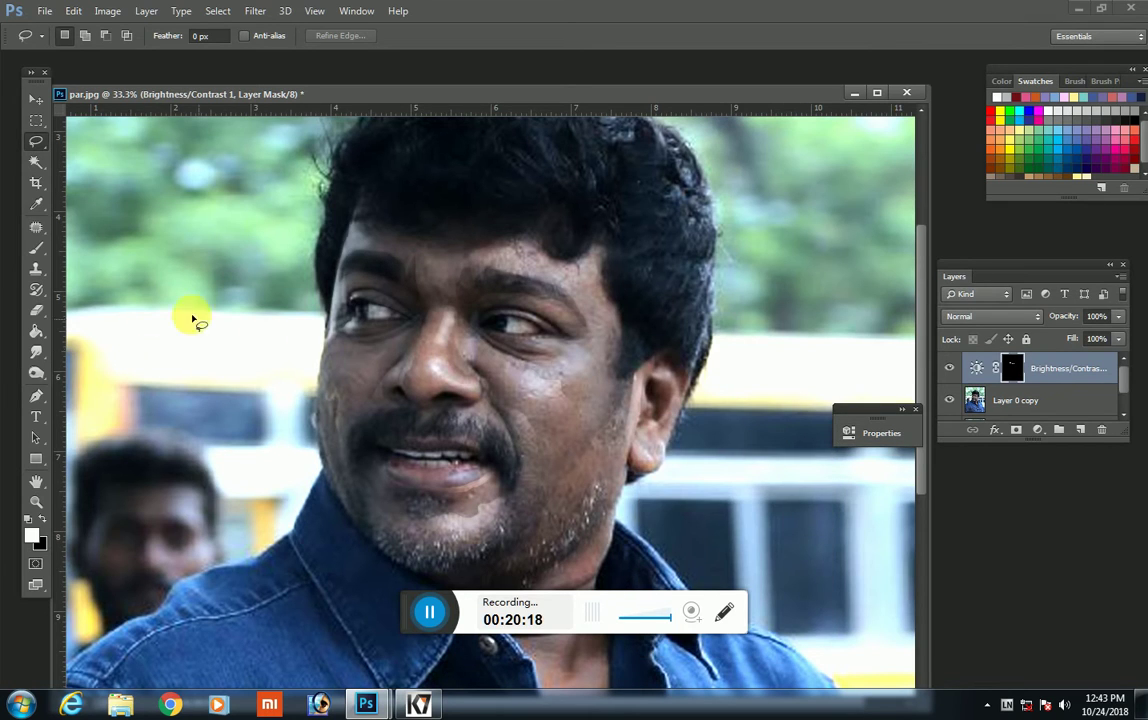
Step: Erase the eyebrow adjustment's mask edges and merge it into Layer 0 copy
click(36, 312)
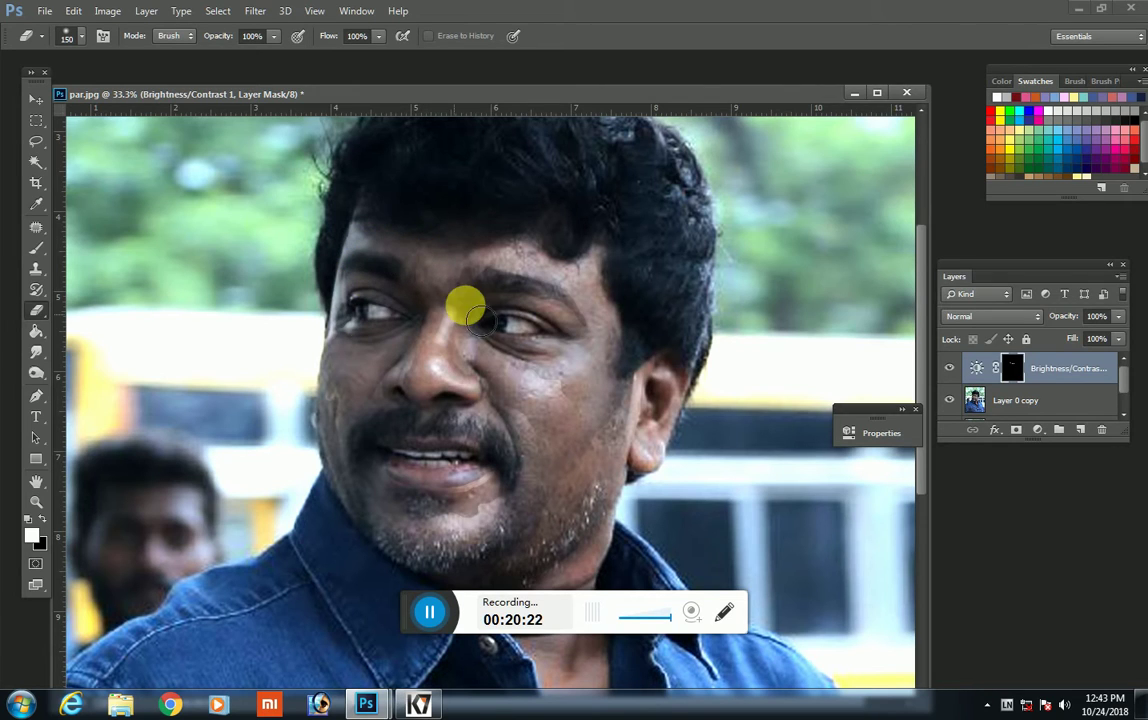
drag(605, 354, 551, 282)
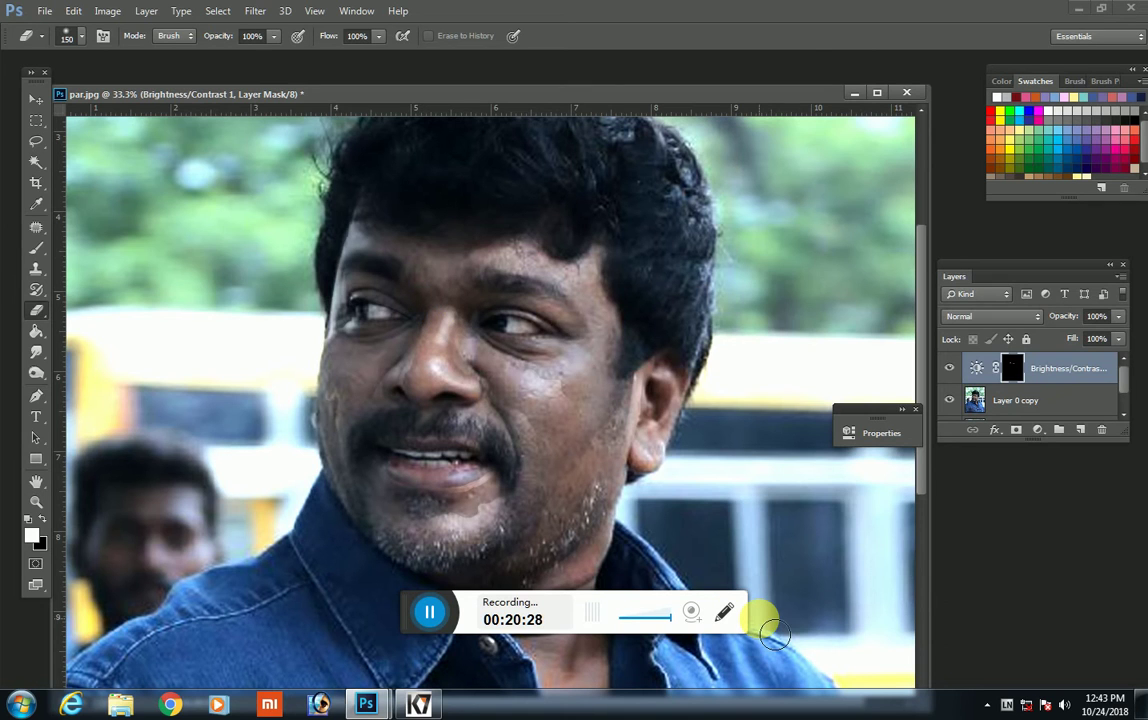
key(Delete)
key(ctrl+minus)
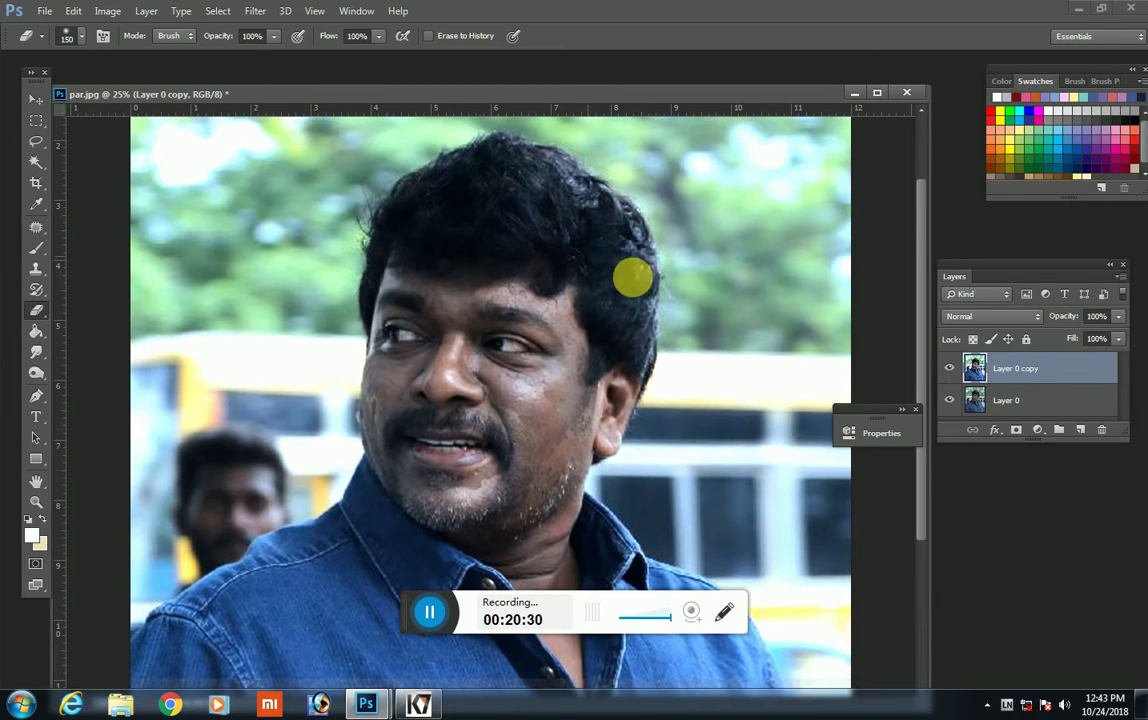
Step: Lasso the right edge of the hair down past the ear
drag(633, 277, 651, 459)
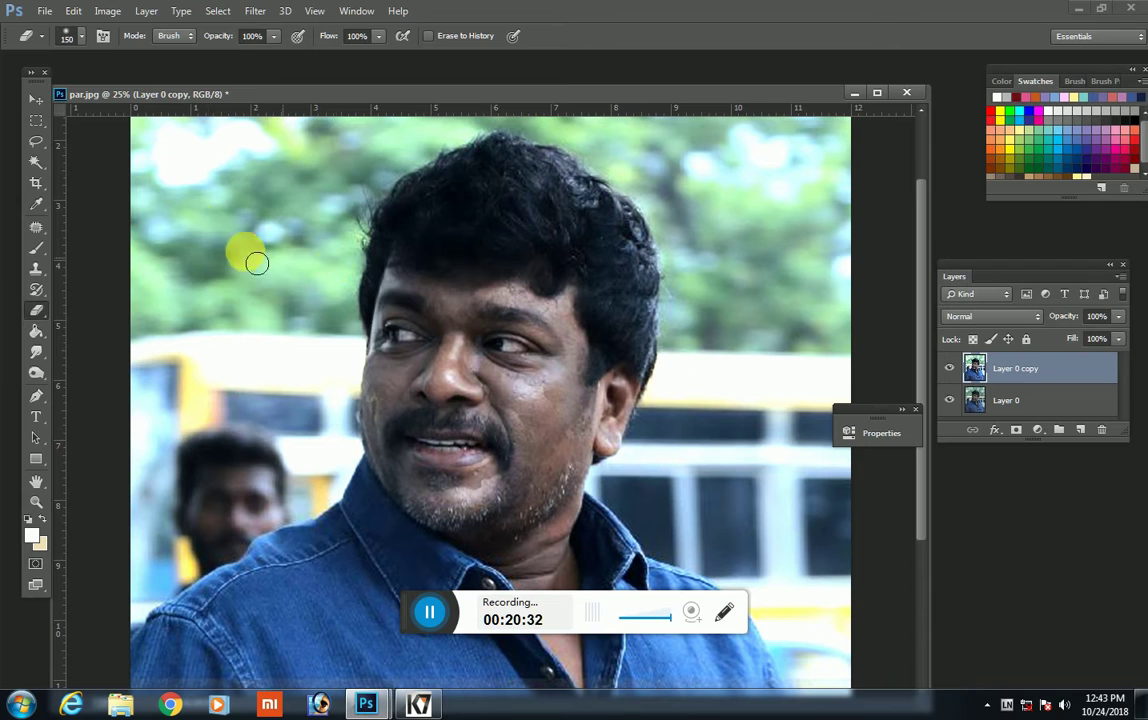
click(36, 141)
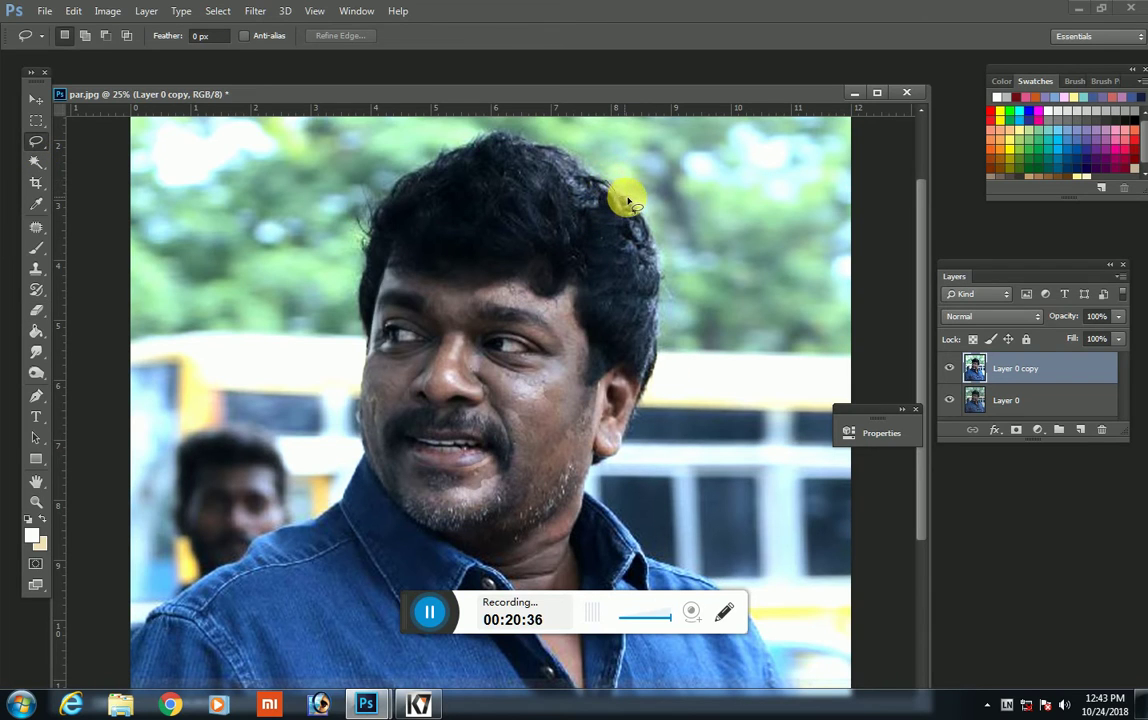
drag(641, 214, 658, 270)
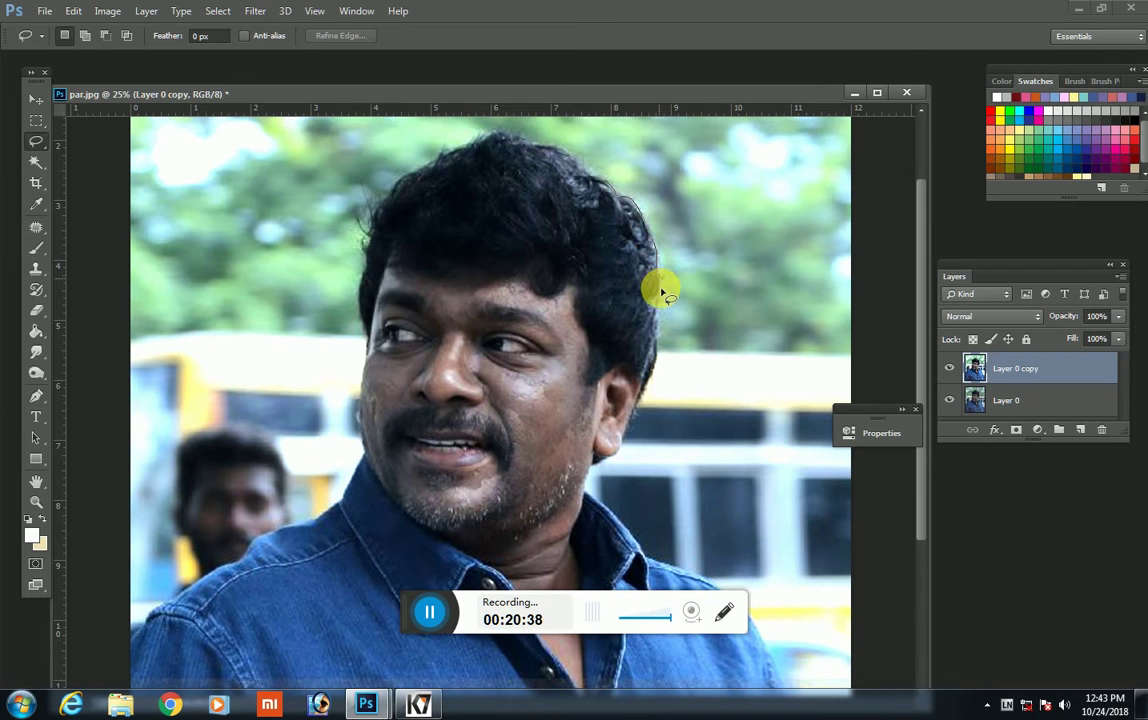
mouse_move(654, 343)
mouse_down()
mouse_move(637, 414)
mouse_move(582, 220)
mouse_move(574, 236)
mouse_move(536, 246)
mouse_move(459, 156)
mouse_move(492, 139)
mouse_move(533, 146)
mouse_move(574, 156)
mouse_move(598, 185)
mouse_up()
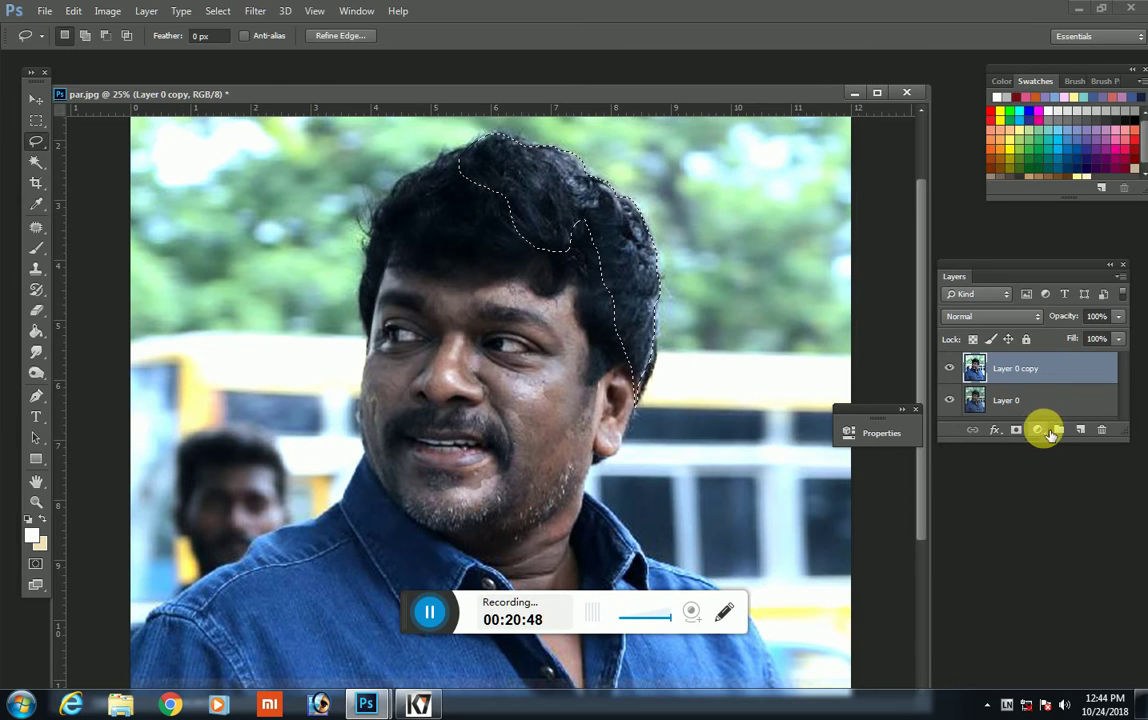
Step: Add a Brightness/Contrast adjustment to the hair selection at brightness 76, contrast 11
click(1037, 429)
click(1037, 140)
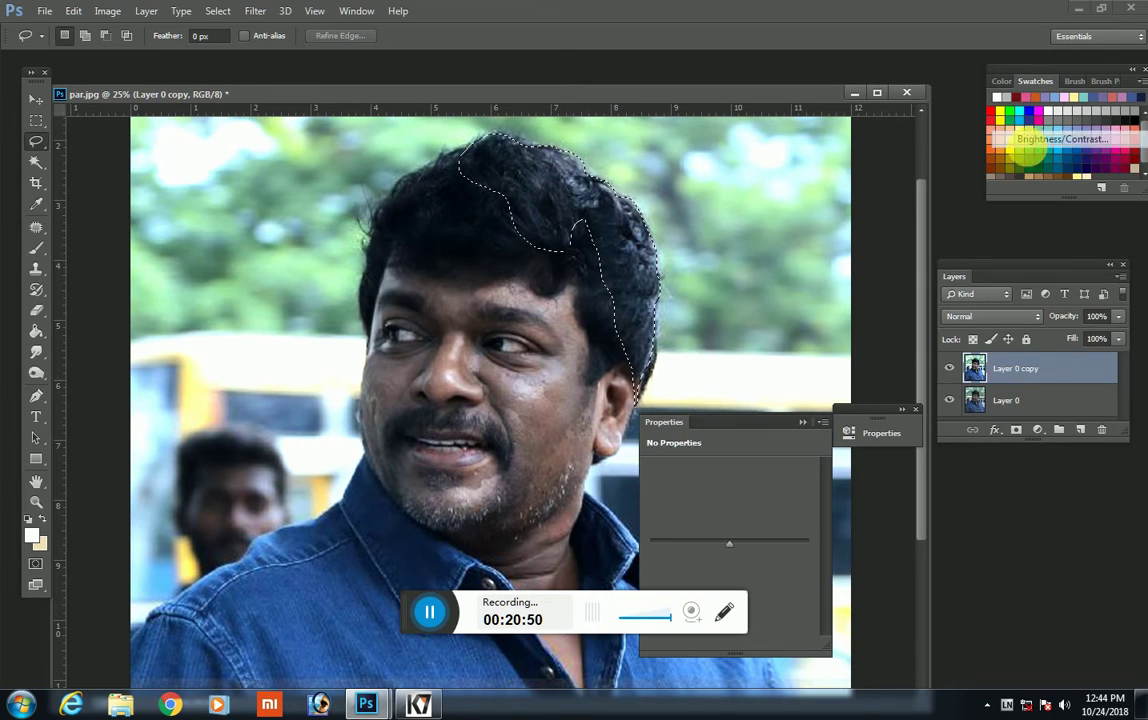
mouse_move(727, 510)
mouse_down()
mouse_move(761, 515)
mouse_move(740, 545)
mouse_up()
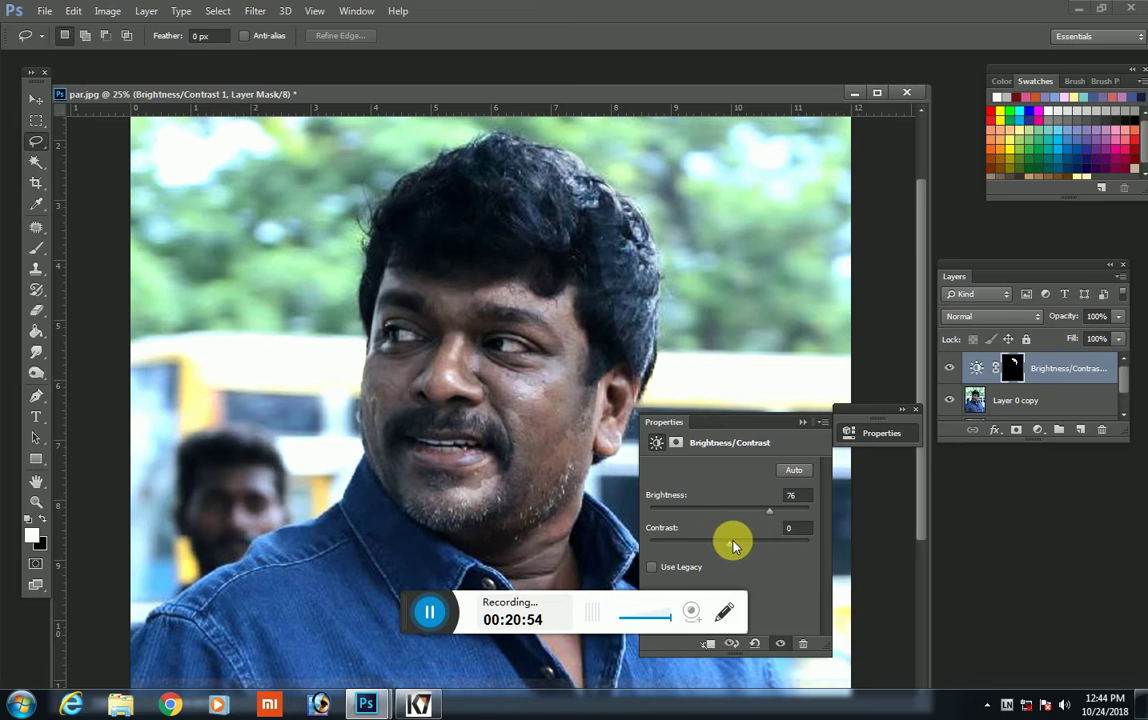
click(802, 421)
Step: Erase part of the mask with a 500–600 eraser and merge into Layer 0 copy
click(36, 309)
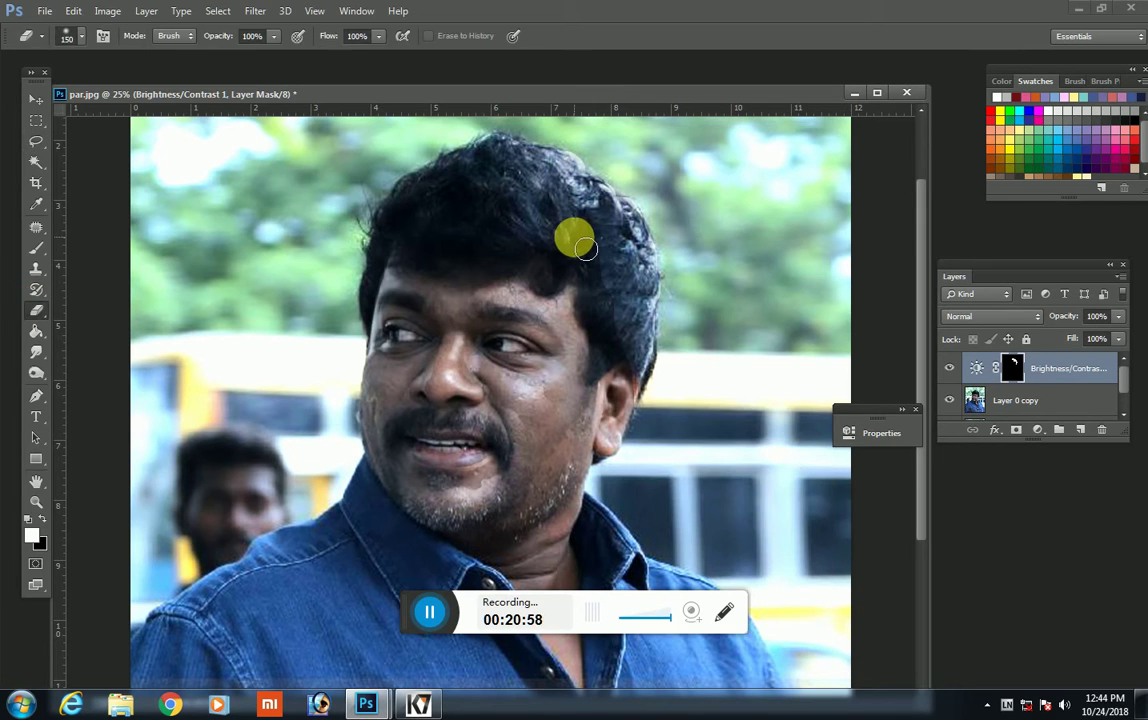
key(bracketright)
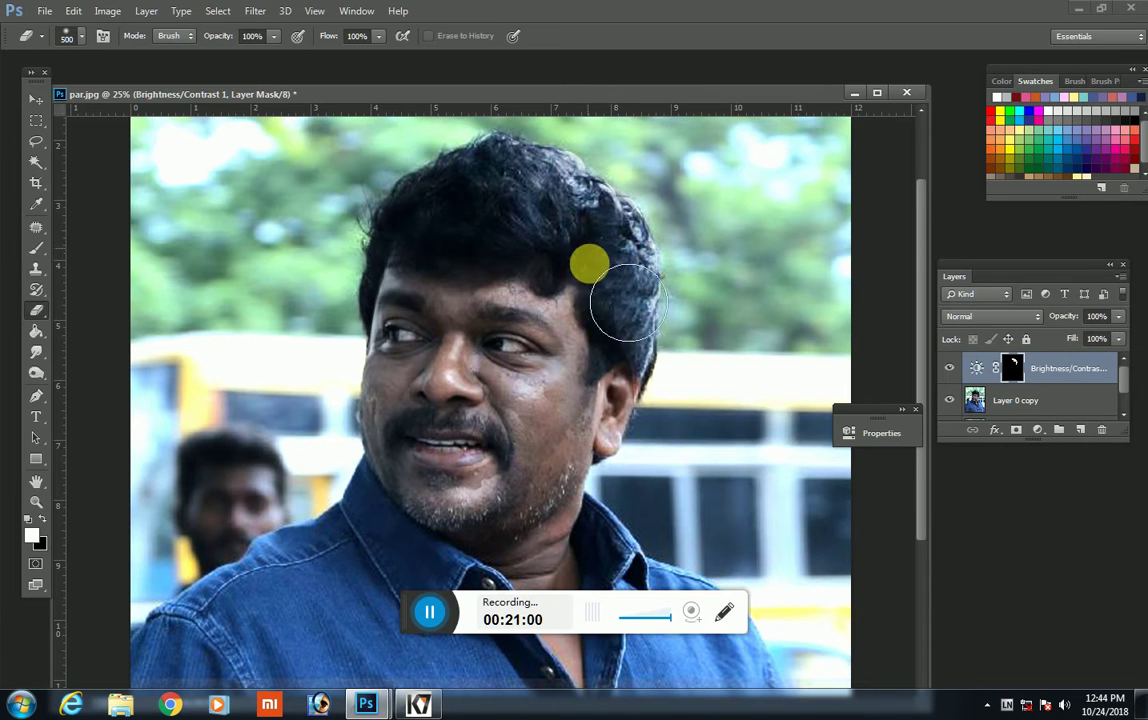
drag(595, 360, 588, 308)
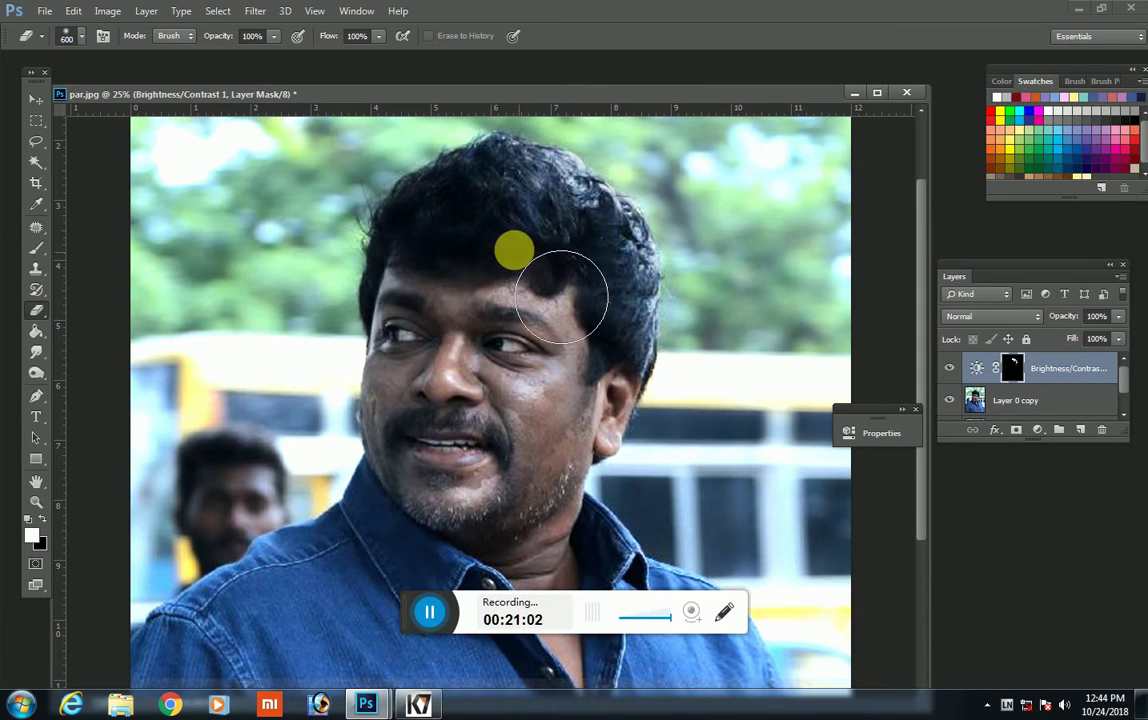
key(bracketright)
key(Delete)
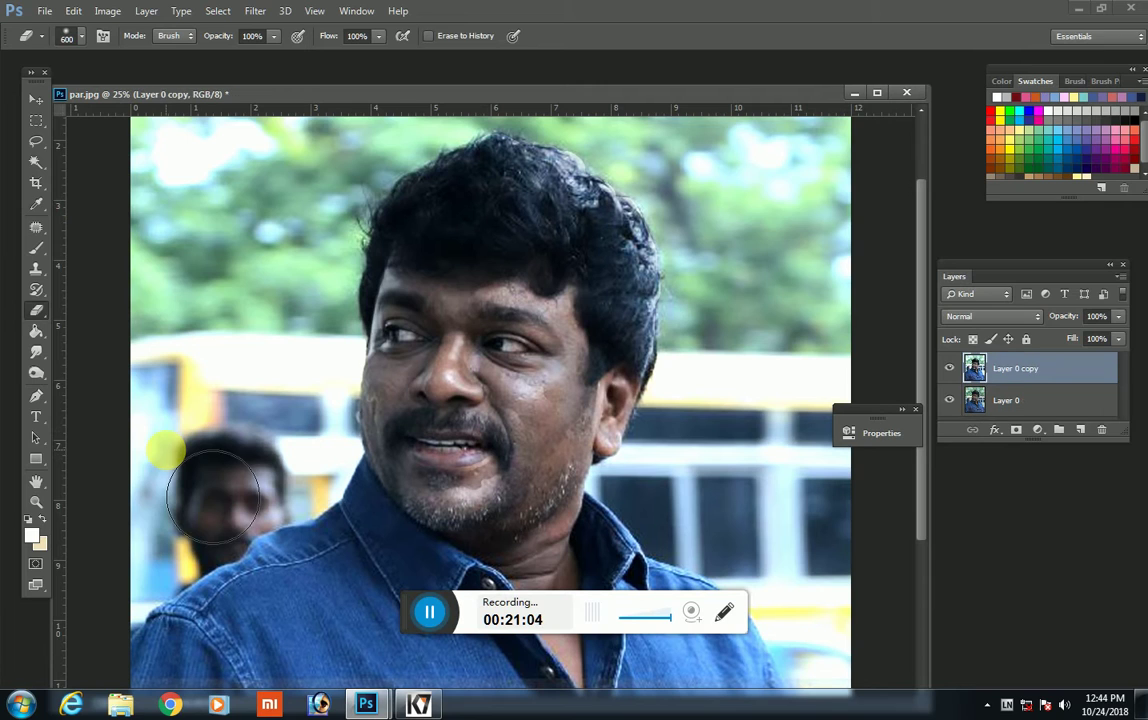
Step: Lasso the top of the hair and add Brightness/Contrast at brightness 92, contrast 12
click(35, 141)
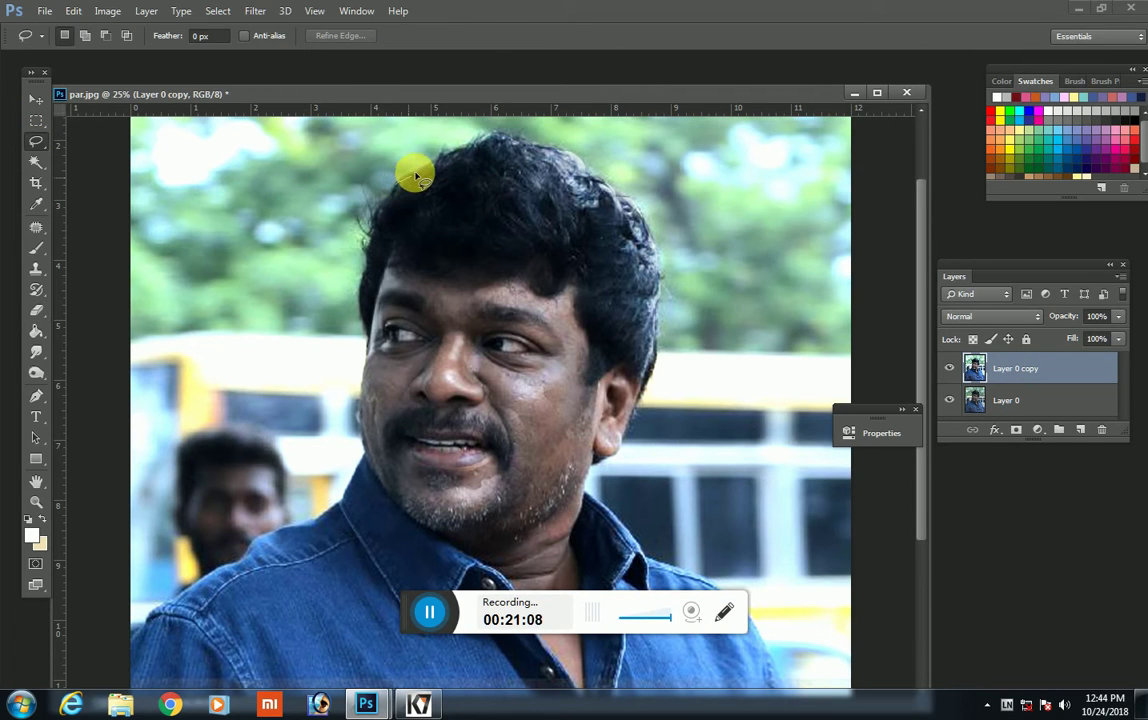
mouse_move(476, 147)
mouse_down()
mouse_move(358, 226)
mouse_move(400, 185)
mouse_up()
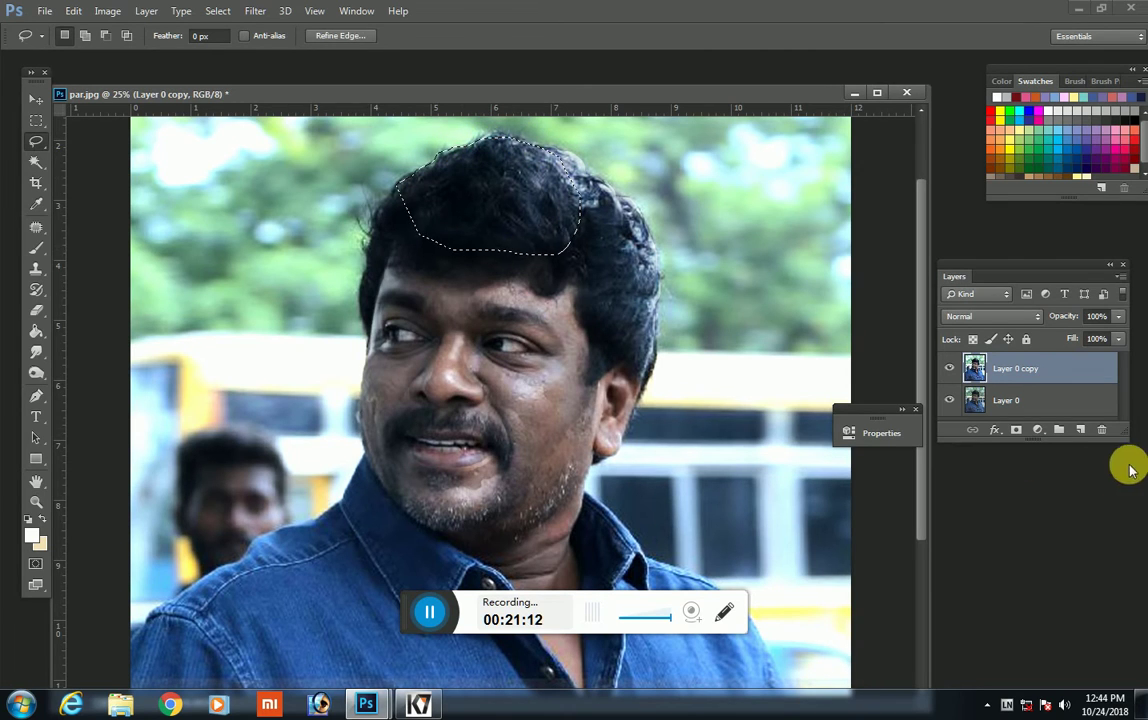
click(1037, 429)
click(1045, 140)
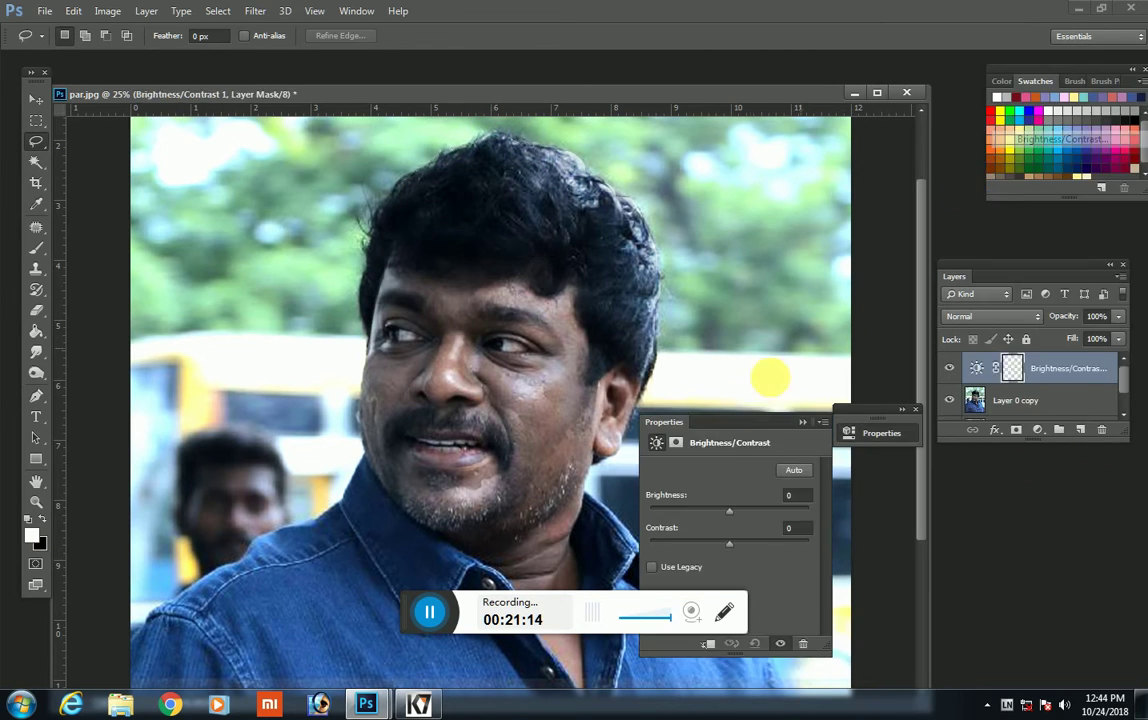
drag(714, 517, 778, 508)
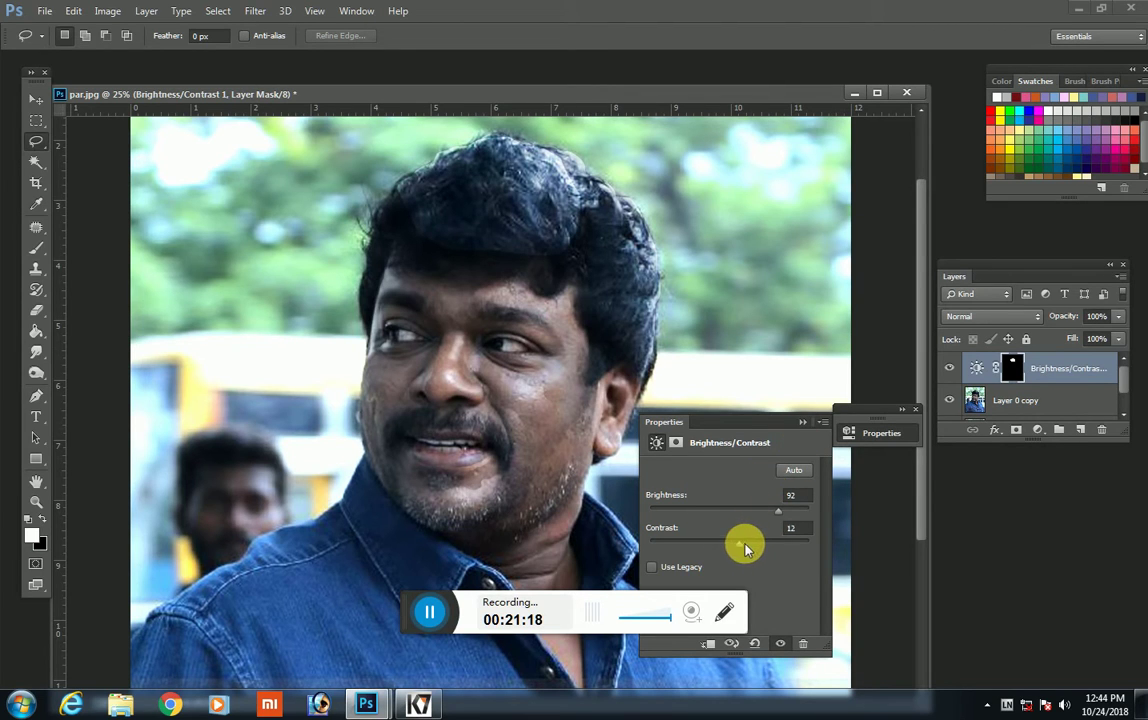
click(802, 422)
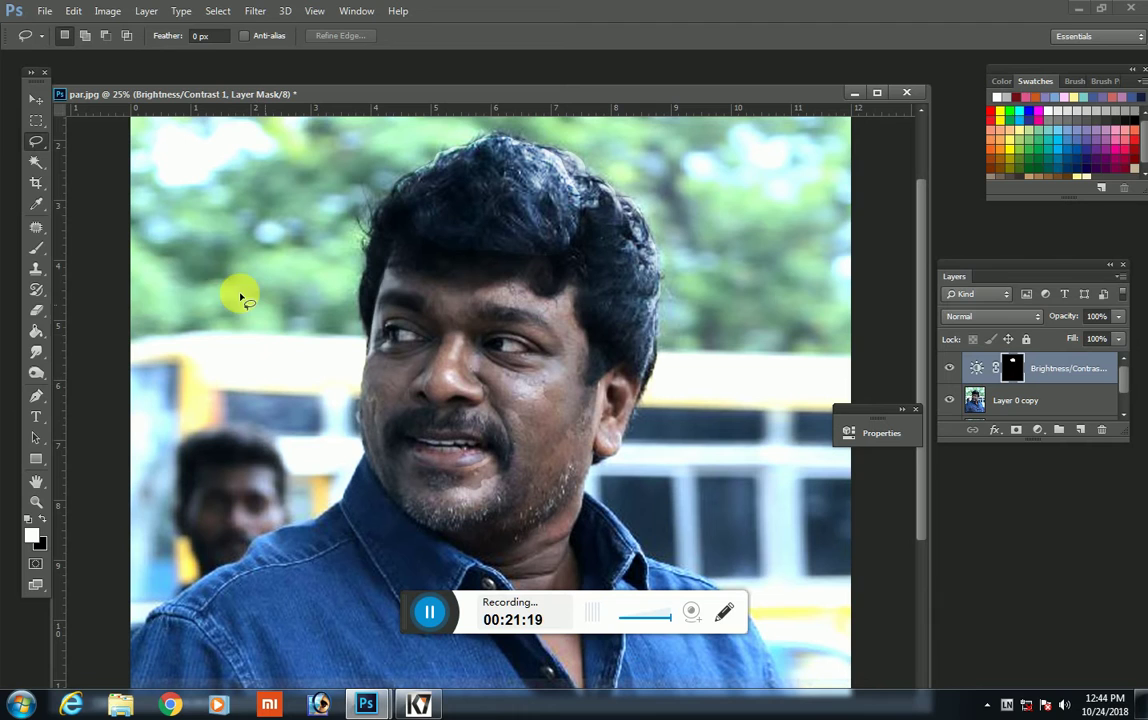
Step: Erase the brightening from part of the hair and merge it into Layer 0 copy
click(37, 309)
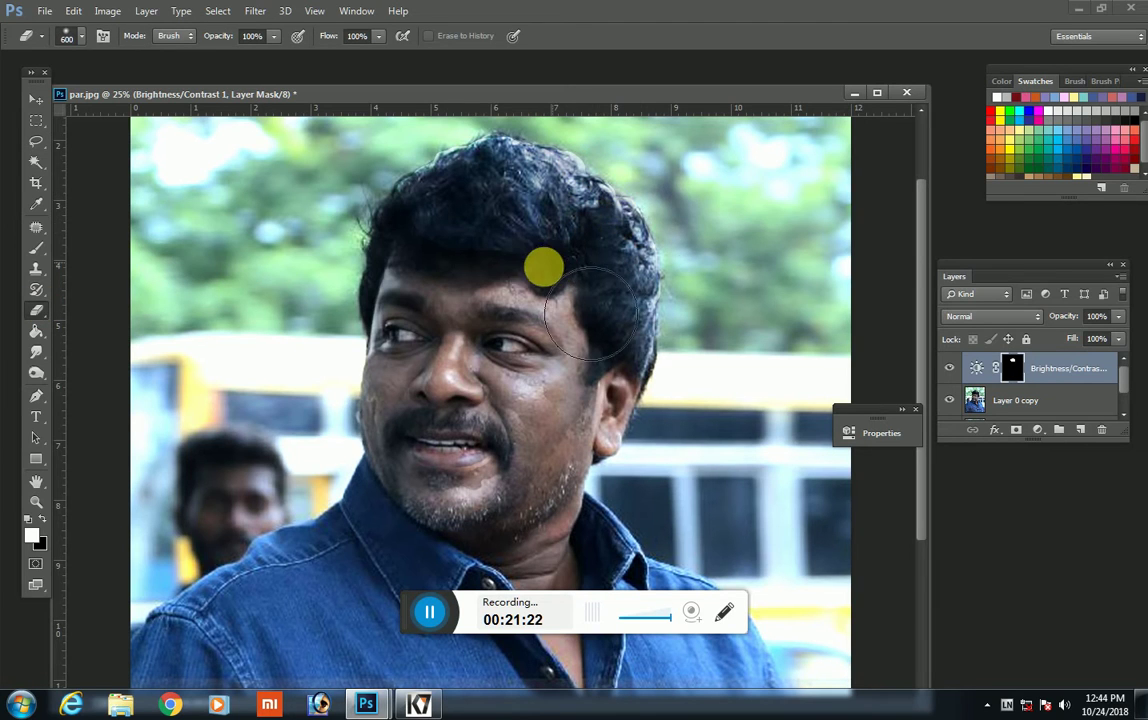
drag(618, 212, 328, 202)
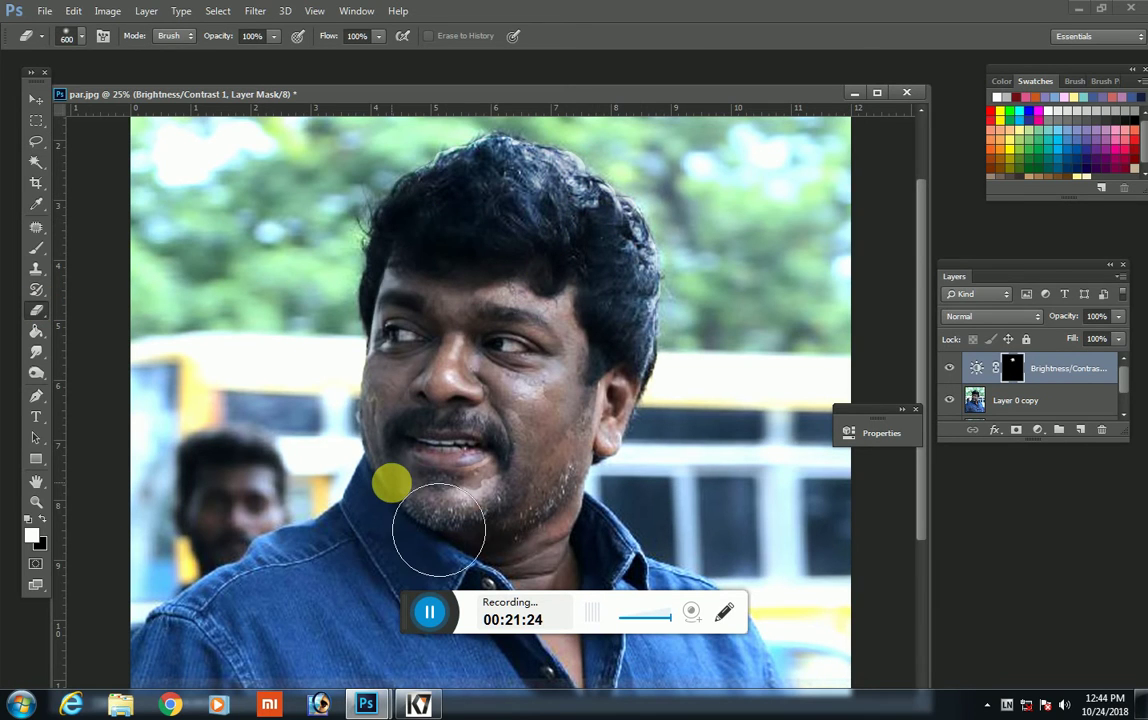
key(Delete)
key(ctrl+minus)
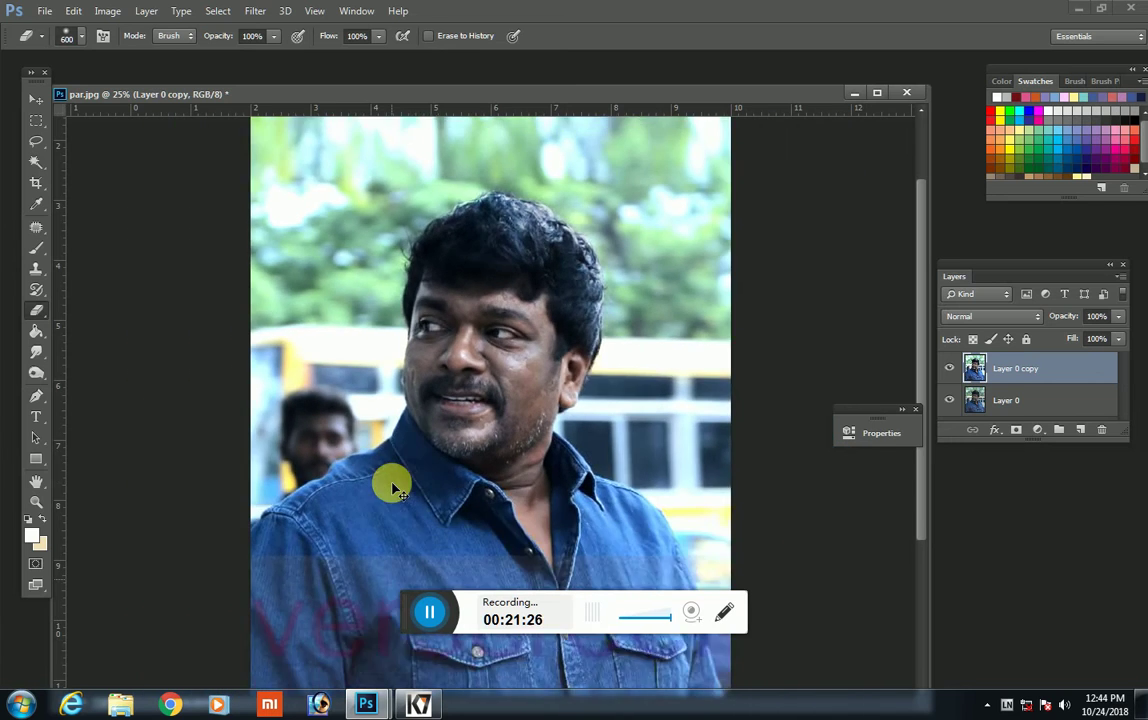
key(ctrl+minus)
key(ctrl+minus)
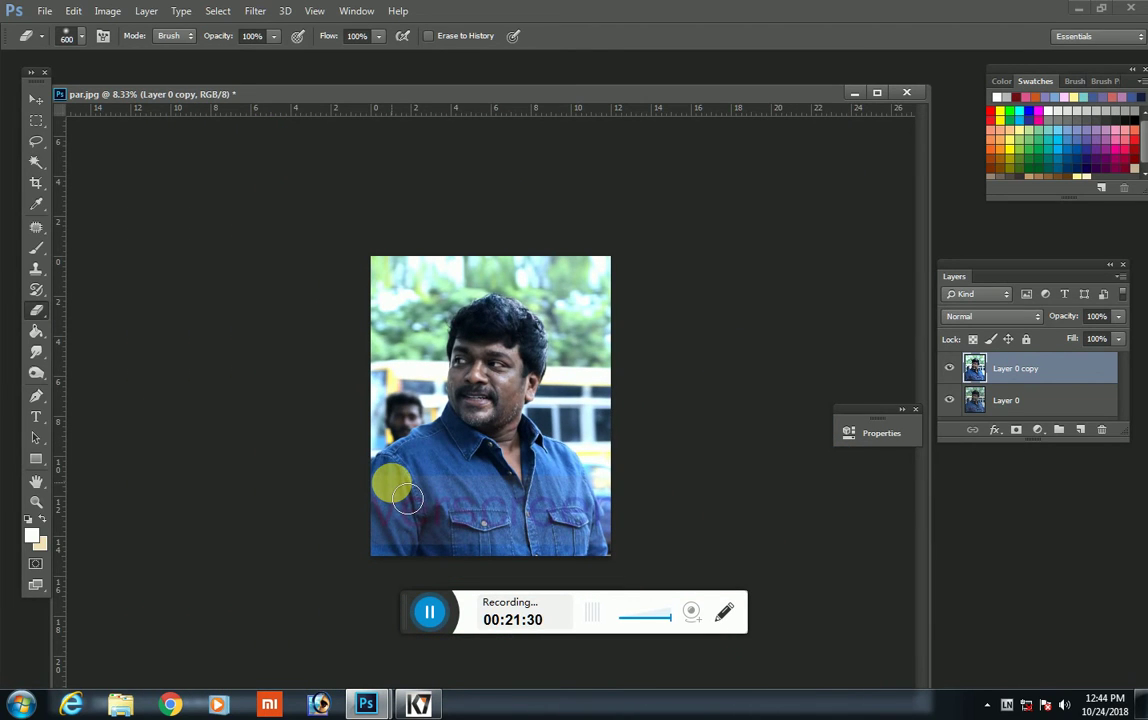
key(ctrl+plus)
key(ctrl+plus)
key(ctrl+plus)
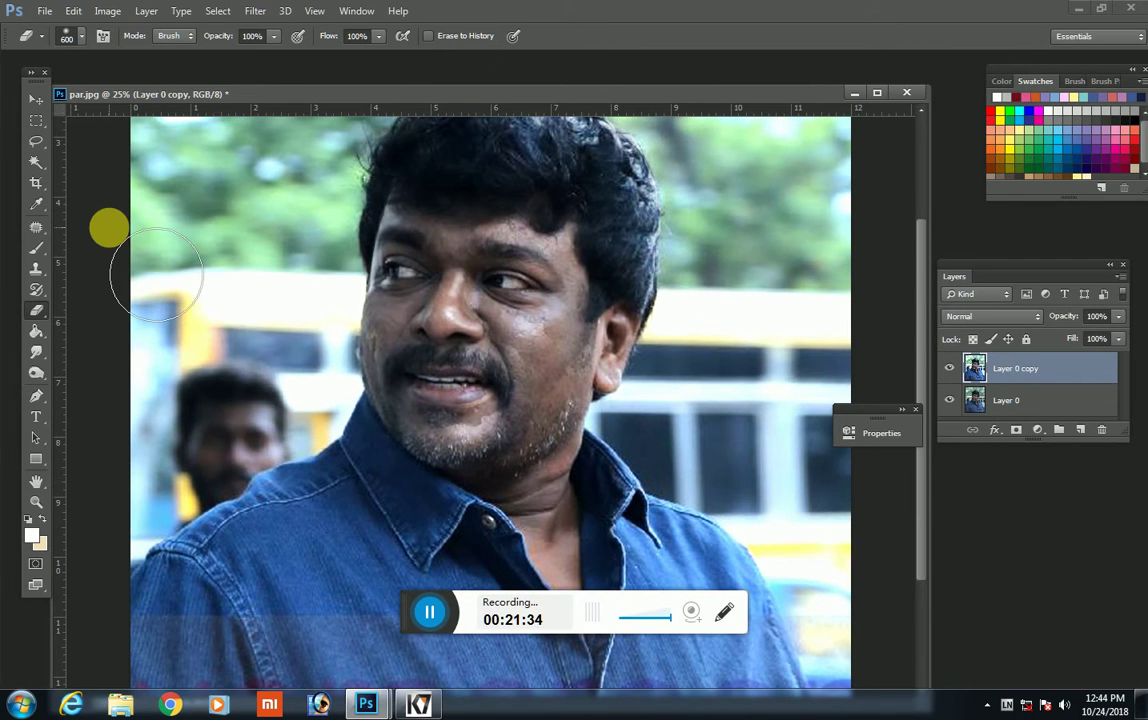
click(36, 141)
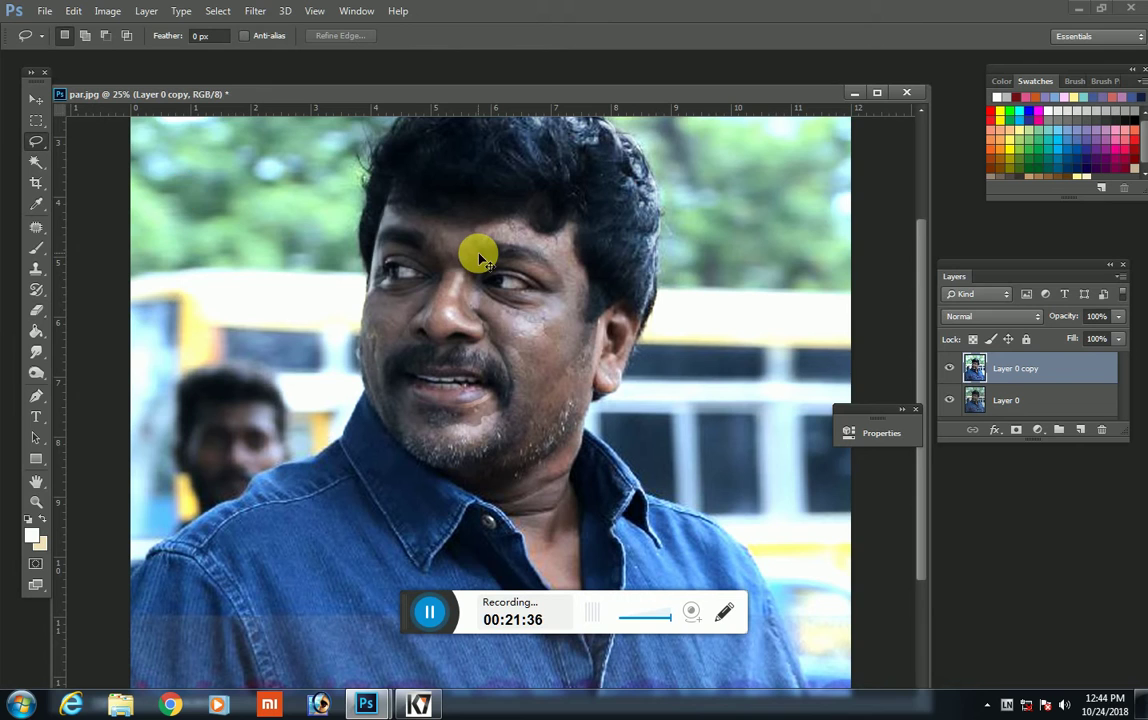
Step: Select around the right eye and add a Brightness/Contrast adjustment with brightness 17
key(ctrl+plus)
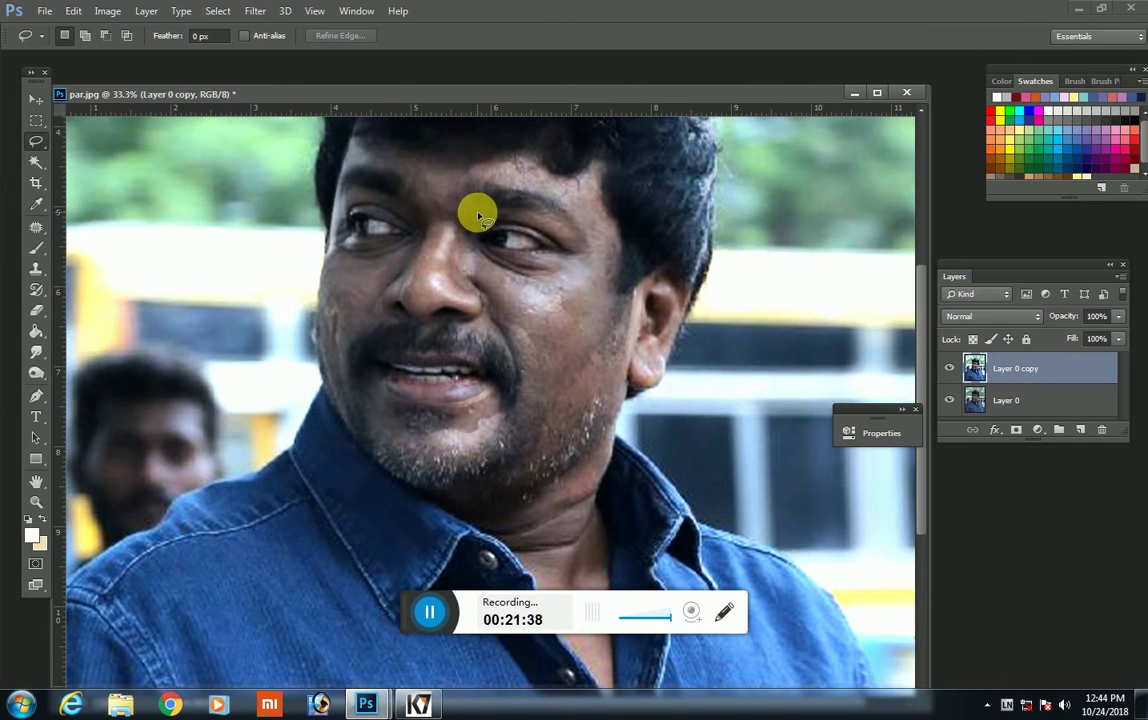
mouse_move(478, 213)
mouse_down()
mouse_move(577, 231)
mouse_move(492, 230)
mouse_up()
click(1037, 429)
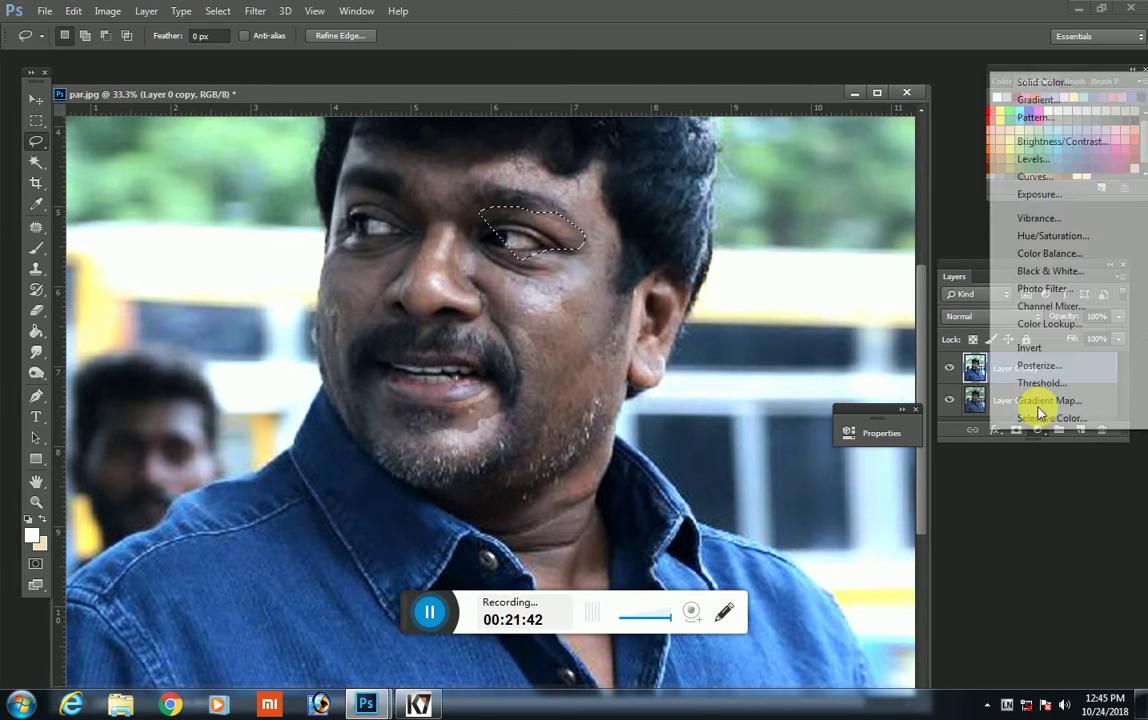
click(1000, 141)
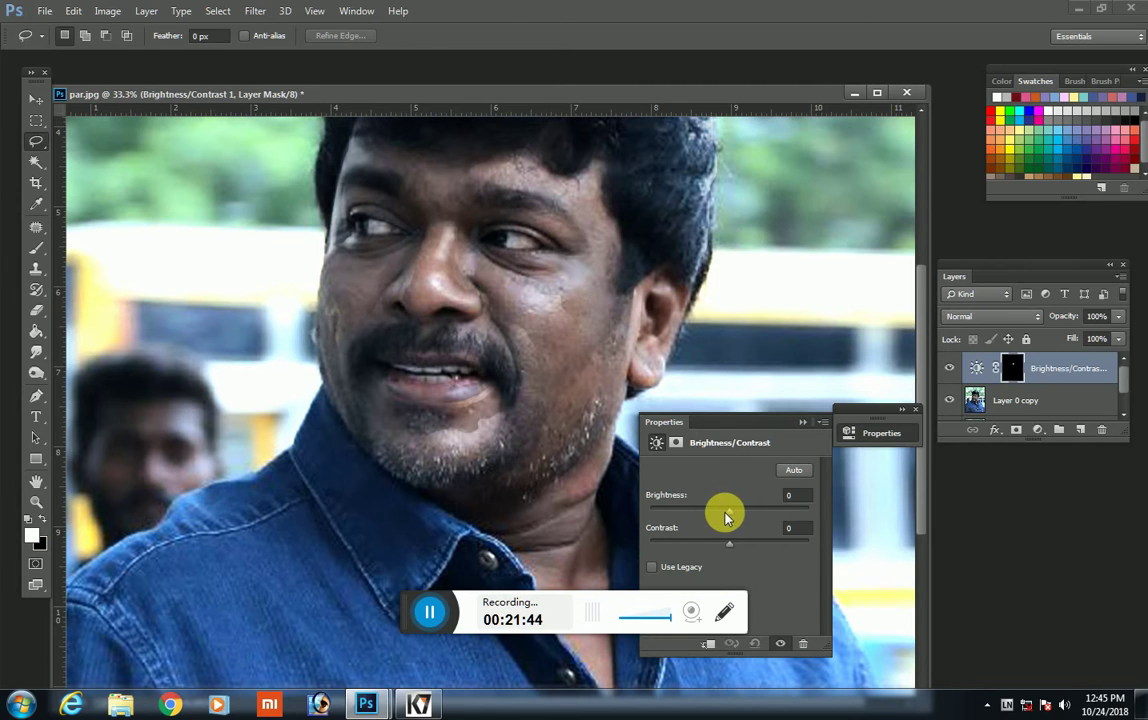
drag(727, 515, 736, 515)
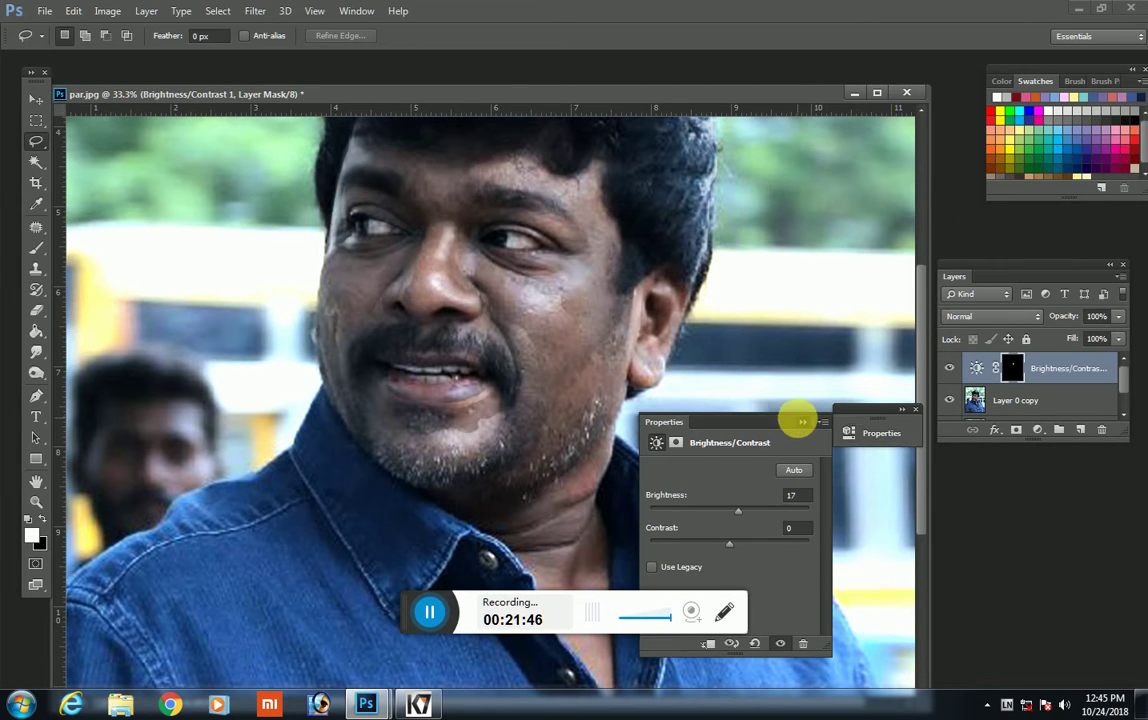
click(802, 420)
Step: Erase the adjustment over the eye with a 175 eraser and merge into Layer 0 copy
click(36, 310)
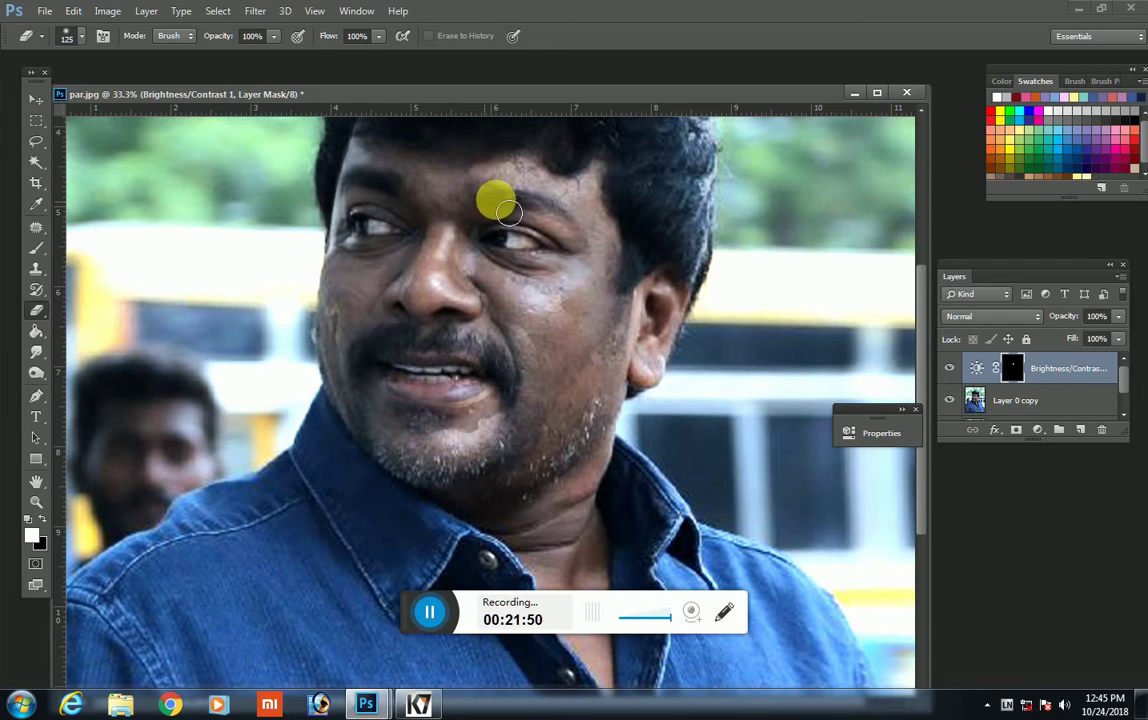
key(bracketright)
click(500, 252)
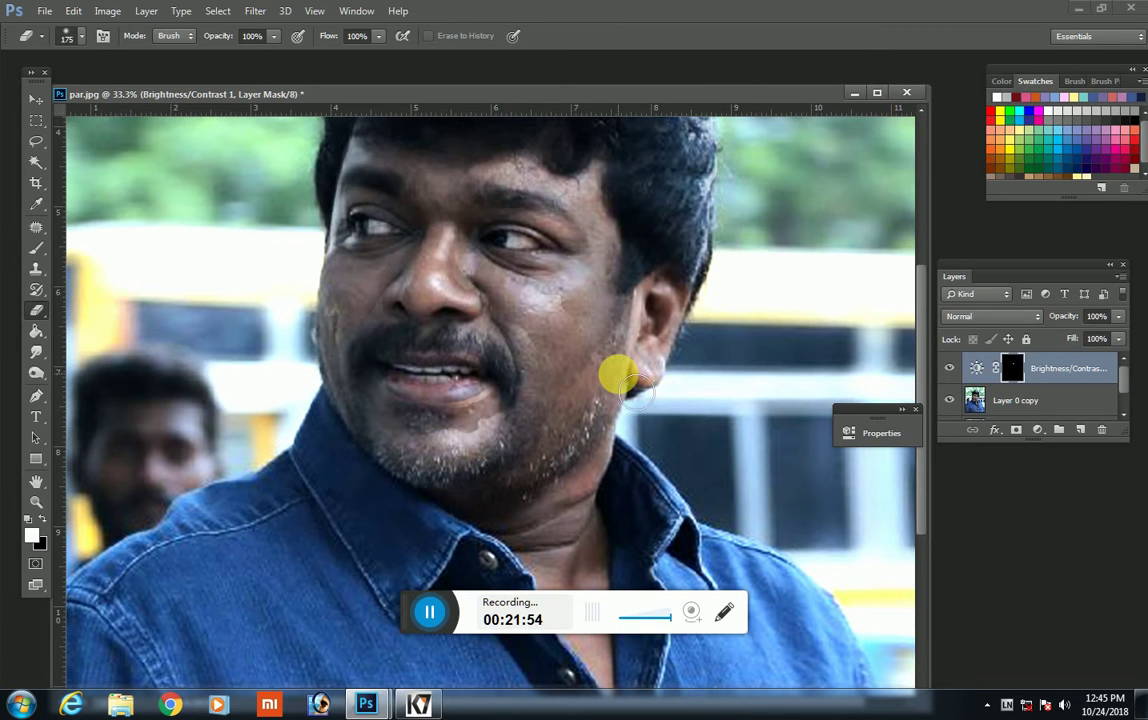
key(Delete)
Step: Toggle Layer 0 copy off and on to compare before and after
scroll(619, 378, down, 1)
scroll(620, 379, down, 1)
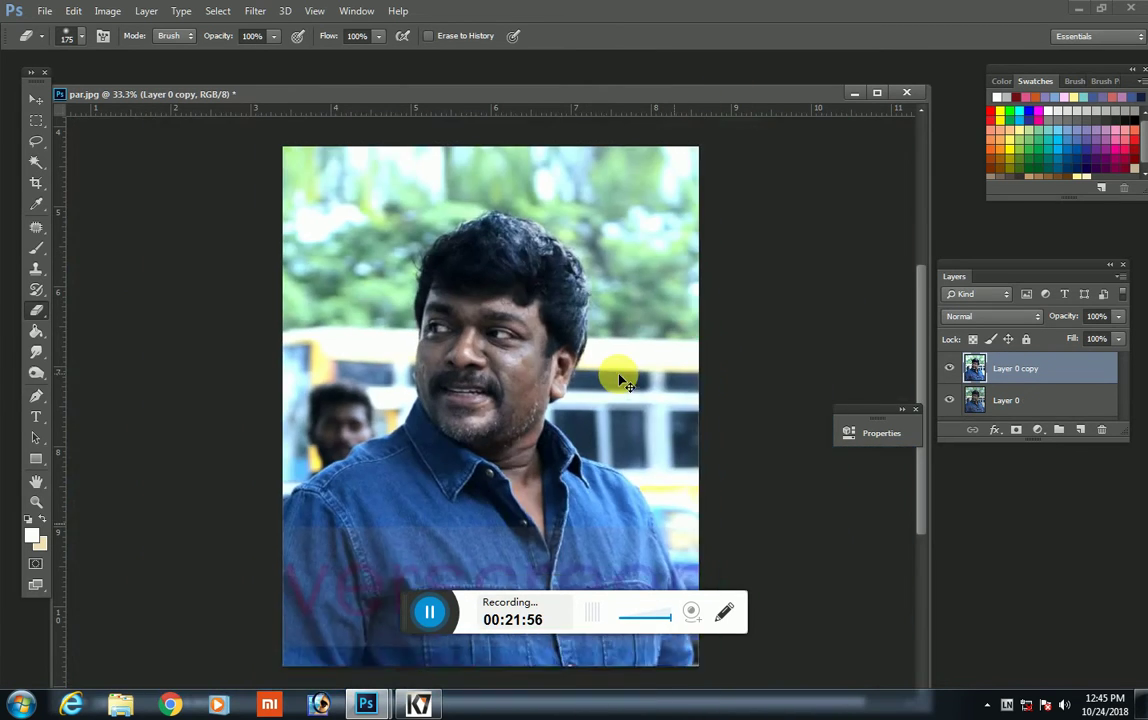
scroll(625, 381, down, 1)
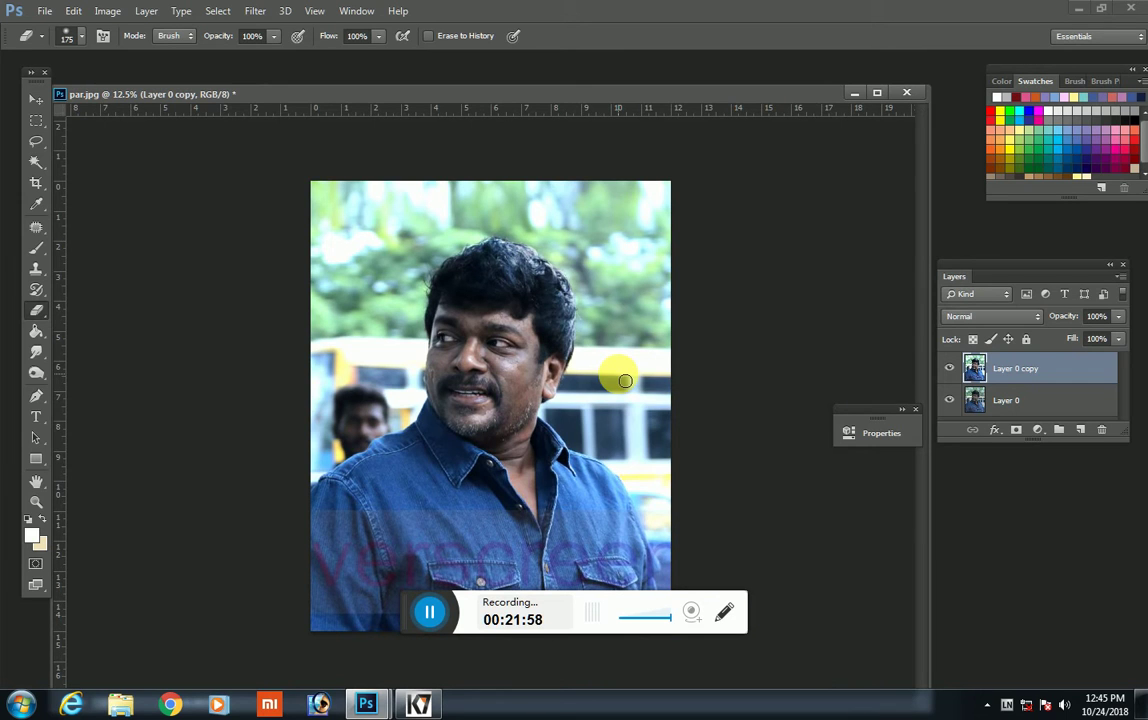
click(950, 369)
click(950, 369)
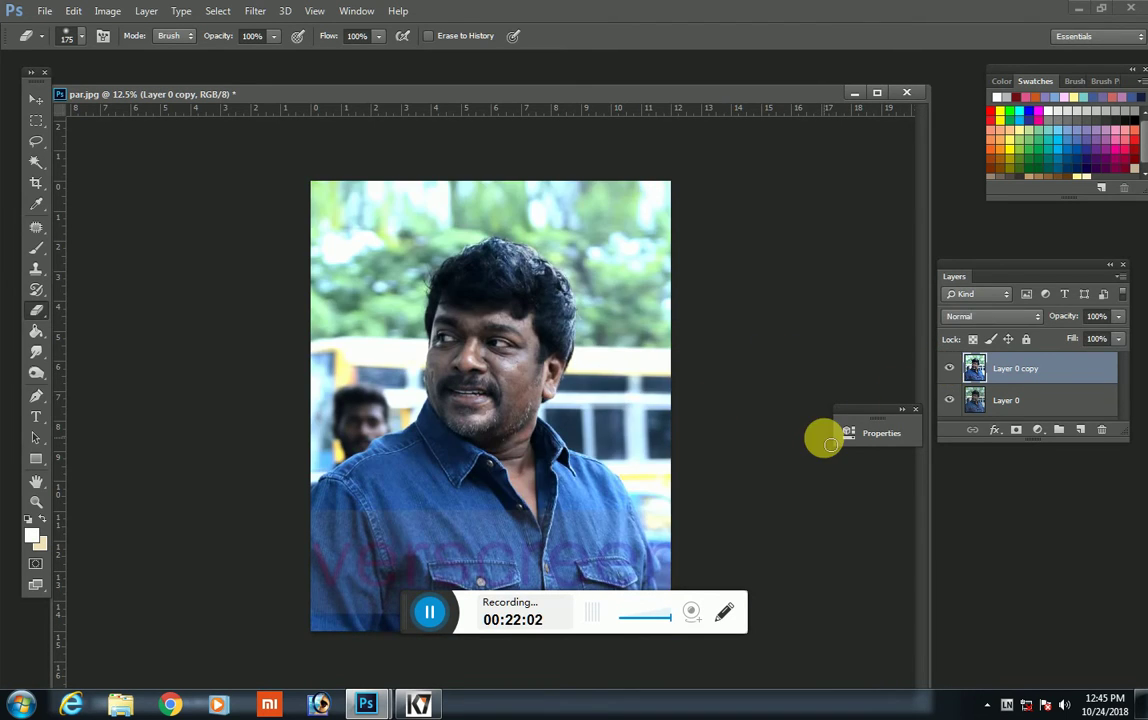
Step: Duplicate the layer as Layer 0 copy 2 and save as parth.psd on the Desktop
key(ctrl+j)
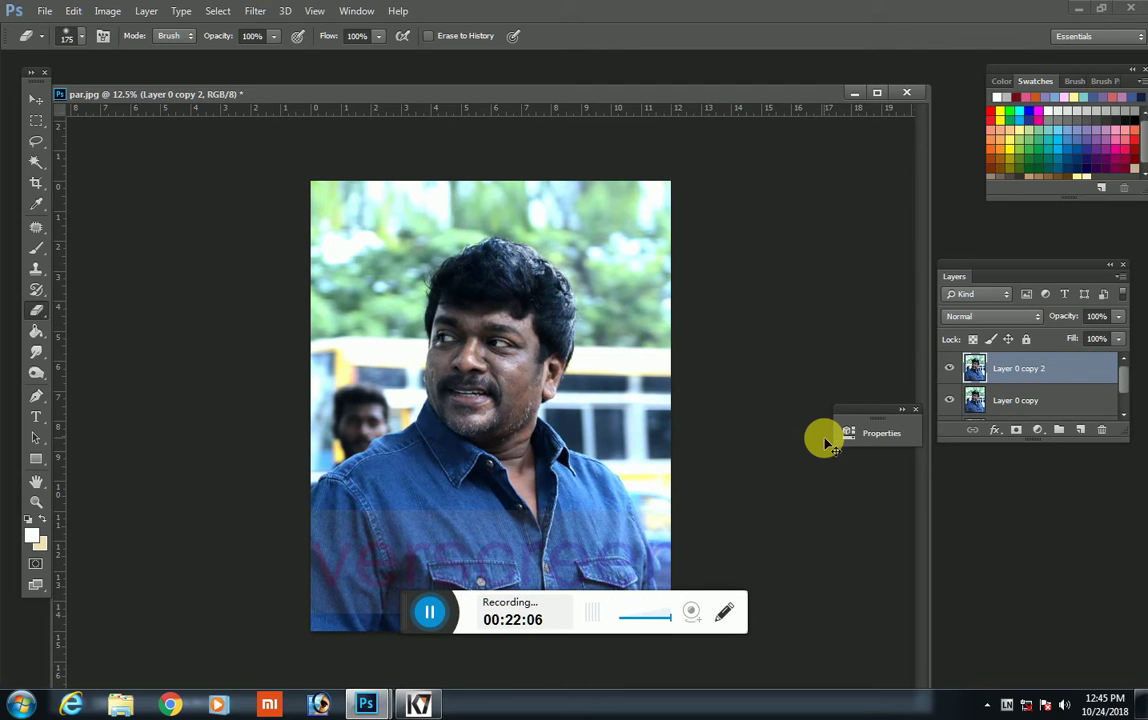
key(ctrl+shift+s)
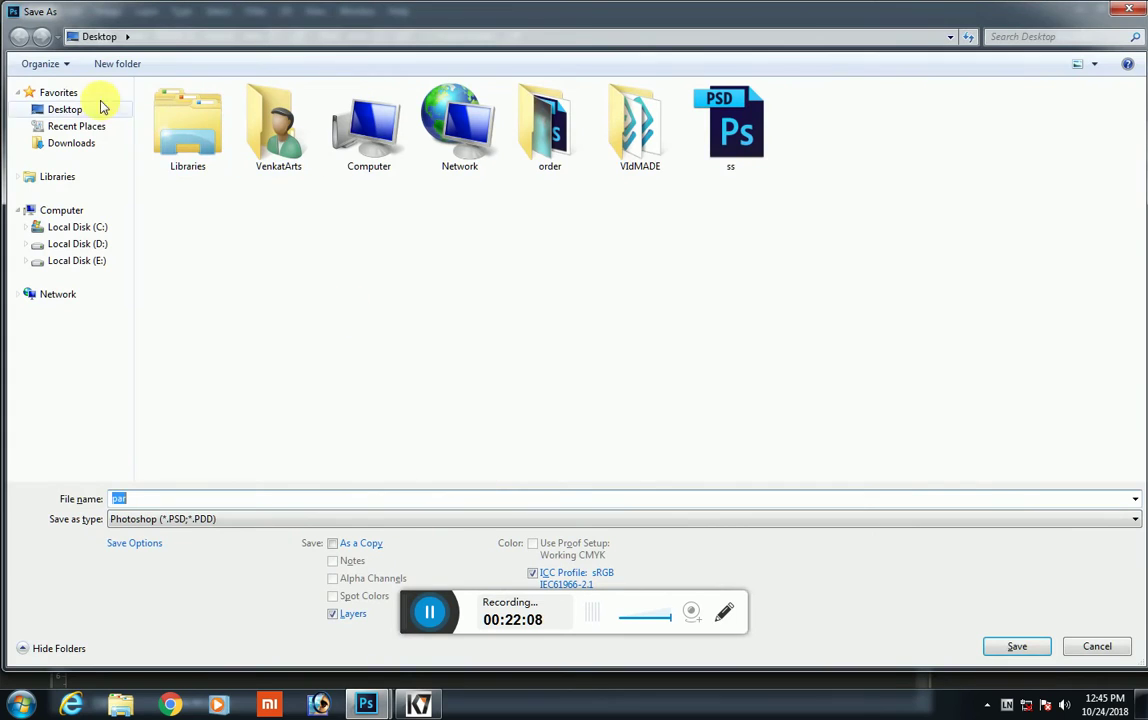
click(88, 109)
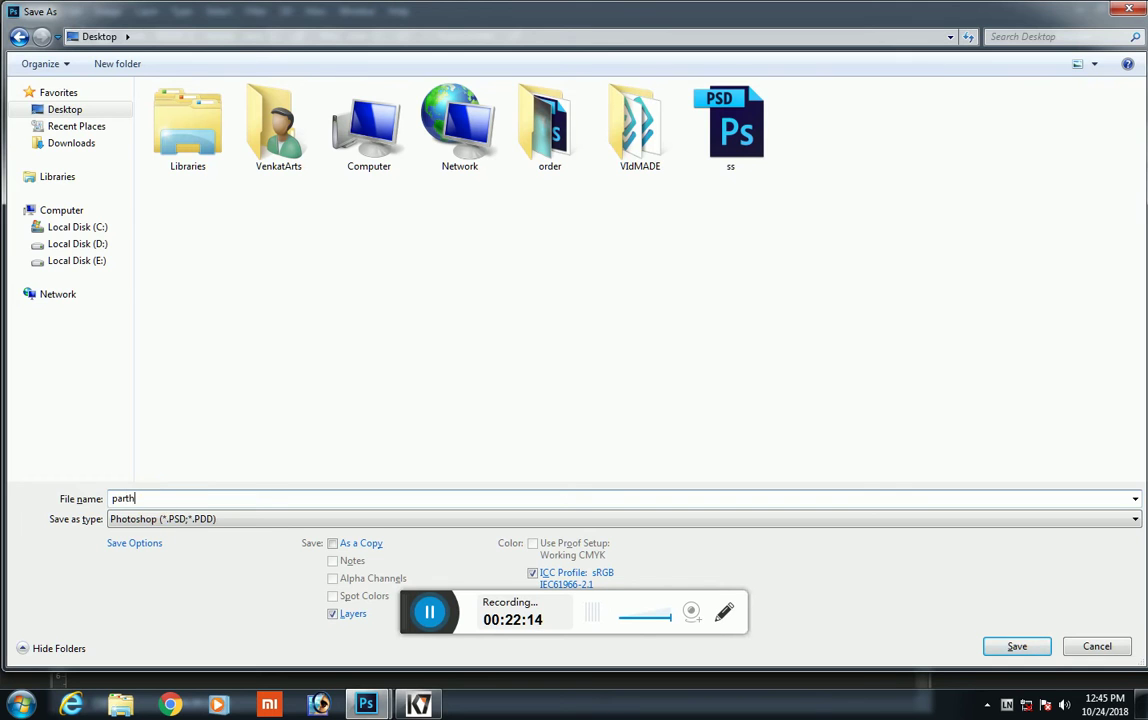
click(1012, 648)
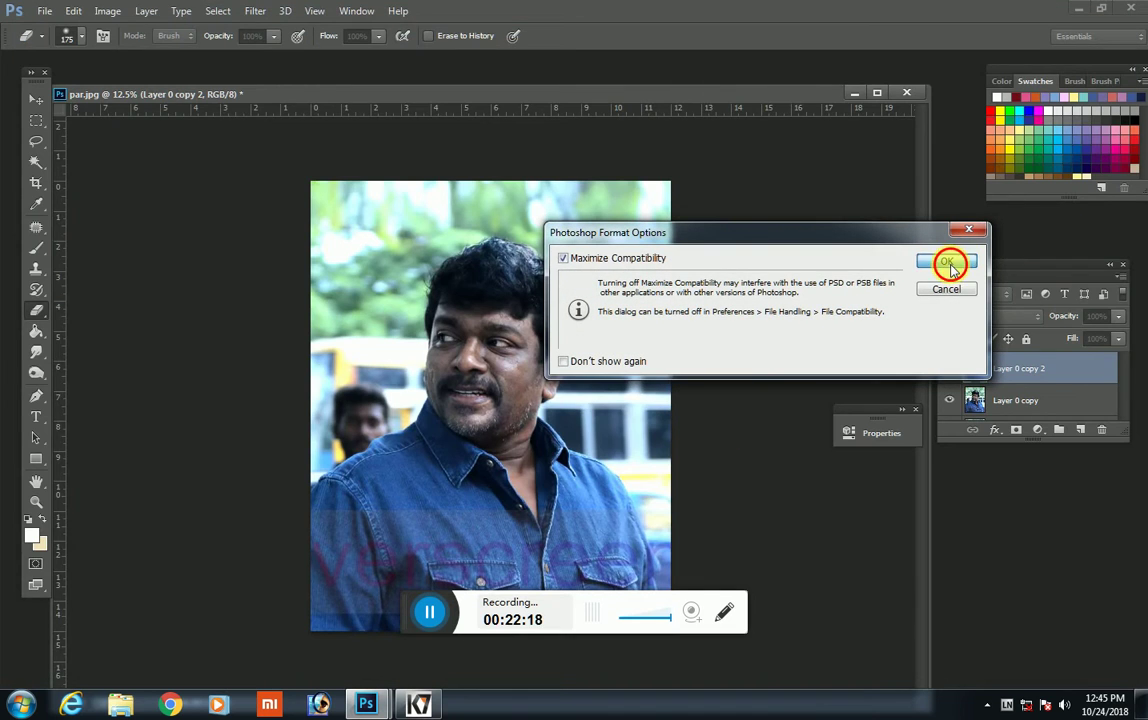
click(948, 264)
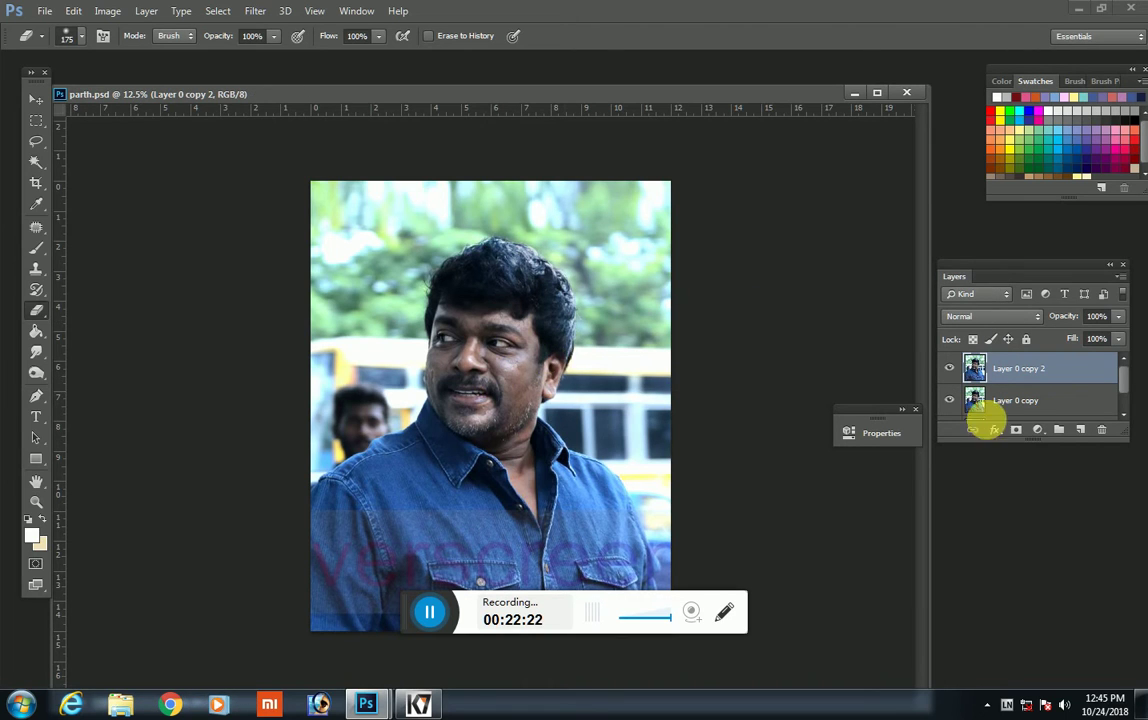
Step: Add a Hue/Saturation adjustment layer with Saturation +62 and Hue -3
click(949, 367)
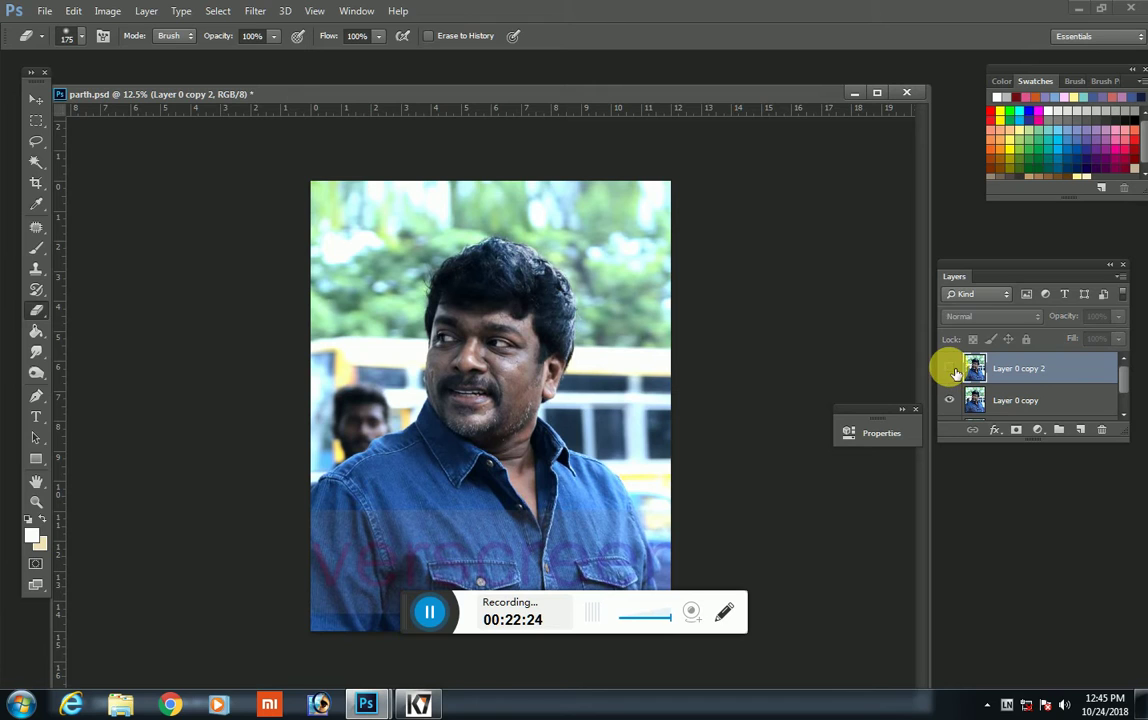
click(949, 367)
click(1039, 432)
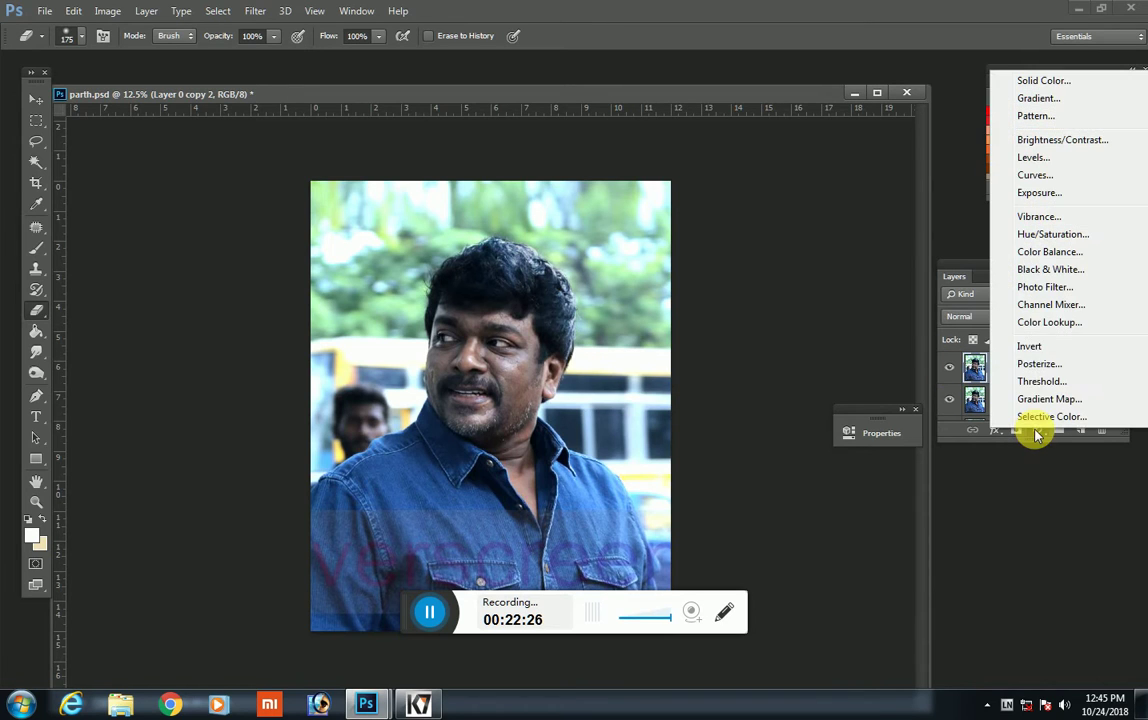
click(1055, 238)
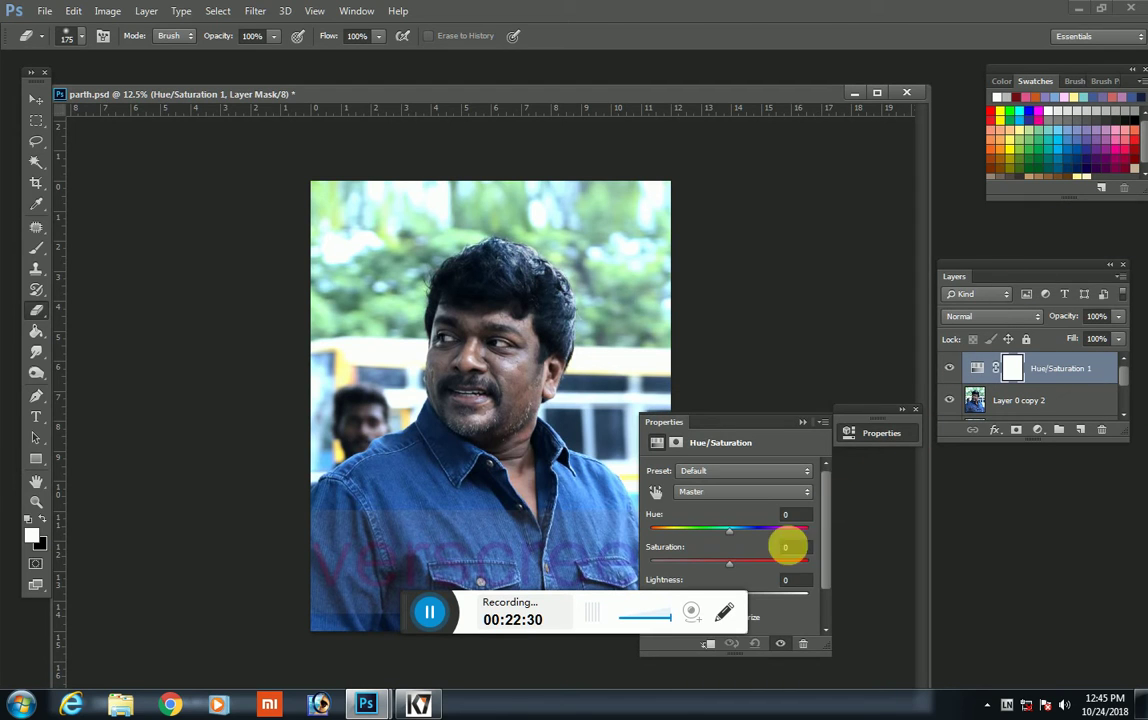
drag(731, 568, 781, 568)
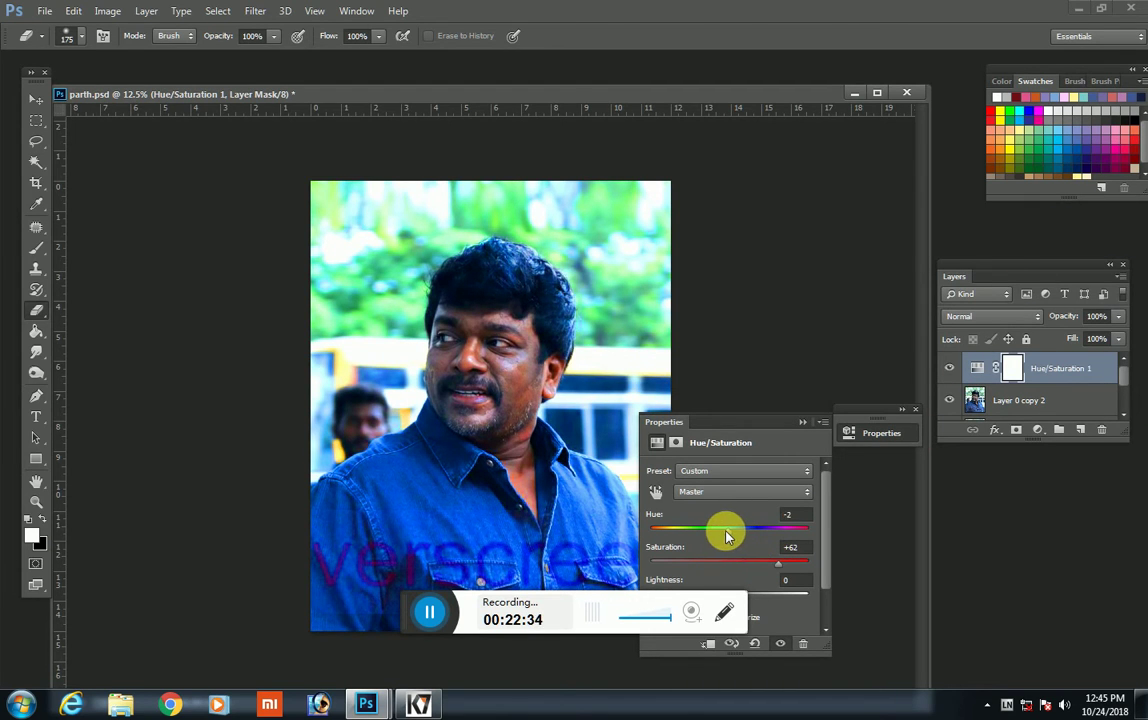
drag(727, 535, 730, 535)
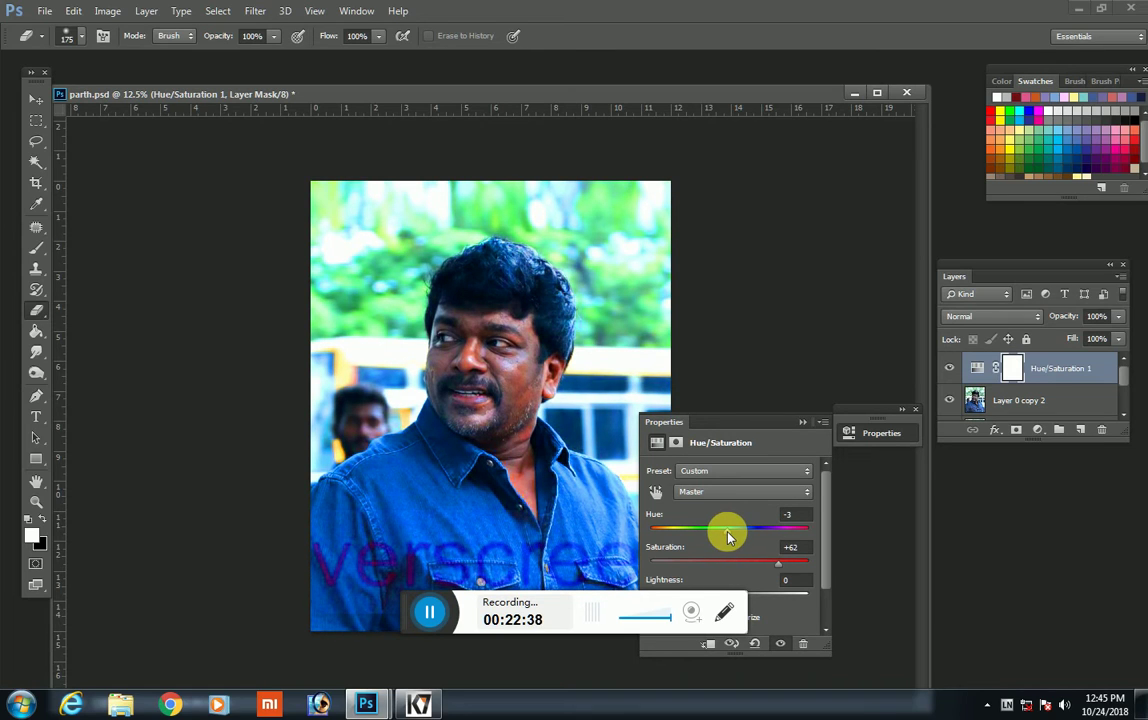
click(801, 424)
key(ctrl+plus)
key(ctrl+plus)
key(ctrl+plus)
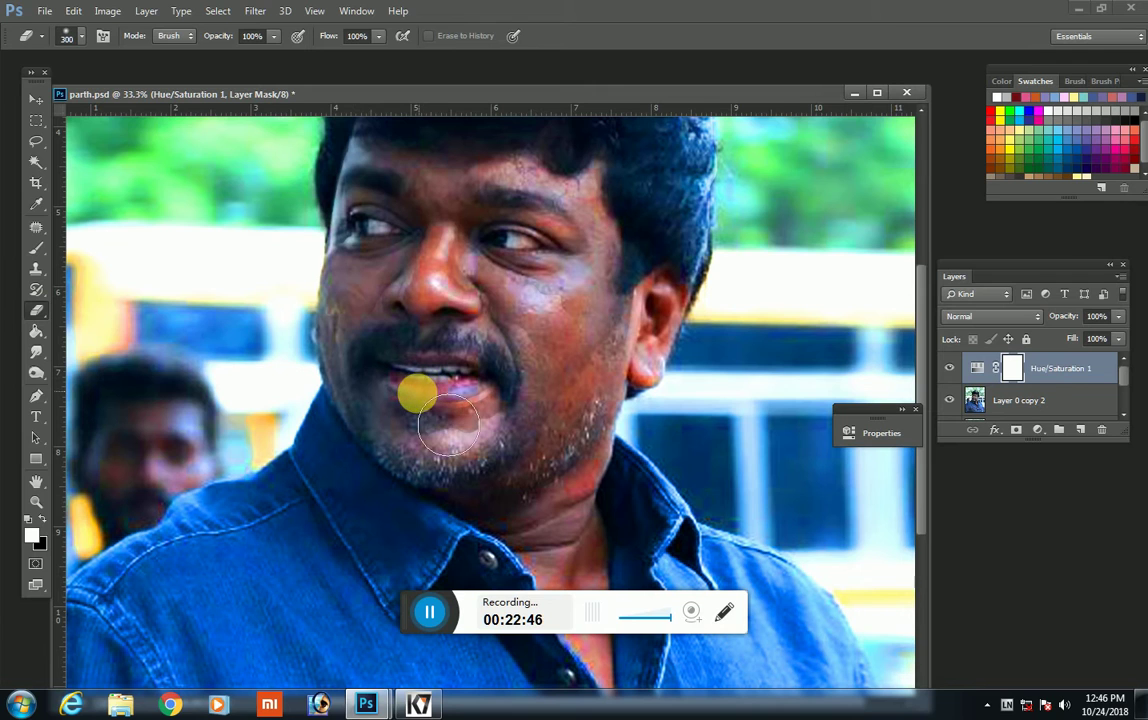
Step: Erase saturation from the mouth and face at 73% opacity, 57% flow, then merge down
drag(459, 436, 330, 353)
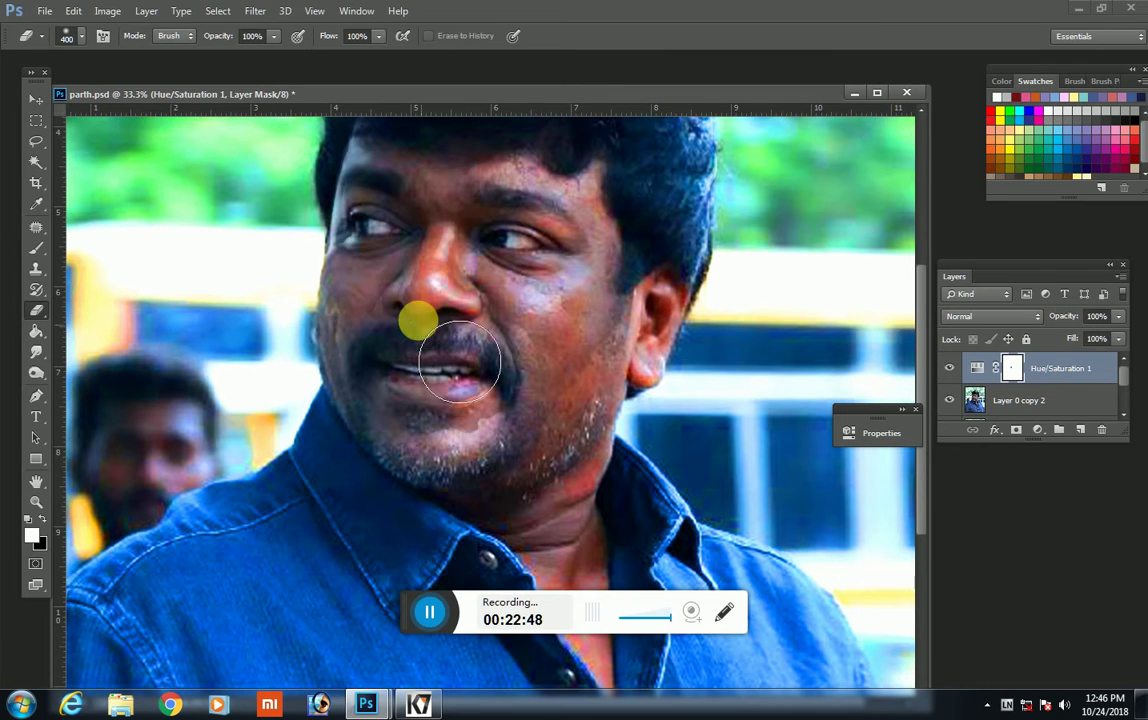
scroll(440, 255, up, 1)
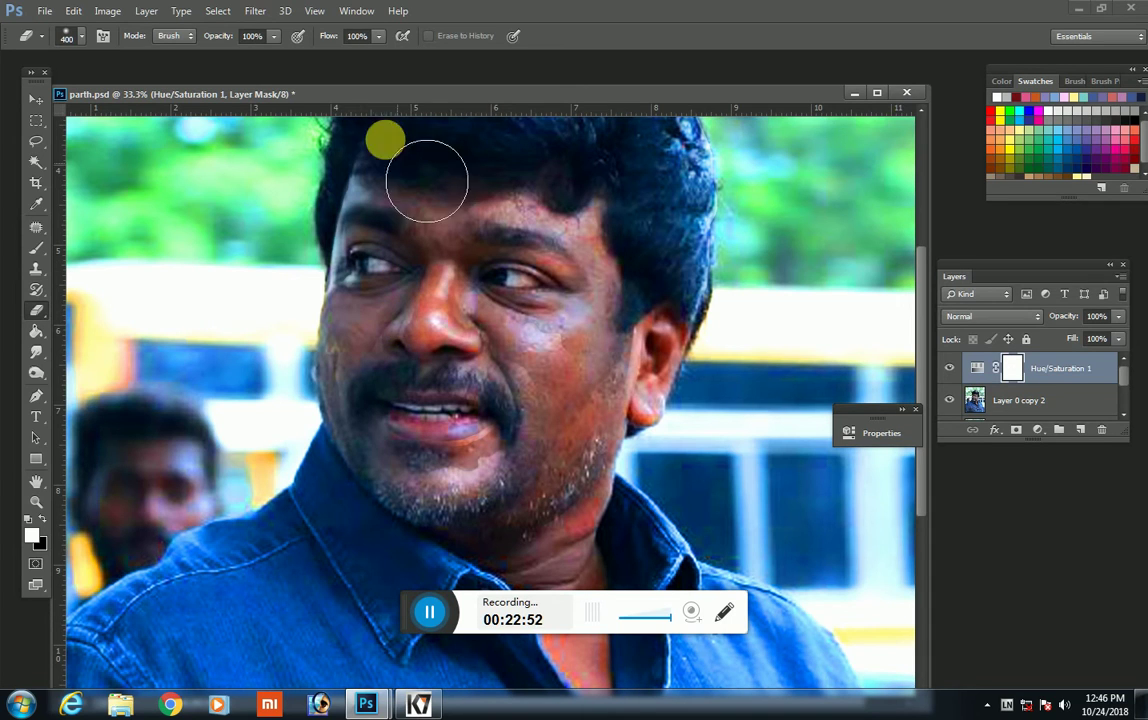
drag(276, 44, 251, 54)
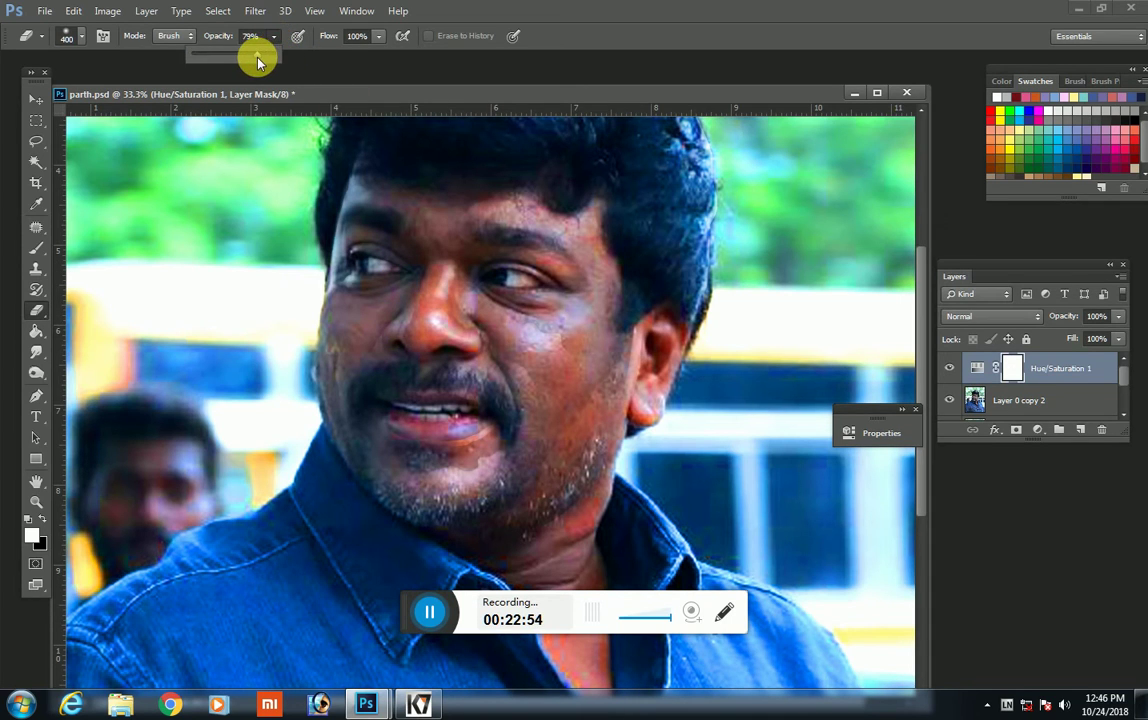
click(378, 40)
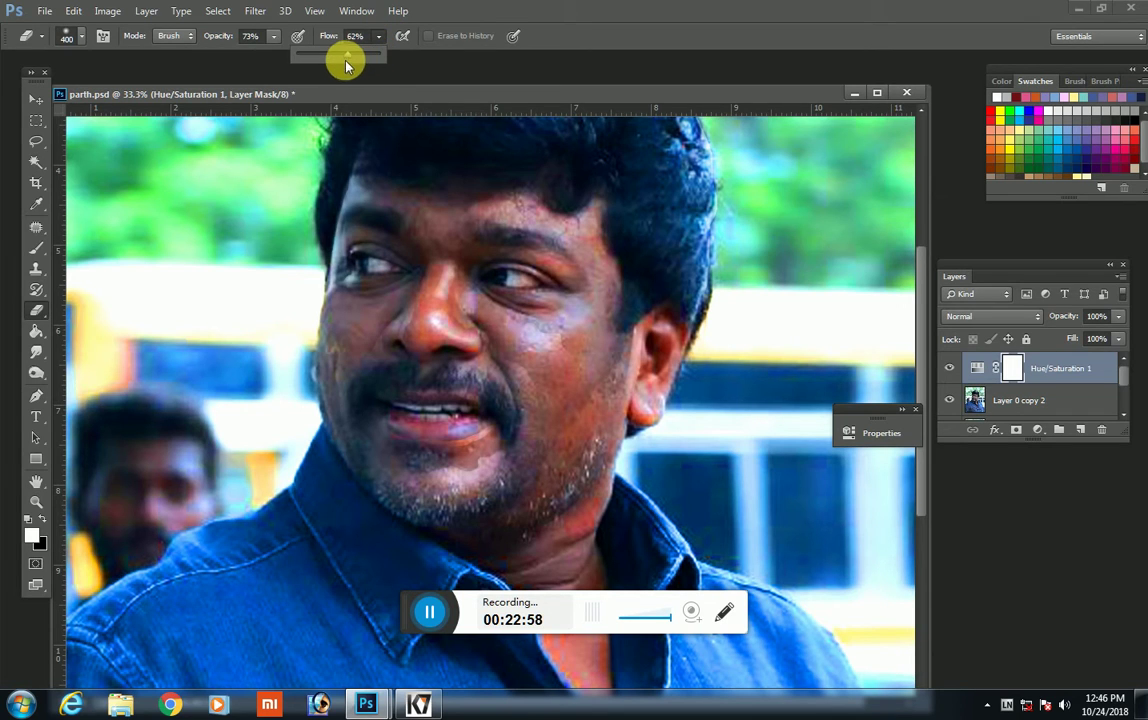
drag(346, 65, 342, 64)
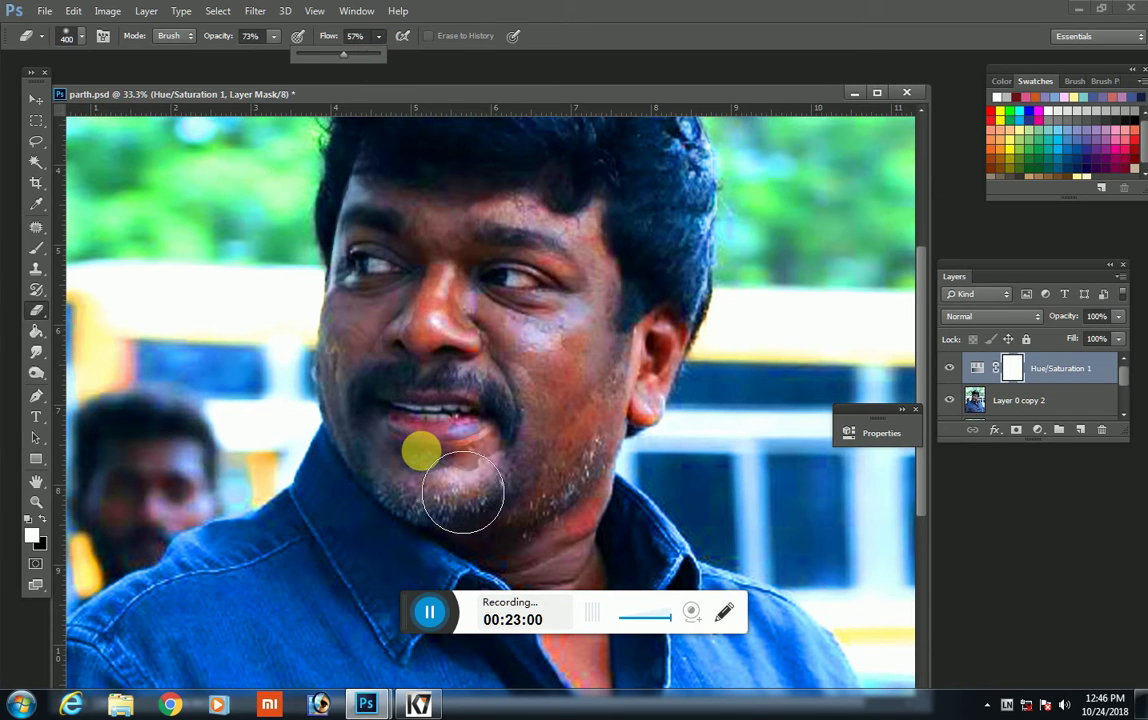
click(462, 492)
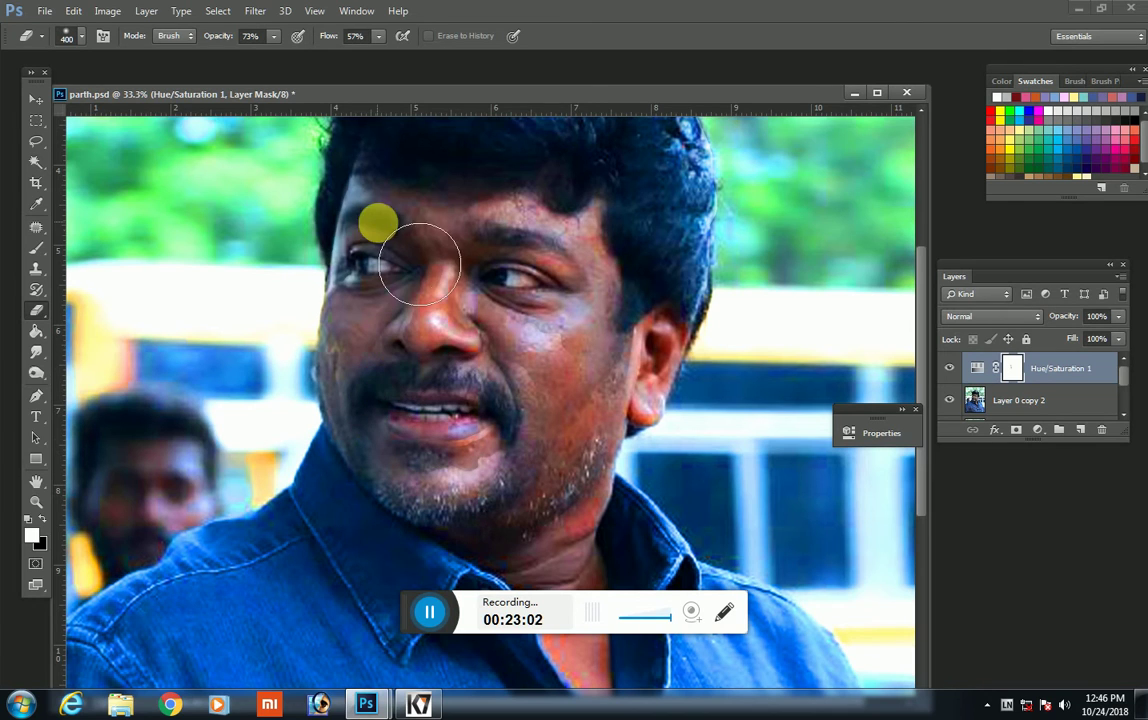
scroll(420, 262, up, 2)
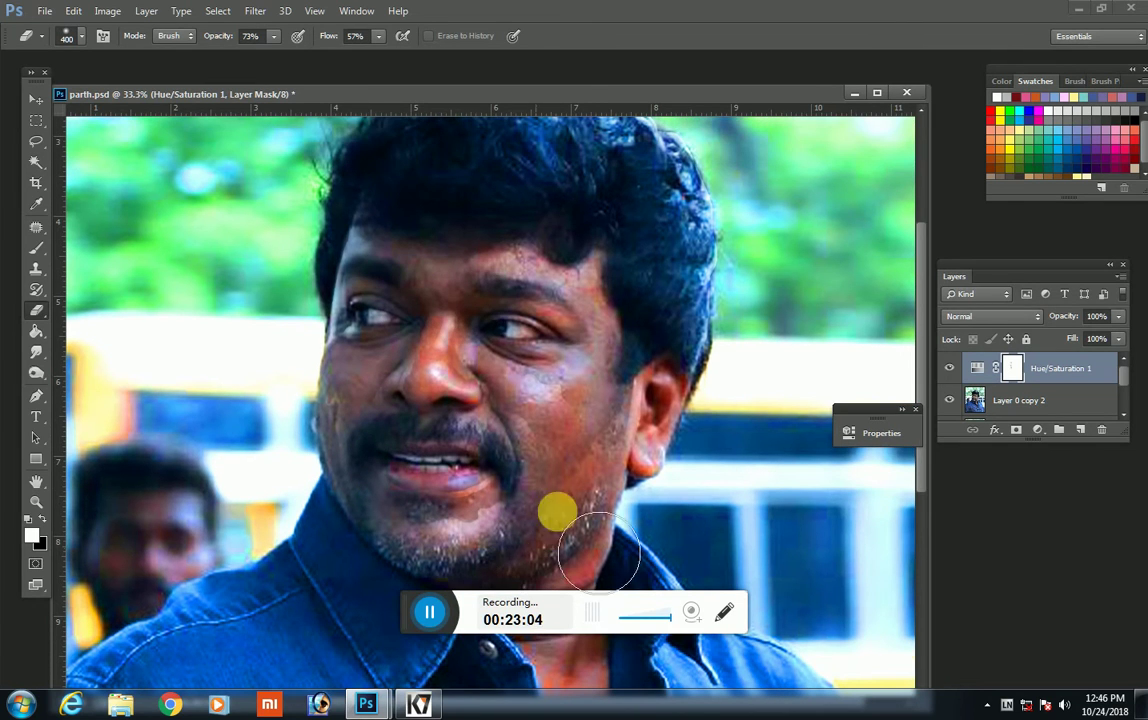
scroll(750, 535, down, 2)
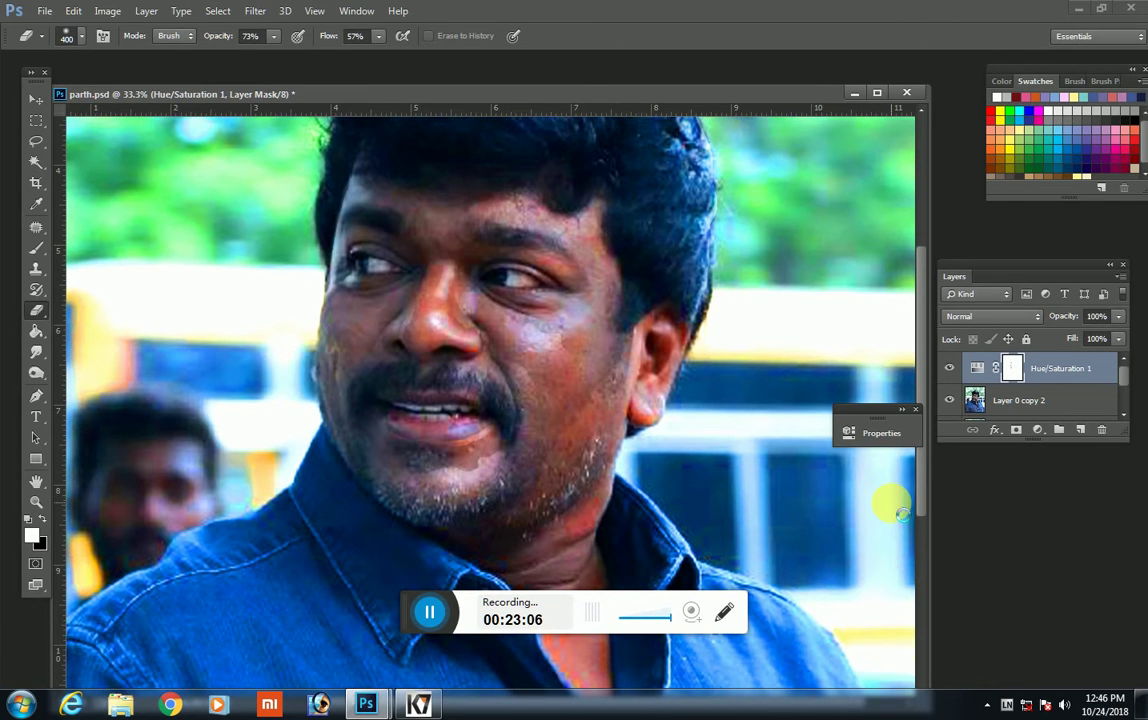
key(Delete)
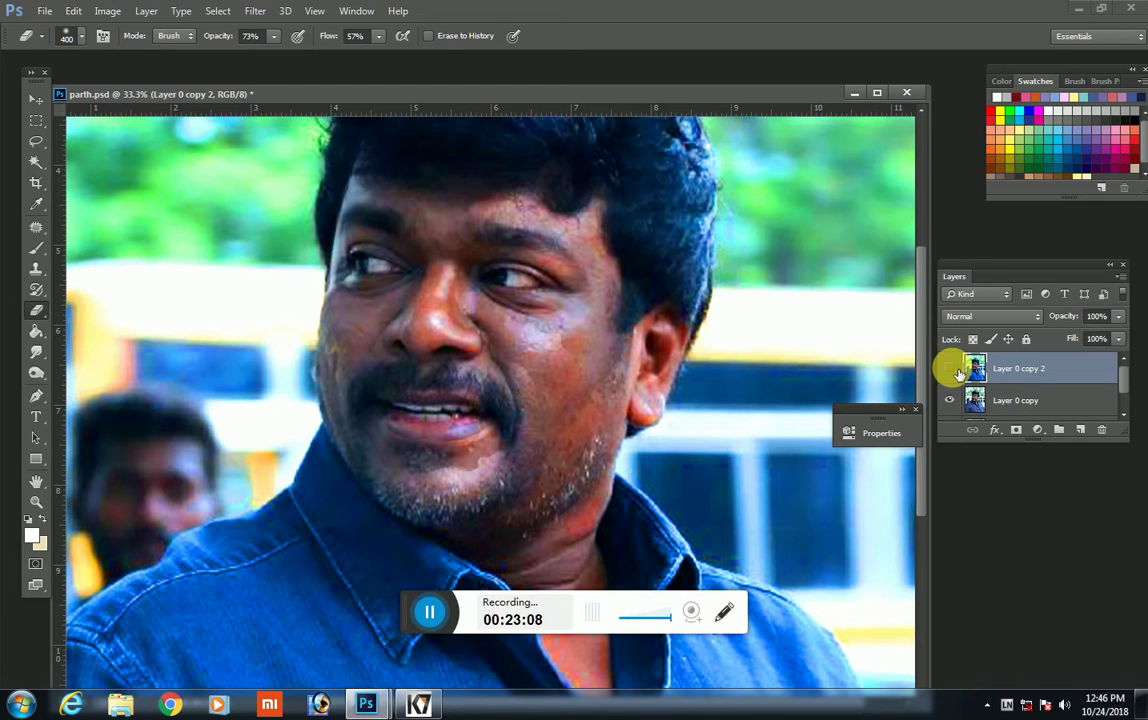
Step: Trace a freehand selection around the left temple and hair edge on Layer 0 copy 2
click(950, 369)
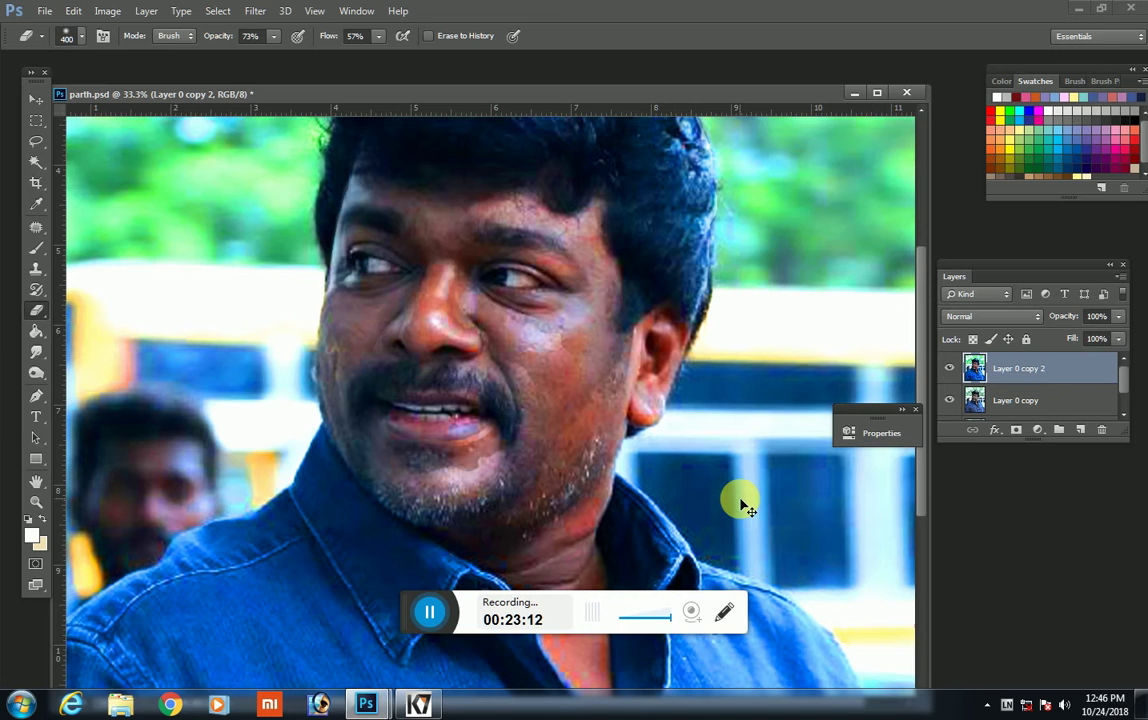
key(ctrl+minus)
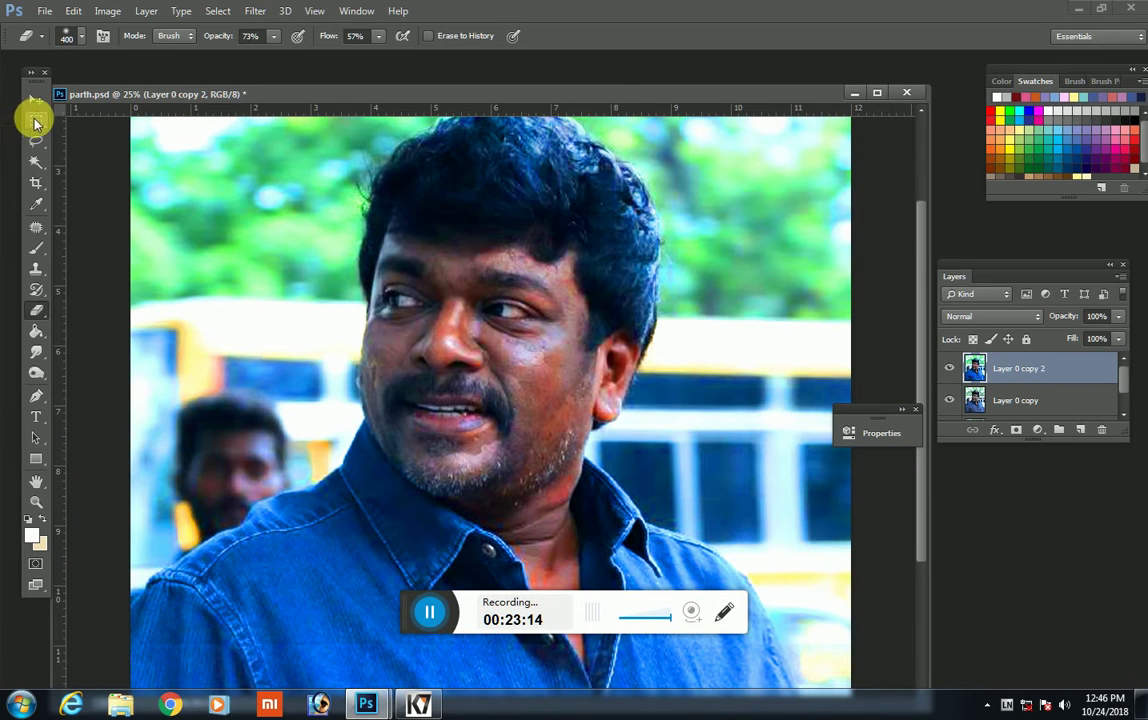
click(36, 141)
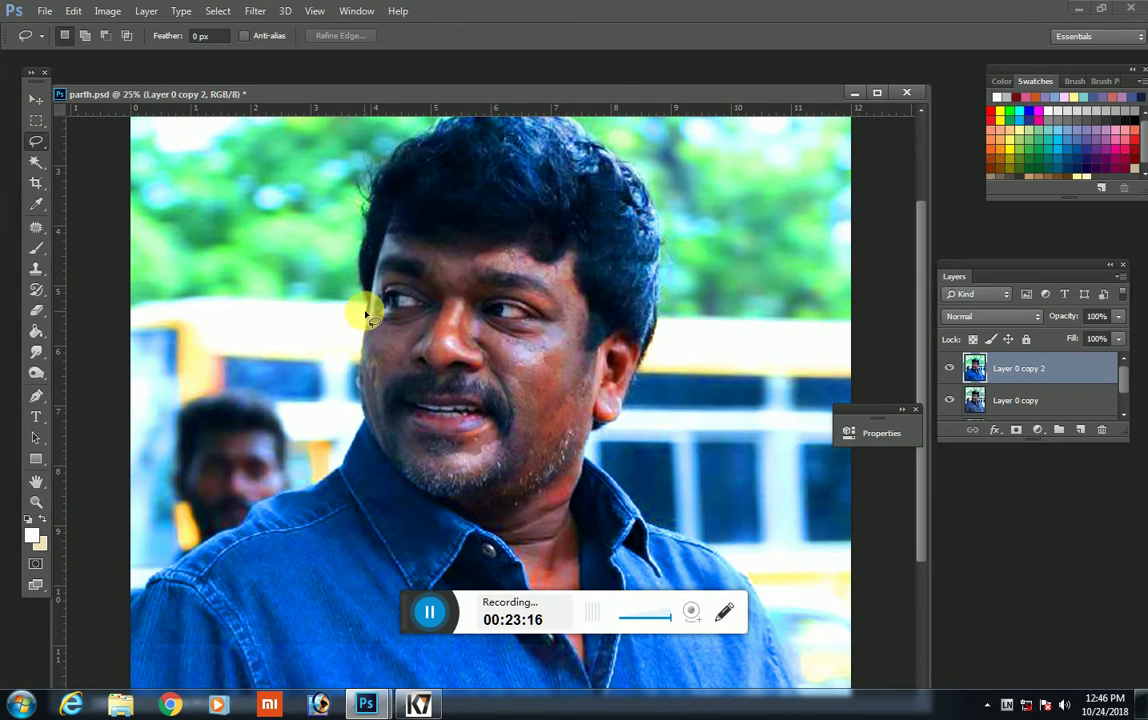
mouse_move(365, 314)
mouse_down()
mouse_move(395, 233)
mouse_move(386, 276)
mouse_up()
mouse_move(365, 347)
mouse_down()
mouse_move(367, 279)
mouse_move(432, 125)
mouse_up()
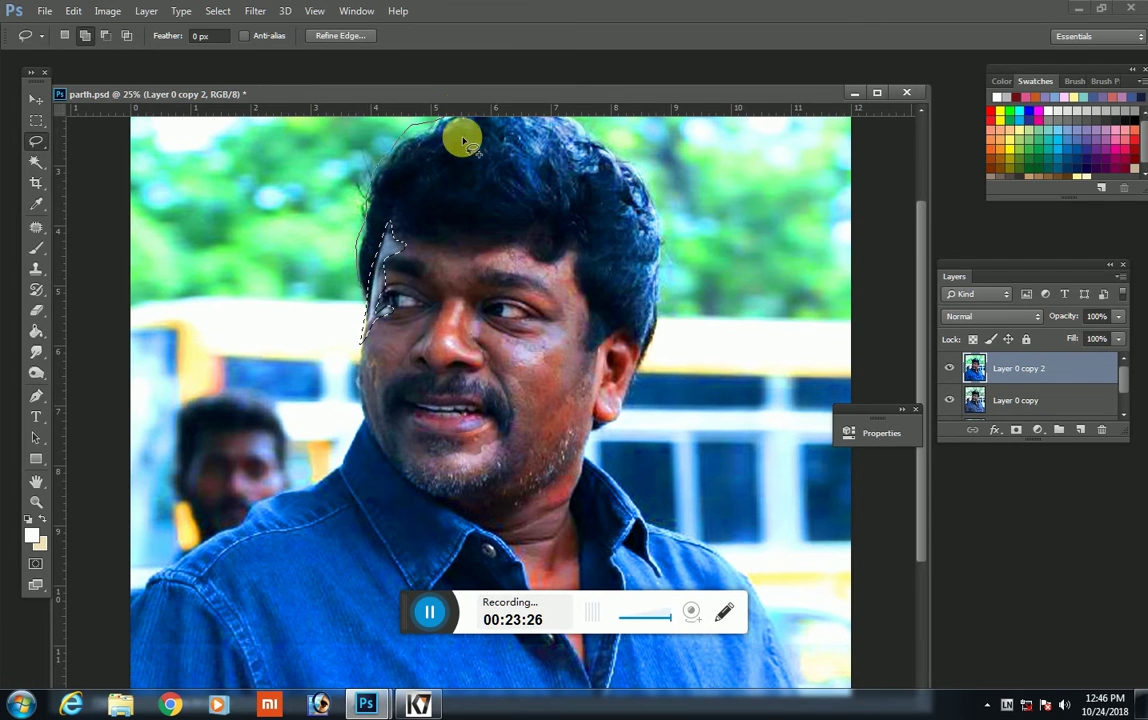
drag(432, 125, 395, 185)
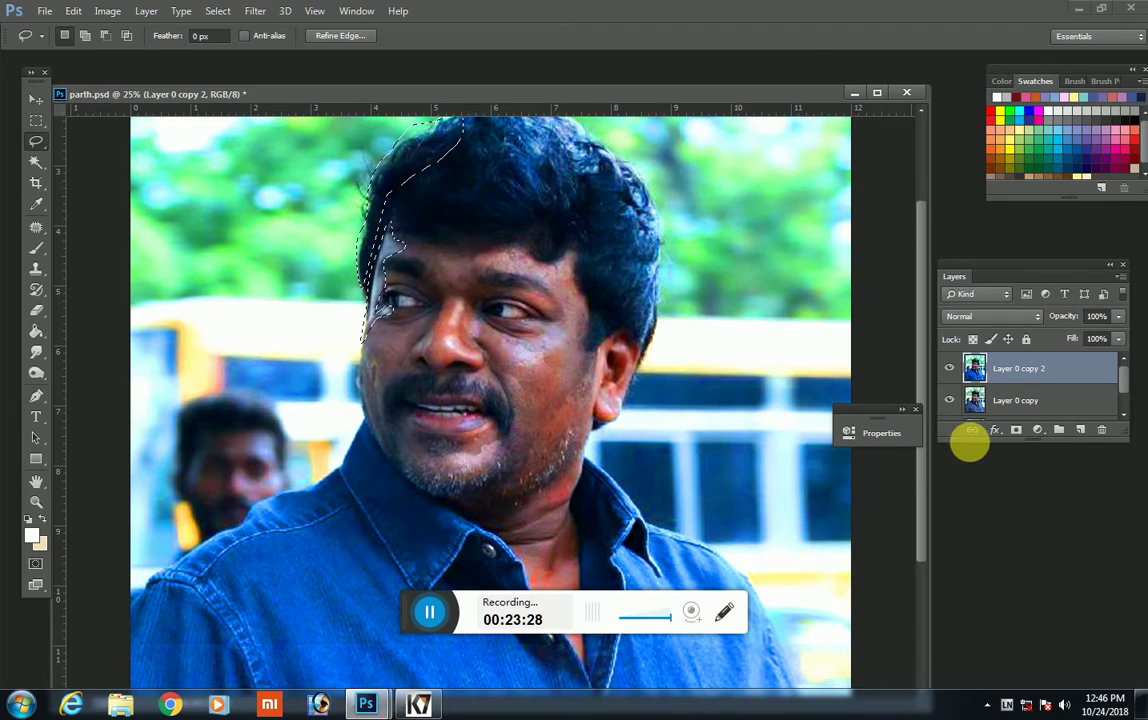
click(1037, 430)
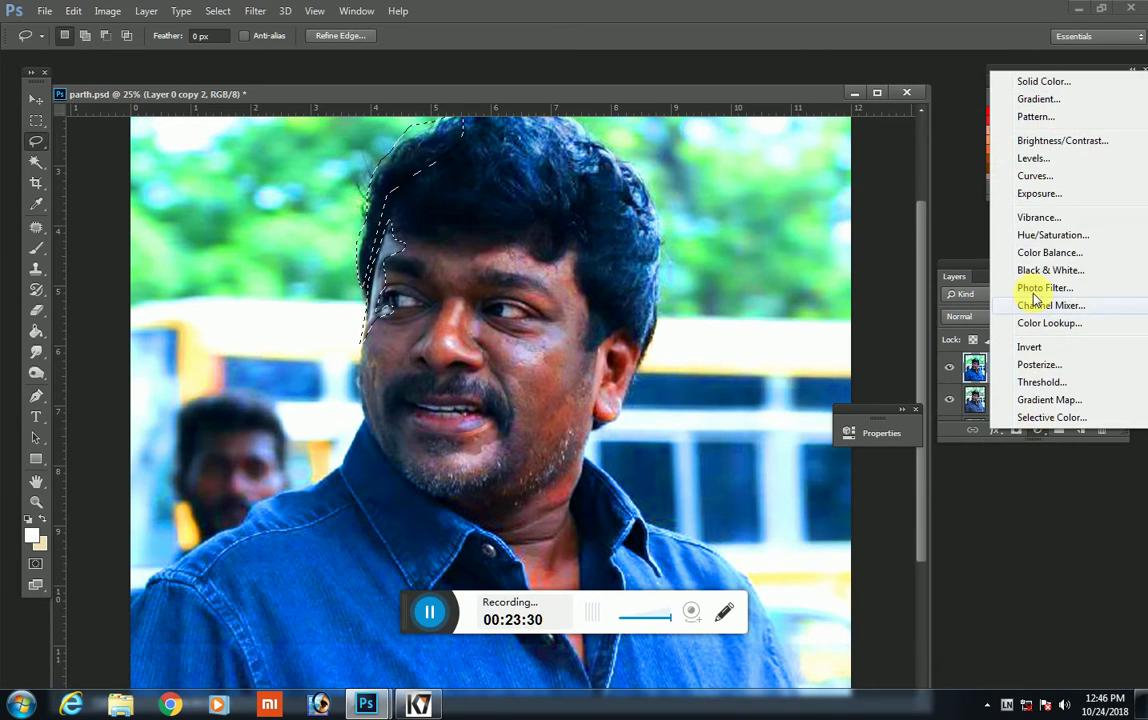
Step: Add a Color Balance adjustment: midtones Cyan–Red -4, Yellow–Blue -100, shifted toward green
click(1045, 252)
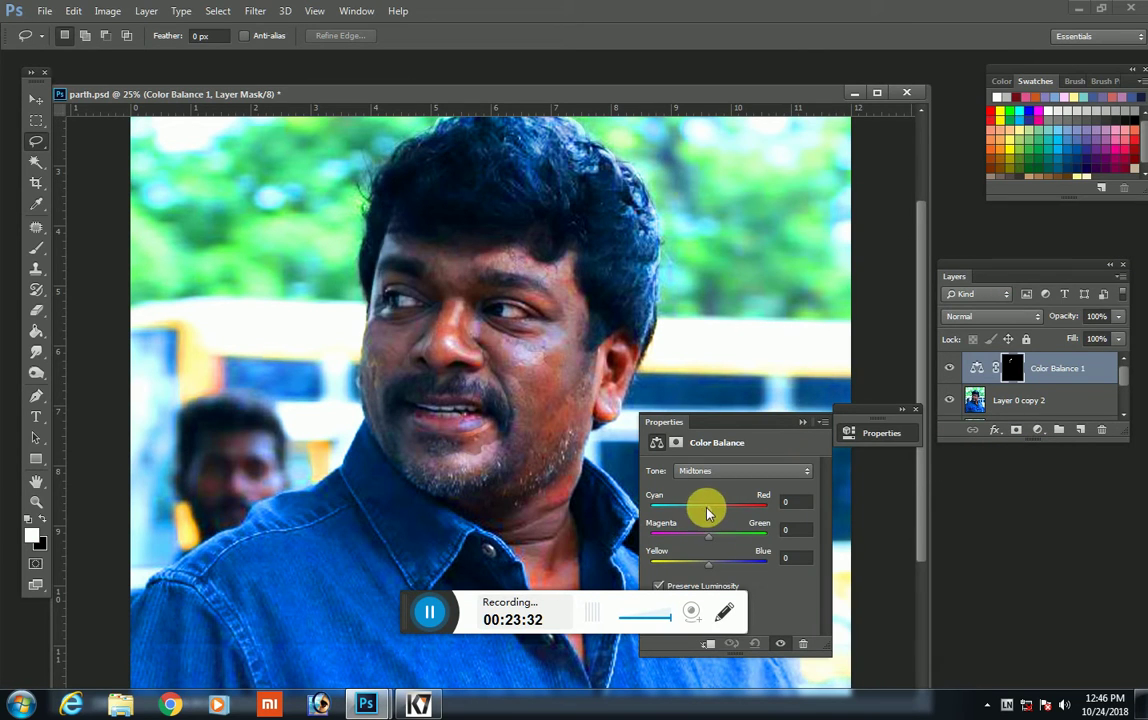
mouse_move(709, 508)
mouse_down()
mouse_move(792, 508)
mouse_move(648, 522)
mouse_move(729, 512)
mouse_move(707, 512)
mouse_up()
drag(708, 564, 620, 564)
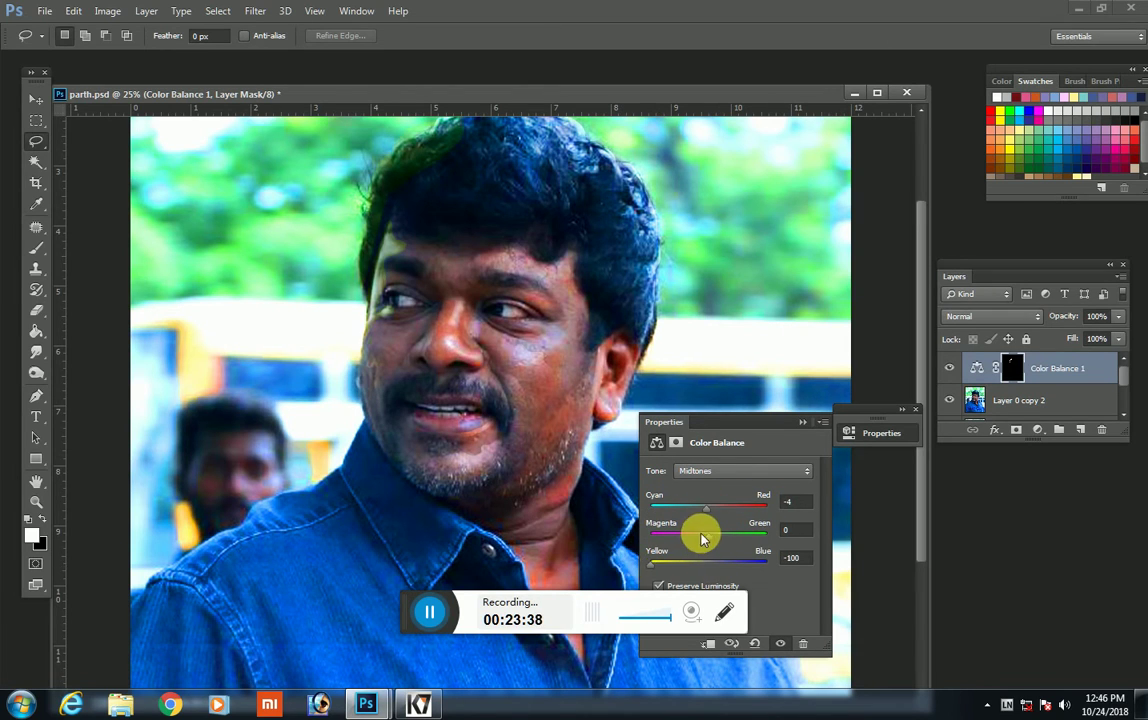
drag(706, 534, 760, 541)
click(802, 422)
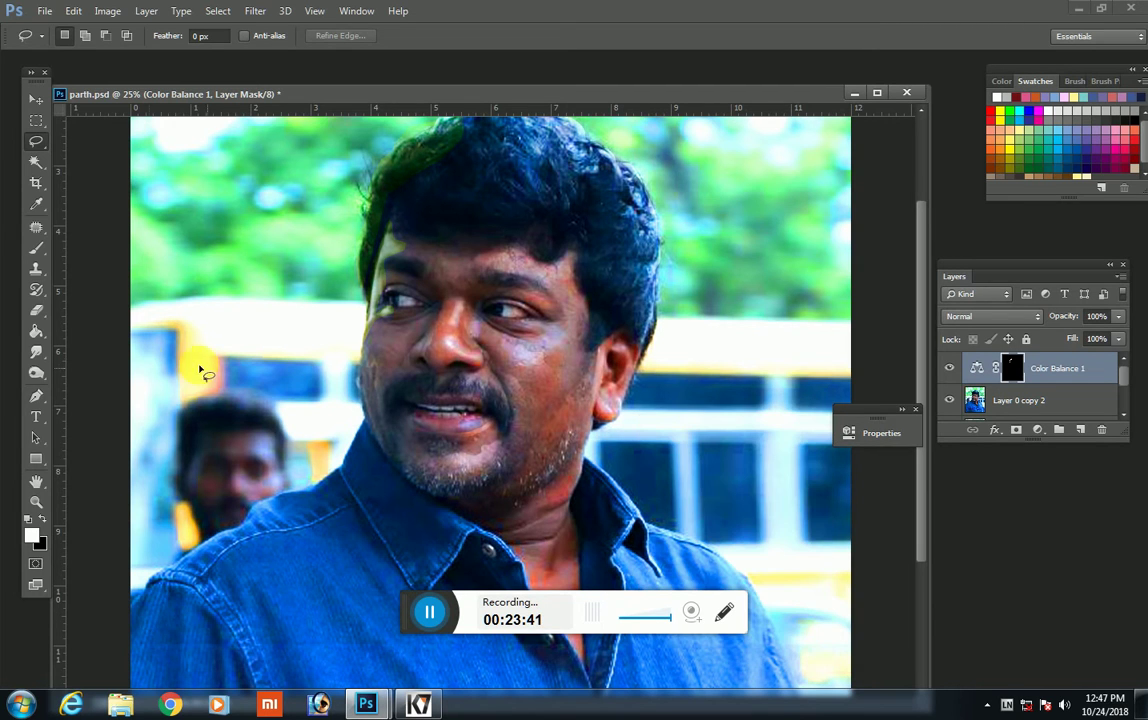
Step: Erase the tint from the light hairline patch using a size-70 eraser at 50% zoom
click(38, 310)
key(ctrl+plus)
key(ctrl+plus)
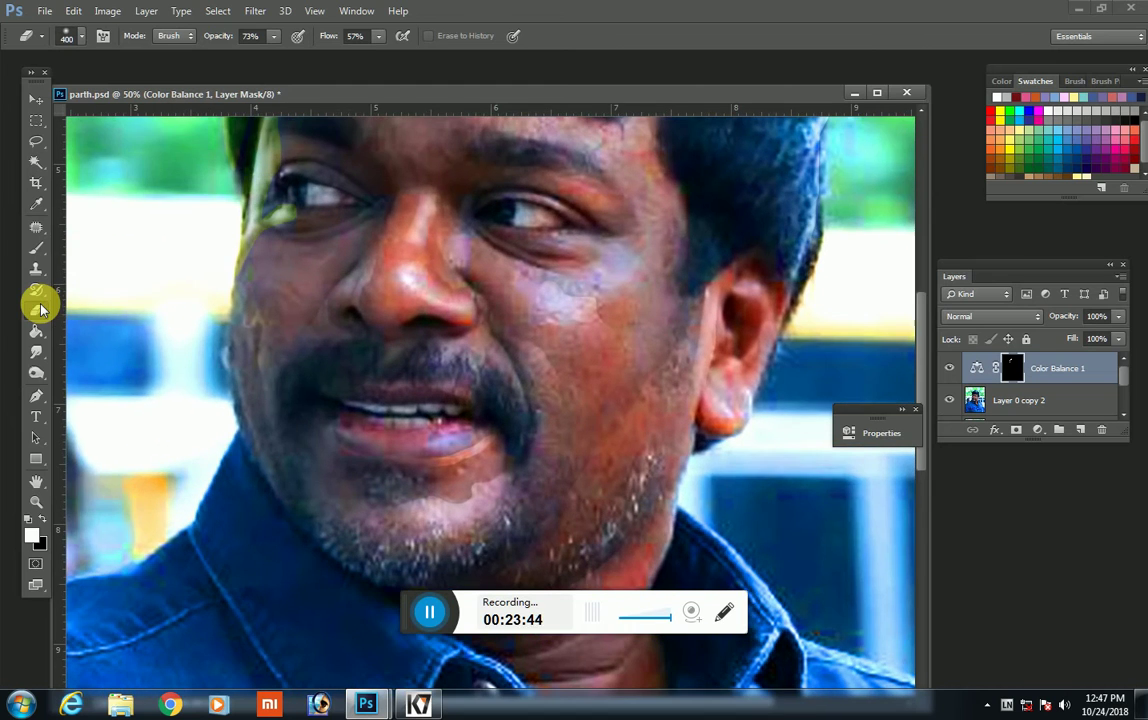
drag(430, 269, 535, 497)
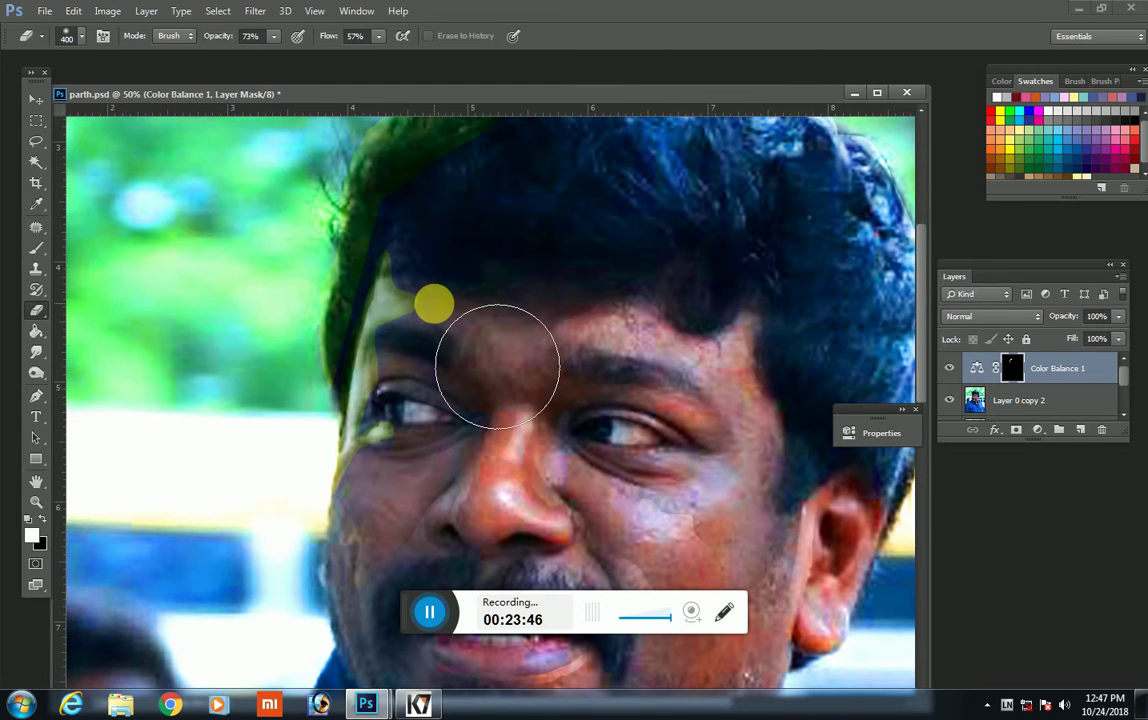
key(bracketleft)
key(bracketleft)
key(bracketleft)
drag(403, 270, 410, 295)
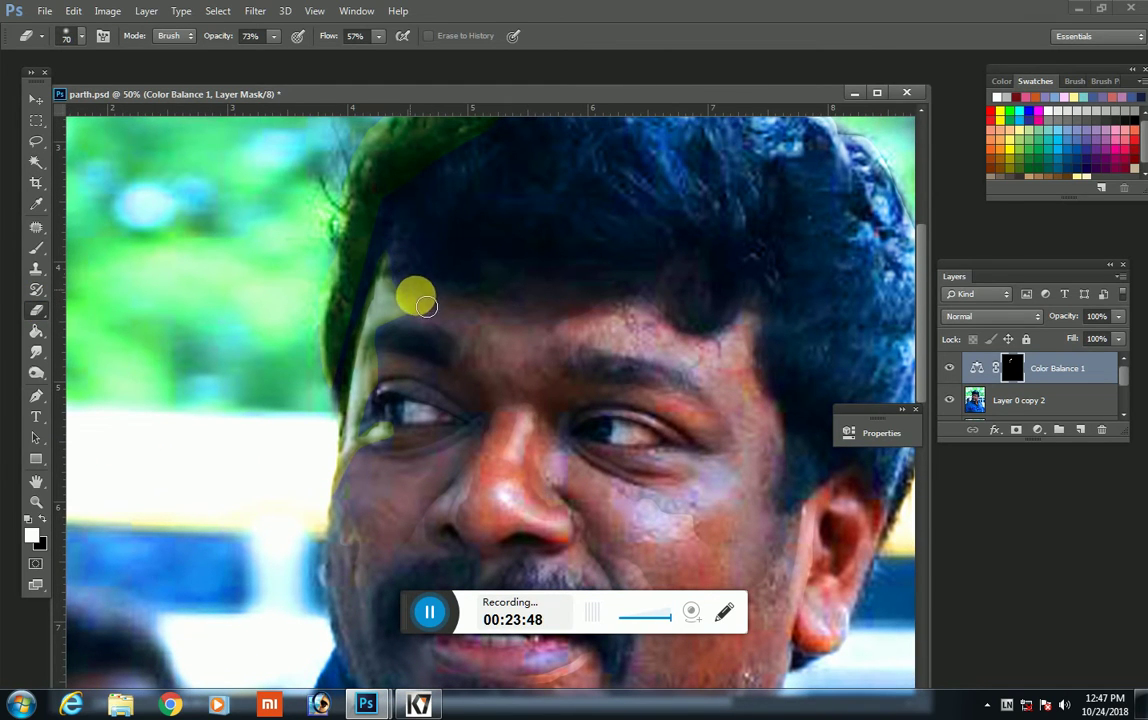
Step: Set the eraser to 100% opacity and 100% flow and erase the tint down the left face edge
key(bracketright)
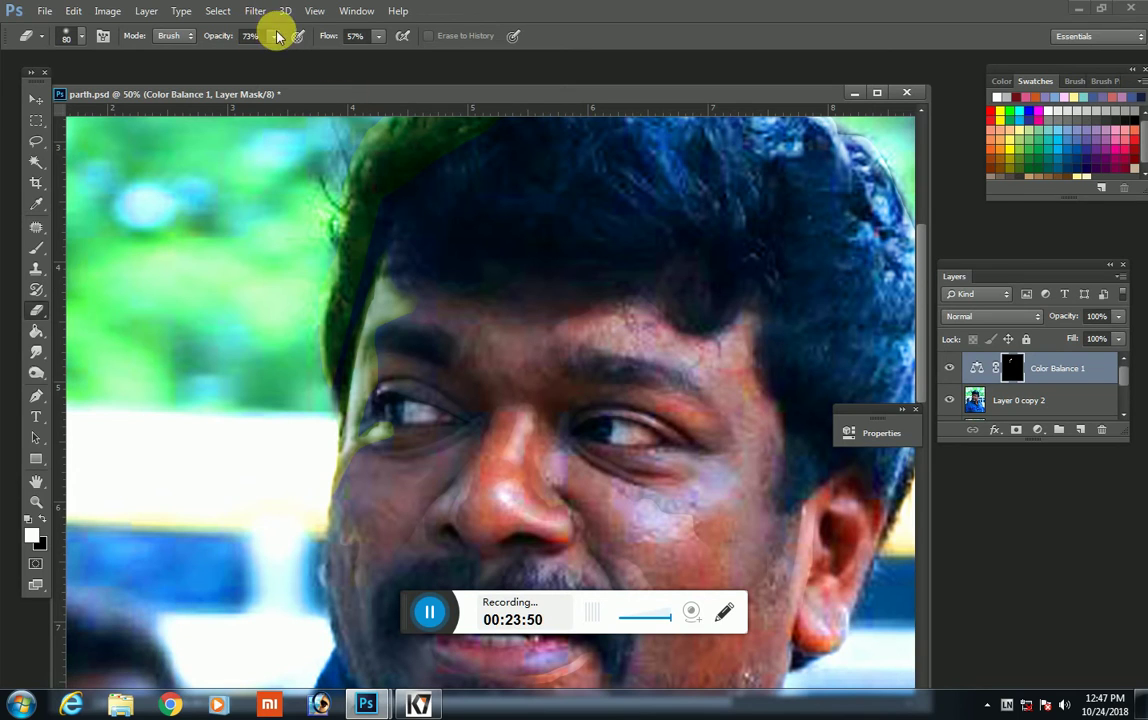
click(273, 36)
drag(262, 52, 285, 52)
click(378, 36)
drag(378, 50, 443, 62)
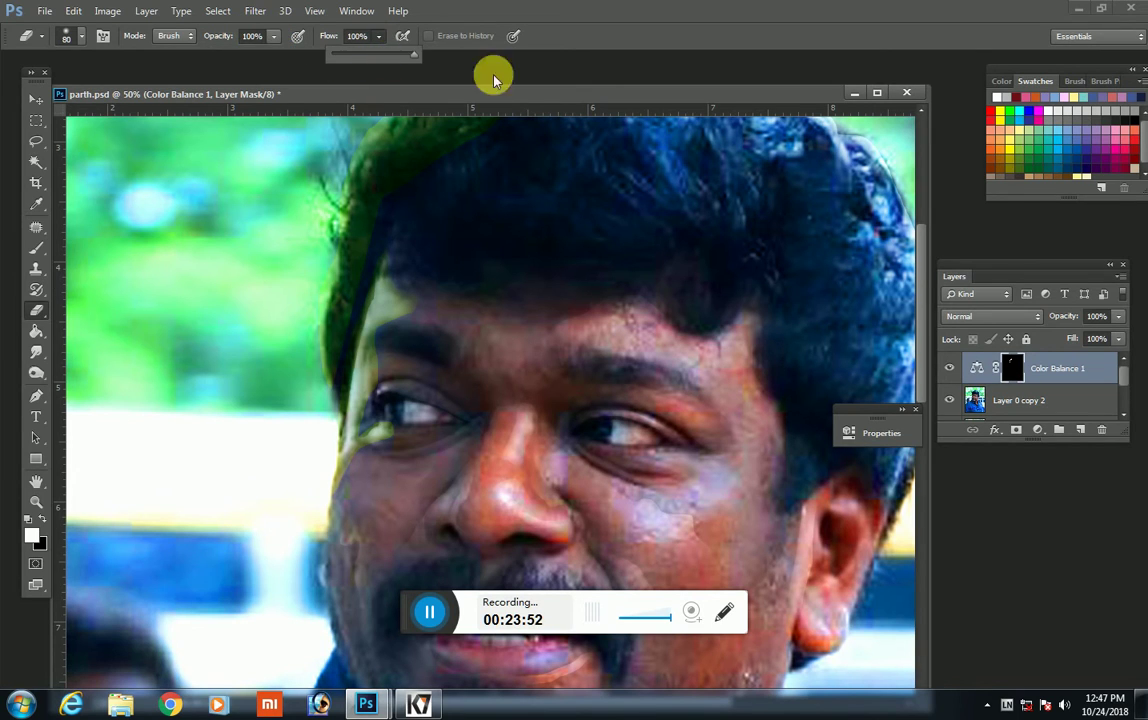
mouse_move(437, 316)
mouse_down()
mouse_move(381, 440)
mouse_move(366, 565)
mouse_up()
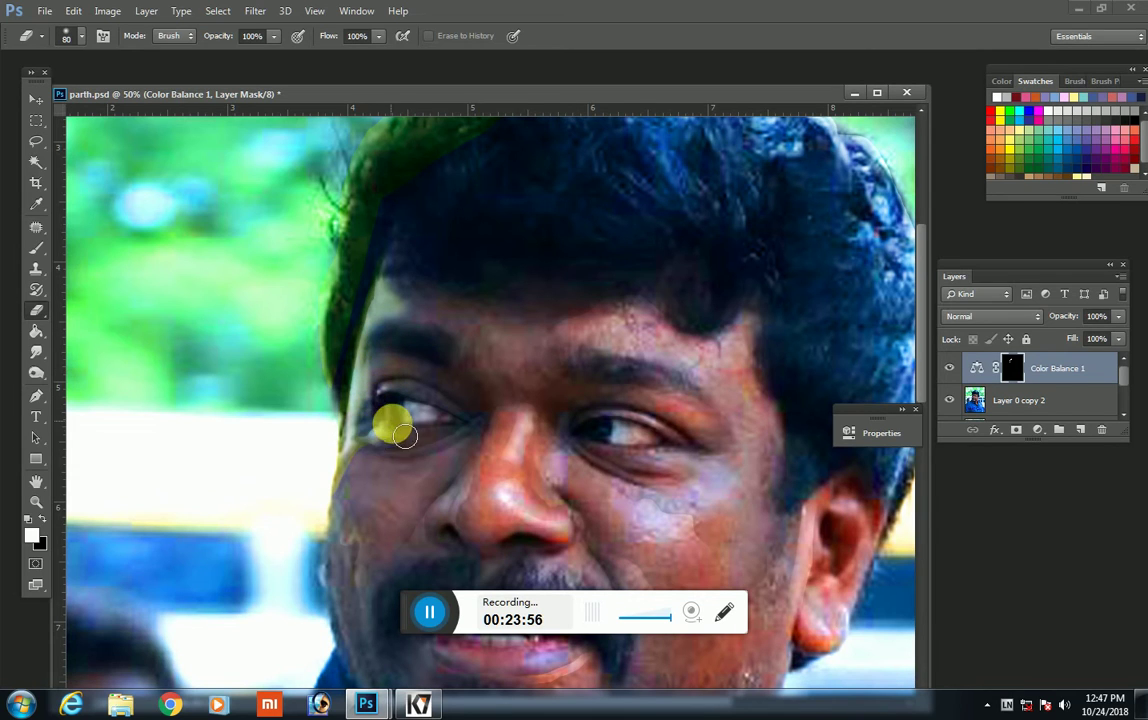
Step: Erase a wider area with a size-200 eraser, then merge Color Balance 1 down into Layer 0 copy 2
scroll(435, 342, up, 2)
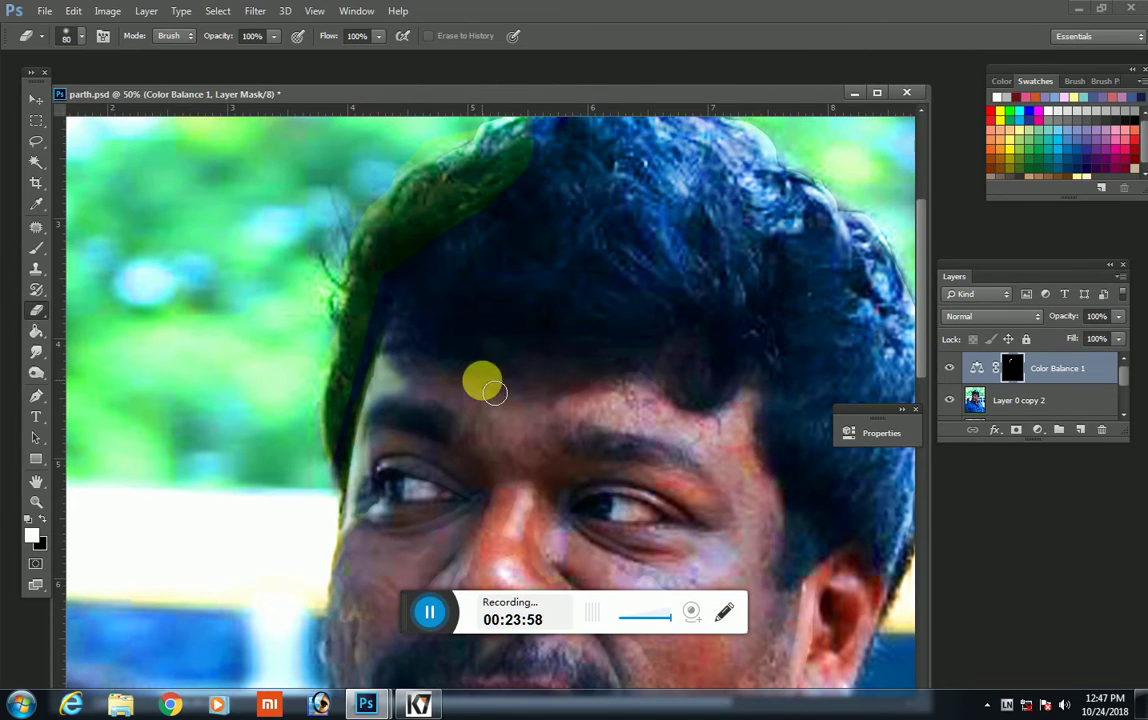
key(bracketright)
key(bracketright)
key(bracketright)
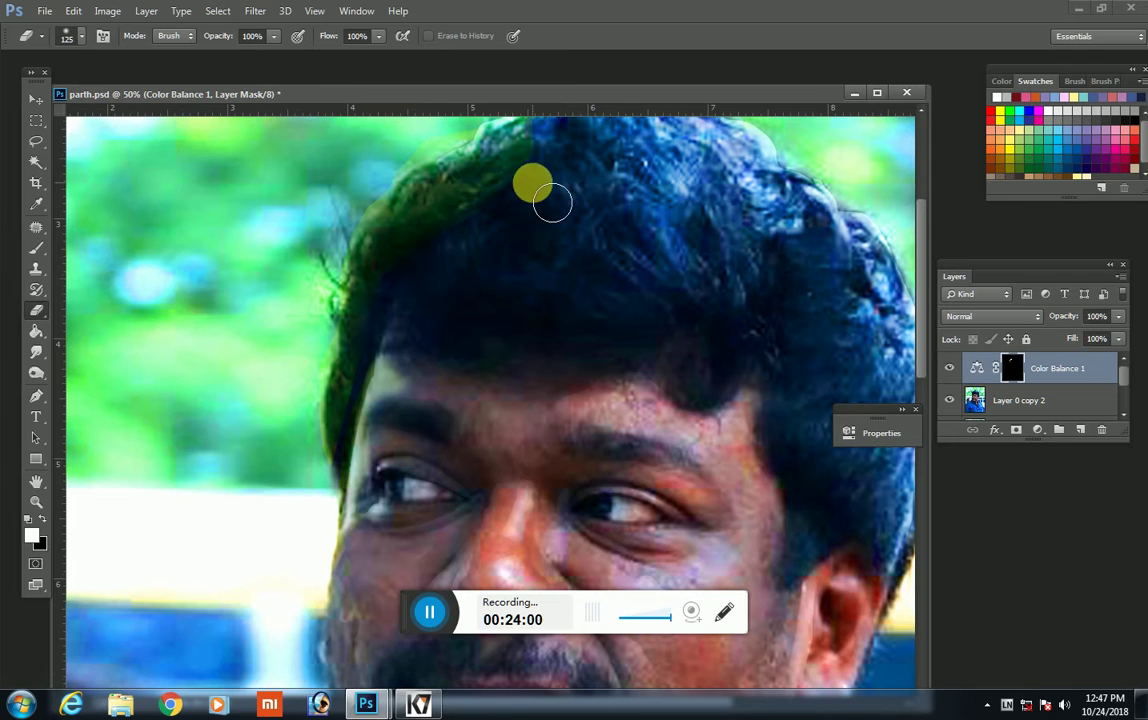
scroll(538, 185, up, 1)
key(bracketright)
key(bracketright)
key(bracketright)
drag(474, 318, 727, 478)
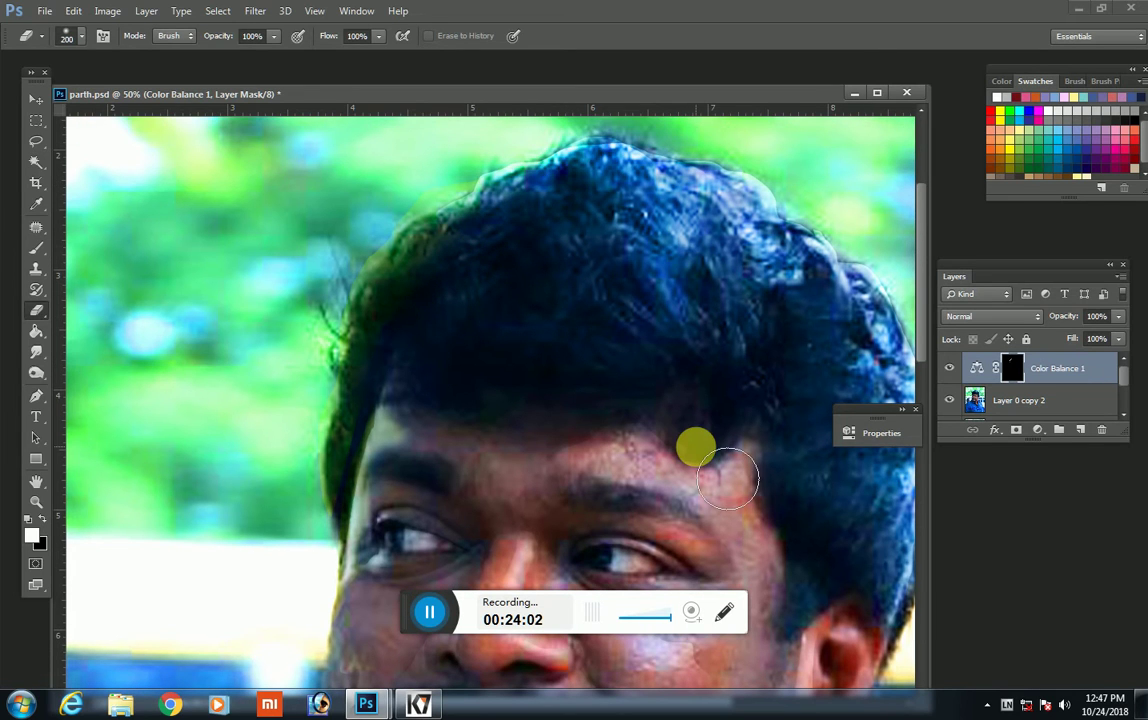
key(ctrl+e)
scroll(345, 507, down, 4)
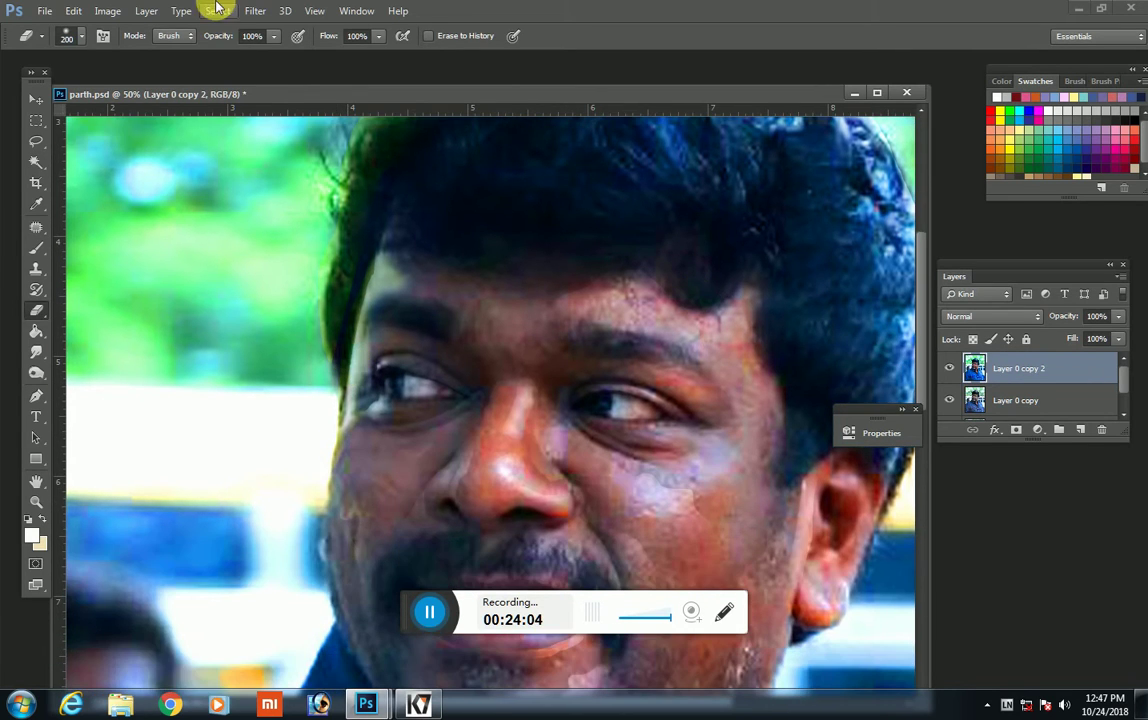
Step: Set up a Color-mode Brush with yellow from Swatches and dab the upper-left background
click(44, 242)
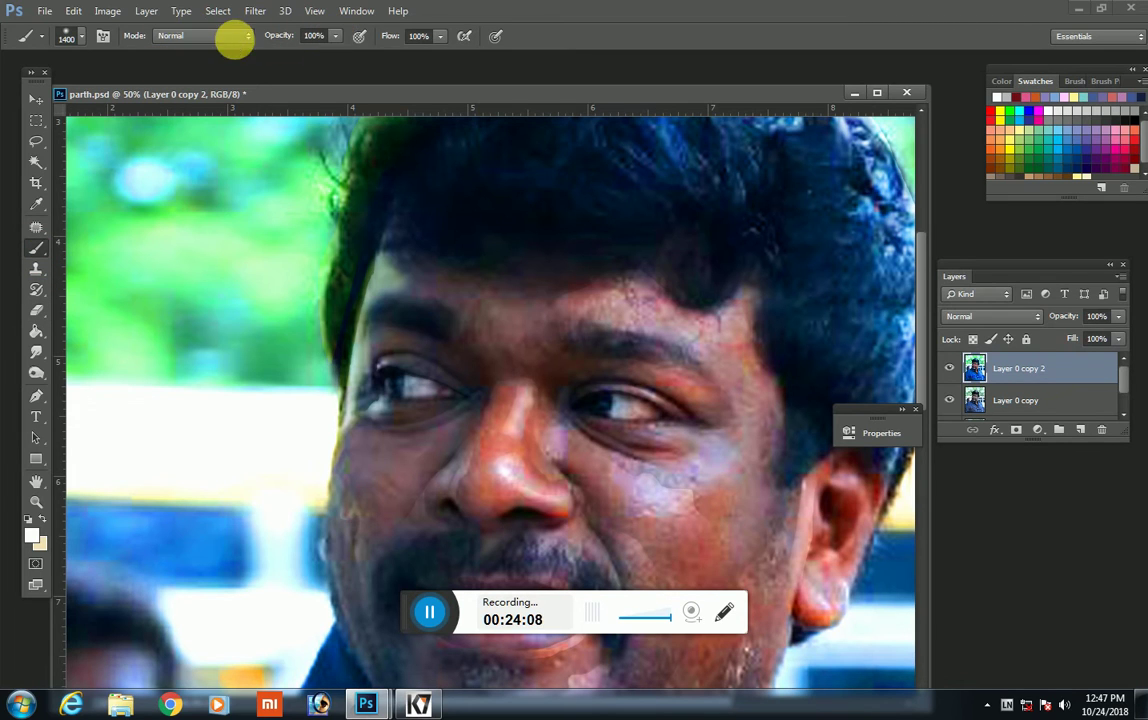
click(234, 38)
click(190, 461)
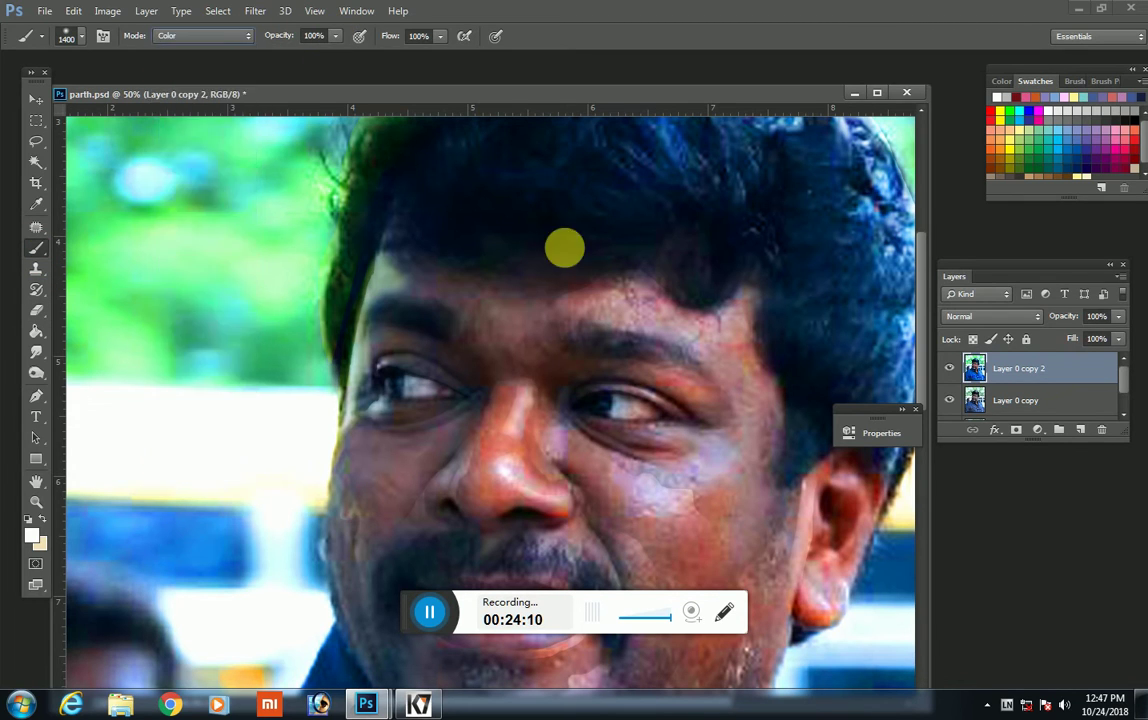
click(1020, 147)
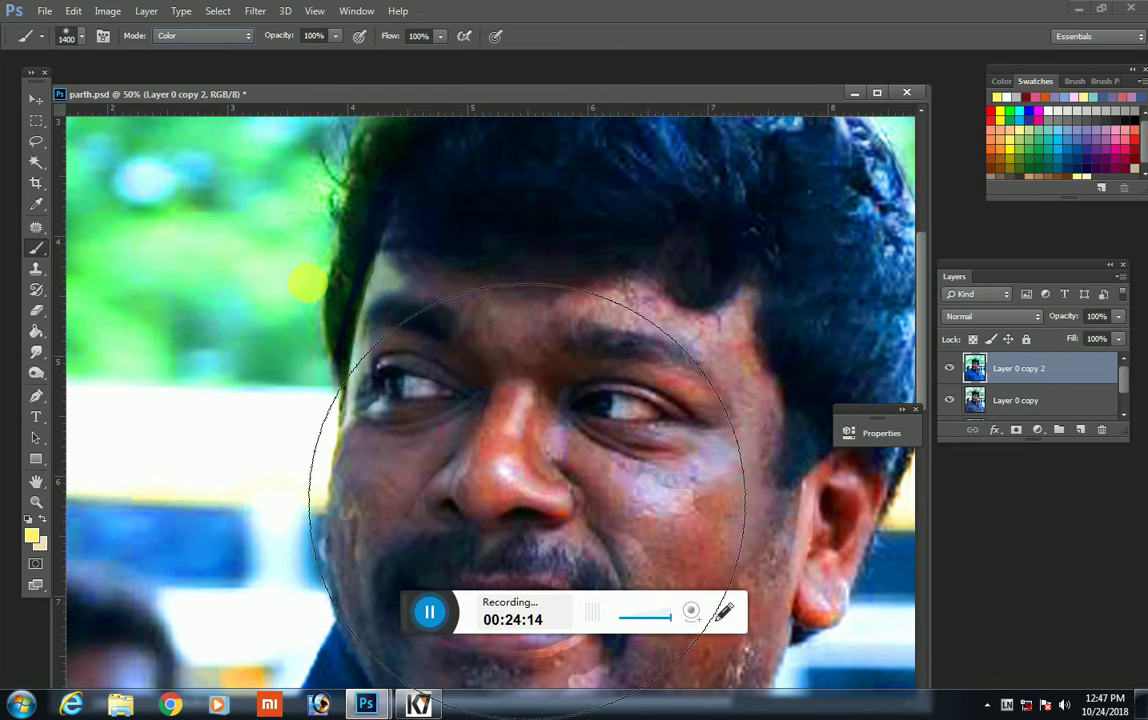
click(120, 275)
Step: Paint yellow down and up the left hairline with brush sizes 45 to 200, then view the whole photo
key(bracketleft)
key(bracketleft)
key(bracketleft)
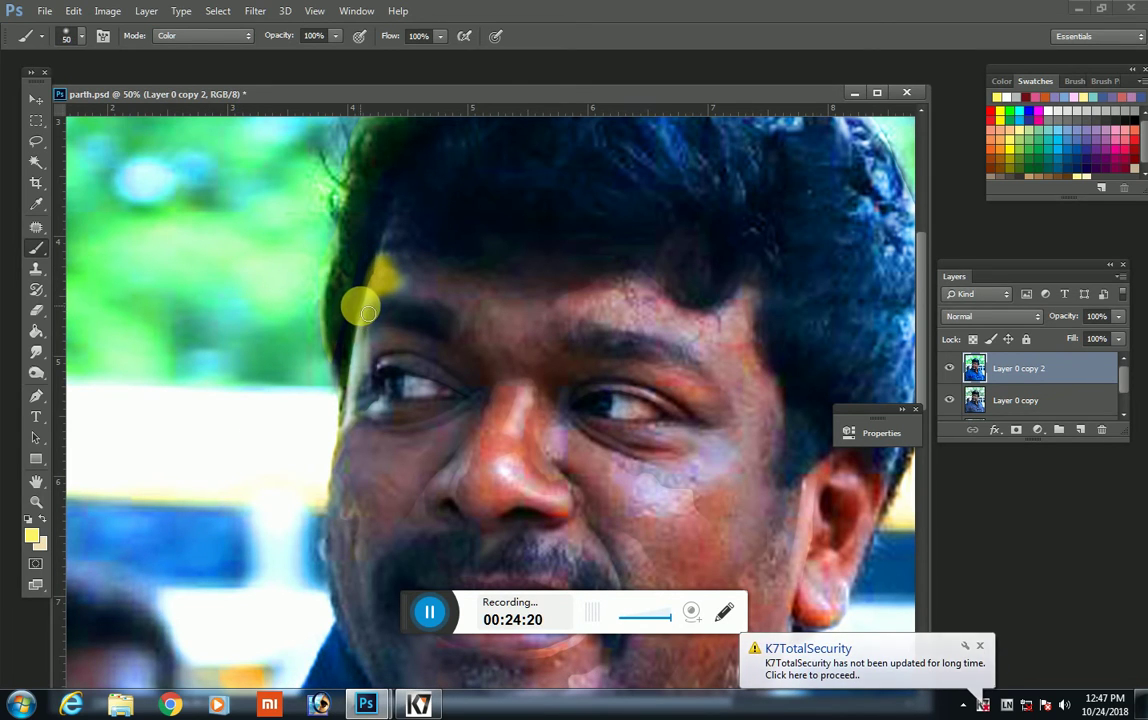
key(bracketleft)
key(bracketleft)
key(bracketleft)
drag(362, 318, 338, 448)
scroll(333, 412, up, 2)
key(bracketright)
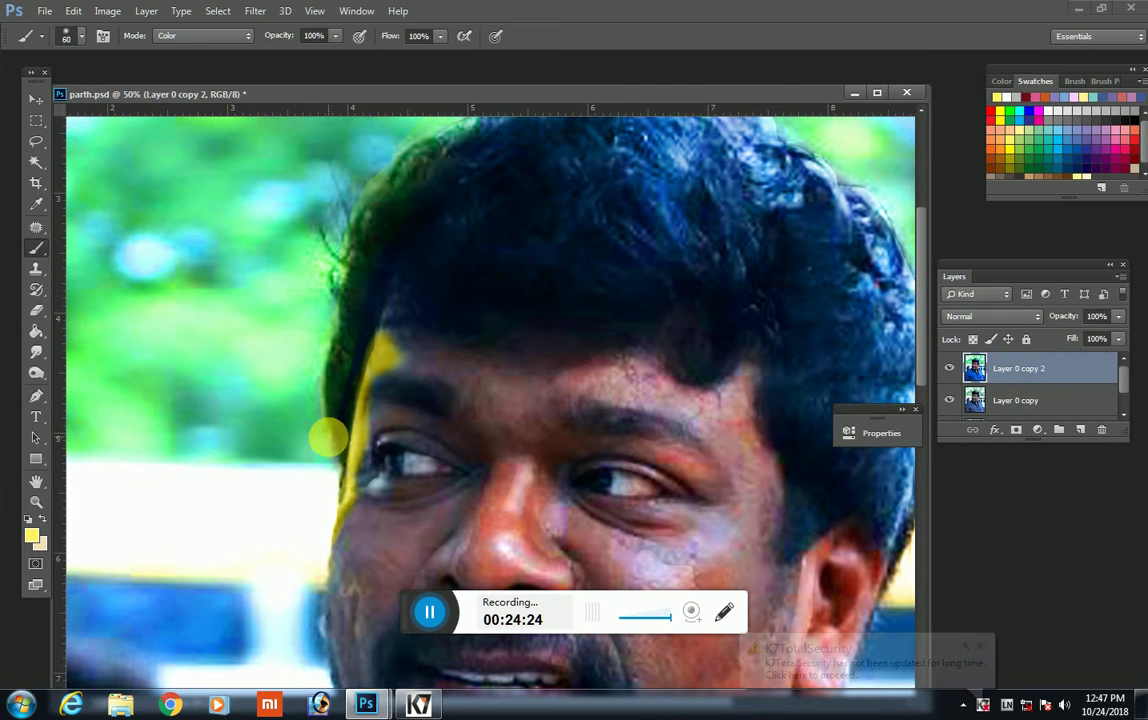
key(bracketright)
key(bracketright)
key(bracketright)
mouse_move(320, 372)
mouse_down()
mouse_move(335, 245)
mouse_move(448, 180)
mouse_move(410, 422)
mouse_up()
scroll(500, 185, up, 2)
key(bracketright)
key(bracketright)
key(bracketright)
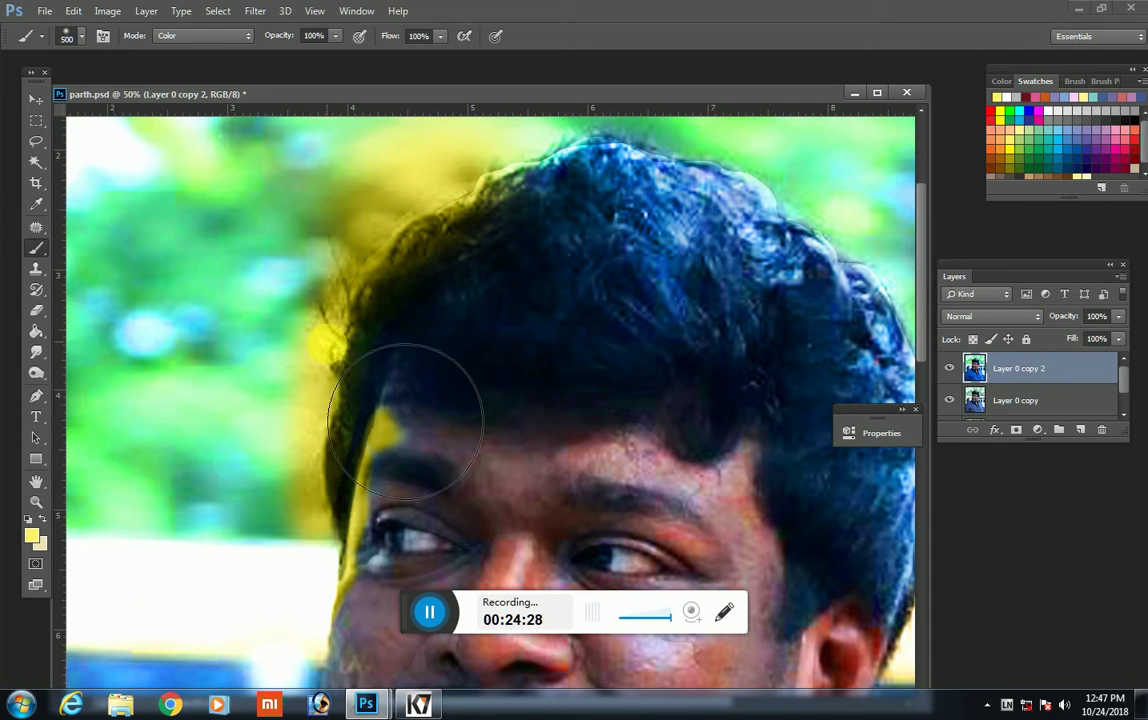
key(ctrl+minus)
key(ctrl+minus)
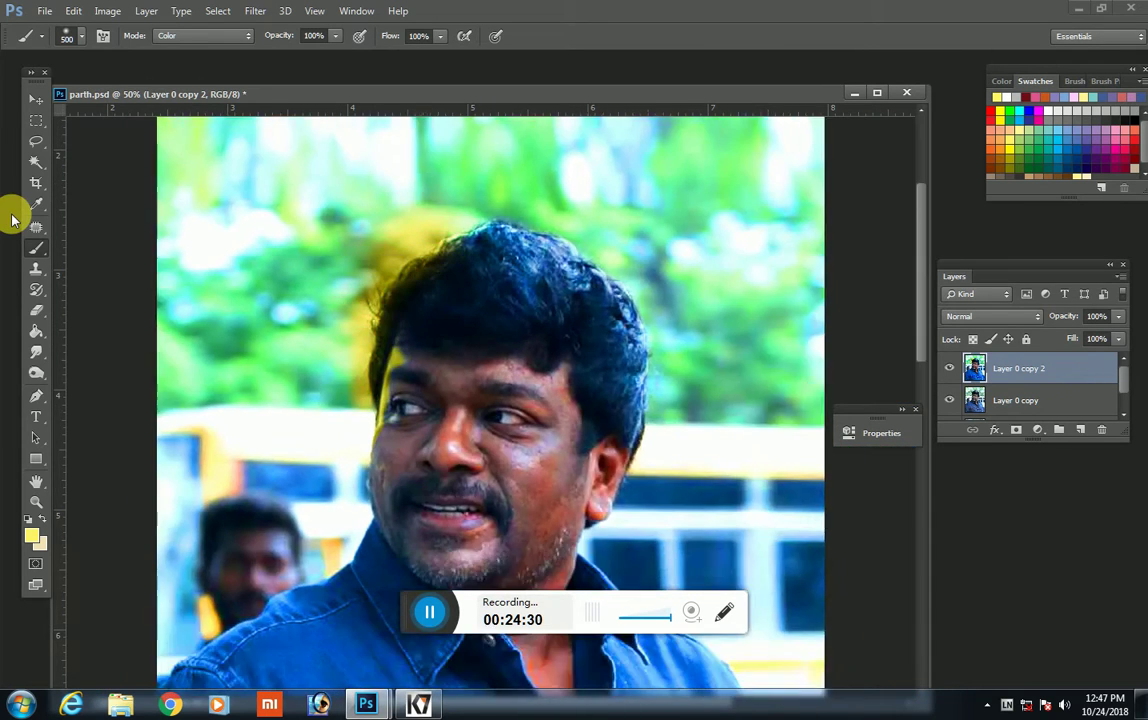
key(ctrl+minus)
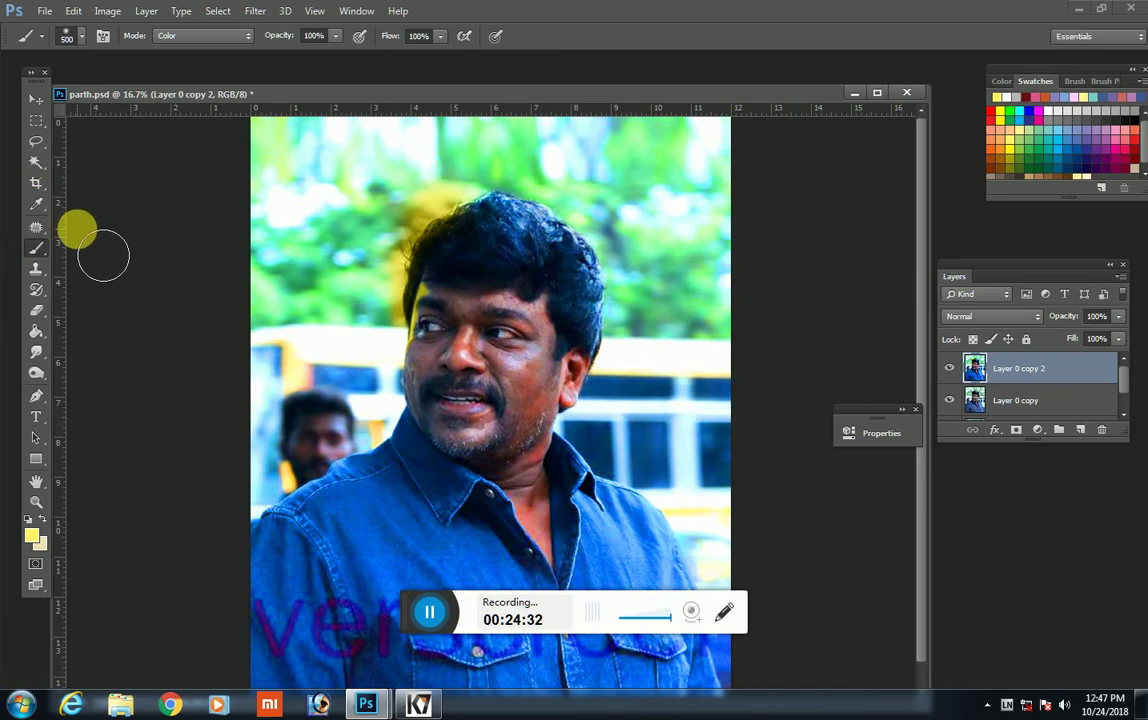
Step: Lower the Color-mode brush to 29% opacity and 31% flow with the options-bar sliders
click(335, 35)
drag(338, 54, 294, 64)
click(440, 36)
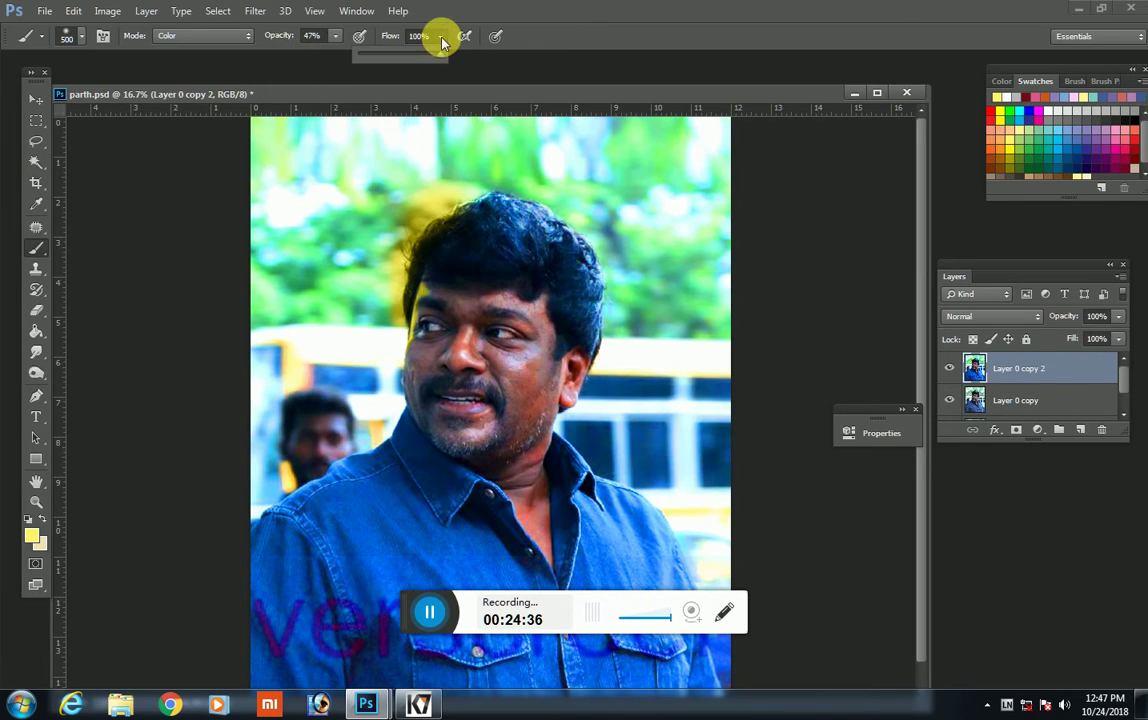
drag(440, 54, 375, 64)
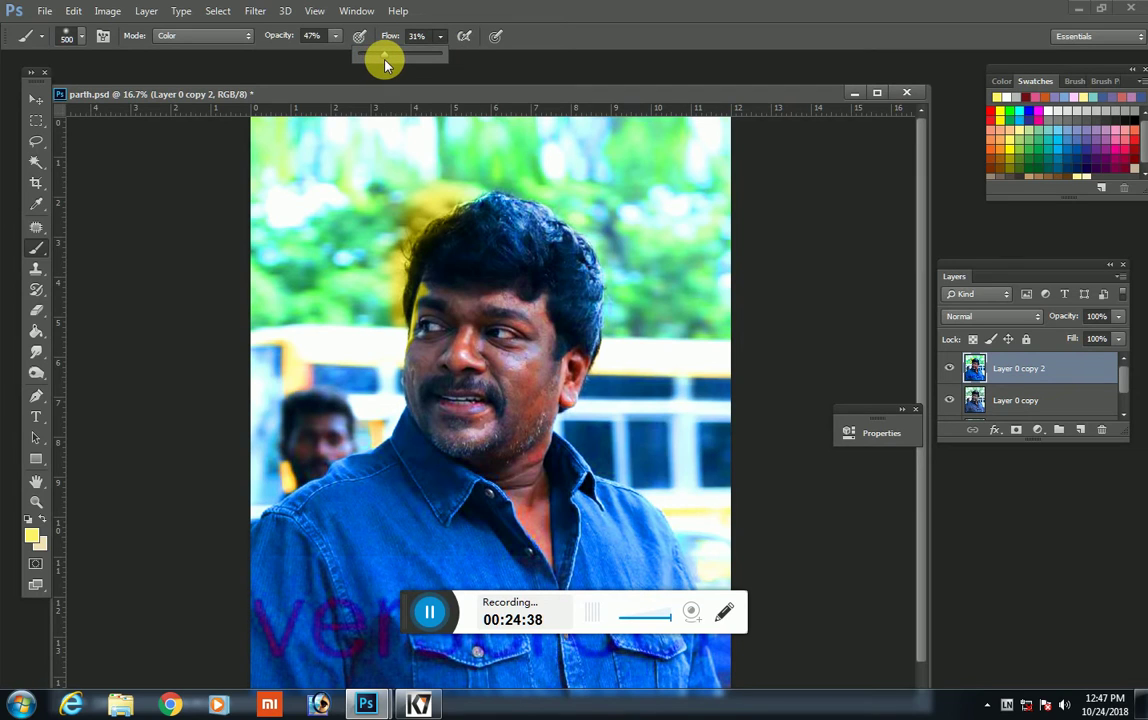
click(337, 37)
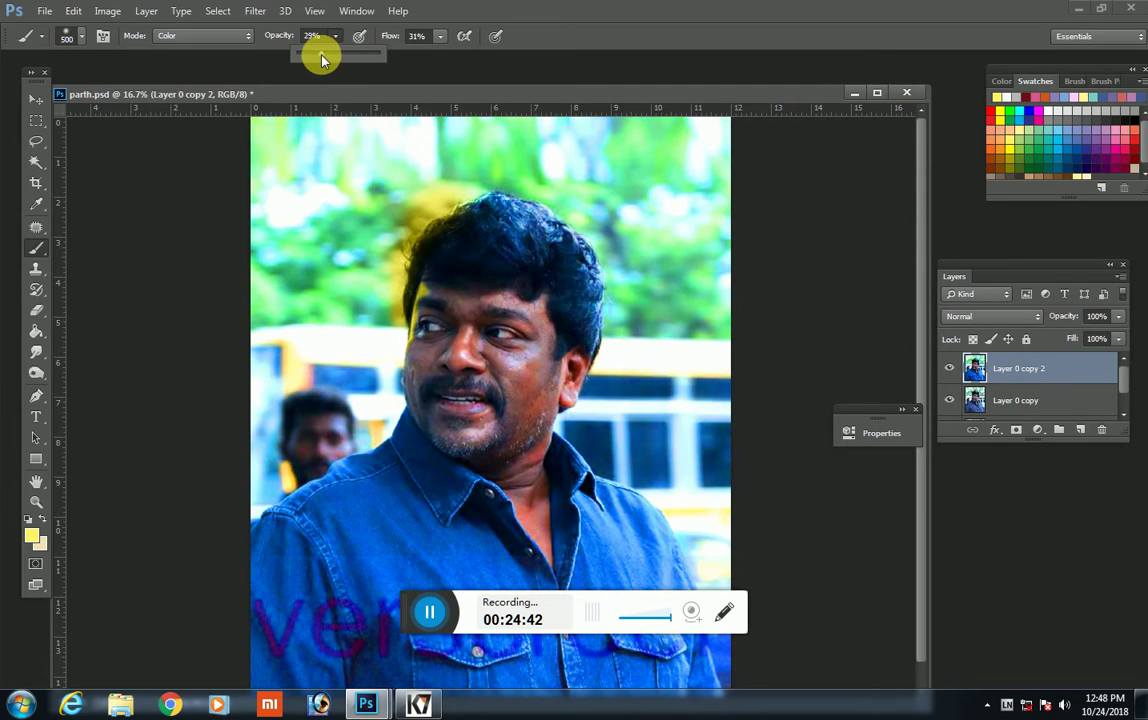
click(313, 266)
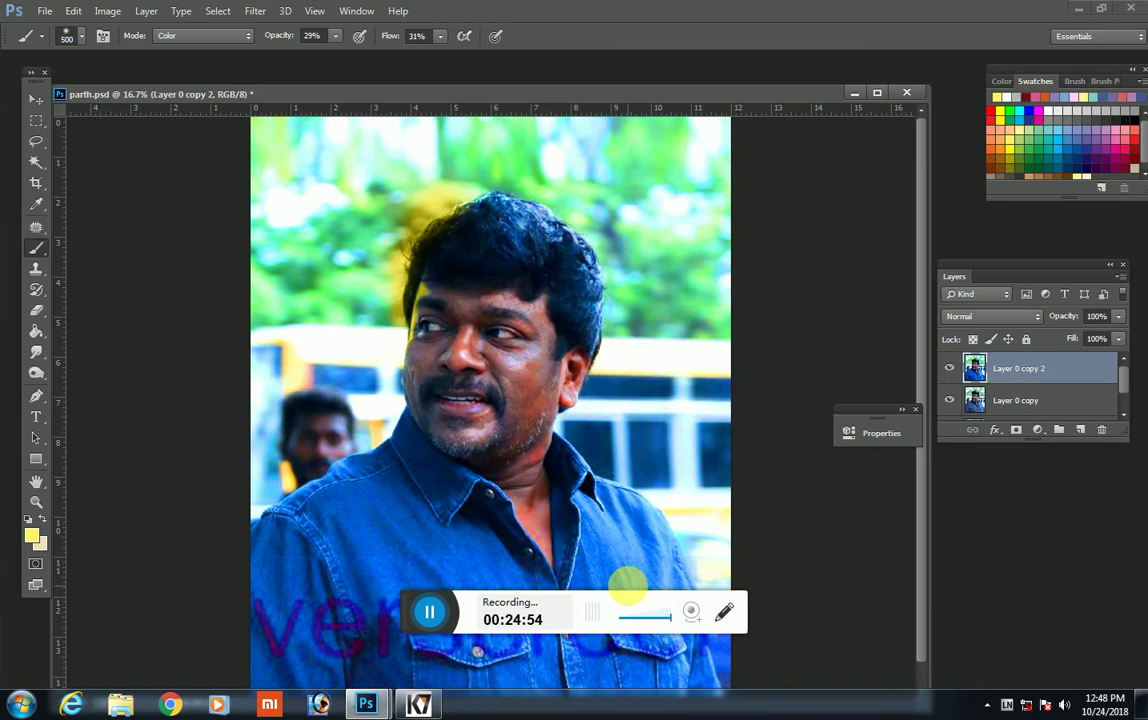
Step: At 50% zoom, brush faint yellow down and up the left face edge with a 50–60 brush
key(ctrl+equal)
key(ctrl+equal)
key(ctrl+equal)
key(bracketleft)
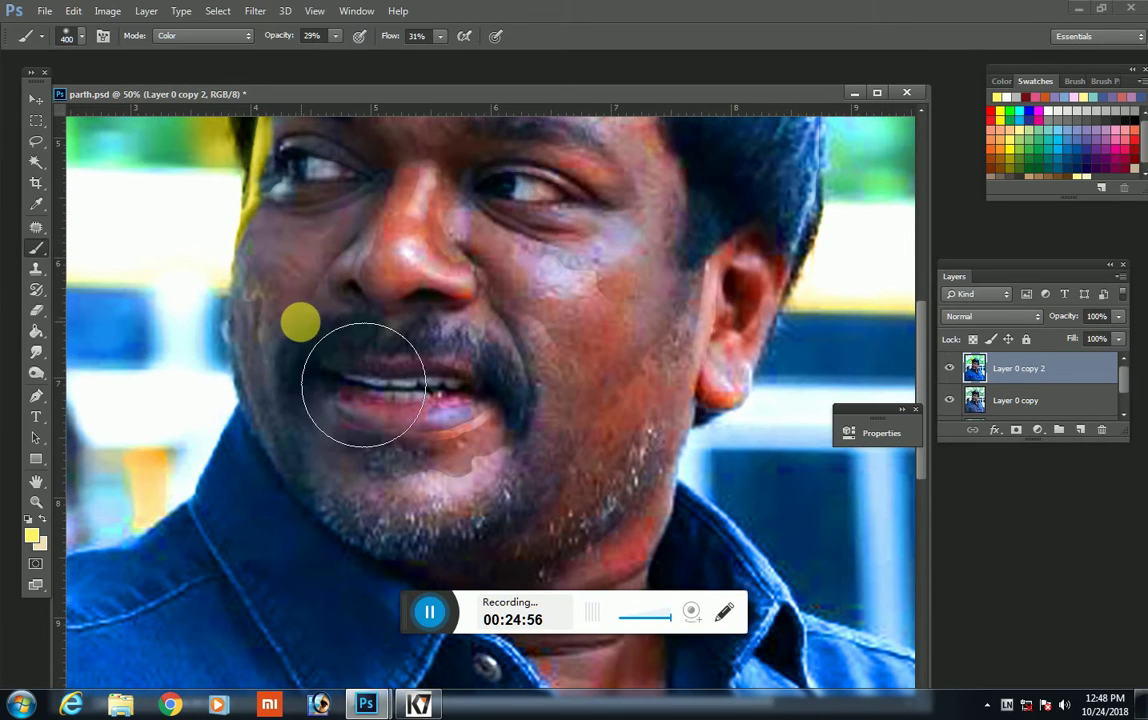
key(bracketleft)
key(bracketleft)
key(bracketleft)
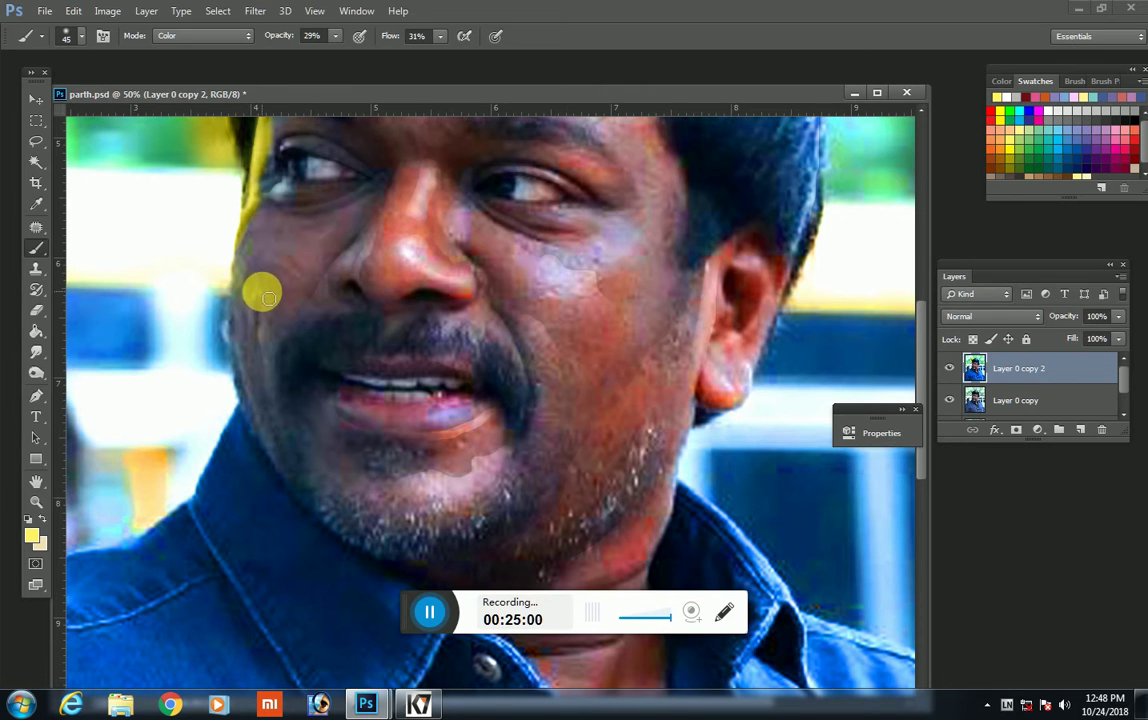
drag(269, 298, 266, 359)
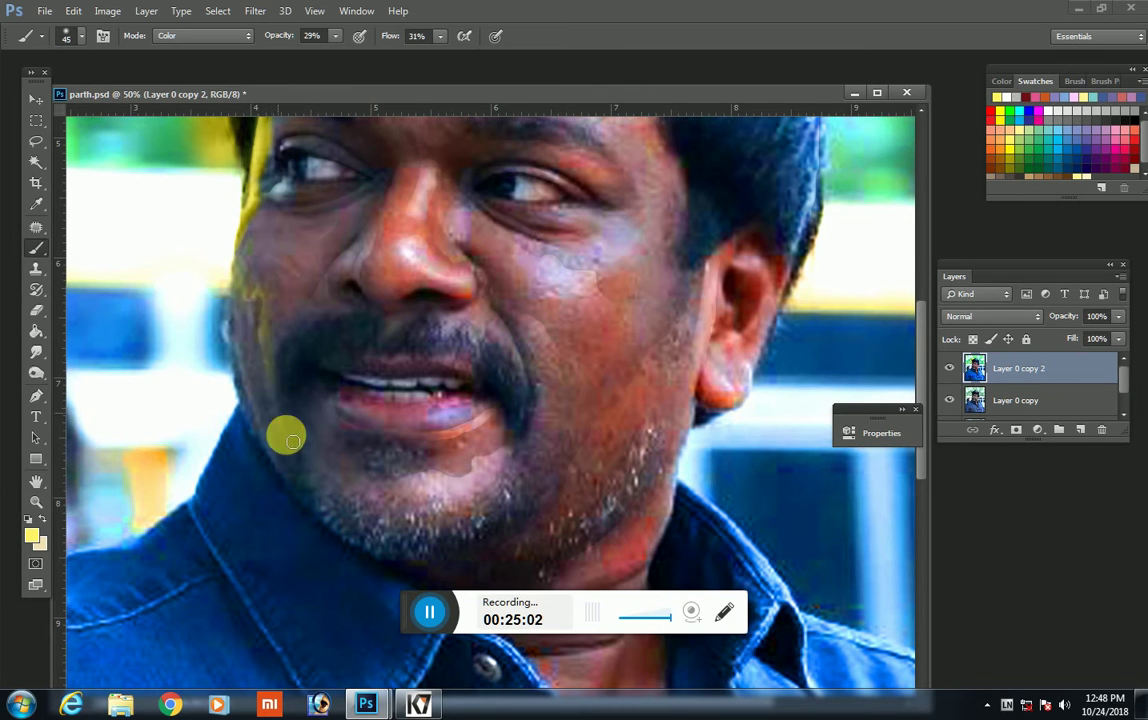
key(bracketright)
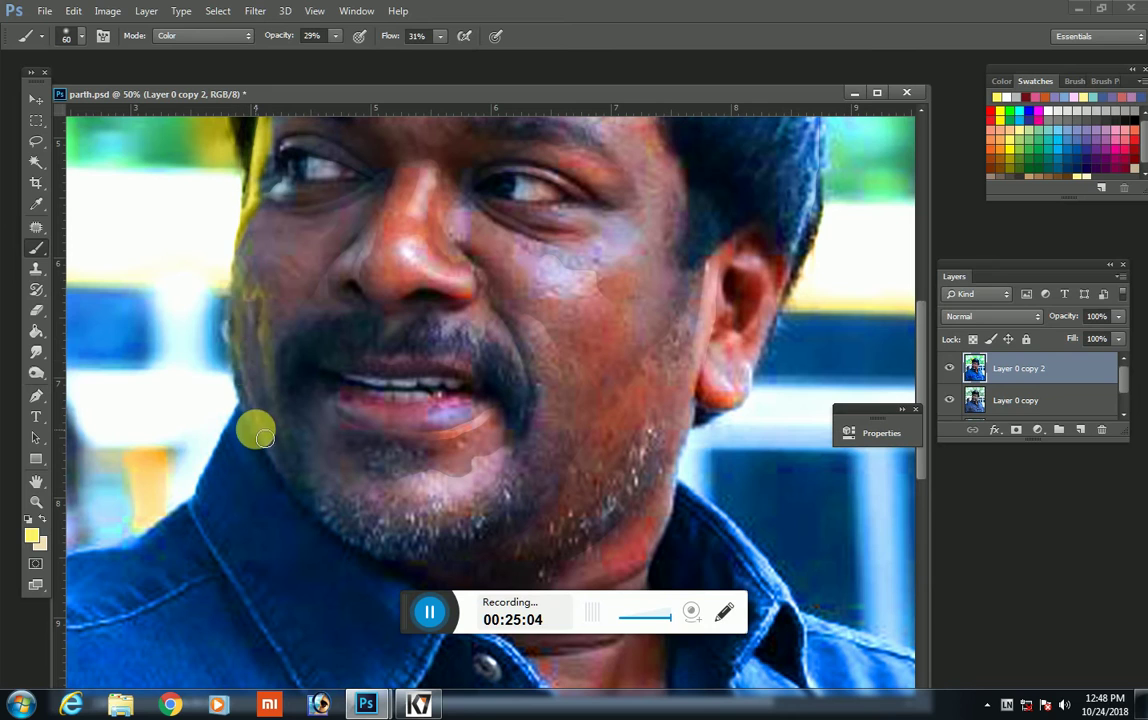
key(bracketright)
drag(245, 339, 252, 236)
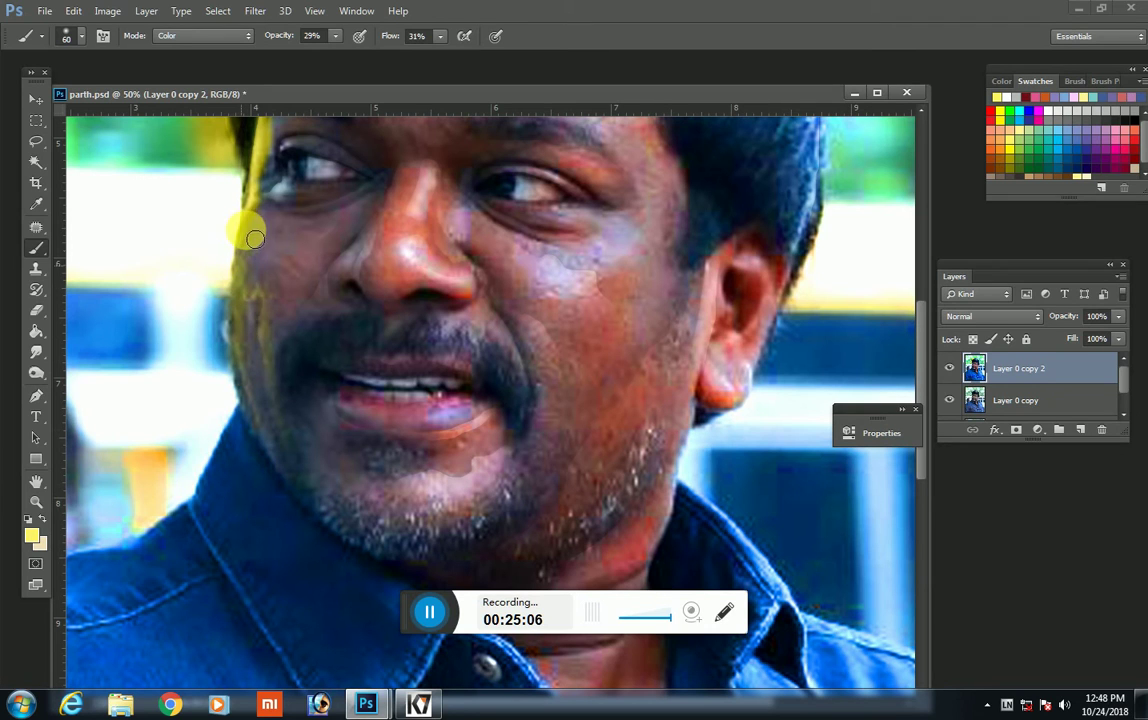
key(bracketleft)
key(bracketleft)
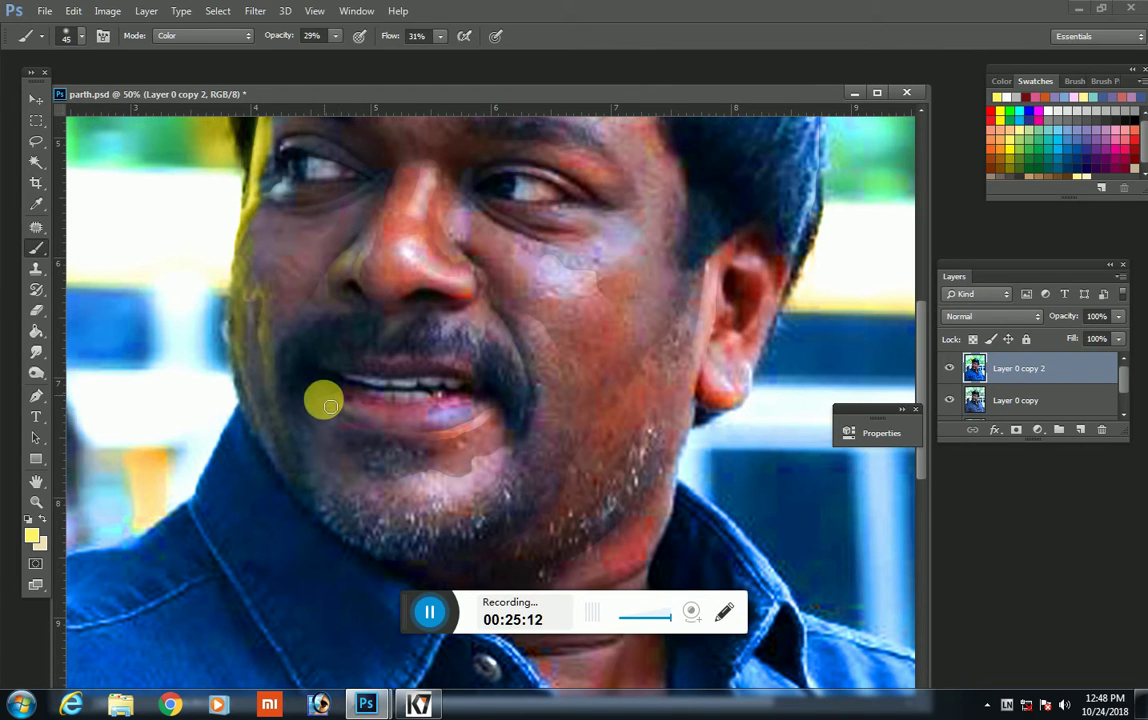
scroll(358, 400, up, 2)
scroll(370, 350, up, 1)
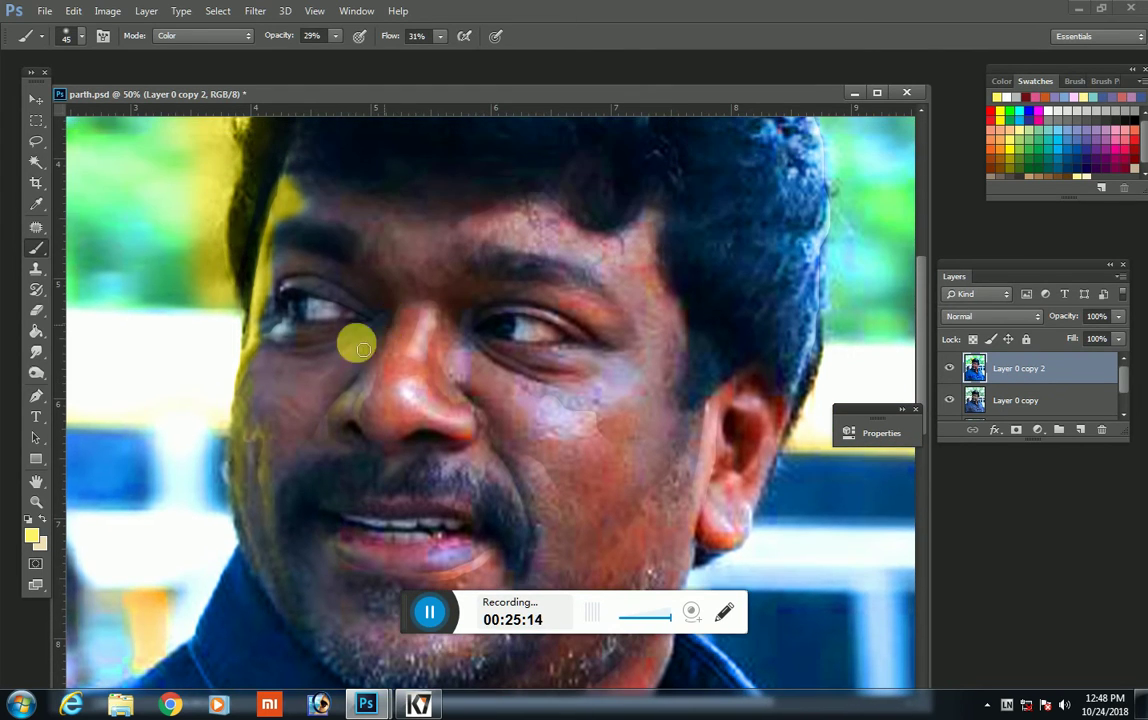
key(bracketright)
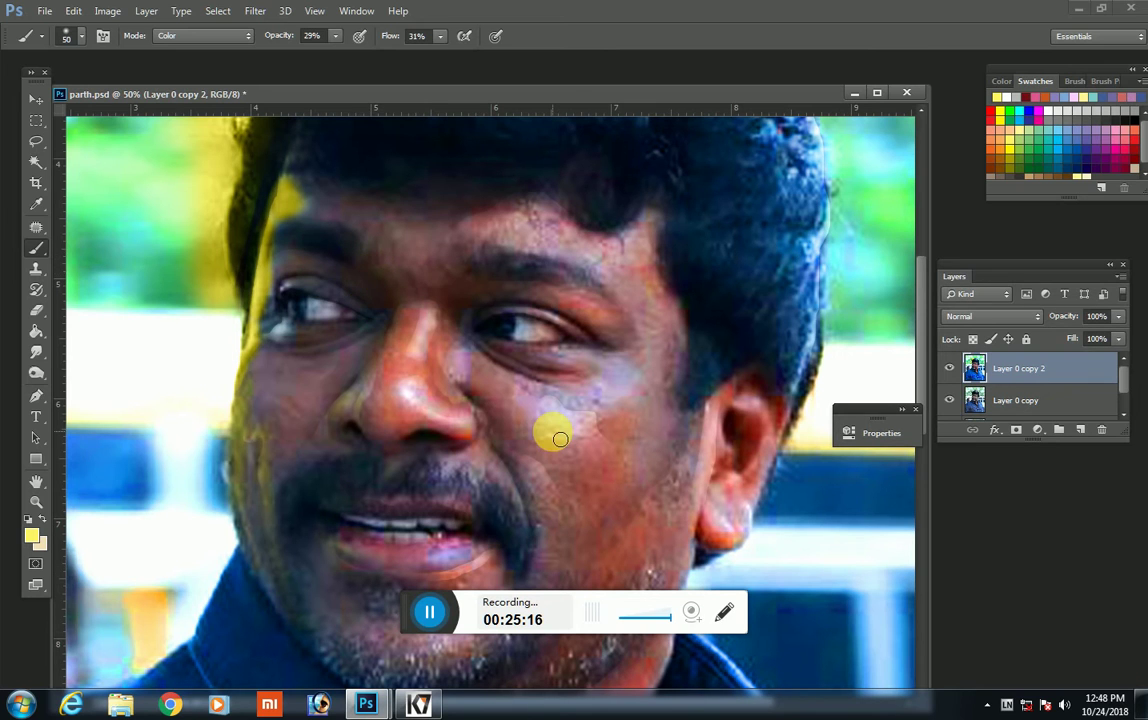
scroll(560, 438, down, 1)
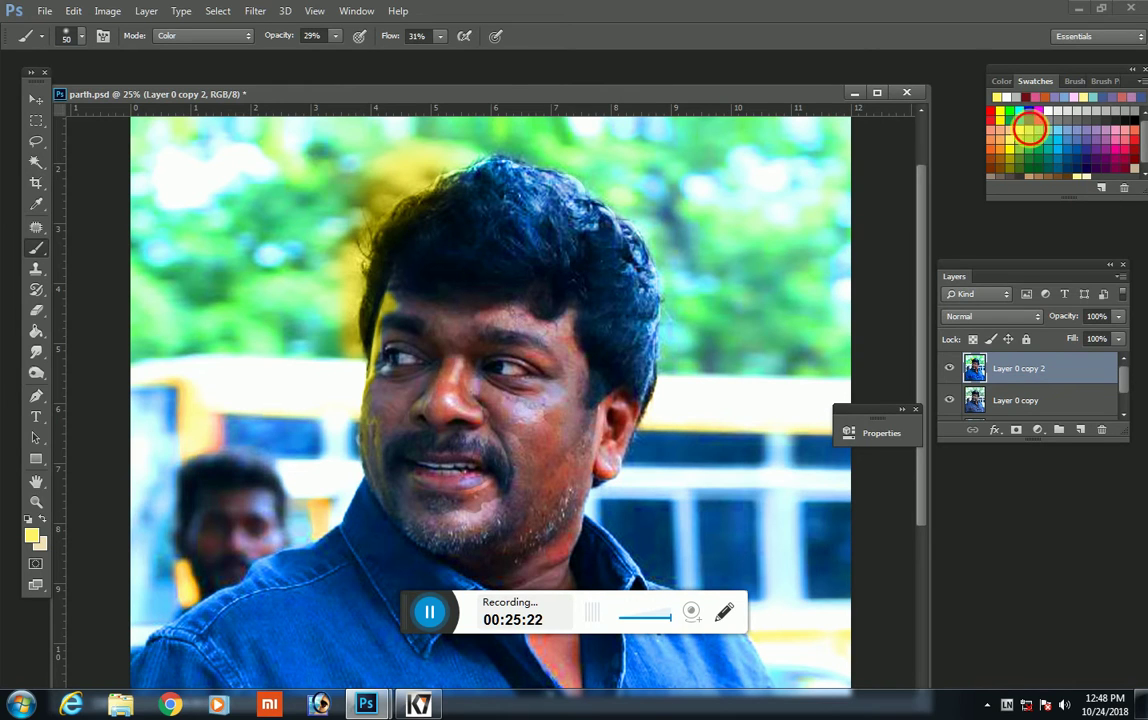
Step: Switch to a pale green swatch and paint across the chin and beard with an enlarged brush
click(1030, 127)
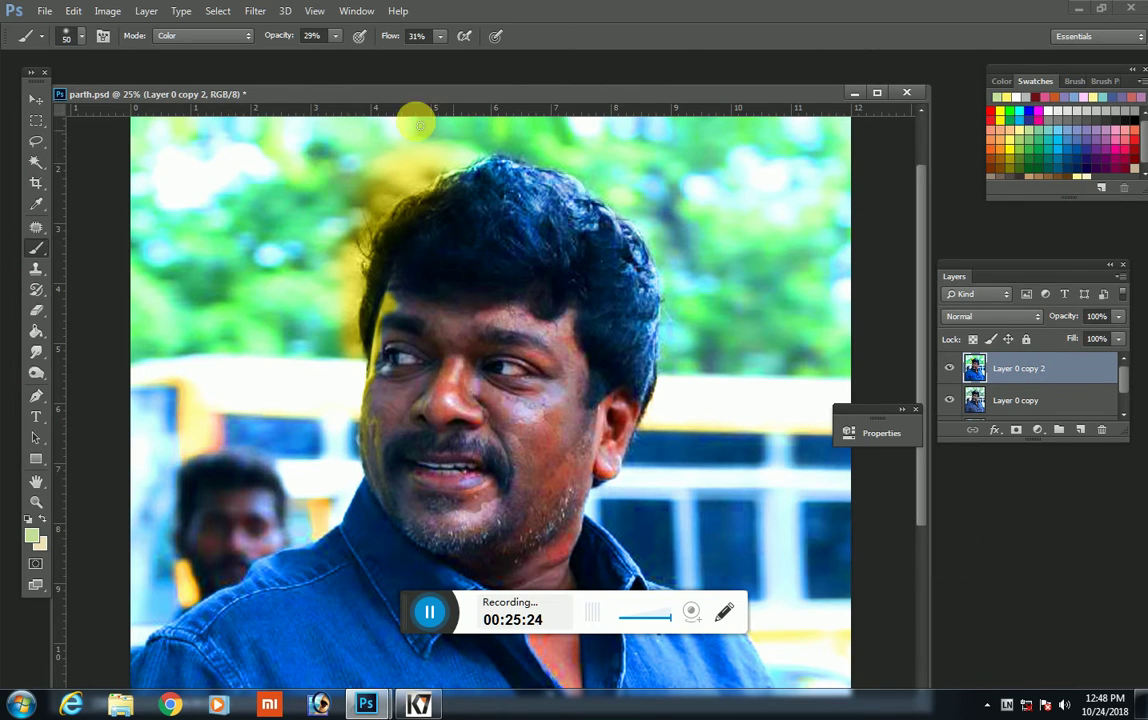
scroll(410, 405, down, 3)
scroll(410, 405, down, 1)
key(bracketright)
key(bracketright)
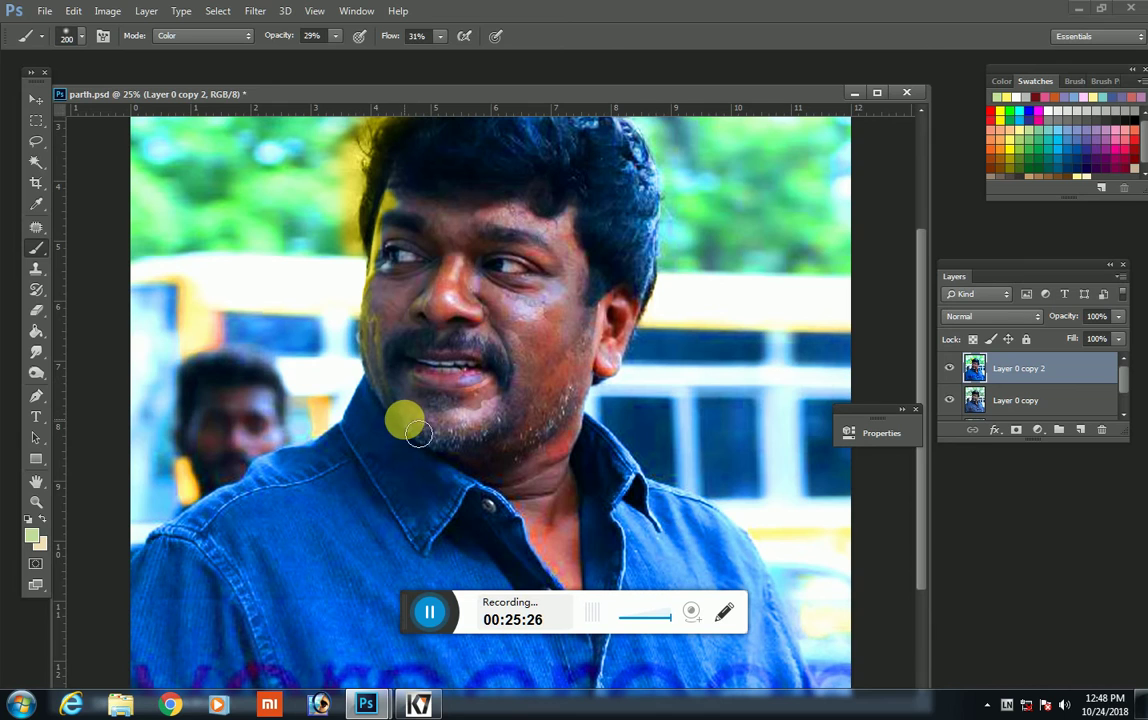
key(bracketright)
drag(463, 428, 551, 418)
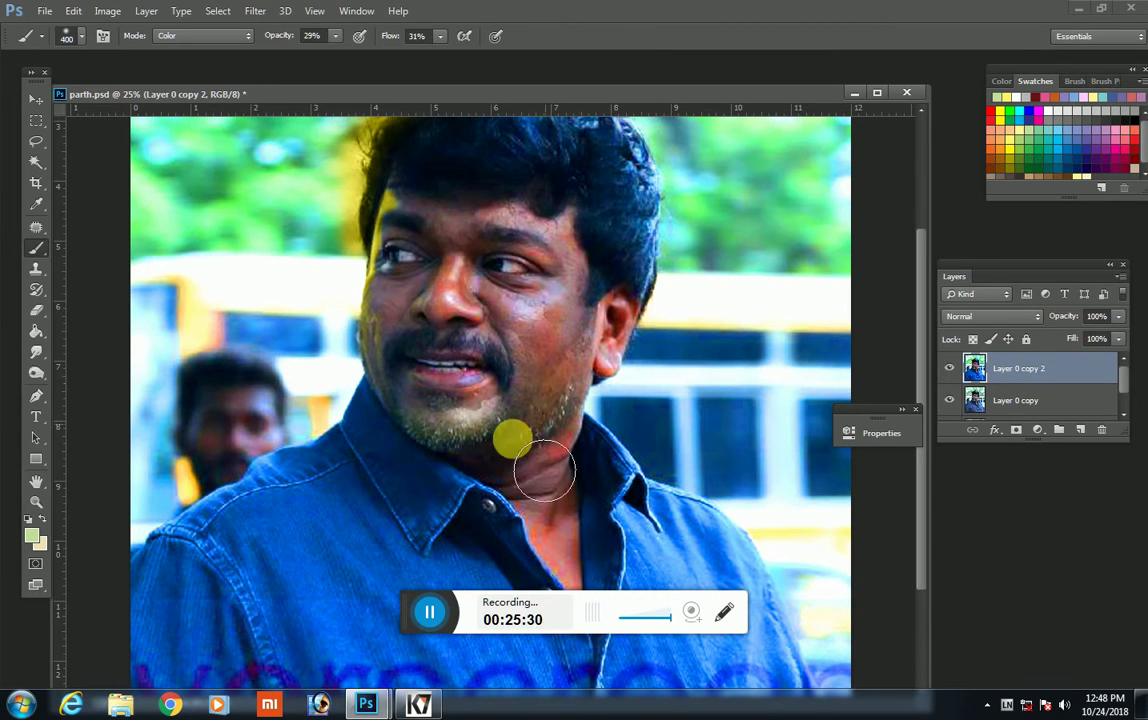
Step: Dab pale green onto the upper lip with a smaller brush
key(bracketleft)
key(bracketleft)
key(bracketleft)
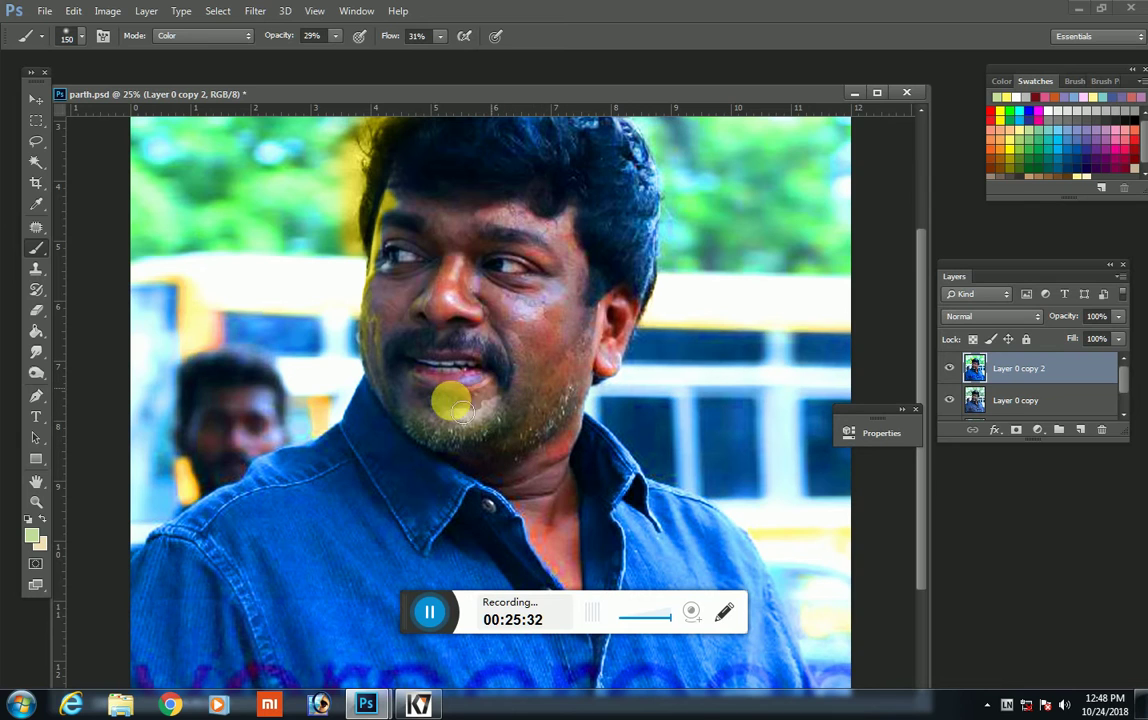
key(bracketleft)
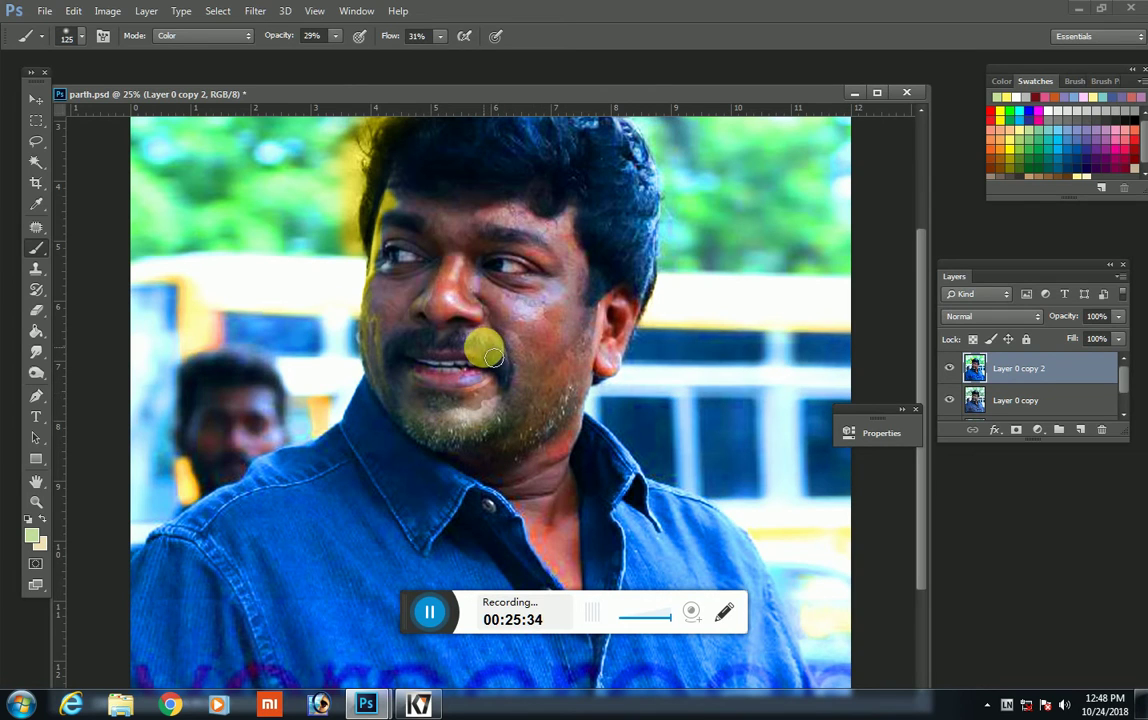
key(bracketleft)
click(470, 342)
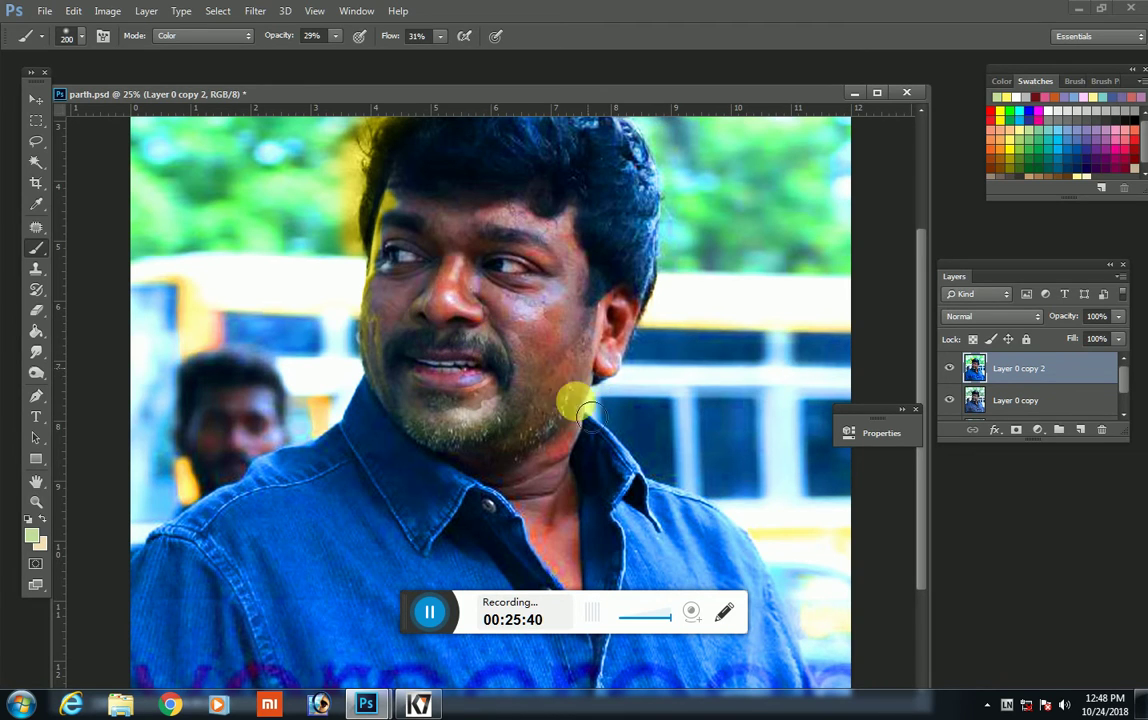
Step: Paint pale green across the collar, then zoom in and fine-tune the brush size
key(bracketright)
key(bracketright)
key(bracketright)
click(541, 505)
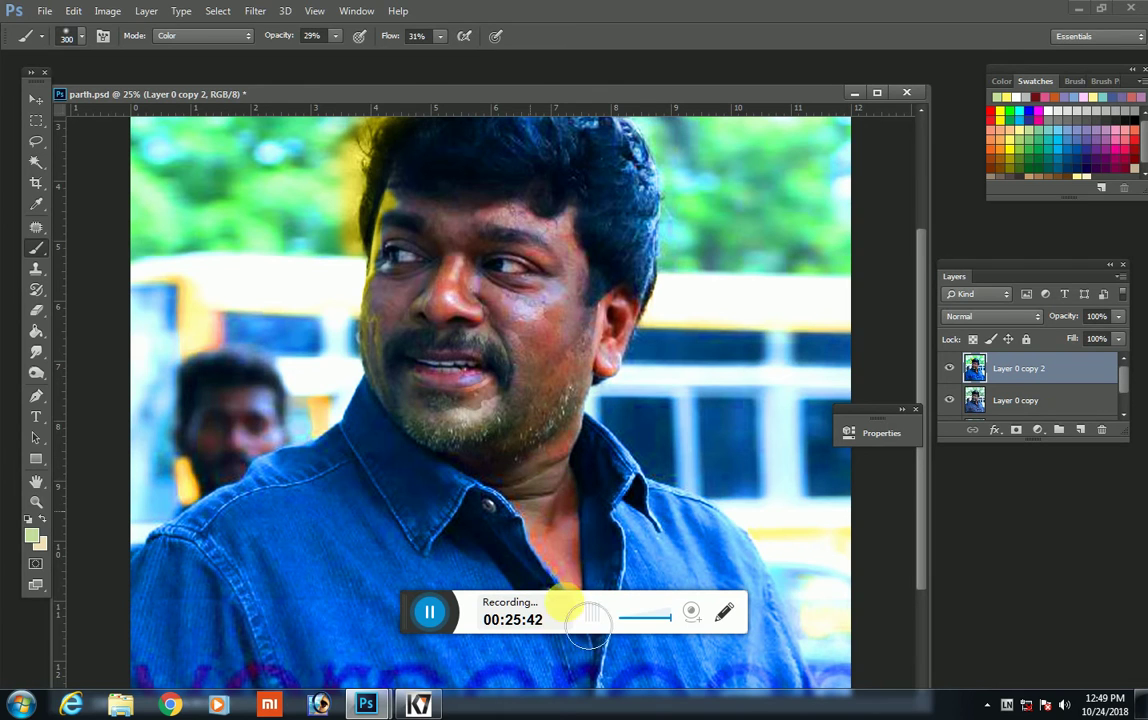
drag(541, 505, 625, 487)
scroll(648, 513, up, 2)
key(ctrl+plus)
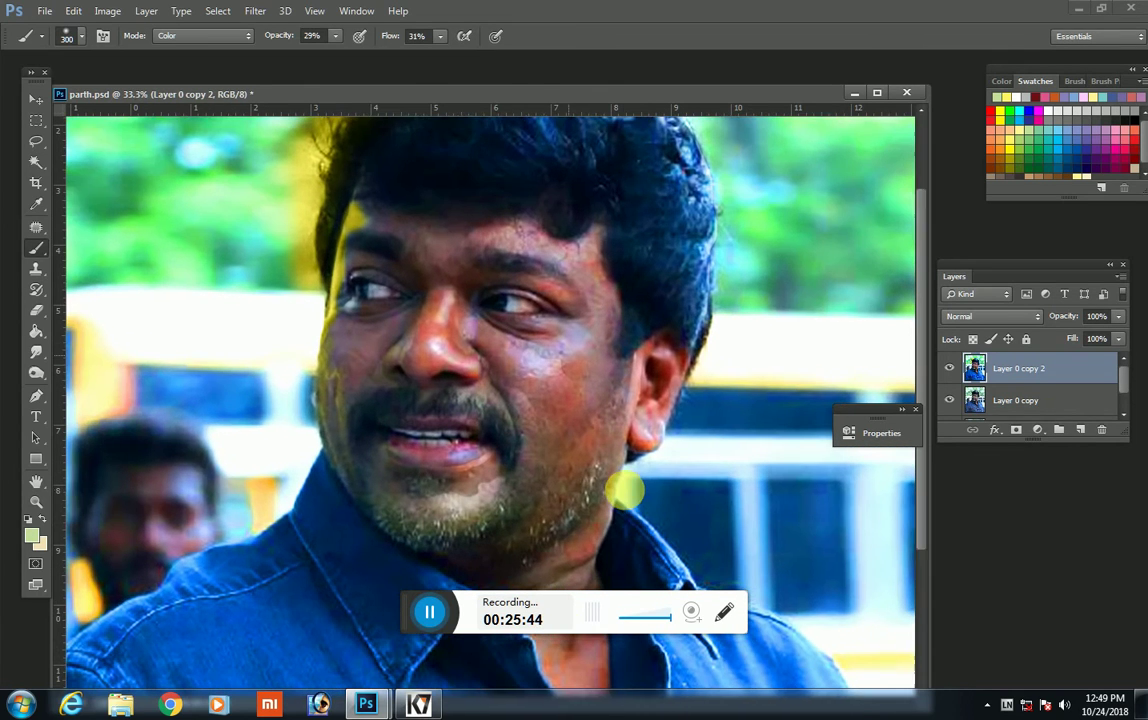
key(bracketleft)
key(bracketleft)
key(bracketleft)
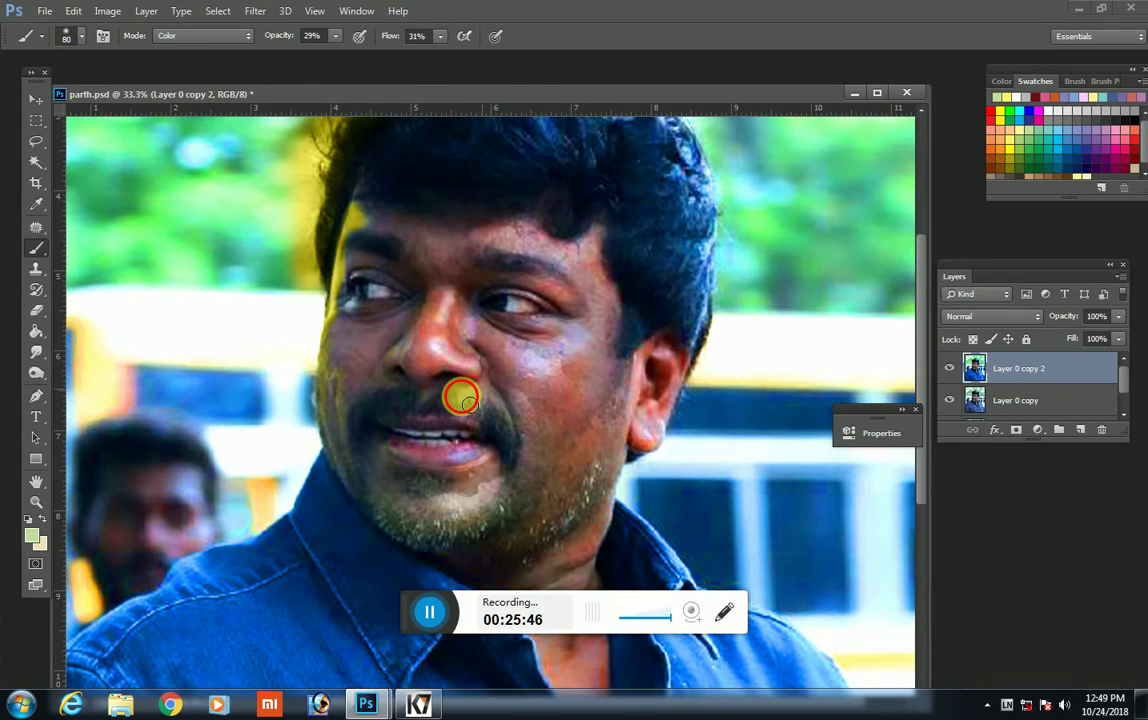
key(bracketright)
key(bracketright)
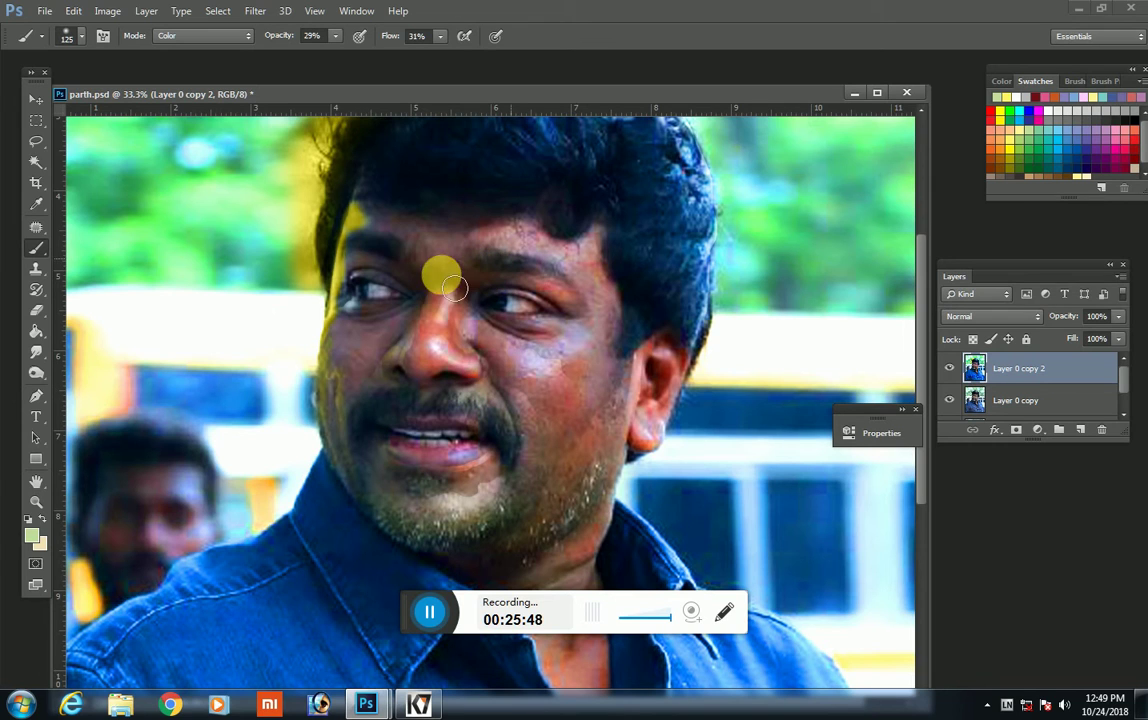
key(bracketleft)
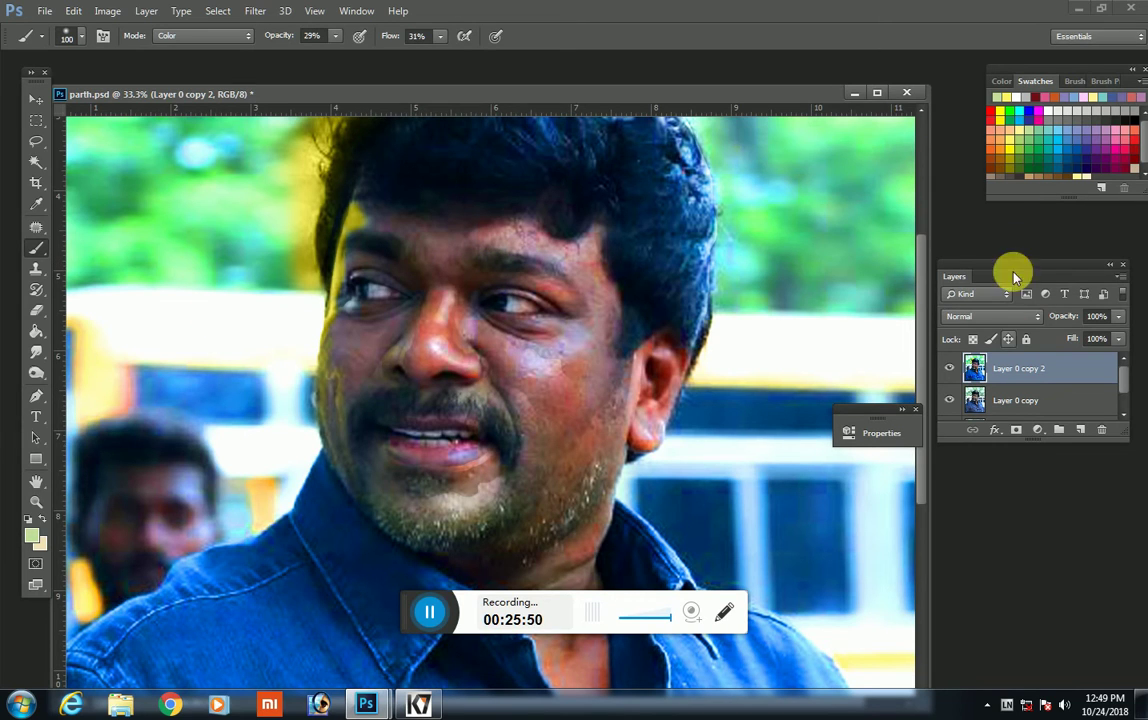
Step: Paint a light blue swatch colour from the forehead down past the right cheek and ear
click(1064, 138)
scroll(780, 240, up, 2)
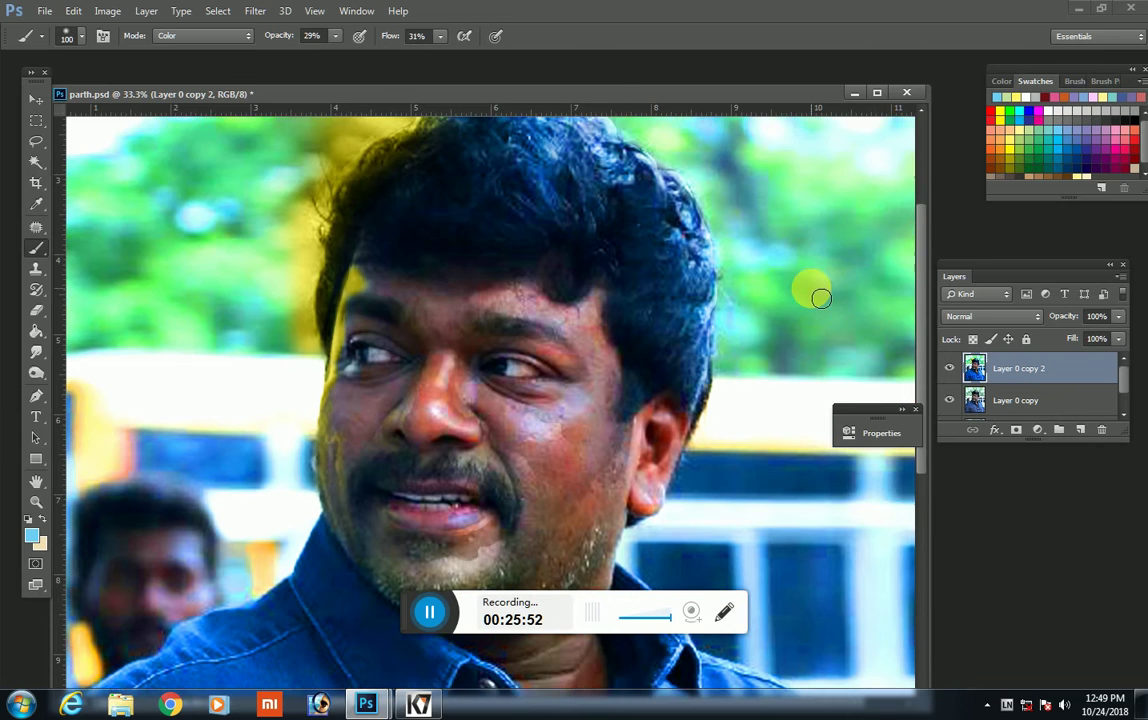
scroll(812, 292, up, 1)
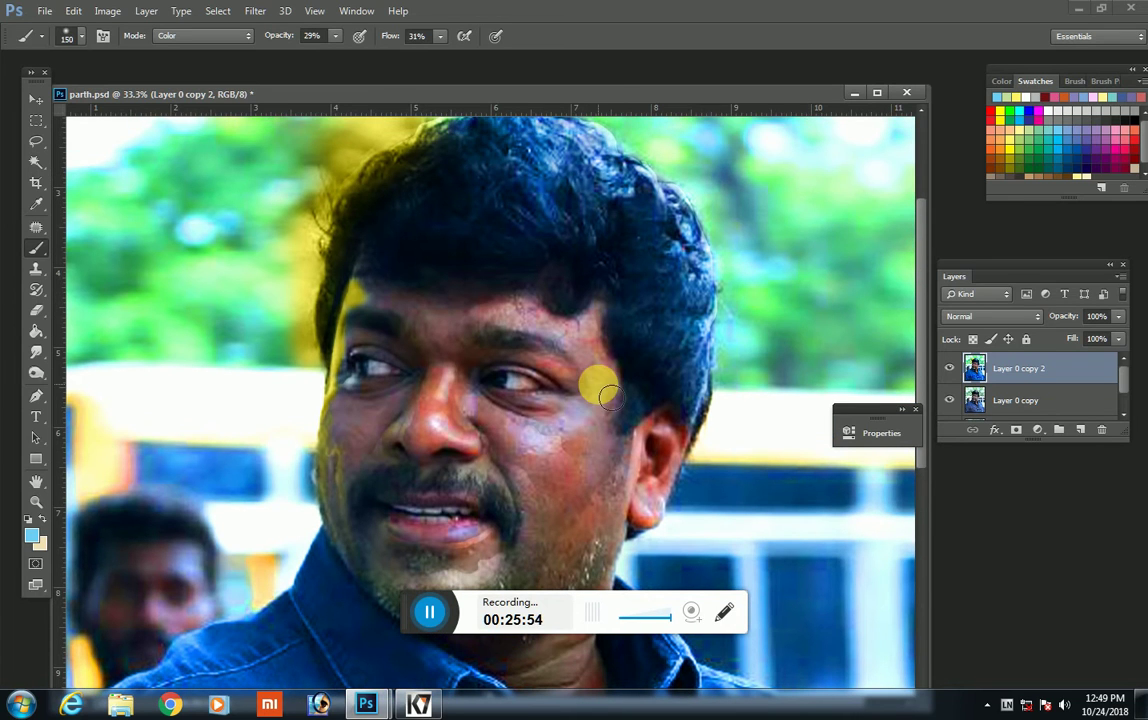
key(bracketright)
key(bracketright)
key(bracketright)
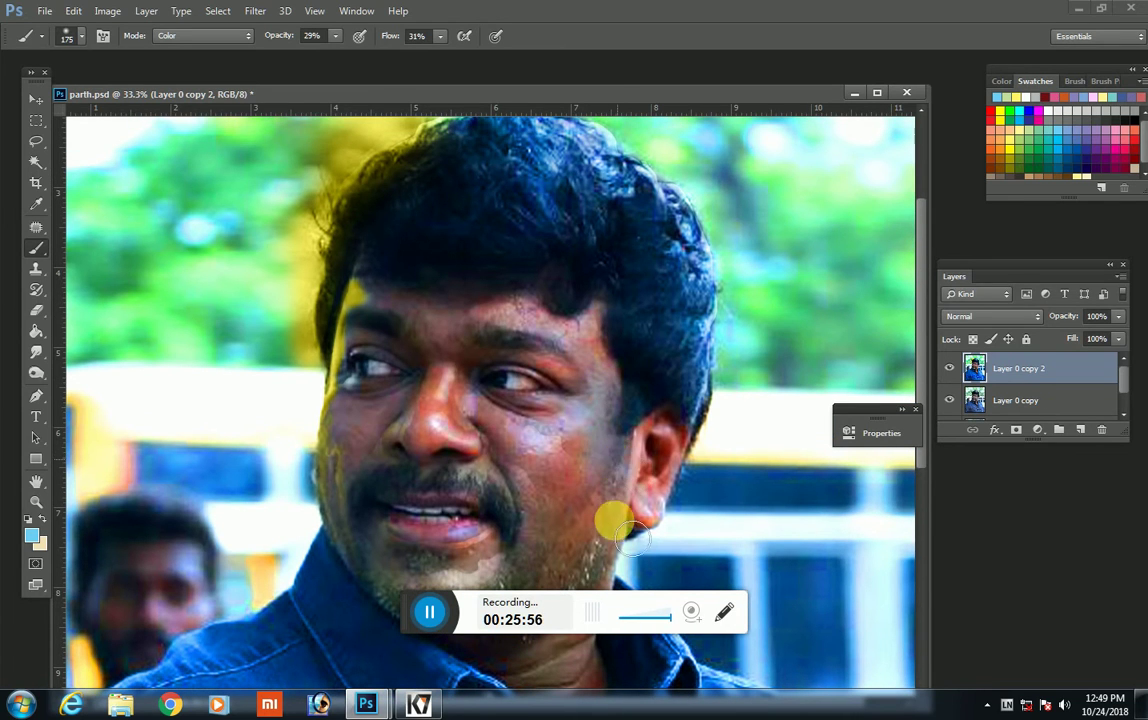
key(bracketleft)
key(bracketleft)
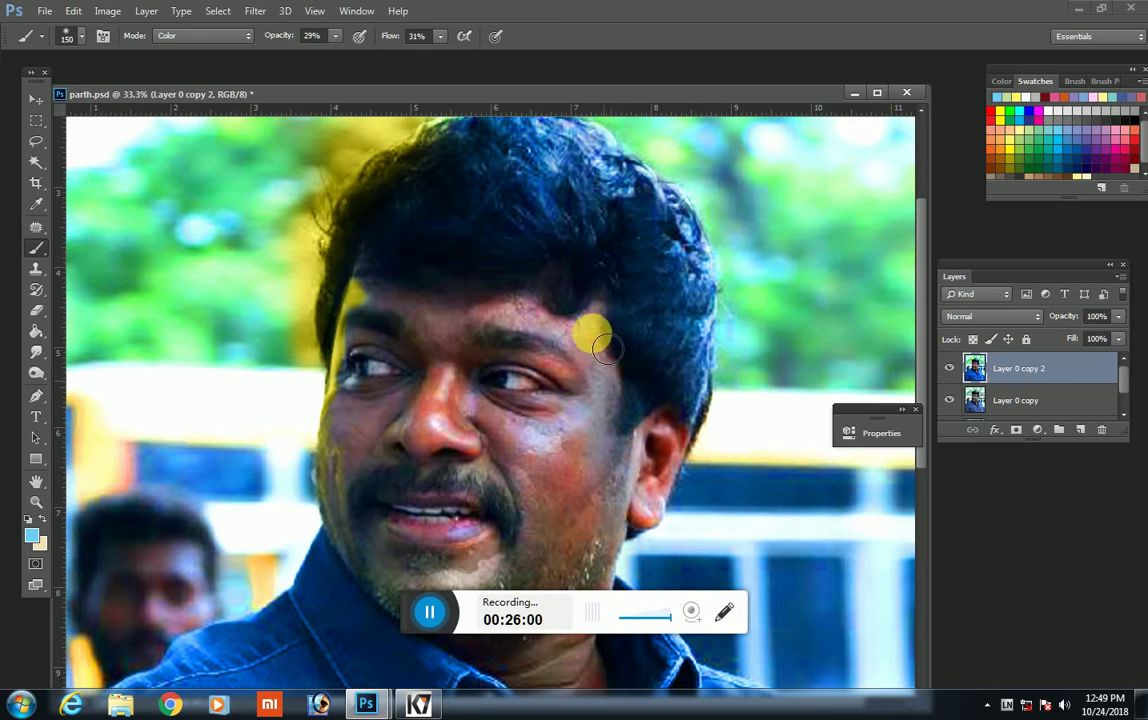
key(bracketright)
mouse_move(604, 357)
mouse_down()
mouse_move(718, 460)
mouse_move(661, 537)
mouse_up()
key(bracketright)
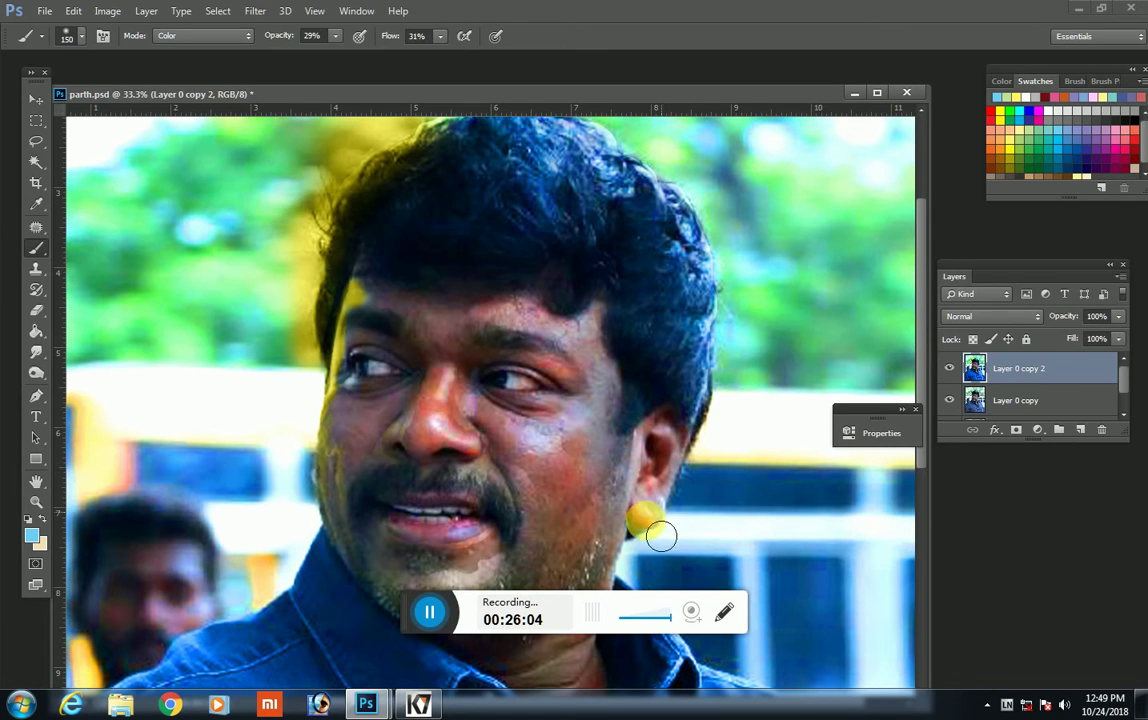
key(bracketright)
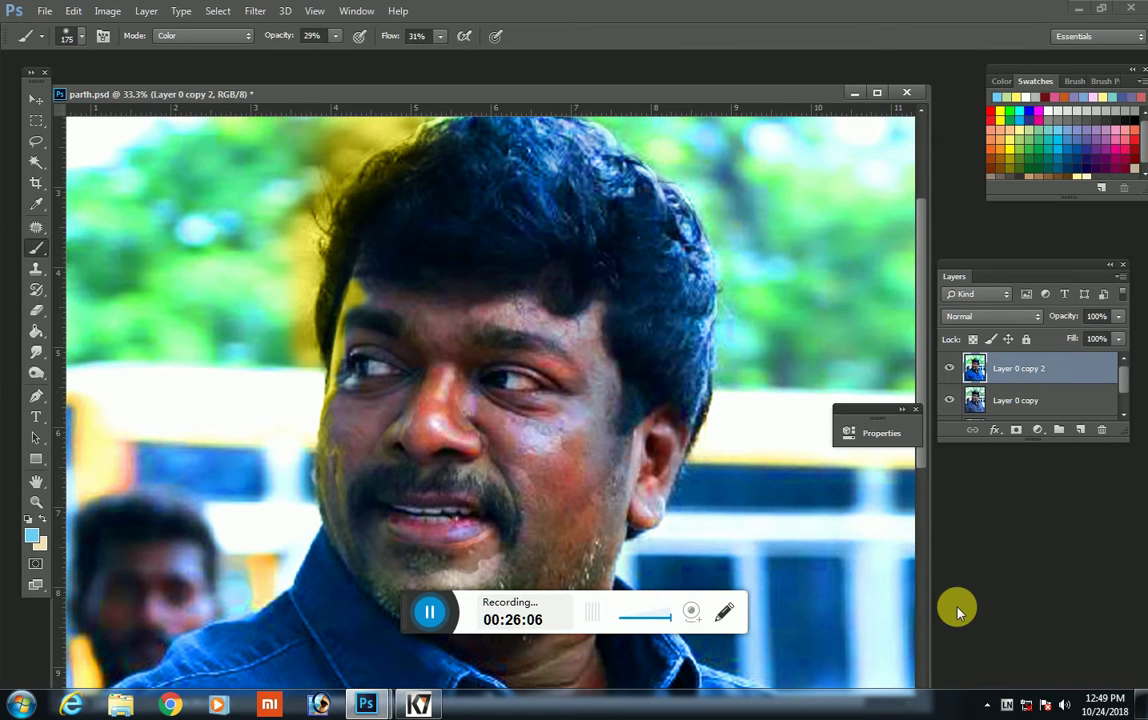
Step: Sample a reddish skin tone and warm the chin and beard at brush size 300
key(ctrl+minus)
key(ctrl+minus)
key(ctrl+minus)
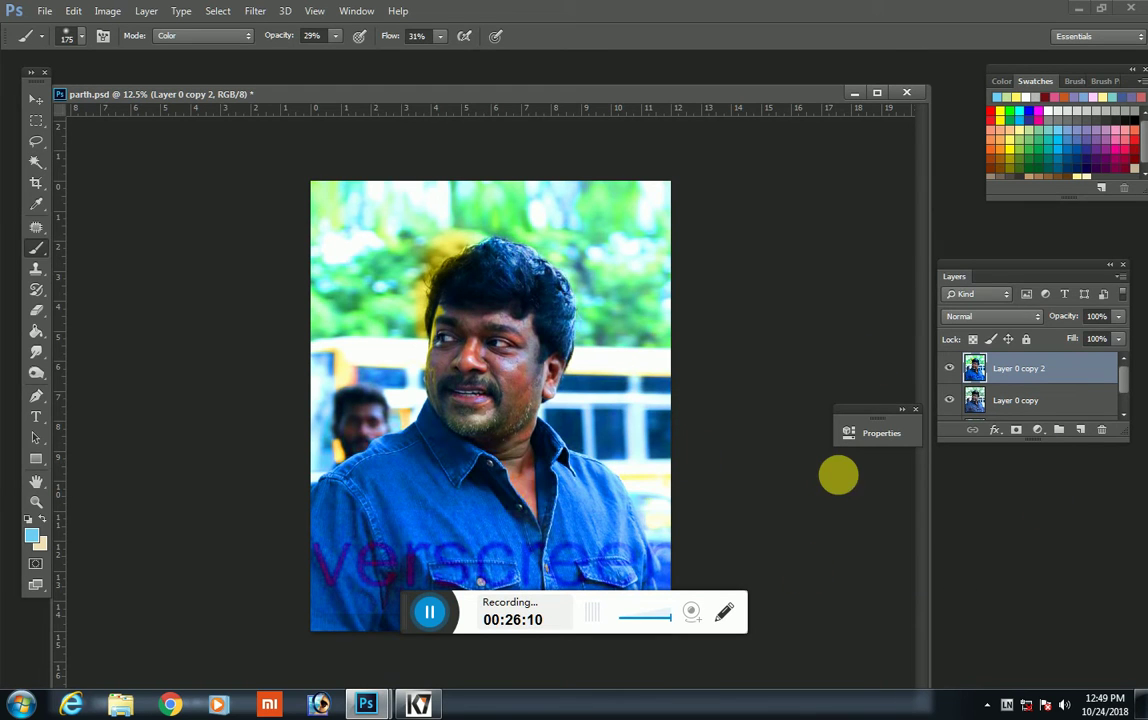
key(ctrl+plus)
key(ctrl+plus)
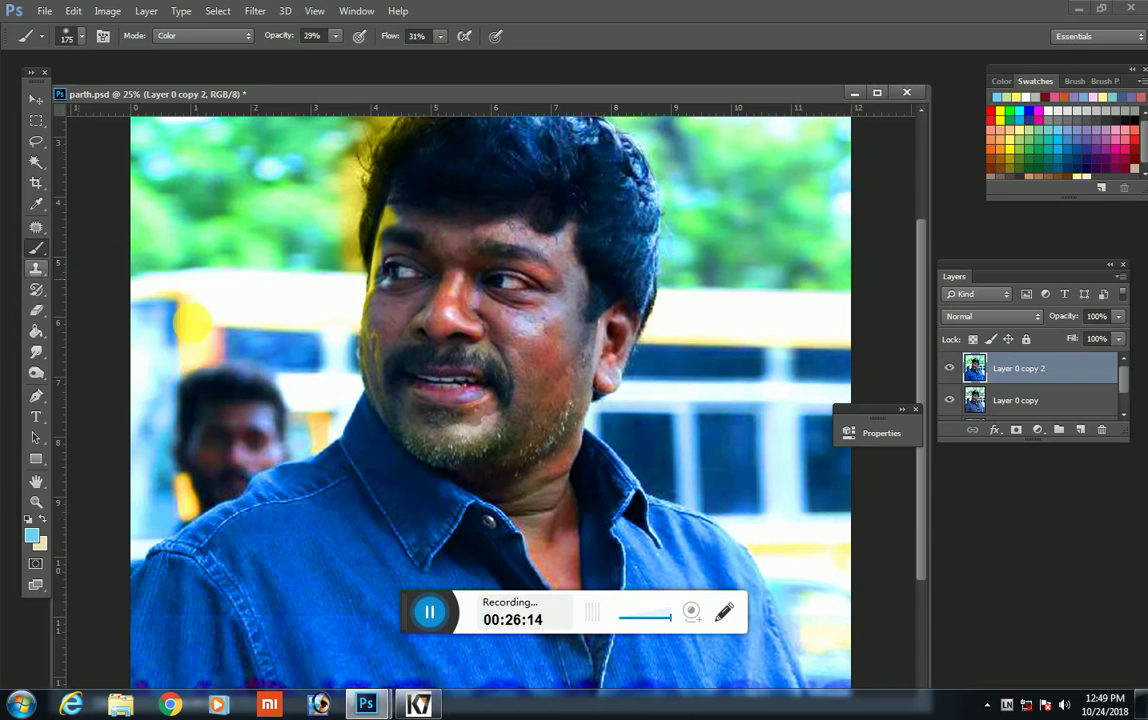
alt+click(557, 362)
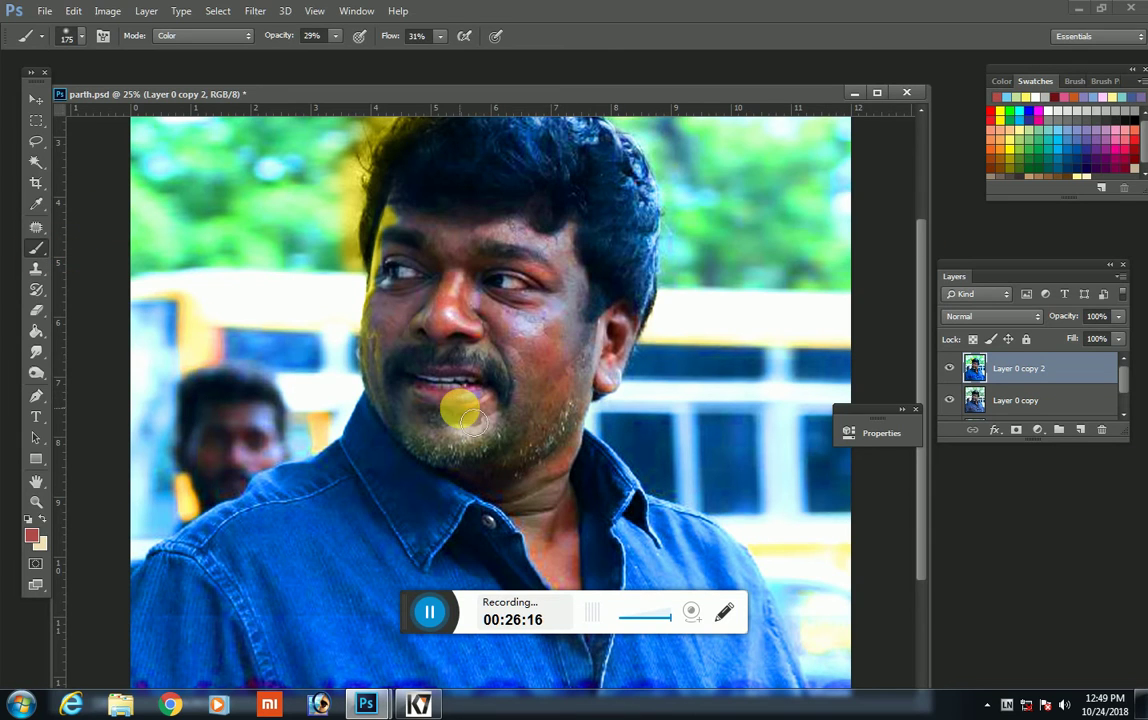
key(bracketright)
key(bracketright)
key(bracketright)
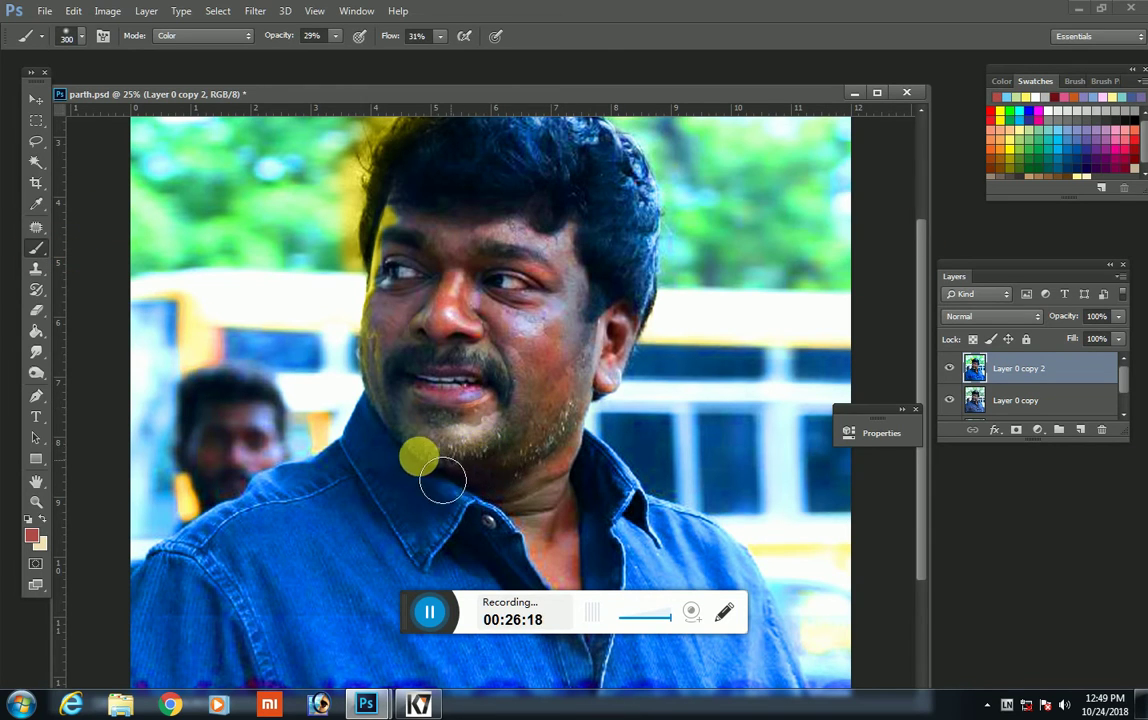
drag(487, 482, 512, 441)
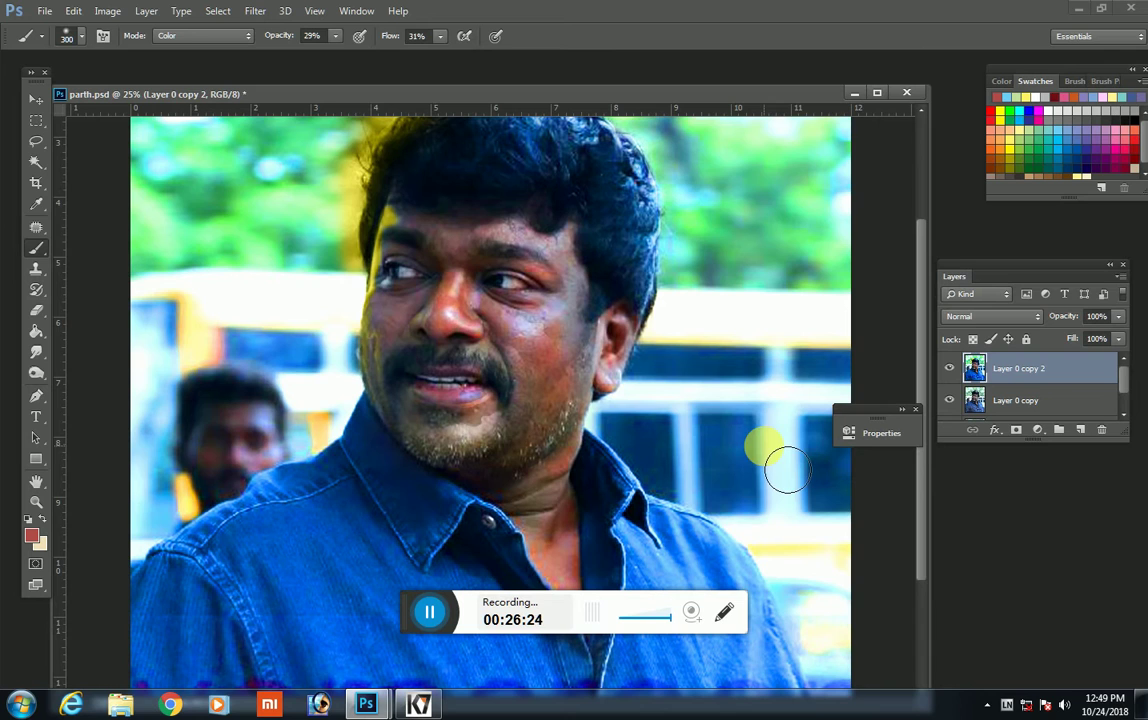
key(ctrl+minus)
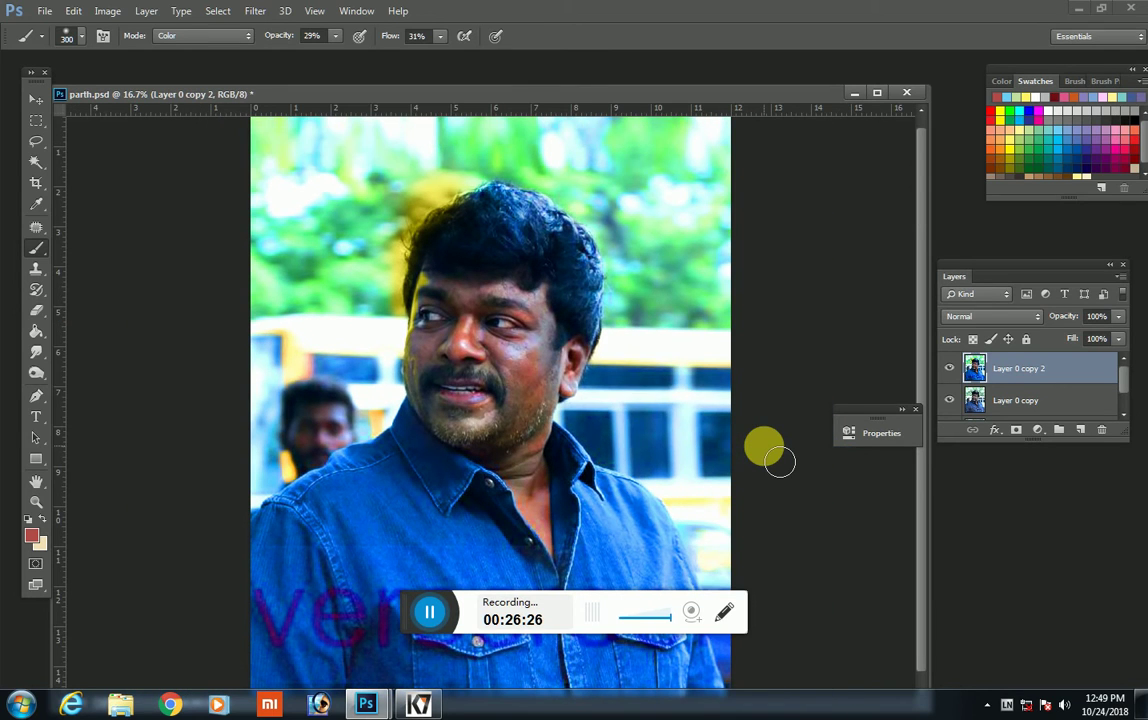
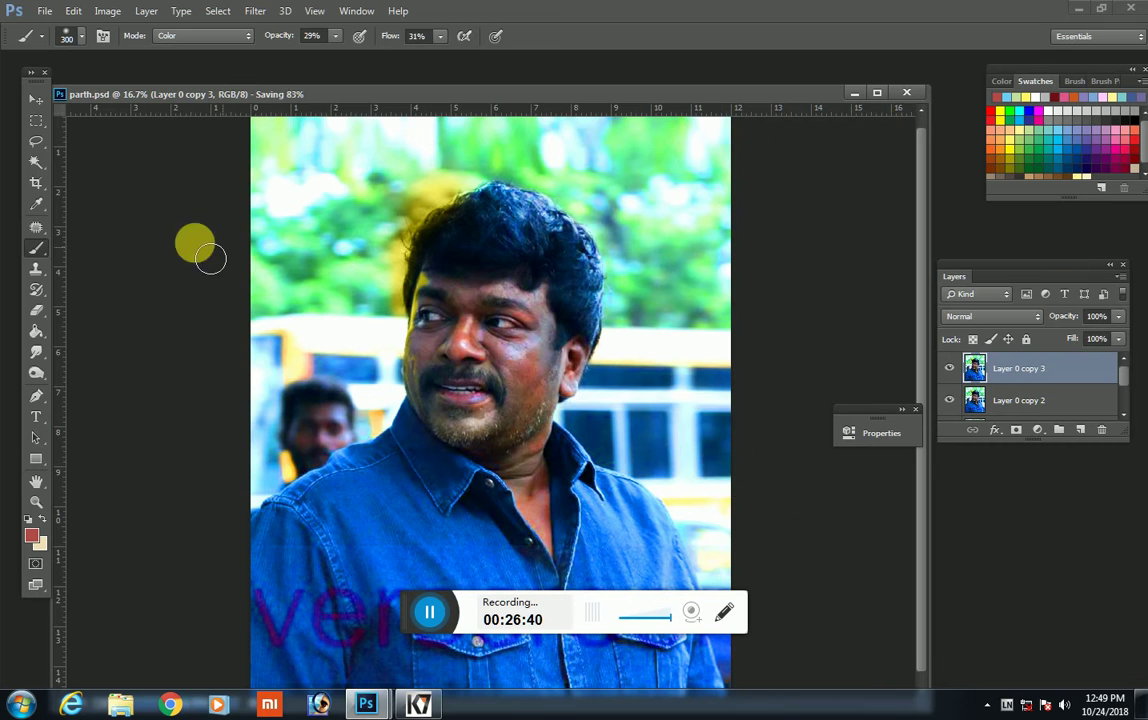
Step: Switch to the Smudge tool, zoom to 200% on the man's eye, and set a 20 px brush
click(37, 353)
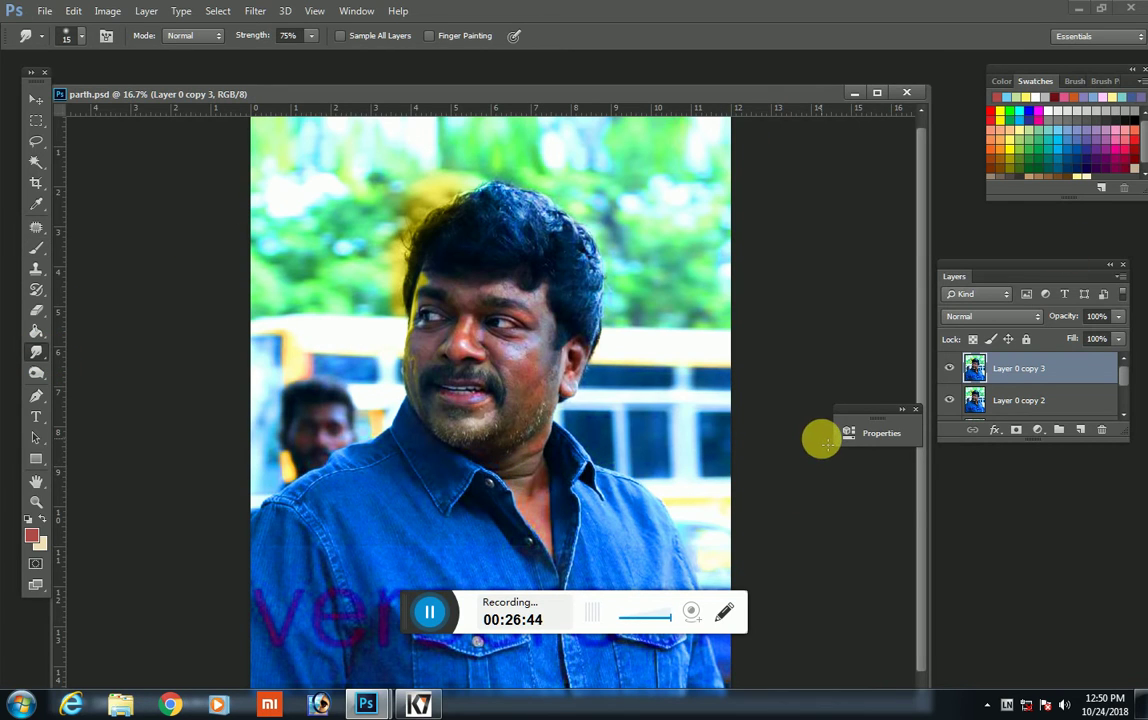
key(ctrl+plus)
key(ctrl+plus)
key(ctrl+plus)
key(ctrl+plus)
key(ctrl+plus)
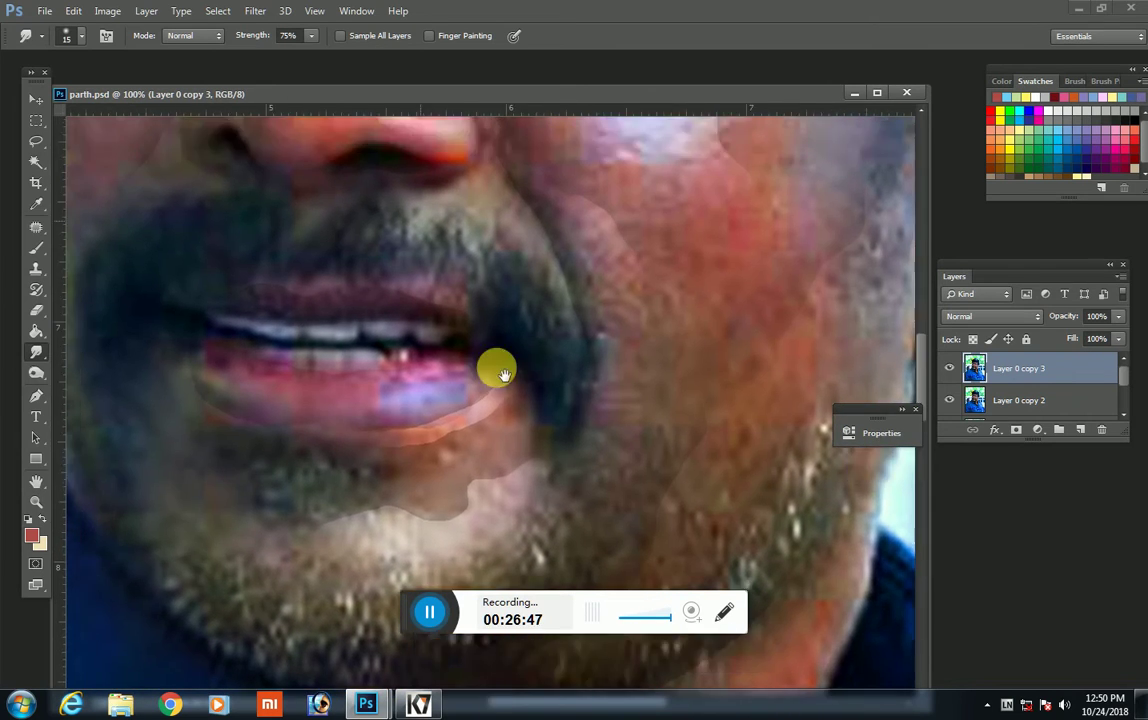
mouse_move(503, 374)
mouse_down()
mouse_move(494, 418)
mouse_move(633, 479)
mouse_move(379, 477)
mouse_up()
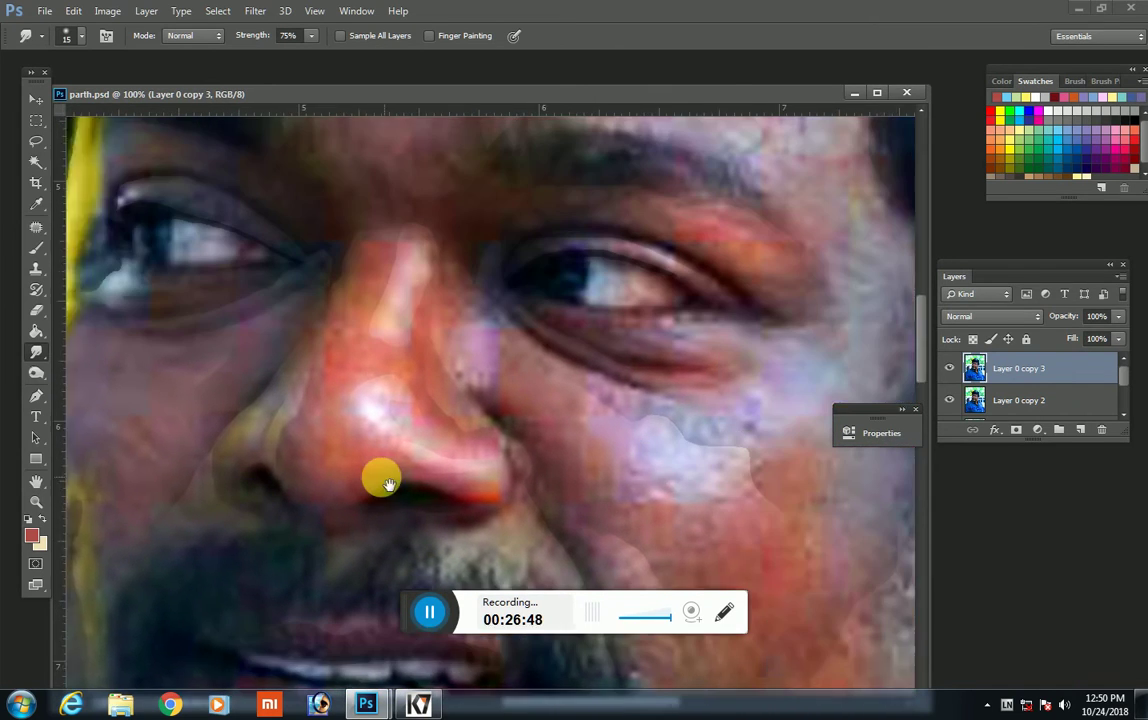
drag(650, 376, 594, 437)
key(bracketright)
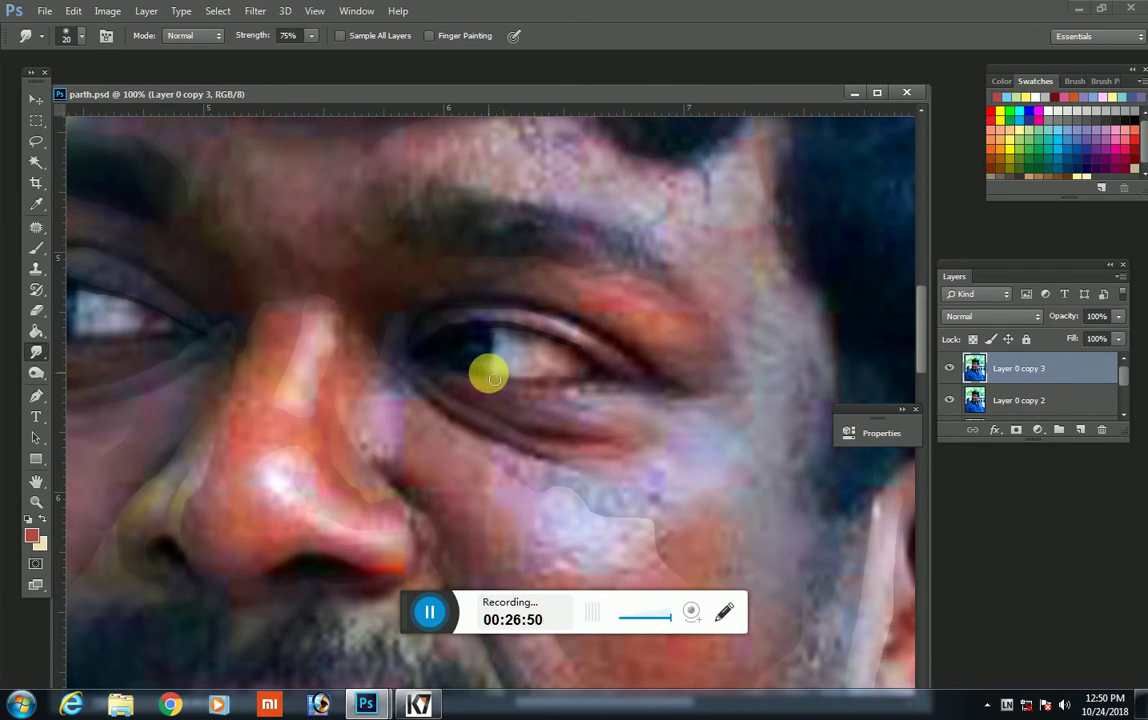
key(ctrl+plus)
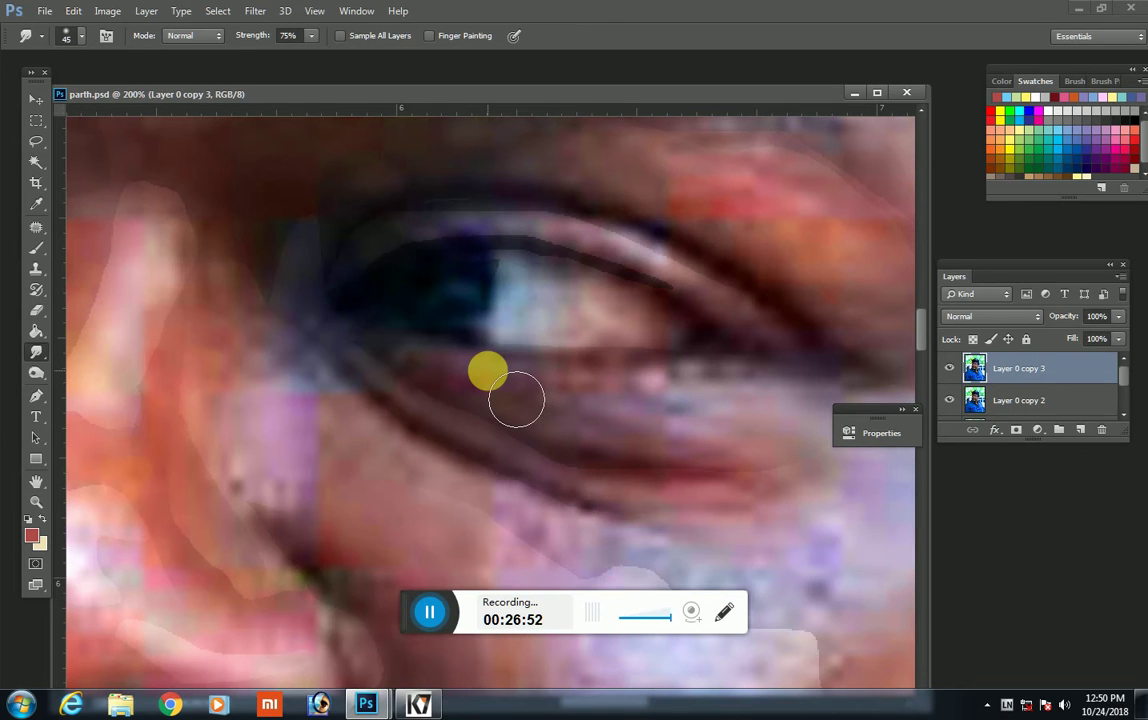
Step: Toggle Layer 0 copy 3 off and on to compare, then smudge the iris edge
key(bracketleft)
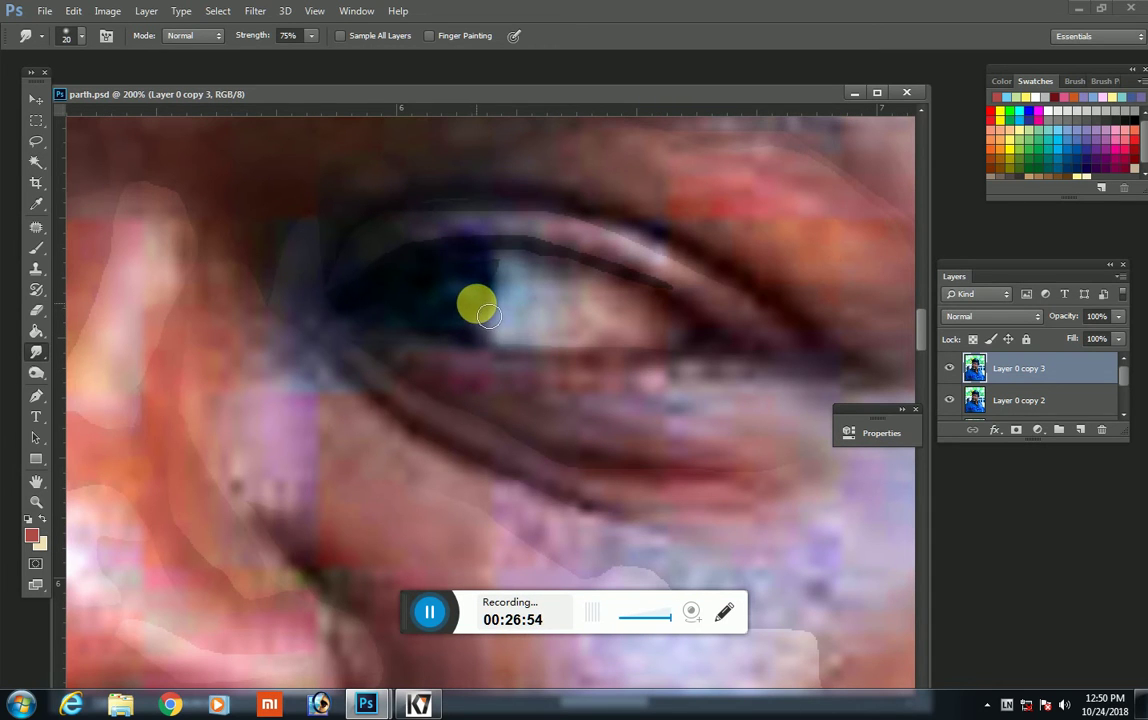
click(950, 368)
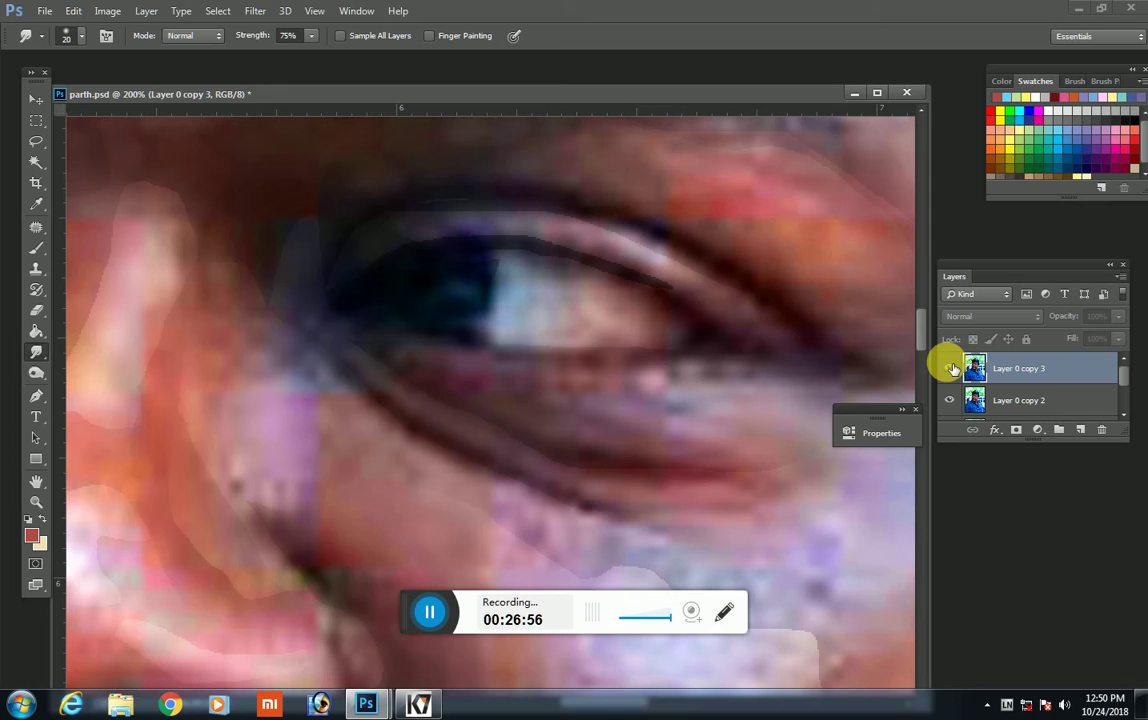
click(950, 368)
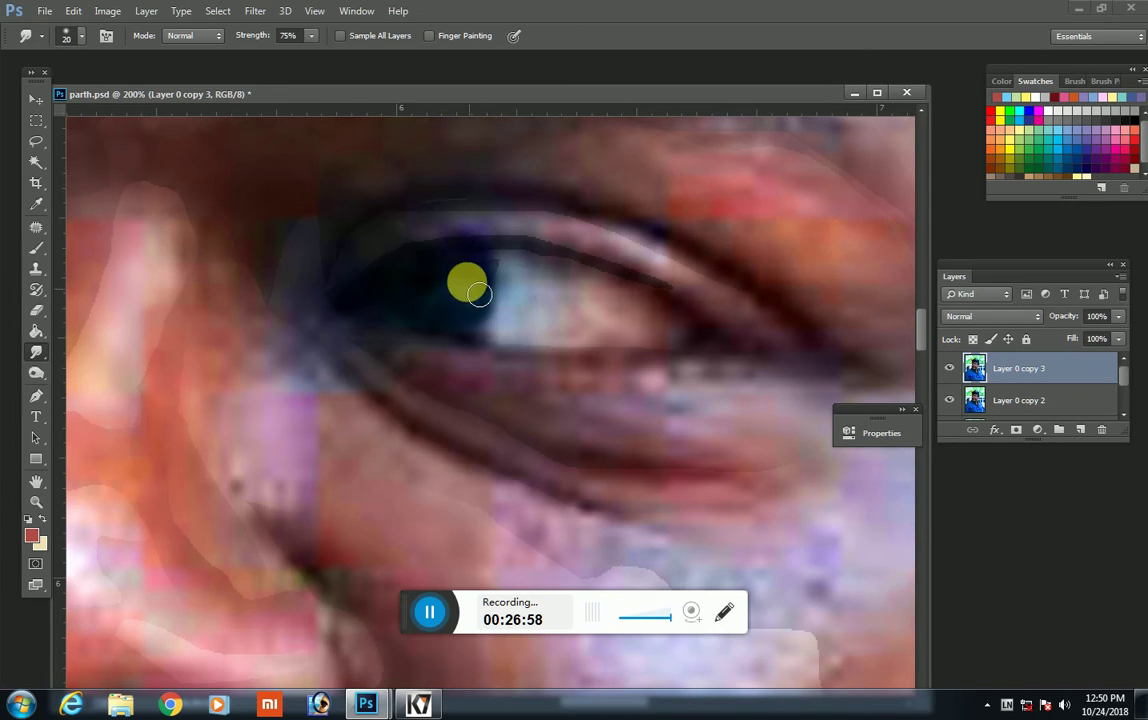
mouse_move(495, 292)
mouse_down()
mouse_move(484, 285)
mouse_move(482, 331)
mouse_move(380, 333)
mouse_move(410, 354)
mouse_move(487, 364)
mouse_move(444, 378)
mouse_move(638, 384)
mouse_move(487, 405)
mouse_move(556, 422)
mouse_up()
Step: Smear the lower lid and the eye white along the lid
key(bracketright)
key(bracketright)
key(bracketleft)
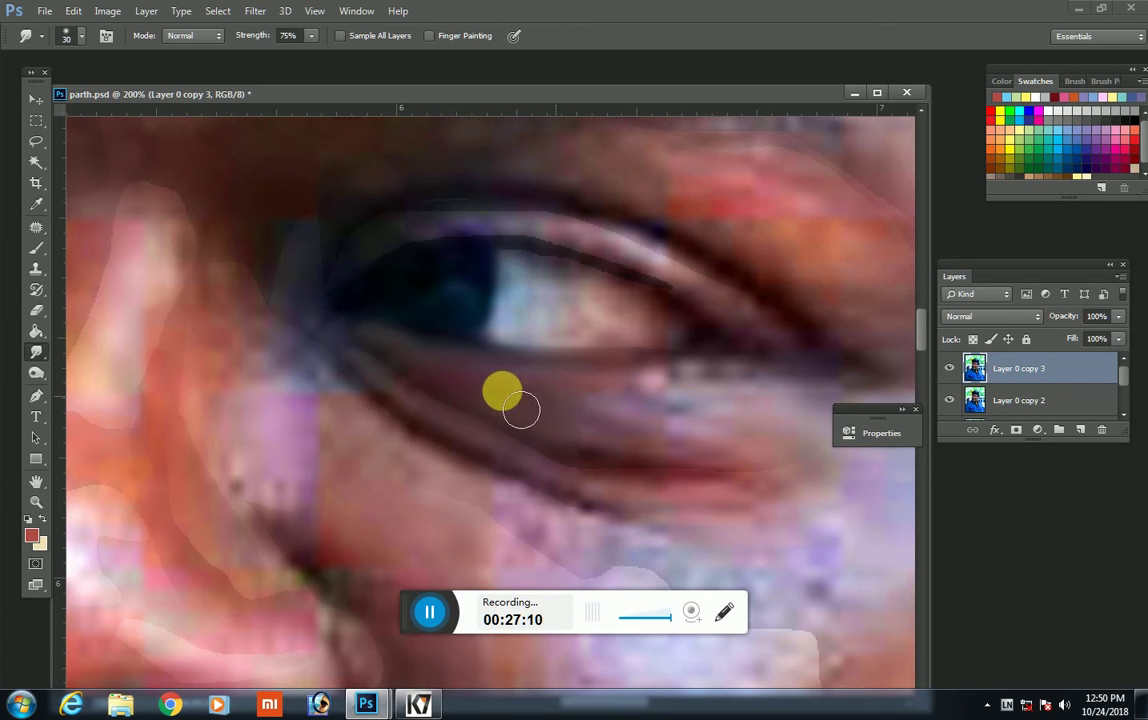
mouse_move(502, 389)
mouse_down()
mouse_move(533, 384)
mouse_move(489, 378)
mouse_move(603, 356)
mouse_move(558, 316)
mouse_move(512, 330)
mouse_move(582, 325)
mouse_up()
key(bracketleft)
key(bracketright)
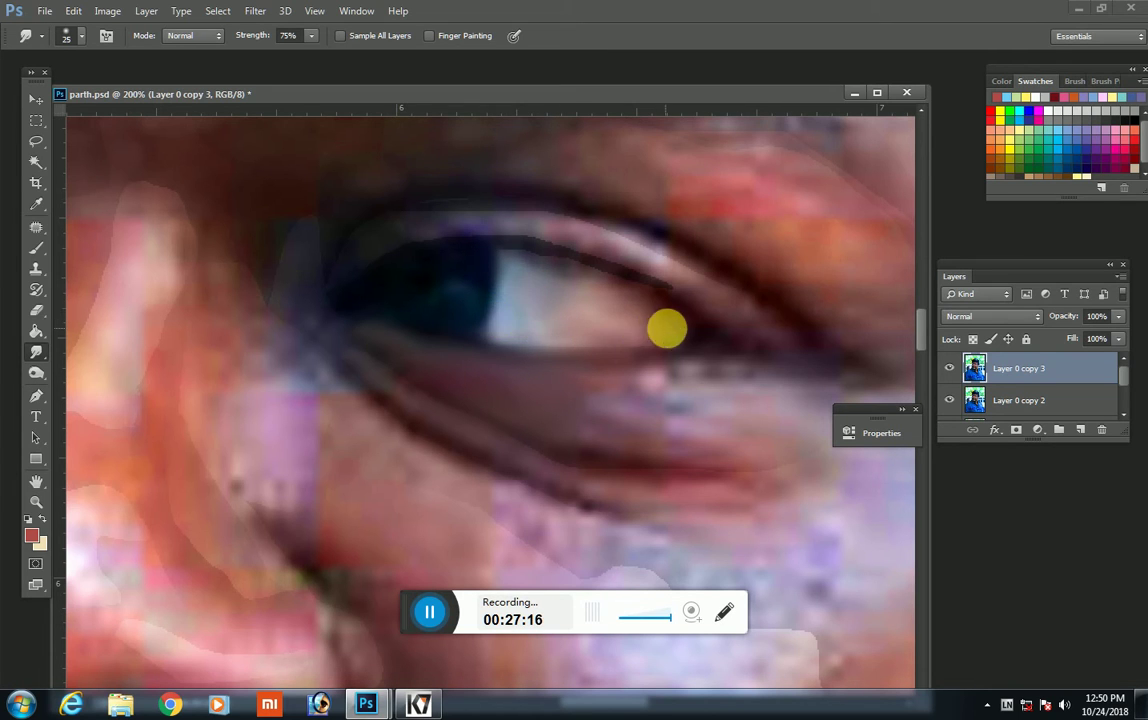
mouse_move(666, 328)
mouse_down()
mouse_move(693, 346)
mouse_move(669, 287)
mouse_move(631, 276)
mouse_up()
Step: Soften the upper eyelid edge and smear its crease
key(bracketleft)
key(bracketleft)
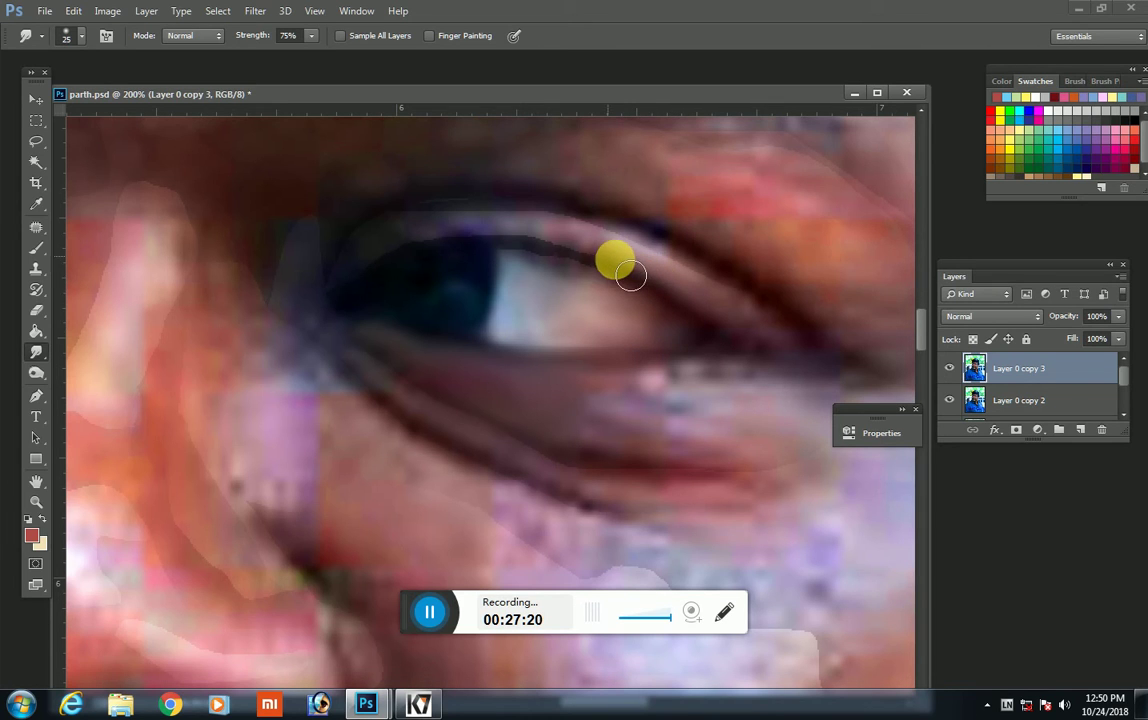
drag(559, 243, 515, 231)
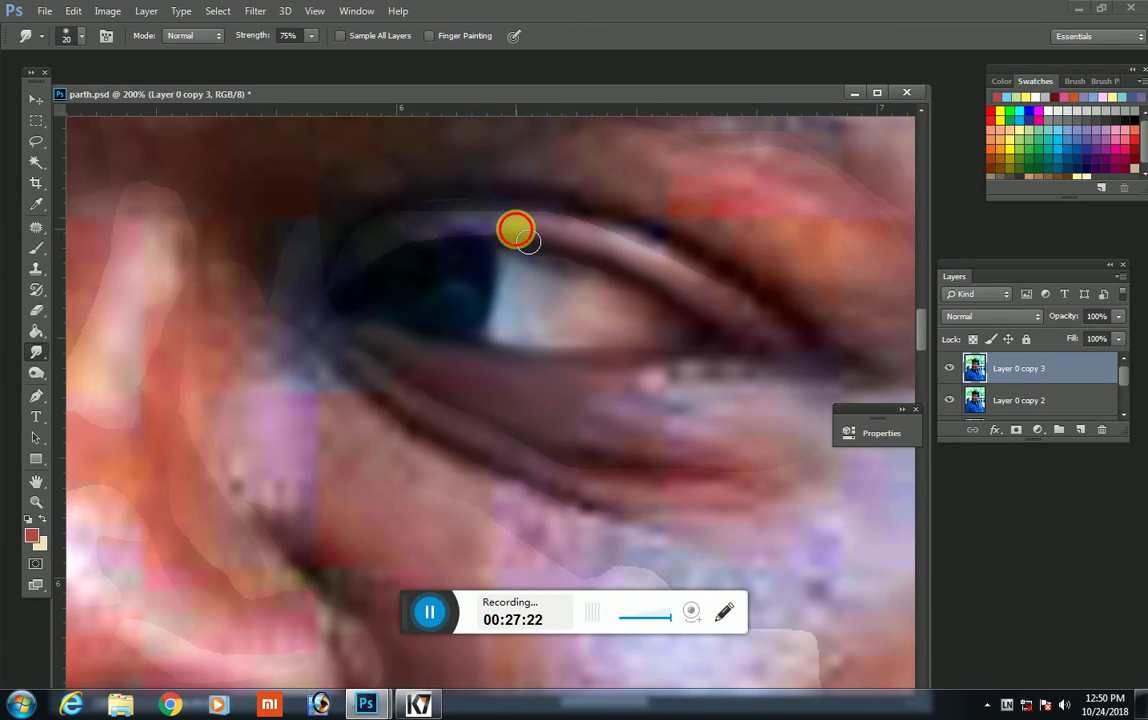
drag(582, 251, 740, 315)
Step: Smudge the skin under and just below the lower eyelid
key(bracketleft)
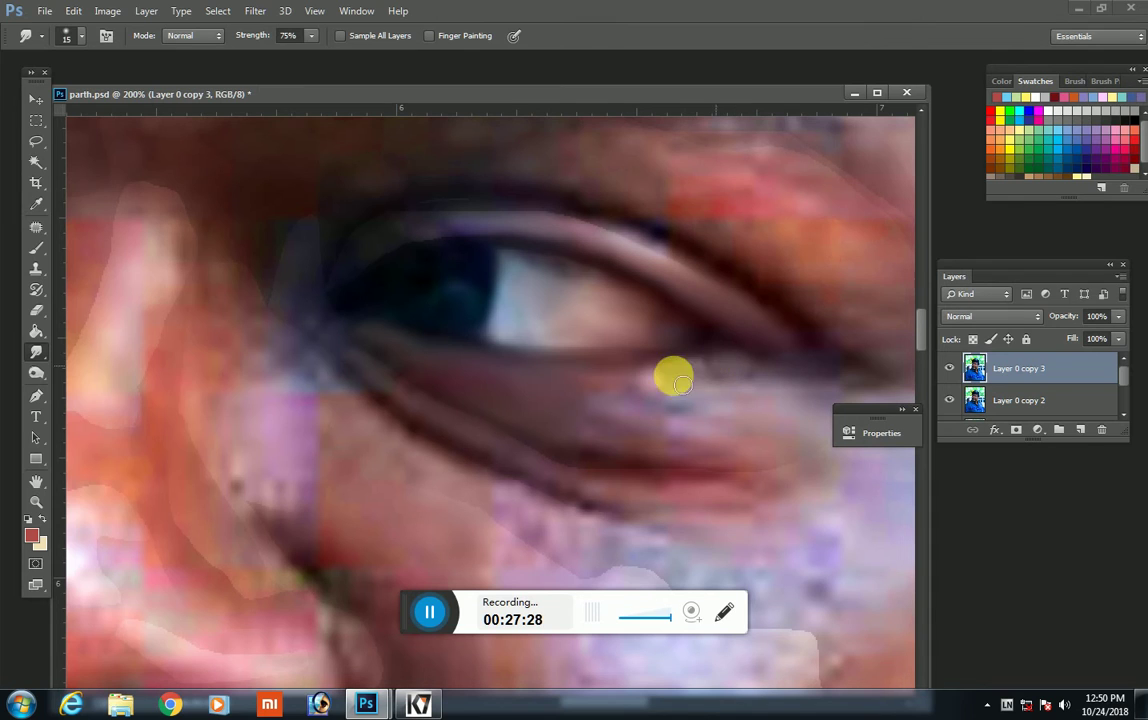
key(bracketleft)
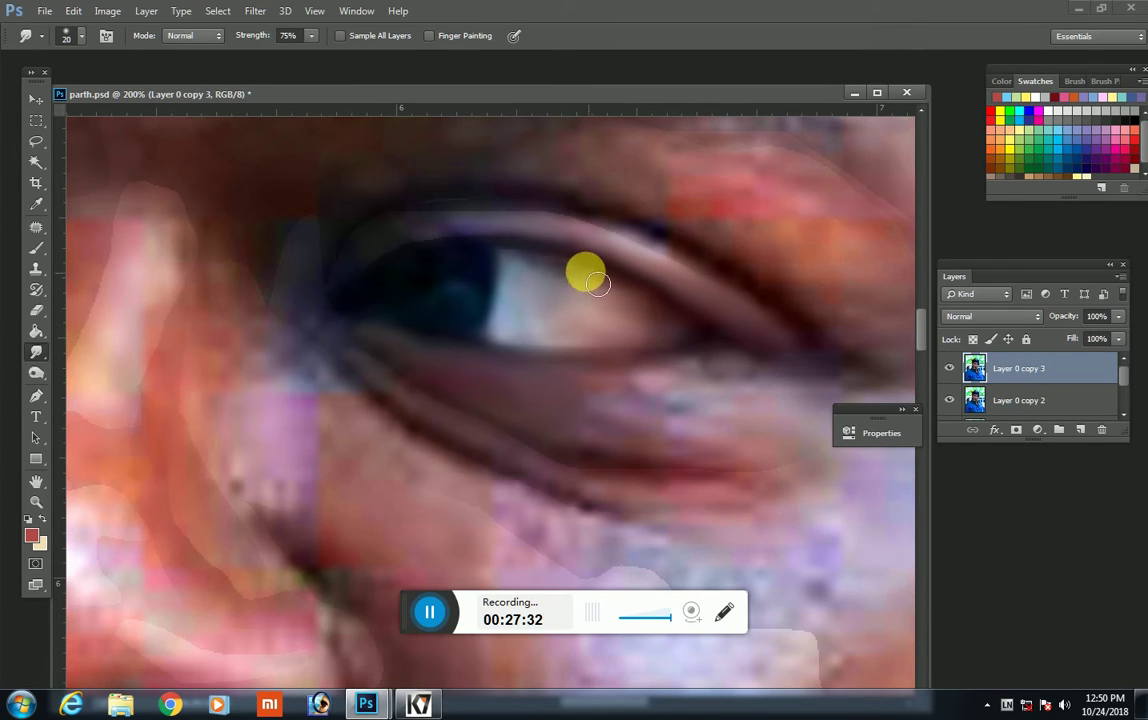
scroll(813, 487, down, 1)
key(bracketright)
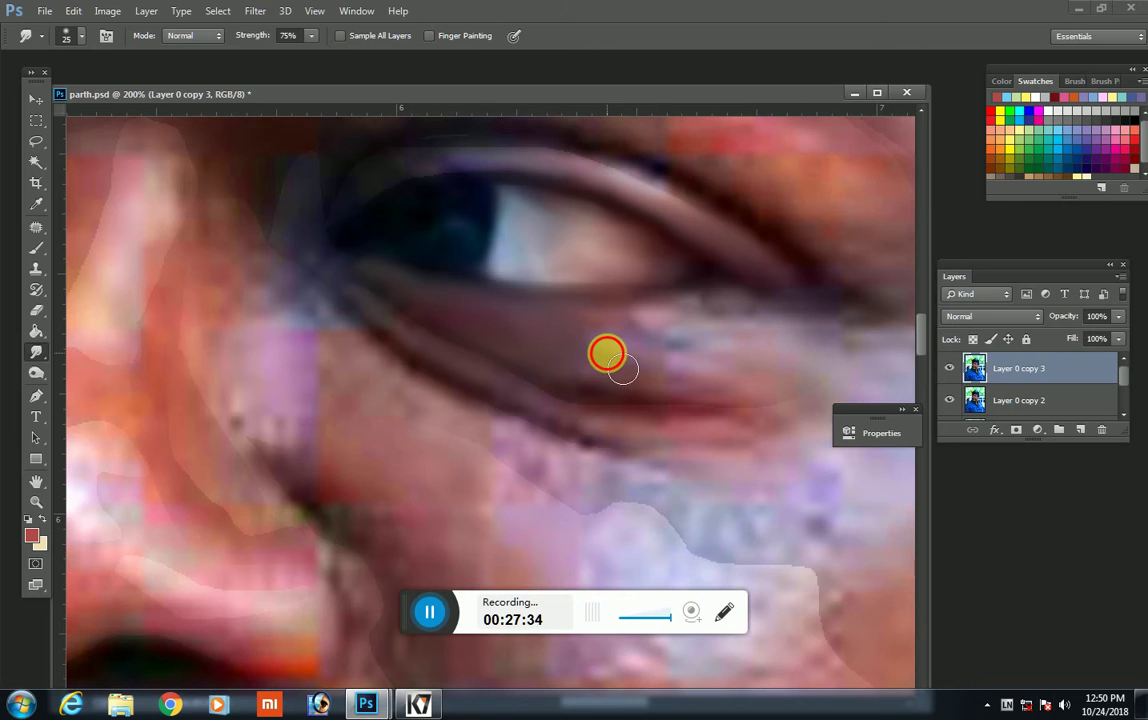
mouse_move(540, 333)
mouse_down()
mouse_move(674, 358)
mouse_move(818, 326)
mouse_up()
key(bracketright)
key(bracketleft)
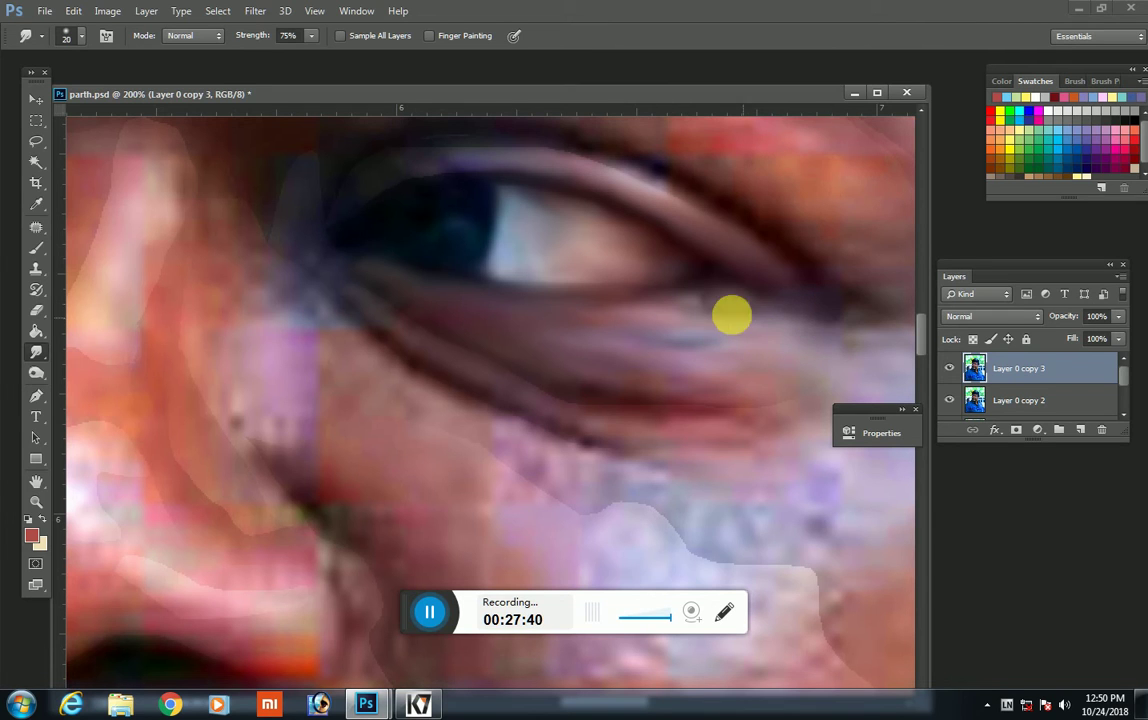
key(bracketright)
key(bracketright)
key(bracketright)
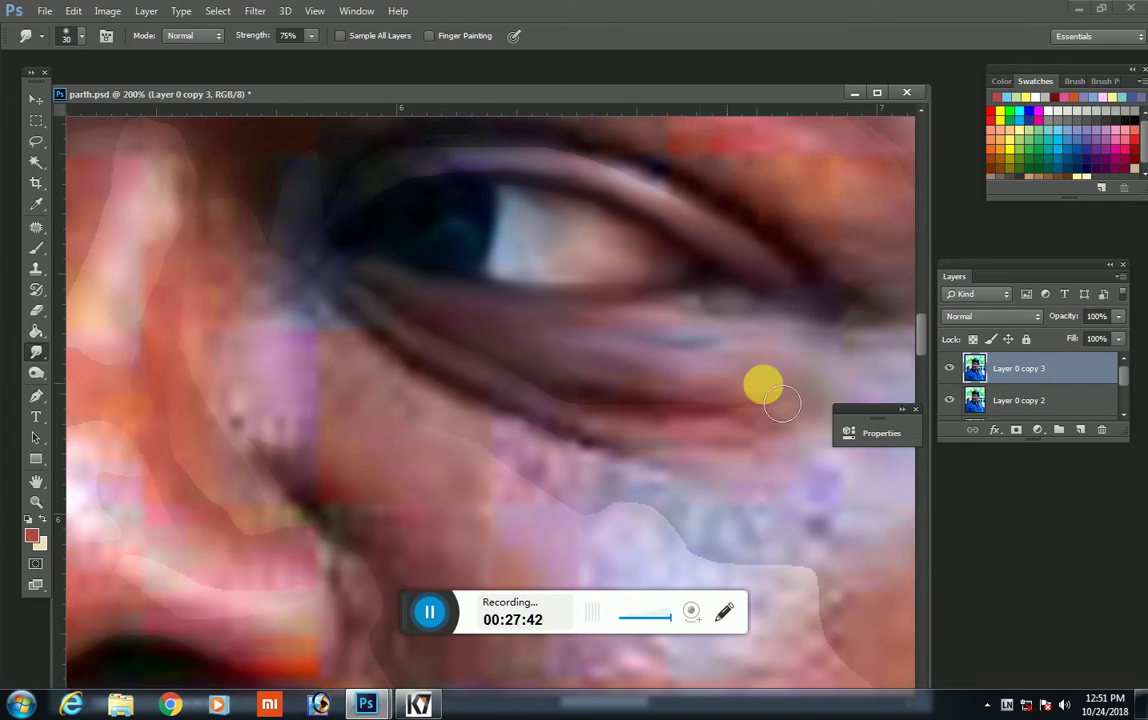
drag(761, 384, 794, 381)
Step: Blend the lower eyelid and its crease with several smaller smudge strokes
key(bracketleft)
key(bracketleft)
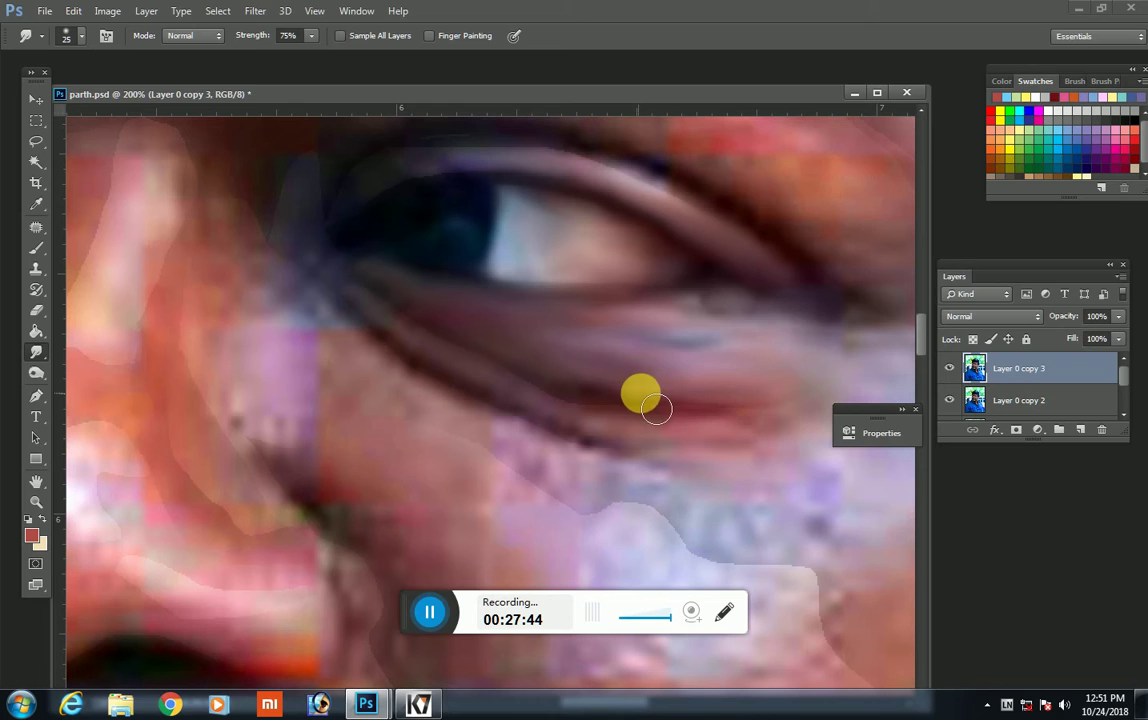
drag(584, 389, 535, 370)
key(bracketright)
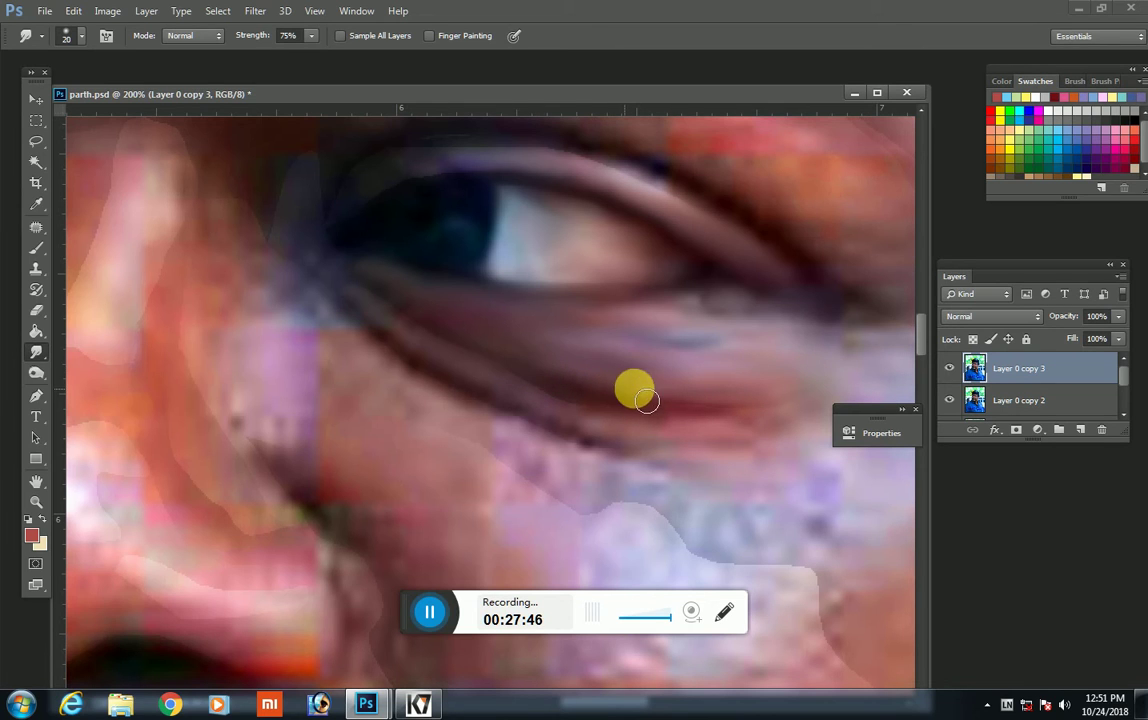
drag(640, 386, 857, 320)
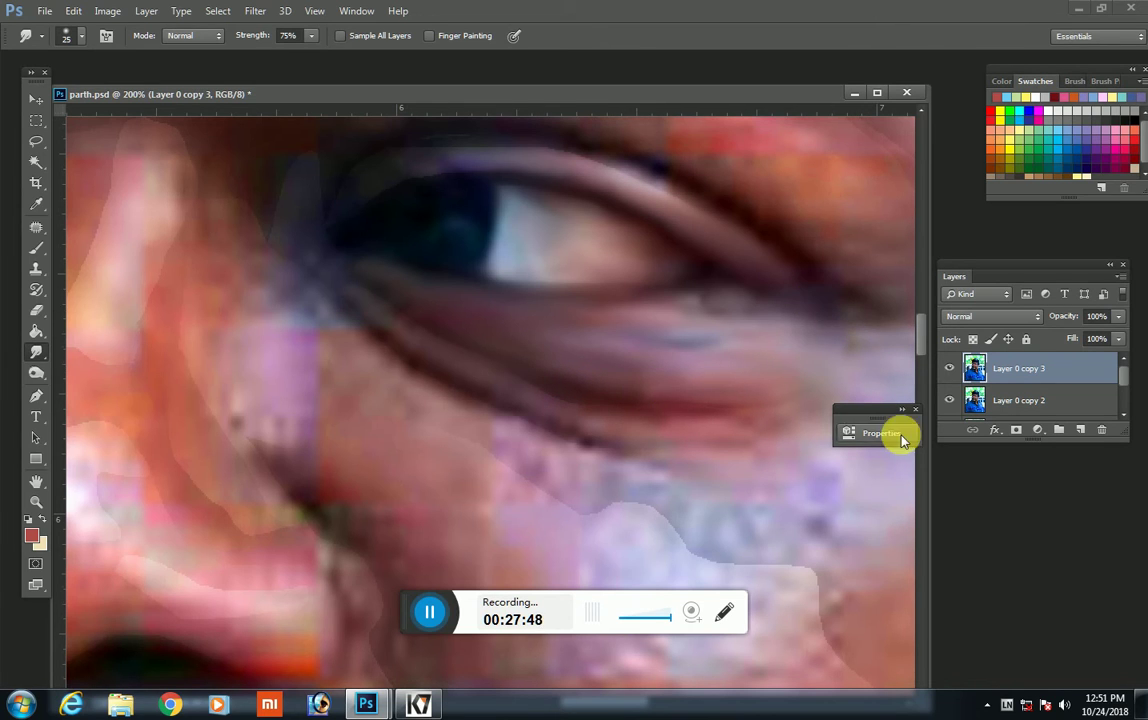
scroll(860, 440, up, 1)
key(bracketright)
drag(722, 470, 673, 455)
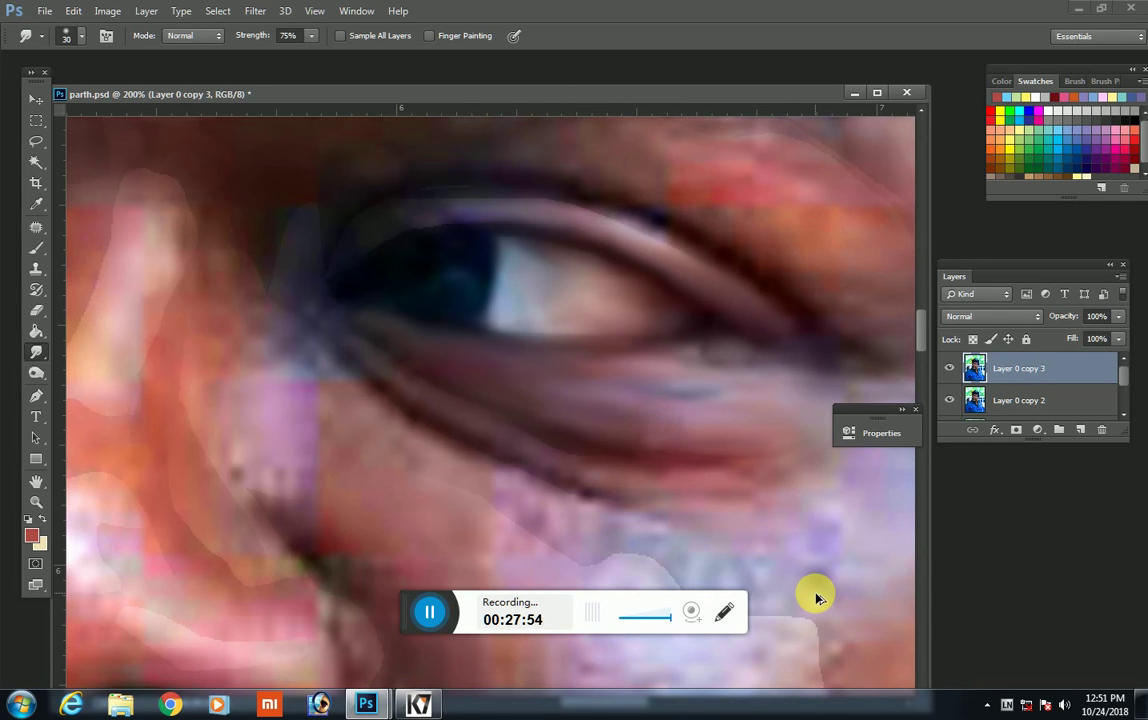
key(bracketleft)
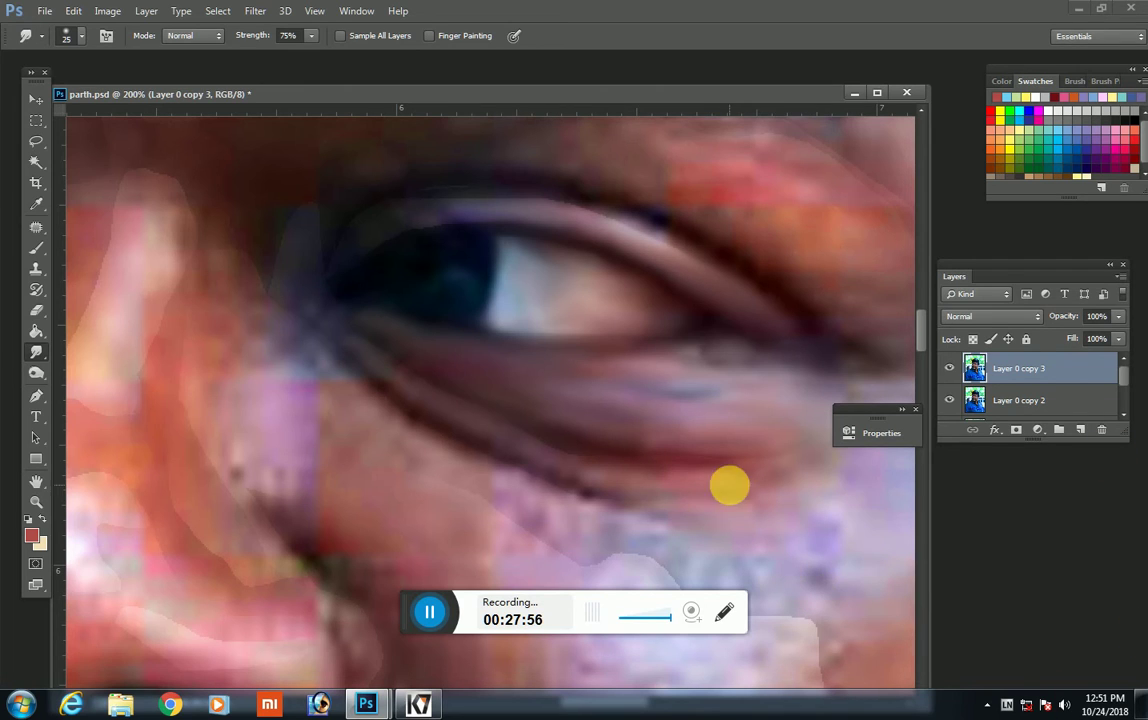
key(bracketleft)
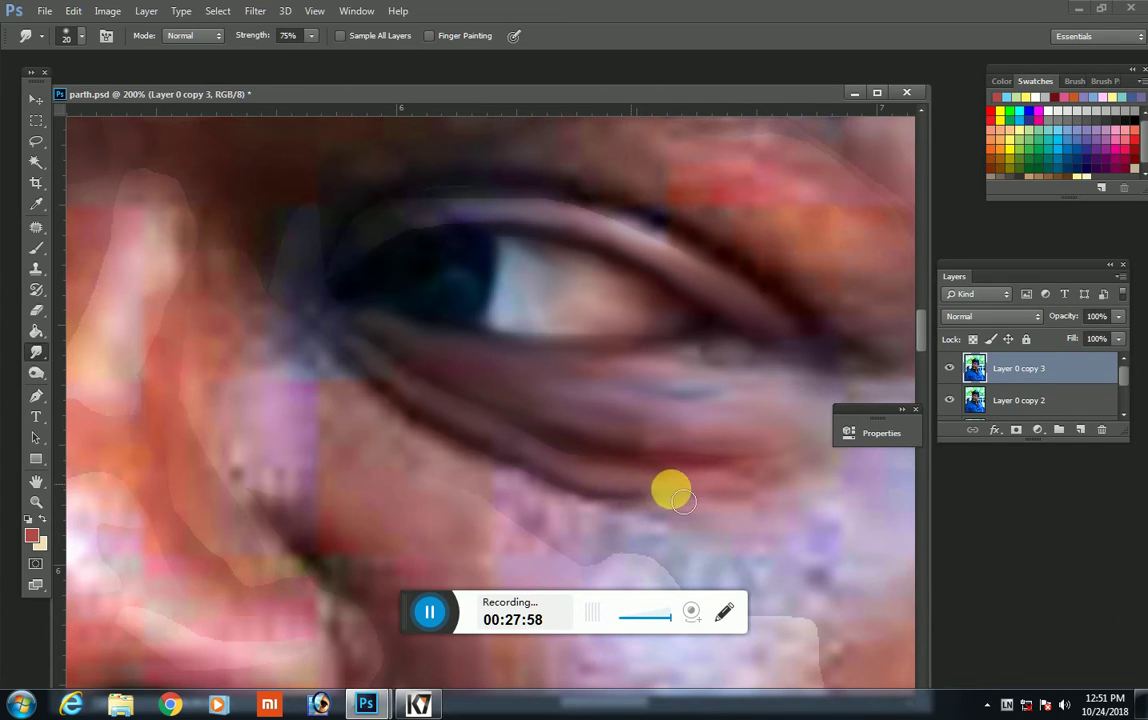
drag(679, 488, 830, 487)
key(bracketleft)
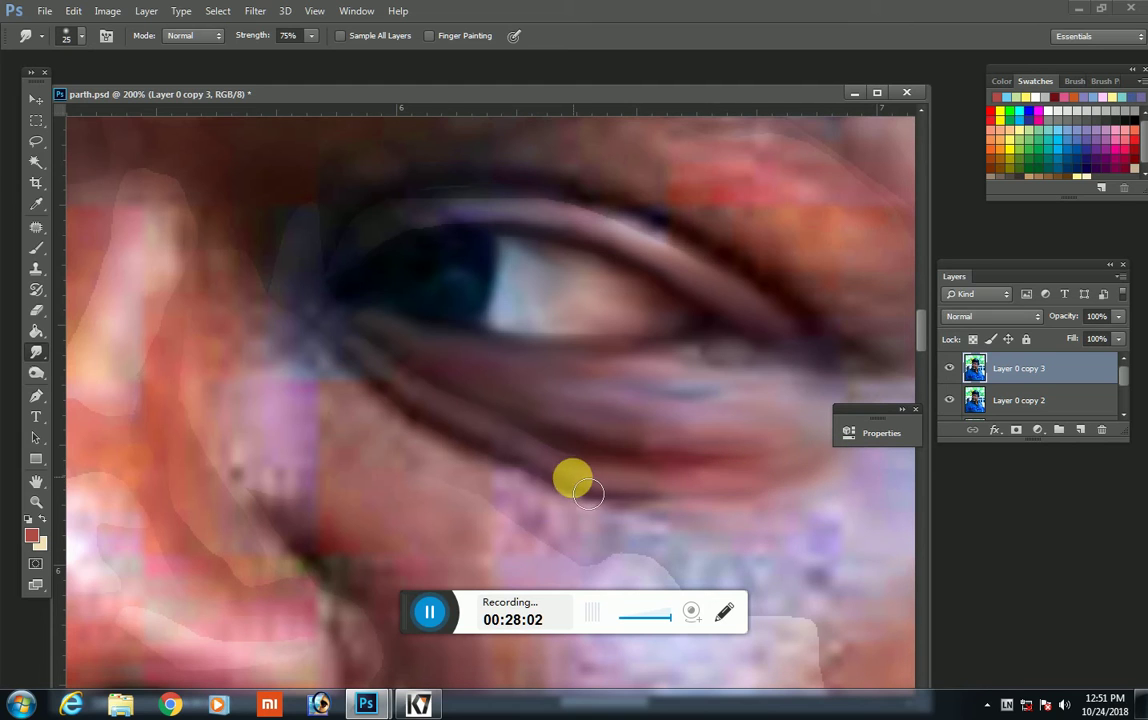
drag(476, 449, 404, 403)
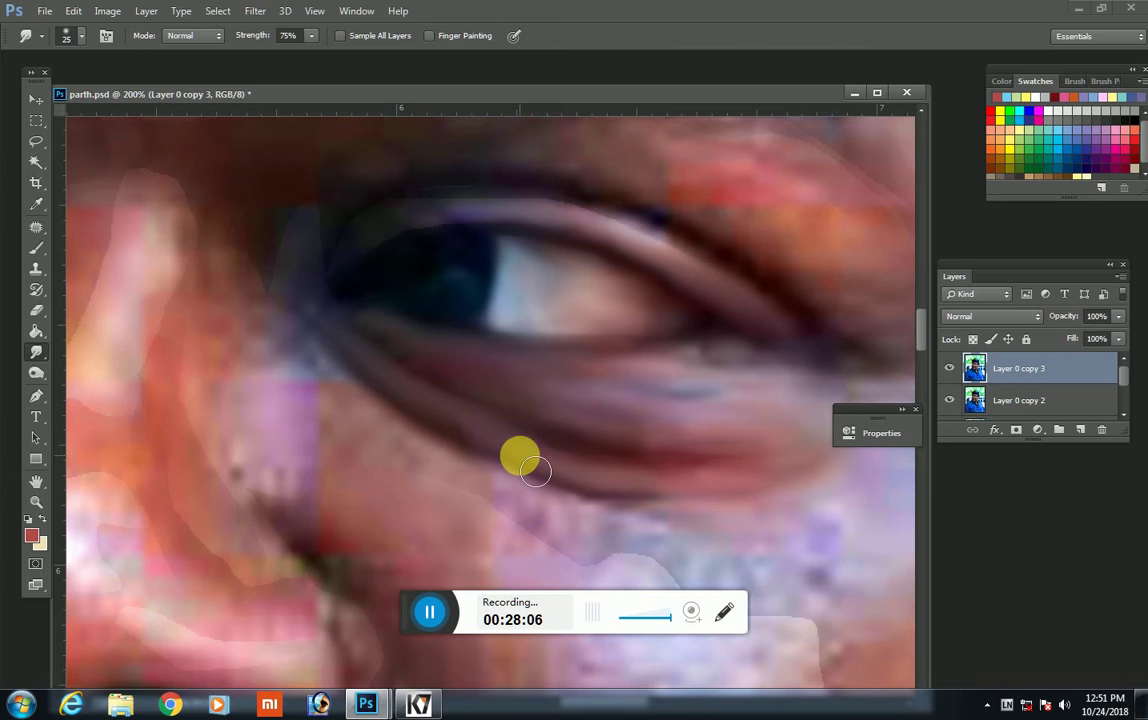
Step: Smear the upper eyelid edge and drag the inner eye corner down-left
scroll(520, 459, up, 2)
key(bracketleft)
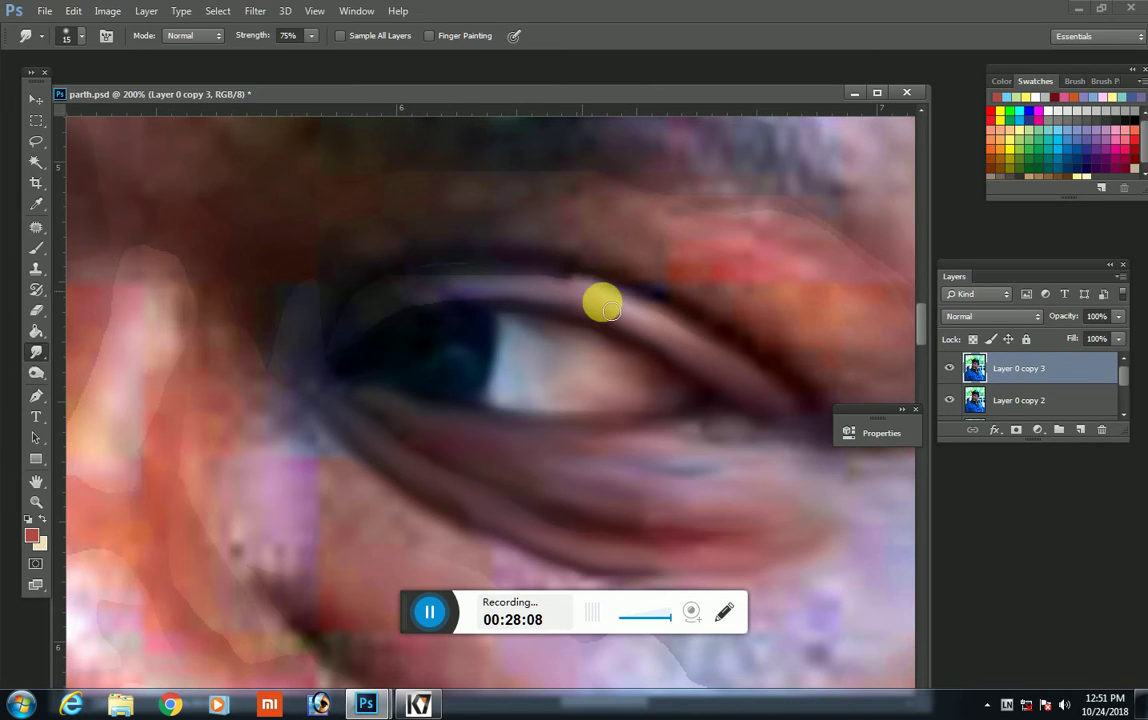
drag(580, 300, 440, 291)
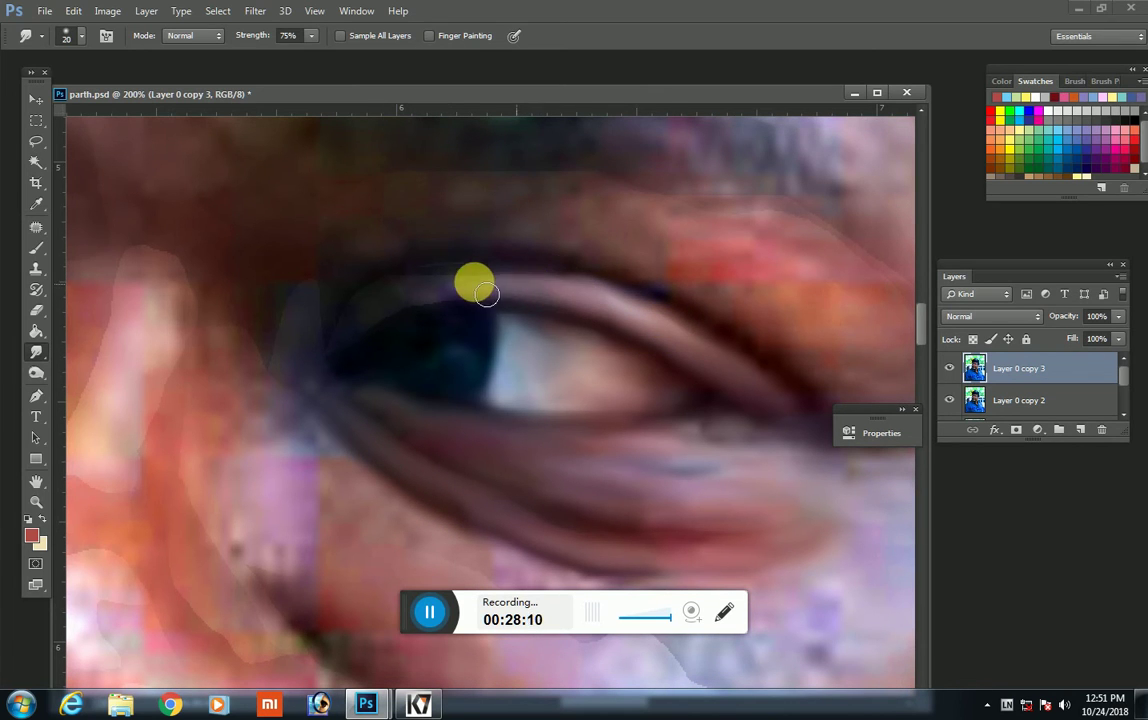
key(bracketright)
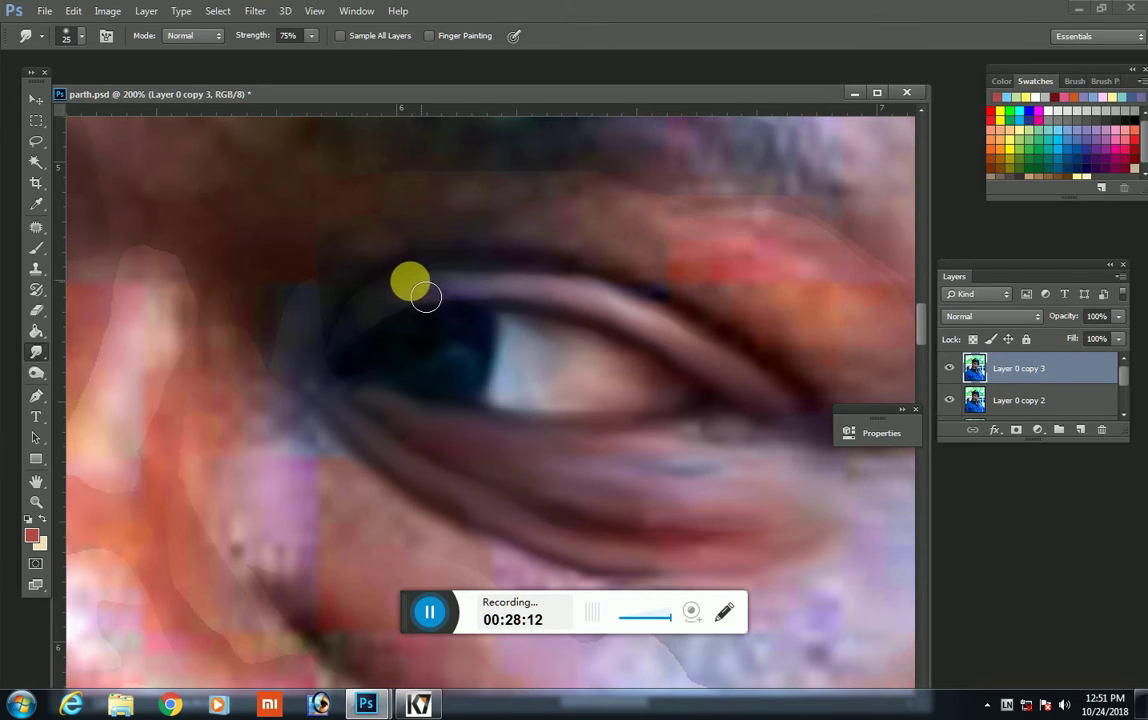
mouse_move(425, 297)
mouse_down()
mouse_move(328, 328)
mouse_move(322, 388)
mouse_move(356, 436)
mouse_move(311, 439)
mouse_move(333, 474)
mouse_move(360, 488)
mouse_move(366, 512)
mouse_move(323, 489)
mouse_move(354, 494)
mouse_move(447, 561)
mouse_move(331, 407)
mouse_move(249, 389)
mouse_move(243, 487)
mouse_move(282, 569)
mouse_up()
Step: Smear the dark inner-corner skin and smooth the upper eyelid into soft strokes
key(bracketright)
key(bracketright)
key(bracketleft)
key(bracketright)
key(bracketright)
key(bracketleft)
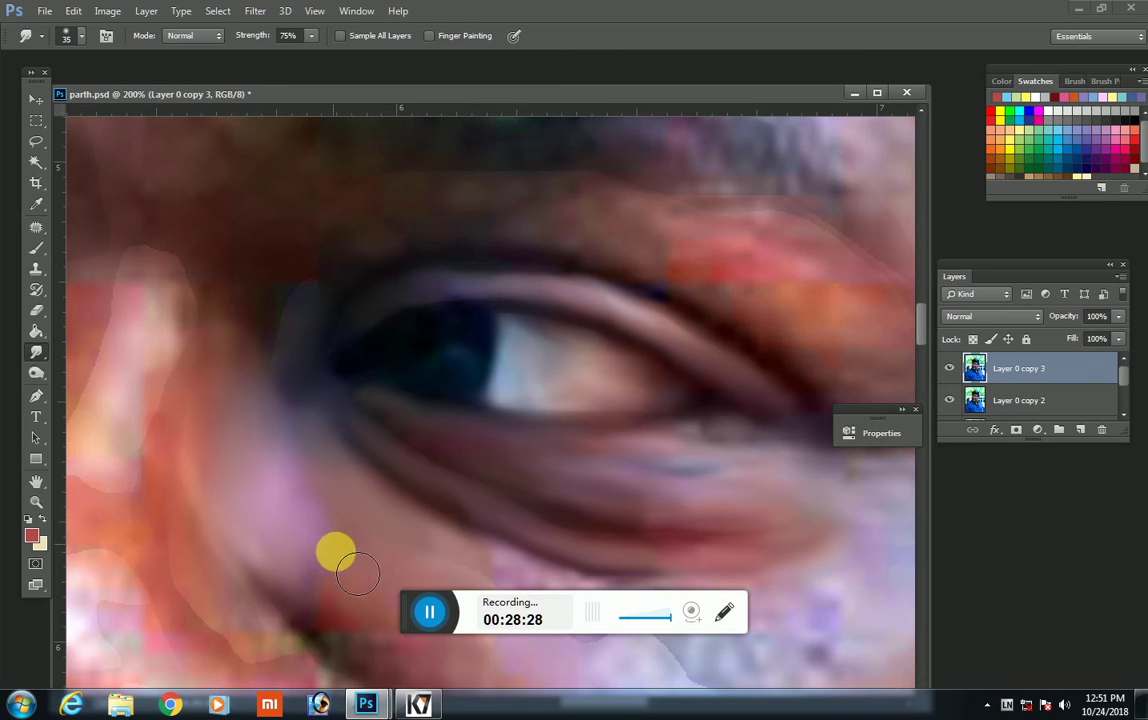
scroll(386, 582, up, 1)
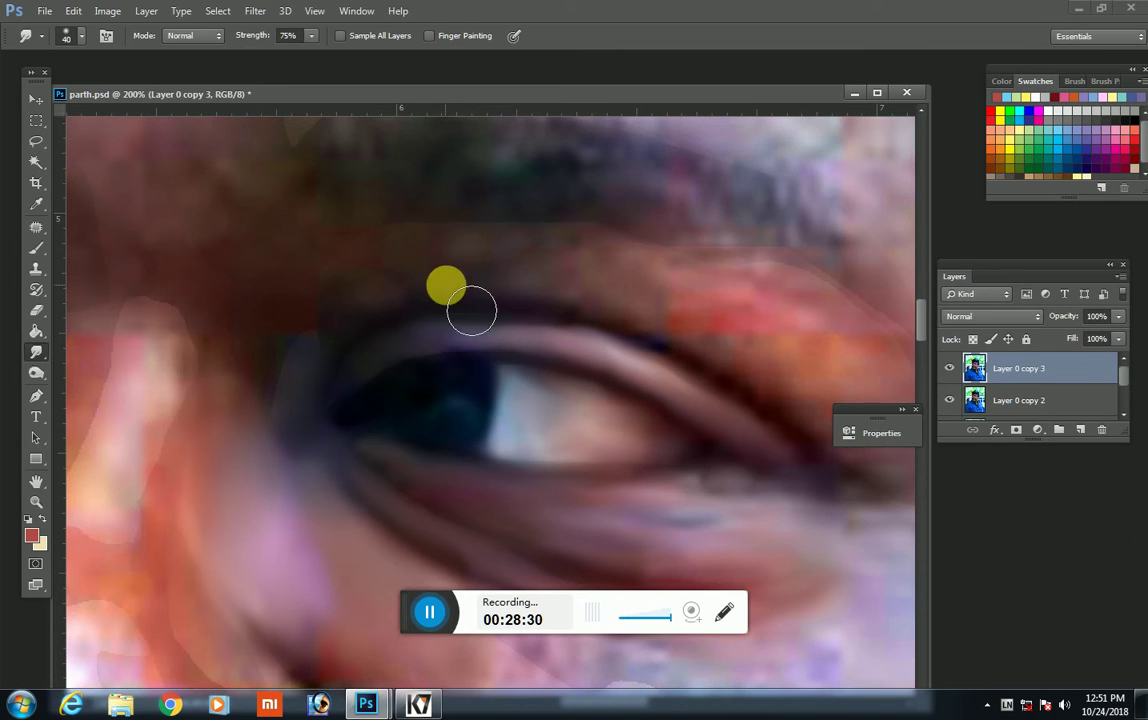
key(bracketleft)
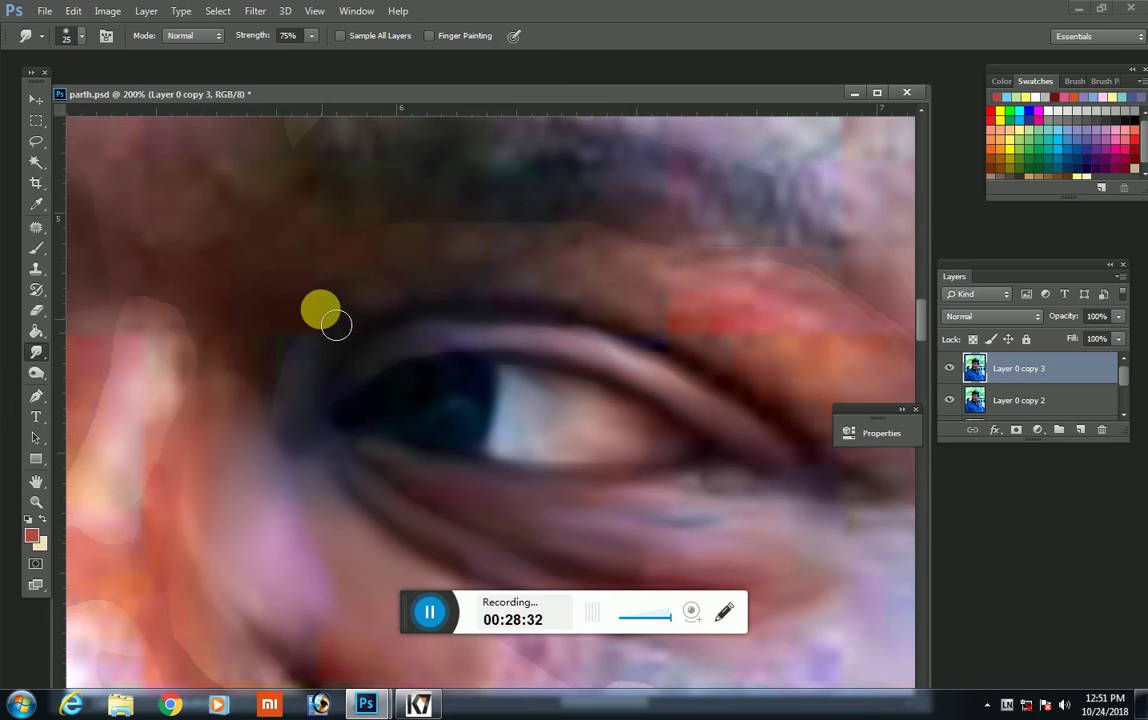
key(bracketleft)
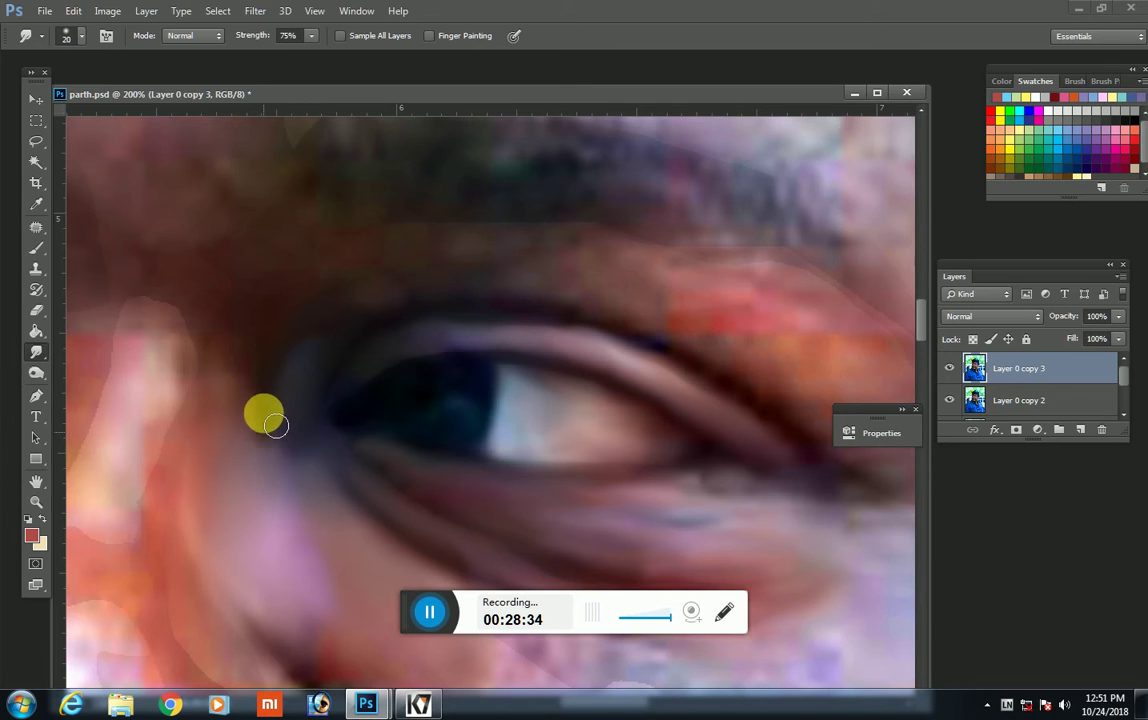
key(bracketright)
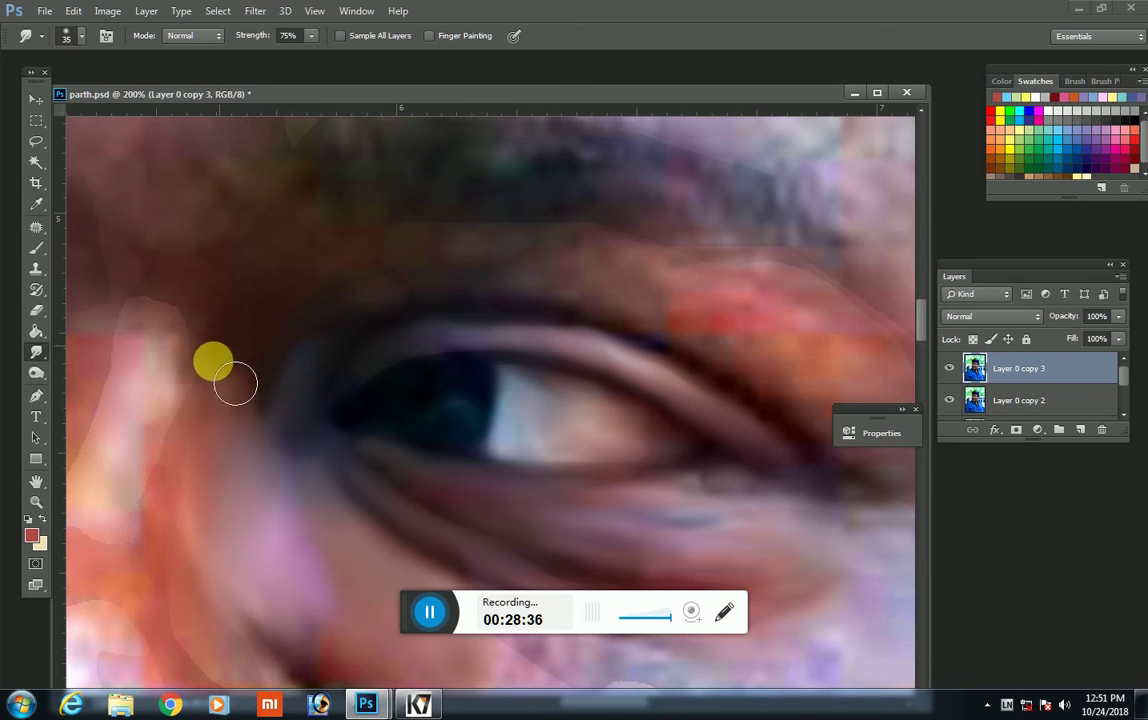
key(bracketright)
mouse_move(238, 320)
mouse_down()
mouse_move(258, 358)
mouse_move(307, 325)
mouse_up()
key(bracketleft)
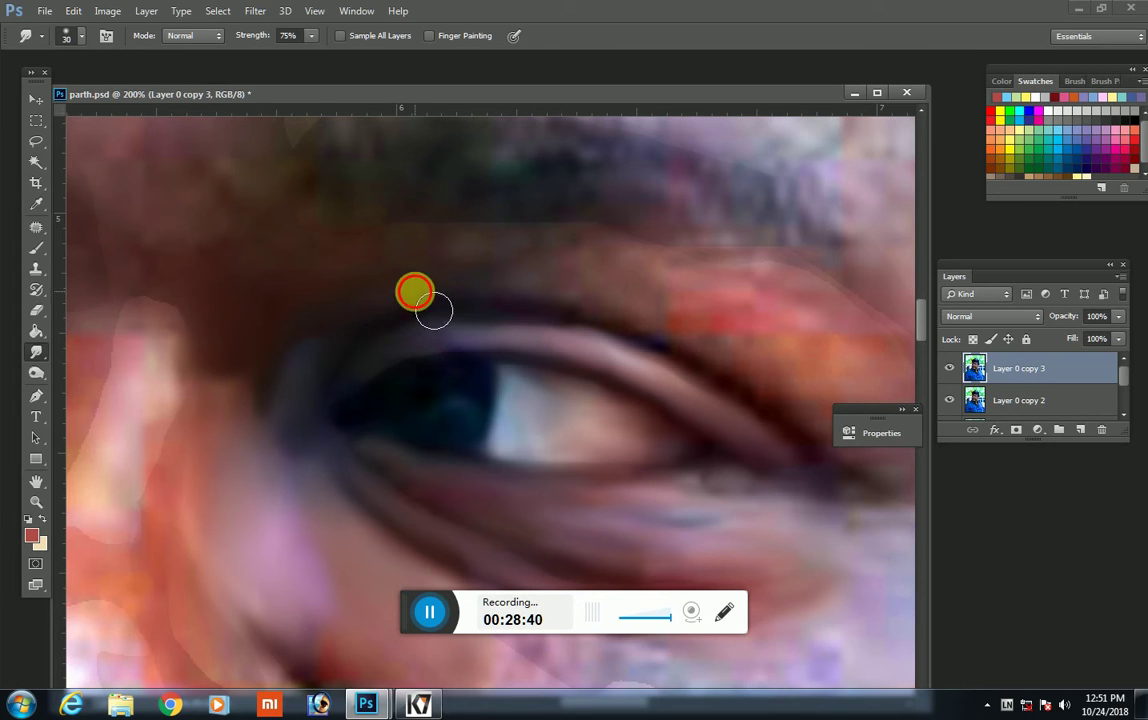
mouse_move(433, 311)
mouse_down()
mouse_move(505, 315)
mouse_move(459, 325)
mouse_move(548, 313)
mouse_move(636, 328)
mouse_move(618, 325)
mouse_move(720, 369)
mouse_move(597, 320)
mouse_up()
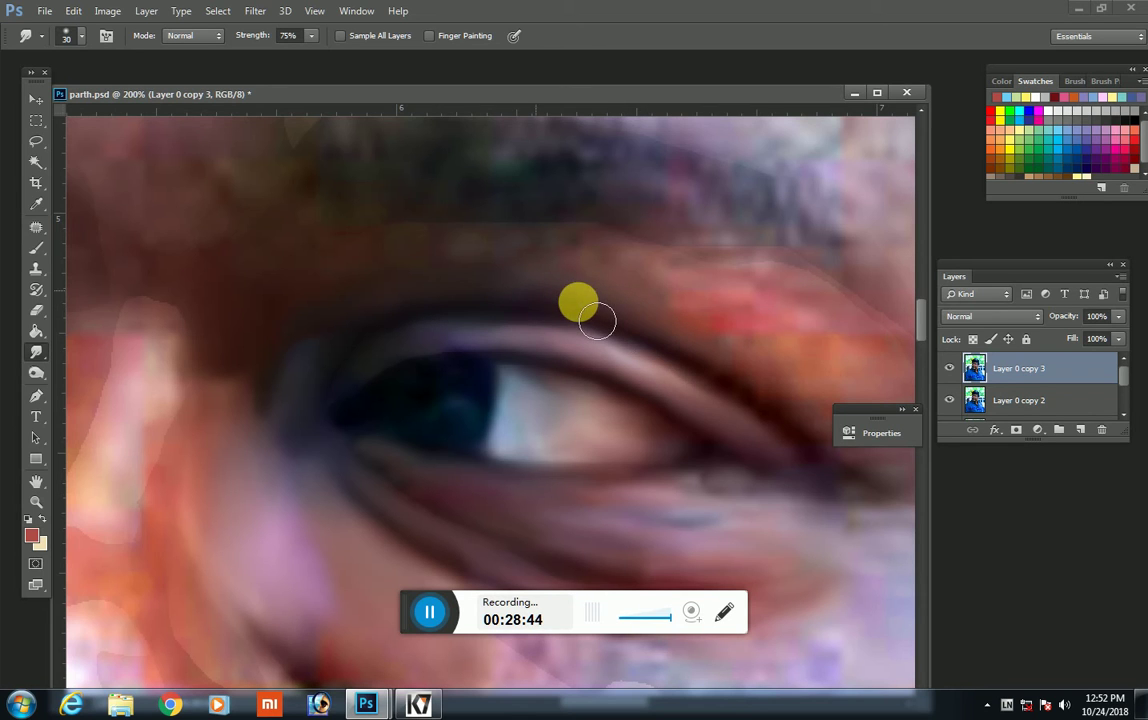
Step: Near the outer eye corner, smear the upper crease and soften the dark lower eyelid
drag(758, 410, 448, 320)
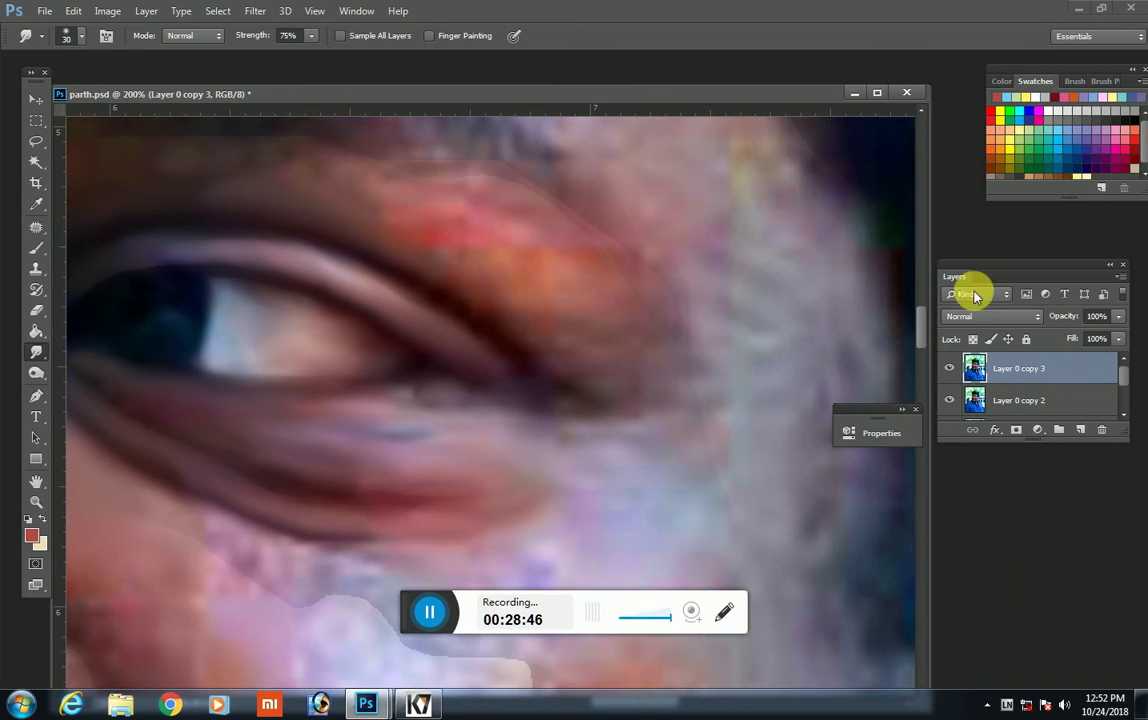
key(bracketright)
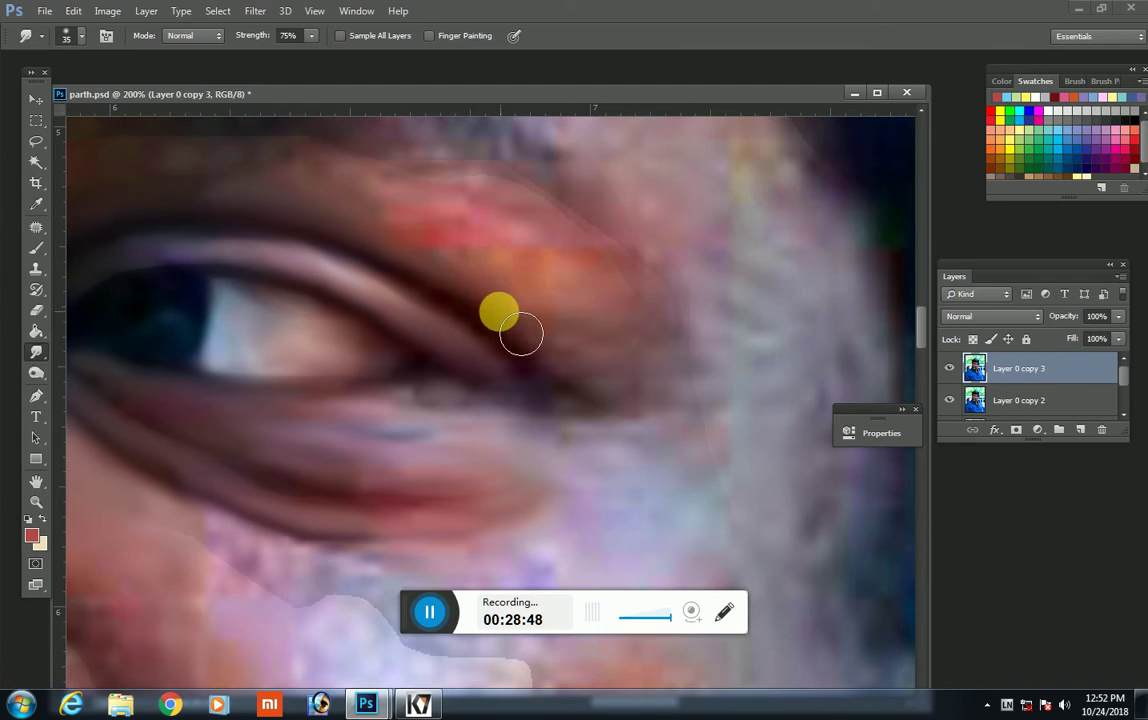
mouse_move(520, 335)
mouse_down()
mouse_move(518, 320)
mouse_move(420, 277)
mouse_move(440, 287)
mouse_up()
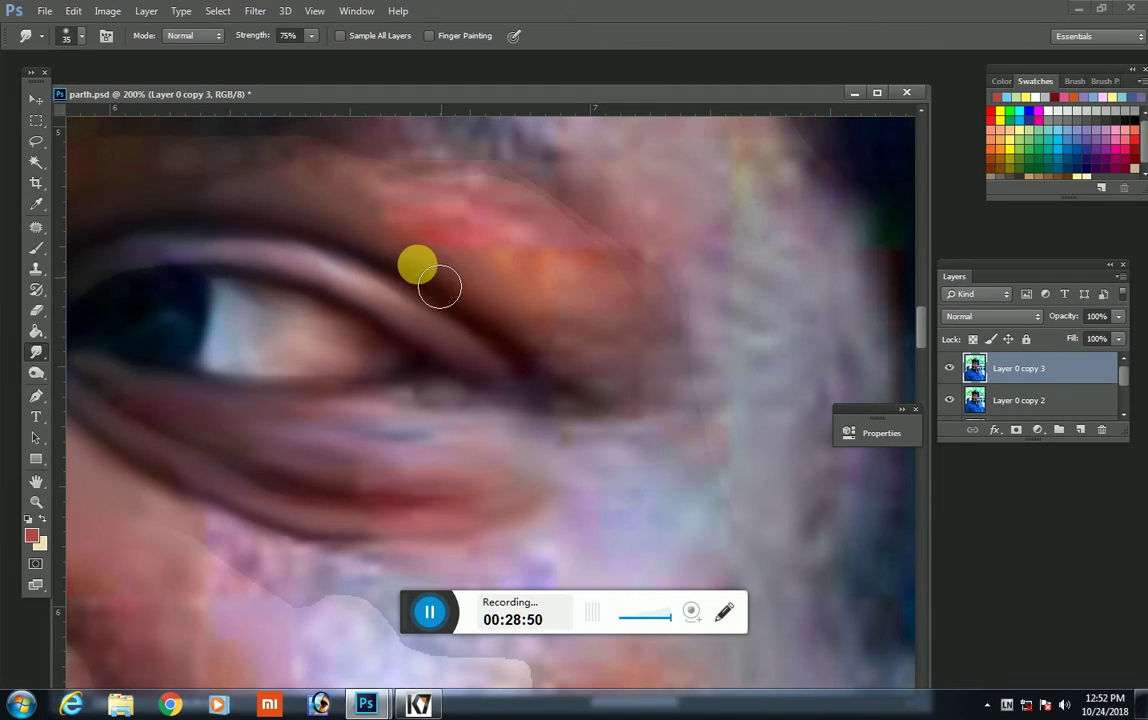
key(bracketleft)
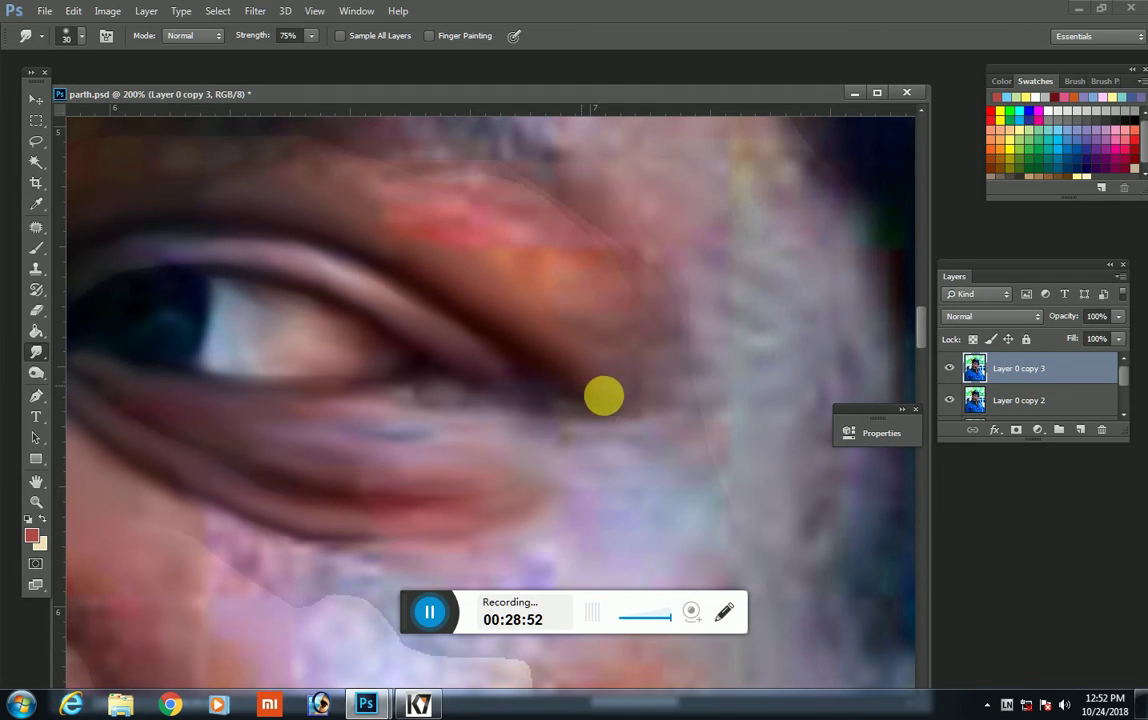
key(bracketleft)
mouse_move(603, 396)
mouse_down()
mouse_move(628, 410)
mouse_move(568, 422)
mouse_up()
key(bracketleft)
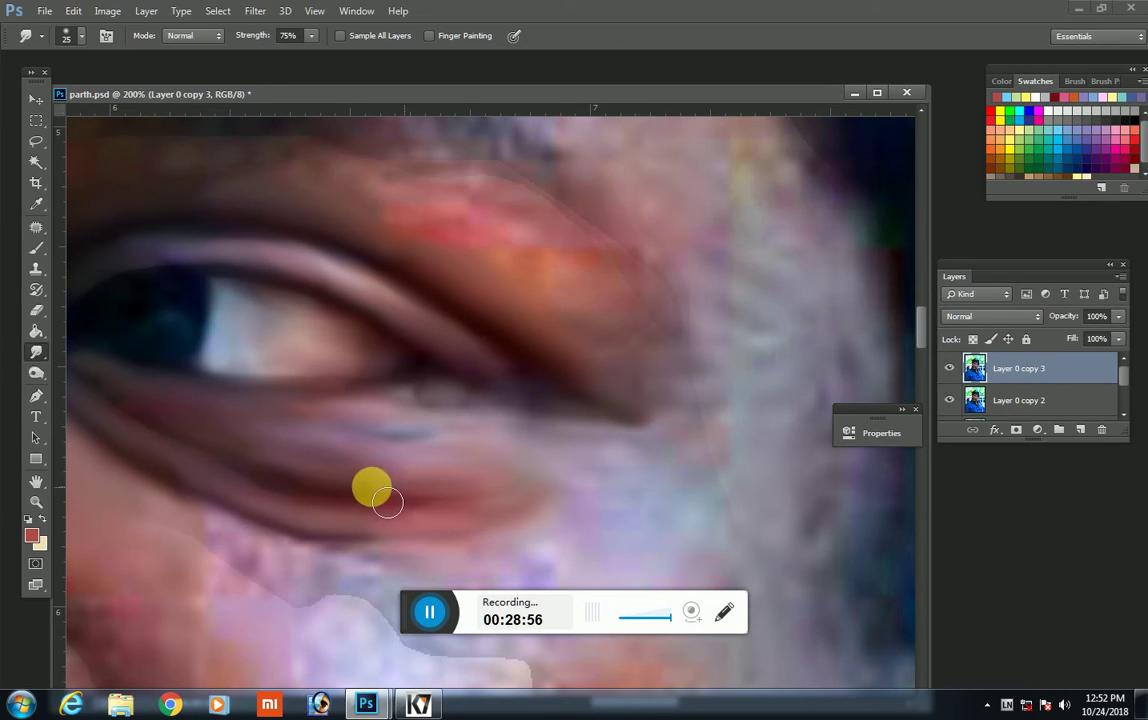
drag(328, 521, 277, 492)
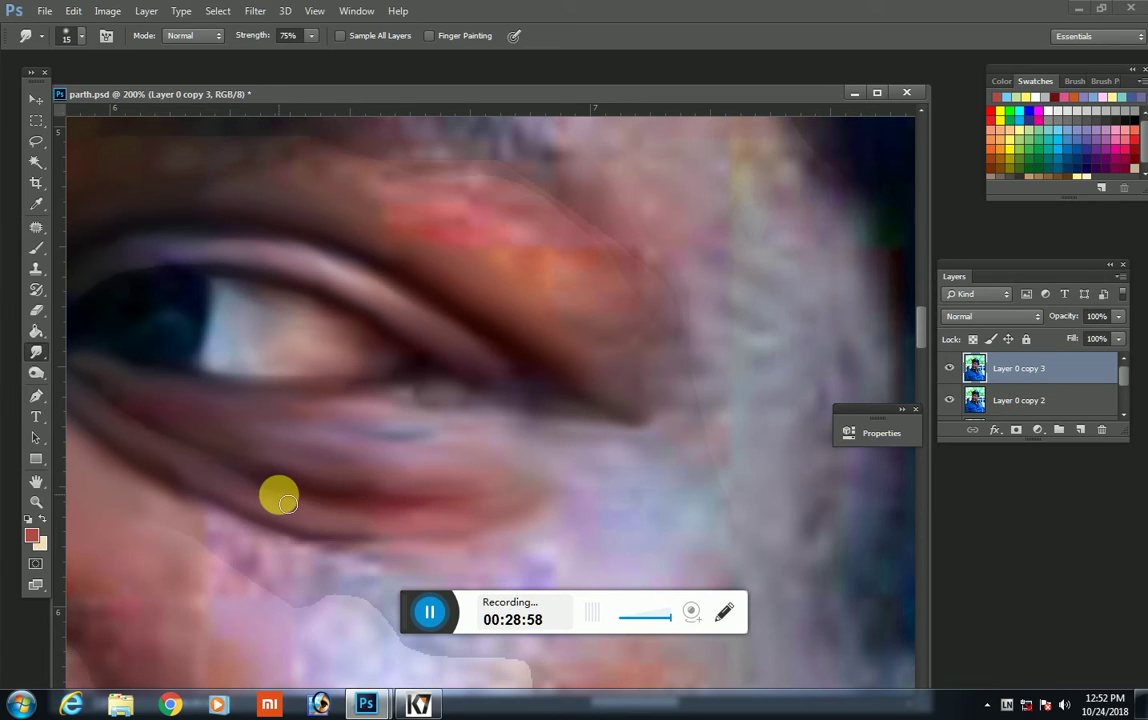
Step: With a larger brush, pull the eyelid edge into the skin beside the outer corner
key(bracketright)
key(bracketright)
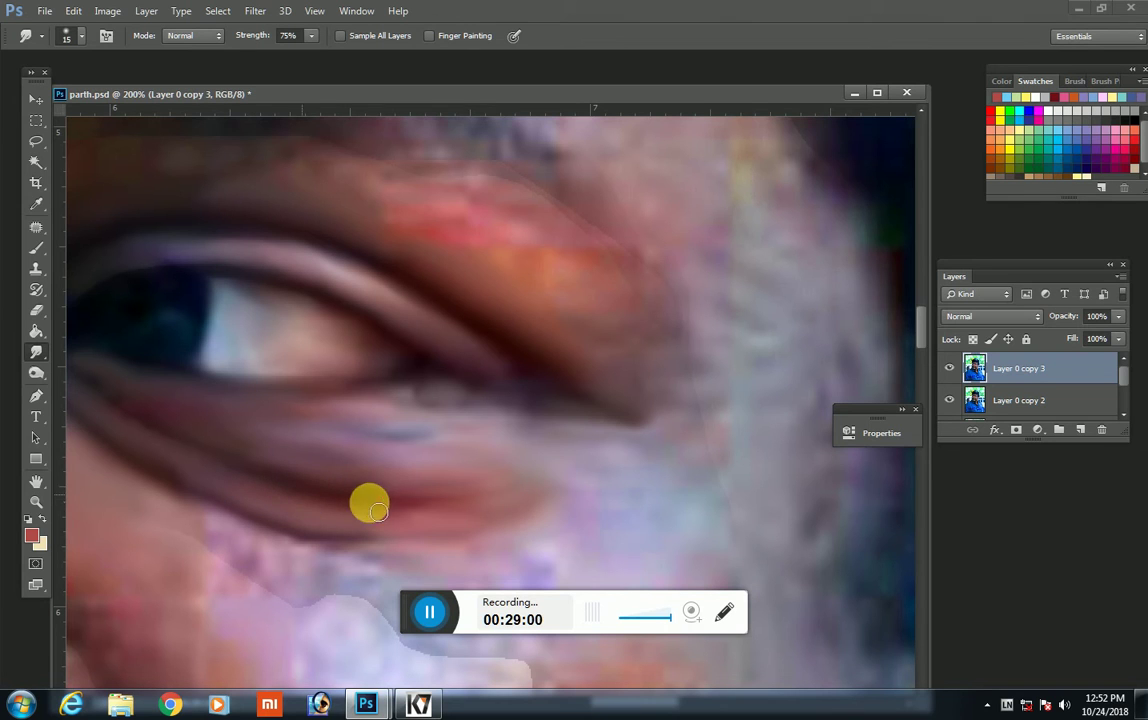
key(bracketright)
key(bracketright)
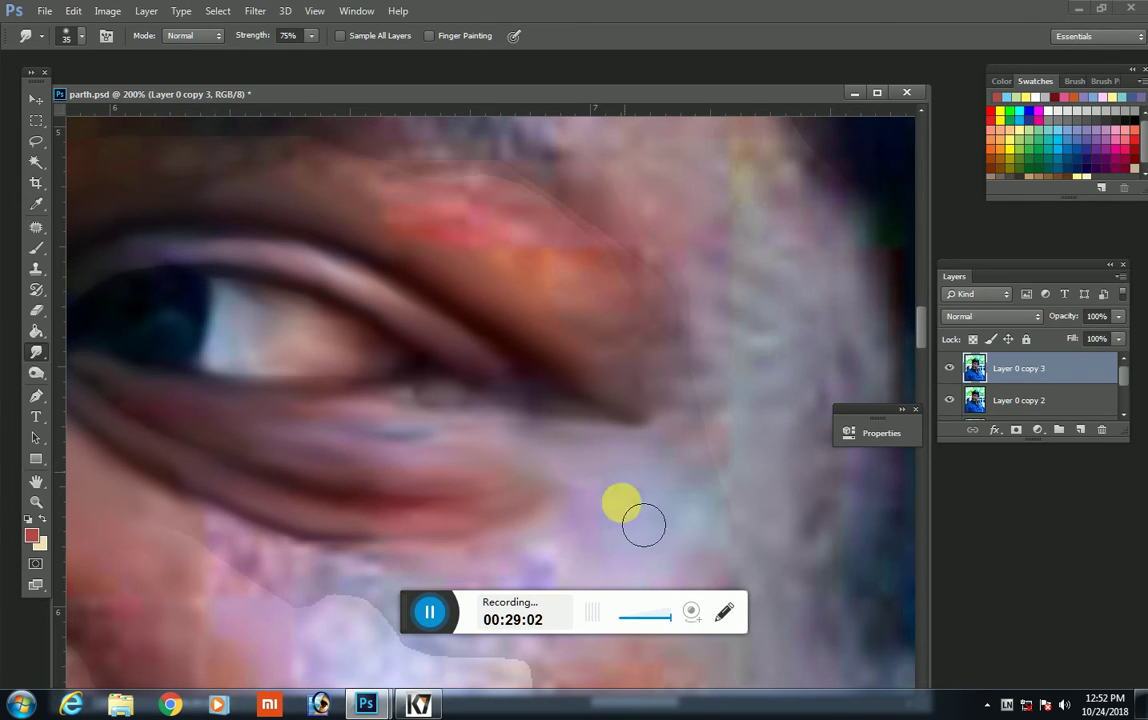
key(bracketright)
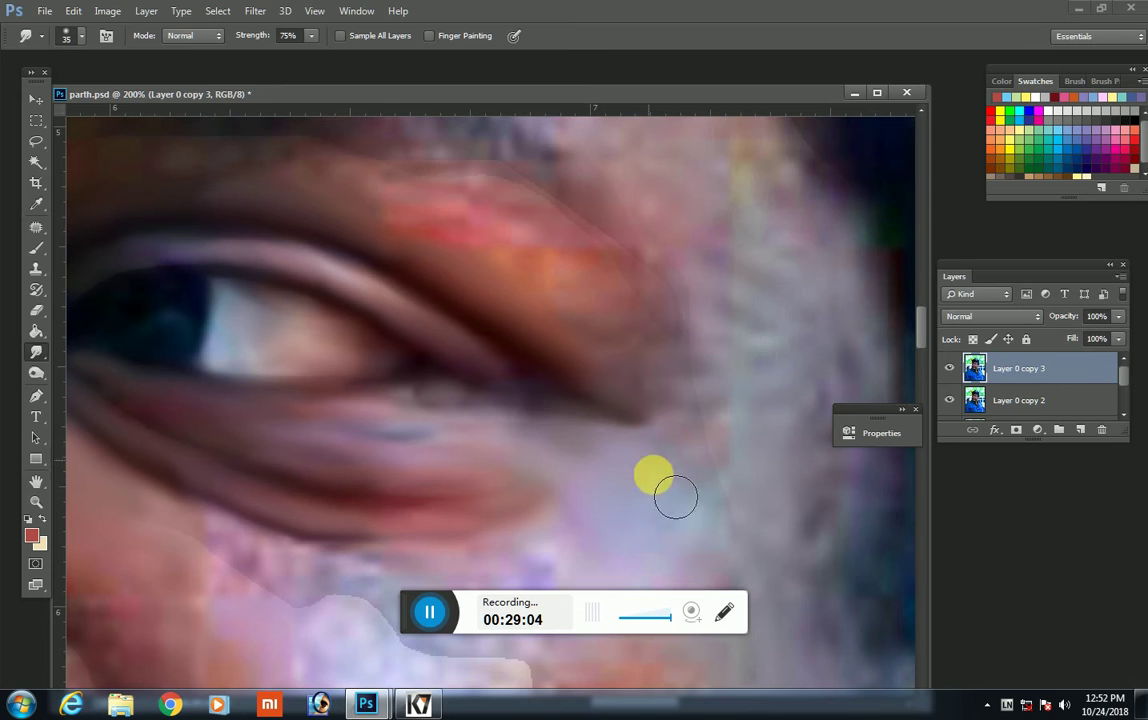
key(bracketright)
key(bracketright)
click(688, 378)
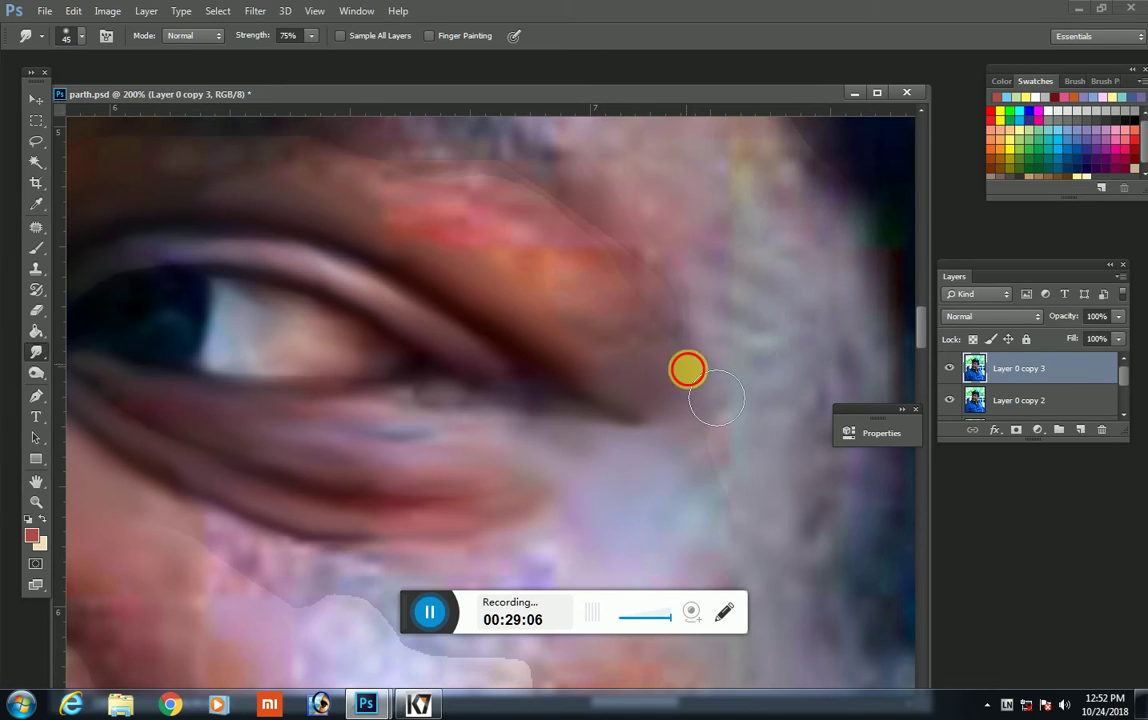
drag(667, 381, 630, 386)
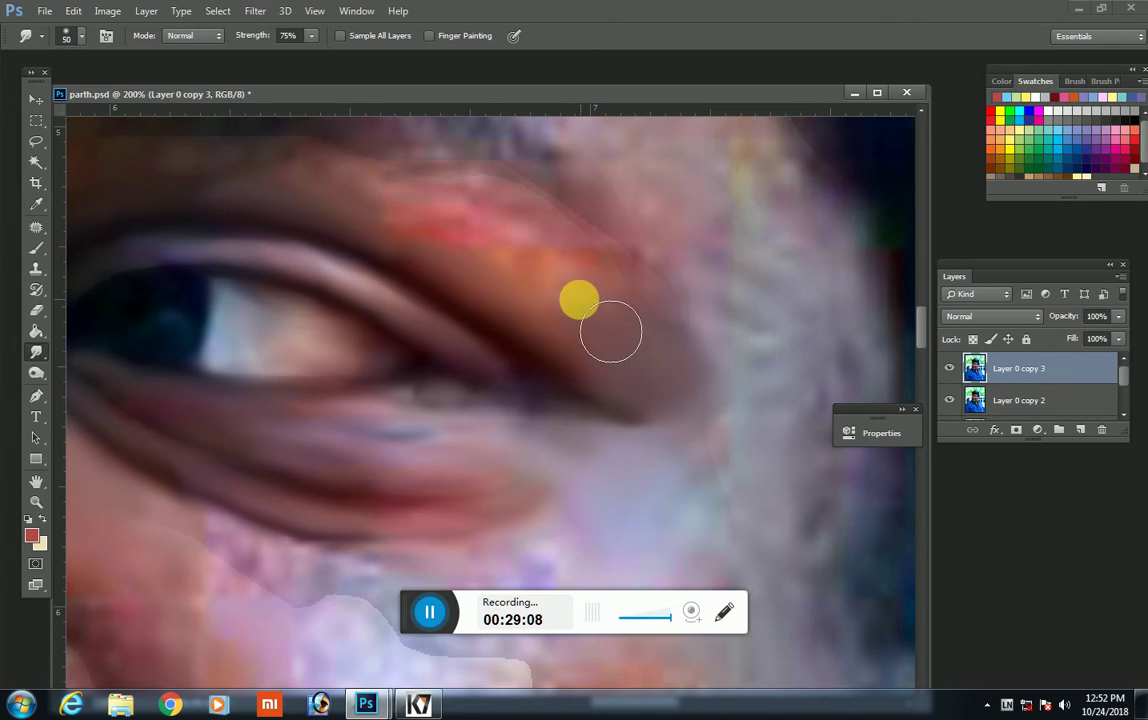
key(bracketleft)
key(bracketright)
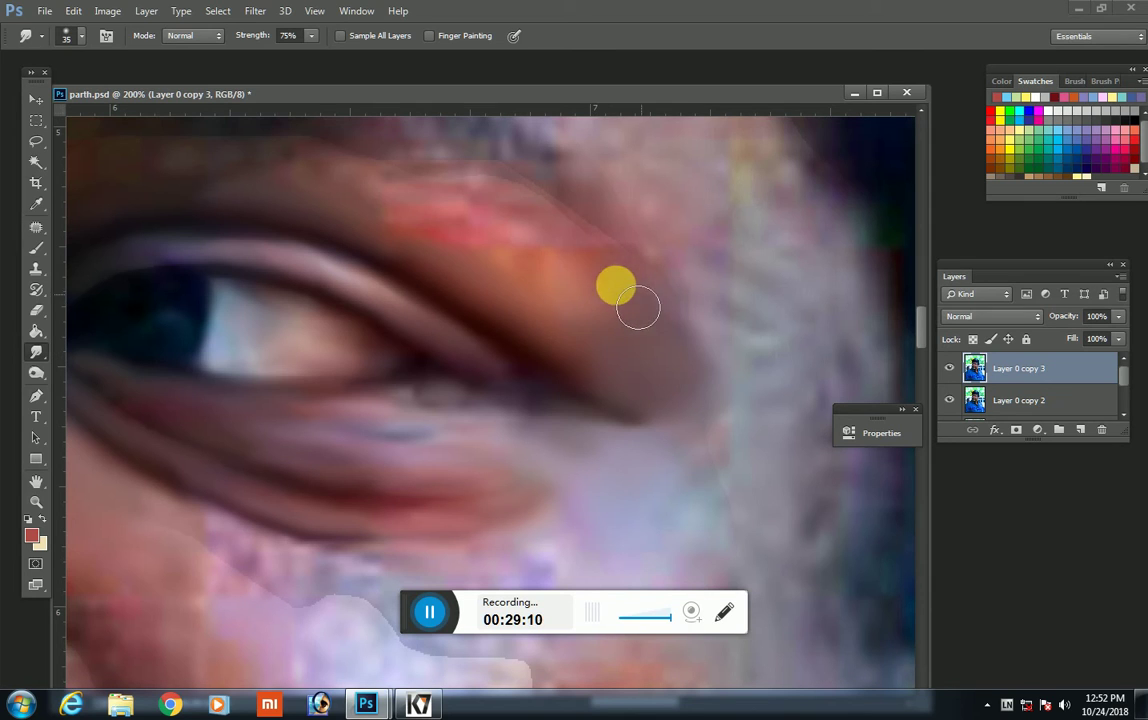
mouse_move(630, 386)
mouse_down()
mouse_move(525, 259)
mouse_move(505, 216)
mouse_move(423, 225)
mouse_move(441, 251)
mouse_move(392, 241)
mouse_move(516, 283)
mouse_up()
Step: Smudge the skin above the upper eyelid, the temple, and the eyebrow area
key(bracketright)
key(bracketleft)
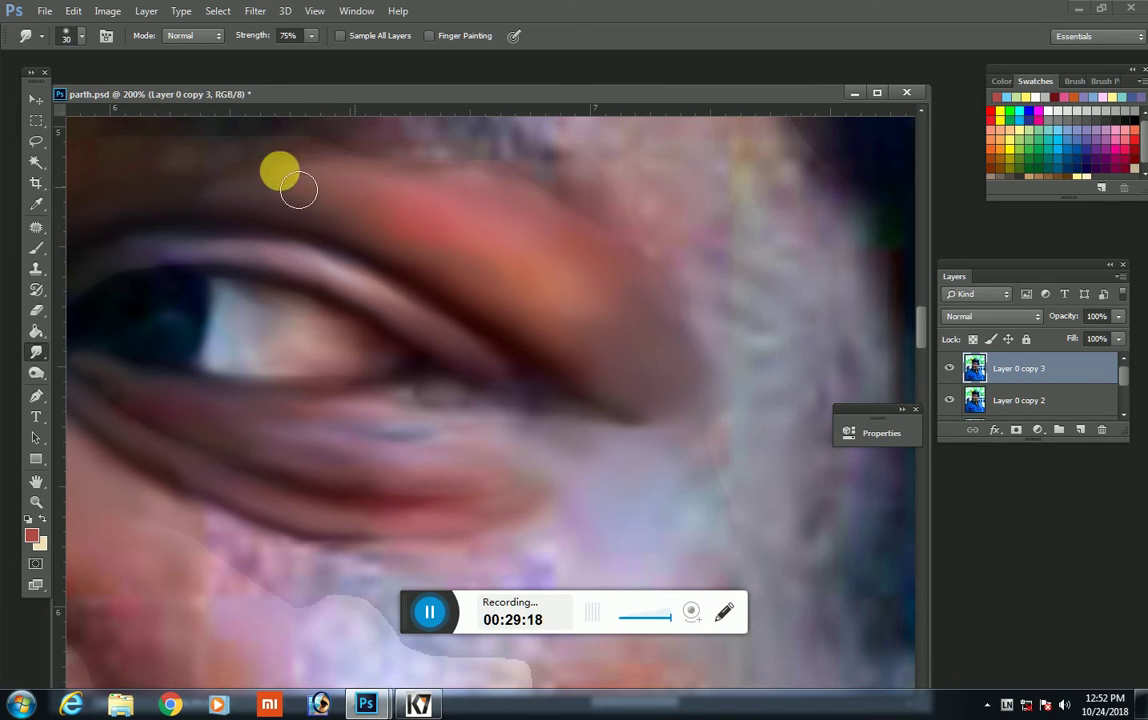
drag(297, 190, 264, 196)
key(bracketright)
key(bracketright)
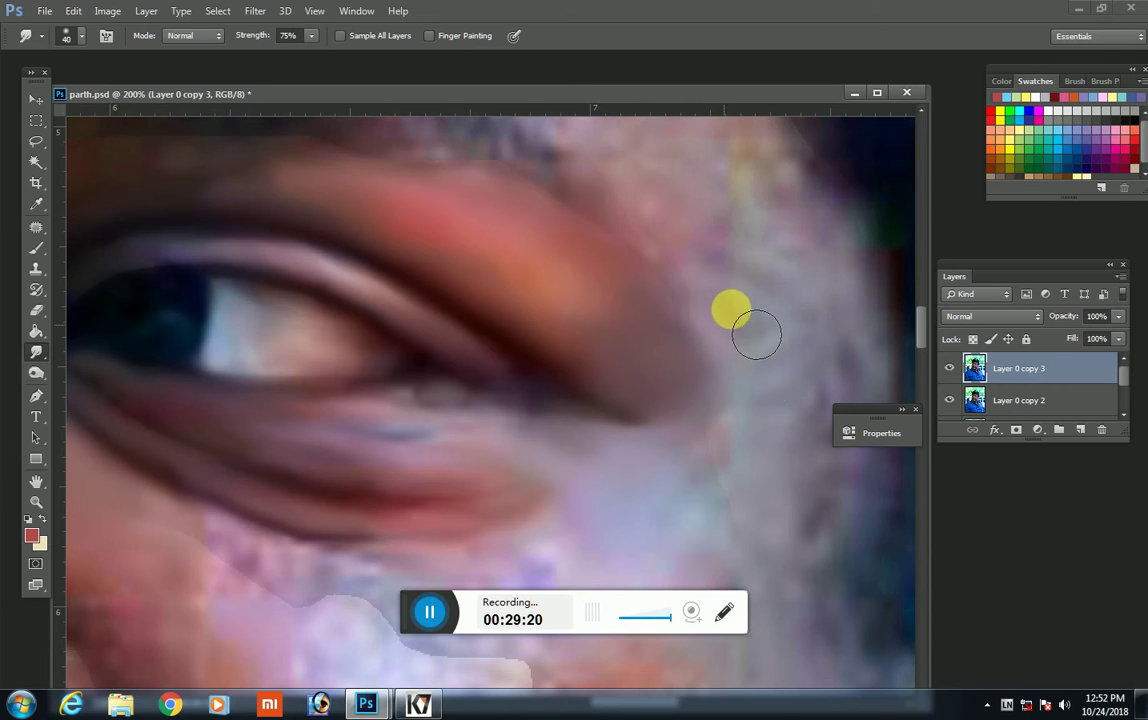
drag(771, 423, 731, 311)
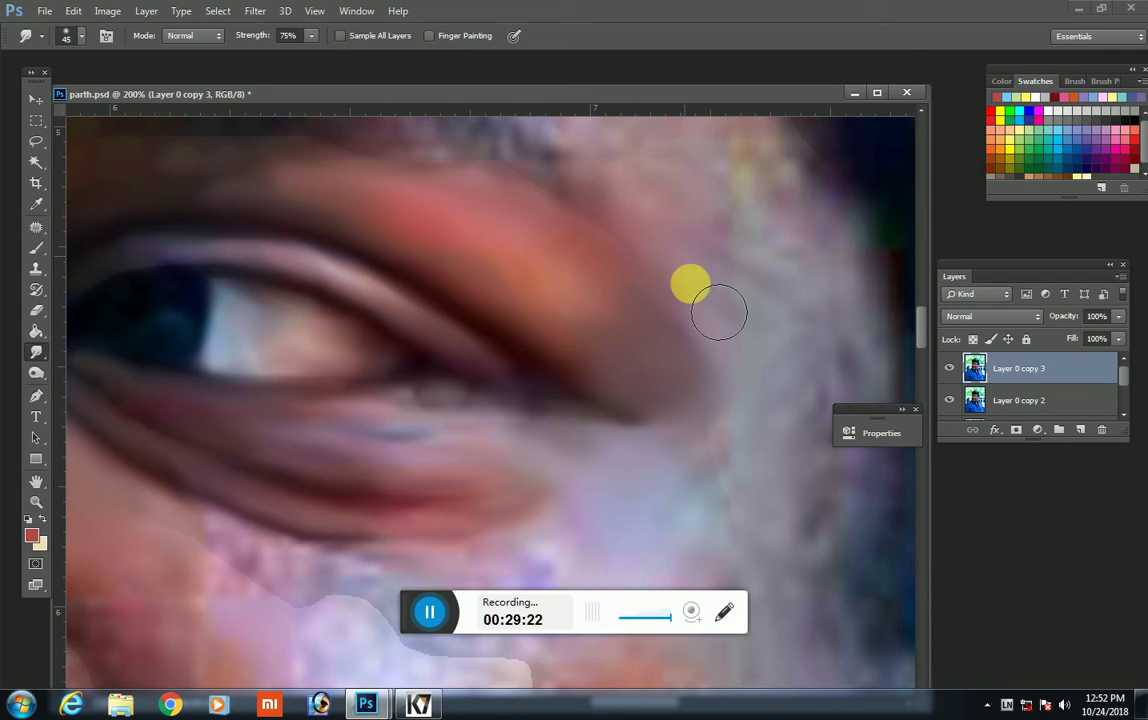
key(bracketright)
scroll(723, 256, up, 2)
scroll(700, 300, up, 1)
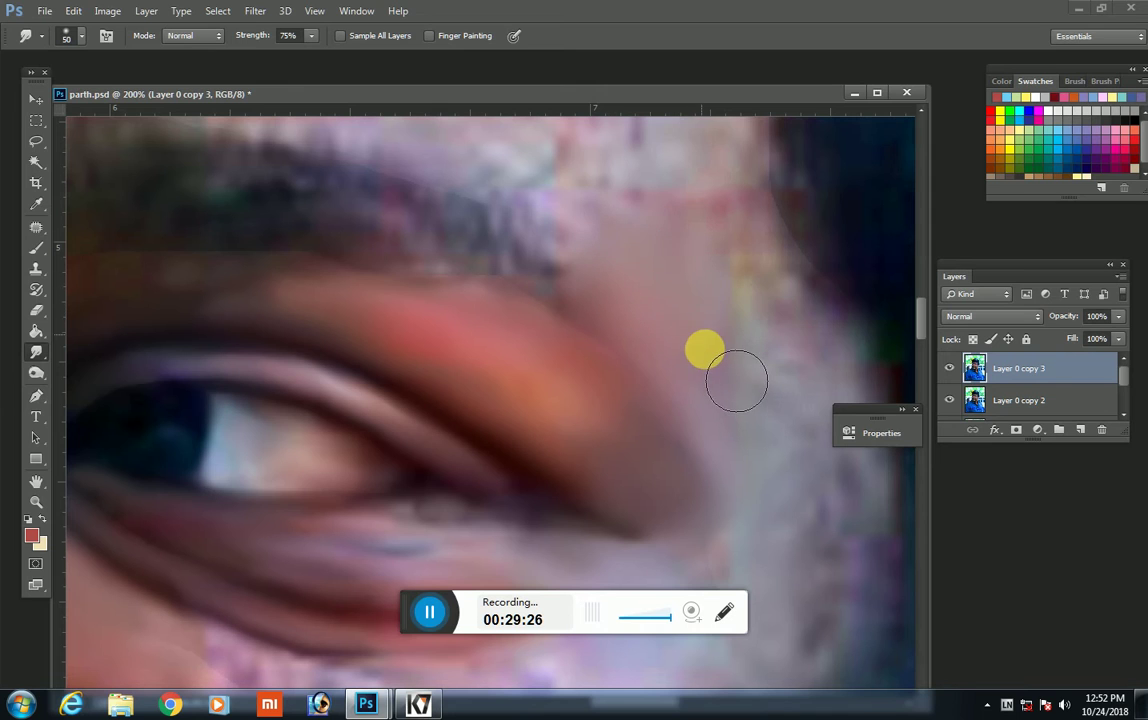
mouse_move(645, 229)
mouse_down()
mouse_move(579, 251)
mouse_move(579, 210)
mouse_move(646, 292)
mouse_move(633, 218)
mouse_move(694, 225)
mouse_move(735, 213)
mouse_move(761, 243)
mouse_up()
Step: Smear the cheek edge beside the eye downward into the skin
key(bracketright)
key(bracketleft)
drag(786, 314, 796, 360)
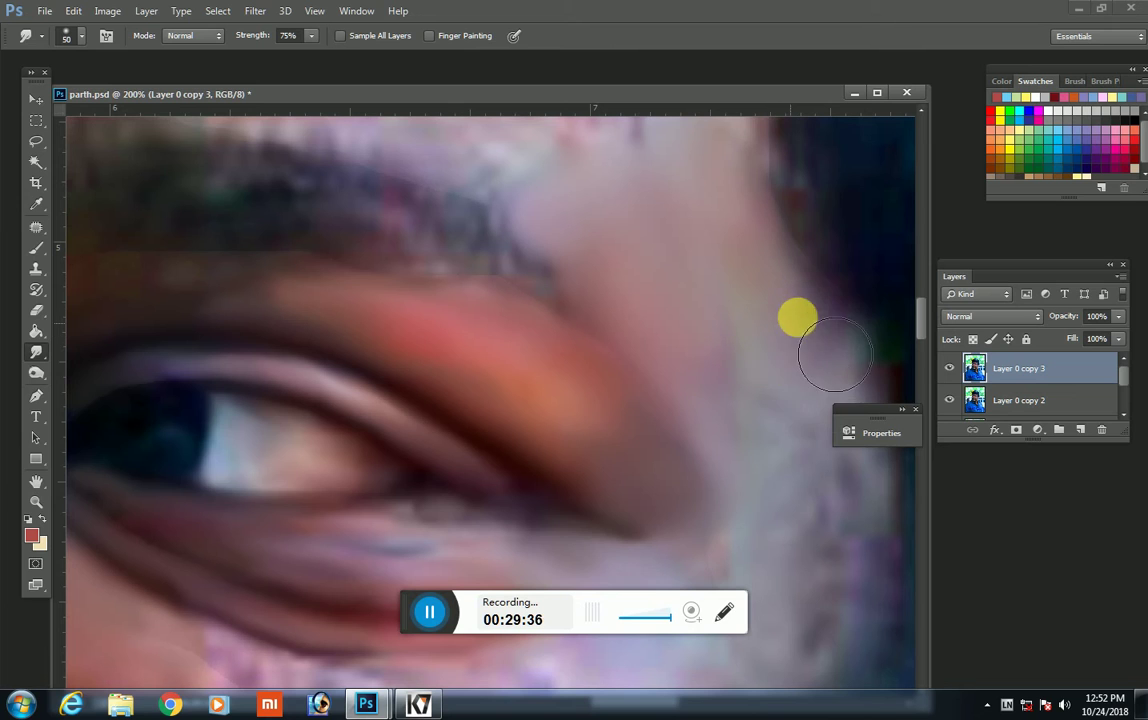
key(bracketright)
key(bracketright)
drag(829, 354, 790, 461)
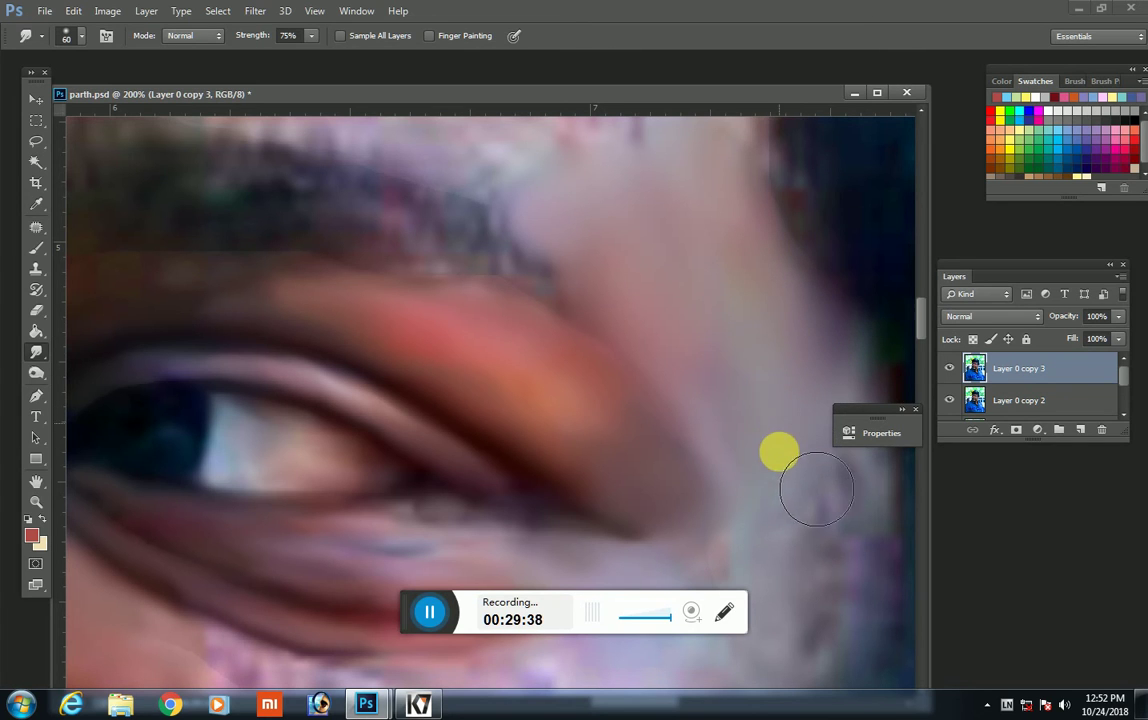
key(bracketleft)
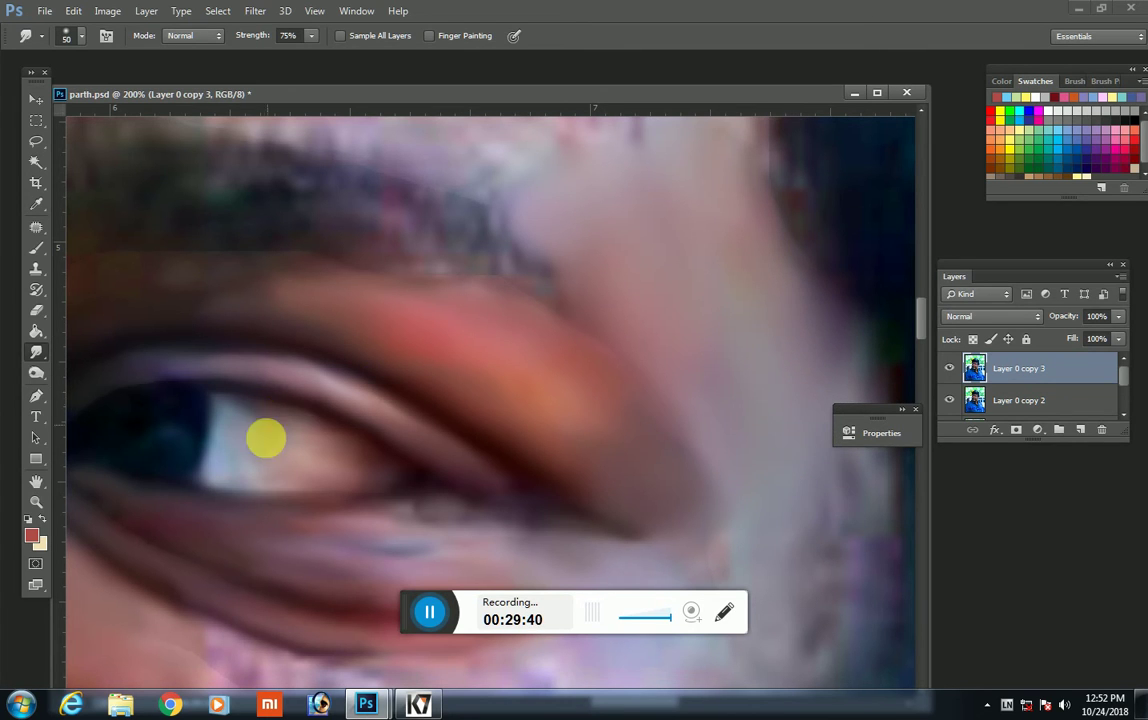
drag(266, 438, 519, 263)
Step: Smear the skin-tone edge under the eye and drag the bluish patch rightward
scroll(519, 263, down, 2)
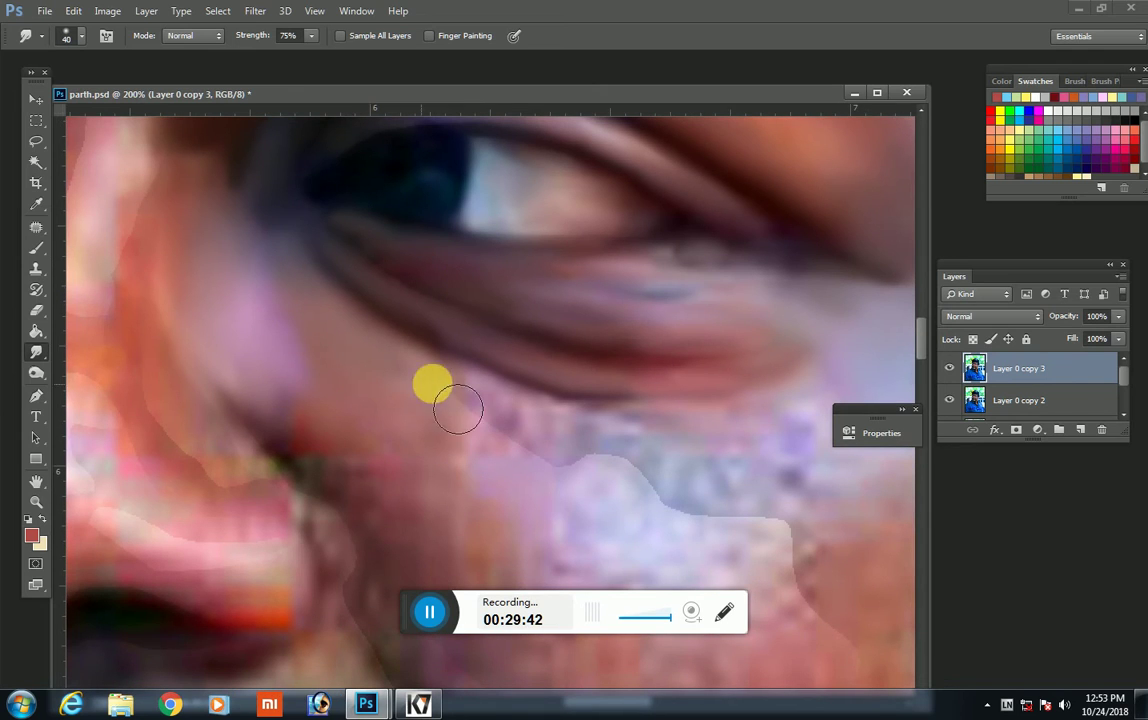
key(bracketleft)
key(bracketleft)
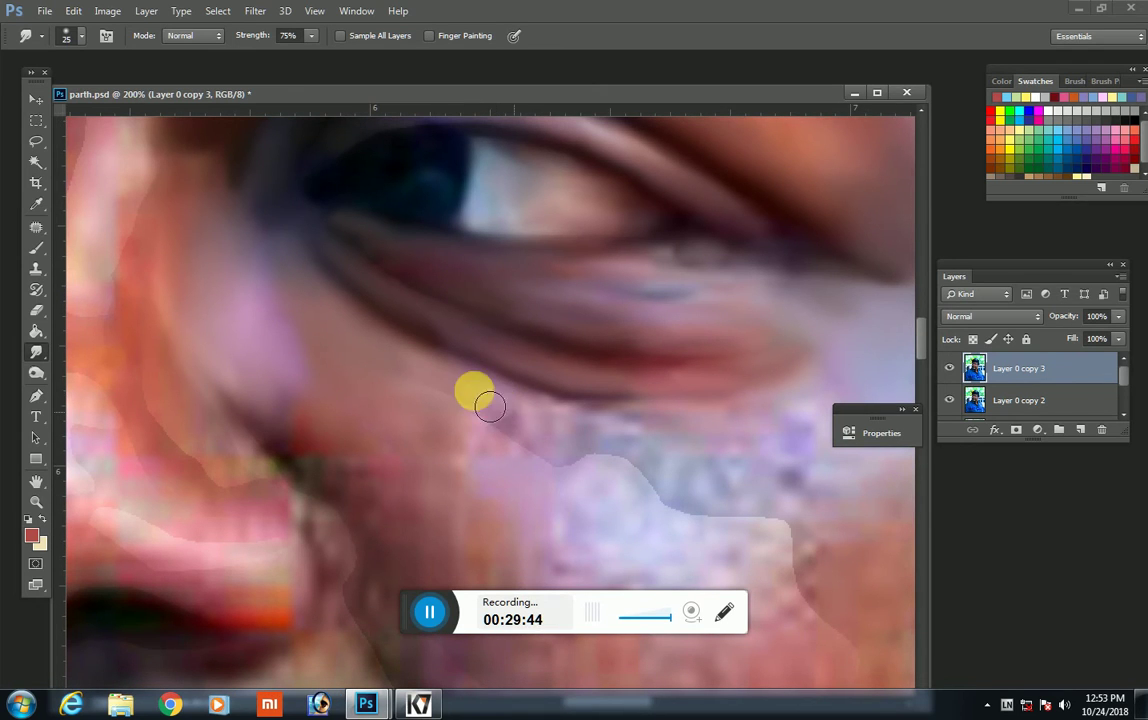
key(bracketright)
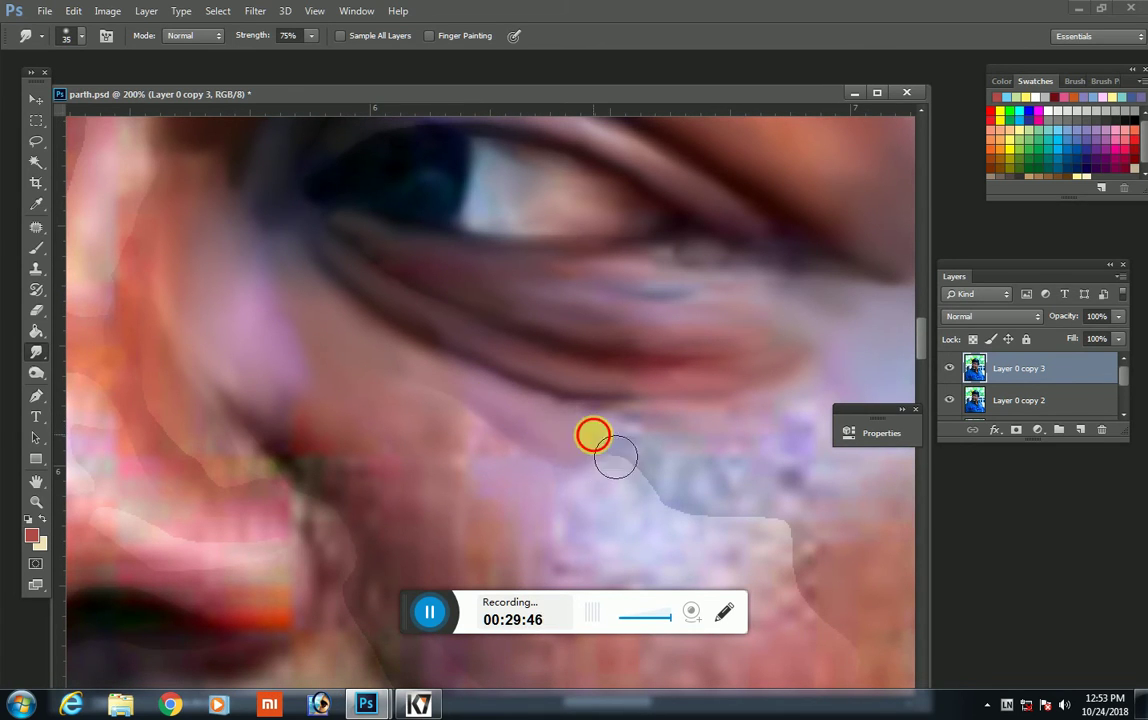
drag(615, 456, 638, 459)
key(bracketleft)
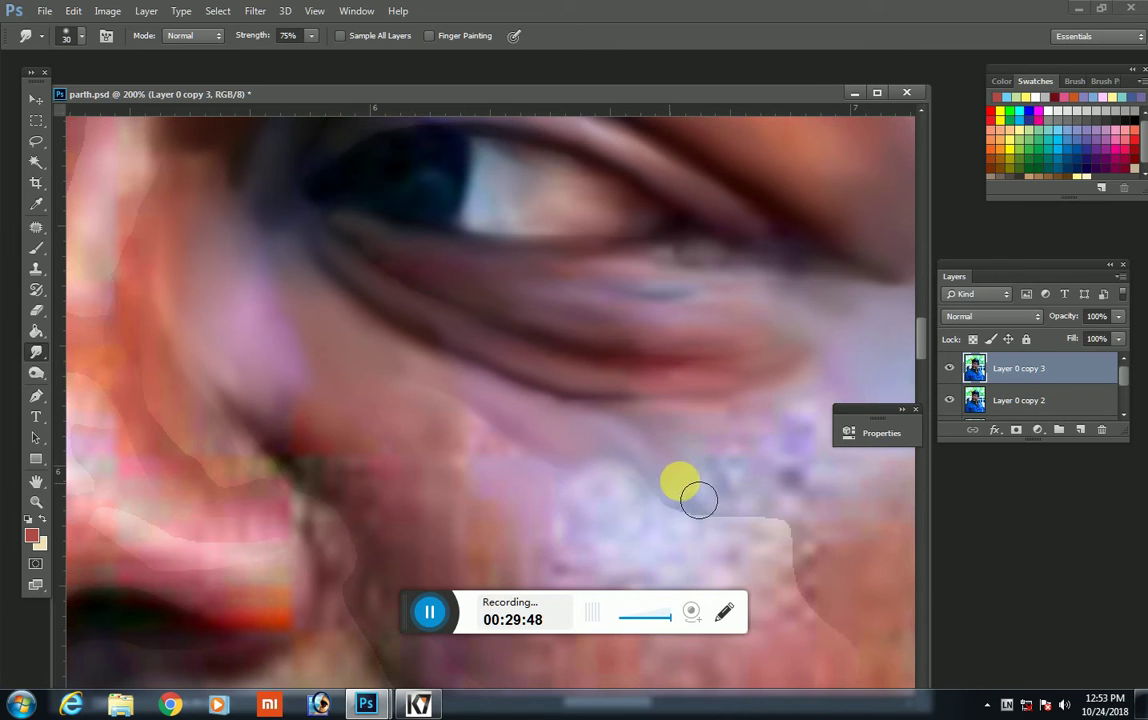
drag(734, 500, 787, 510)
Step: Smudge the skin under the eye and the pale patch on the cheek
key(bracketright)
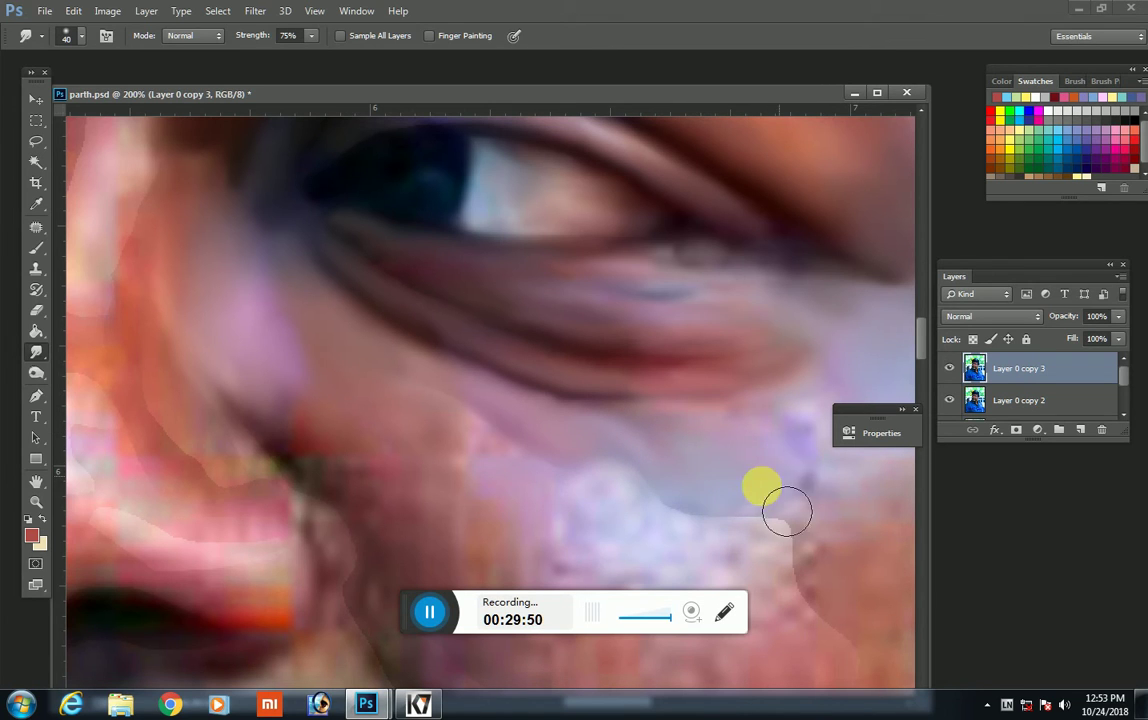
key(bracketleft)
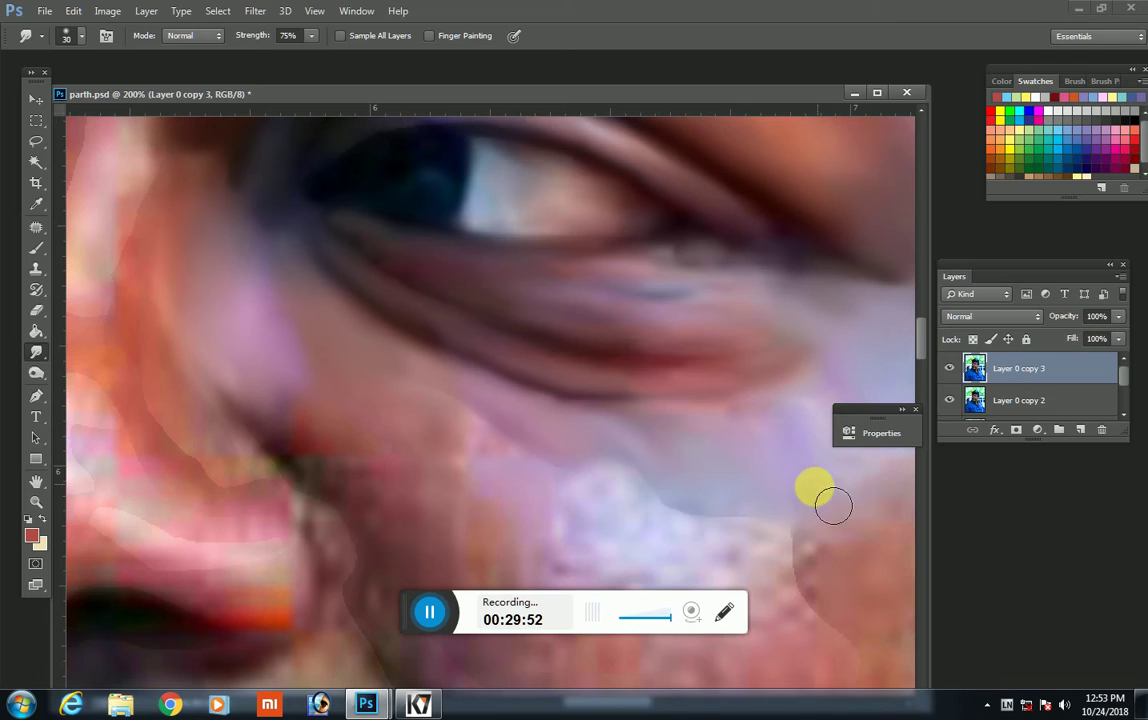
key(bracketleft)
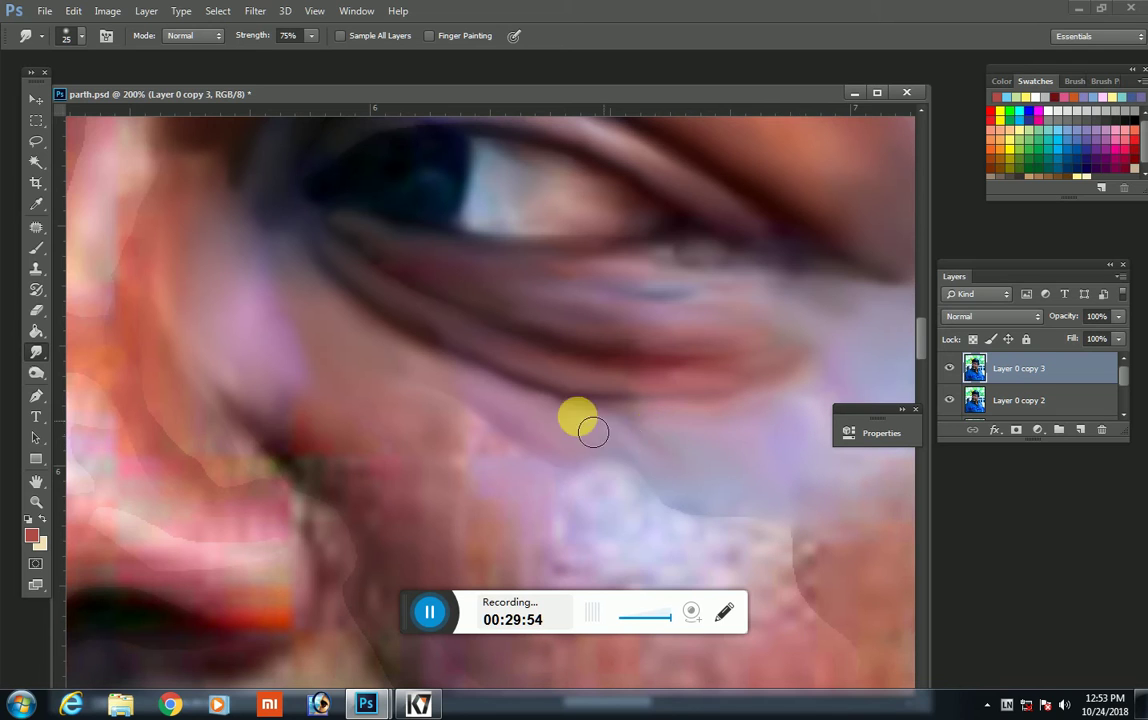
drag(589, 430, 520, 413)
key(bracketright)
key(bracketright)
key(bracketright)
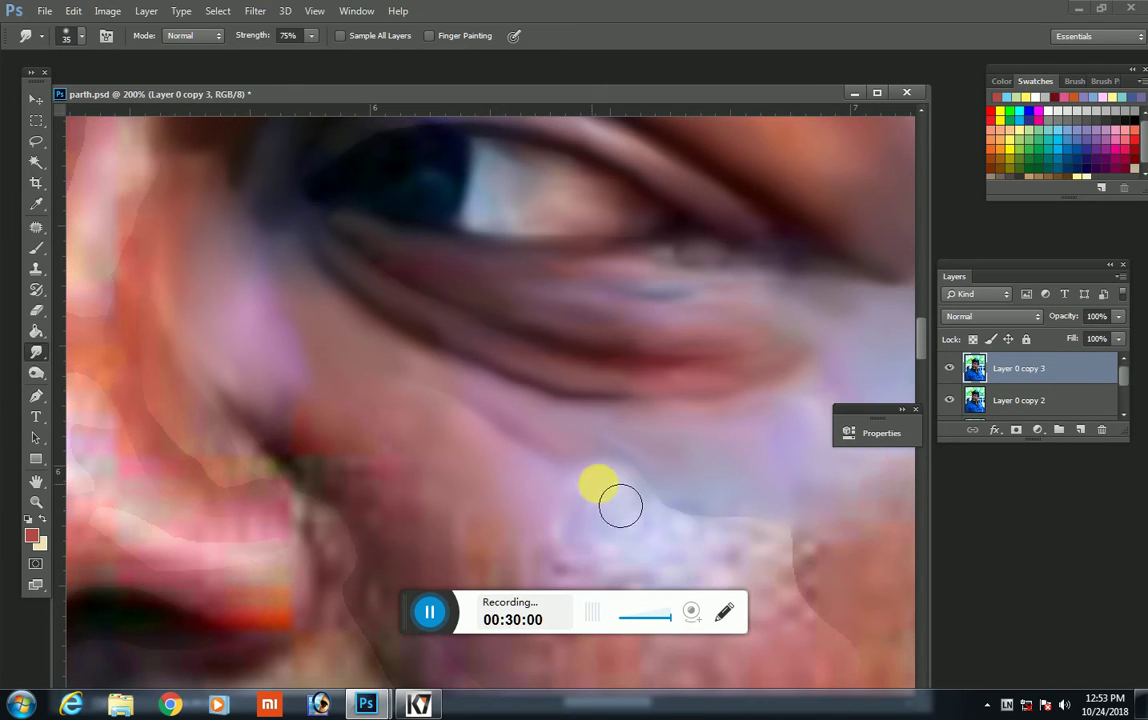
mouse_move(602, 532)
mouse_down()
mouse_move(659, 538)
mouse_move(620, 566)
mouse_move(475, 546)
mouse_up()
key(bracketright)
key(bracketleft)
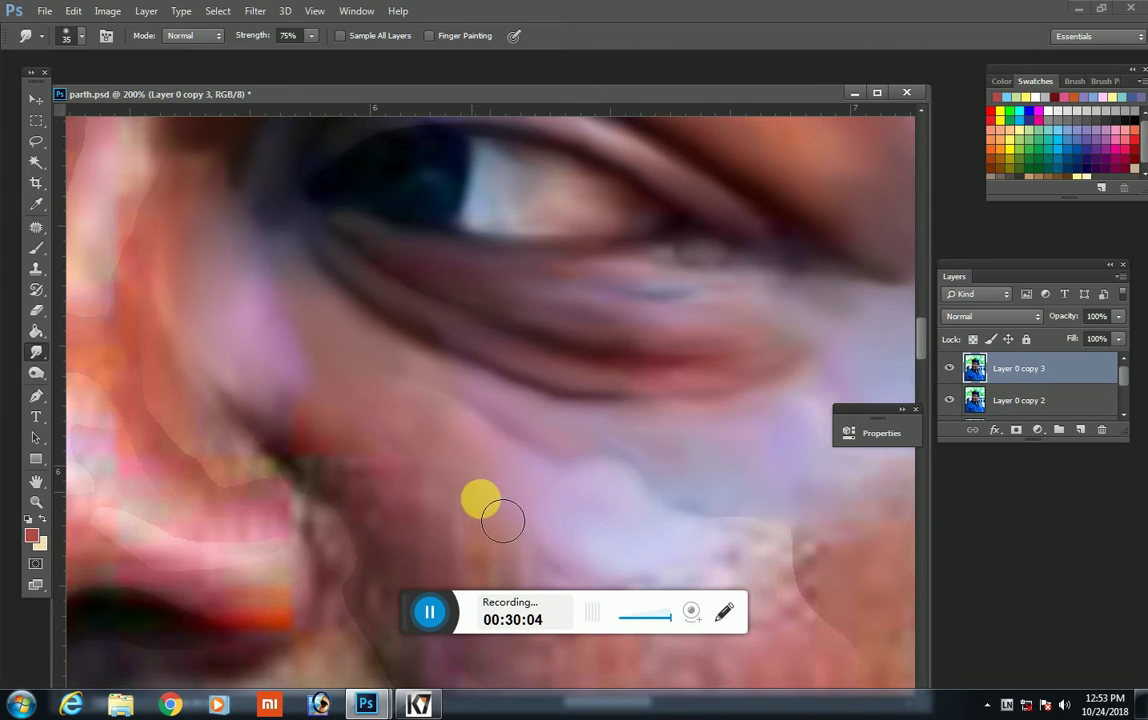
key(bracketleft)
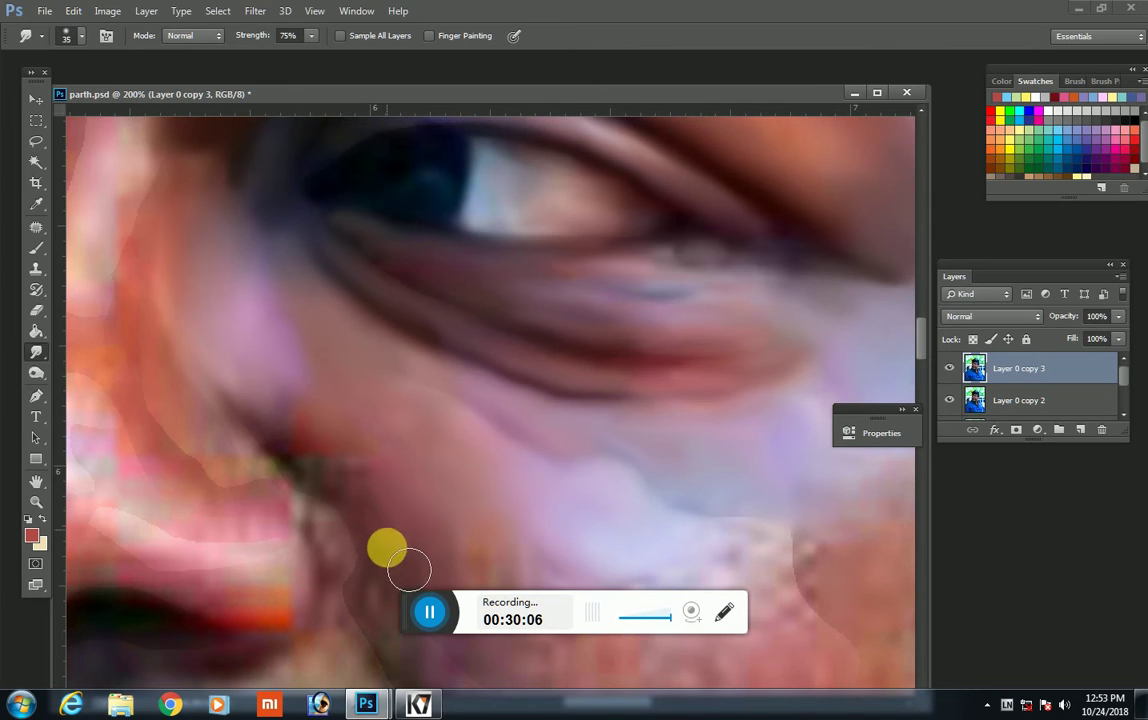
Step: Smudge the mouth corner and smear lip colours down along the cheek edge
scroll(392, 482, down, 2)
key(bracketleft)
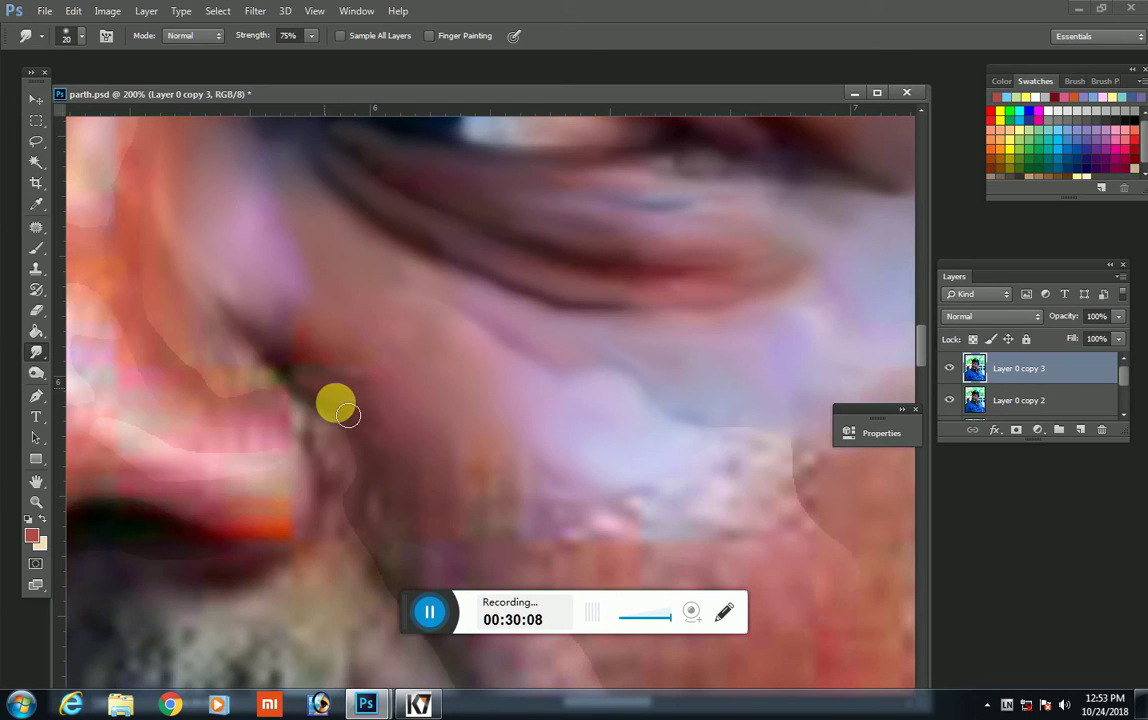
drag(373, 419, 325, 400)
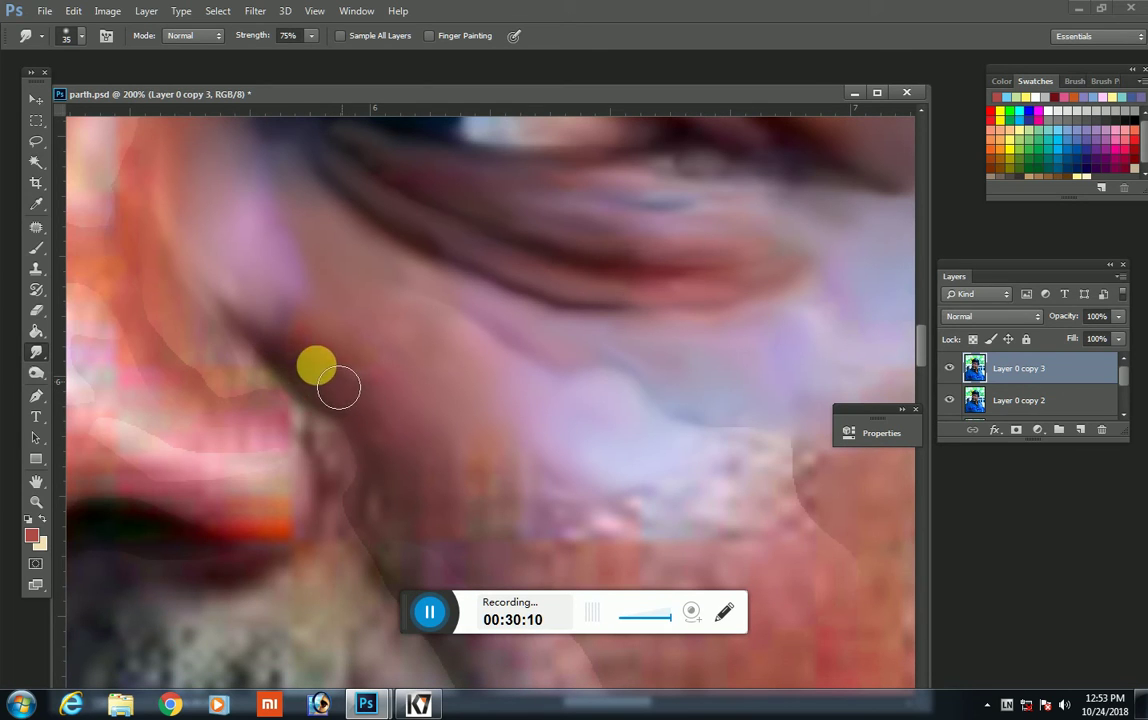
key(bracketright)
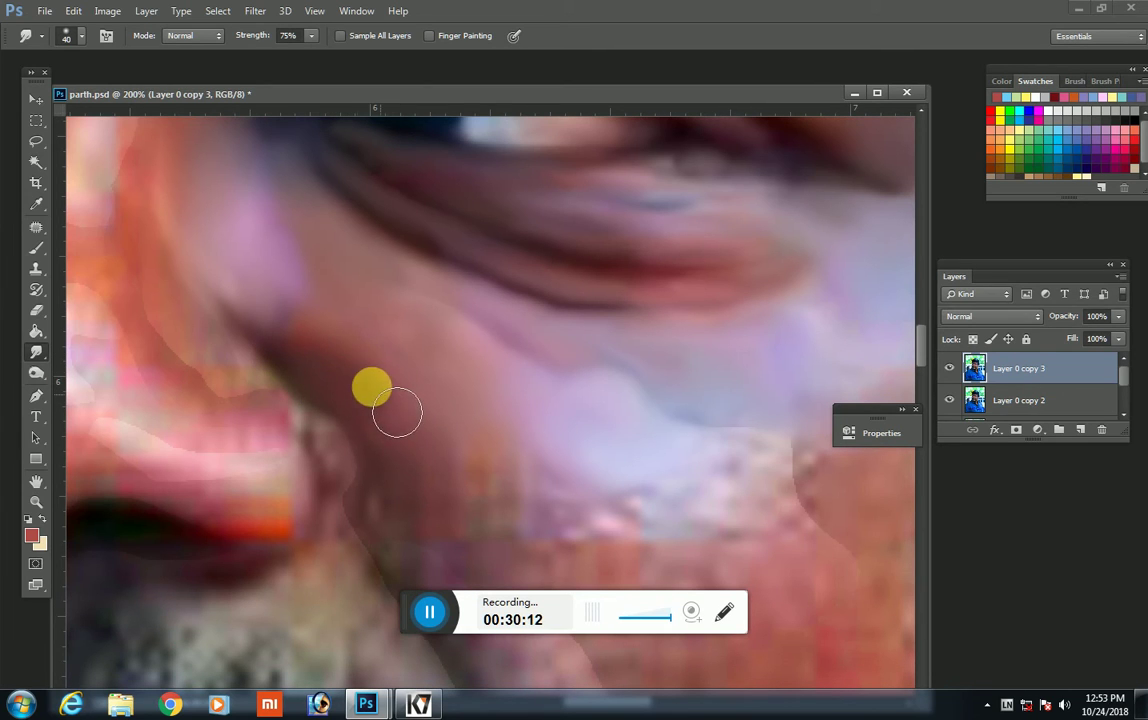
key(bracketleft)
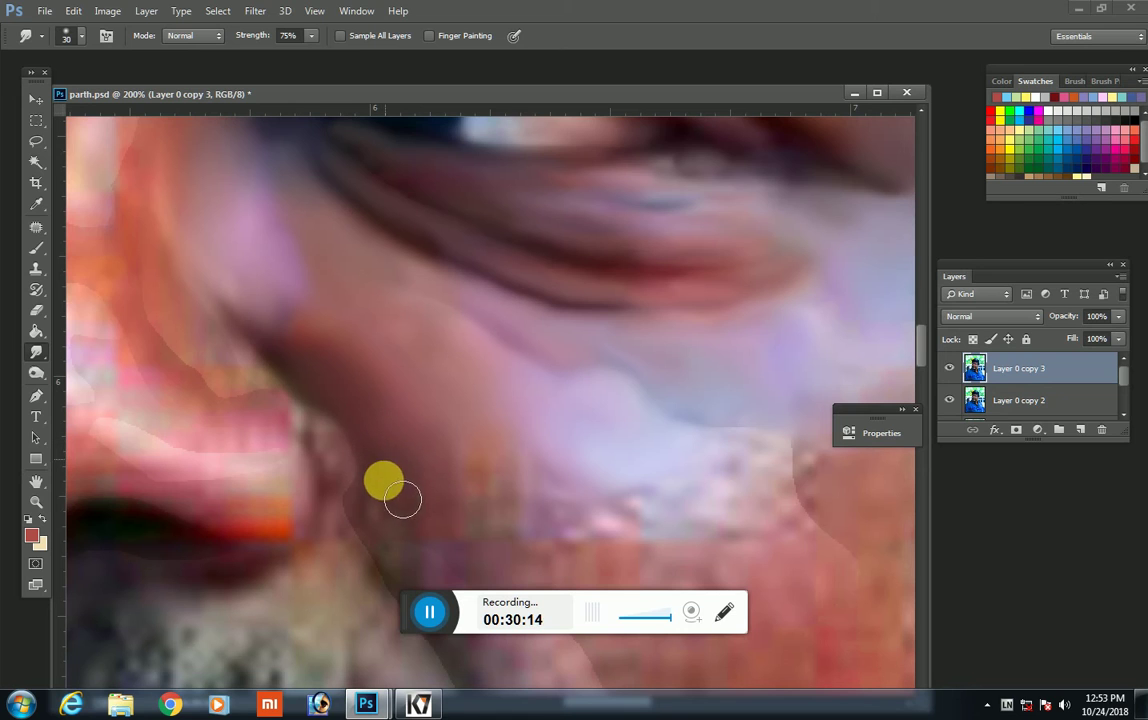
key(bracketleft)
key(bracketleft)
key(bracketleft)
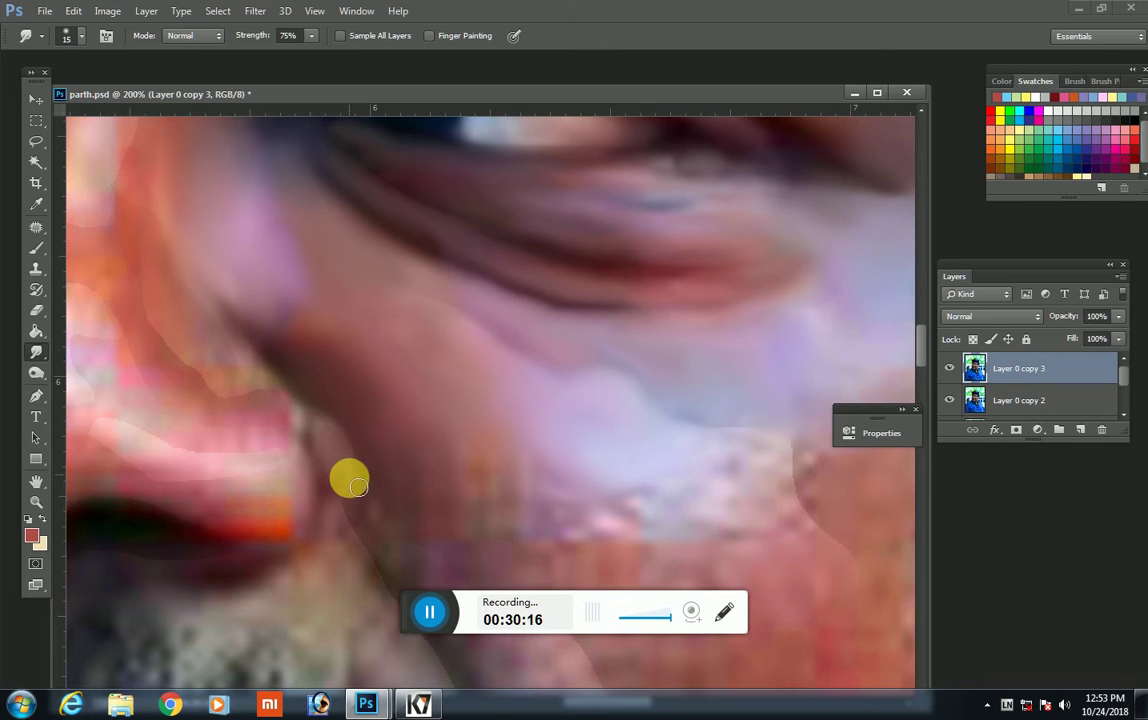
key(bracketright)
drag(311, 482, 292, 527)
Step: Blend the lip and teeth edge, then fine-tune the smudge brush size
key(bracketright)
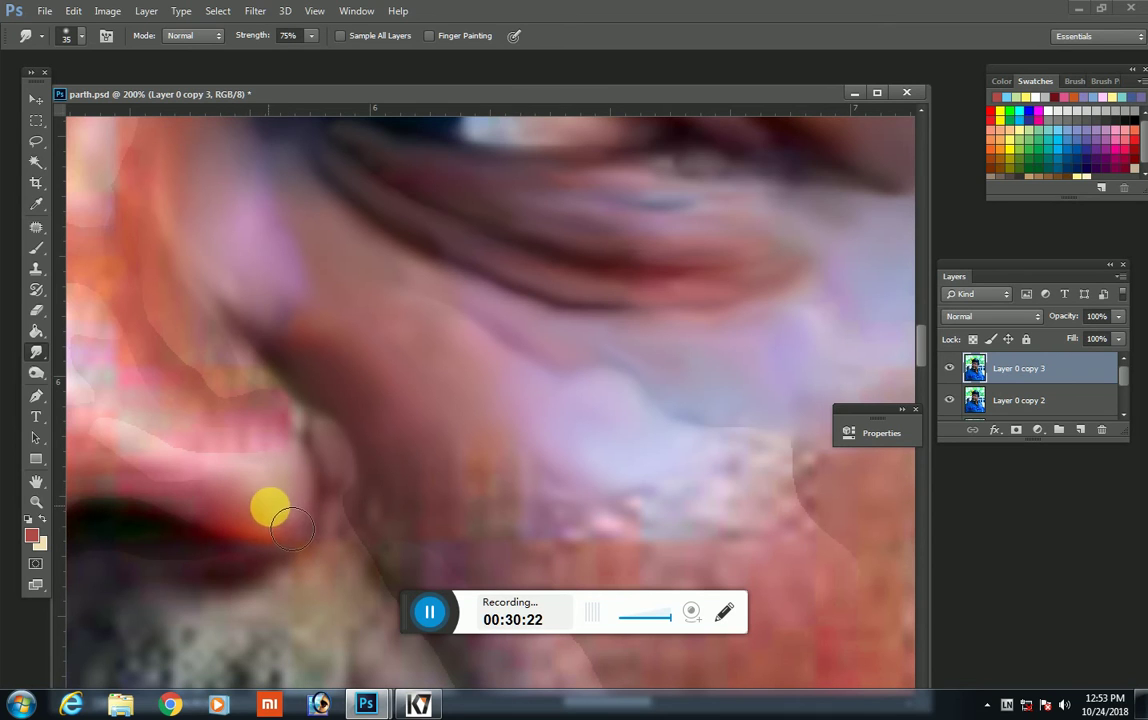
key(bracketleft)
mouse_move(305, 512)
mouse_down()
mouse_move(310, 535)
mouse_move(223, 520)
mouse_move(284, 480)
mouse_move(273, 460)
mouse_move(290, 468)
mouse_move(253, 457)
mouse_move(277, 438)
mouse_move(371, 461)
mouse_move(512, 402)
mouse_move(472, 384)
mouse_move(490, 369)
mouse_move(505, 384)
mouse_move(440, 400)
mouse_move(412, 392)
mouse_move(415, 377)
mouse_move(399, 381)
mouse_move(341, 272)
mouse_move(449, 358)
mouse_move(448, 336)
mouse_move(410, 302)
mouse_move(515, 333)
mouse_move(525, 366)
mouse_move(477, 374)
mouse_move(361, 254)
mouse_move(369, 369)
mouse_move(355, 362)
mouse_move(366, 402)
mouse_move(428, 419)
mouse_move(398, 445)
mouse_move(330, 440)
mouse_move(355, 442)
mouse_move(341, 469)
mouse_move(356, 523)
mouse_move(349, 507)
mouse_move(382, 513)
mouse_up()
key(bracketleft)
key(bracketleft)
key(bracketright)
key(bracketright)
key(bracketright)
key(bracketleft)
key(bracketright)
key(bracketleft)
key(bracketright)
key(bracketleft)
key(bracketleft)
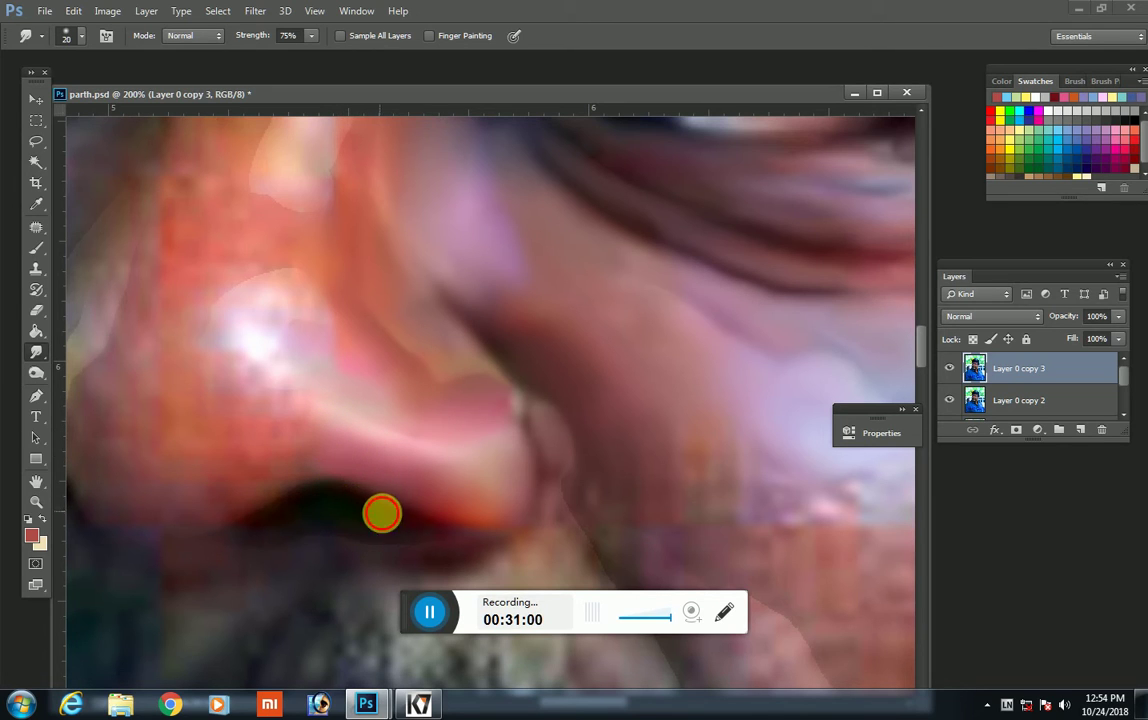
Step: Smudge the skin beside the nostril up onto the nose, smearing pink tones along it
scroll(336, 479, down, 1)
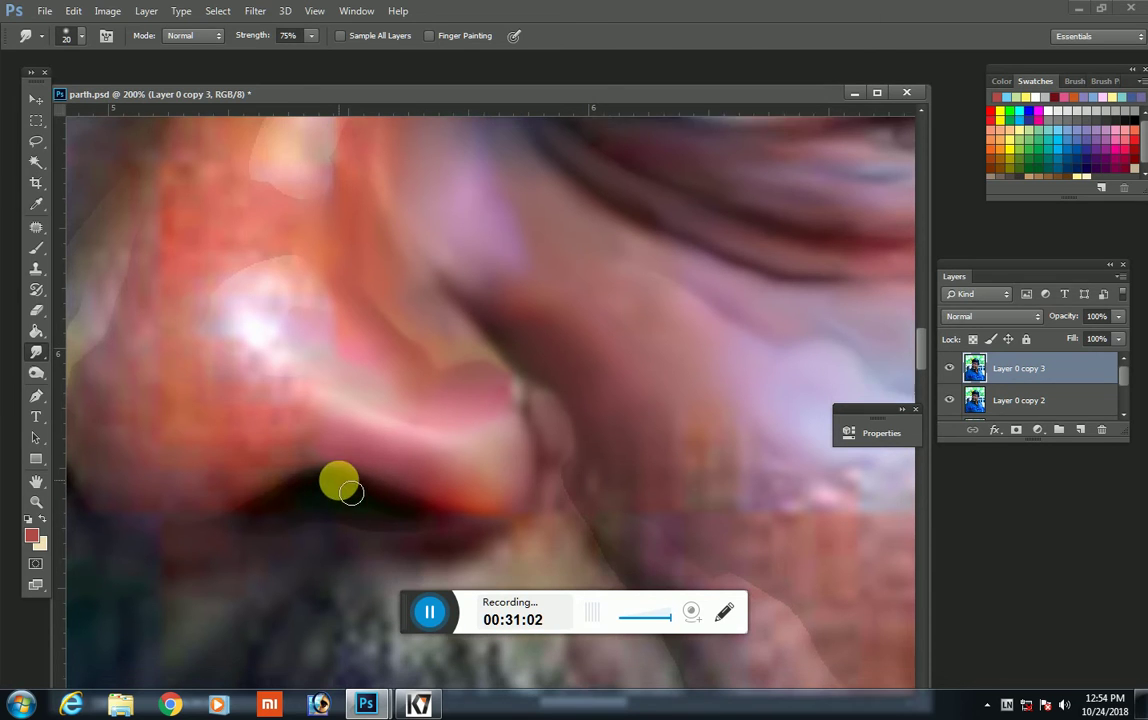
key(bracketright)
key(bracketright)
key(bracketright)
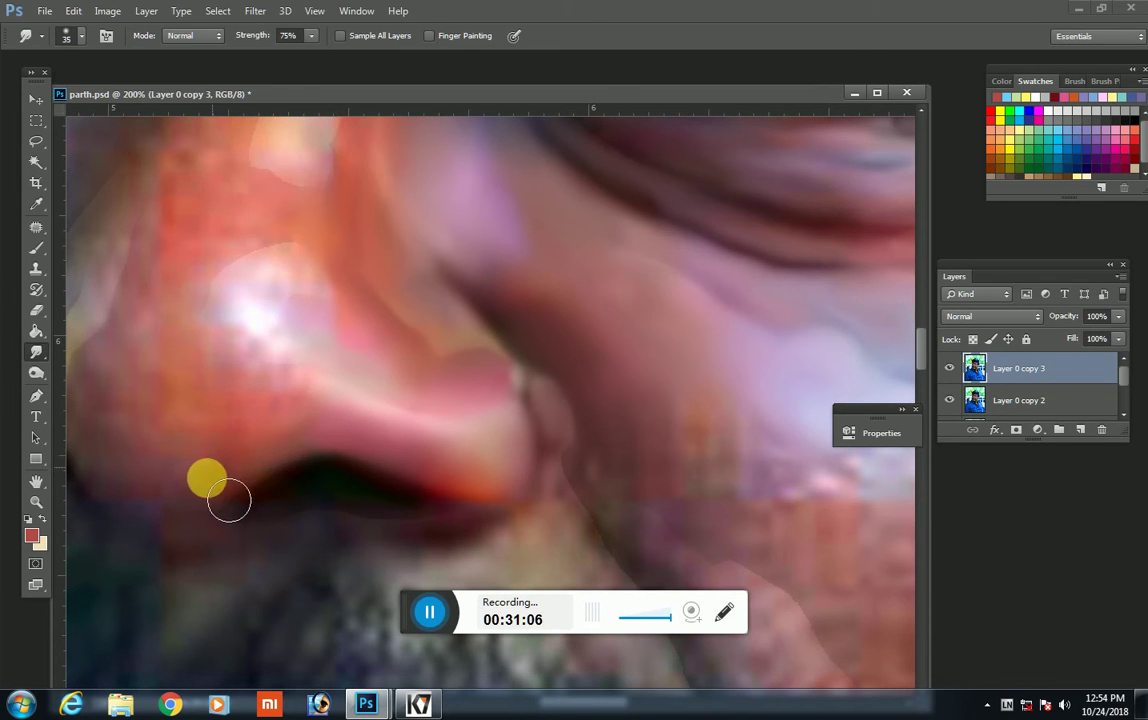
drag(215, 508, 194, 505)
key(bracketright)
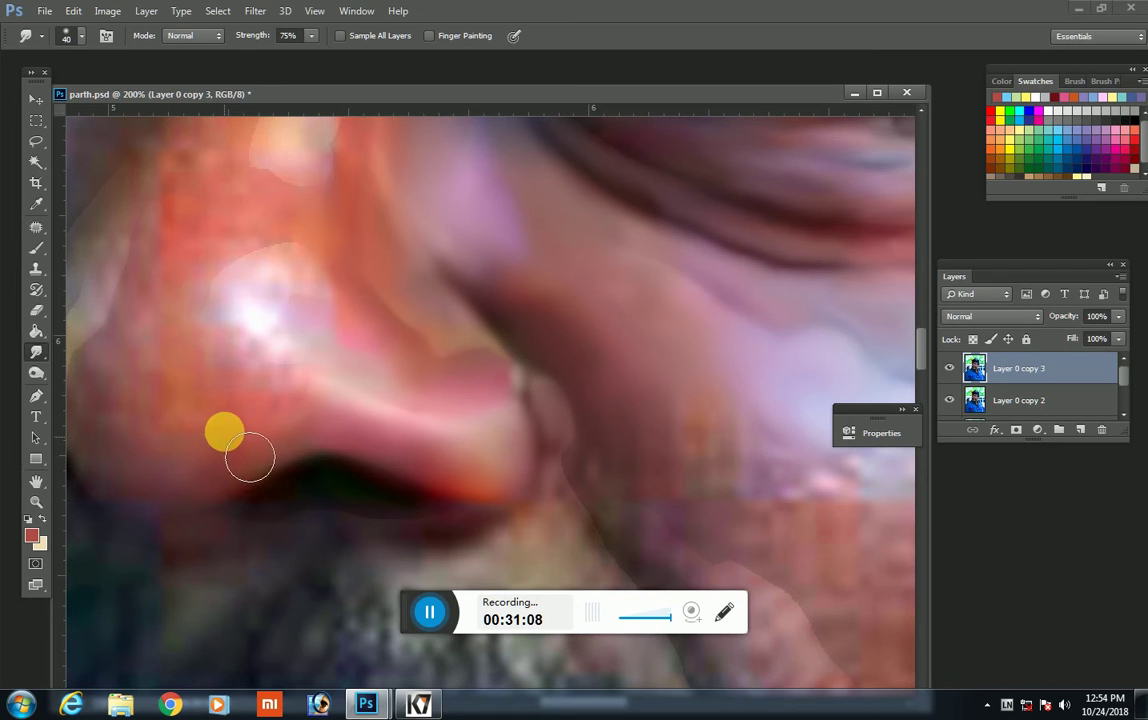
mouse_move(248, 453)
mouse_down()
mouse_move(248, 418)
mouse_move(213, 456)
mouse_up()
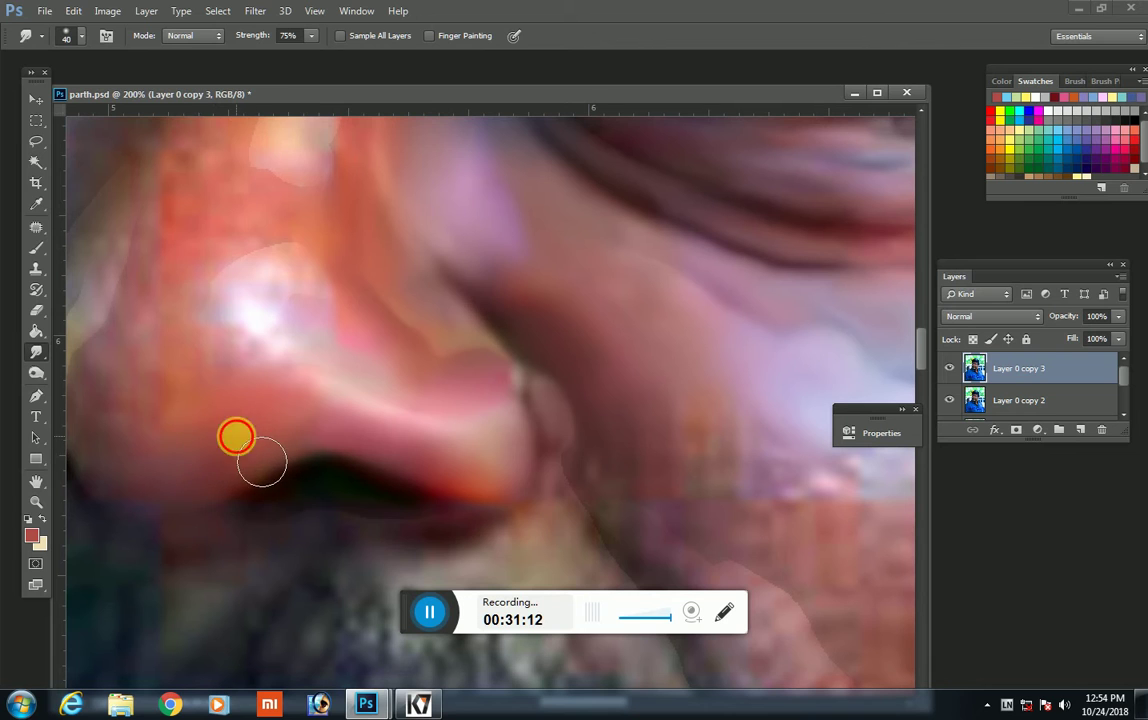
key(bracketleft)
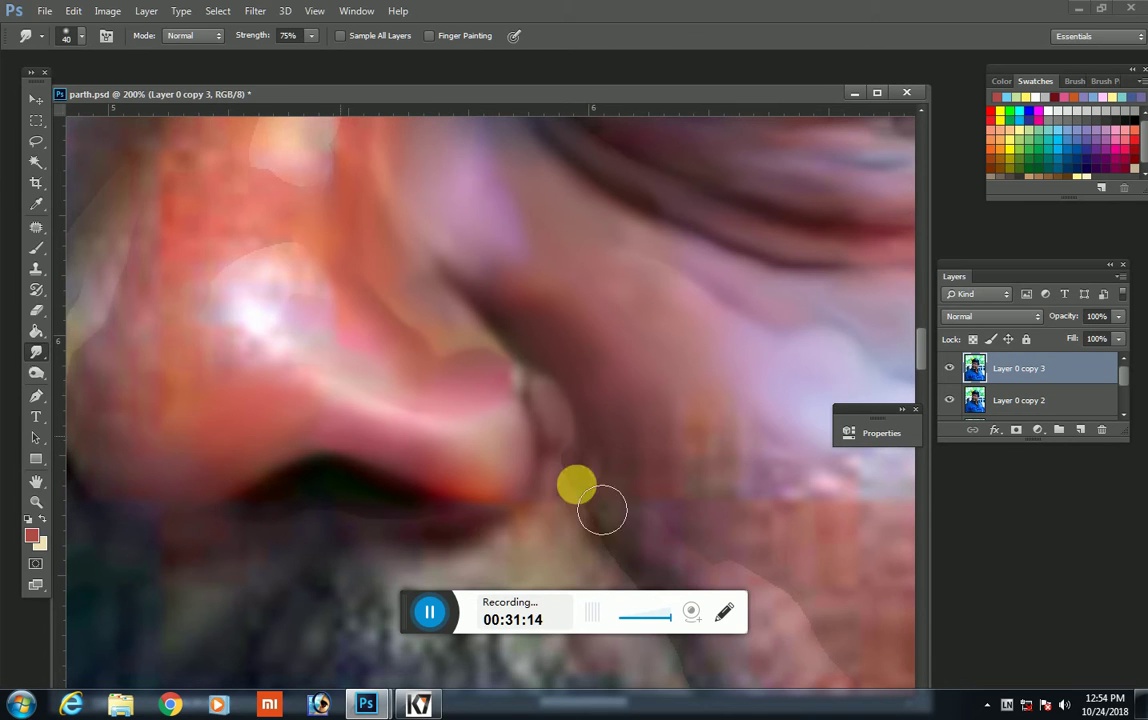
key(bracketright)
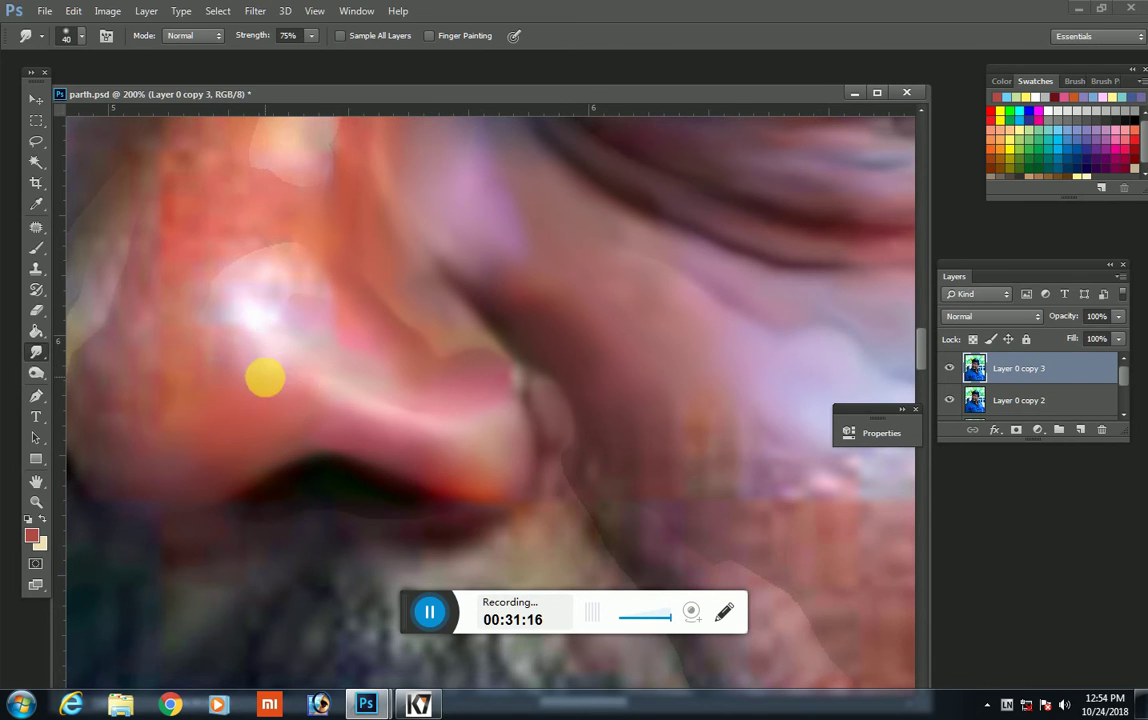
key(bracketleft)
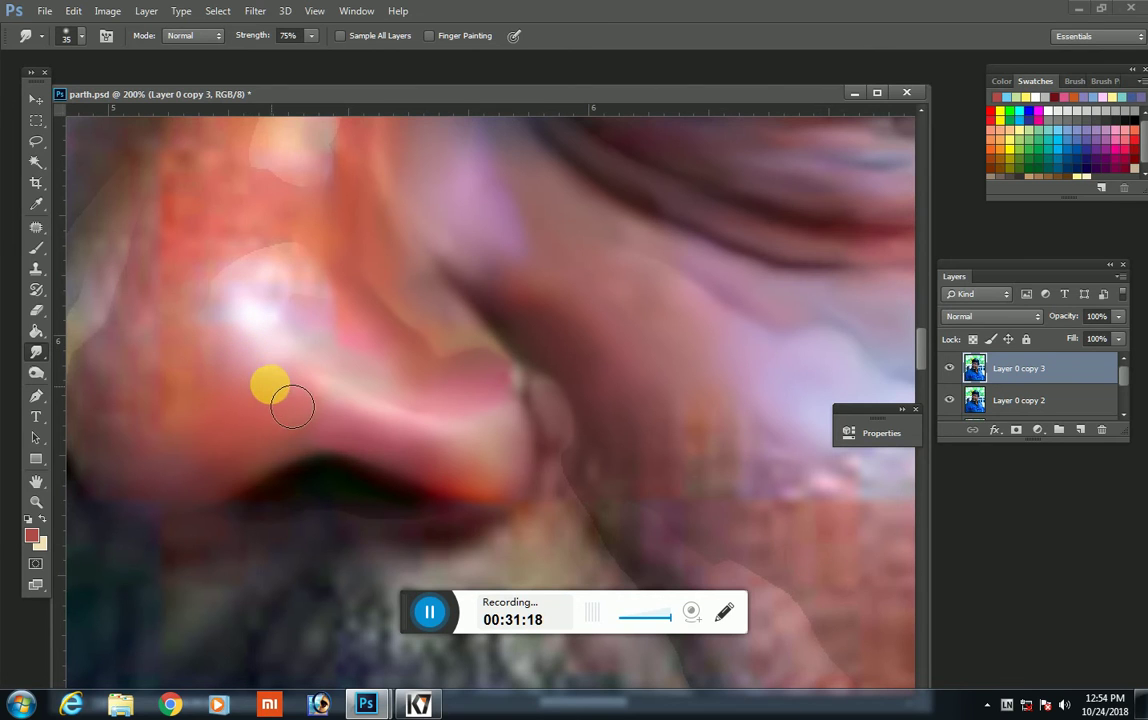
mouse_move(291, 405)
mouse_down()
mouse_move(336, 347)
mouse_move(320, 307)
mouse_move(376, 350)
mouse_up()
Step: Smear the bright nose highlight and drag paint down the side of the nose
key(bracketleft)
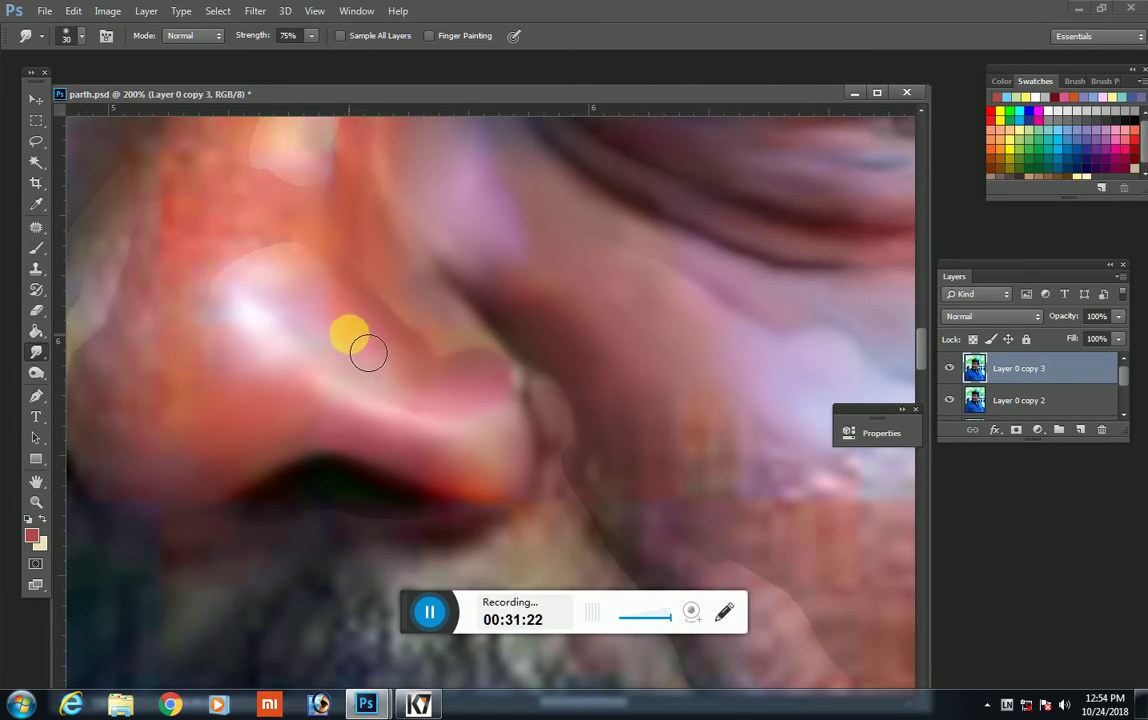
scroll(360, 345, up, 2)
scroll(330, 335, up, 1)
key(bracketleft)
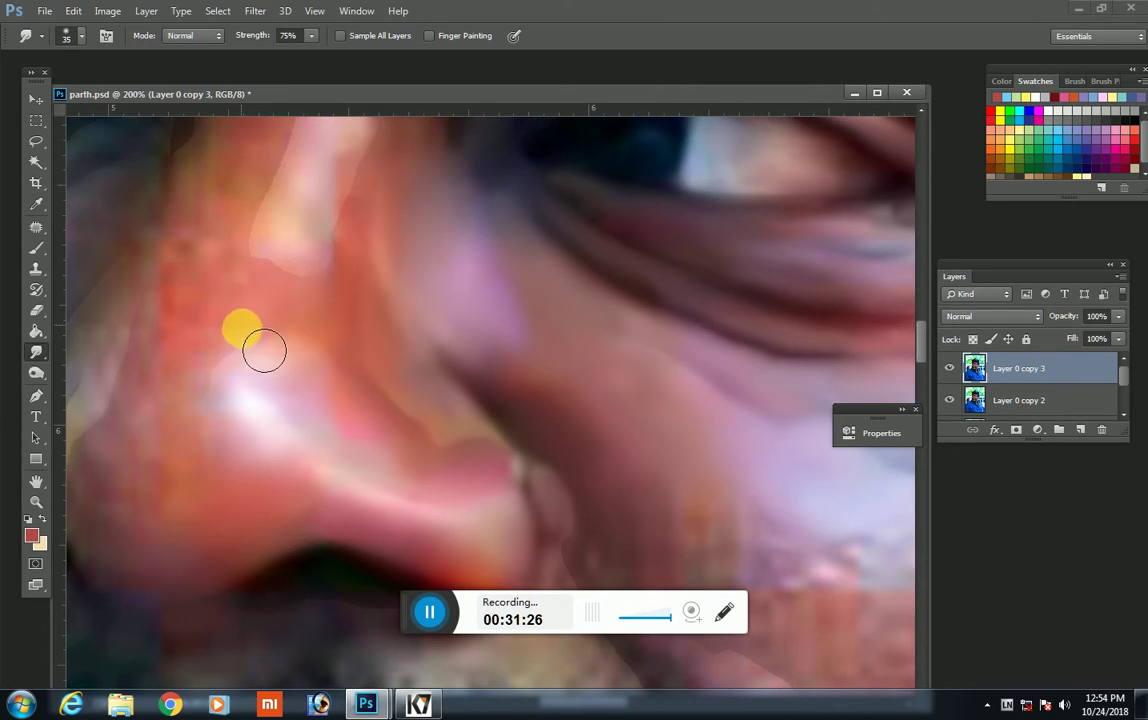
key(bracketright)
drag(225, 354, 229, 491)
key(bracketright)
key(bracketleft)
key(bracketleft)
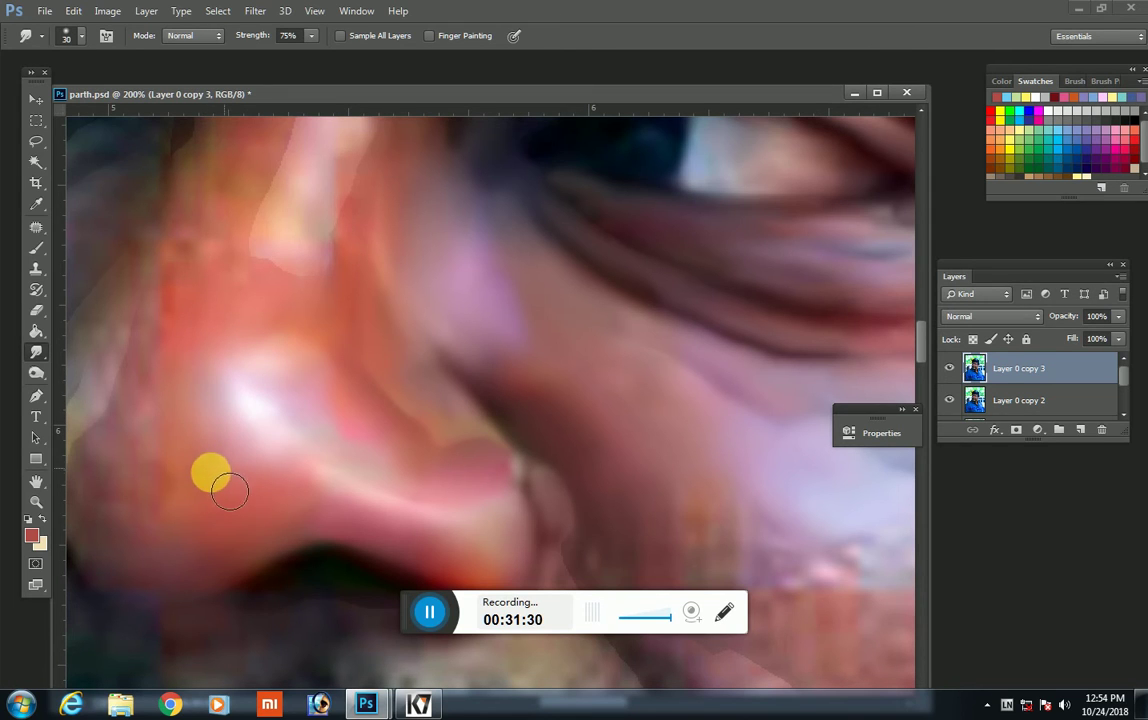
scroll(226, 486, up, 2)
key(bracketright)
mouse_move(282, 405)
mouse_down()
mouse_move(349, 362)
mouse_move(377, 235)
mouse_move(359, 261)
mouse_move(359, 200)
mouse_move(359, 266)
mouse_move(333, 323)
mouse_move(285, 296)
mouse_move(231, 423)
mouse_move(221, 397)
mouse_up()
Step: Soften the nose edge and smudge along the nostril outline
key(bracketleft)
key(bracketright)
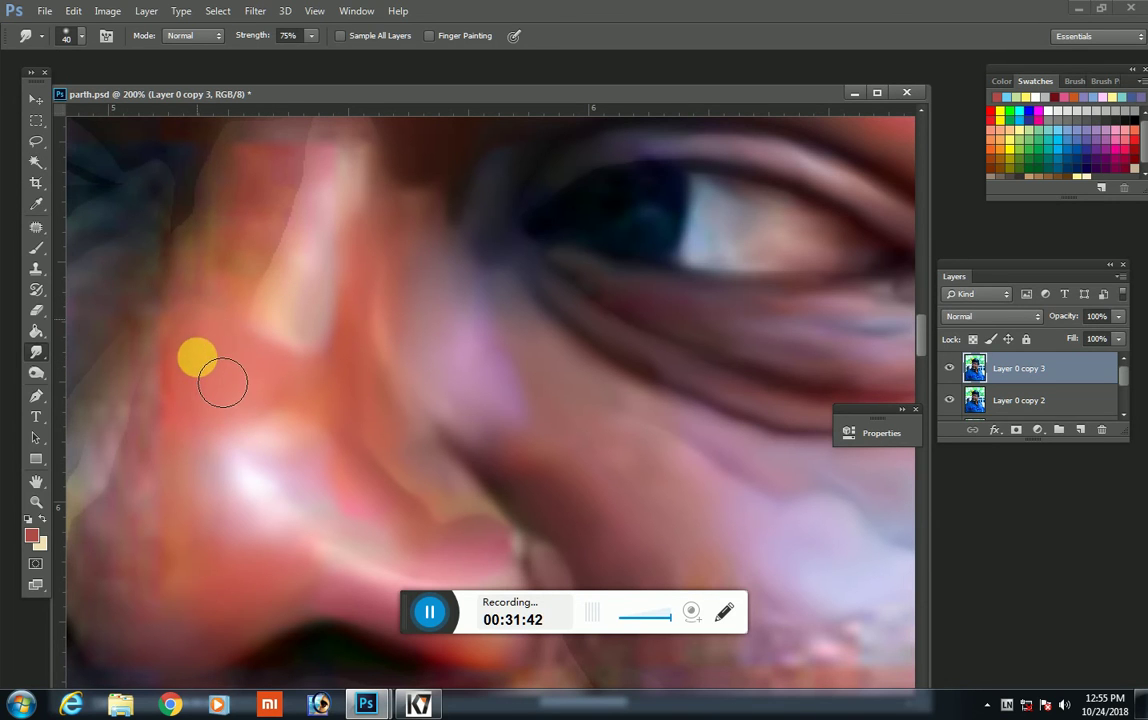
drag(313, 464, 507, 251)
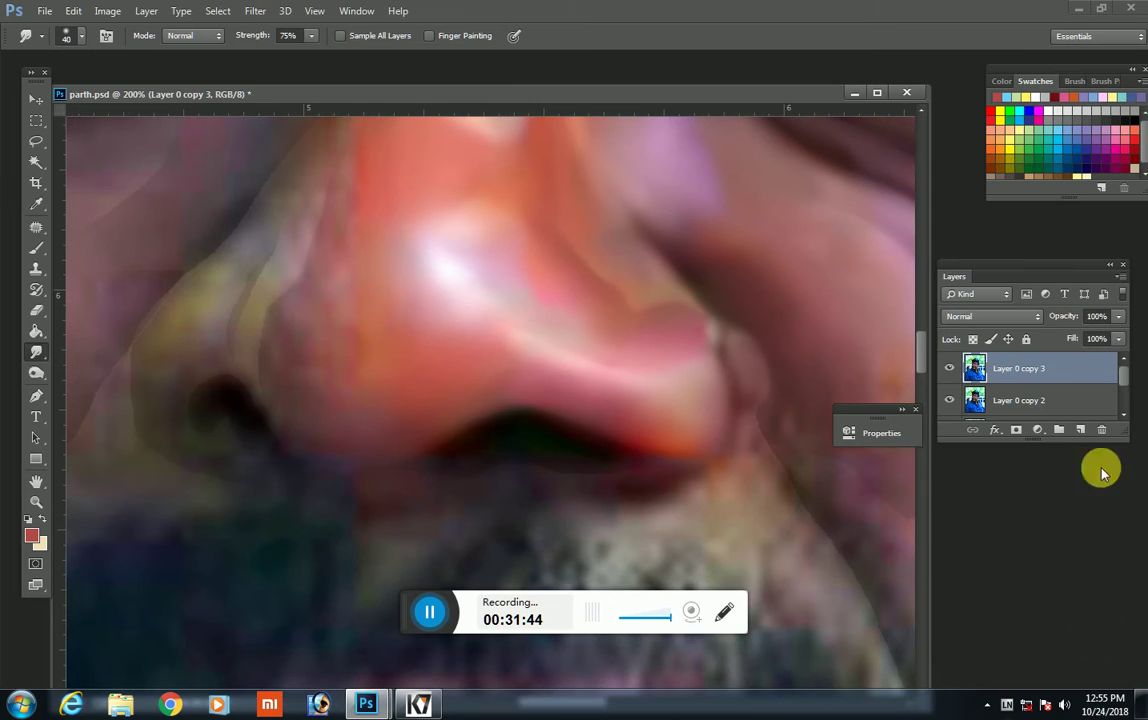
key(bracketleft)
scroll(500, 395, up, 1)
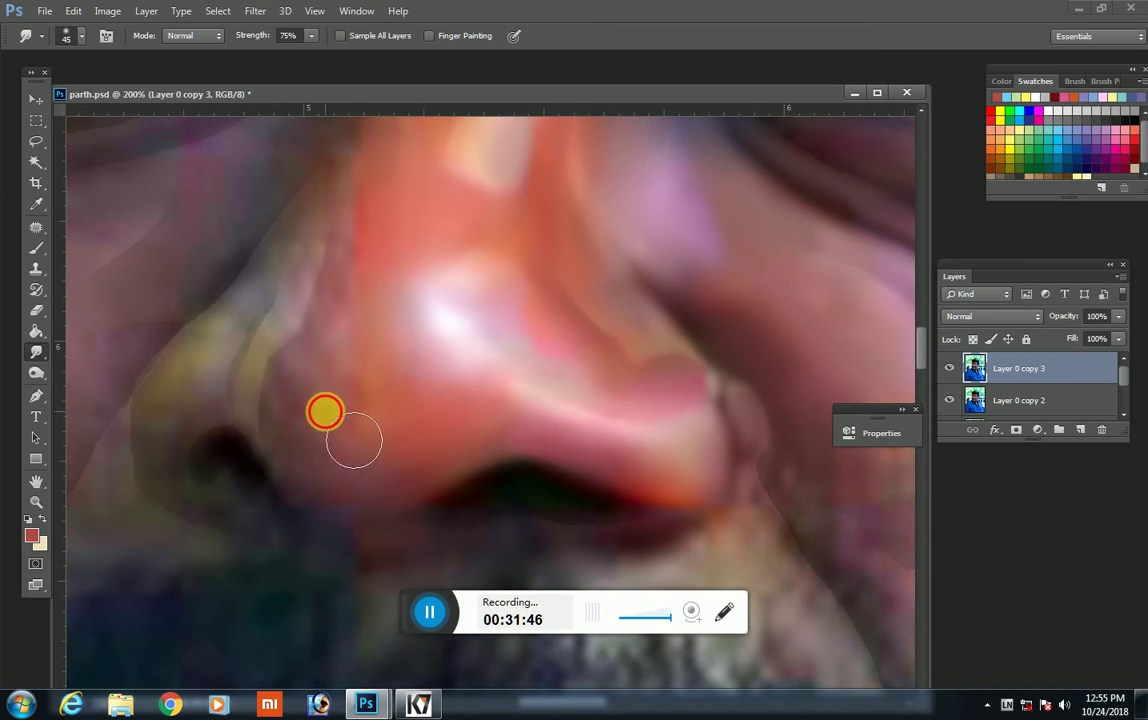
mouse_move(355, 449)
mouse_down()
mouse_move(376, 437)
mouse_move(343, 410)
mouse_up()
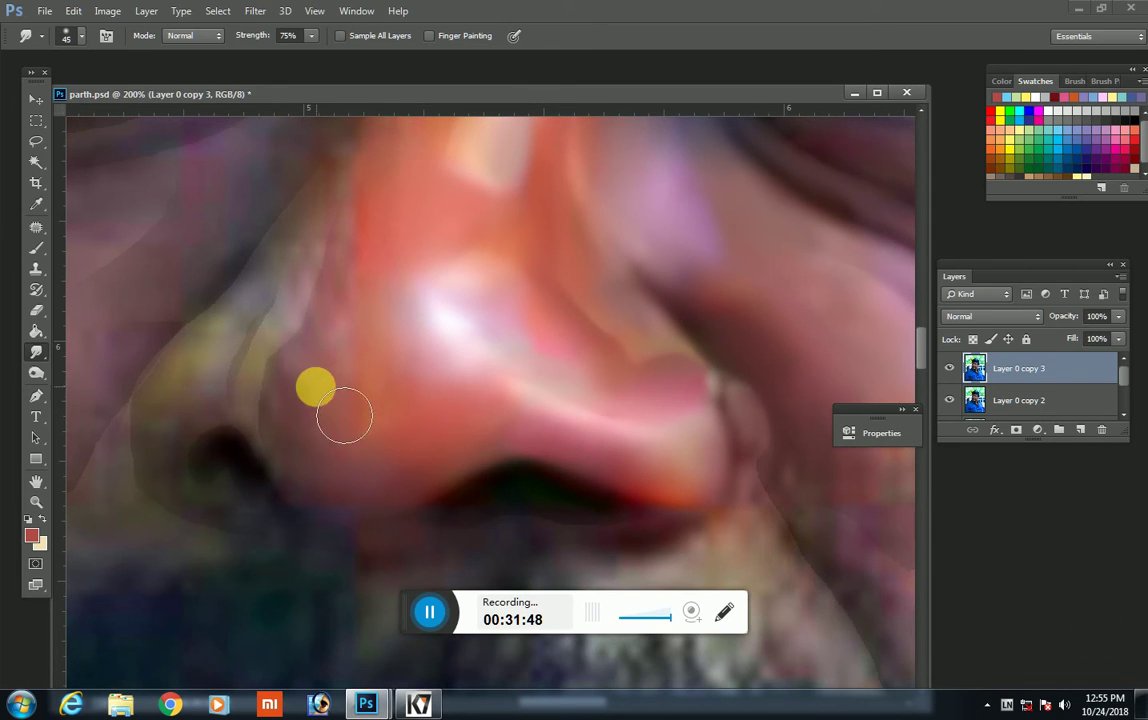
key(bracketright)
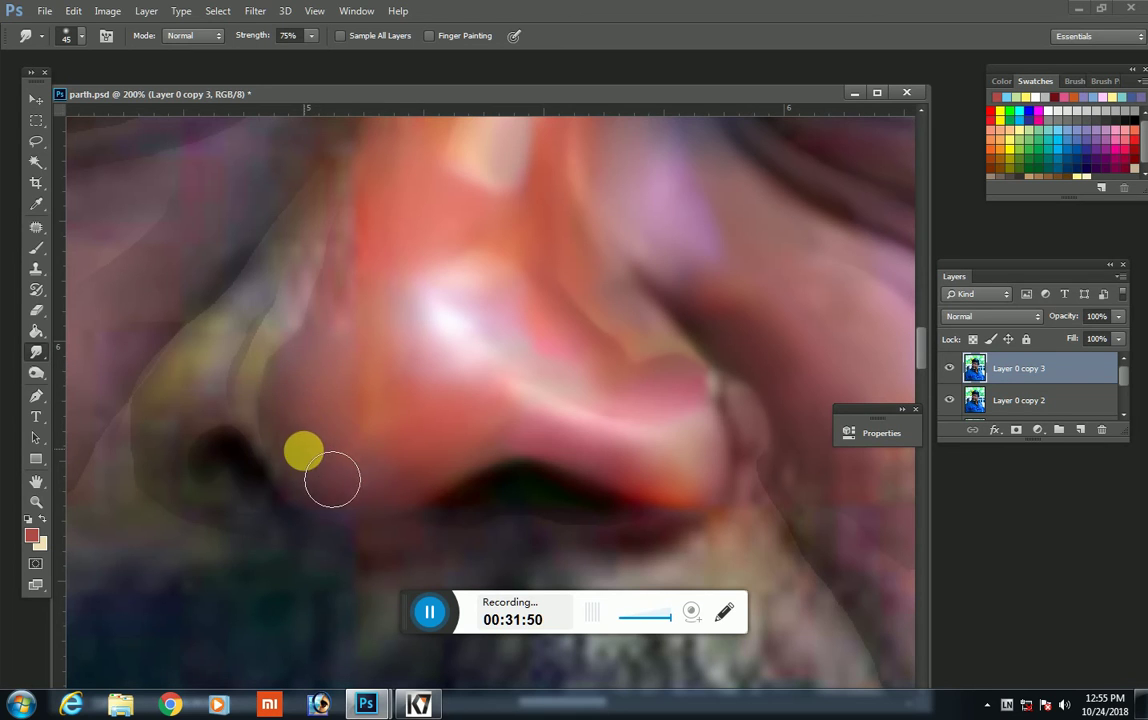
drag(313, 466, 359, 518)
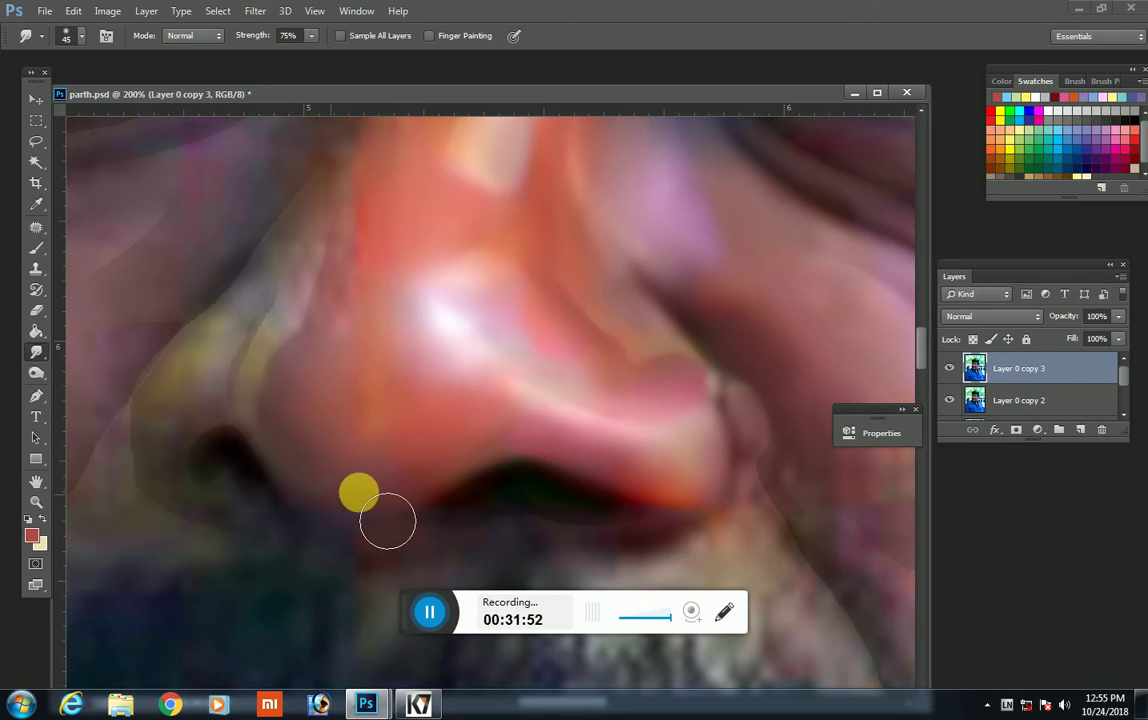
key(bracketleft)
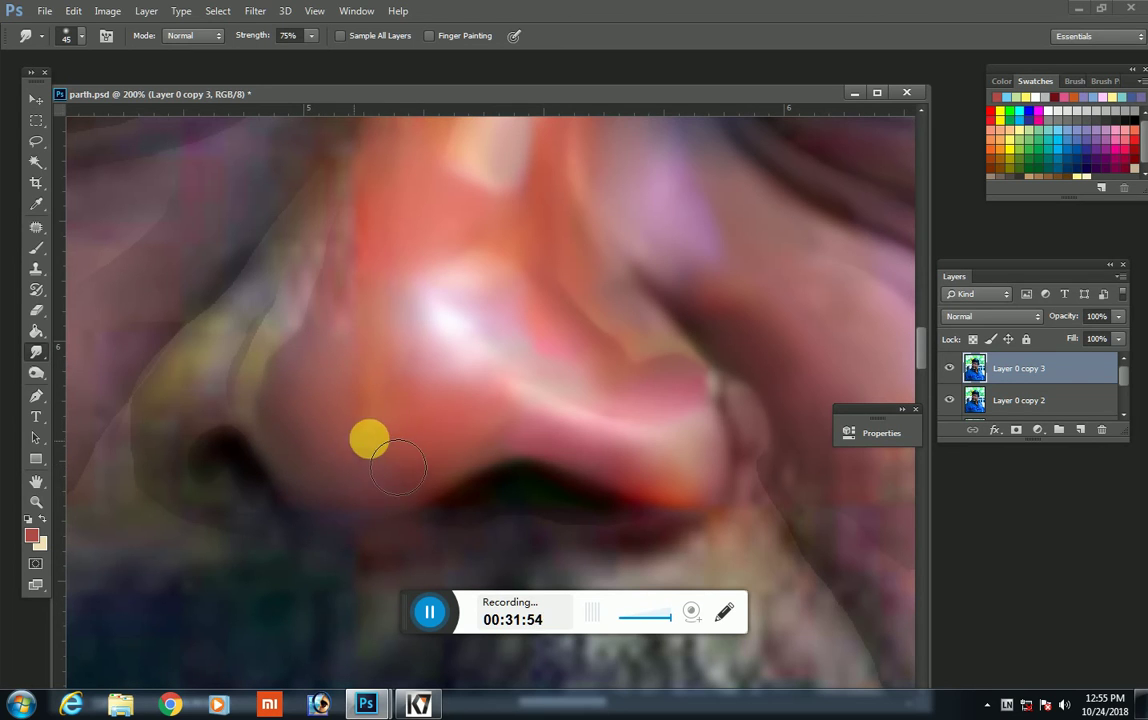
key(bracketleft)
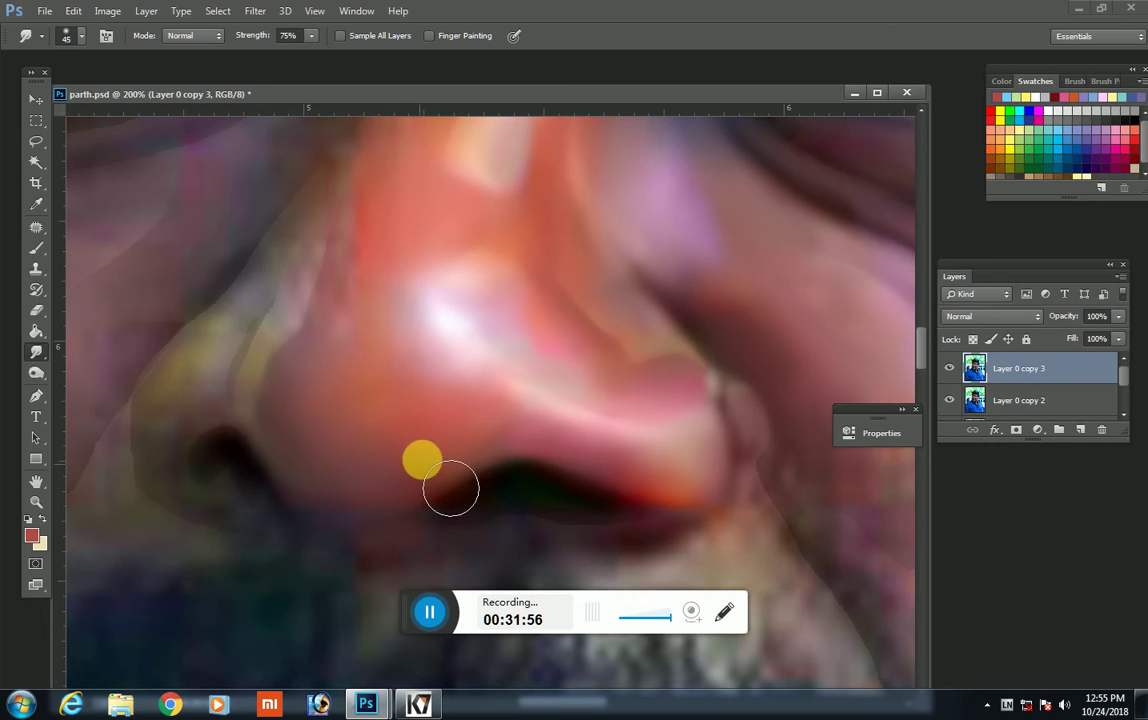
Step: Undo the last smudge strokes and re-smear the nose's left edge downward with a smaller brush
key(ctrl+z)
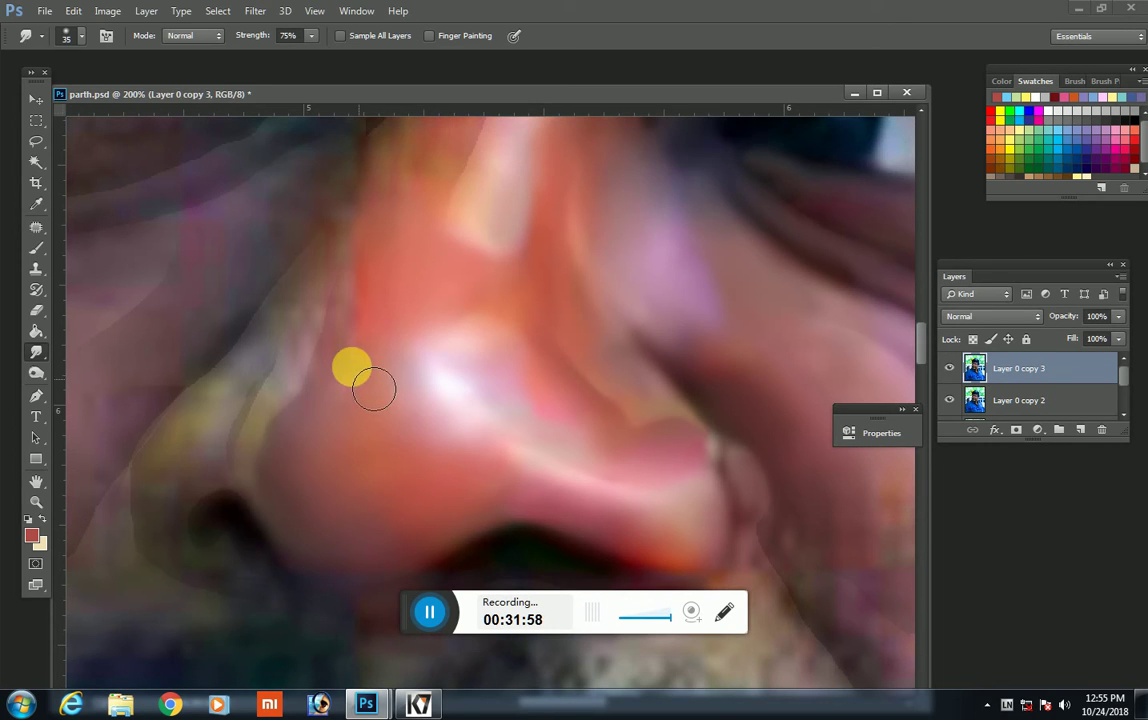
key(bracketleft)
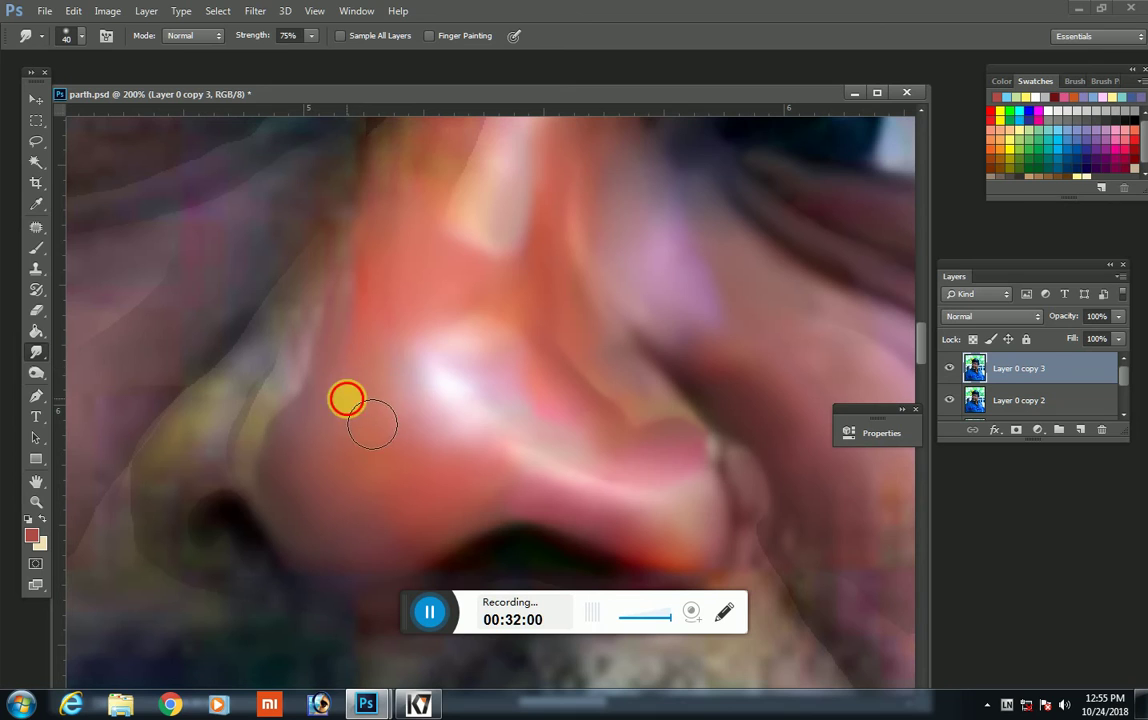
key(bracketleft)
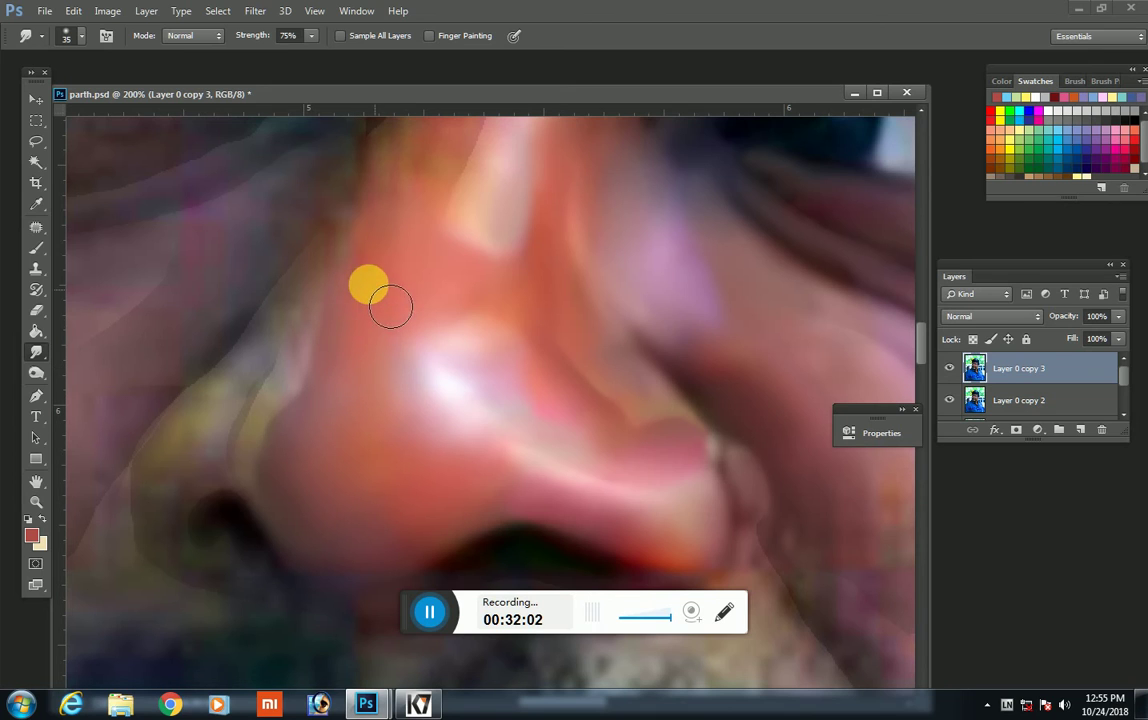
key(bracketleft)
key(bracketleft)
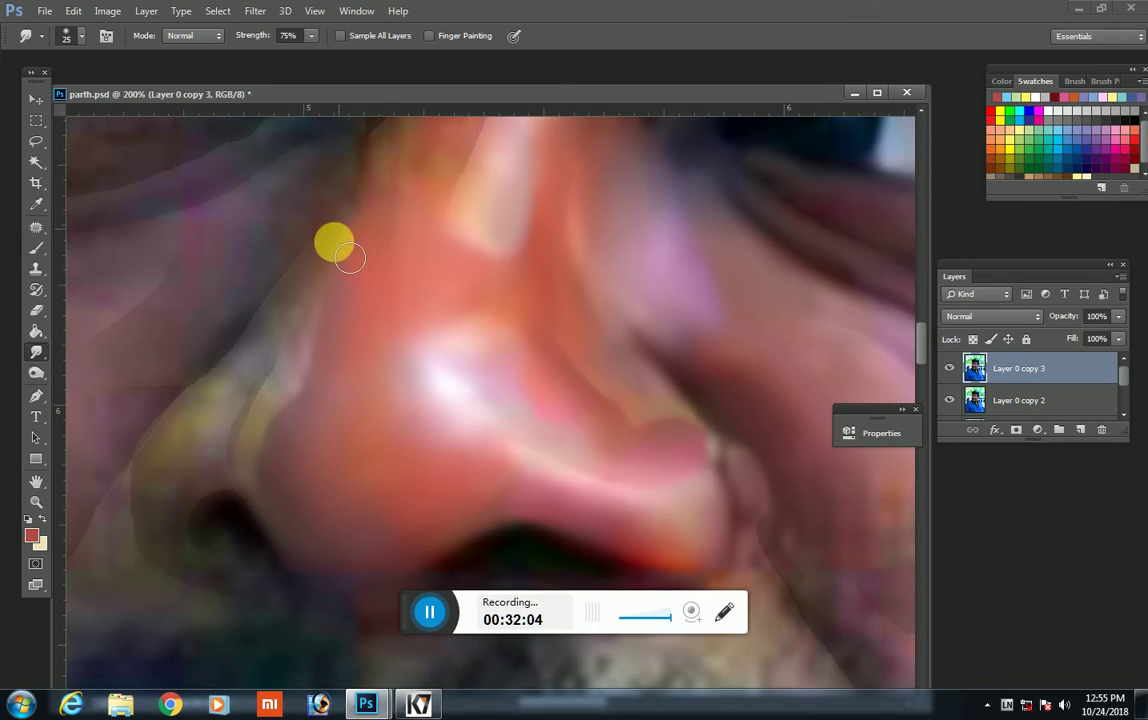
key(bracketright)
key(bracketright)
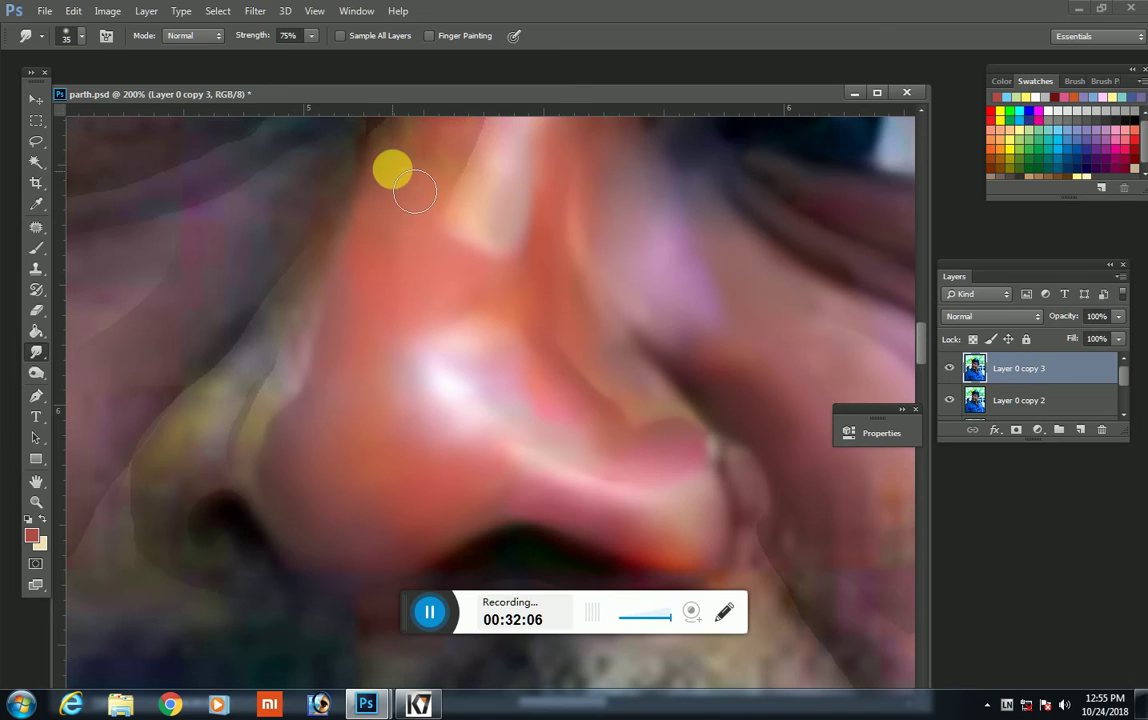
key(bracketleft)
key(bracketleft)
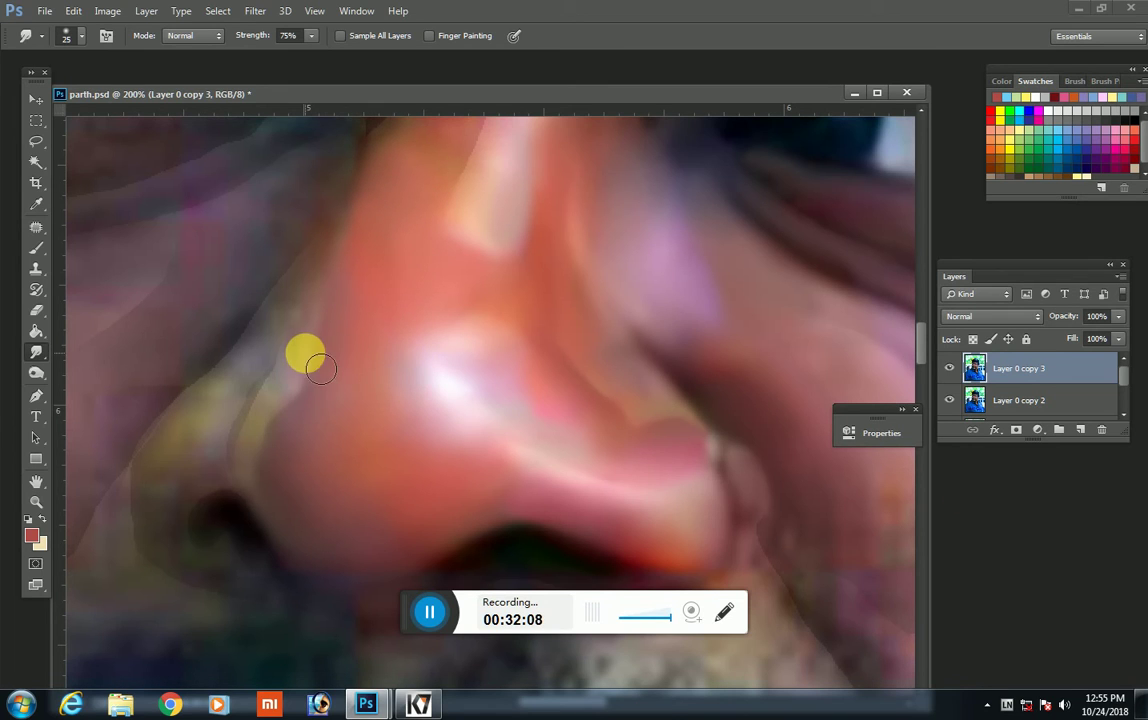
key(bracketleft)
mouse_move(292, 386)
mouse_down()
mouse_move(250, 424)
mouse_move(288, 459)
mouse_move(290, 487)
mouse_move(259, 494)
mouse_move(328, 297)
mouse_move(253, 405)
mouse_up()
key(bracketright)
key(bracketleft)
key(bracketright)
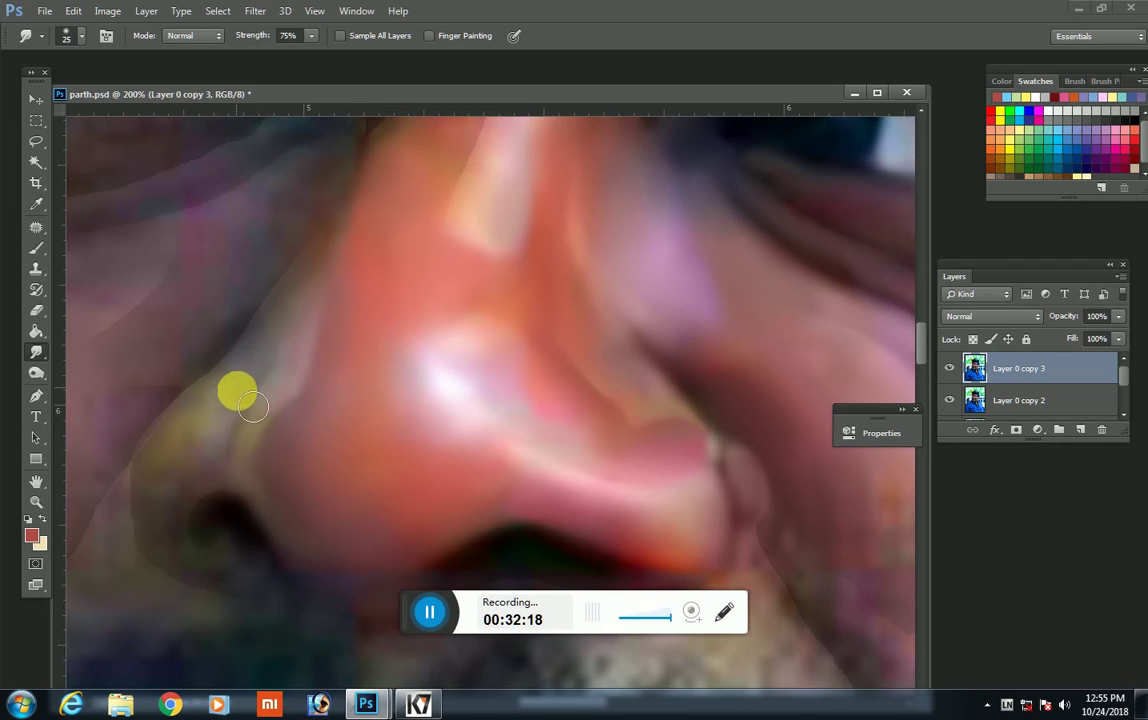
Step: Smear the yellowish nose-edge pixels upward and the shadow under the nostril leftward
scroll(650, 360, down, 3)
scroll(650, 360, left, 3)
key(bracketleft)
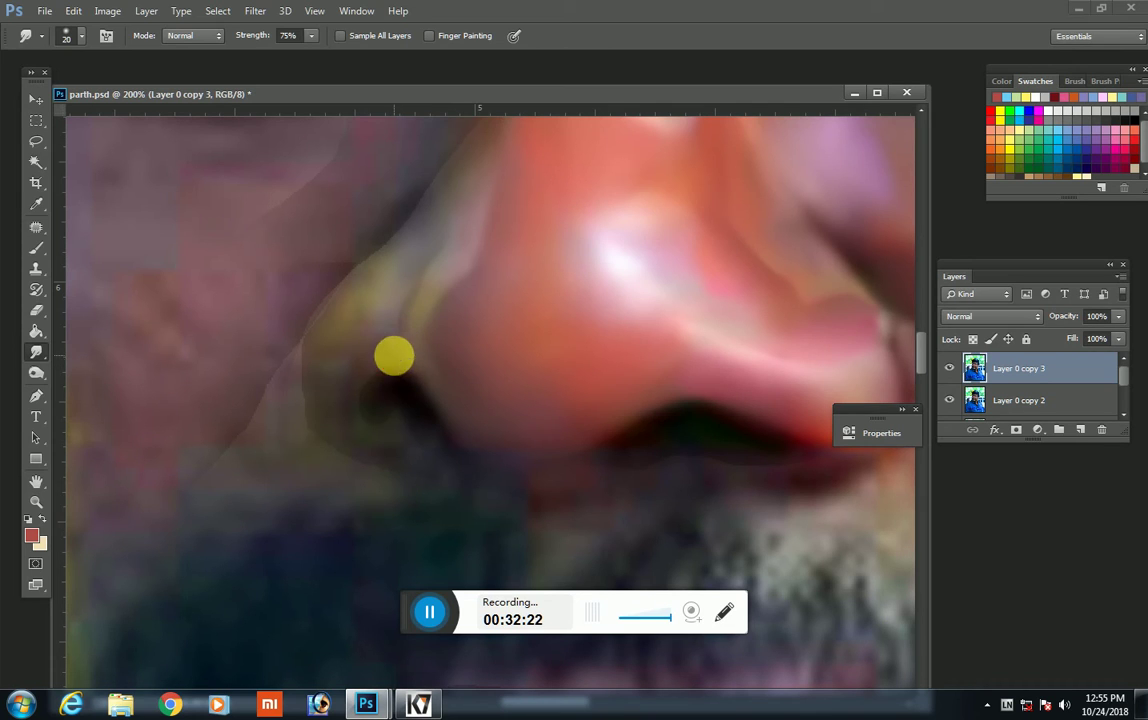
mouse_move(399, 330)
mouse_down()
mouse_move(427, 283)
mouse_move(376, 371)
mouse_move(397, 417)
mouse_move(492, 479)
mouse_up()
key(])
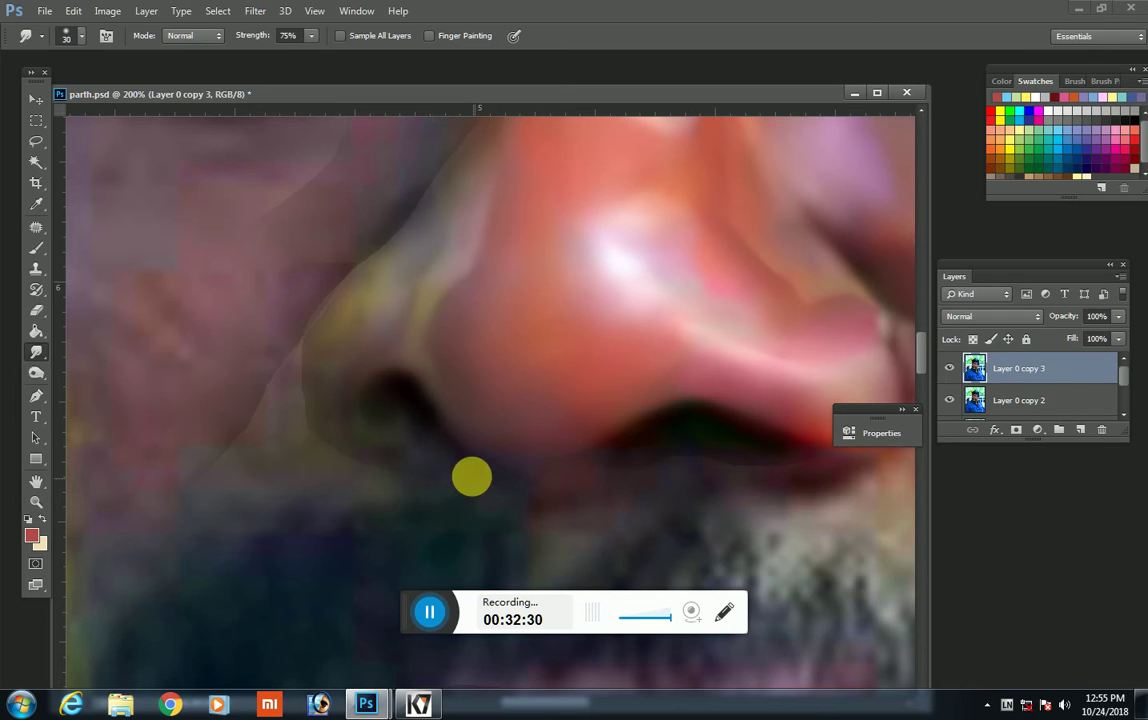
key(])
key([)
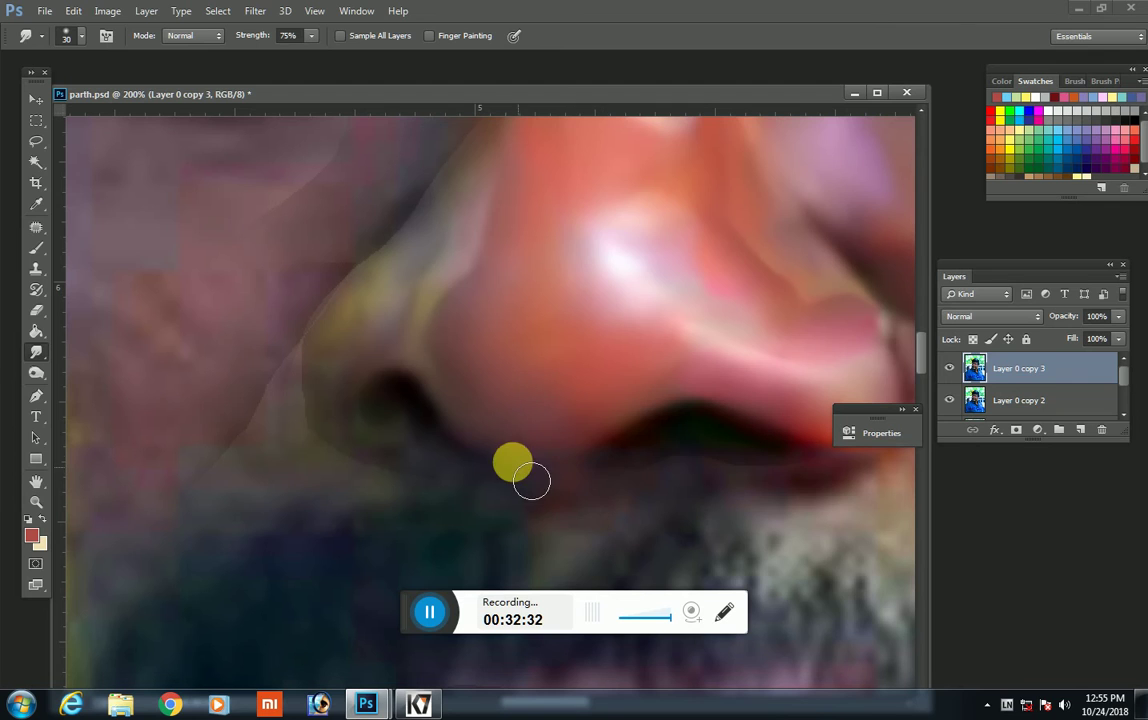
mouse_move(562, 497)
mouse_down()
mouse_move(380, 459)
mouse_move(418, 440)
mouse_move(361, 441)
mouse_move(362, 420)
mouse_move(309, 451)
mouse_move(373, 493)
mouse_up()
Step: Blend the nostril edge up and to the right with a smaller smudge brush
key([)
key([)
key(])
key([)
key(])
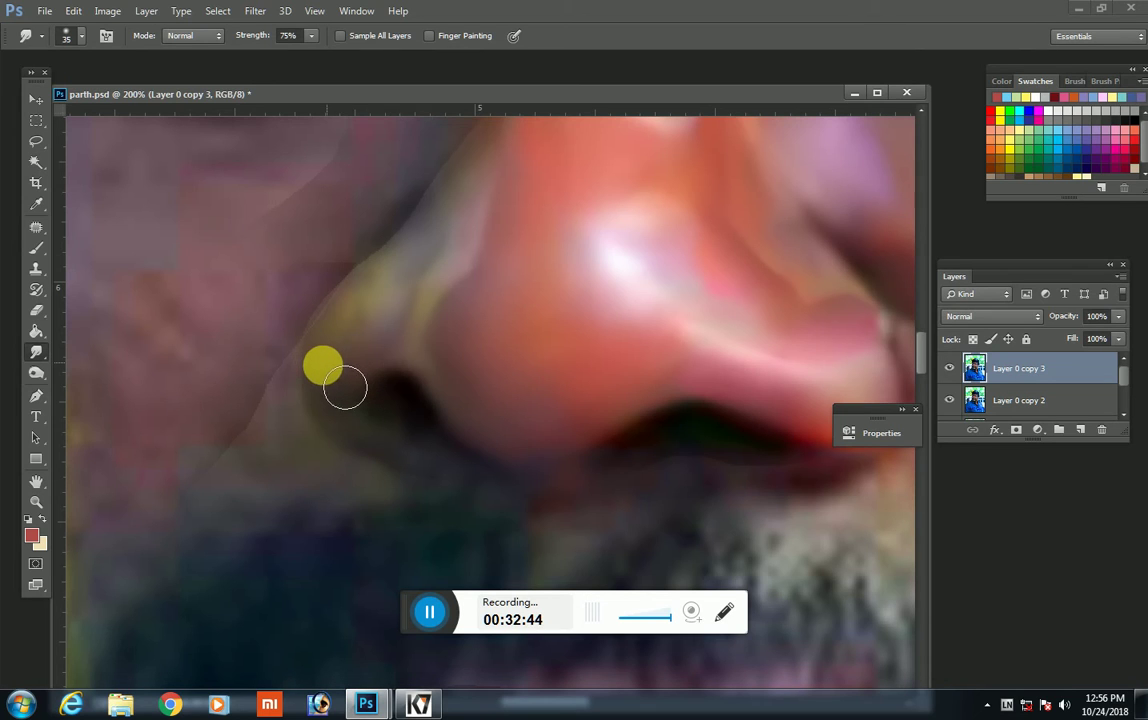
mouse_move(345, 387)
mouse_down()
mouse_move(375, 346)
mouse_move(380, 290)
mouse_move(356, 395)
mouse_up()
key([)
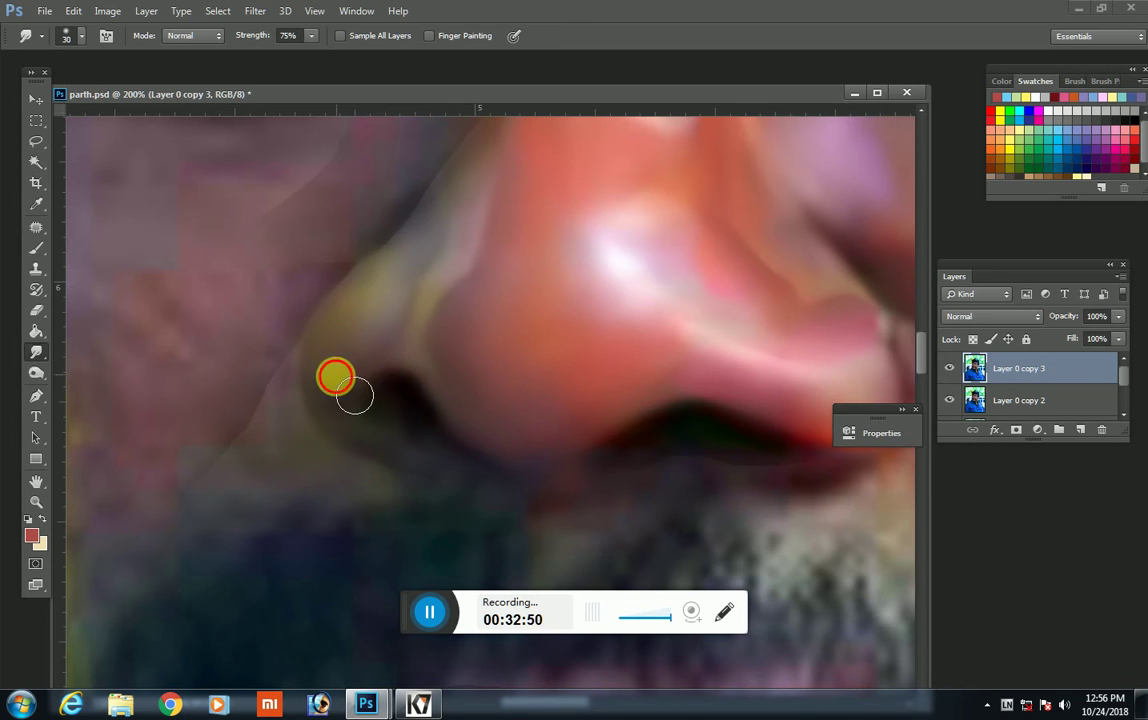
Step: Smudge the cheek beside the nostril and soften the shading just below it
scroll(379, 392, up, 1)
scroll(400, 370, up, 1)
key([)
mouse_move(418, 348)
mouse_down()
mouse_move(436, 264)
mouse_move(384, 272)
mouse_move(346, 305)
mouse_move(277, 449)
mouse_move(295, 523)
mouse_move(269, 543)
mouse_move(298, 561)
mouse_move(328, 556)
mouse_move(348, 415)
mouse_up()
key(])
scroll(474, 430, down, 2)
scroll(474, 430, down, 2)
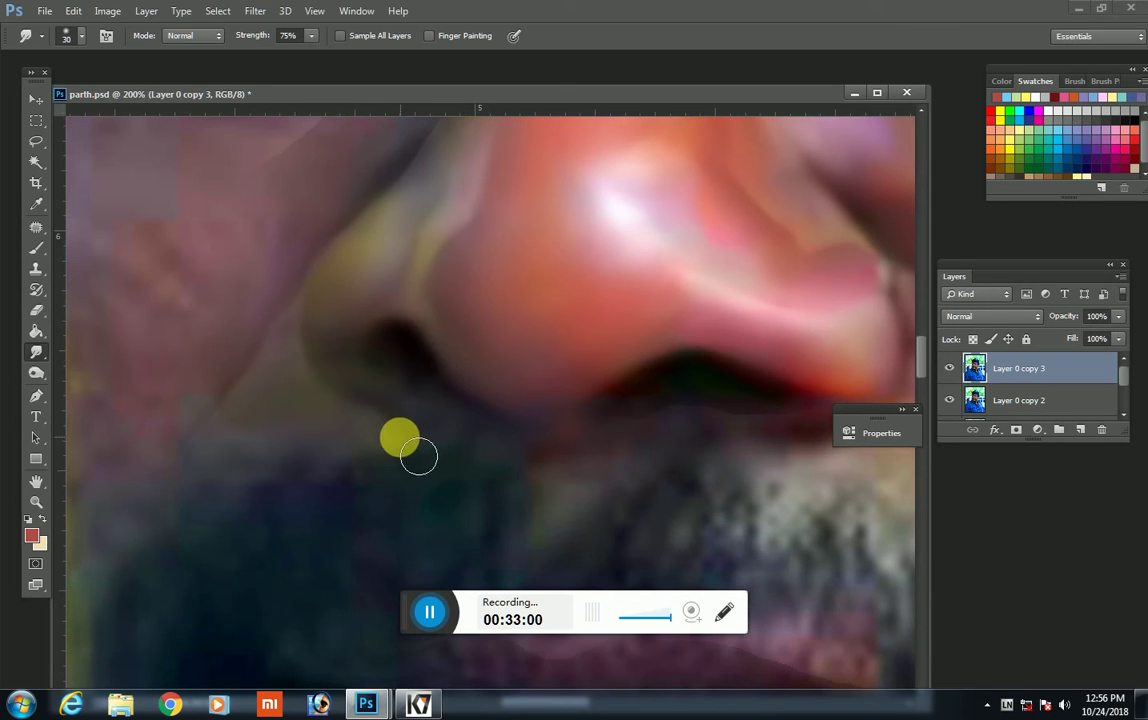
mouse_move(490, 462)
mouse_down()
mouse_move(374, 456)
mouse_move(626, 448)
mouse_move(563, 462)
mouse_up()
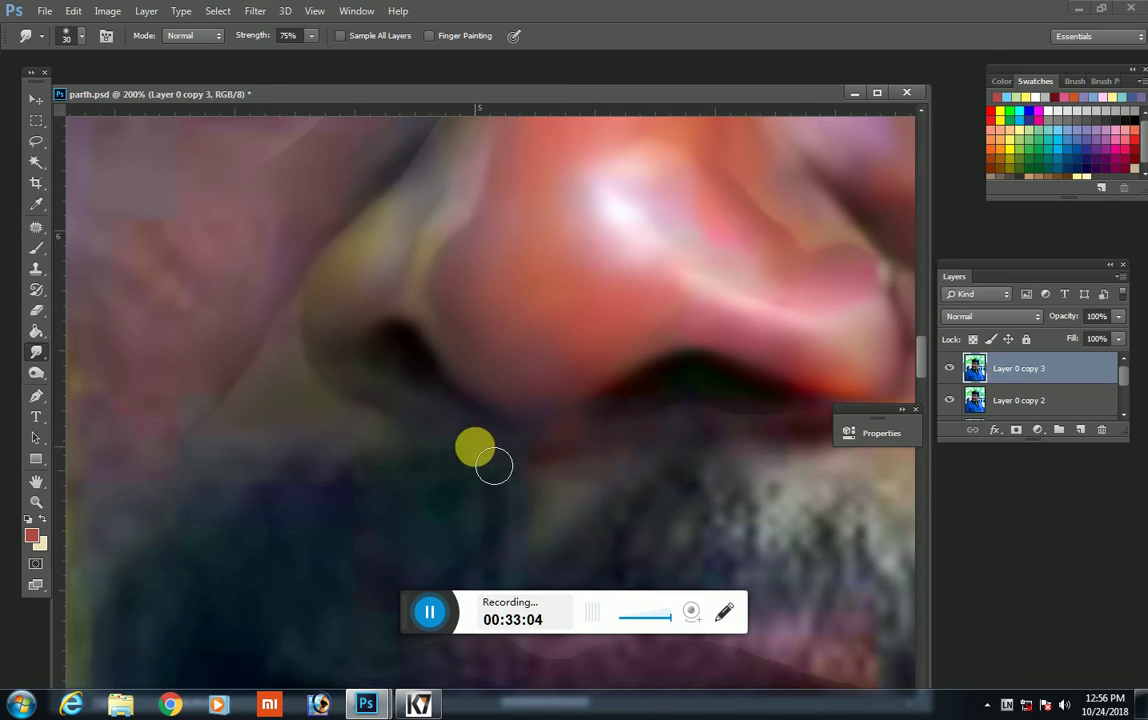
Step: Tint the nostril and nose side warm orange with a Color-mode brush at 29% opacity
click(36, 248)
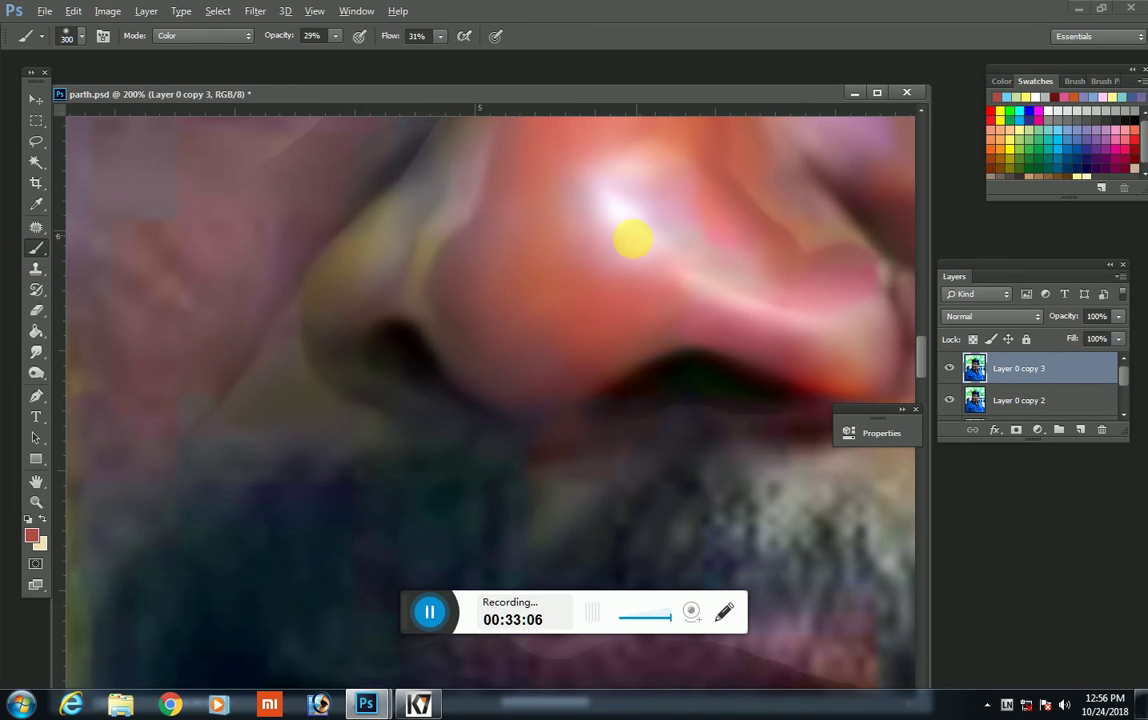
alt+right_click(512, 270)
alt+right_click(655, 500)
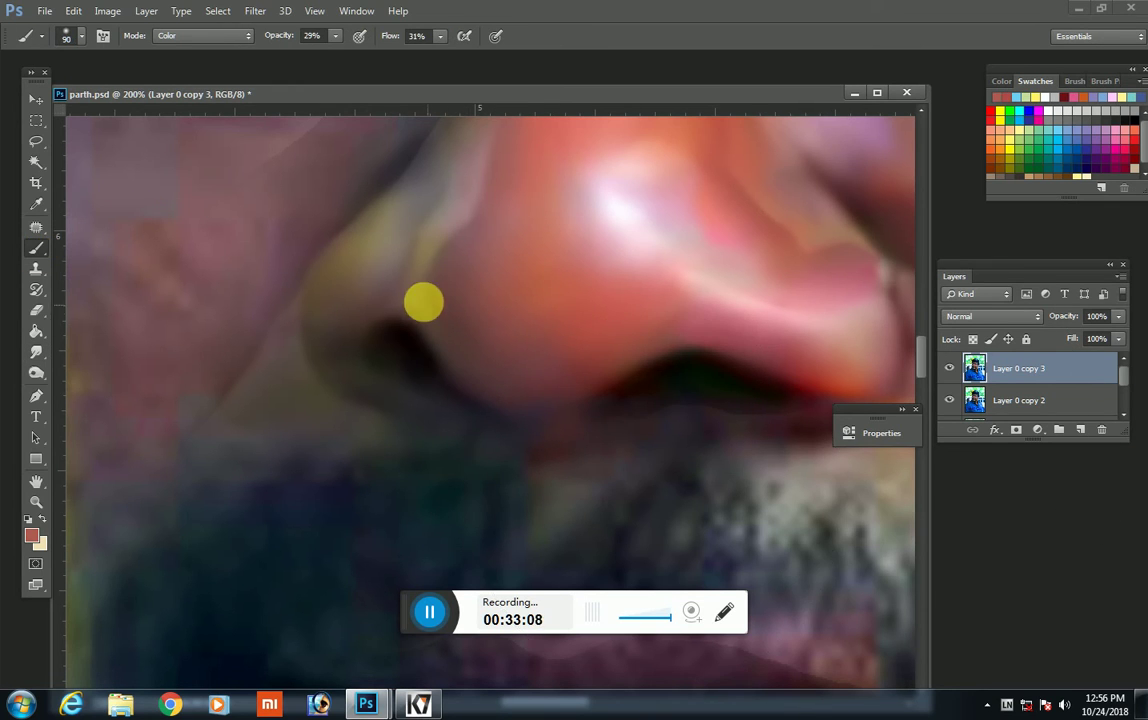
alt+right_click(398, 232)
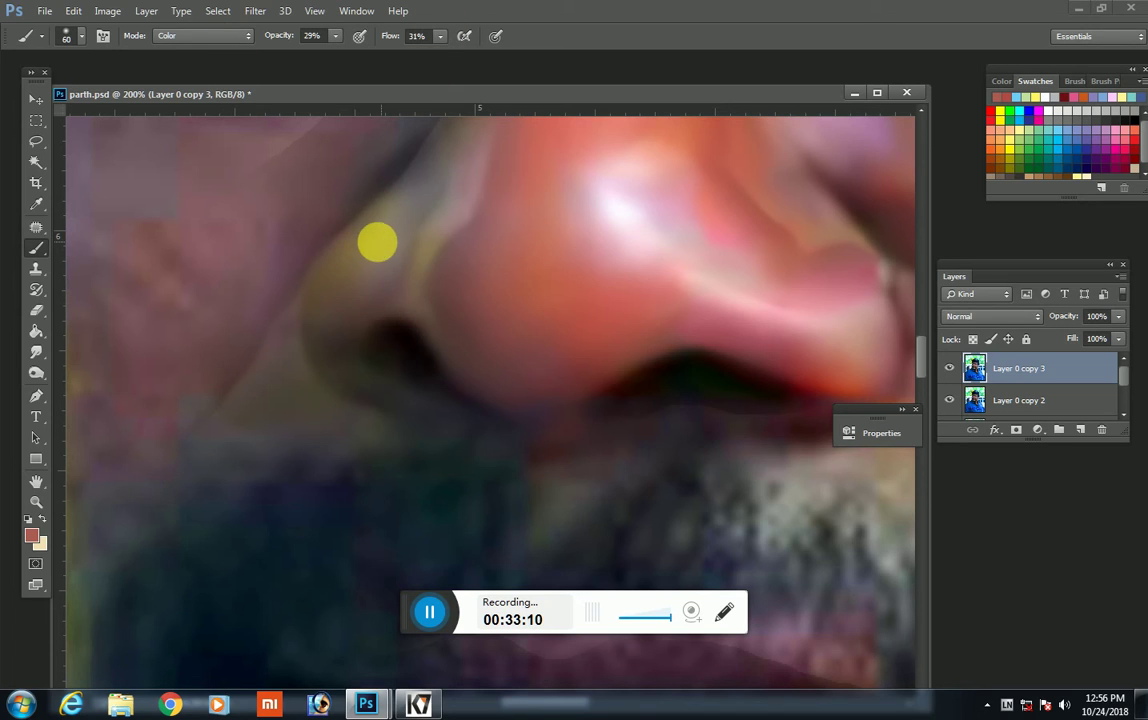
drag(379, 302, 455, 222)
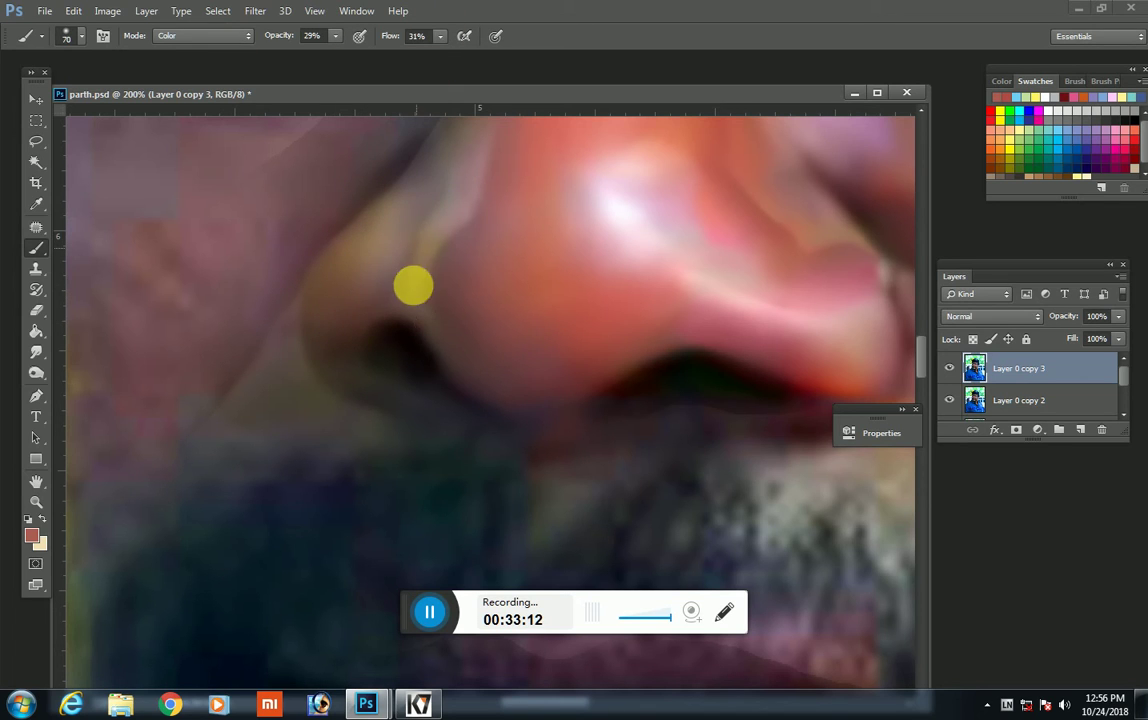
alt+right_click(436, 228)
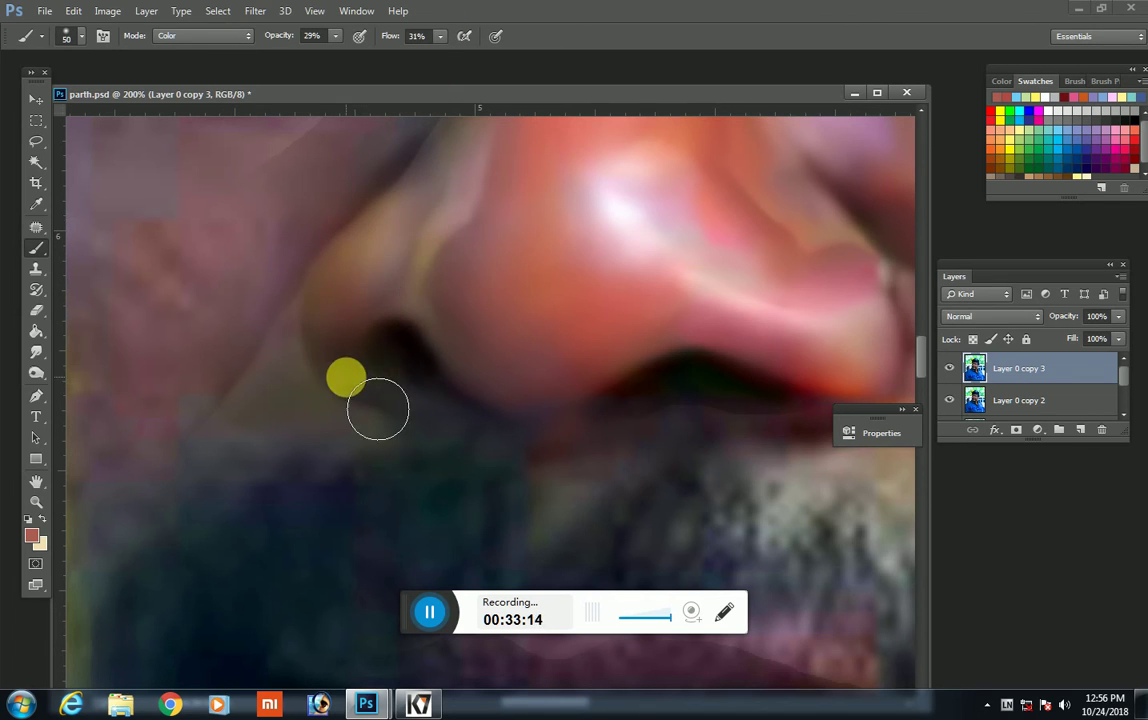
key(bracketright)
scroll(438, 305, up, 1)
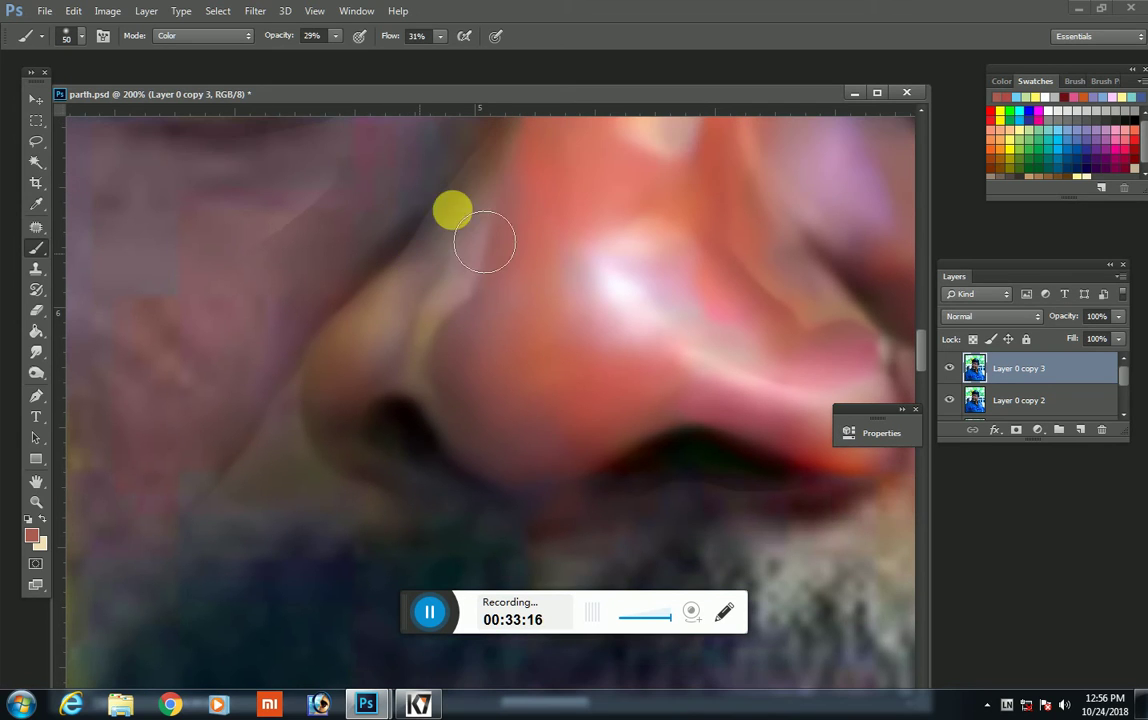
scroll(505, 225, up, 1)
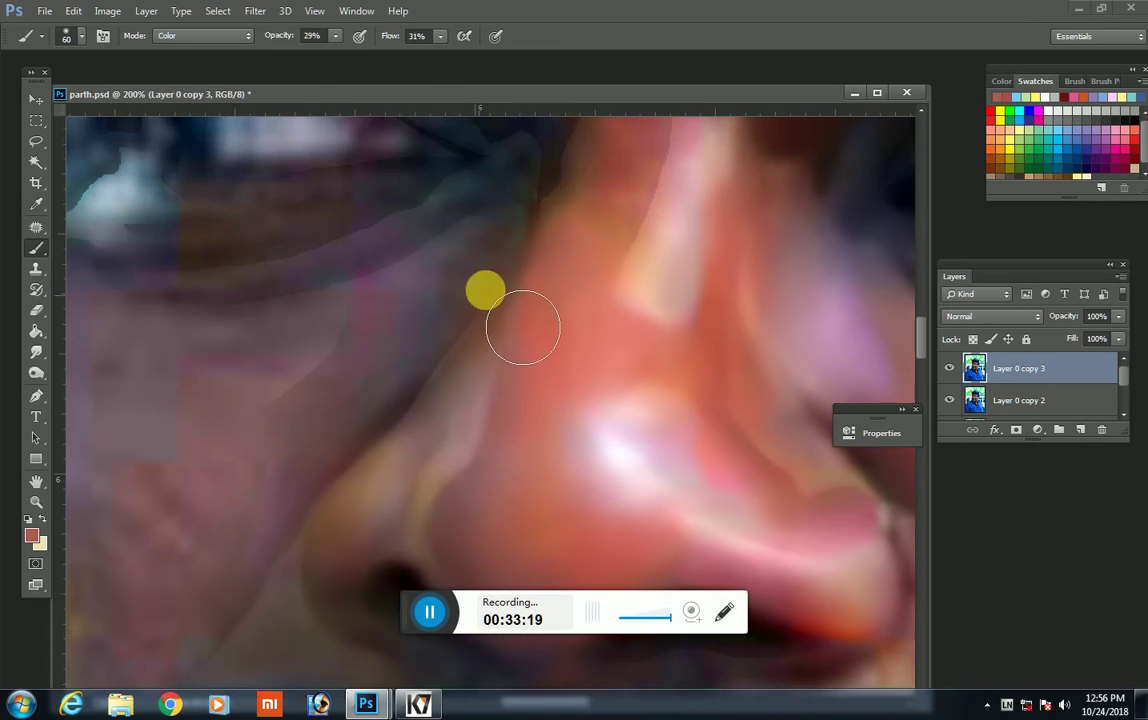
scroll(484, 287, up, 1)
drag(613, 219, 418, 231)
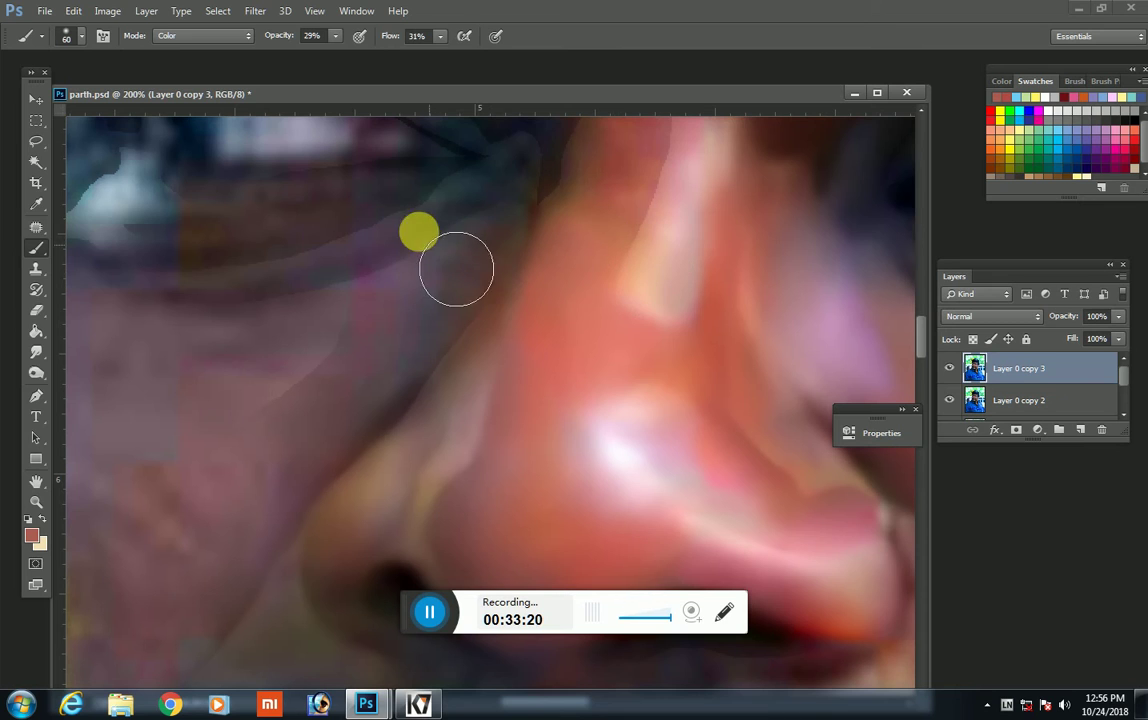
click(38, 347)
Step: Smear the nose-bridge highlight toward the brow with the Smudge tool at 75% strength
scroll(423, 379, up, 1)
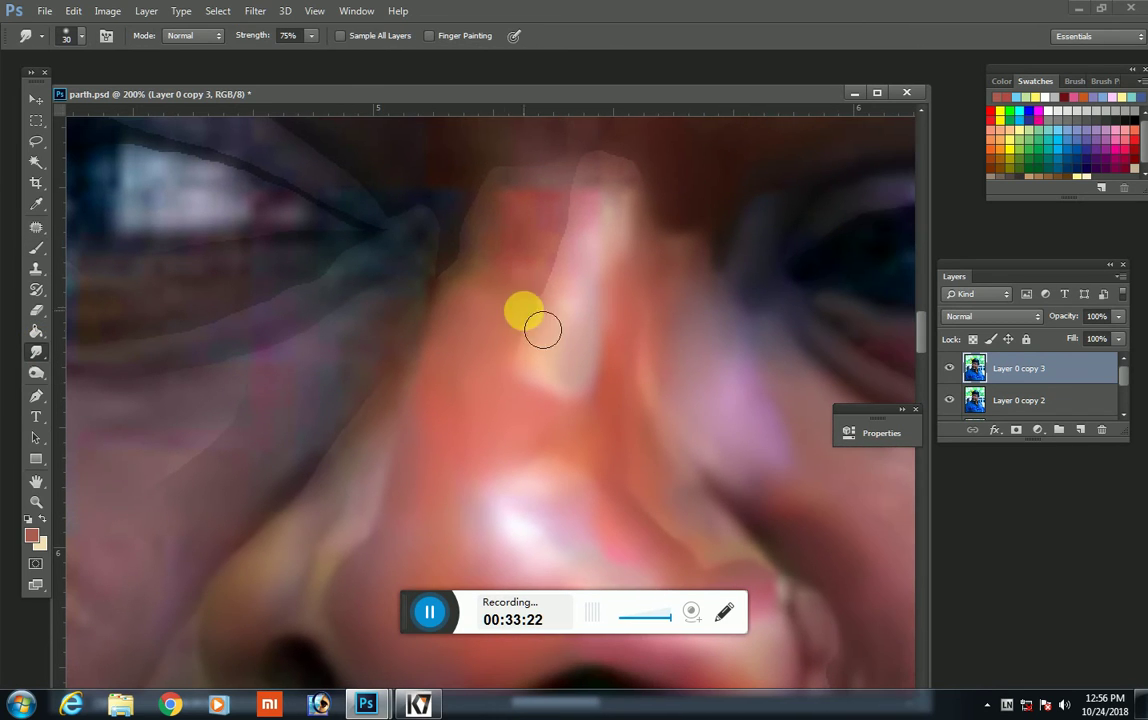
mouse_move(558, 289)
mouse_down()
mouse_move(586, 180)
mouse_move(529, 361)
mouse_move(618, 300)
mouse_move(621, 207)
mouse_move(582, 327)
mouse_move(611, 229)
mouse_move(500, 250)
mouse_move(490, 289)
mouse_up()
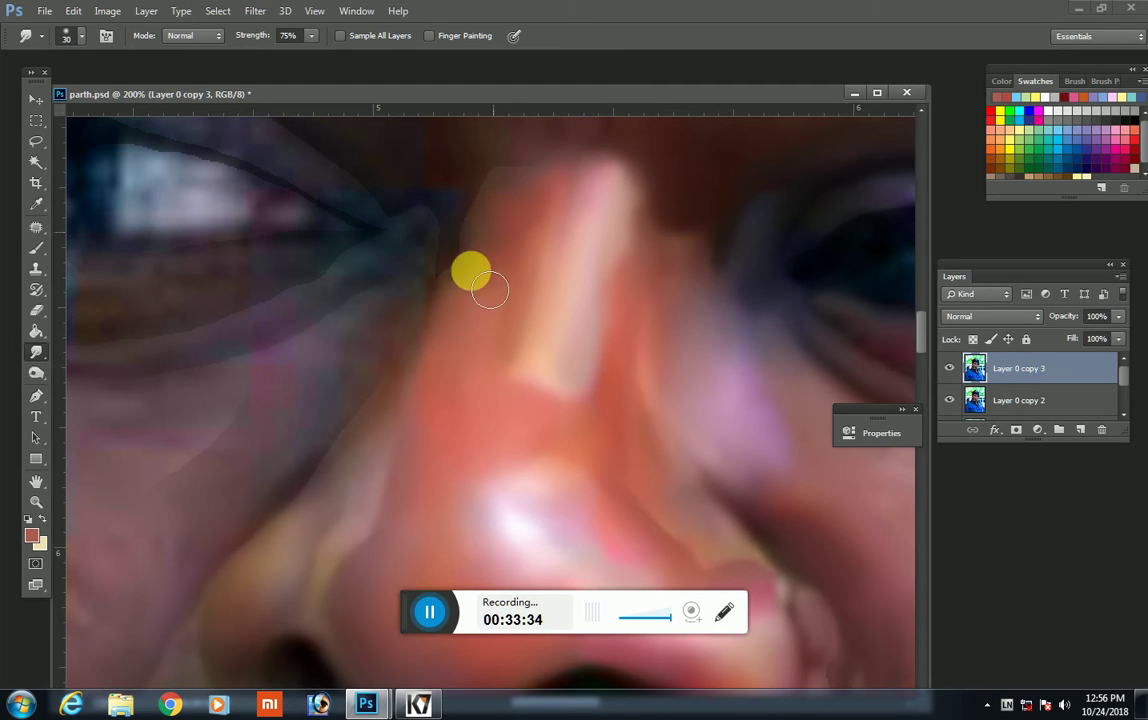
Step: Zoom out to 25% to review the whole portrait, then zoom back in on the eye and cheek
key(ctrl+minus)
key(ctrl+minus)
key(ctrl+minus)
key(ctrl+minus)
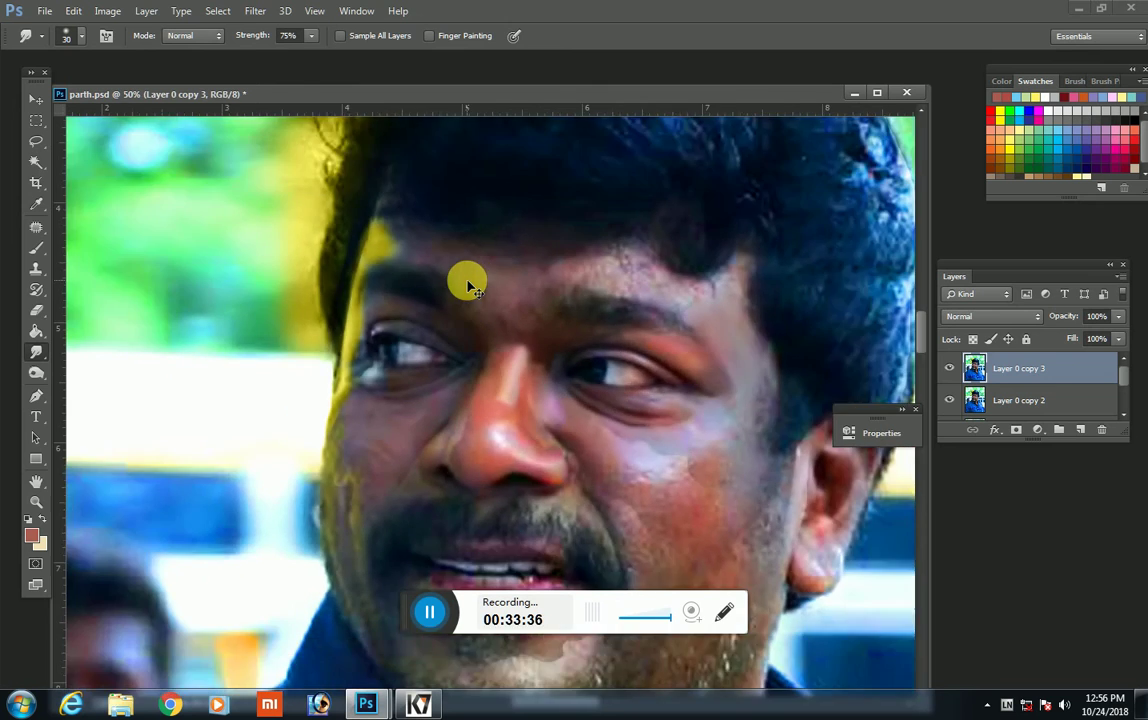
key(ctrl+minus)
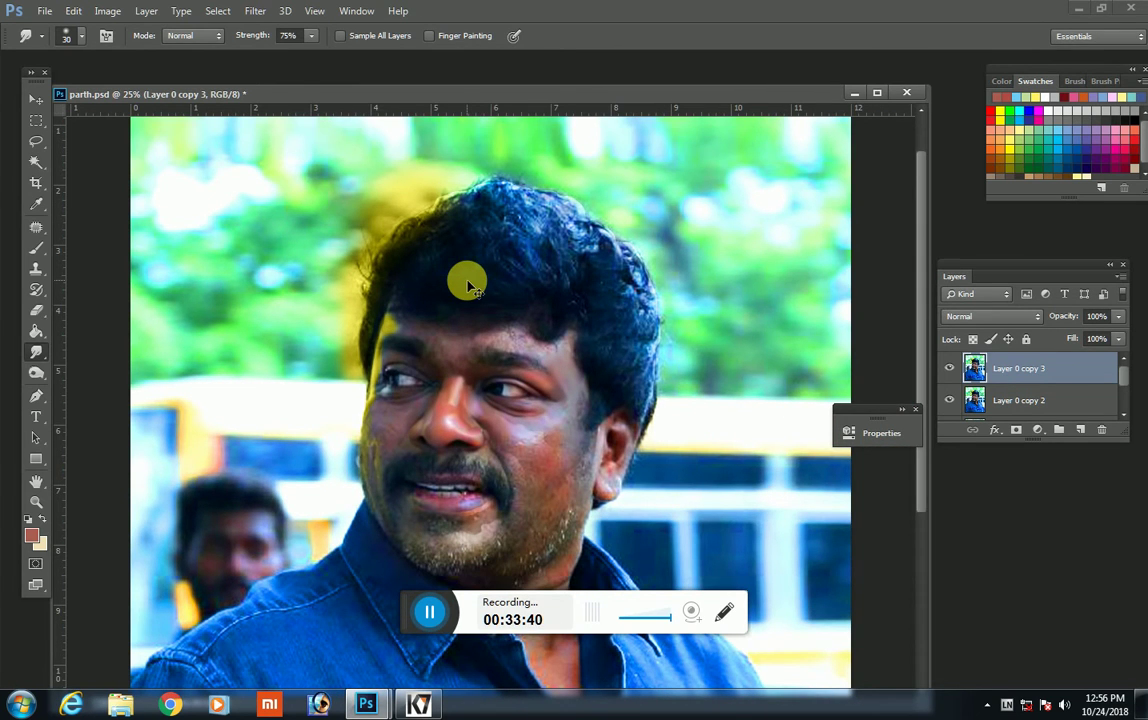
key(ctrl+plus)
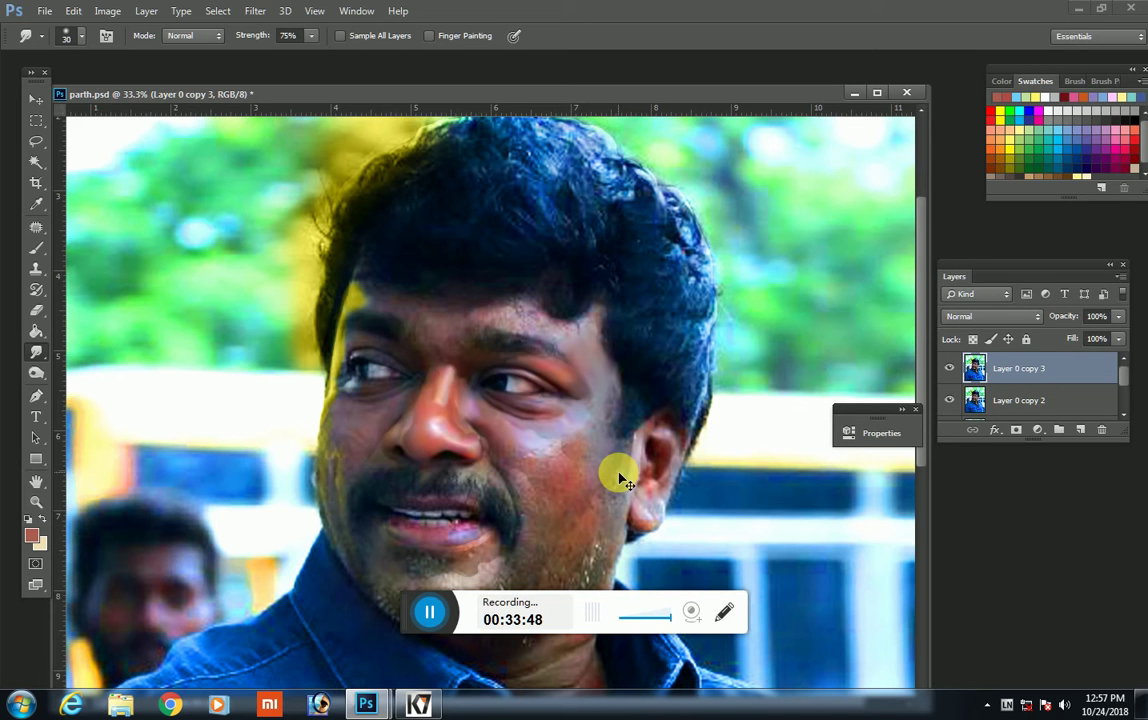
scroll(620, 480, up, 2)
scroll(620, 480, up, 1)
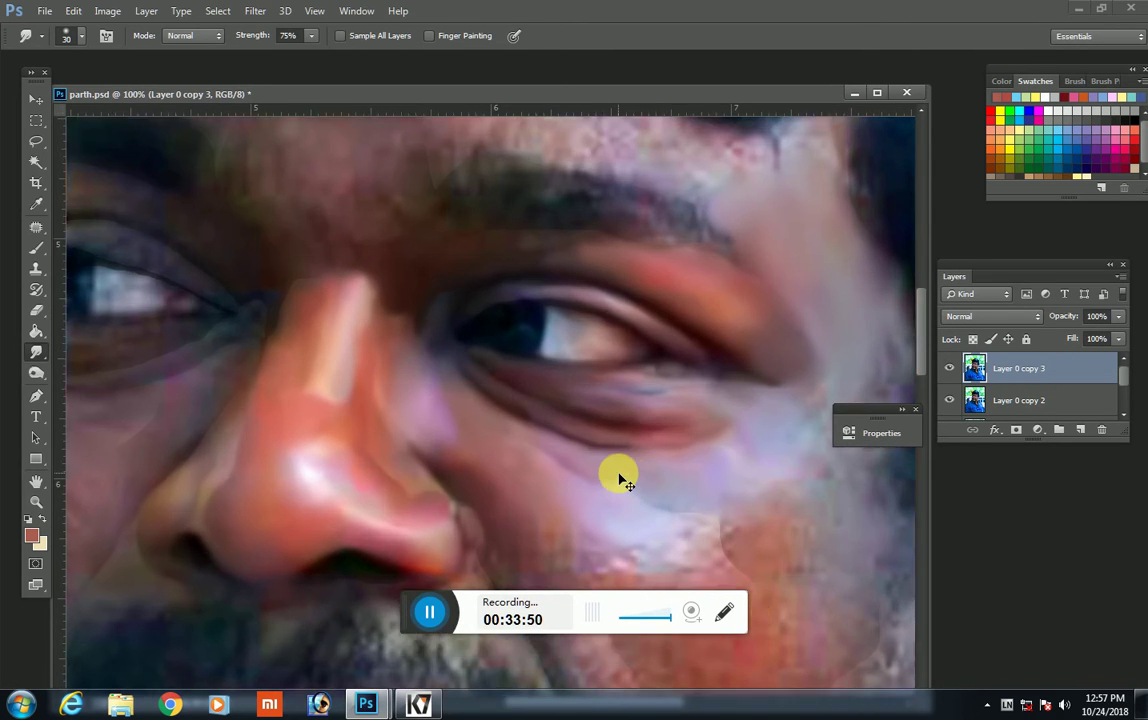
scroll(620, 474, up, 1)
scroll(405, 448, up, 3)
Step: Smudge the skin beside and across the eyebrow's left end
drag(416, 462, 300, 441)
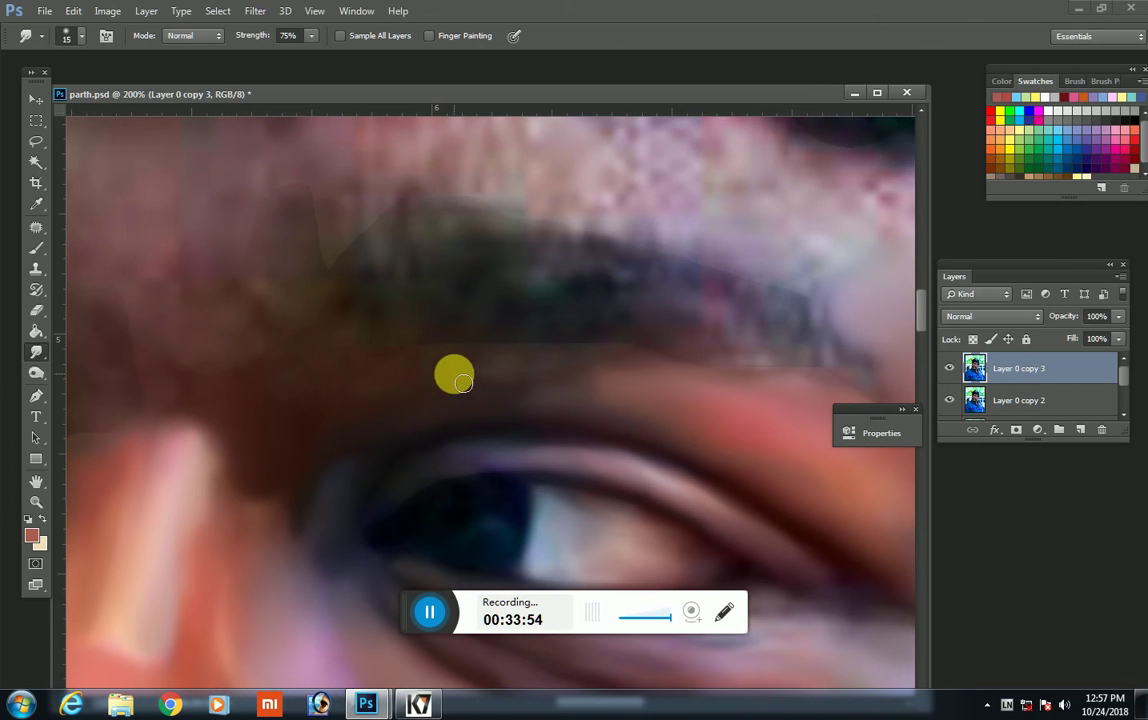
key(bracketright)
key(bracketright)
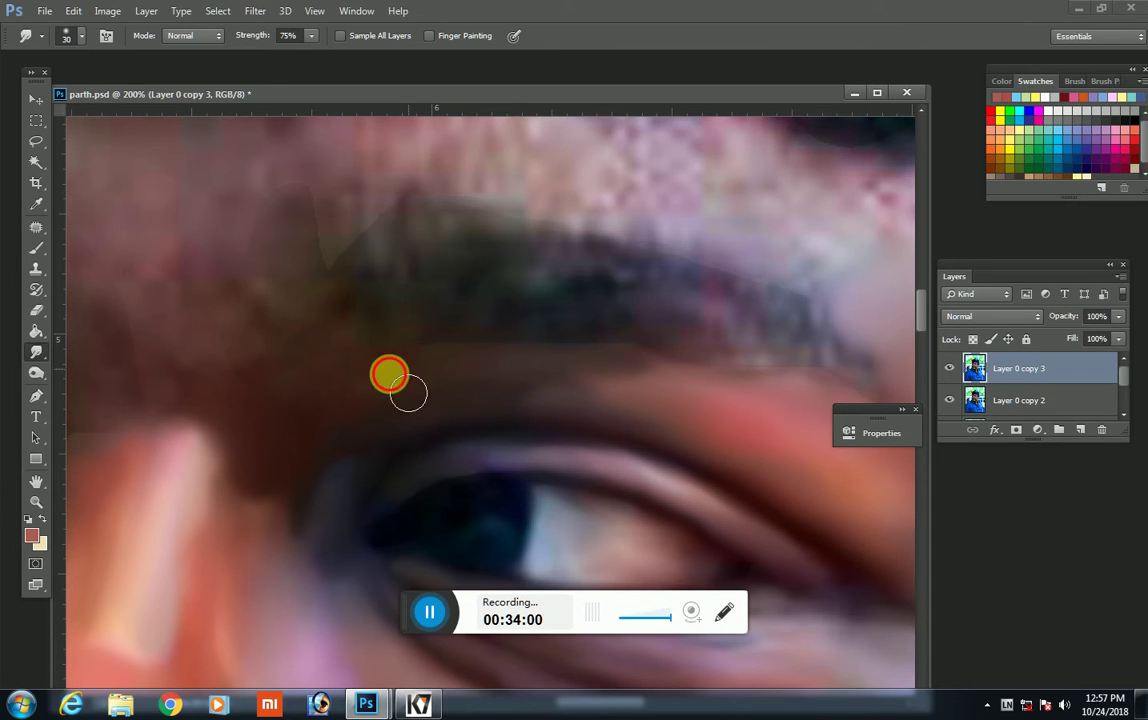
key(bracketright)
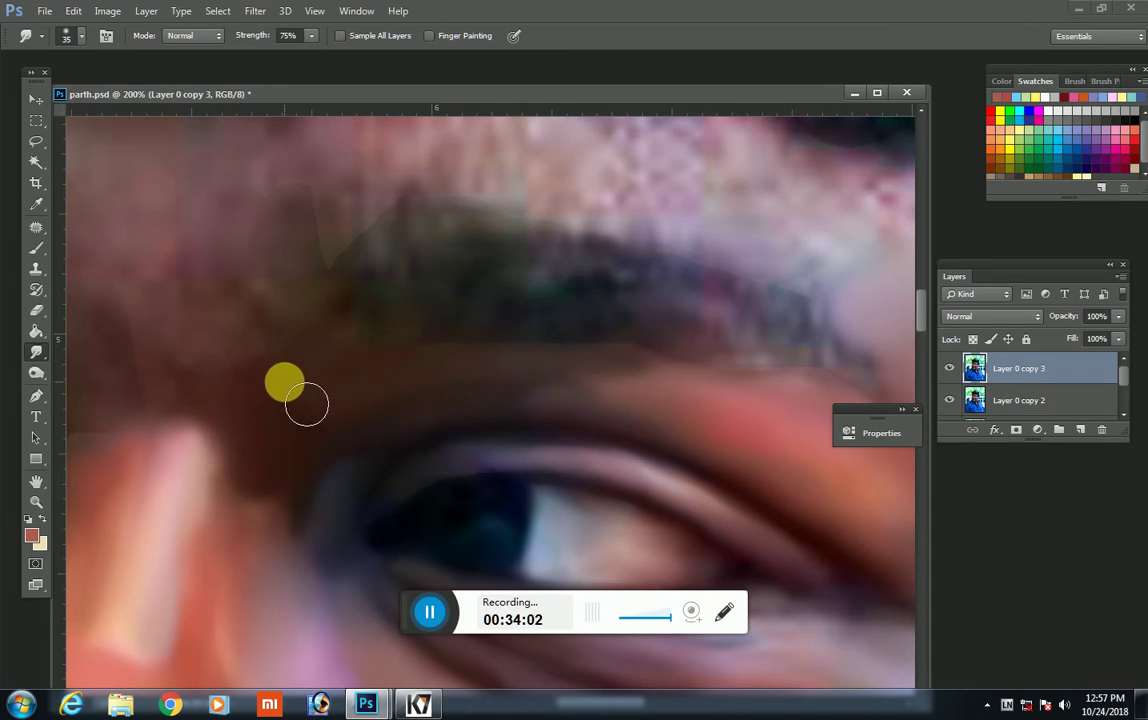
drag(287, 395, 231, 396)
key(bracketleft)
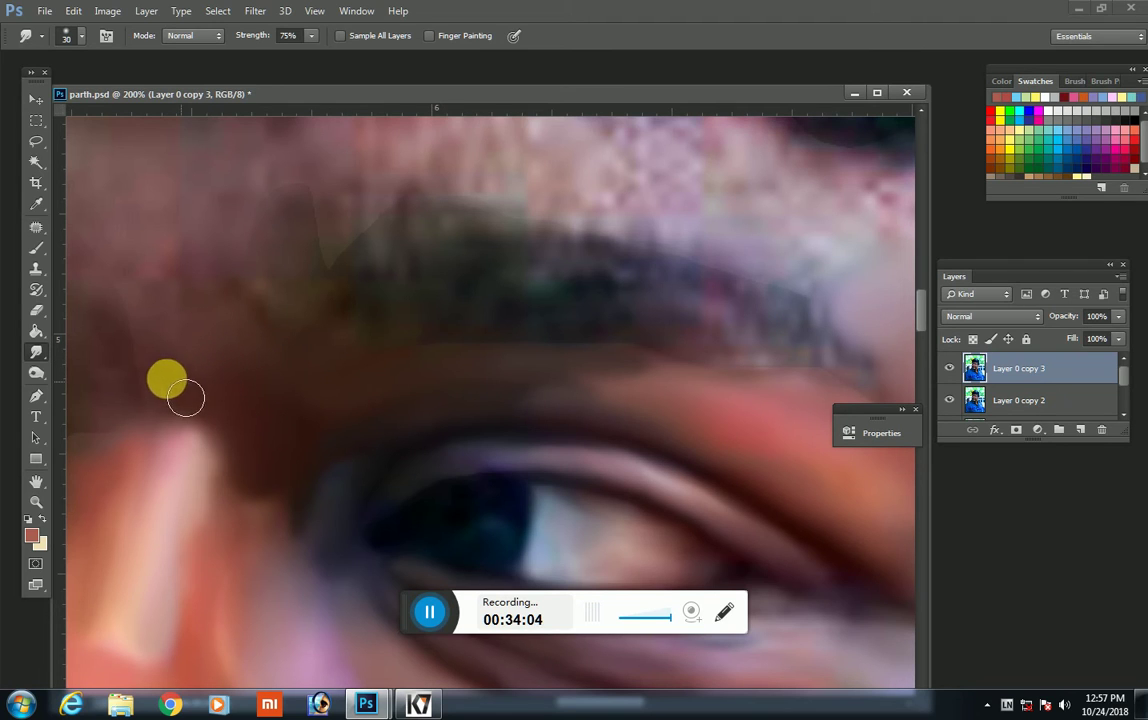
key(bracketright)
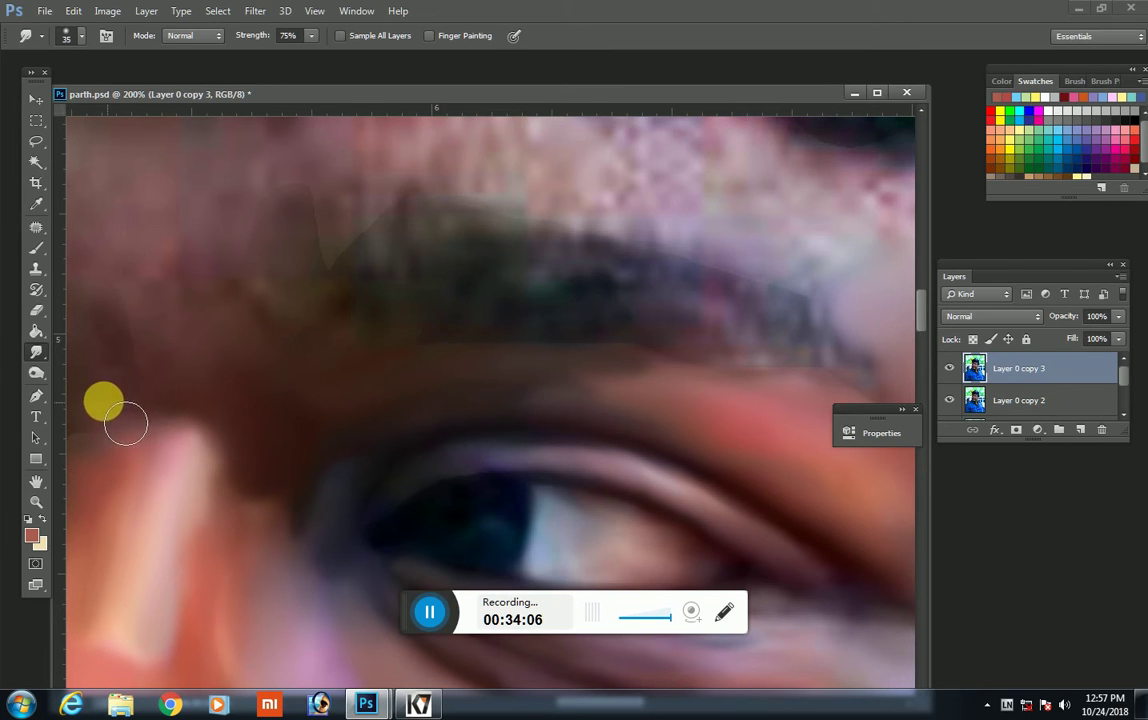
key(bracketleft)
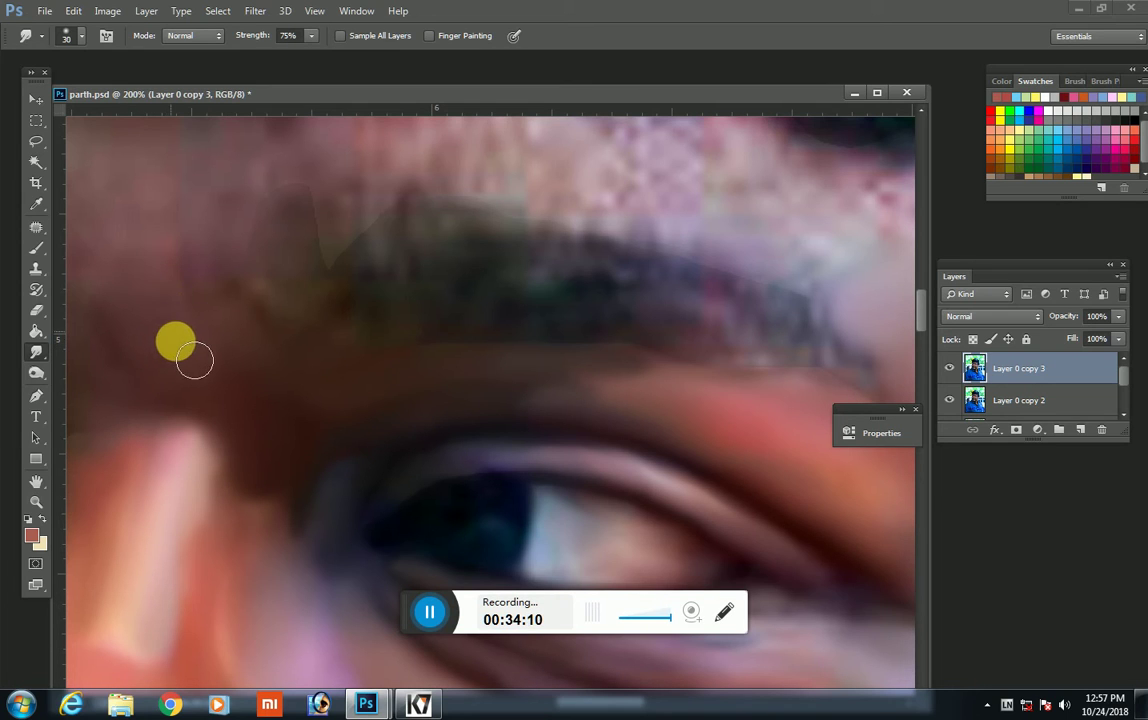
key(bracketleft)
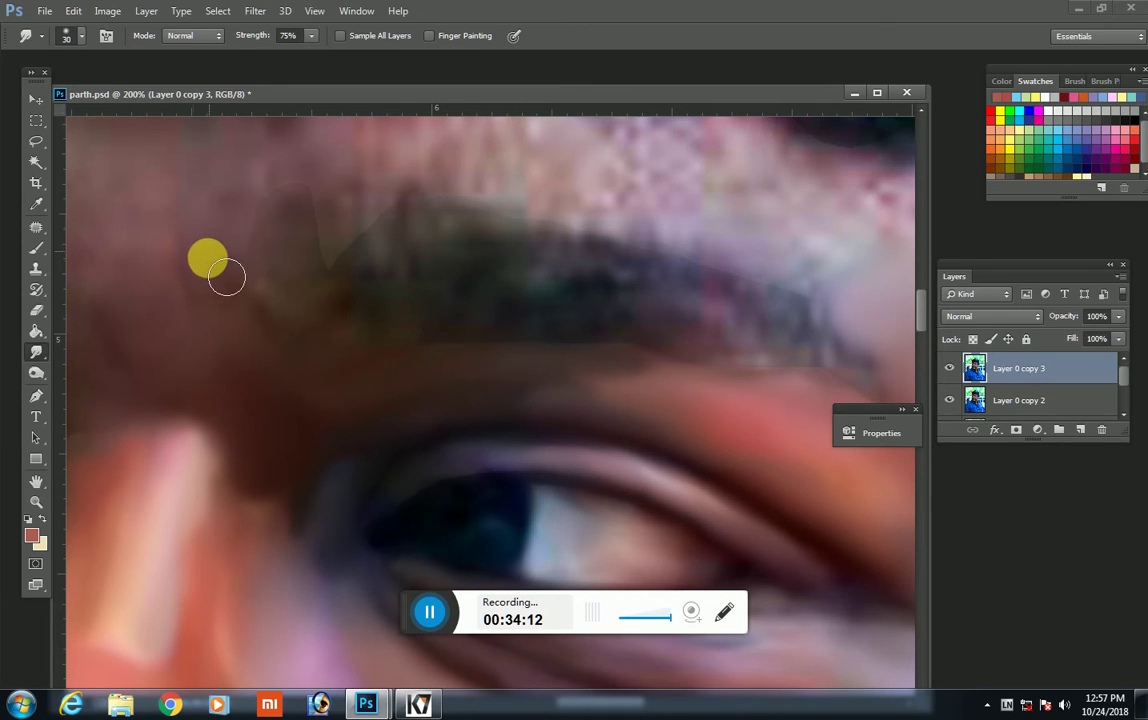
drag(226, 279, 282, 253)
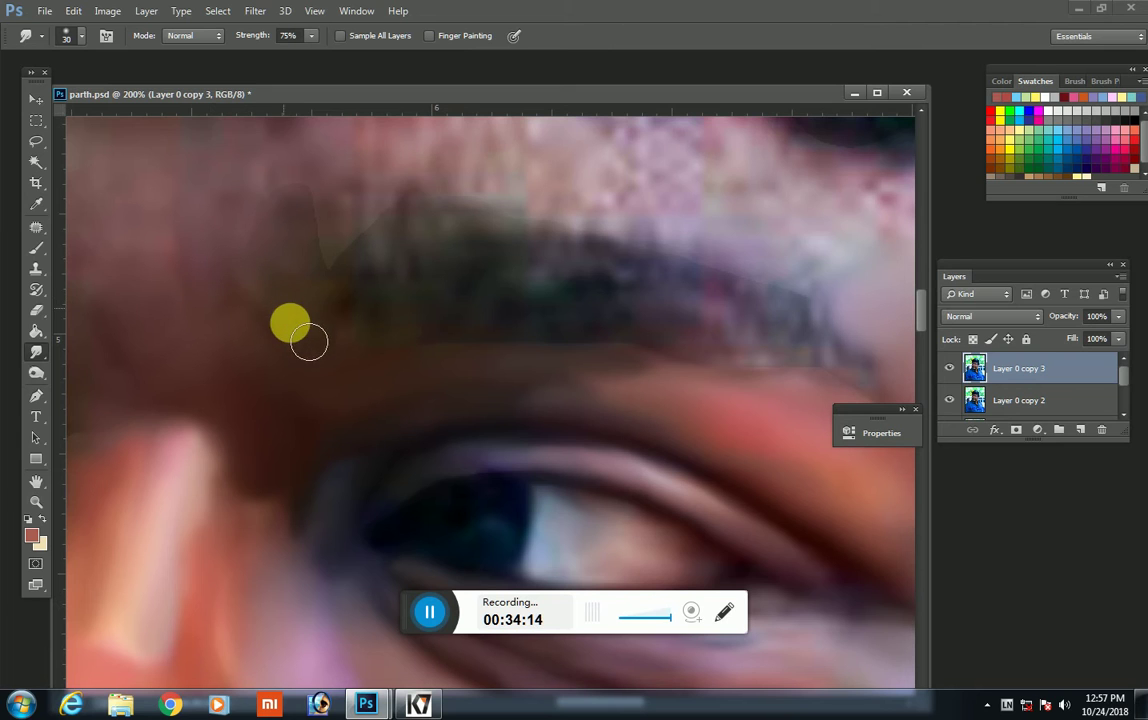
Step: Smear the skin above the eyebrow, smooth its lower edge, and blend the forehead toward the hairline
key(bracketright)
mouse_move(302, 346)
mouse_down()
mouse_move(347, 313)
mouse_move(413, 318)
mouse_up()
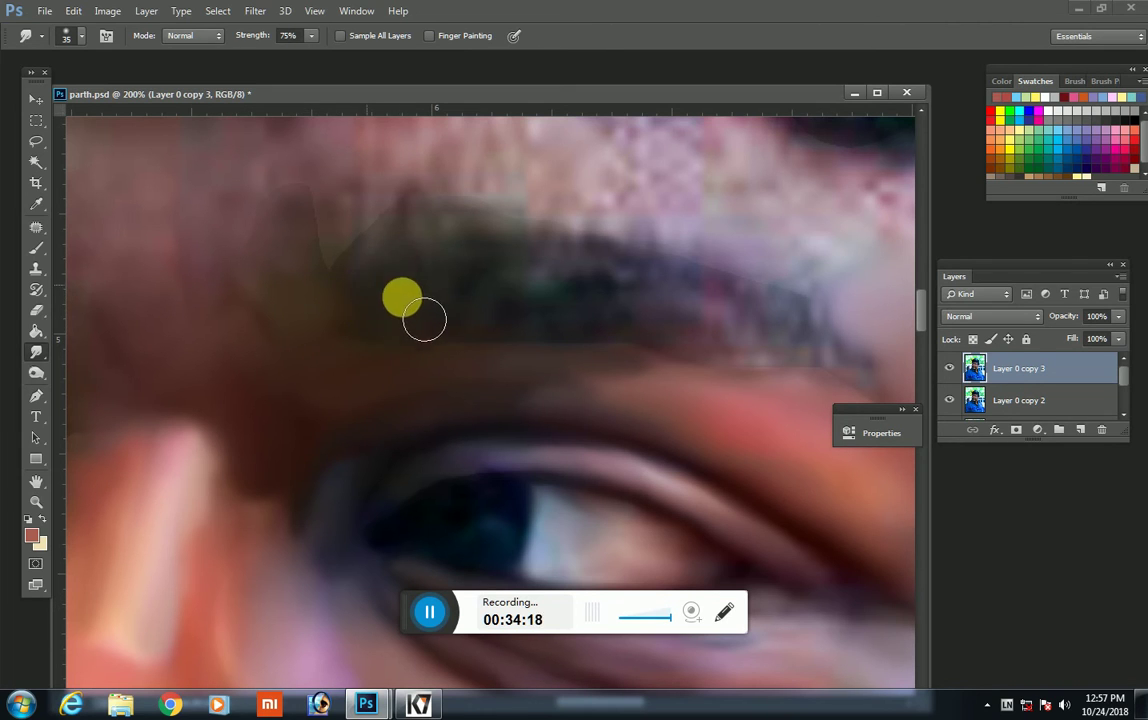
key(bracketleft)
drag(341, 315, 209, 268)
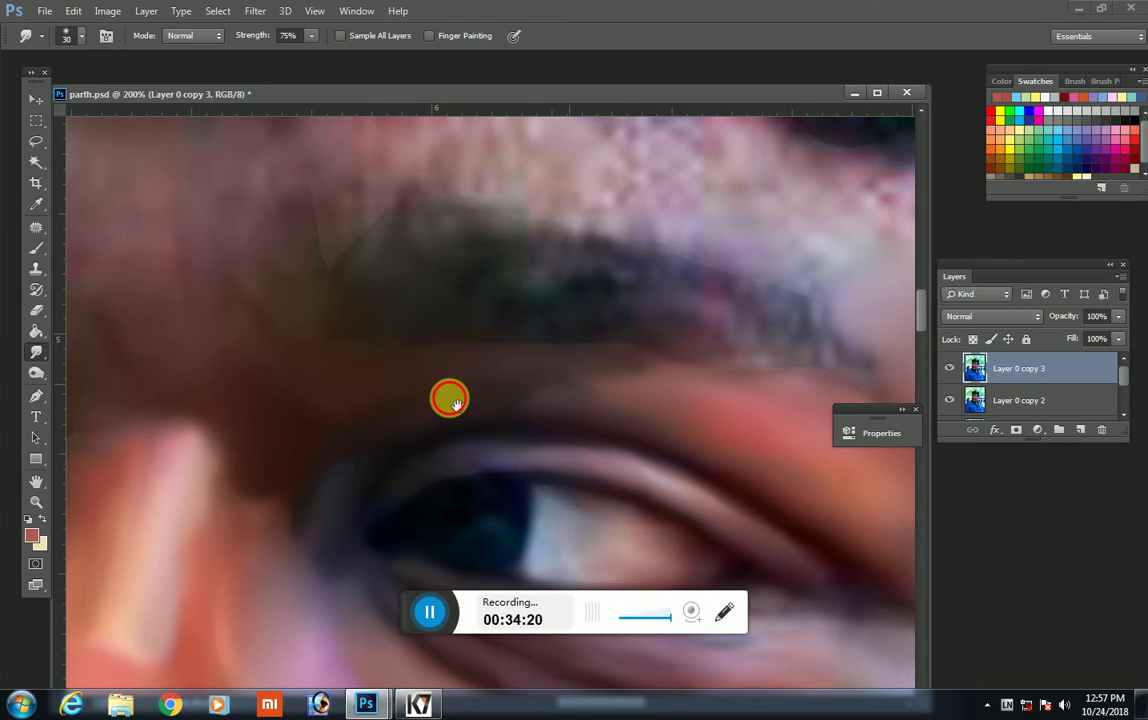
drag(448, 397, 350, 412)
key(bracketleft)
key(bracketleft)
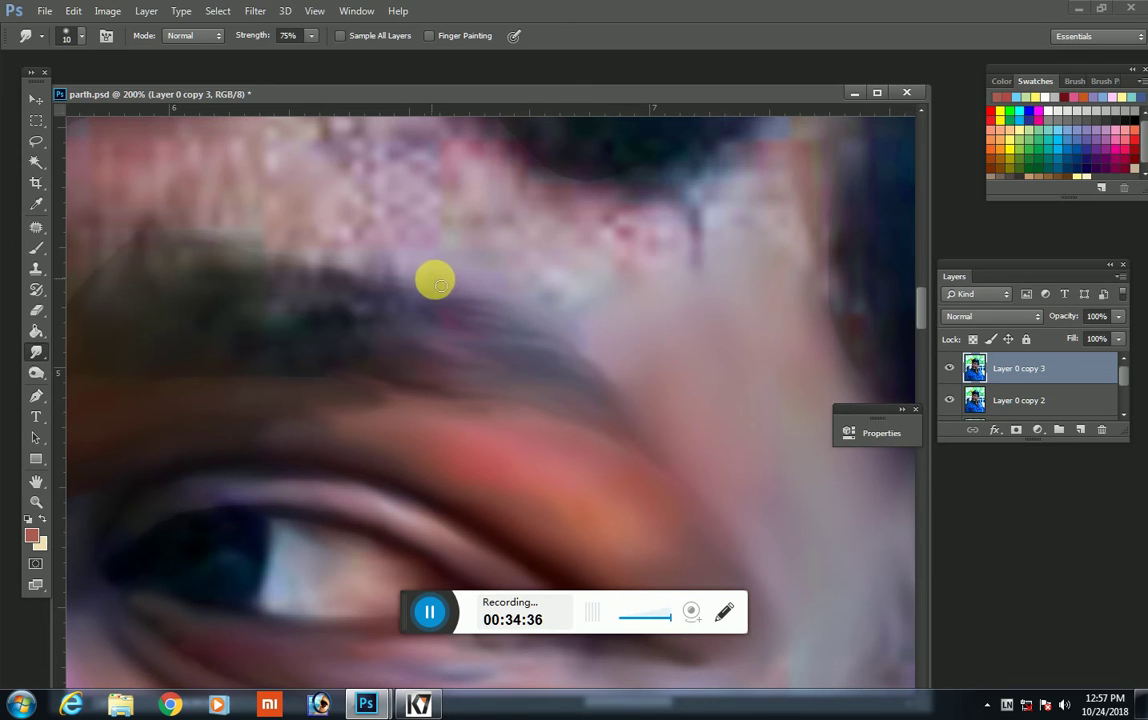
key(bracketright)
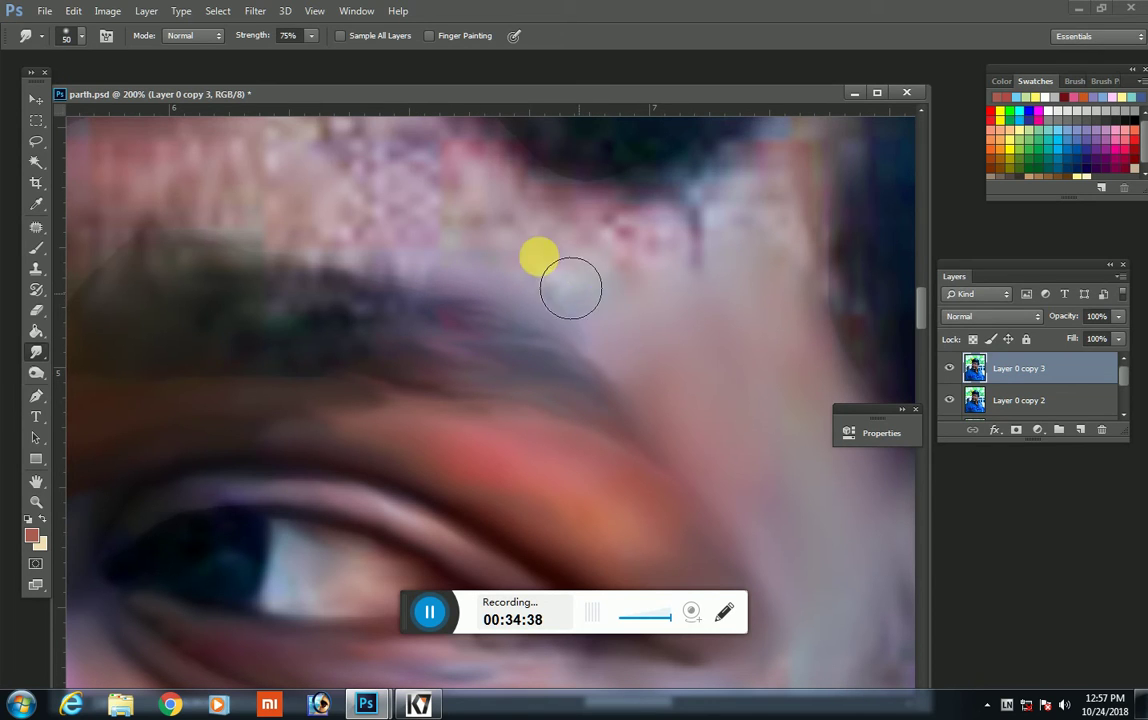
mouse_move(569, 287)
mouse_down()
mouse_move(709, 262)
mouse_move(802, 277)
mouse_move(735, 318)
mouse_up()
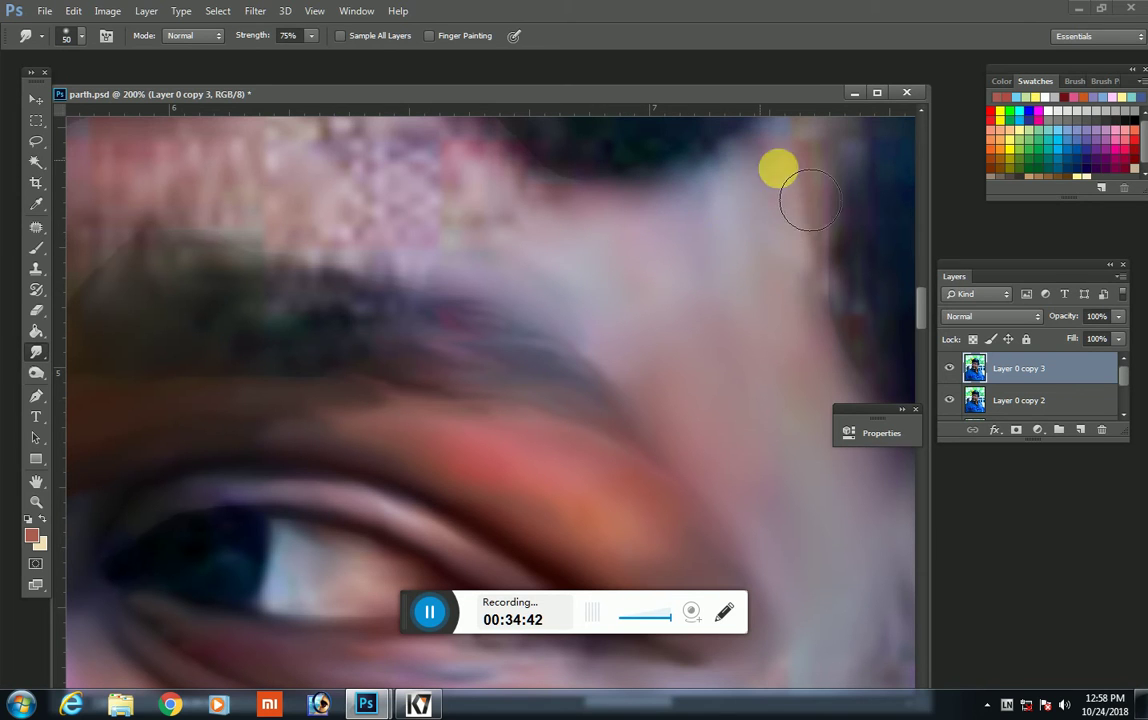
scroll(578, 427, up, 2)
Step: Smear the temple skin and the cheek edge into the dark hair
mouse_move(578, 427)
mouse_down()
mouse_move(624, 470)
mouse_move(641, 465)
mouse_move(597, 272)
mouse_up()
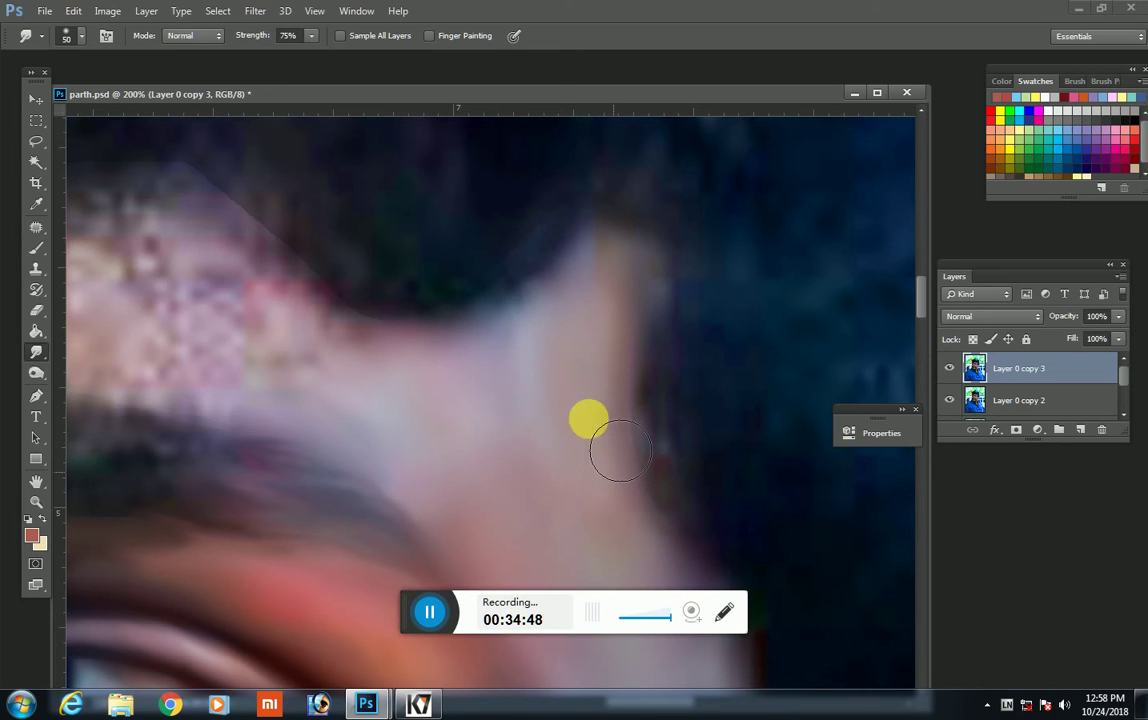
scroll(578, 250, down, 3)
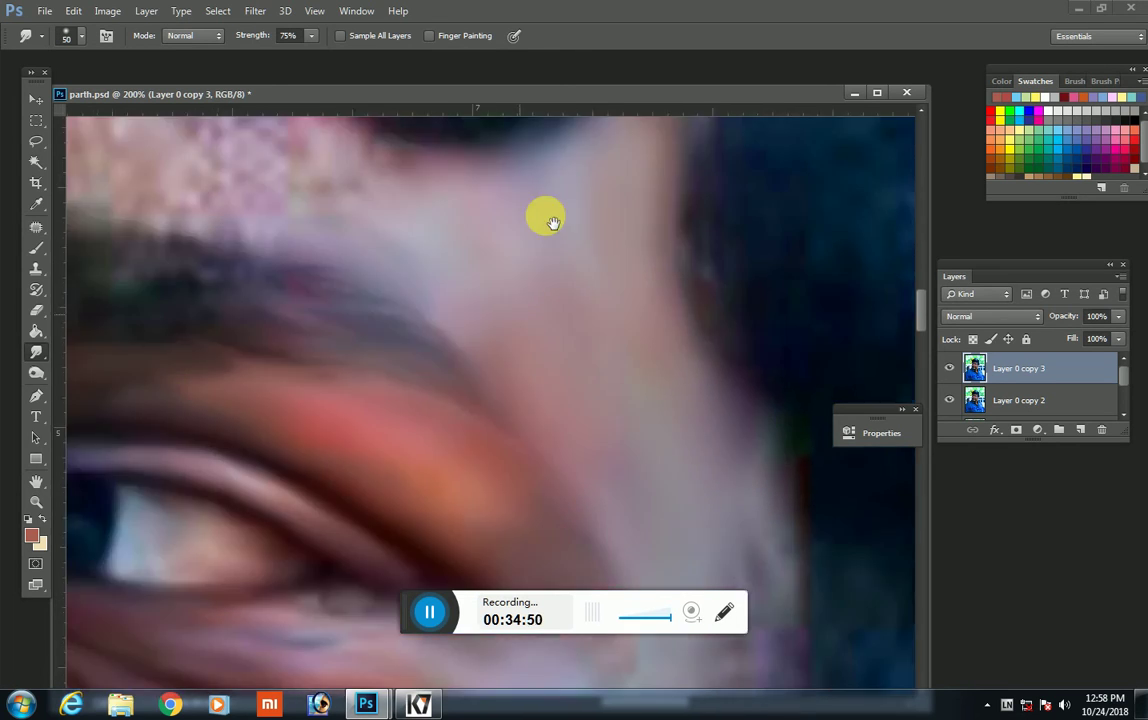
drag(616, 410, 479, 172)
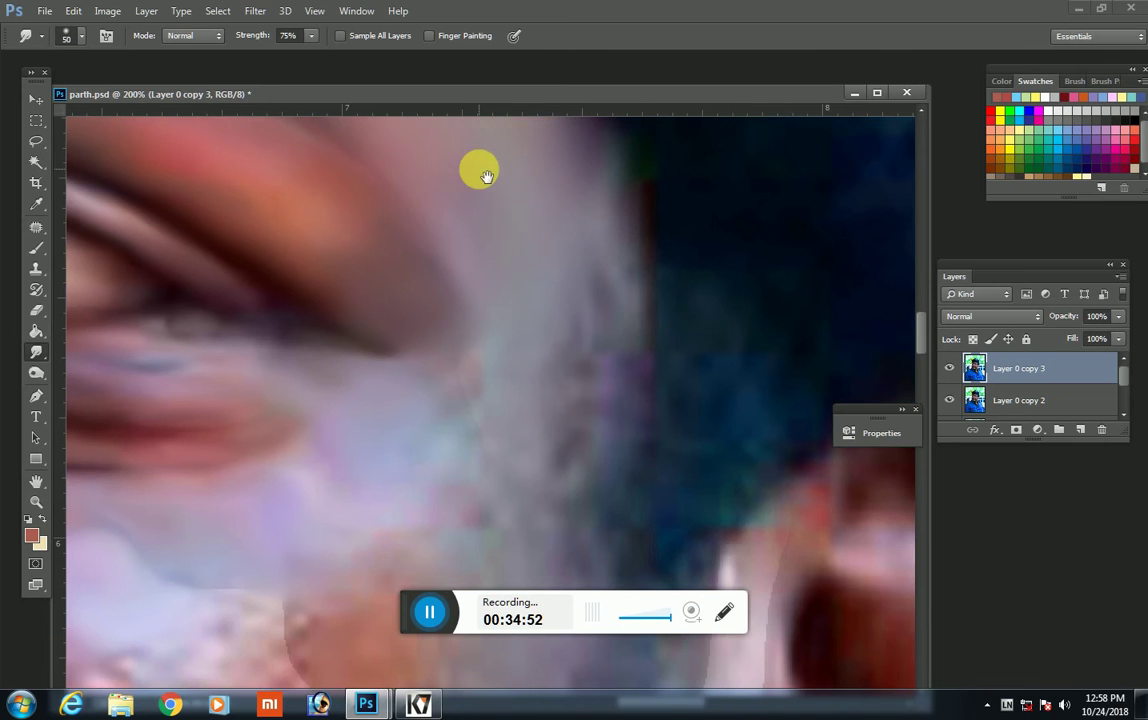
drag(609, 220, 618, 422)
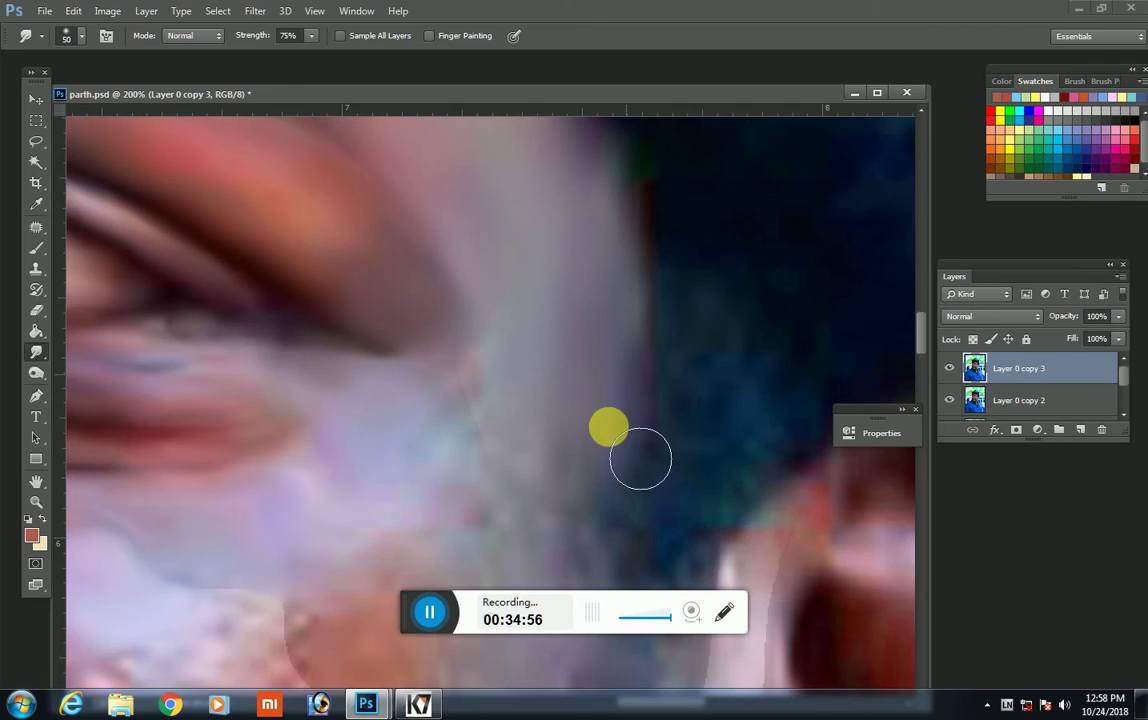
drag(633, 463, 589, 519)
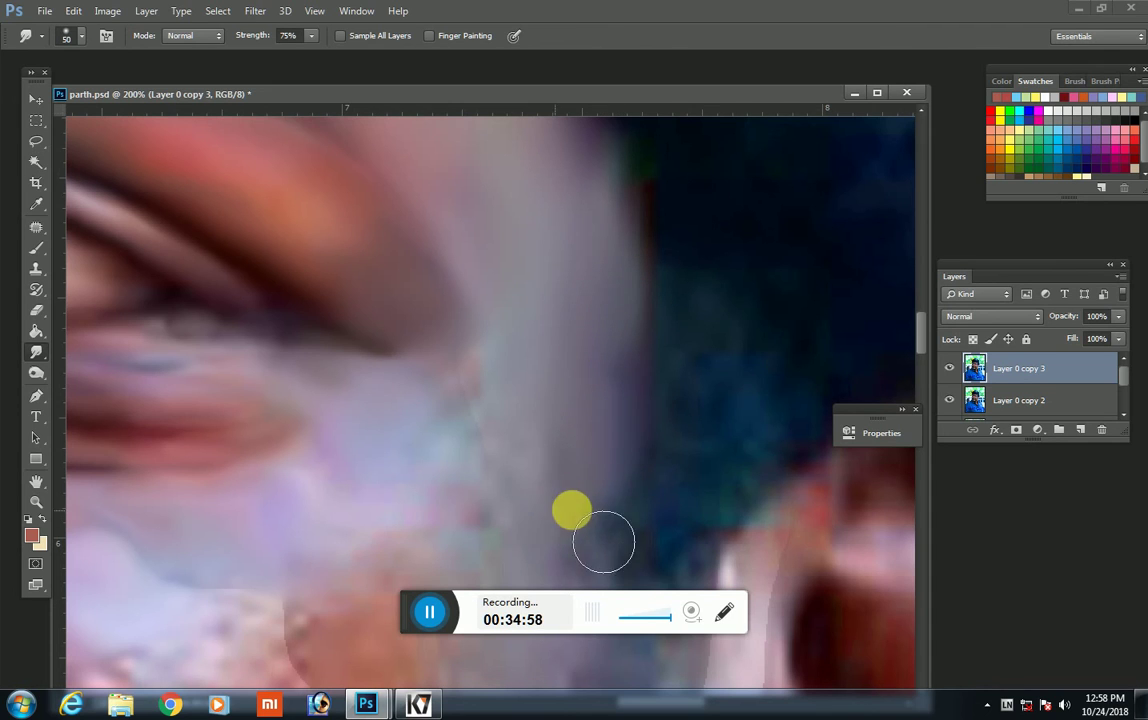
Step: Smooth the cheek skin below the eye and the cheek edge beside the hair
drag(509, 532, 545, 507)
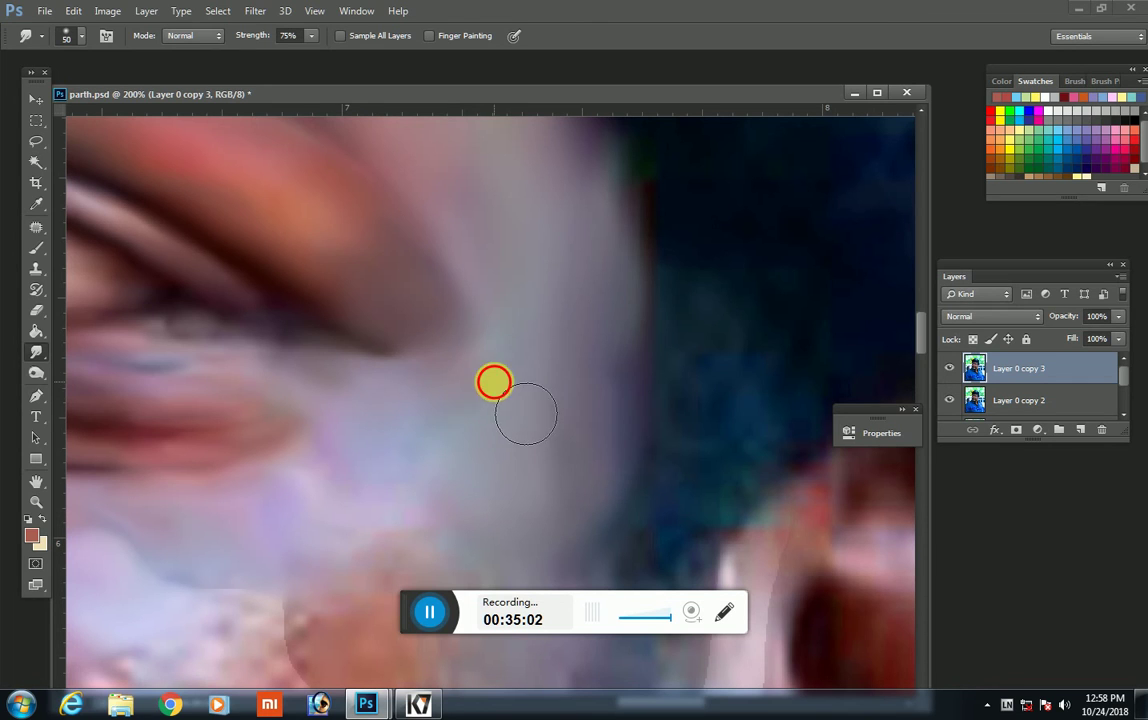
mouse_move(545, 507)
mouse_down()
mouse_move(474, 533)
mouse_move(593, 281)
mouse_move(600, 231)
mouse_up()
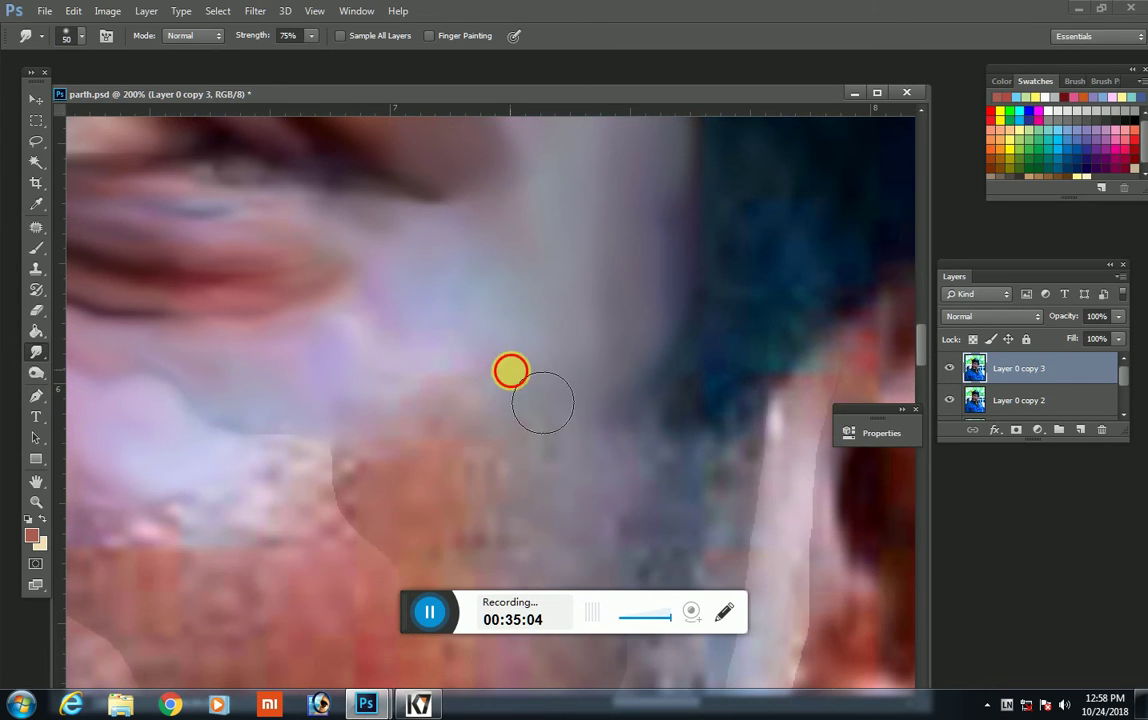
mouse_move(458, 423)
mouse_down()
mouse_move(453, 551)
mouse_move(443, 520)
mouse_move(512, 420)
mouse_move(495, 451)
mouse_move(526, 533)
mouse_up()
key(bracketright)
key(bracketright)
key(bracketright)
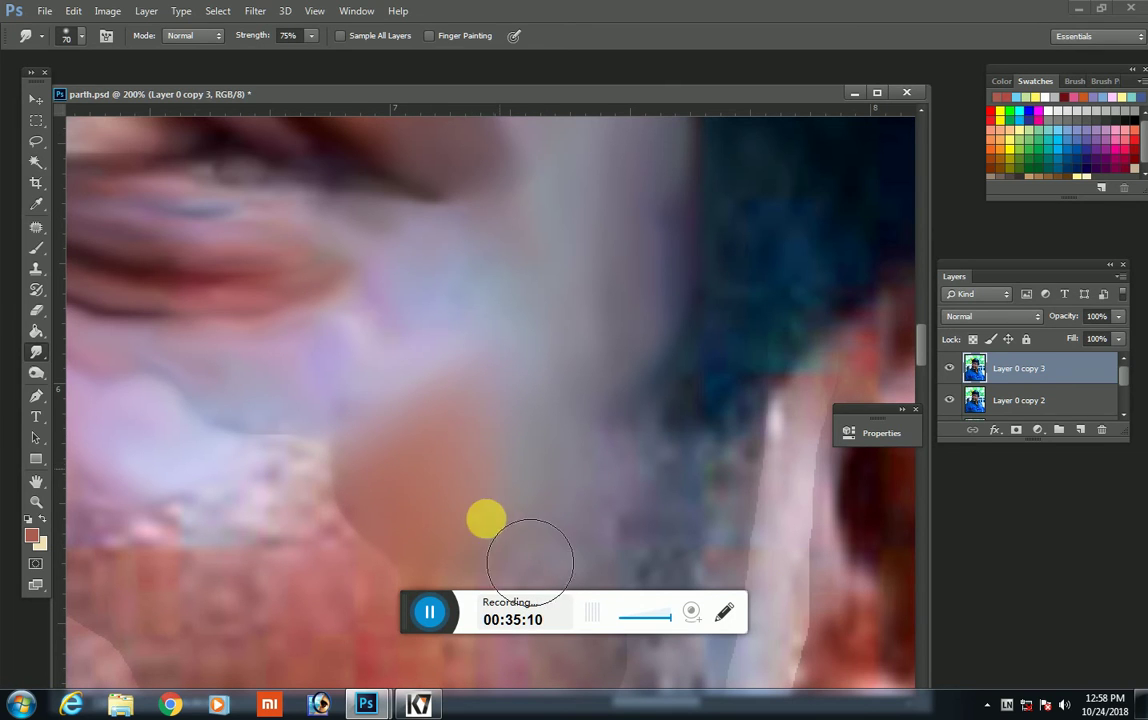
key(bracketleft)
key(bracketleft)
key(bracketleft)
mouse_move(574, 482)
mouse_down()
mouse_move(616, 484)
mouse_move(612, 502)
mouse_move(653, 438)
mouse_up()
key(bracketright)
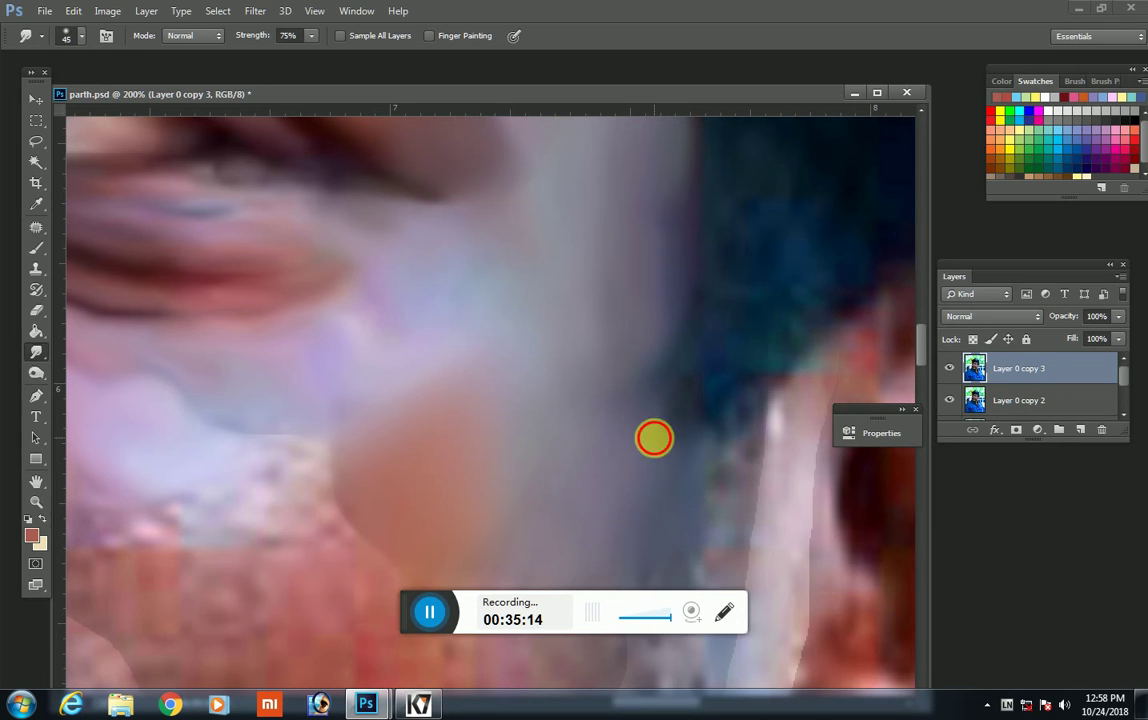
key(bracketleft)
key(bracketleft)
key(bracketleft)
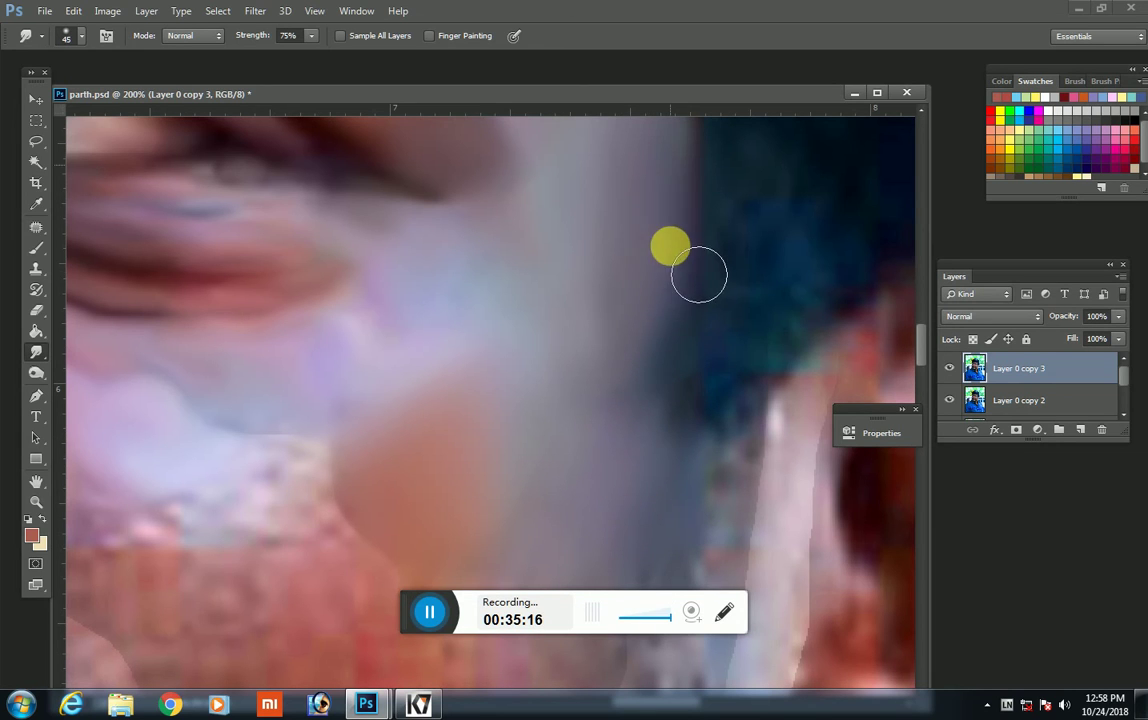
Step: Smear the cheek leftward and smudge across the eyebrow
mouse_move(600, 344)
mouse_down()
mouse_move(351, 266)
mouse_move(482, 443)
mouse_up()
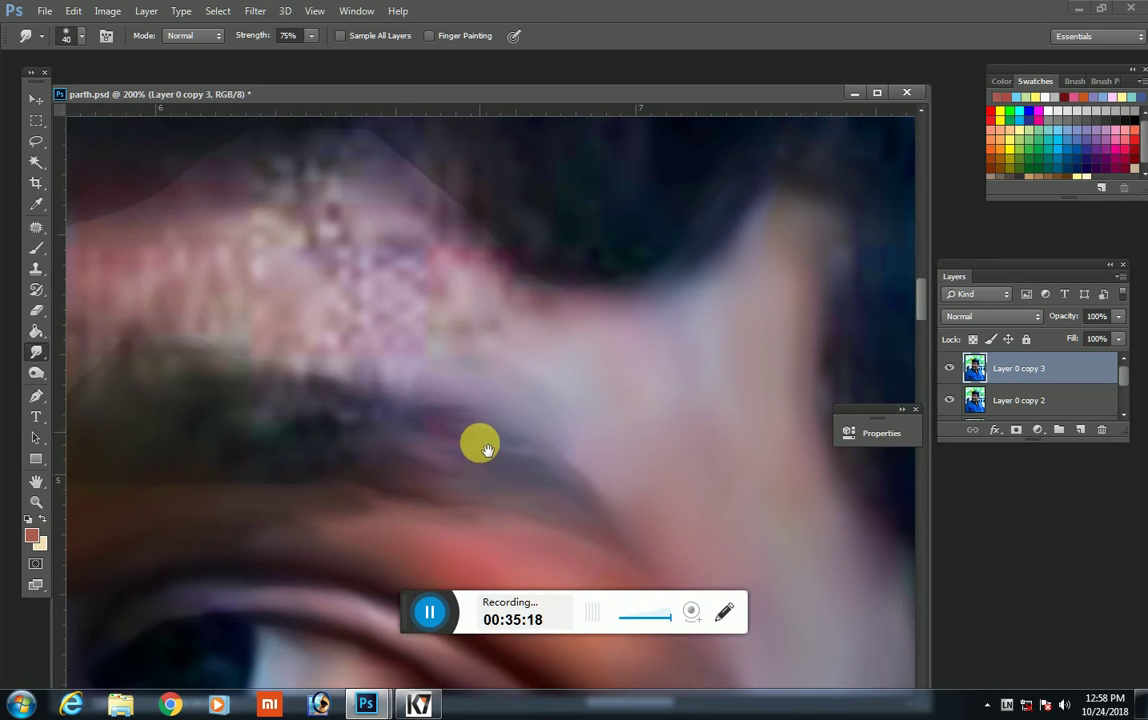
scroll(584, 502, down, 2)
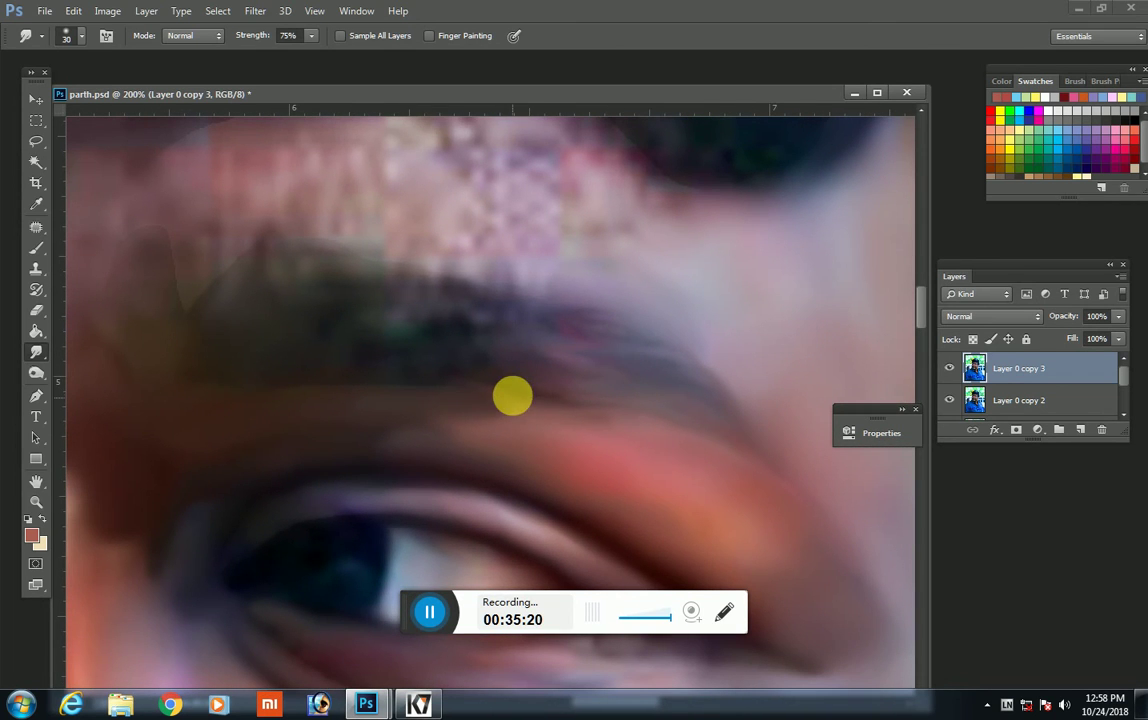
key(bracketright)
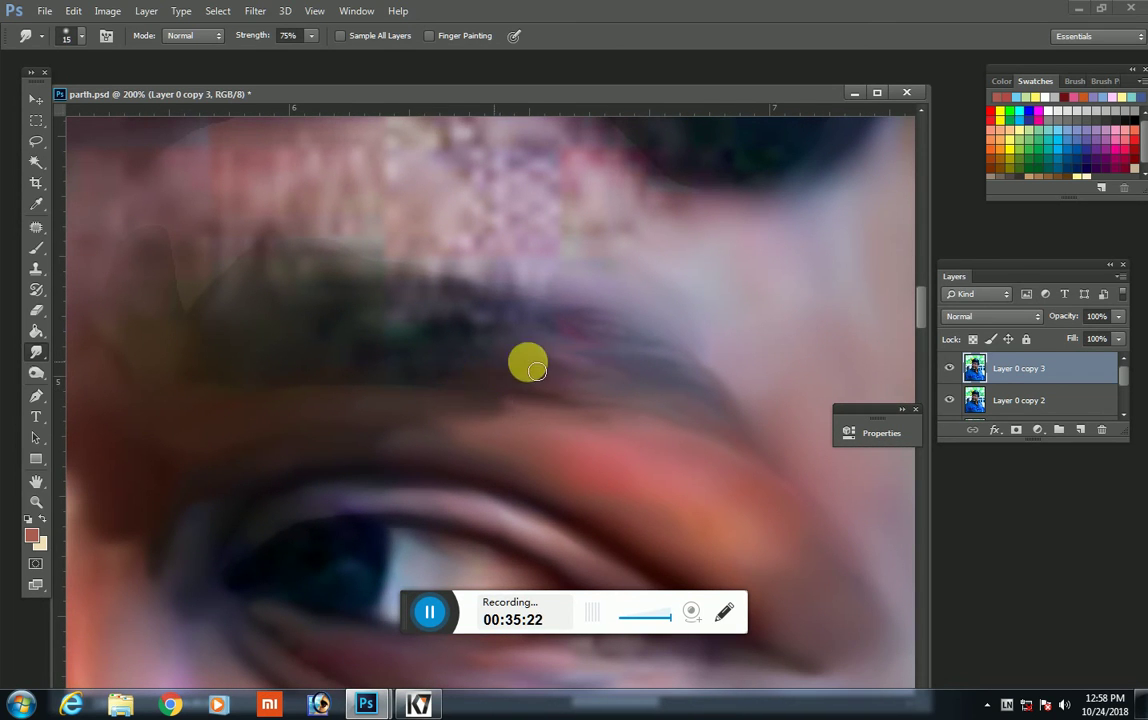
click(500, 350)
mouse_move(486, 377)
mouse_down()
mouse_move(509, 322)
mouse_move(441, 266)
mouse_move(502, 277)
mouse_move(560, 310)
mouse_move(548, 358)
mouse_move(510, 302)
mouse_up()
key(bracketleft)
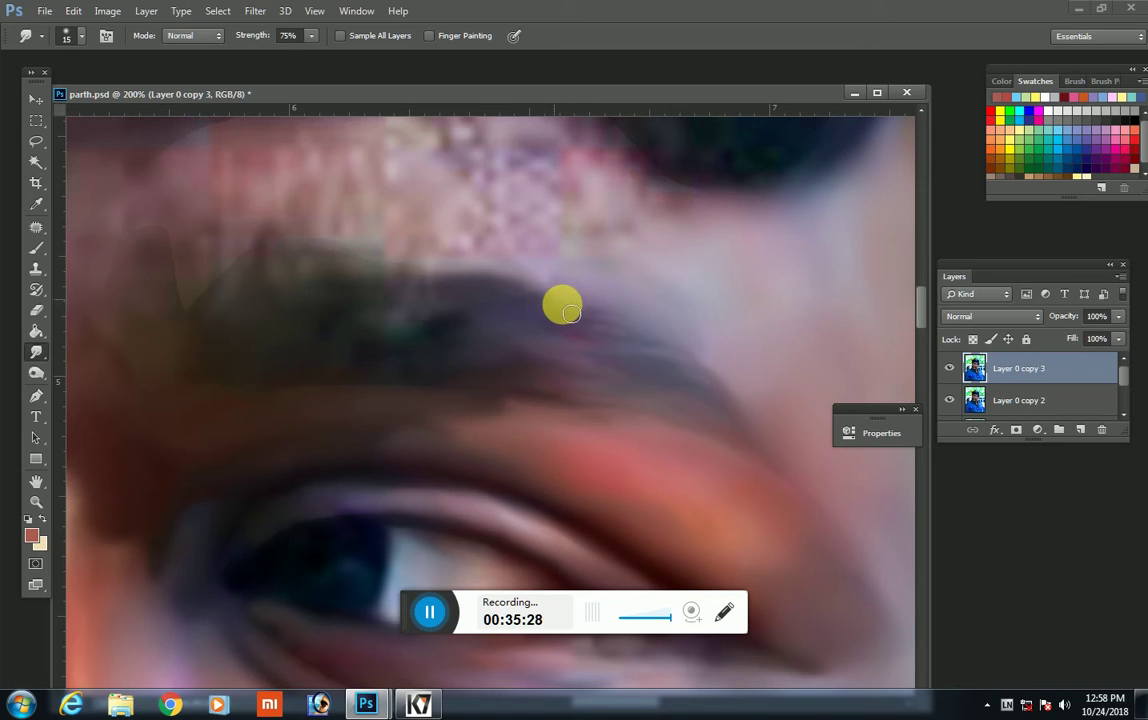
mouse_move(596, 337)
mouse_down()
mouse_move(499, 375)
mouse_move(534, 431)
mouse_move(447, 378)
mouse_move(328, 405)
mouse_move(264, 405)
mouse_move(361, 351)
mouse_move(460, 335)
mouse_move(444, 330)
mouse_move(457, 292)
mouse_move(535, 298)
mouse_move(330, 302)
mouse_move(343, 297)
mouse_move(359, 334)
mouse_move(462, 313)
mouse_move(585, 326)
mouse_move(308, 300)
mouse_move(359, 290)
mouse_move(341, 266)
mouse_move(351, 243)
mouse_move(400, 265)
mouse_move(310, 272)
mouse_move(284, 307)
mouse_move(274, 261)
mouse_move(277, 325)
mouse_move(236, 325)
mouse_move(351, 284)
mouse_move(246, 336)
mouse_move(284, 197)
mouse_move(213, 287)
mouse_move(192, 354)
mouse_move(188, 264)
mouse_move(115, 249)
mouse_move(157, 341)
mouse_up()
Step: Smudge the eyebrow's left end into strand-like strokes with a small brush
key(bracketright)
key(bracketleft)
key(bracketright)
key(bracketleft)
key(bracketright)
key(bracketright)
key(bracketright)
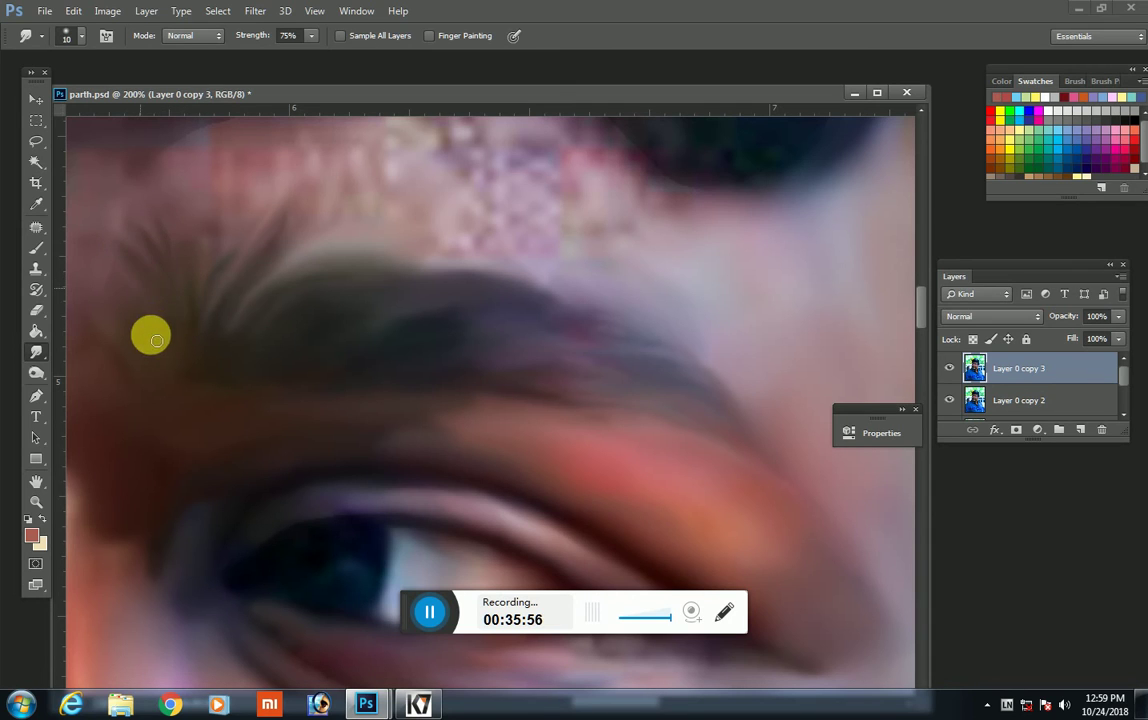
drag(182, 391, 128, 330)
key(bracketright)
Step: Smear the skin along the top of the brow and blend the forehead into the hairline
scroll(237, 282, up, 3)
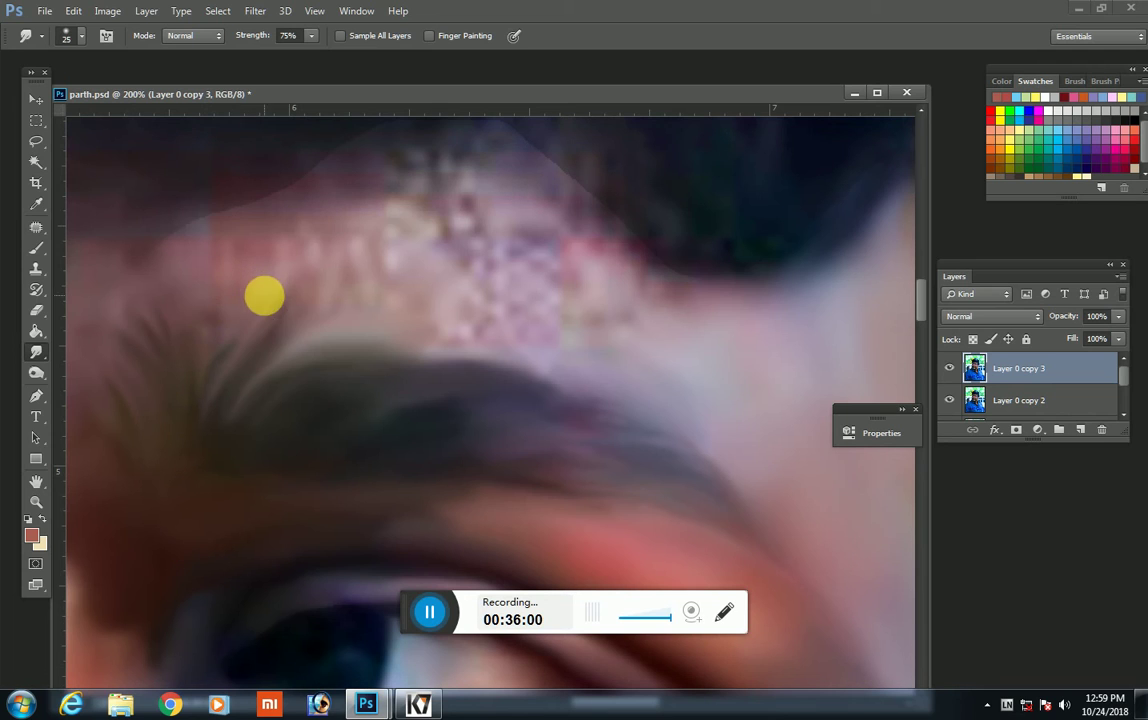
mouse_move(264, 295)
mouse_down()
mouse_move(264, 307)
mouse_move(316, 311)
mouse_move(215, 356)
mouse_move(154, 323)
mouse_move(164, 305)
mouse_move(255, 262)
mouse_move(278, 299)
mouse_move(433, 331)
mouse_move(346, 311)
mouse_move(444, 318)
mouse_move(402, 282)
mouse_move(490, 317)
mouse_move(482, 323)
mouse_move(569, 315)
mouse_move(585, 355)
mouse_move(630, 348)
mouse_move(659, 323)
mouse_move(641, 300)
mouse_move(666, 333)
mouse_move(771, 336)
mouse_move(595, 311)
mouse_move(556, 247)
mouse_move(523, 226)
mouse_move(499, 245)
mouse_move(520, 192)
mouse_move(433, 223)
mouse_move(403, 264)
mouse_move(388, 263)
mouse_move(387, 231)
mouse_move(407, 202)
mouse_up()
key(bracketright)
key(bracketleft)
key(bracketright)
key(bracketright)
key(bracketright)
scroll(395, 230, up, 2)
mouse_move(384, 259)
mouse_down()
mouse_move(404, 293)
mouse_move(380, 291)
mouse_up()
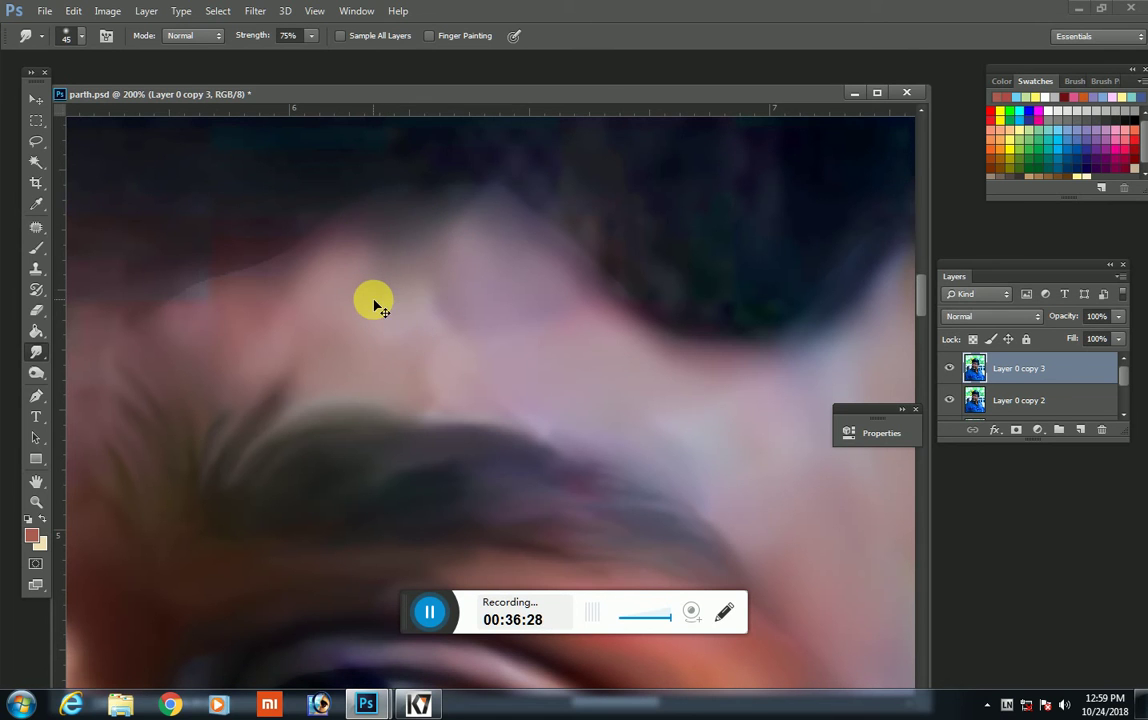
scroll(373, 305, down, 2)
Step: Shrink the Smudge brush slightly and smear the pixels along the lip edge
scroll(373, 305, down, 2)
scroll(373, 300, down, 1)
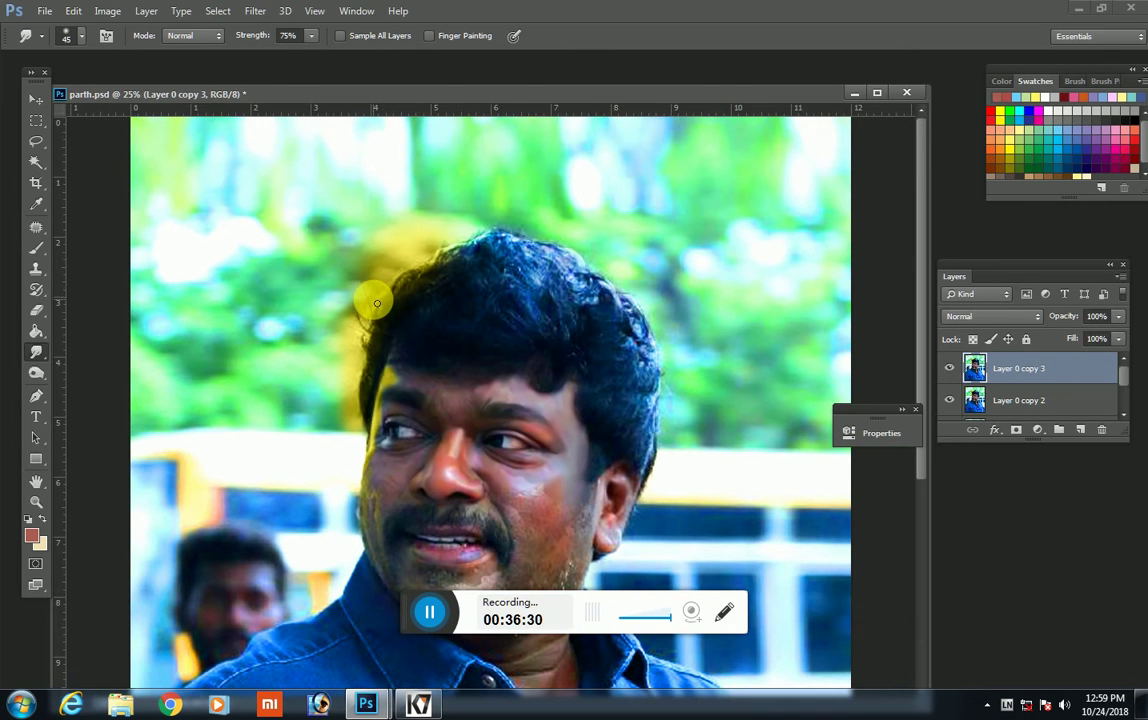
scroll(609, 497, down, 2)
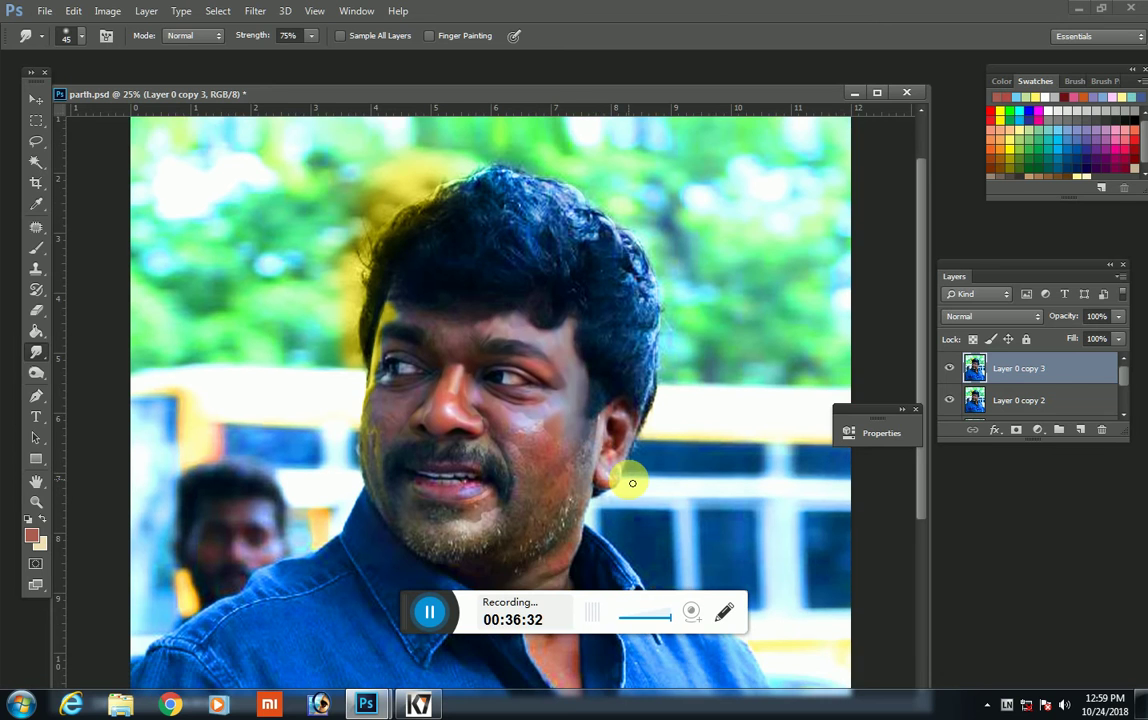
scroll(629, 487, up, 2)
scroll(629, 487, up, 2)
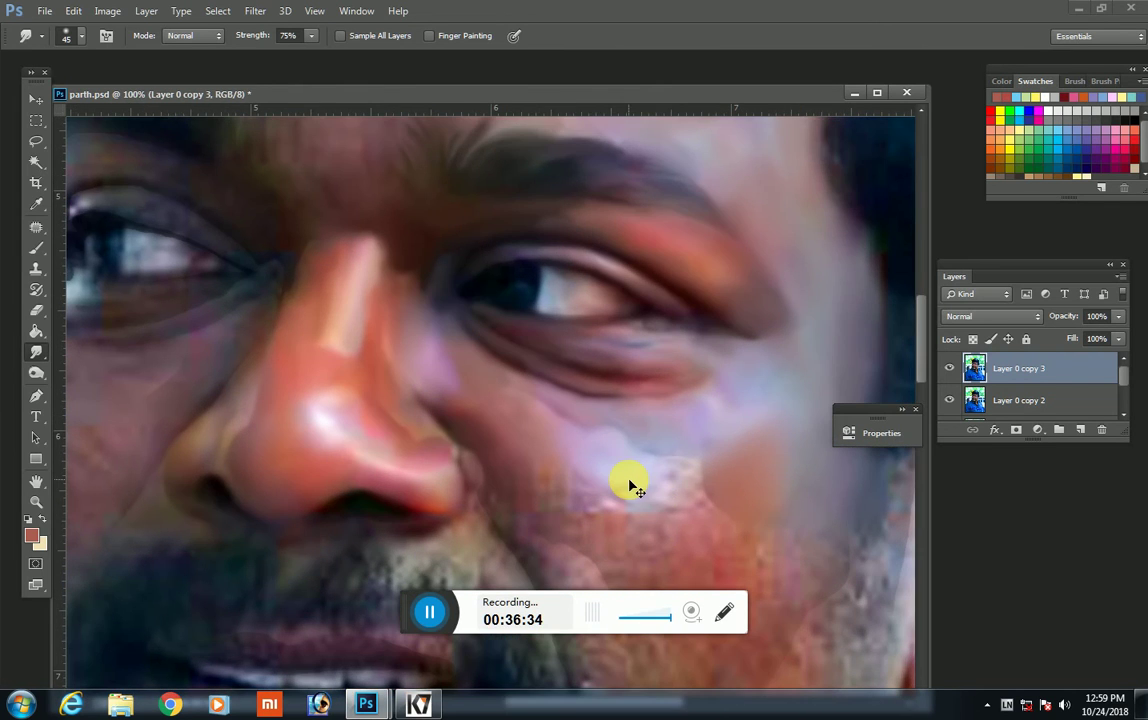
scroll(629, 487, down, 2)
scroll(546, 487, up, 1)
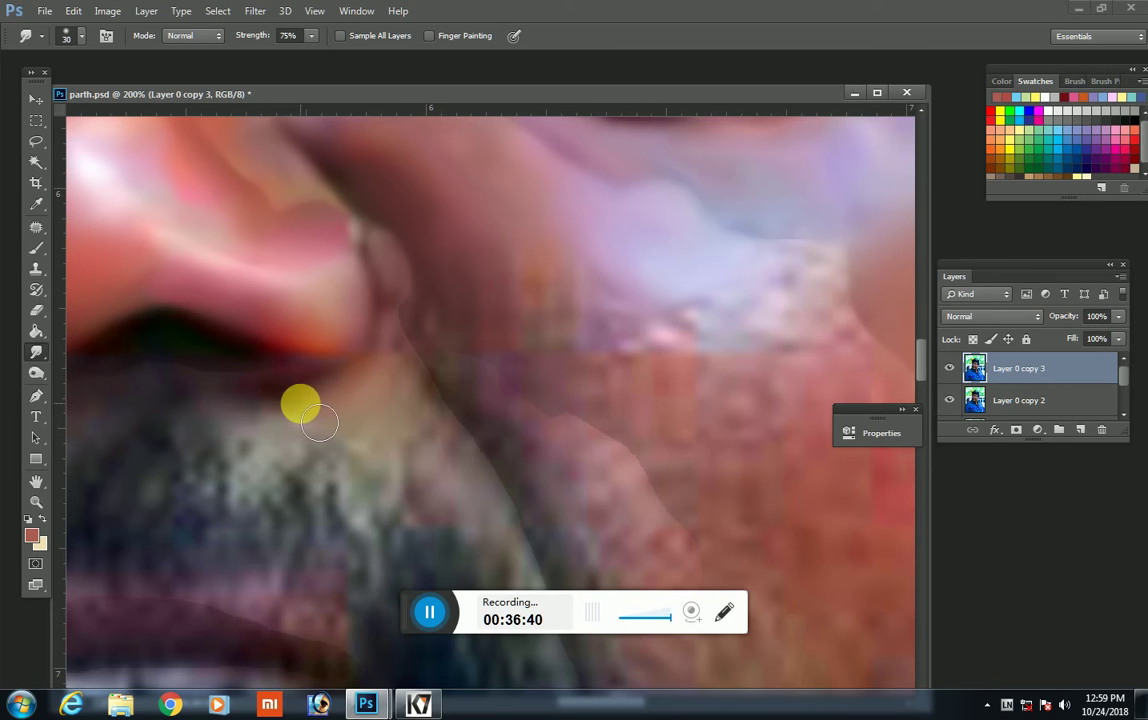
key(bracketleft)
mouse_move(289, 393)
mouse_down()
mouse_move(254, 398)
mouse_move(259, 366)
mouse_move(384, 411)
mouse_move(464, 474)
mouse_move(426, 387)
mouse_move(478, 497)
mouse_move(398, 482)
mouse_move(343, 441)
mouse_move(506, 421)
mouse_move(559, 502)
mouse_move(585, 572)
mouse_move(586, 549)
mouse_move(625, 543)
mouse_move(635, 579)
mouse_move(651, 559)
mouse_move(650, 530)
mouse_up()
Step: Resize the brush and smear the beard edge up and to the left
key(bracketleft)
key(bracketright)
key(bracketright)
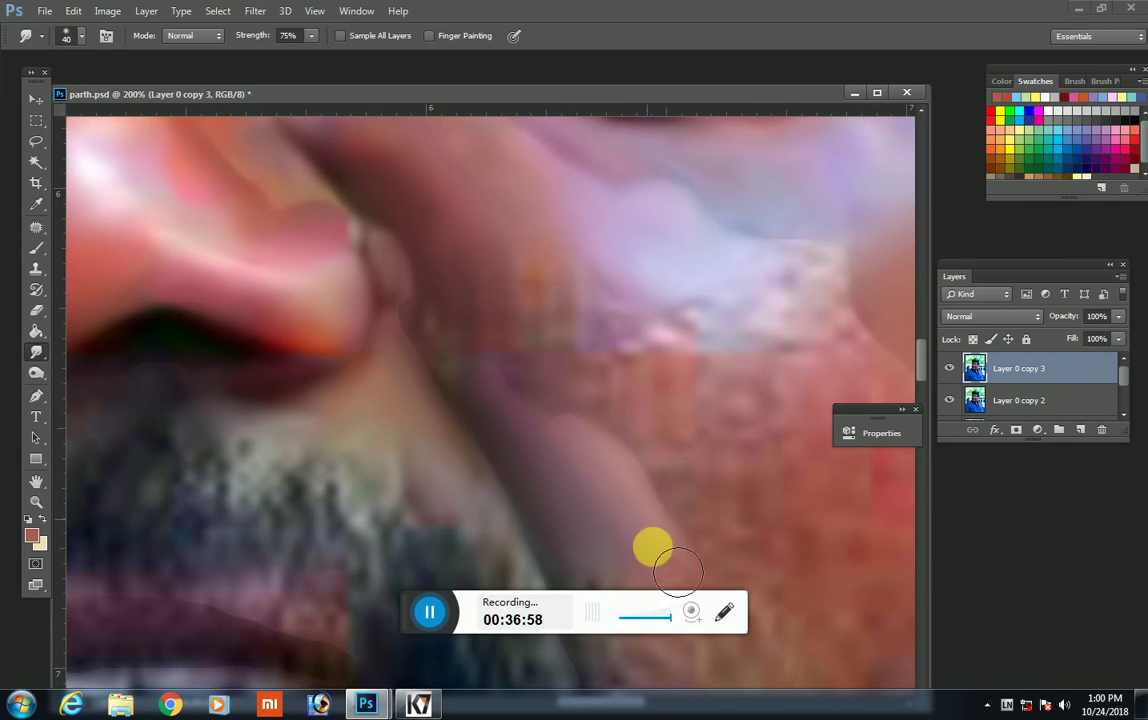
key(bracketleft)
key(bracketleft)
mouse_move(679, 574)
mouse_down()
mouse_move(571, 494)
mouse_move(456, 348)
mouse_move(429, 345)
mouse_move(474, 328)
mouse_move(572, 420)
mouse_move(651, 425)
mouse_move(712, 533)
mouse_move(767, 568)
mouse_move(728, 492)
mouse_move(720, 430)
mouse_move(756, 410)
mouse_move(760, 473)
mouse_move(707, 454)
mouse_move(722, 467)
mouse_move(687, 477)
mouse_move(620, 415)
mouse_move(628, 441)
mouse_move(548, 397)
mouse_move(533, 346)
mouse_move(497, 350)
mouse_move(447, 325)
mouse_move(352, 316)
mouse_move(401, 399)
mouse_move(344, 360)
mouse_move(376, 329)
mouse_move(409, 449)
mouse_move(443, 425)
mouse_move(461, 446)
mouse_move(515, 580)
mouse_move(348, 352)
mouse_move(525, 389)
mouse_move(476, 391)
mouse_move(535, 341)
mouse_move(494, 325)
mouse_move(573, 418)
mouse_move(590, 462)
mouse_move(559, 343)
mouse_move(515, 482)
mouse_move(541, 497)
mouse_move(469, 502)
mouse_move(463, 548)
mouse_move(436, 533)
mouse_move(510, 533)
mouse_move(480, 404)
mouse_move(436, 374)
mouse_up()
Step: Adjust the Smudge brush size between 40 and 60 for the nostril edge
key(bracketright)
key(bracketright)
scroll(727, 541, up, 2)
key(bracketright)
key(bracketleft)
key(bracketright)
key(bracketleft)
key(bracketleft)
key(bracketright)
key(bracketleft)
key(bracketleft)
key(bracketleft)
key(bracketleft)
key(bracketright)
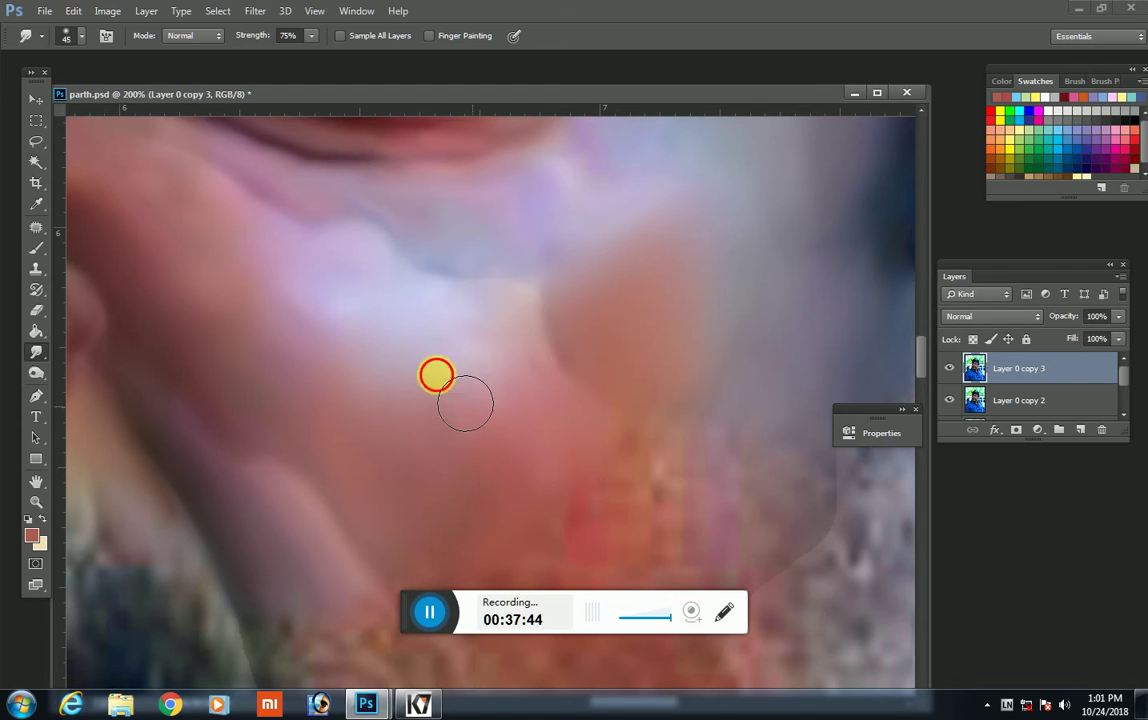
key(bracketright)
key(bracketright)
Step: Smear the skin below the nostril, then zoom out to see the whole portrait
mouse_move(594, 477)
mouse_down()
mouse_move(616, 486)
mouse_move(637, 465)
mouse_move(697, 508)
mouse_move(717, 545)
mouse_up()
key(bracketleft)
key(bracketleft)
key(bracketleft)
key(ctrl+minus)
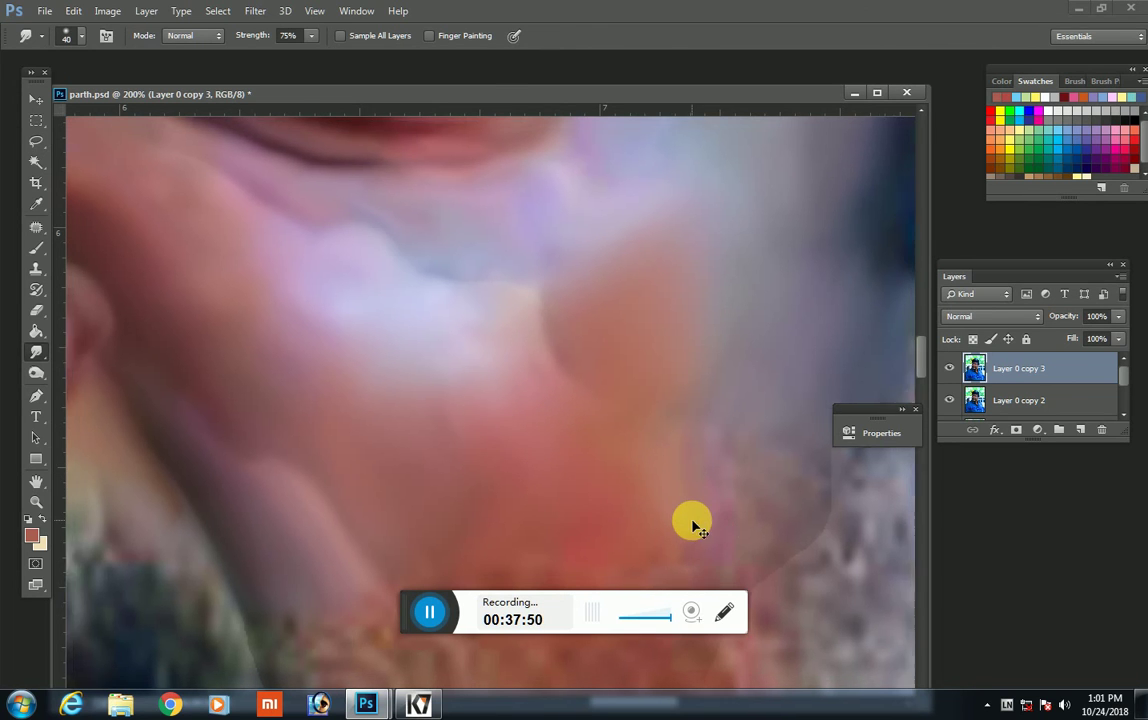
key(ctrl+minus)
key(ctrl+minus)
key(ctrl+minus)
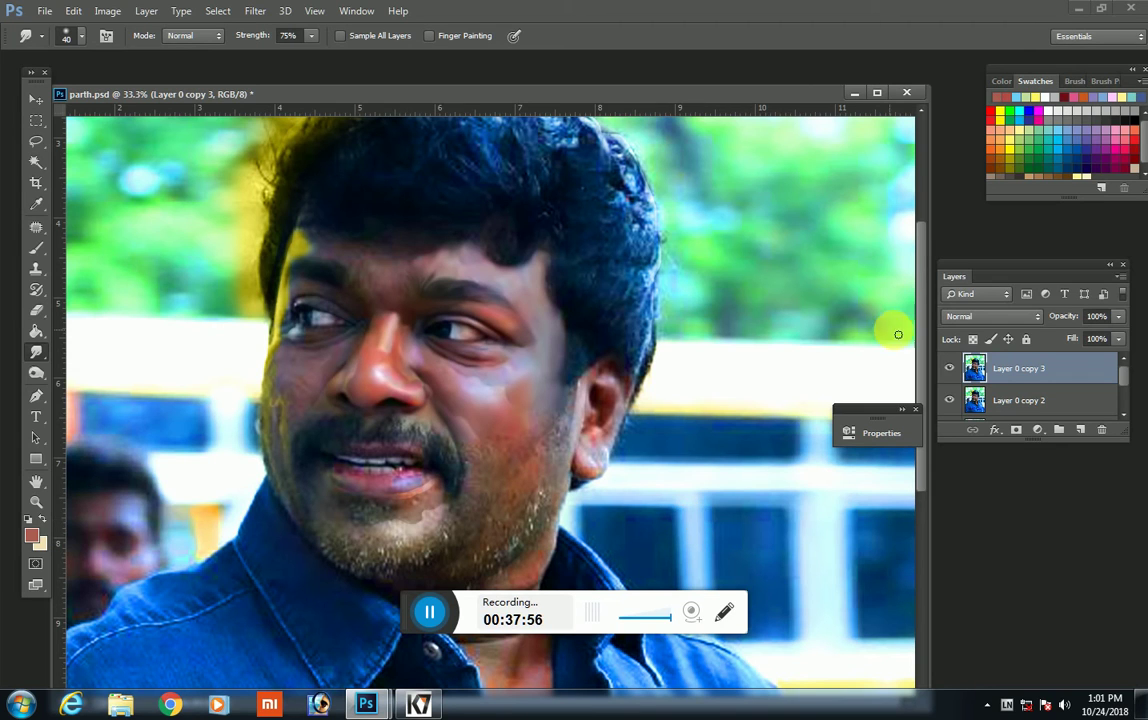
Step: Hide Layer 0 copy 2, compare by toggling copy 3, and zoom to 100% on the nose and mouth
click(950, 401)
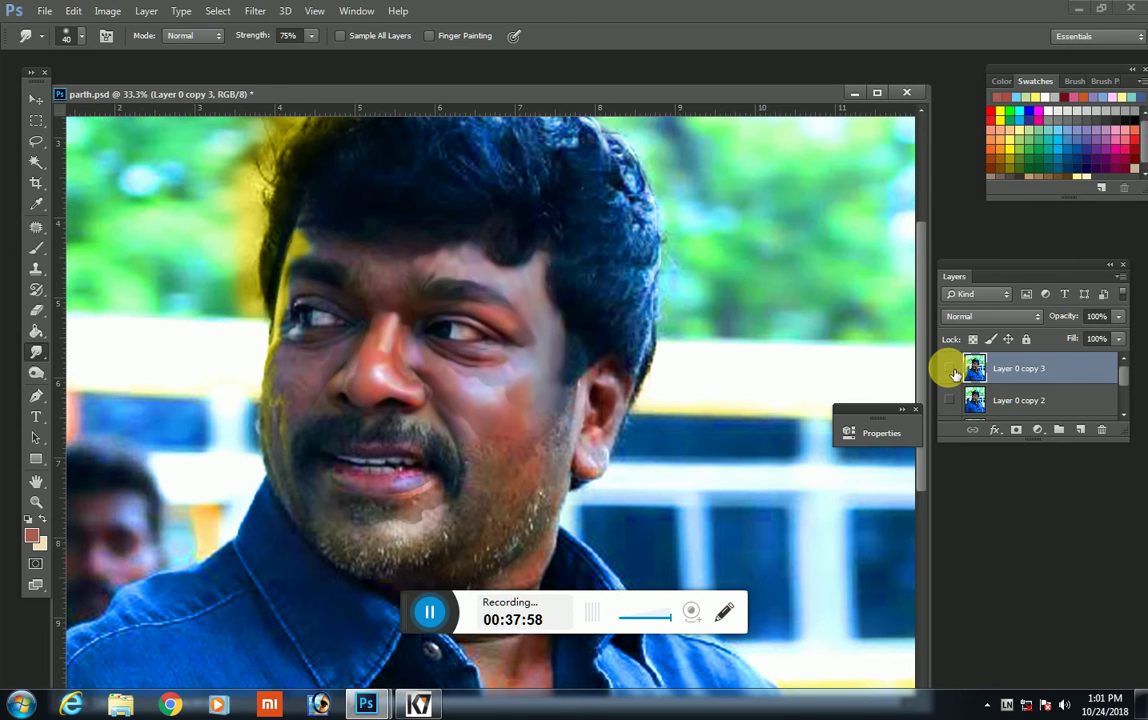
click(952, 370)
click(950, 370)
key(ctrl+plus)
key(ctrl+plus)
key(ctrl+plus)
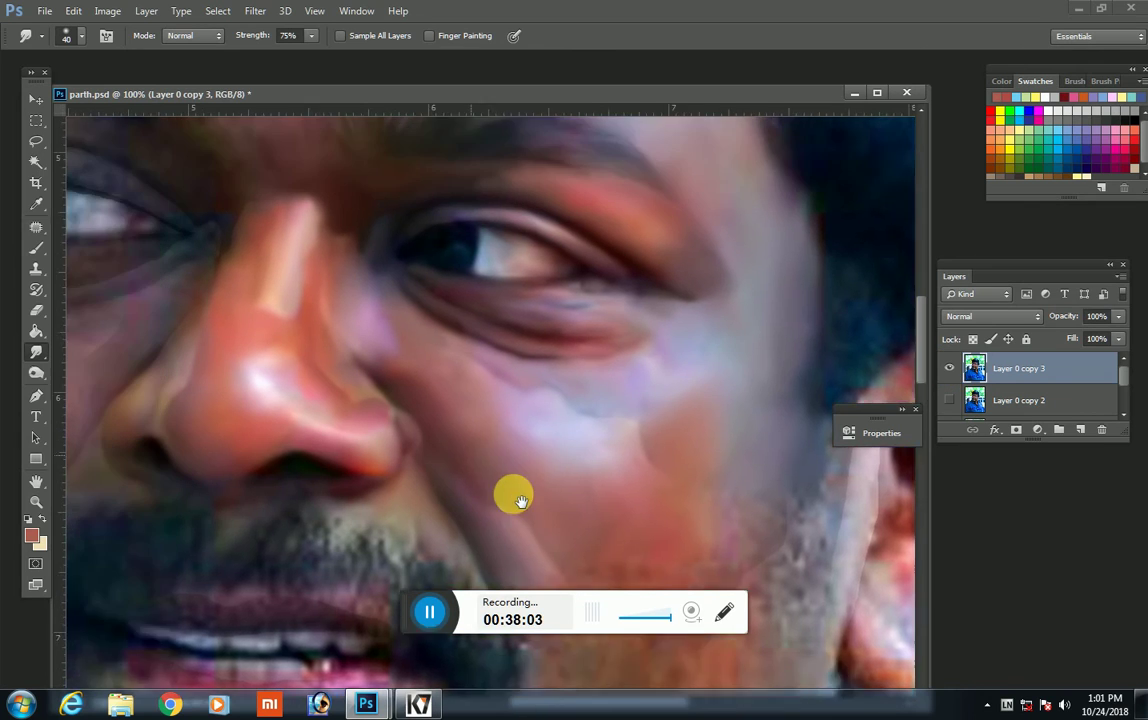
drag(519, 500, 443, 310)
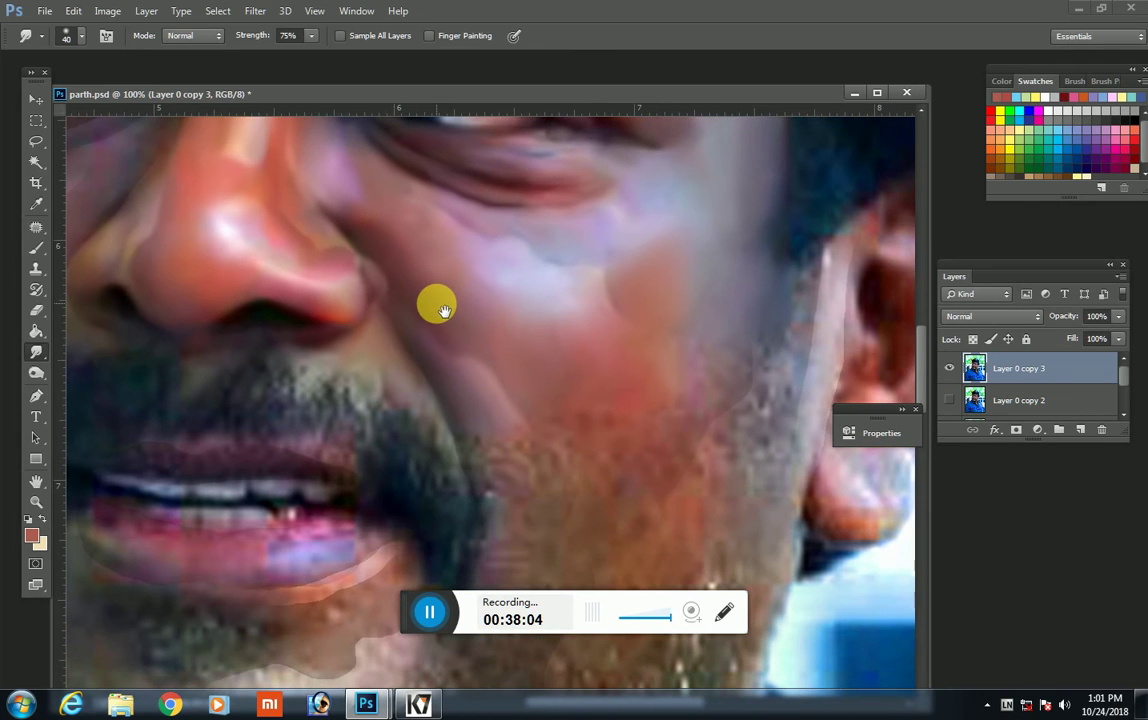
click(36, 141)
Step: Lasso-select several small skin patches beside and along the nose
scroll(200, 220, up, 2)
scroll(377, 354, left, 4)
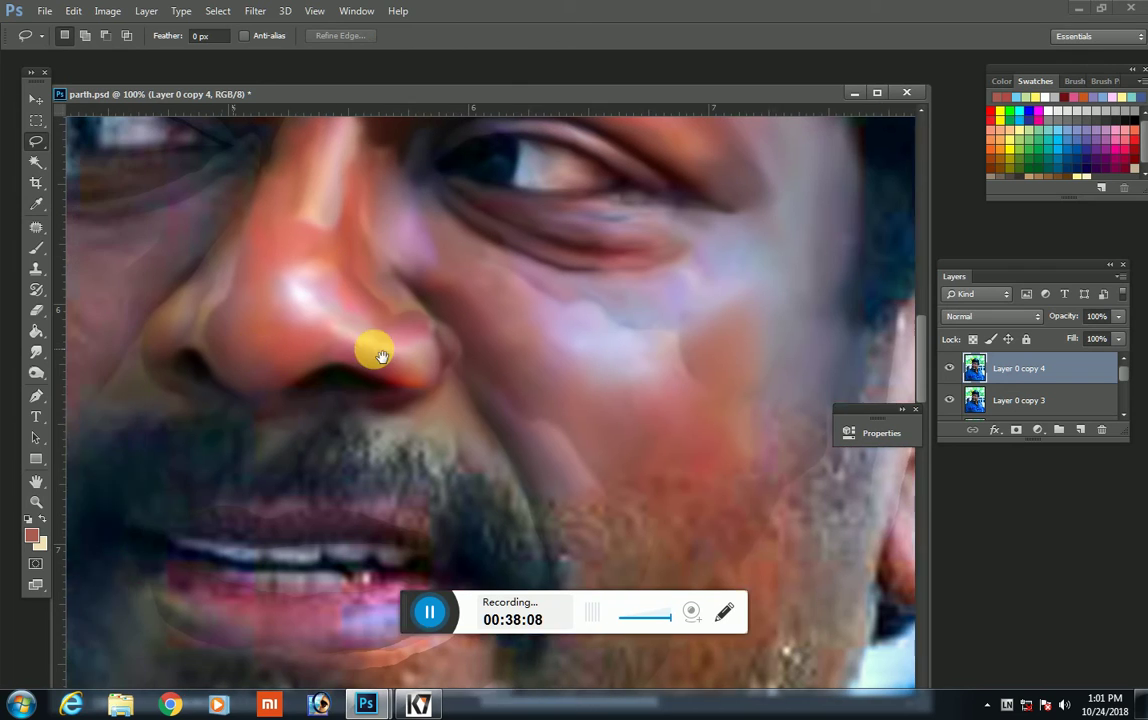
scroll(354, 320, left, 3)
drag(340, 268, 354, 269)
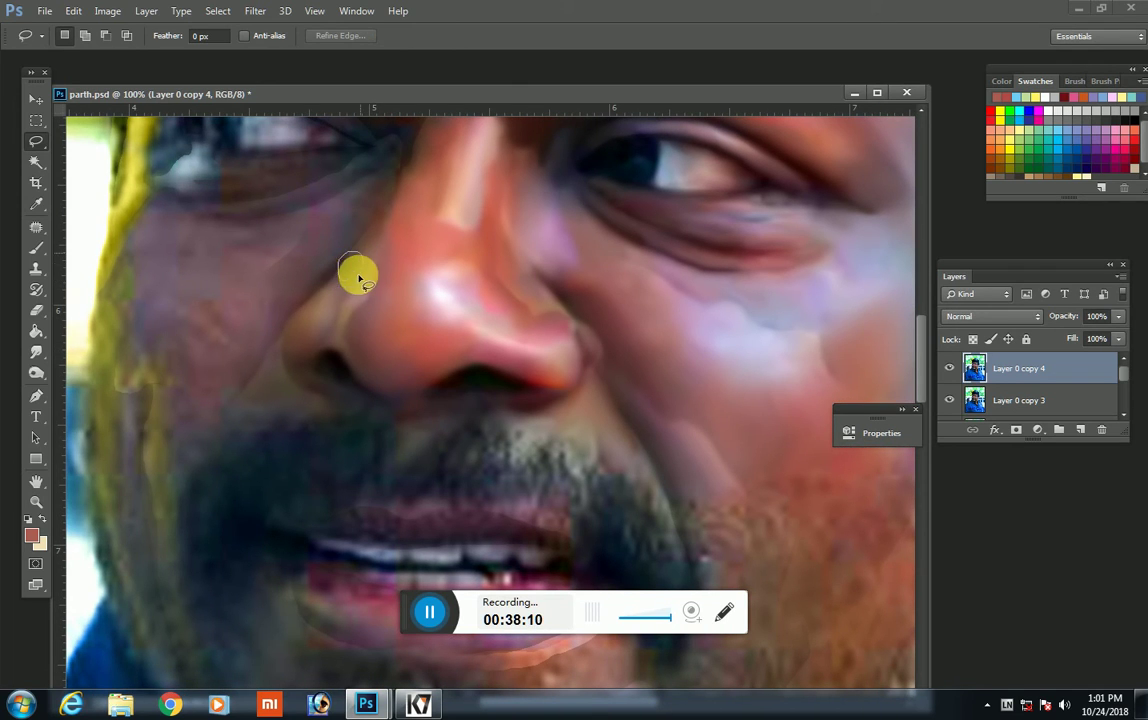
drag(328, 315, 345, 295)
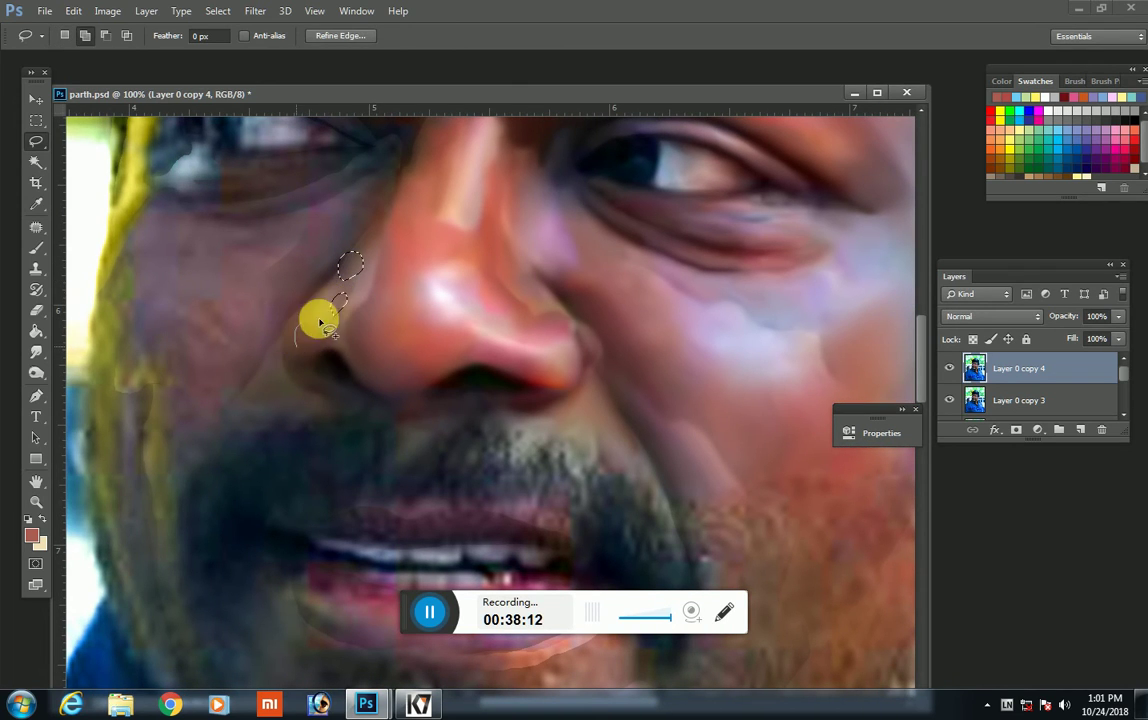
drag(306, 345, 298, 340)
drag(362, 362, 402, 366)
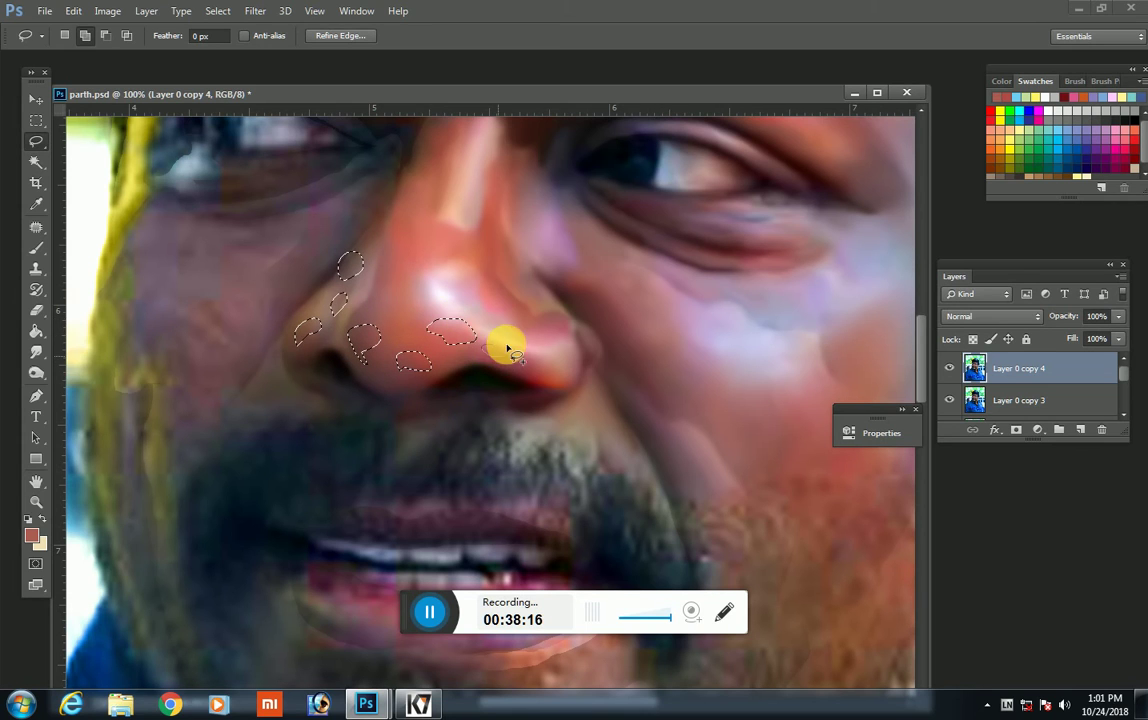
drag(507, 350, 562, 336)
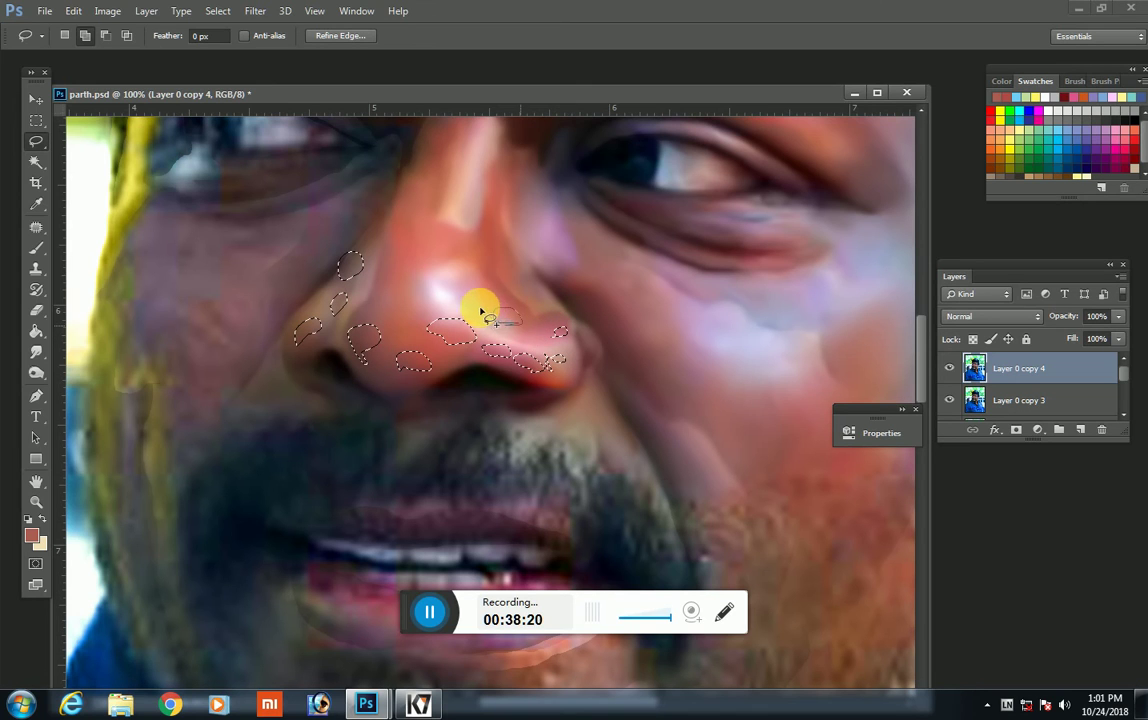
drag(467, 271, 418, 252)
Step: Copy the nose patches to a new layer, Gaussian-blur them, and merge into Layer 0 copy 4
key(ctrl+j)
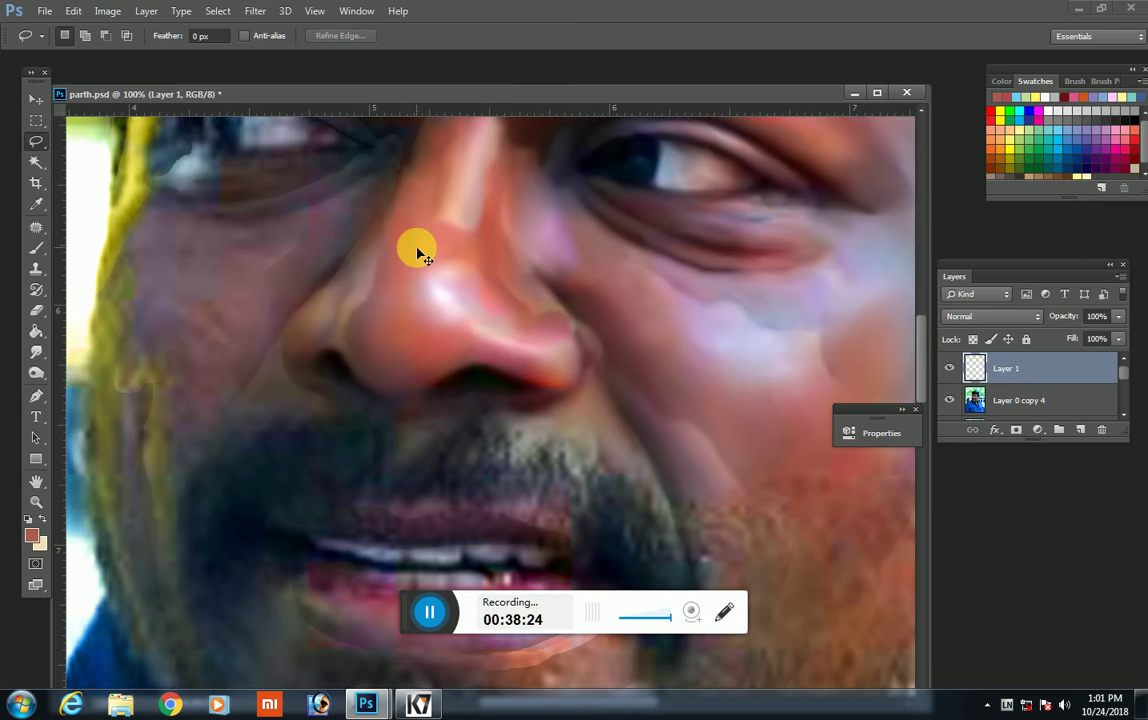
click(253, 11)
mouse_move(262, 187)
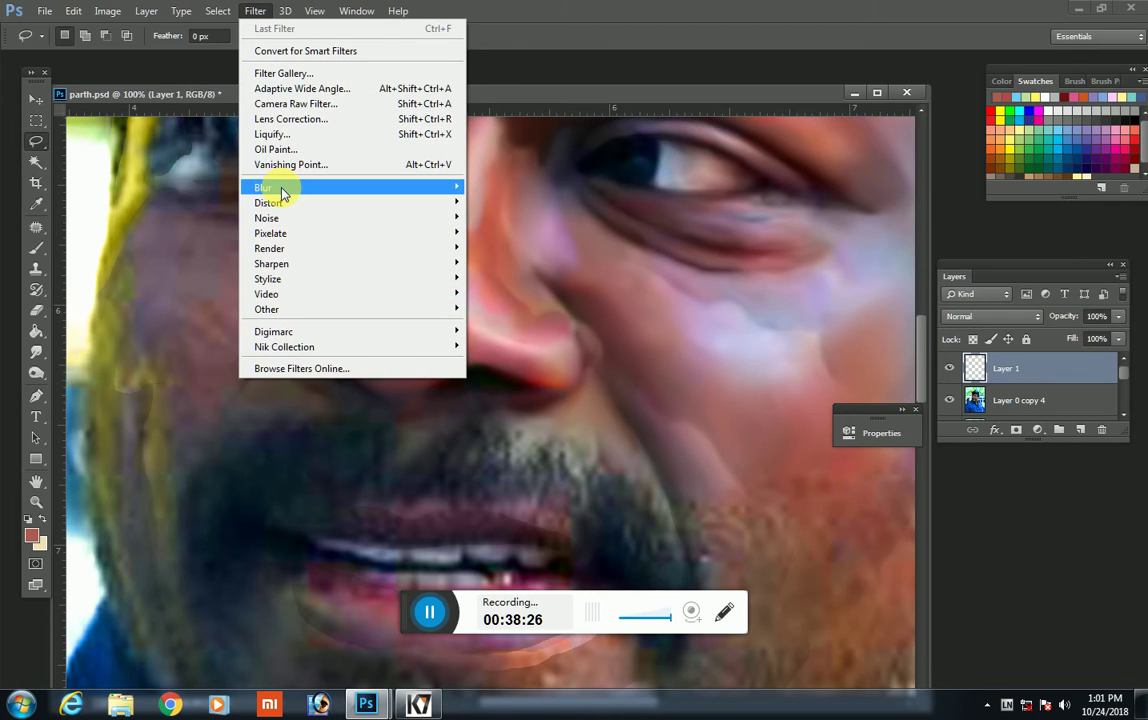
click(197, 305)
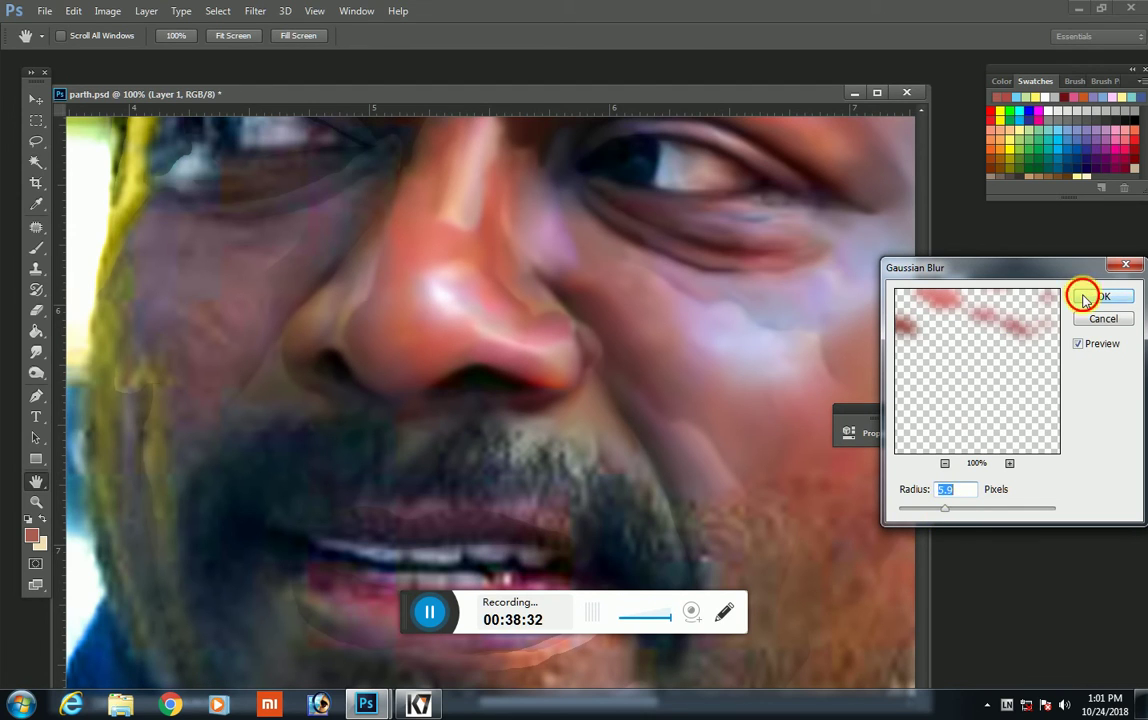
click(1085, 297)
key(ctrl+e)
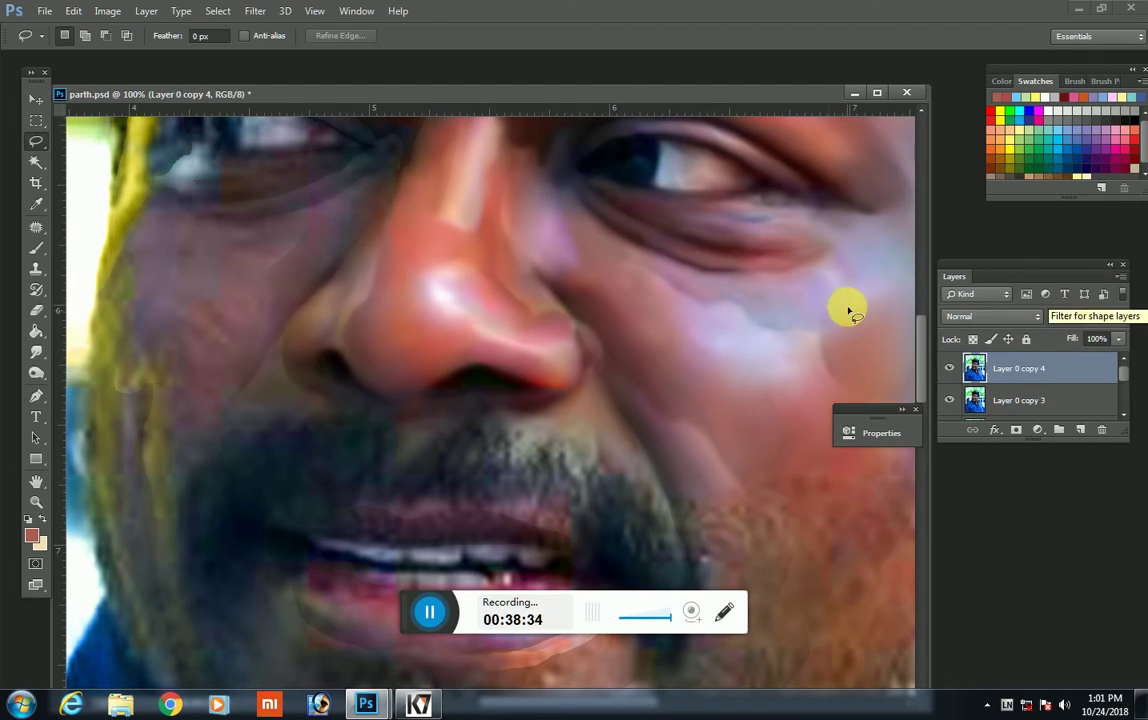
Step: Lasso-select patches along the nose bridge and the cheek beside the nose
scroll(848, 312, up, 3)
mouse_move(430, 314)
mouse_down()
mouse_move(418, 224)
mouse_move(432, 310)
mouse_move(543, 243)
mouse_up()
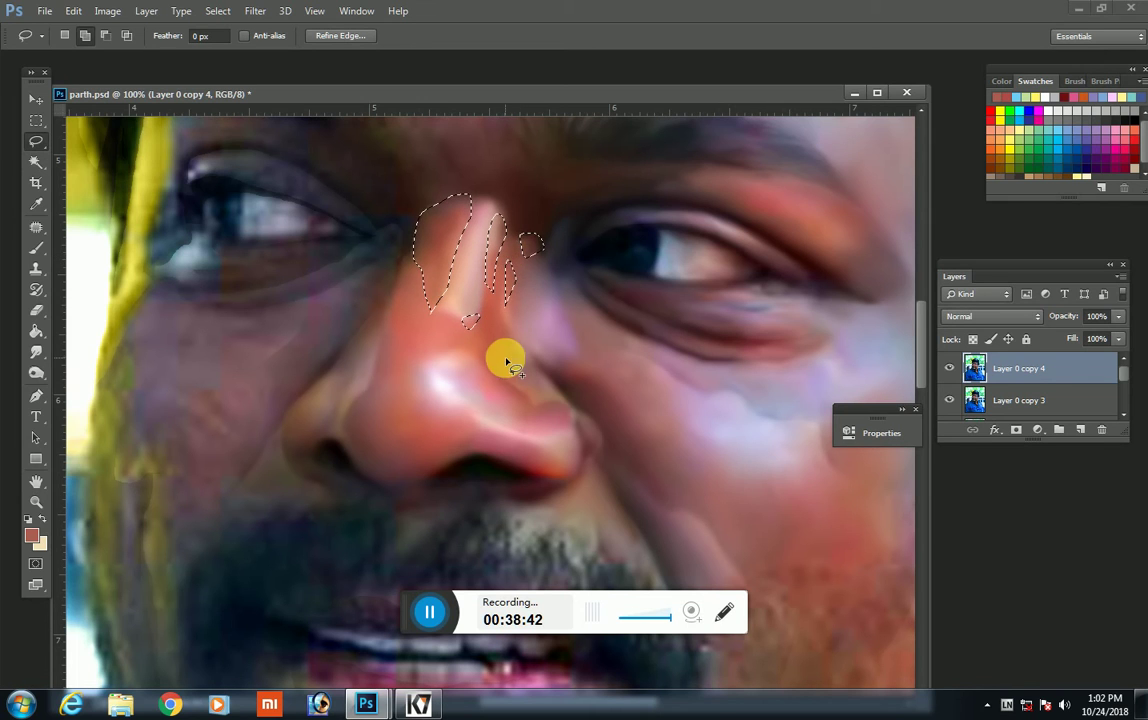
mouse_move(511, 343)
mouse_down()
mouse_move(505, 330)
mouse_move(543, 360)
mouse_up()
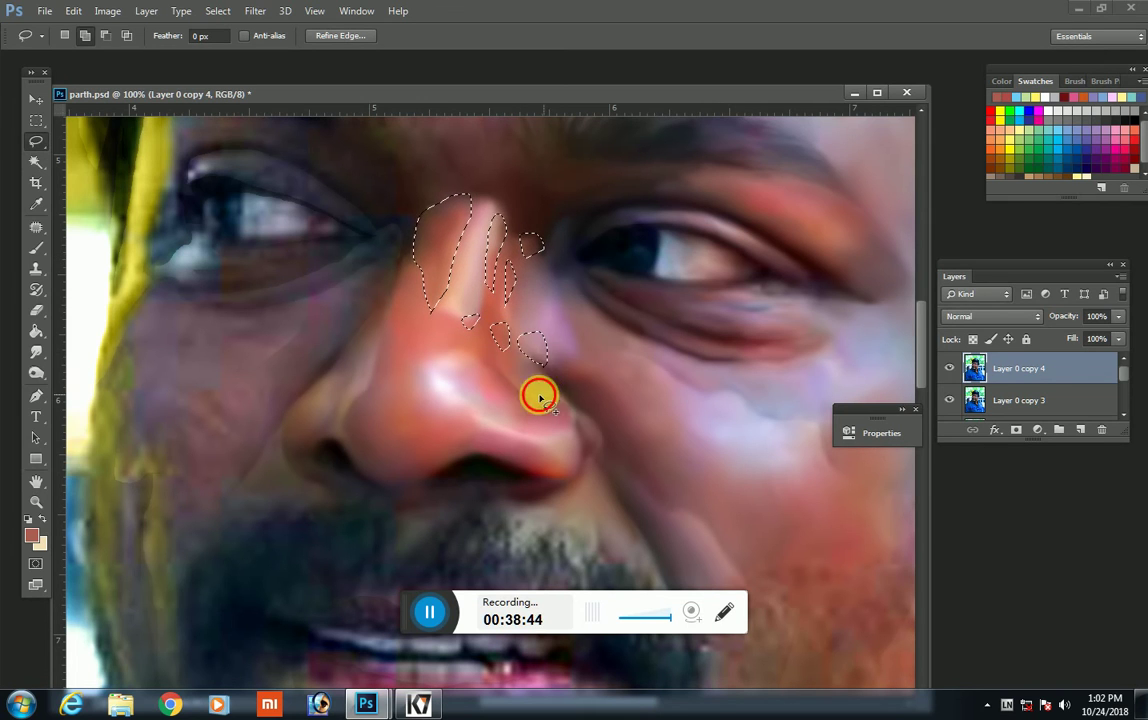
mouse_move(543, 407)
mouse_down()
mouse_move(538, 395)
mouse_move(572, 418)
mouse_up()
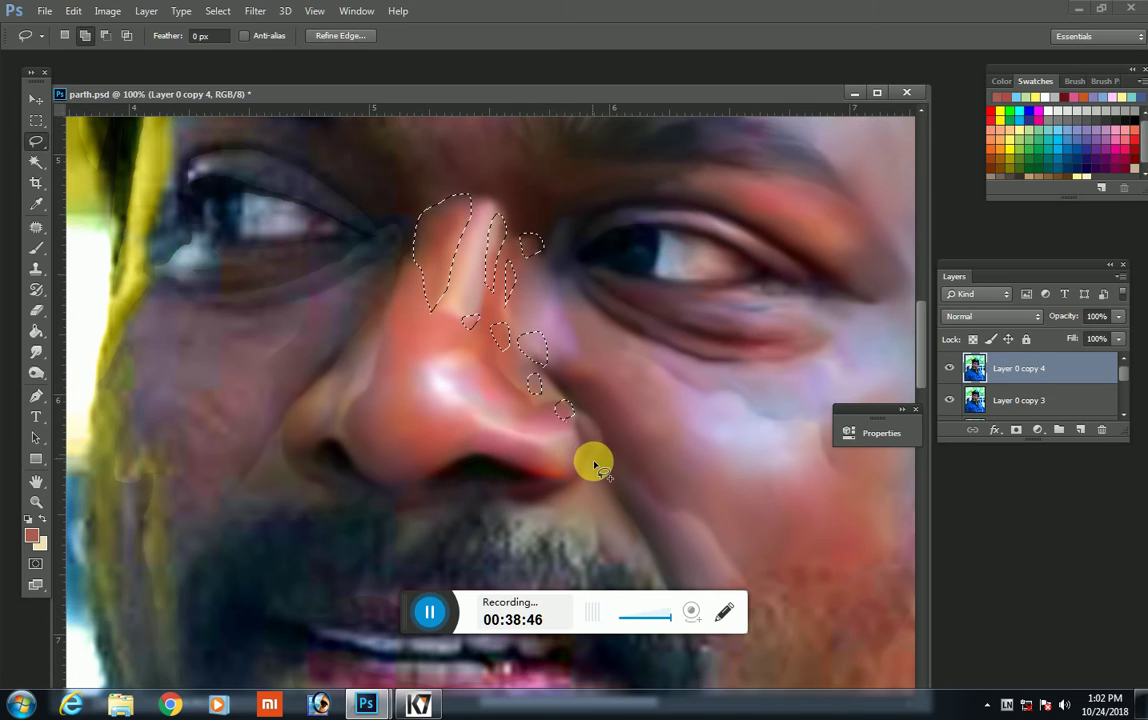
mouse_move(597, 462)
mouse_down()
mouse_move(588, 440)
mouse_move(633, 445)
mouse_up()
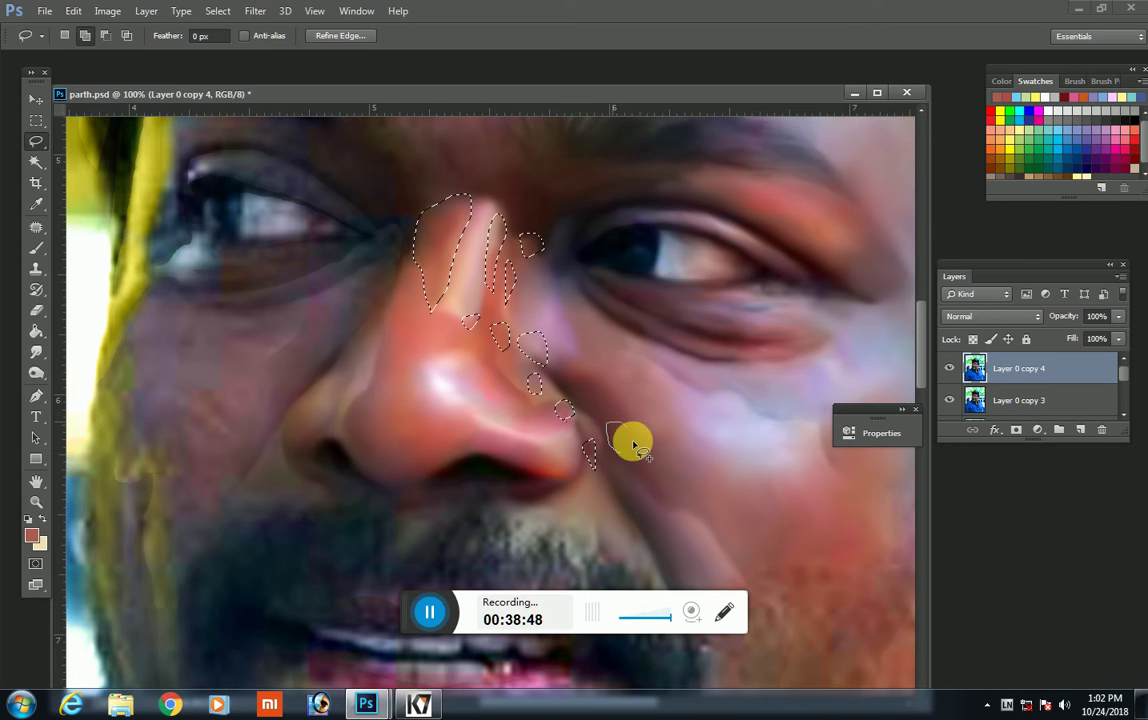
Step: Copy the nose-bridge patches to a new layer and soften them with a 5.6 px Gaussian Blur
key(ctrl+j)
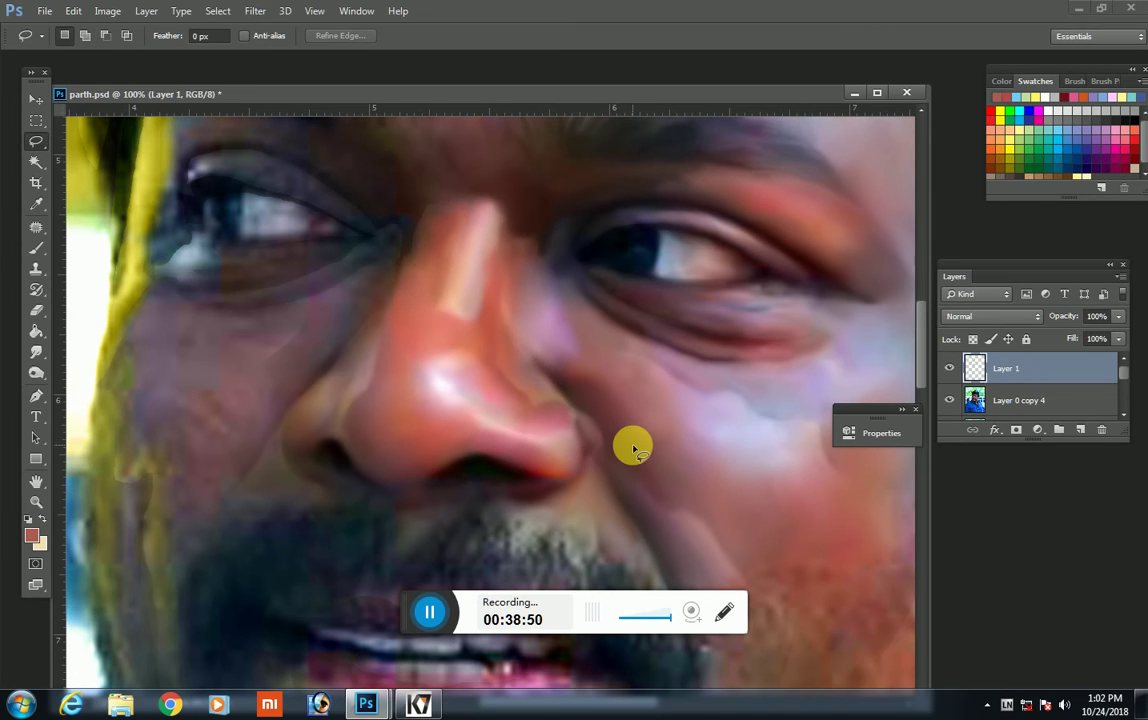
click(254, 11)
mouse_move(300, 187)
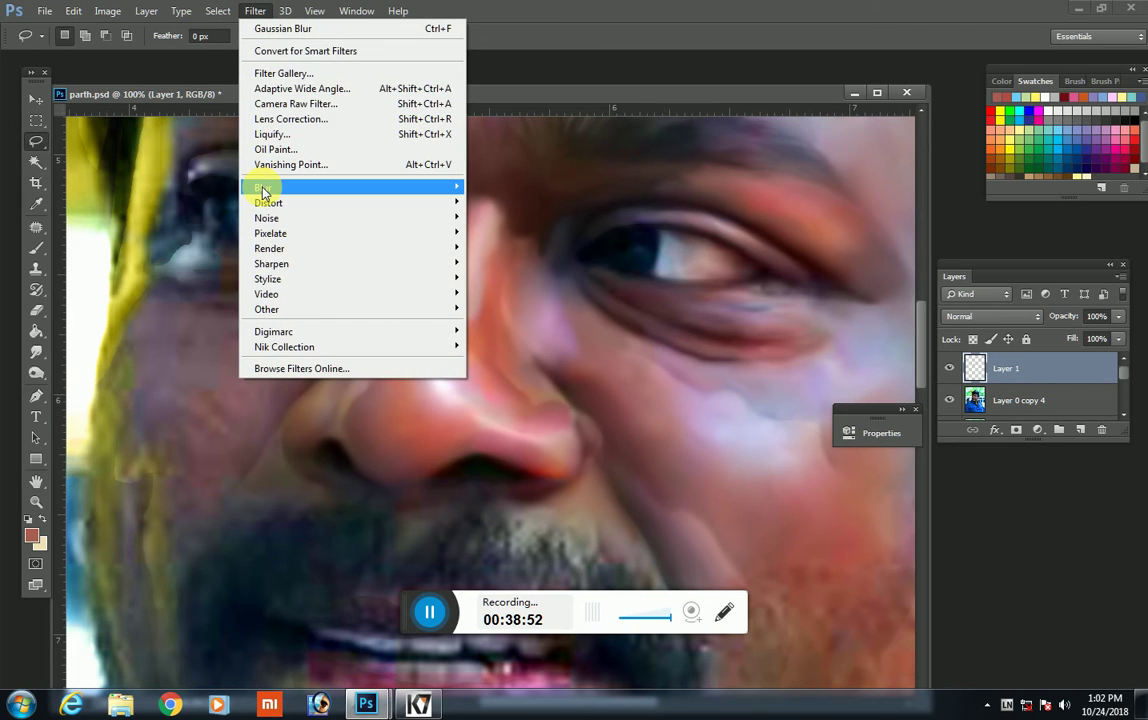
click(209, 305)
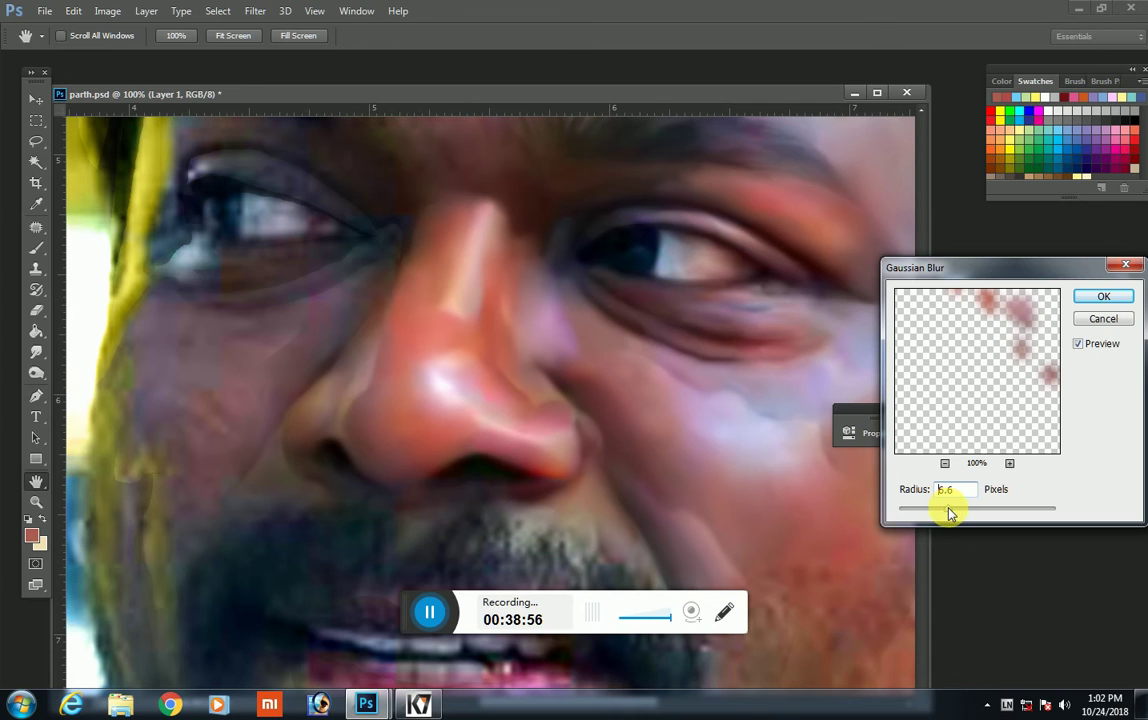
click(1100, 297)
Step: Lasso-select new patches on the nose bridge and above the right eye
key(Delete)
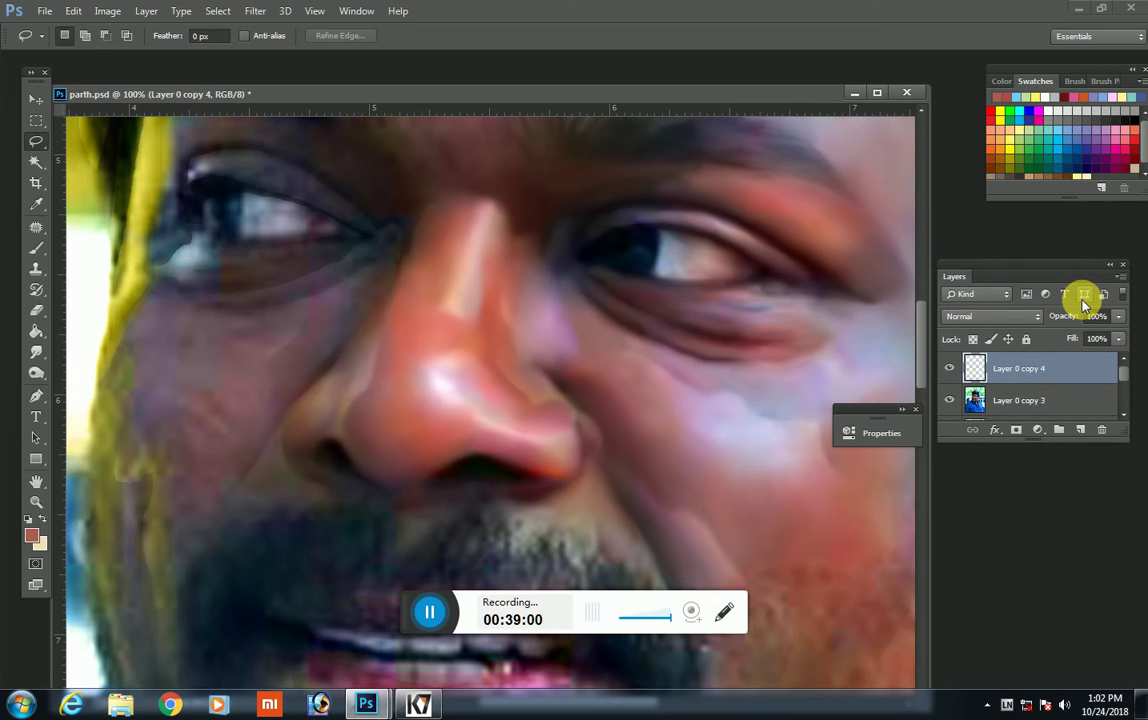
mouse_move(478, 325)
mouse_down()
mouse_move(492, 282)
mouse_move(478, 318)
mouse_up()
drag(535, 262, 530, 258)
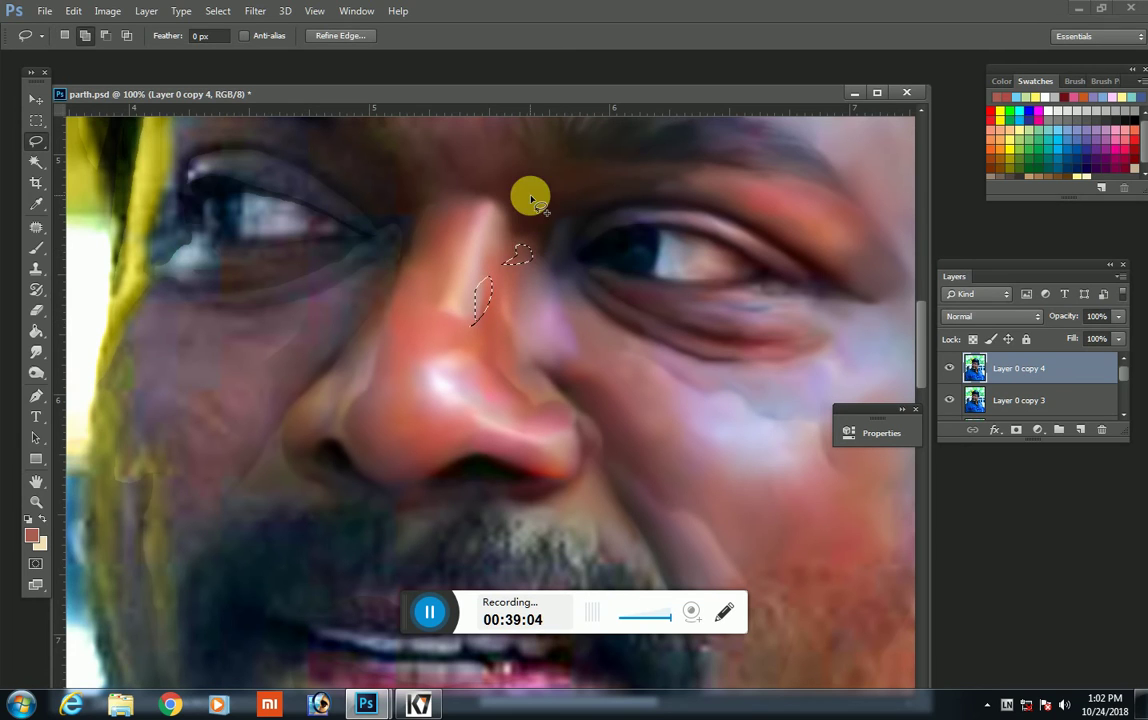
drag(564, 180, 568, 190)
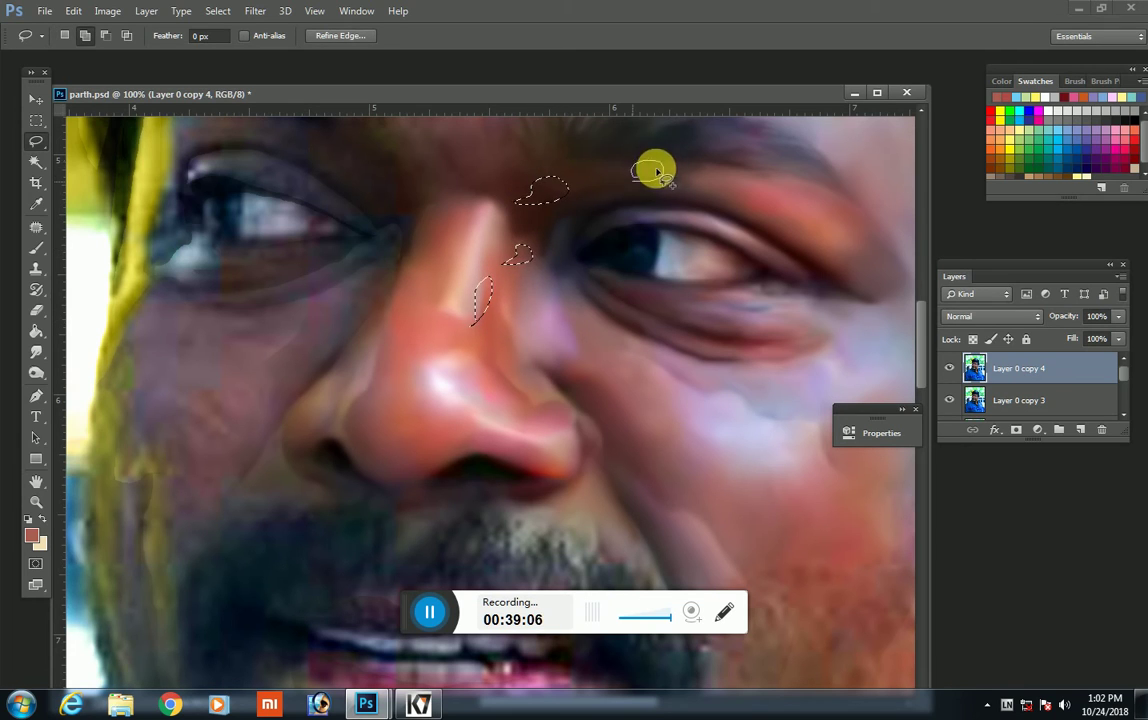
mouse_move(634, 172)
mouse_down()
mouse_move(700, 166)
mouse_move(705, 190)
mouse_move(672, 195)
mouse_up()
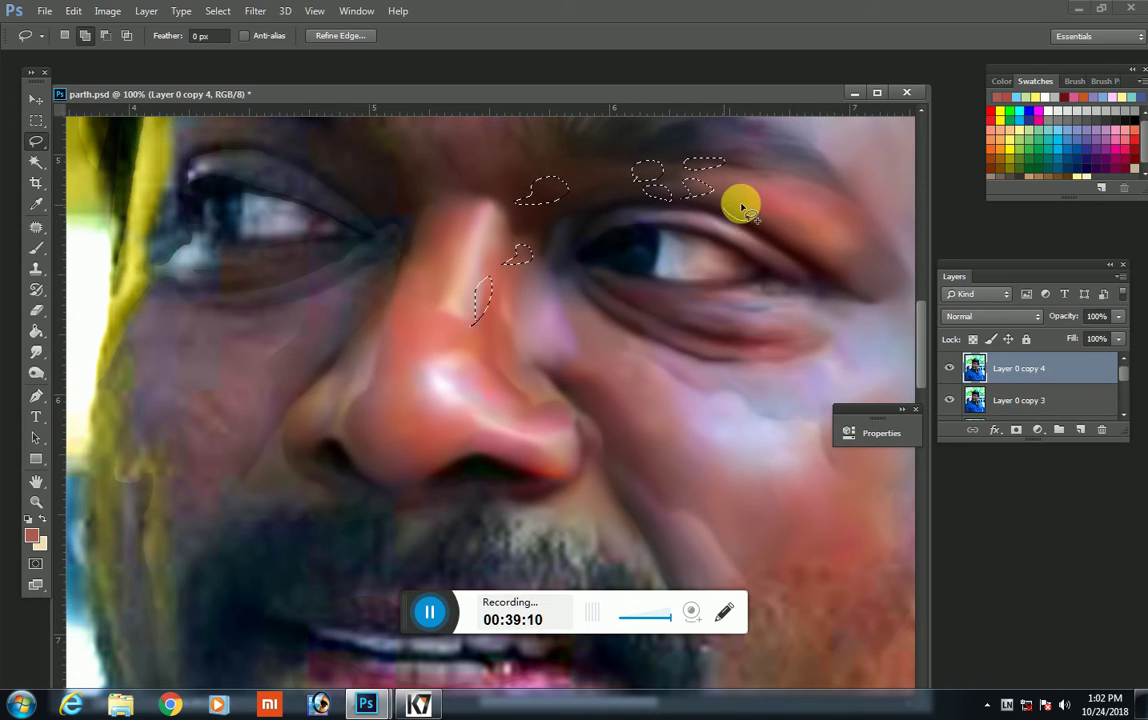
mouse_move(775, 202)
mouse_down()
mouse_move(859, 293)
mouse_move(870, 285)
mouse_up()
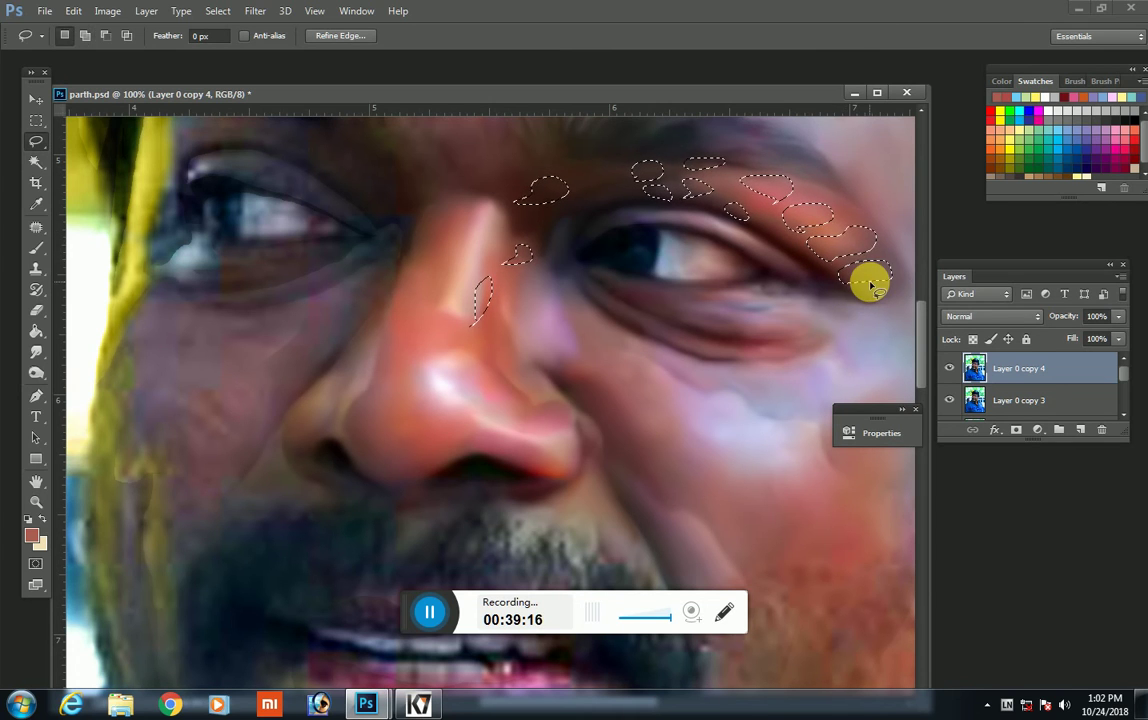
Step: Copy the patches to a new layer and apply a 12.7 px Gaussian Blur
key(ctrl+j)
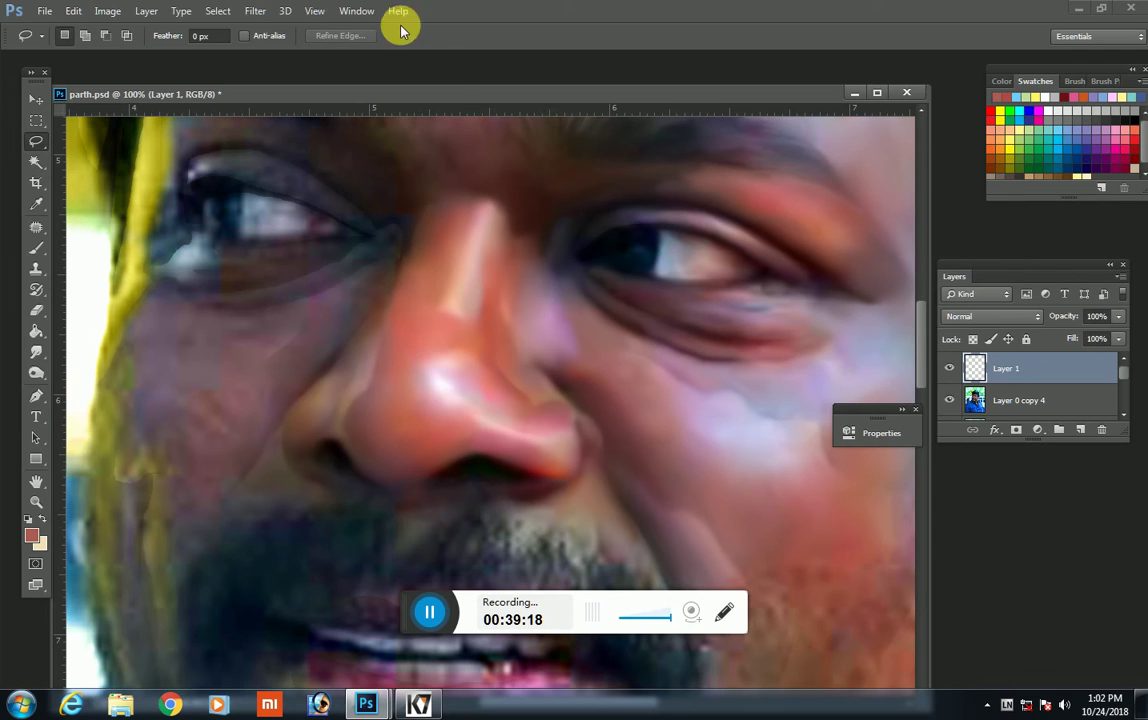
click(255, 11)
mouse_move(300, 187)
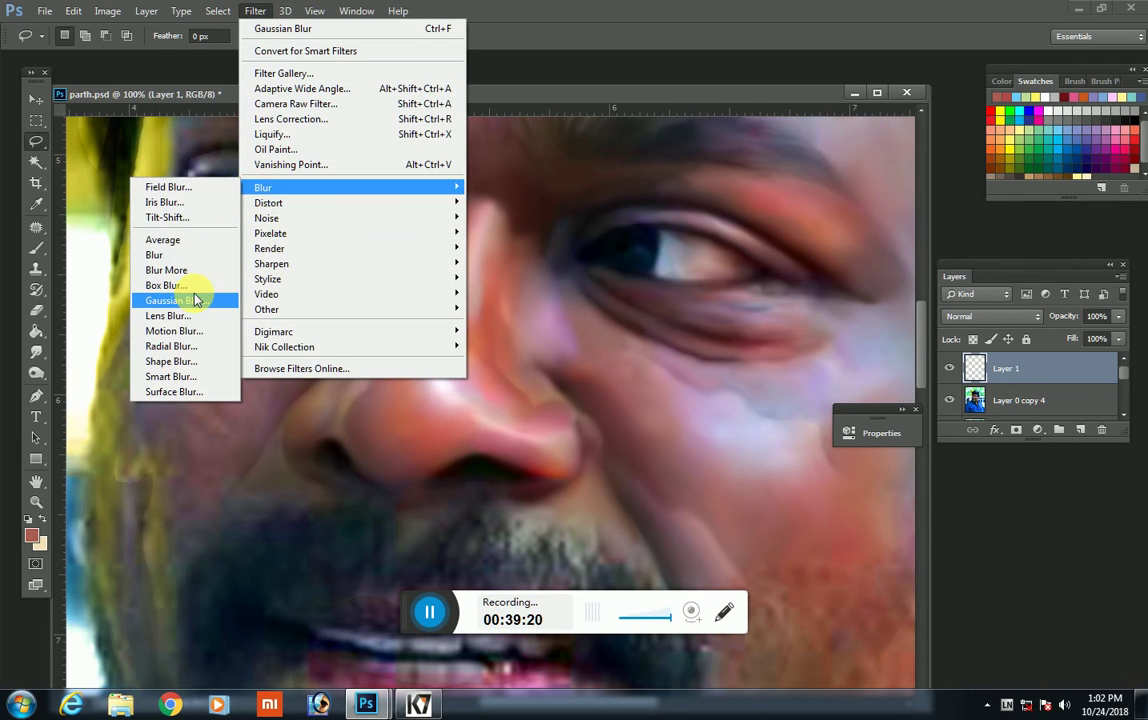
click(190, 301)
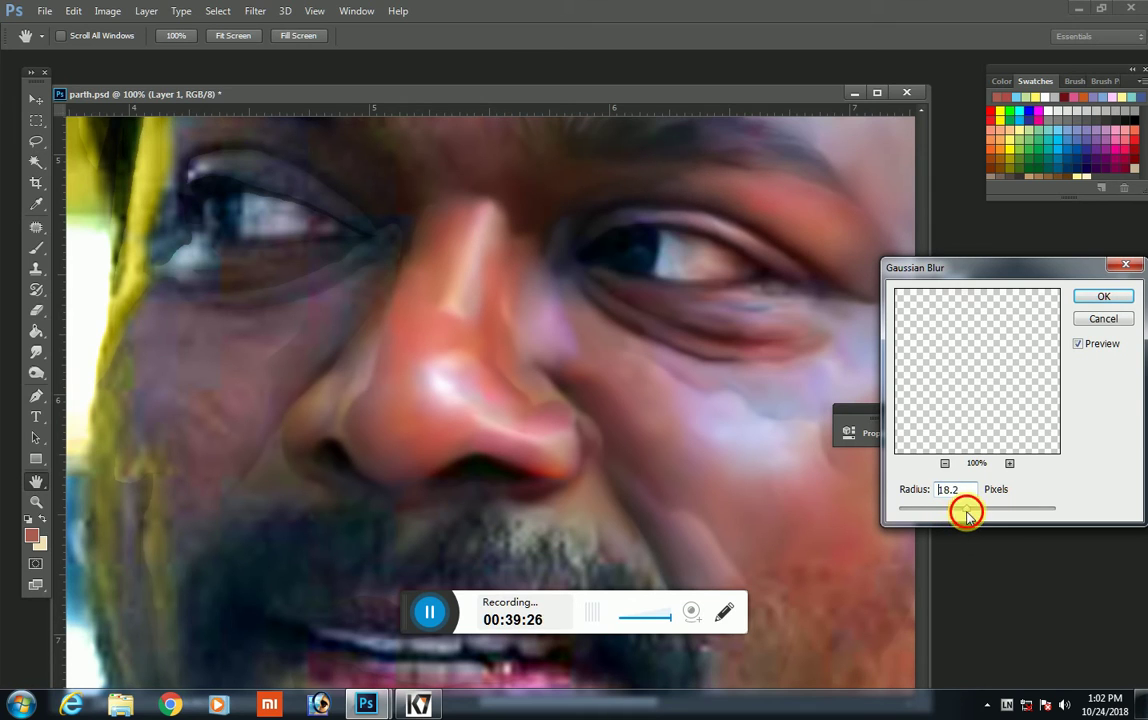
click(1088, 304)
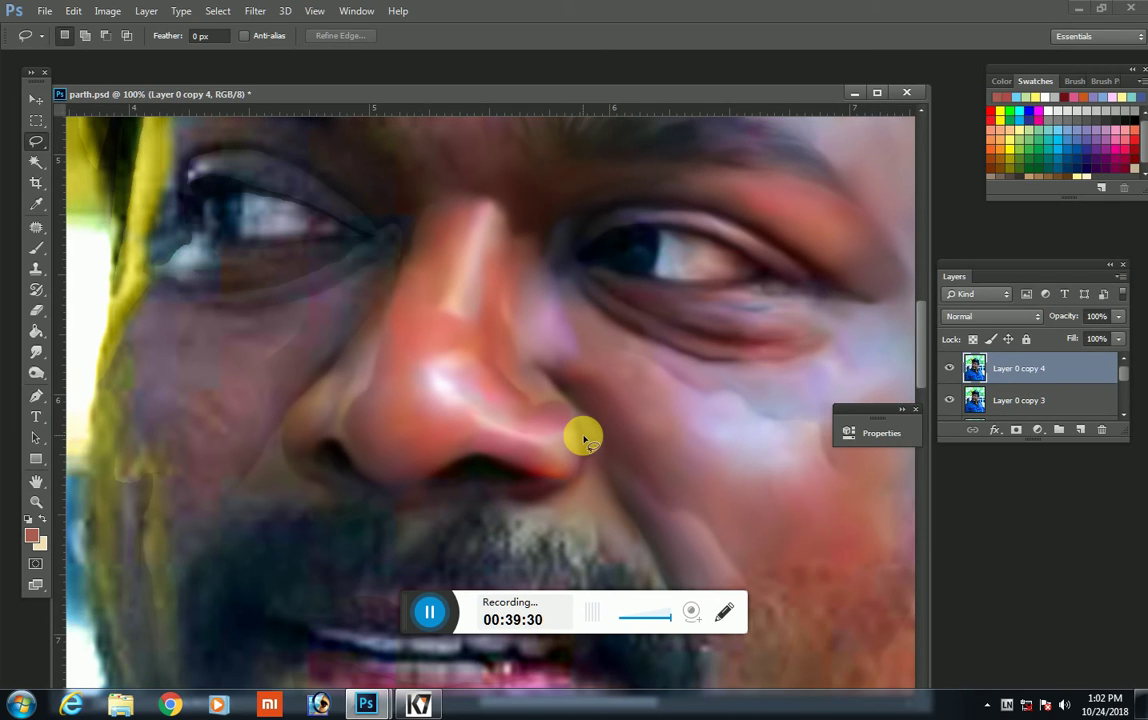
Step: Lasso-select skin patches above, beside and at the outer corner of the right eye
mouse_move(688, 188)
mouse_down()
mouse_move(675, 180)
mouse_move(692, 184)
mouse_up()
drag(610, 187, 586, 222)
mouse_move(590, 271)
mouse_down()
mouse_move(749, 327)
mouse_move(853, 307)
mouse_move(754, 300)
mouse_move(810, 287)
mouse_move(810, 272)
mouse_up()
drag(716, 236, 712, 232)
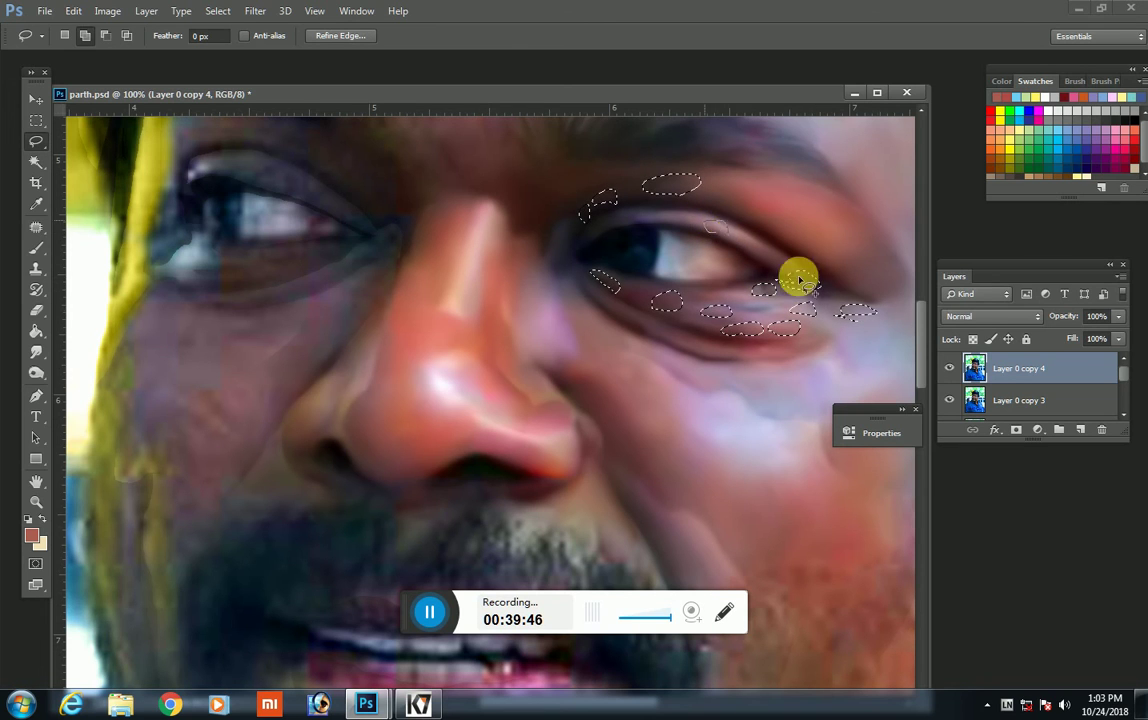
mouse_move(884, 313)
mouse_down()
mouse_move(910, 302)
mouse_move(910, 250)
mouse_up()
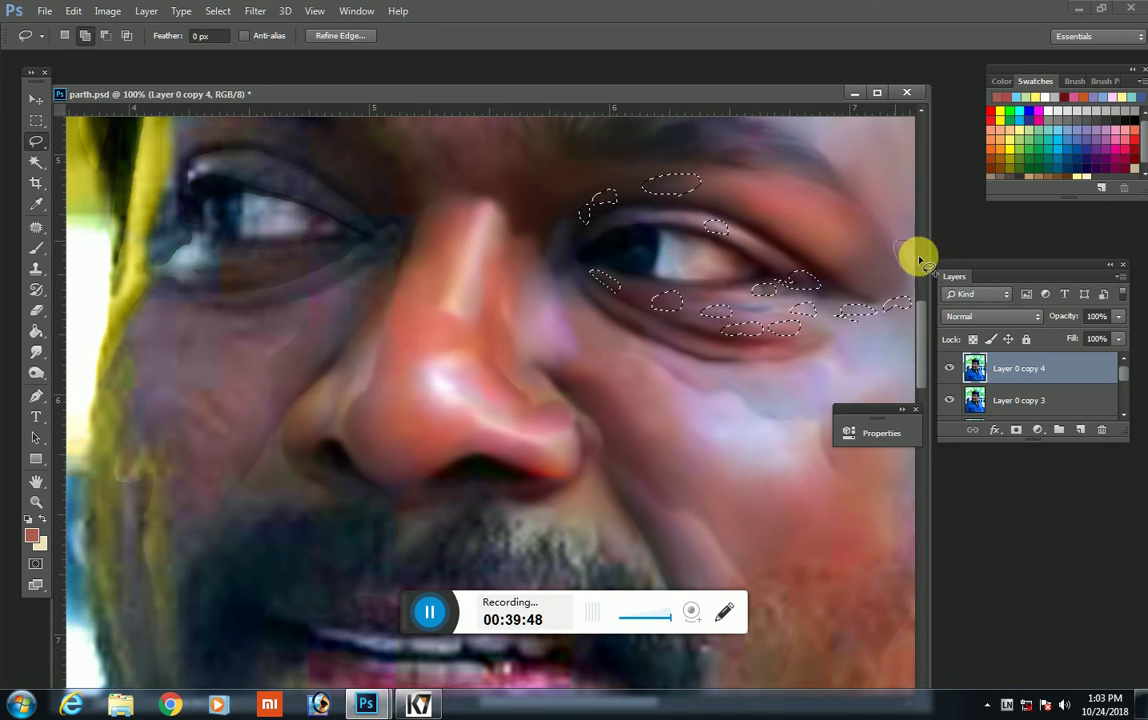
drag(820, 264, 850, 268)
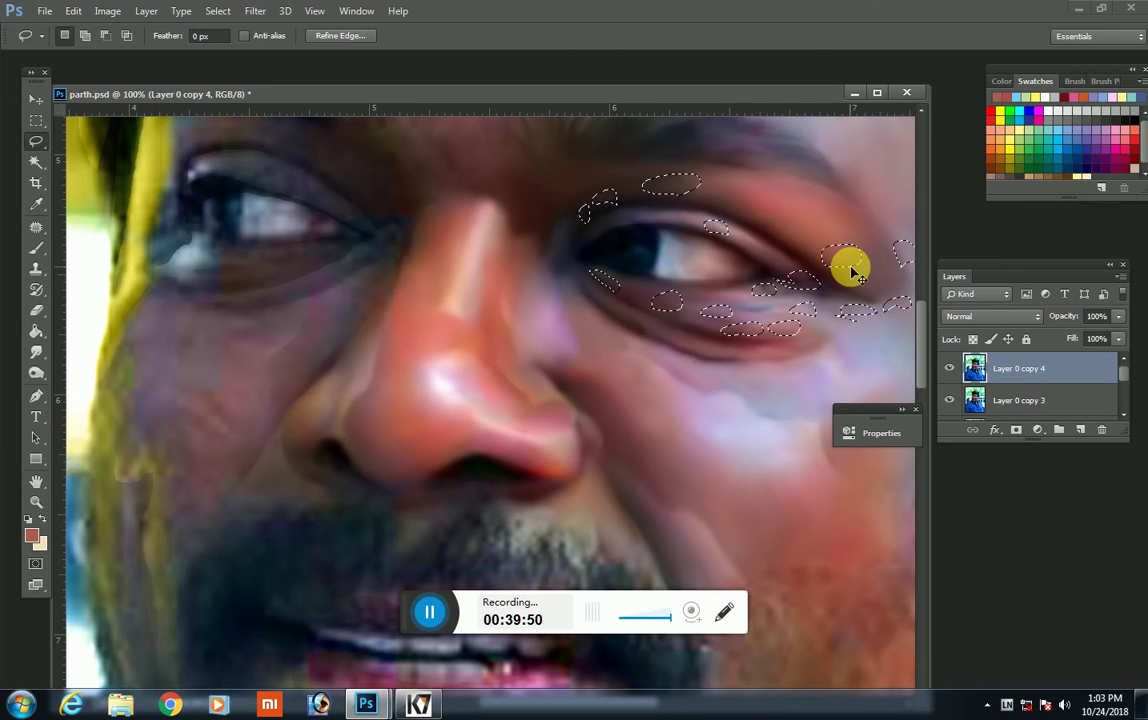
Step: Copy the eye patches onto a new layer and soften them with Gaussian Blur
key(ctrl+j)
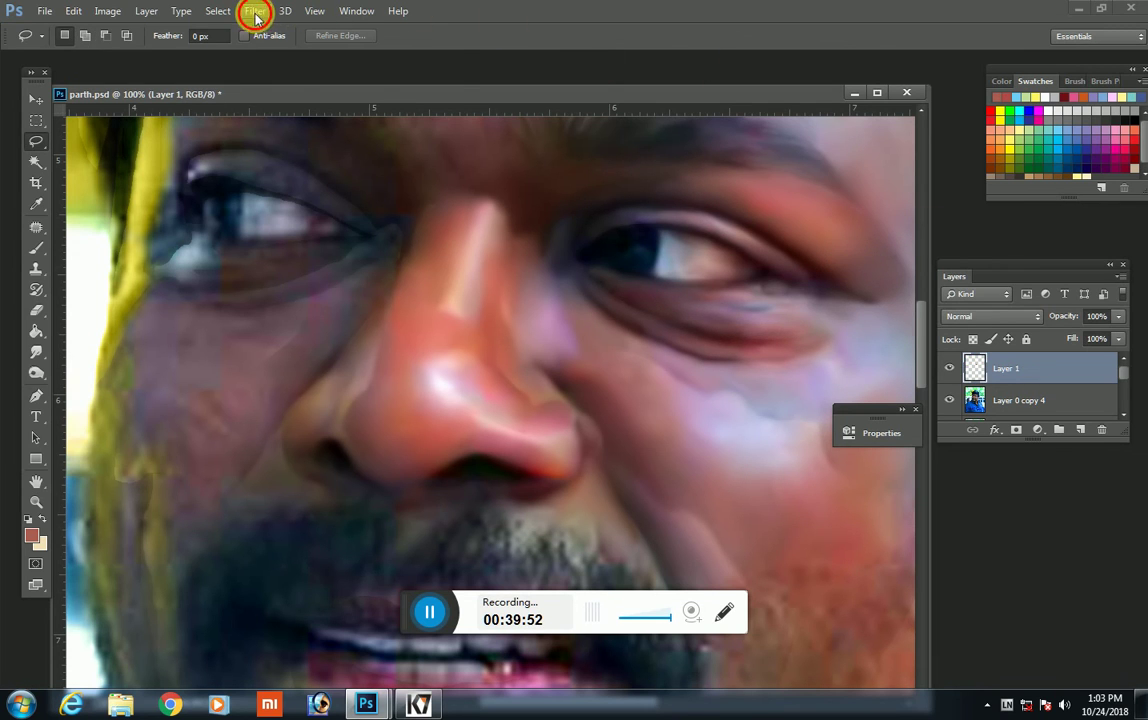
click(256, 11)
mouse_move(300, 187)
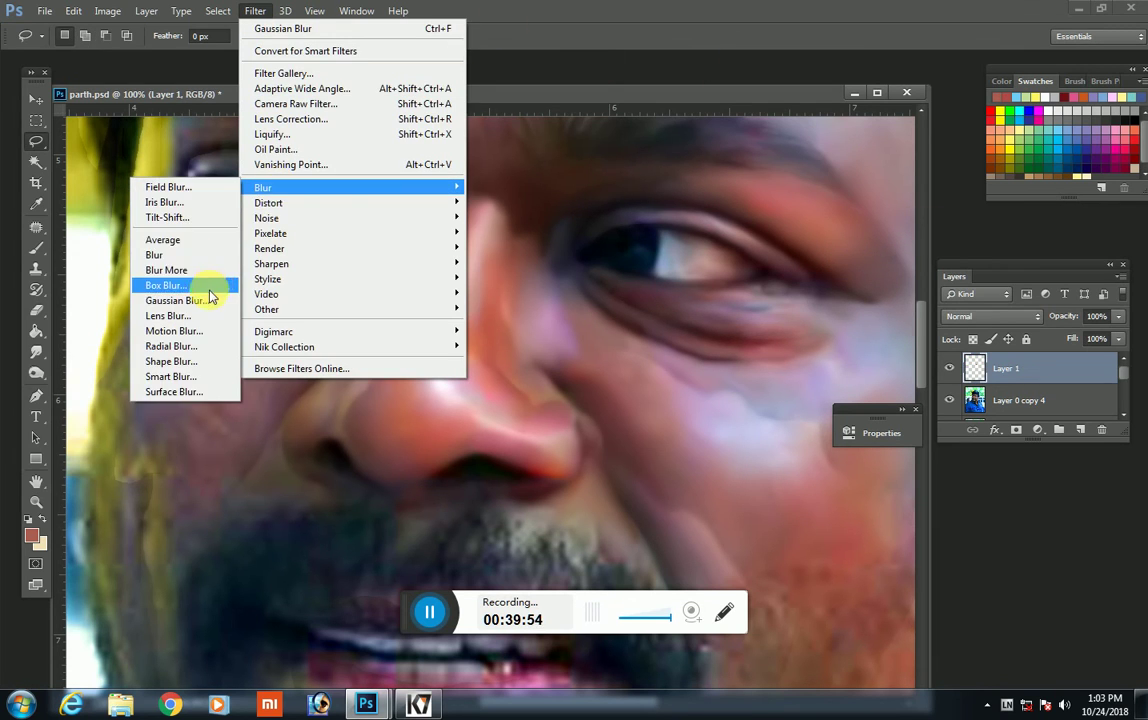
click(180, 300)
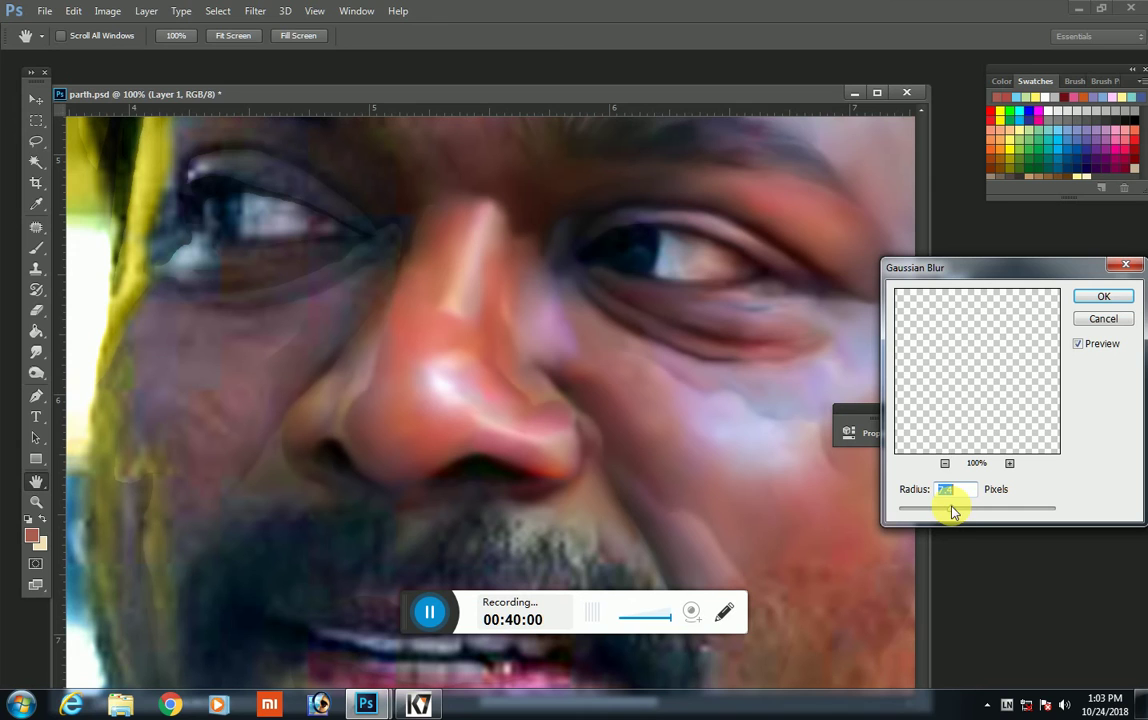
click(1104, 296)
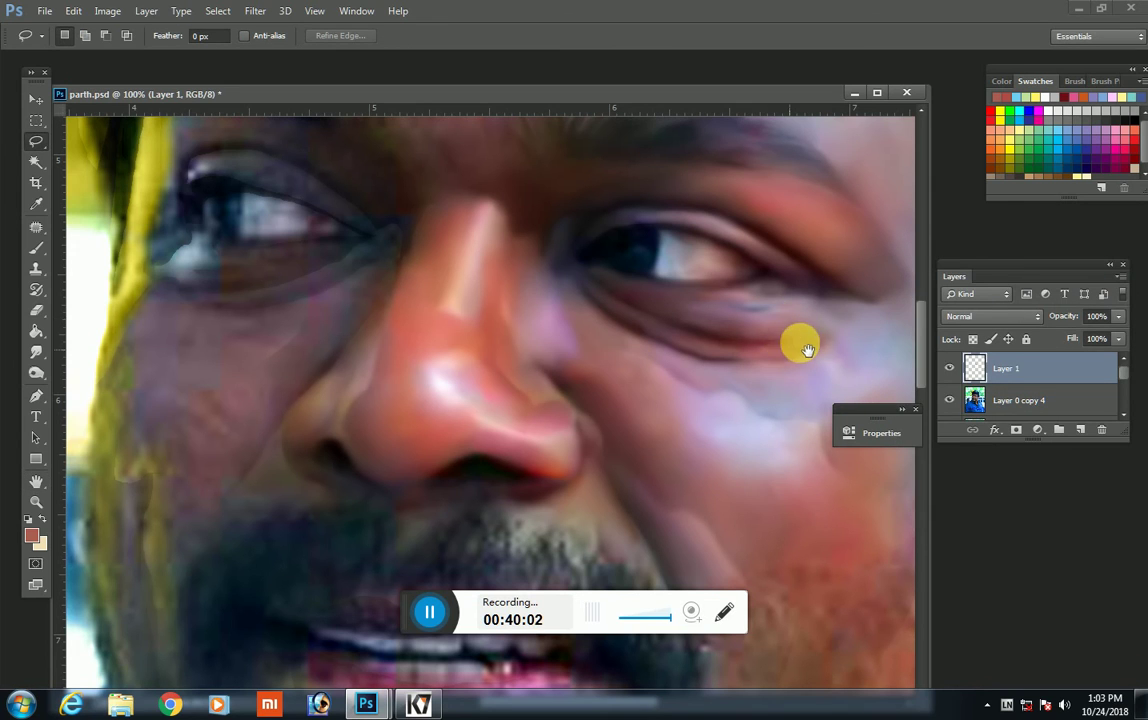
Step: Lasso-select patches under the right eye, along the eye bag, across the cheek and beside the nose
drag(800, 341, 620, 340)
mouse_move(566, 300)
mouse_down()
mouse_move(556, 362)
mouse_move(585, 307)
mouse_up()
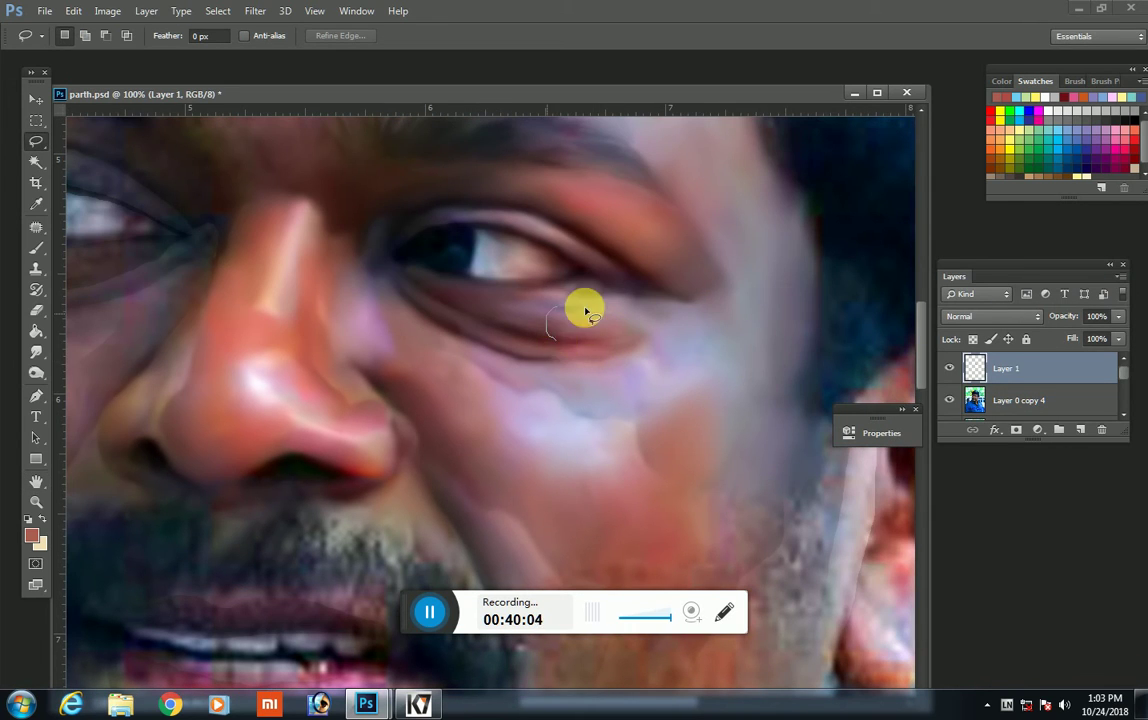
drag(520, 330, 510, 318)
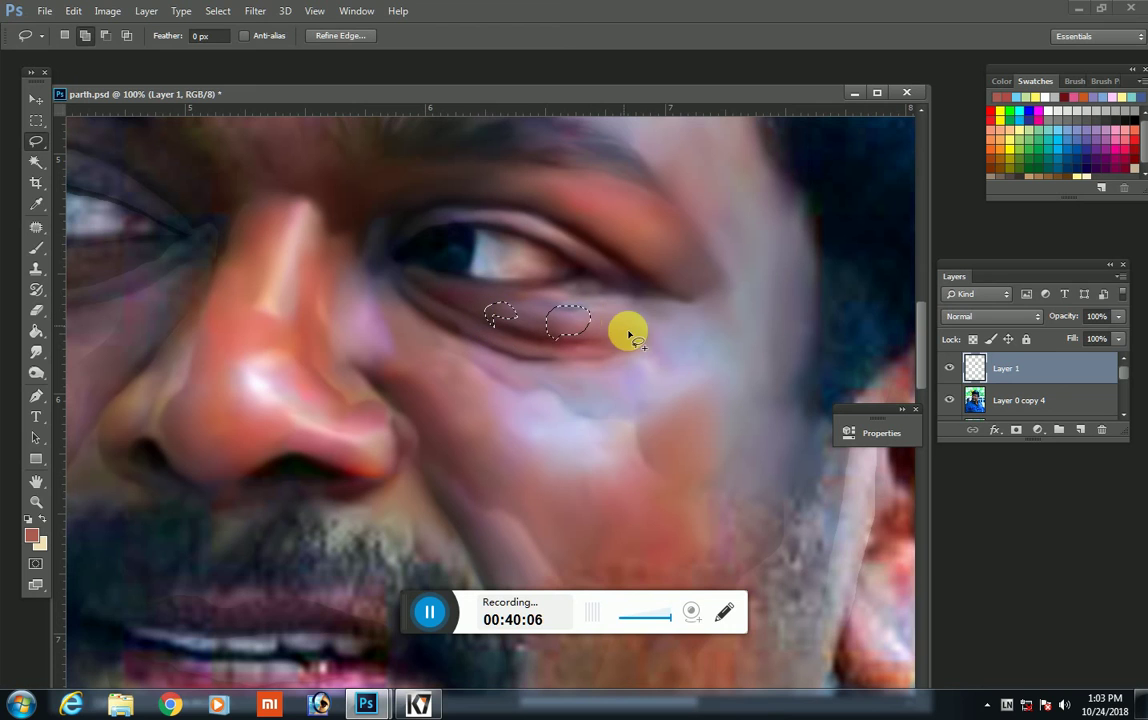
drag(628, 328, 641, 313)
mouse_move(582, 346)
mouse_down()
mouse_move(615, 358)
mouse_move(532, 356)
mouse_up()
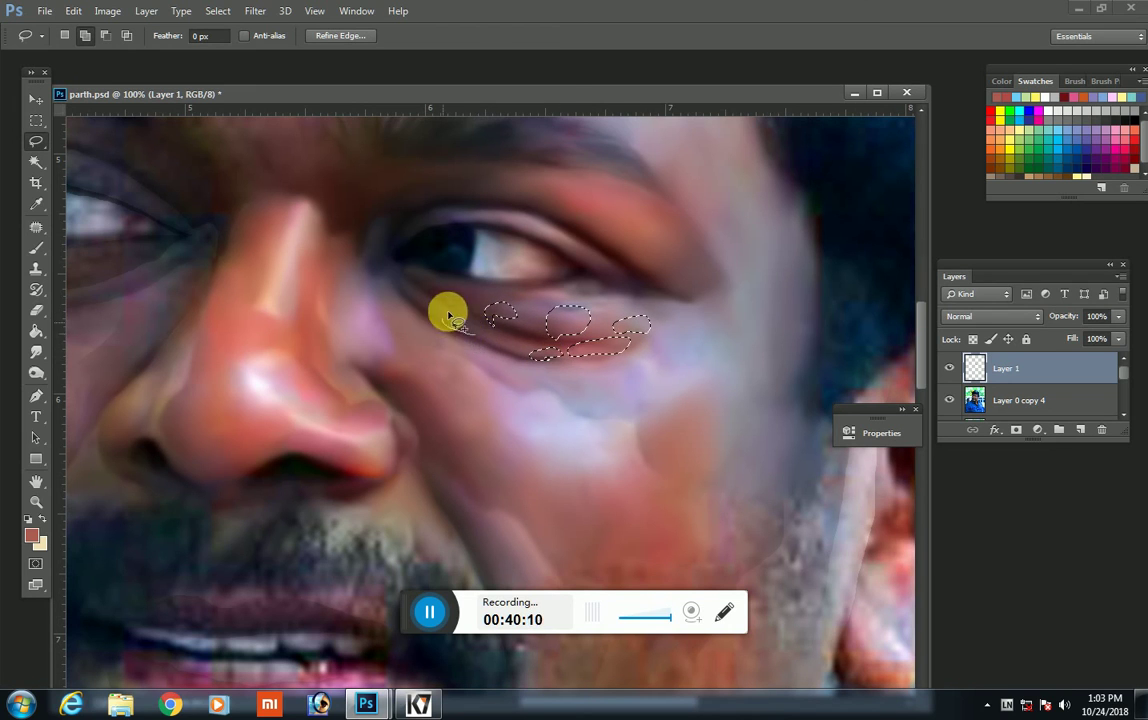
drag(448, 310, 458, 333)
mouse_move(735, 341)
mouse_down()
mouse_move(712, 307)
mouse_move(690, 345)
mouse_up()
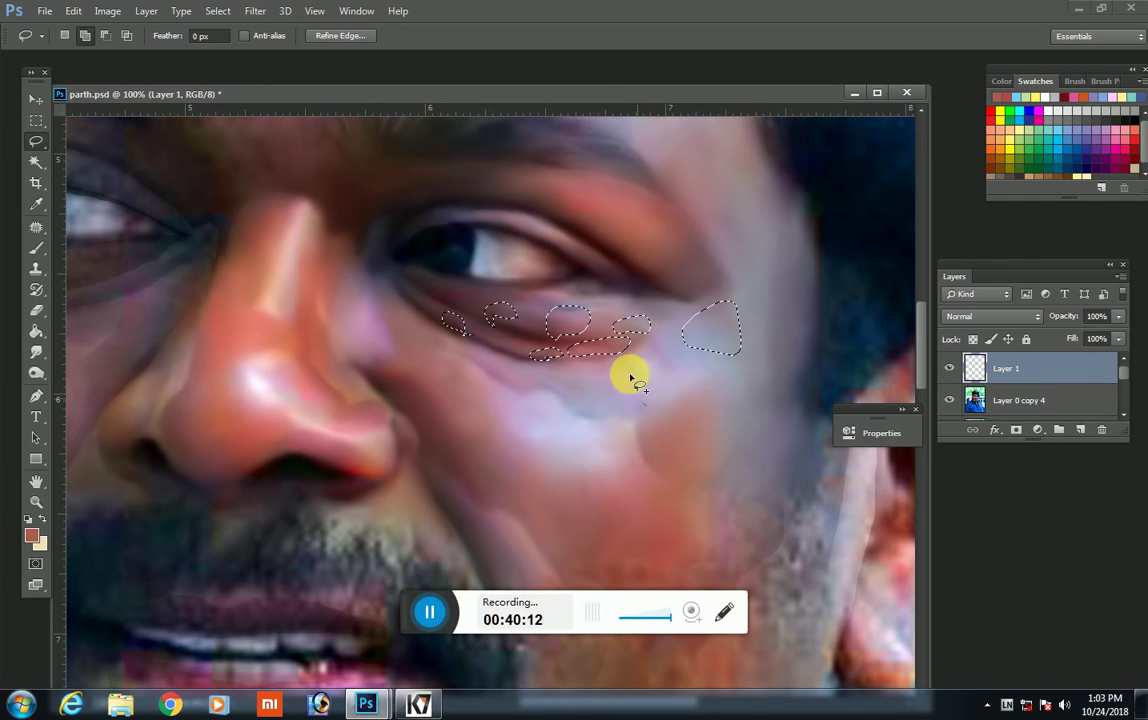
drag(655, 397, 640, 360)
drag(679, 428, 672, 437)
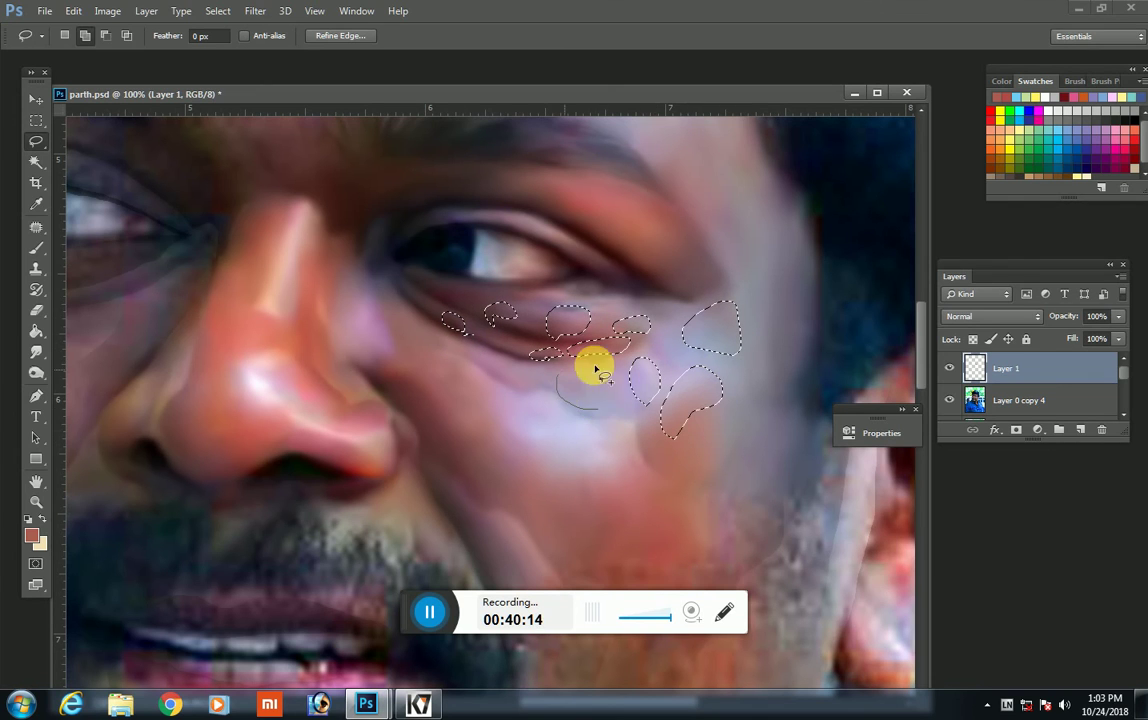
drag(603, 407, 598, 405)
mouse_move(461, 349)
mouse_down()
mouse_move(484, 385)
mouse_move(423, 359)
mouse_move(469, 361)
mouse_move(483, 387)
mouse_up()
Step: Copy the cheek patches to a new layer and try a 7.8 px Gaussian Blur, then cancel it
key(ctrl+j)
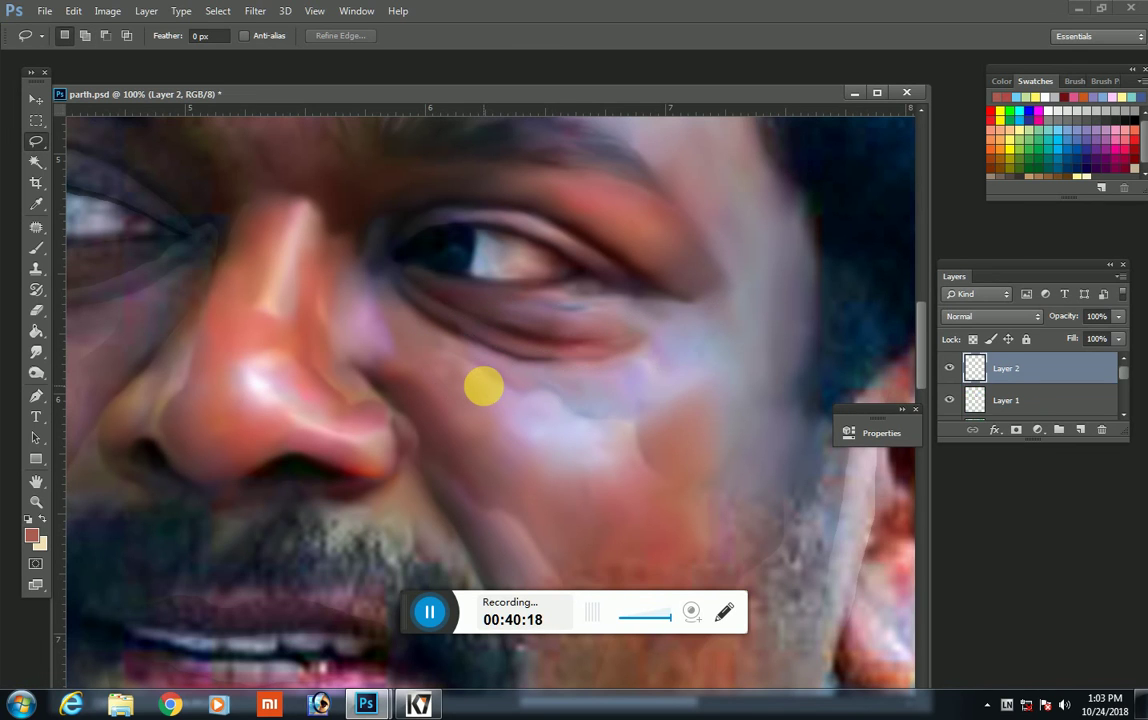
click(255, 12)
mouse_move(262, 187)
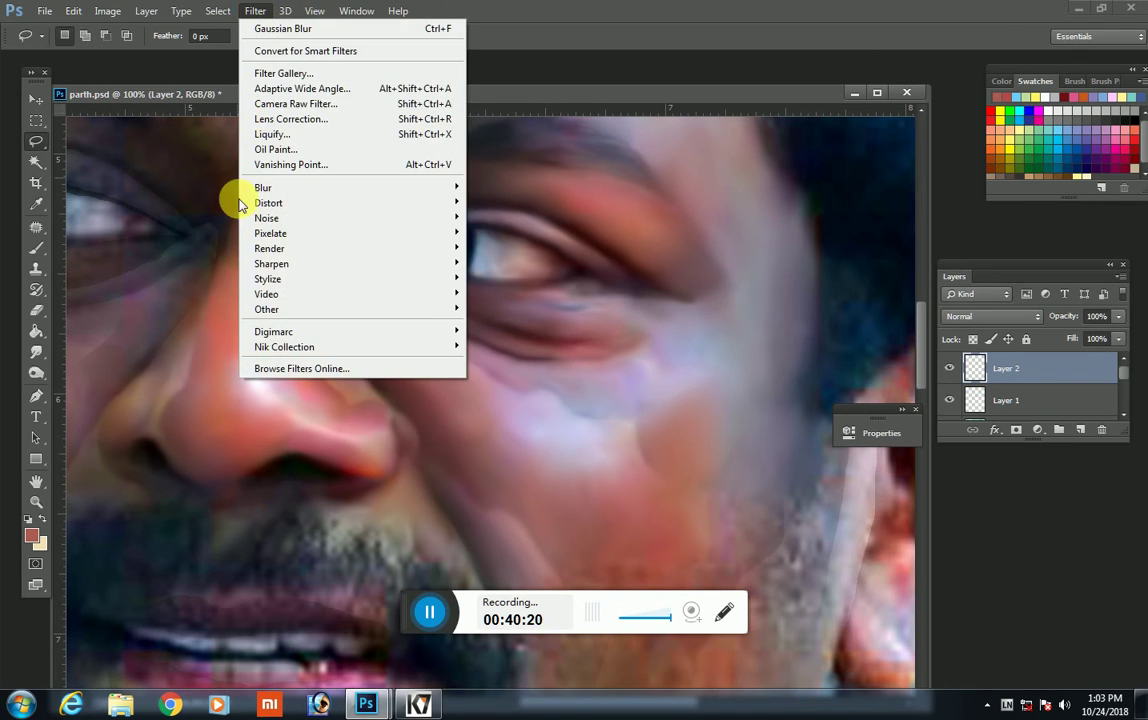
click(188, 302)
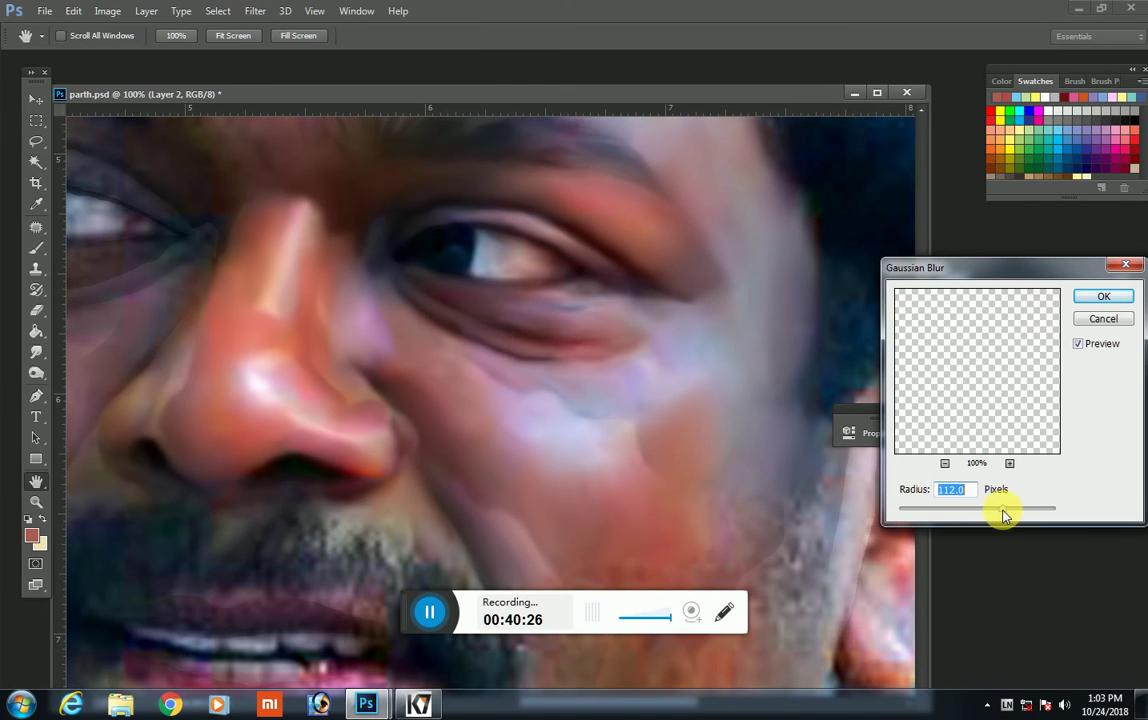
drag(987, 509, 952, 509)
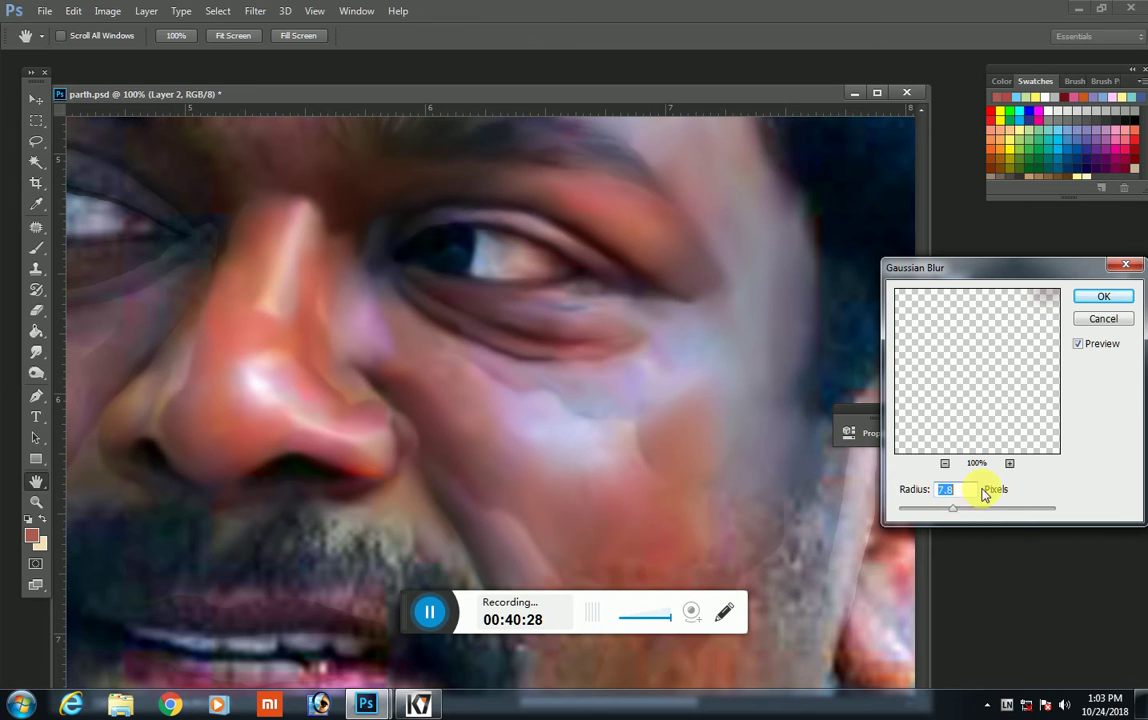
click(1100, 320)
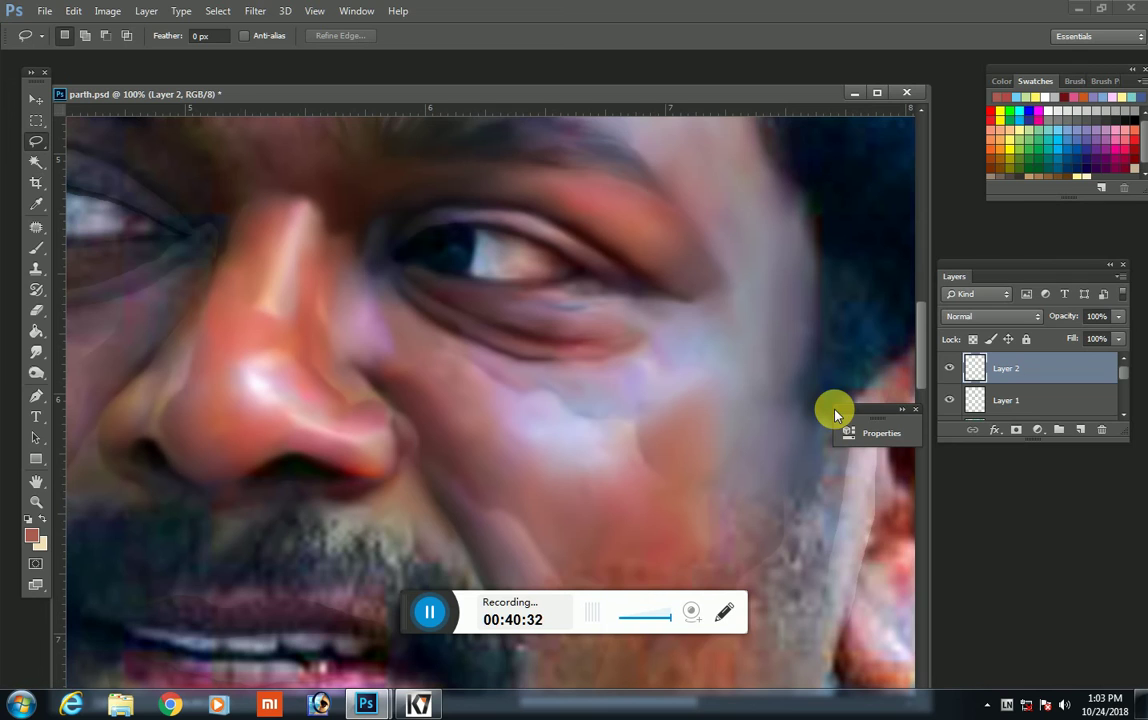
Step: Switch working layers, undo, deselect, and apply Gaussian Blur to the patch layer
click(1069, 403)
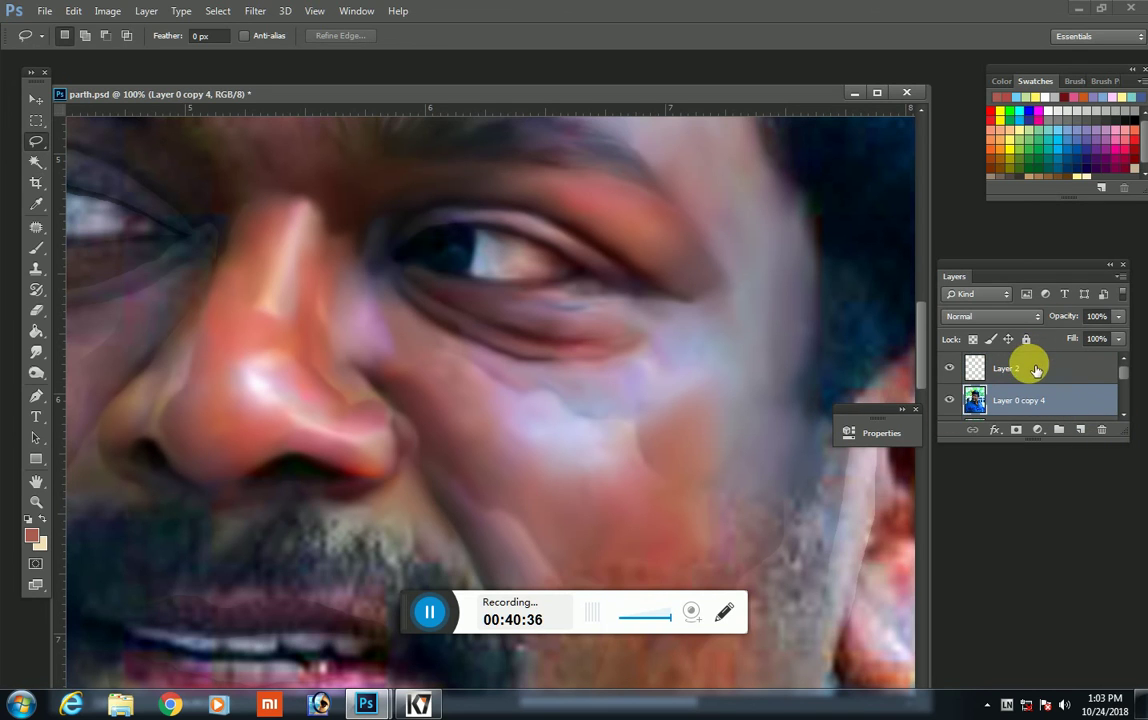
click(1036, 370)
key(ctrl+z)
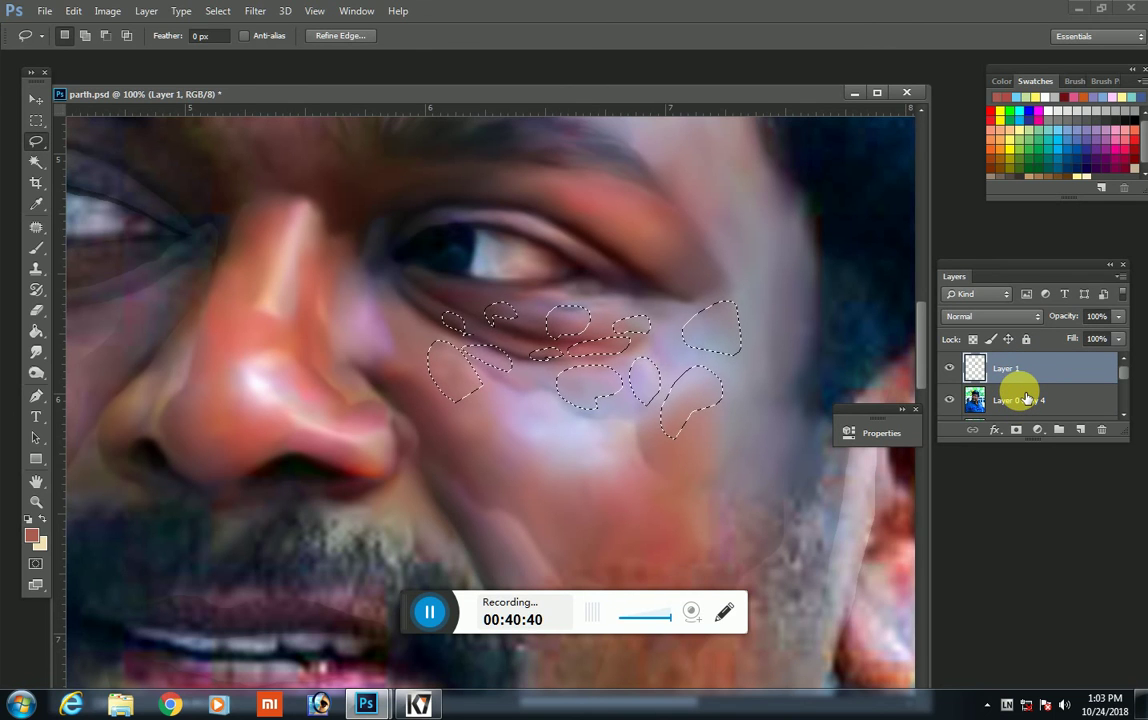
key(ctrl+alt+z)
key(ctrl+d)
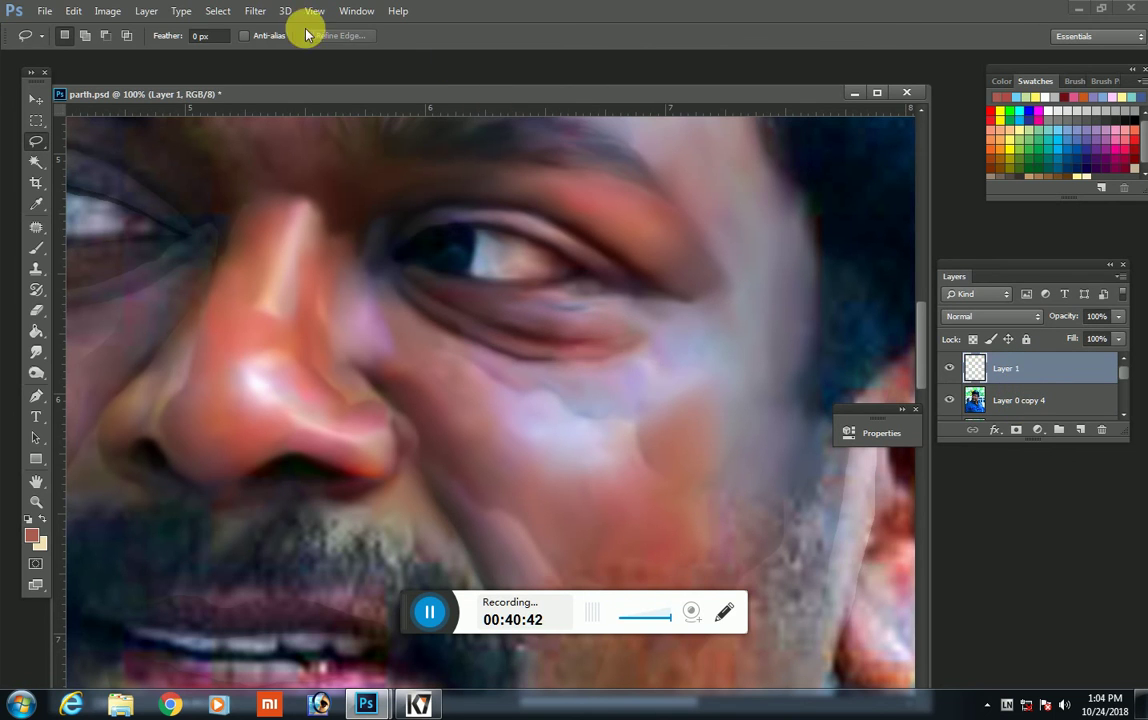
click(255, 11)
mouse_move(262, 188)
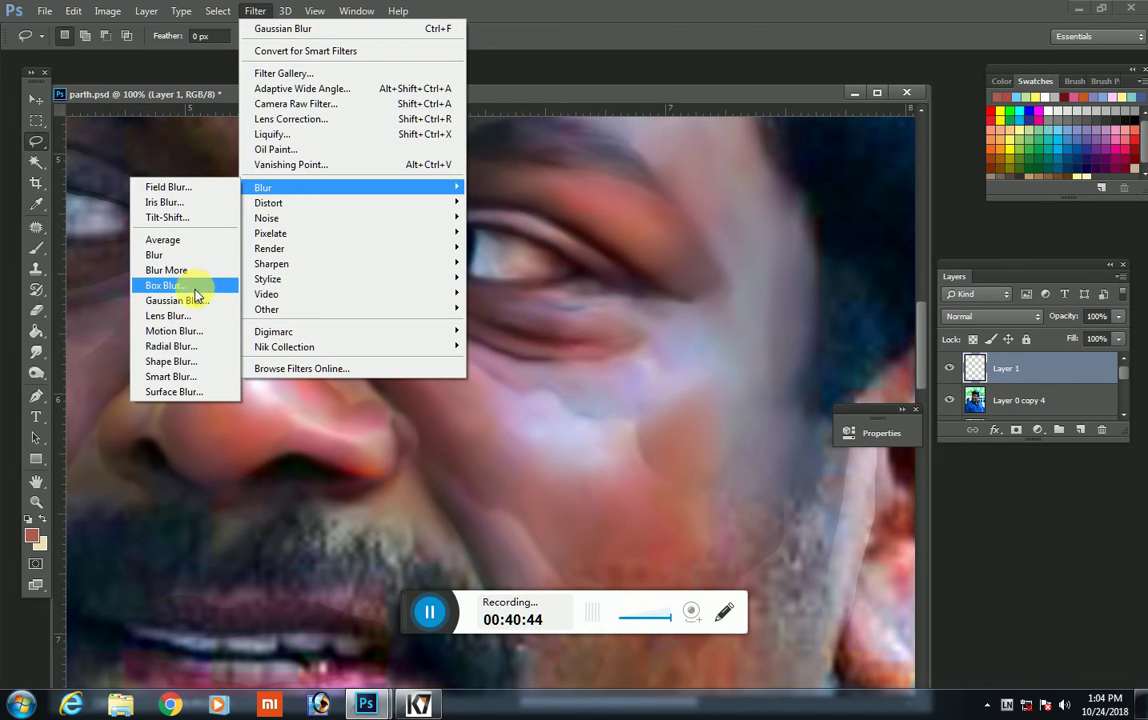
click(196, 307)
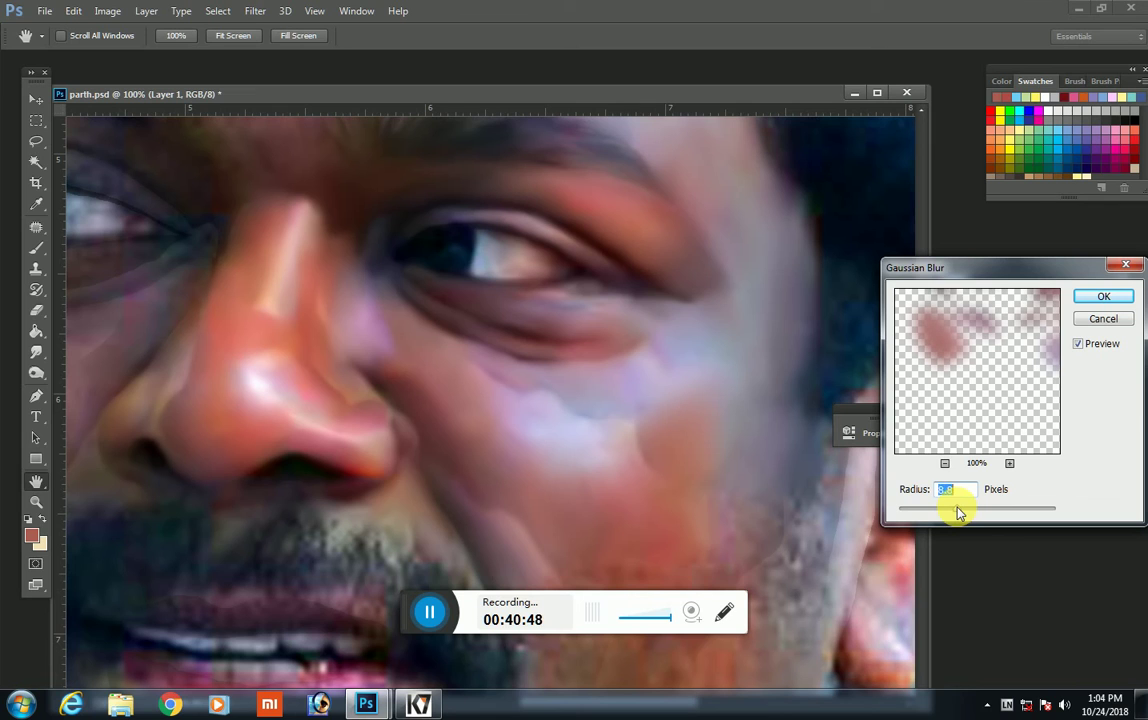
click(1101, 297)
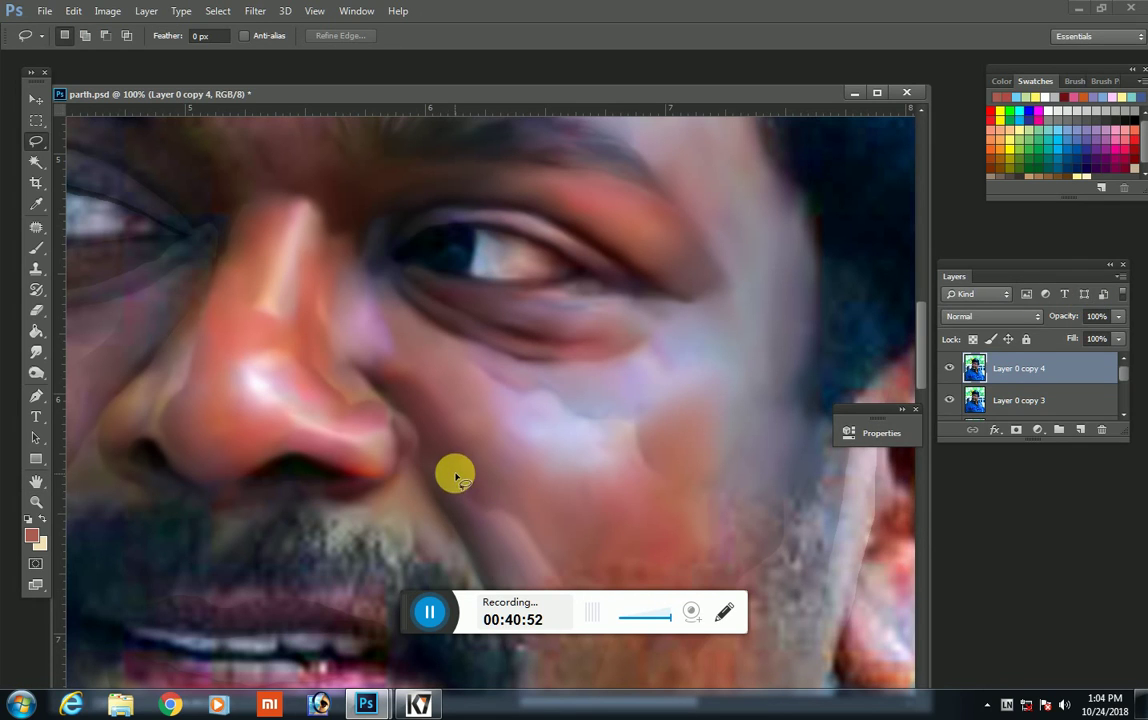
Step: Lasso-select patches beside the nose, across the lower cheek, right cheek edge and cheekbone
mouse_move(454, 466)
mouse_down()
mouse_move(492, 466)
mouse_move(495, 430)
mouse_move(537, 501)
mouse_move(512, 468)
mouse_up()
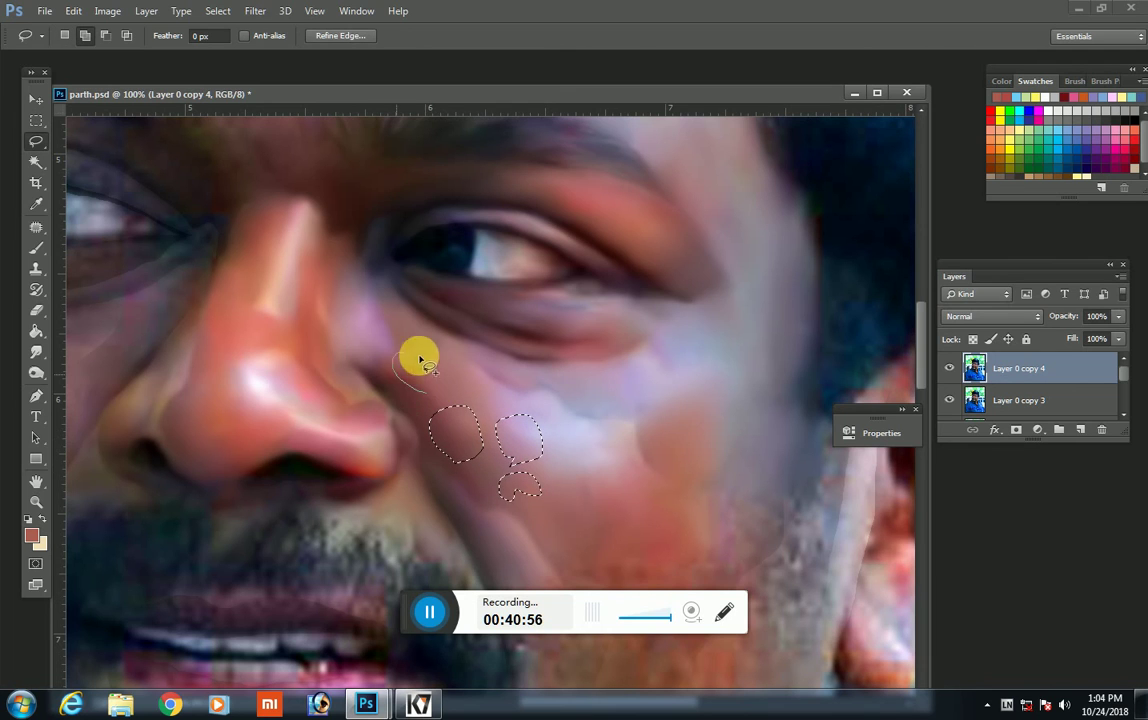
drag(422, 362, 418, 388)
mouse_move(603, 470)
mouse_down()
mouse_move(588, 452)
mouse_move(605, 468)
mouse_up()
mouse_move(674, 402)
mouse_down()
mouse_move(725, 464)
mouse_move(690, 470)
mouse_up()
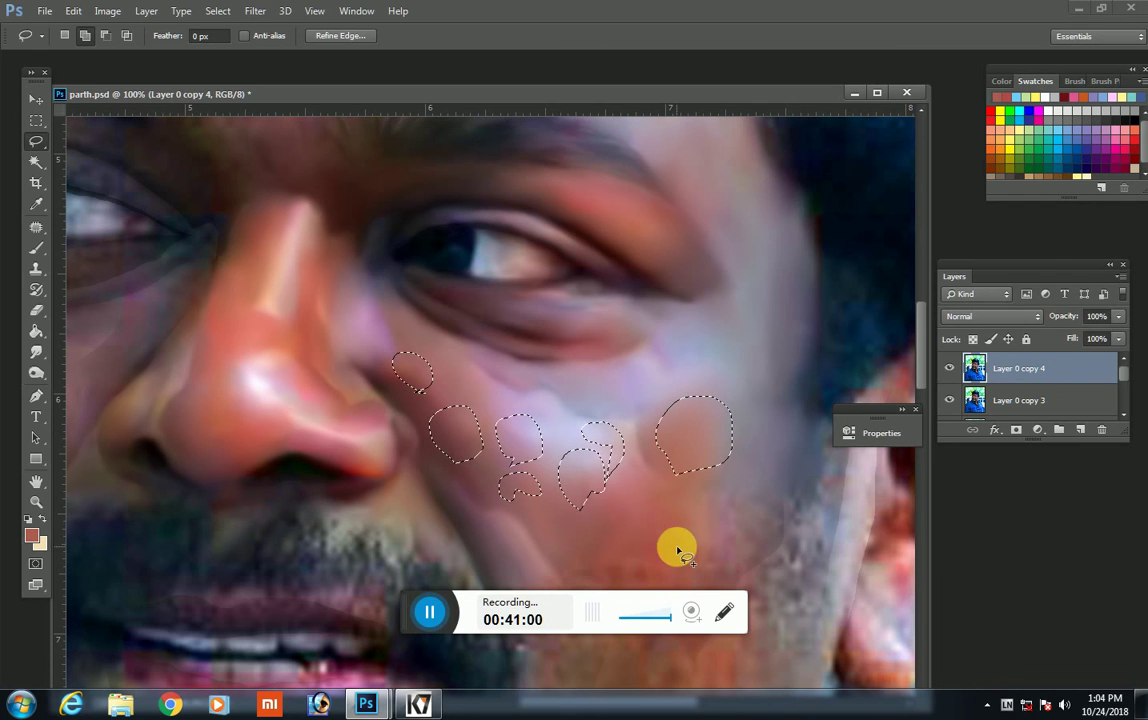
drag(590, 535, 580, 540)
drag(680, 555, 667, 556)
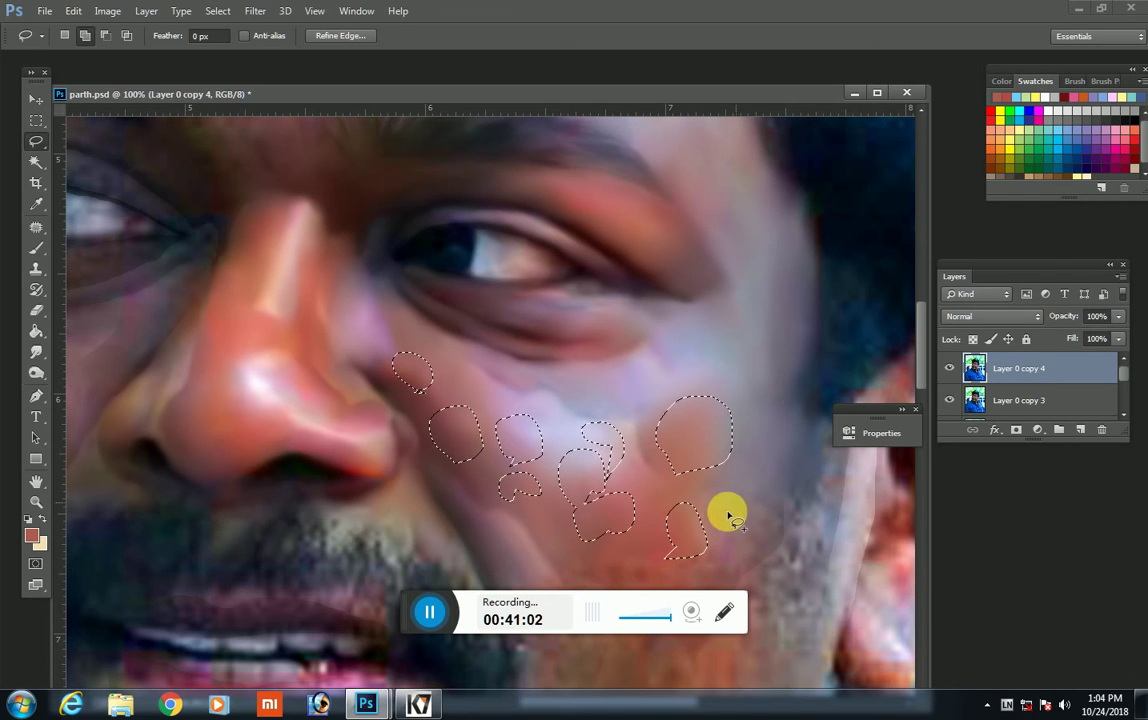
mouse_move(746, 390)
mouse_down()
mouse_move(800, 402)
mouse_move(785, 398)
mouse_up()
drag(766, 270, 764, 268)
mouse_move(712, 205)
mouse_down()
mouse_move(740, 144)
mouse_move(750, 198)
mouse_up()
Step: Copy the patches to a new layer and apply a 15.5 px Gaussian Blur
key(ctrl+j)
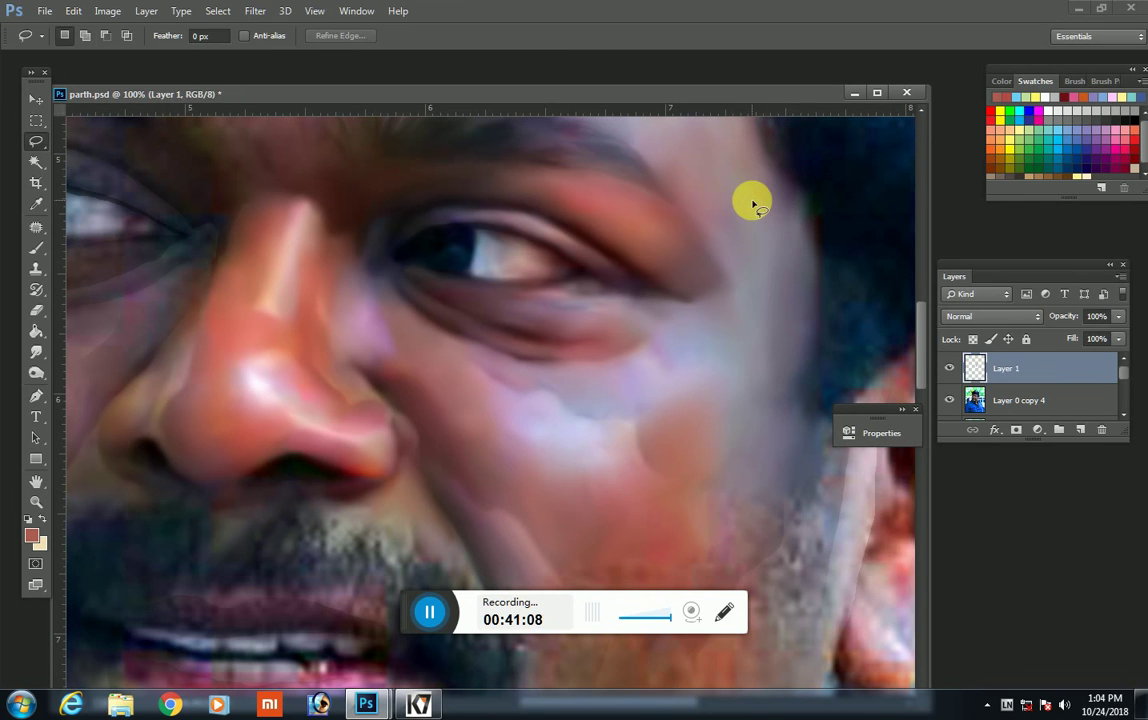
click(255, 11)
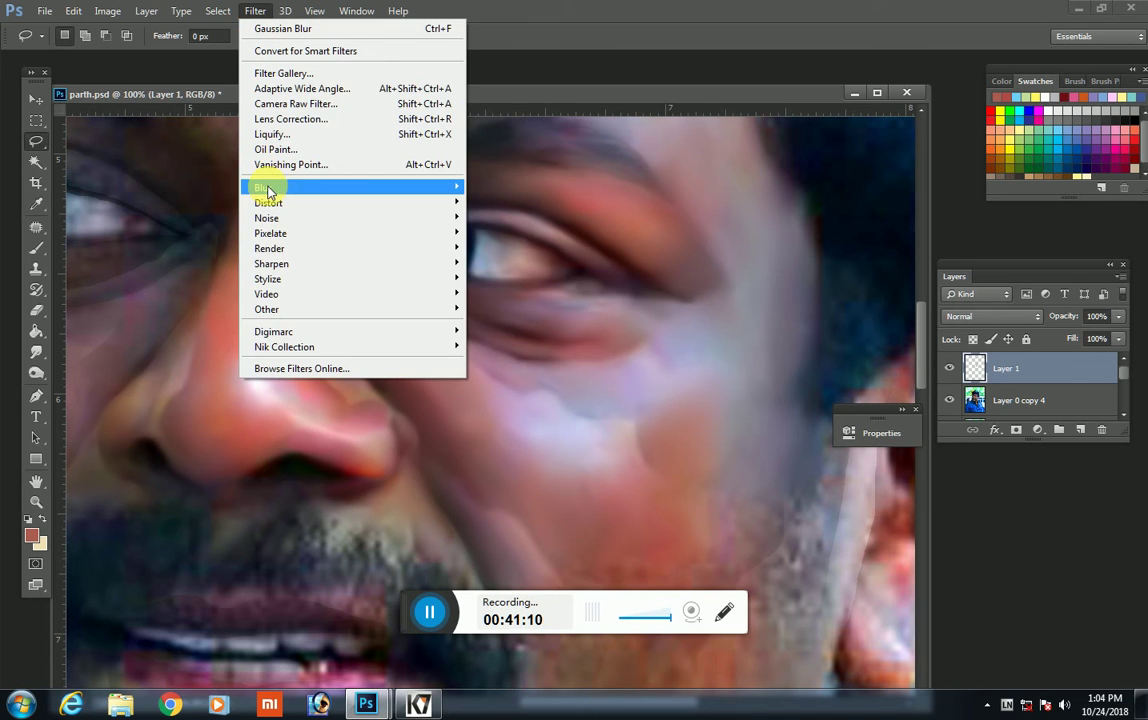
mouse_move(300, 187)
click(196, 302)
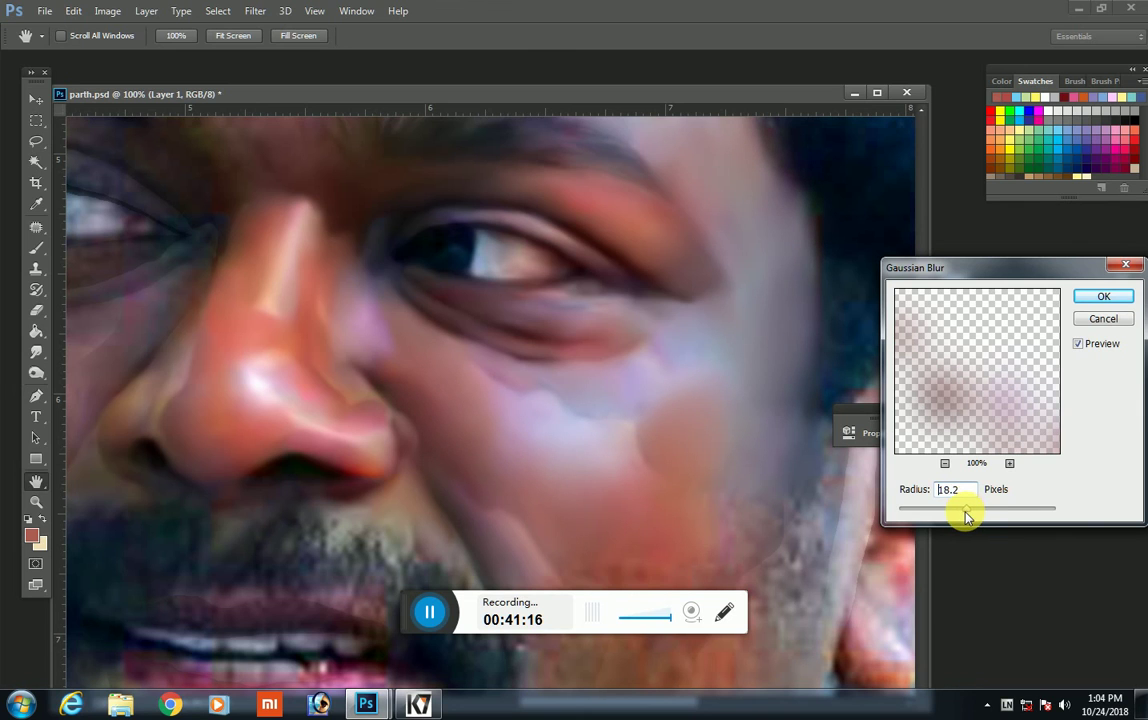
drag(966, 515, 962, 514)
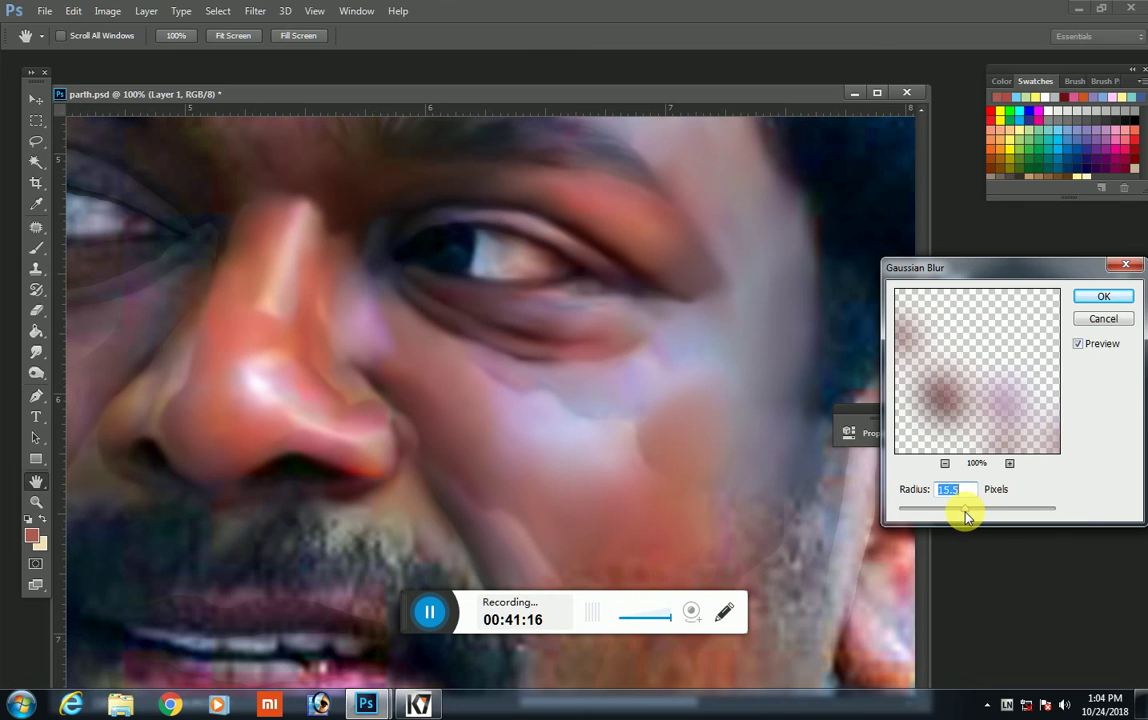
click(1096, 298)
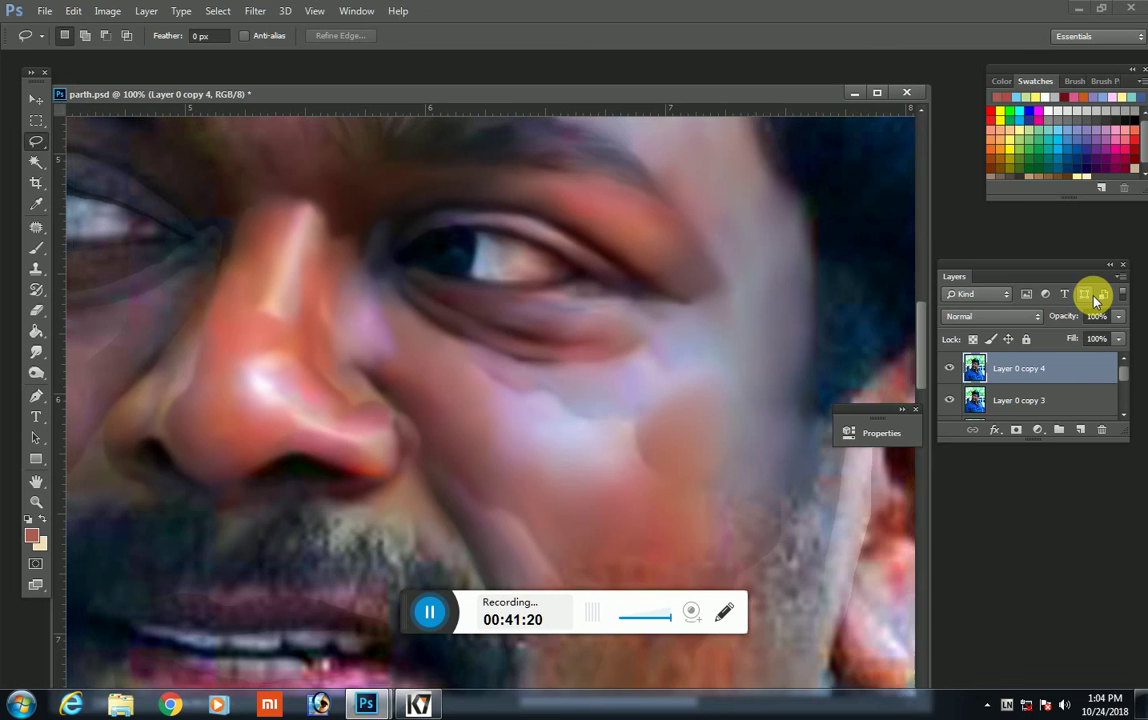
Step: Compare with Layer 0 copy 4 toggled, then lasso cheek, temple, forehead and hairline patches at 66.7% zoom
key(ctrl+minus)
key(ctrl+minus)
key(ctrl+minus)
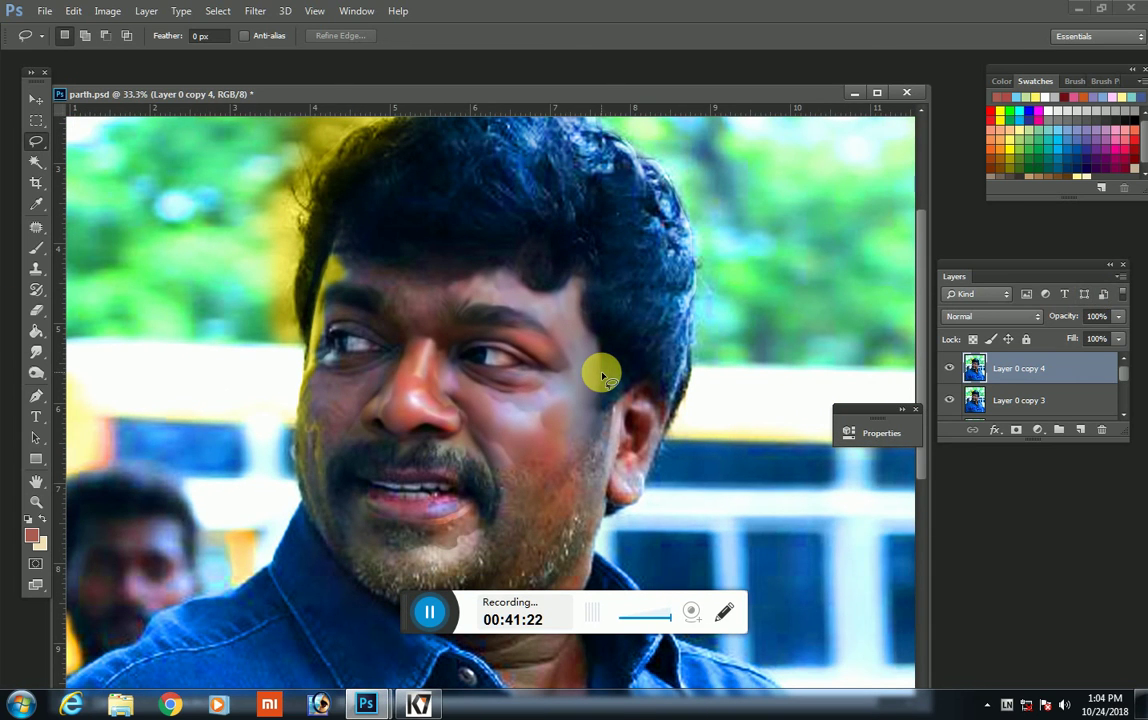
key(ctrl+plus)
key(ctrl+plus)
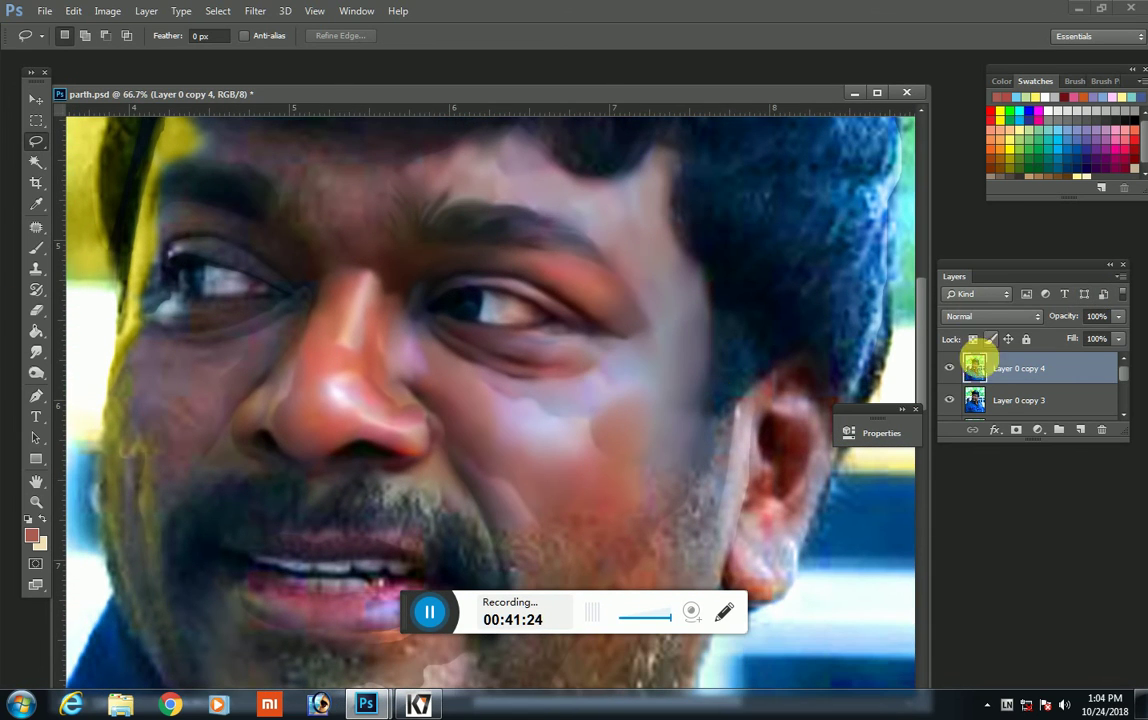
click(950, 368)
click(950, 368)
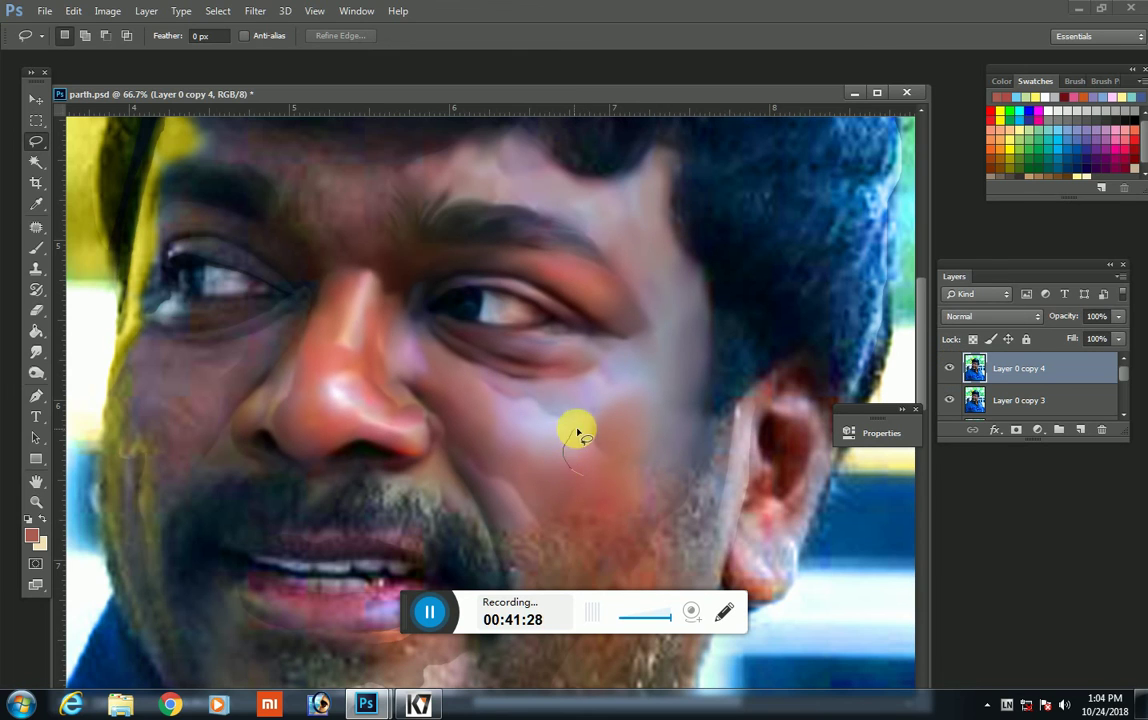
mouse_move(578, 432)
mouse_down()
mouse_move(600, 455)
mouse_move(606, 416)
mouse_up()
drag(651, 297, 672, 272)
mouse_move(603, 245)
mouse_down()
mouse_move(661, 141)
mouse_move(651, 218)
mouse_move(528, 215)
mouse_move(487, 159)
mouse_move(527, 150)
mouse_move(525, 185)
mouse_move(443, 179)
mouse_move(441, 136)
mouse_move(468, 168)
mouse_up()
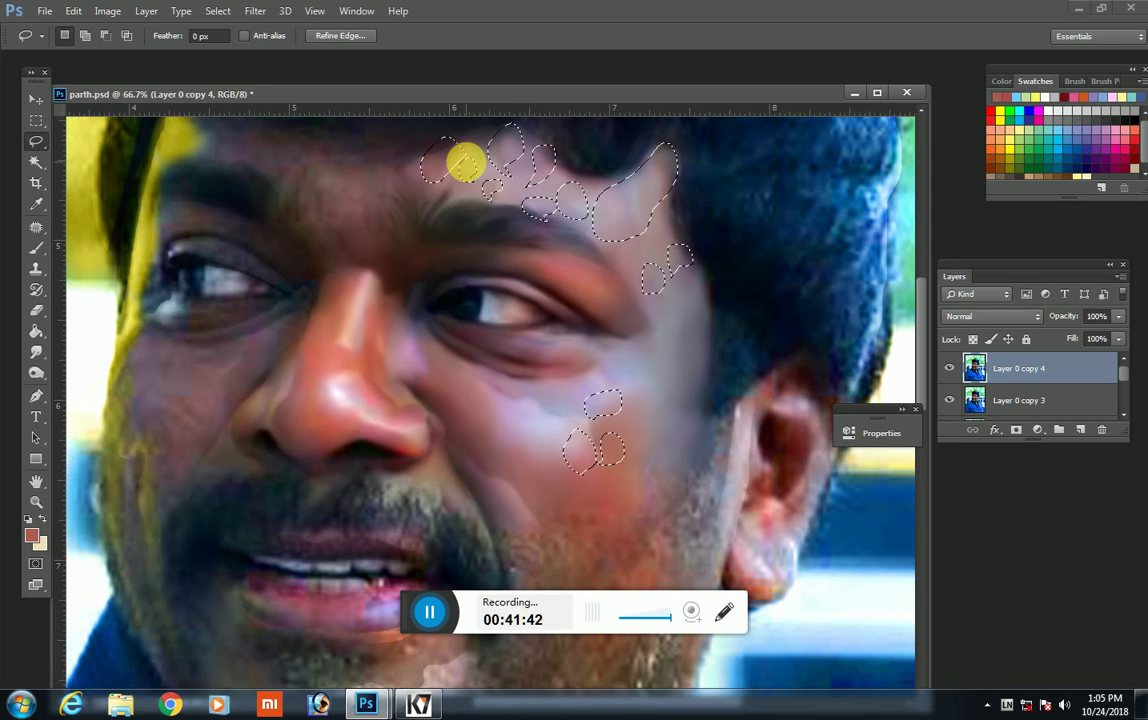
Step: Copy the patches onto a new layer and soften them with Gaussian Blur
key(ctrl+j)
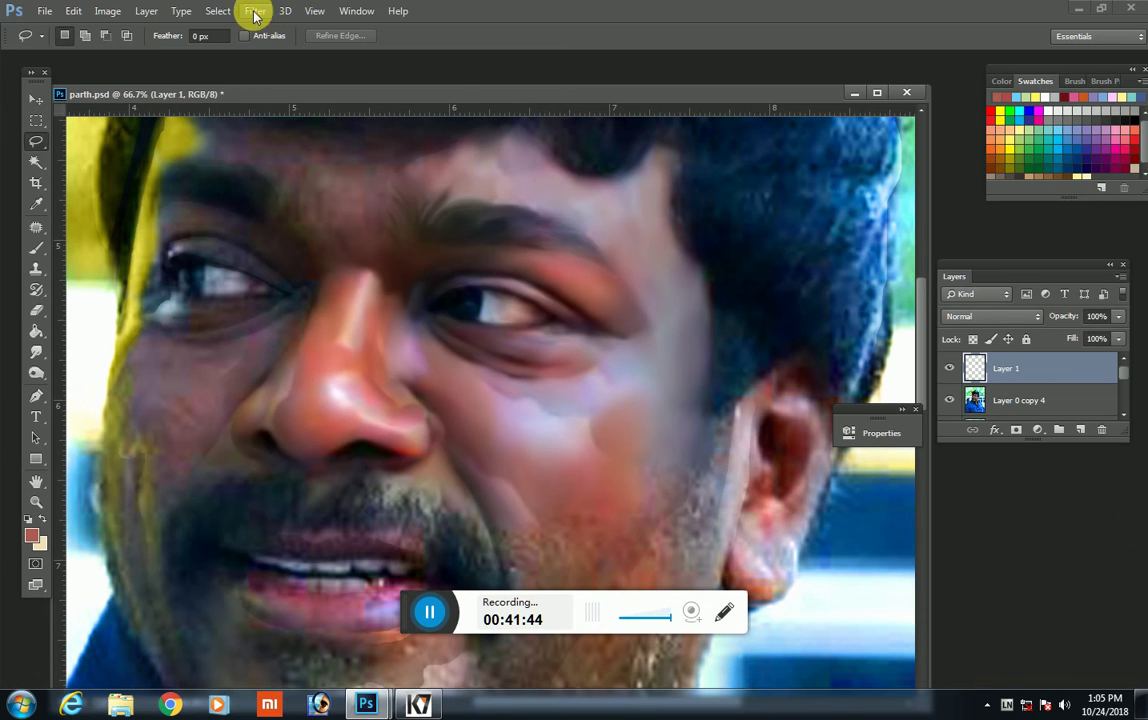
click(255, 11)
mouse_move(262, 188)
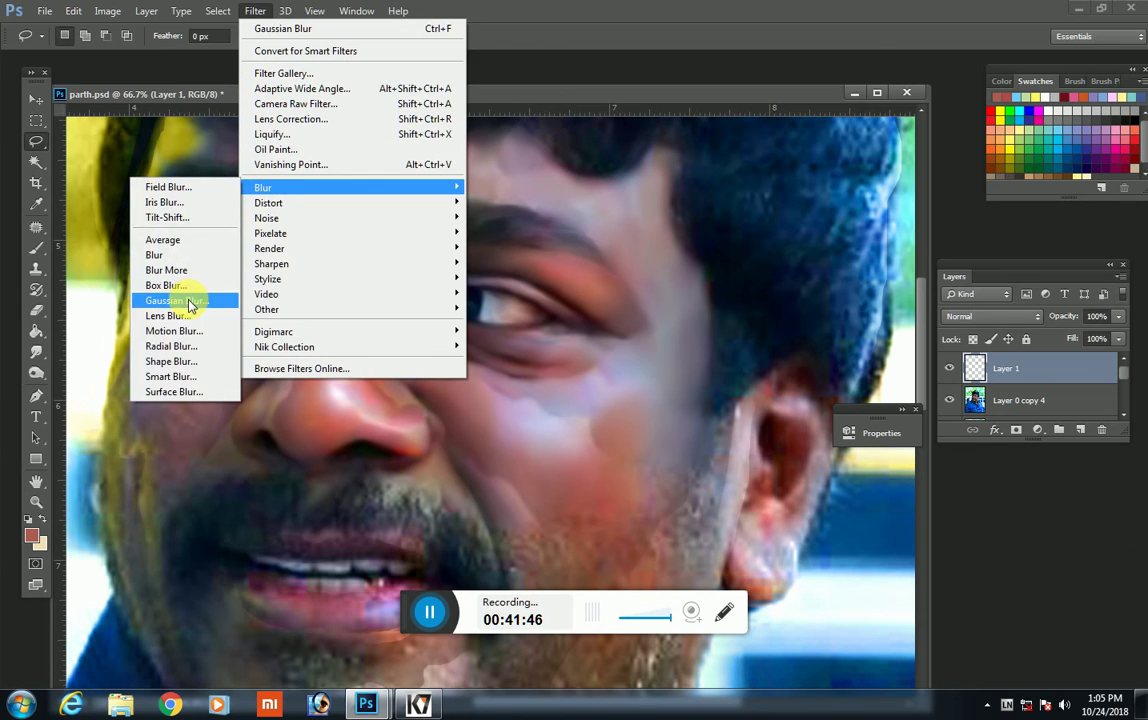
click(192, 301)
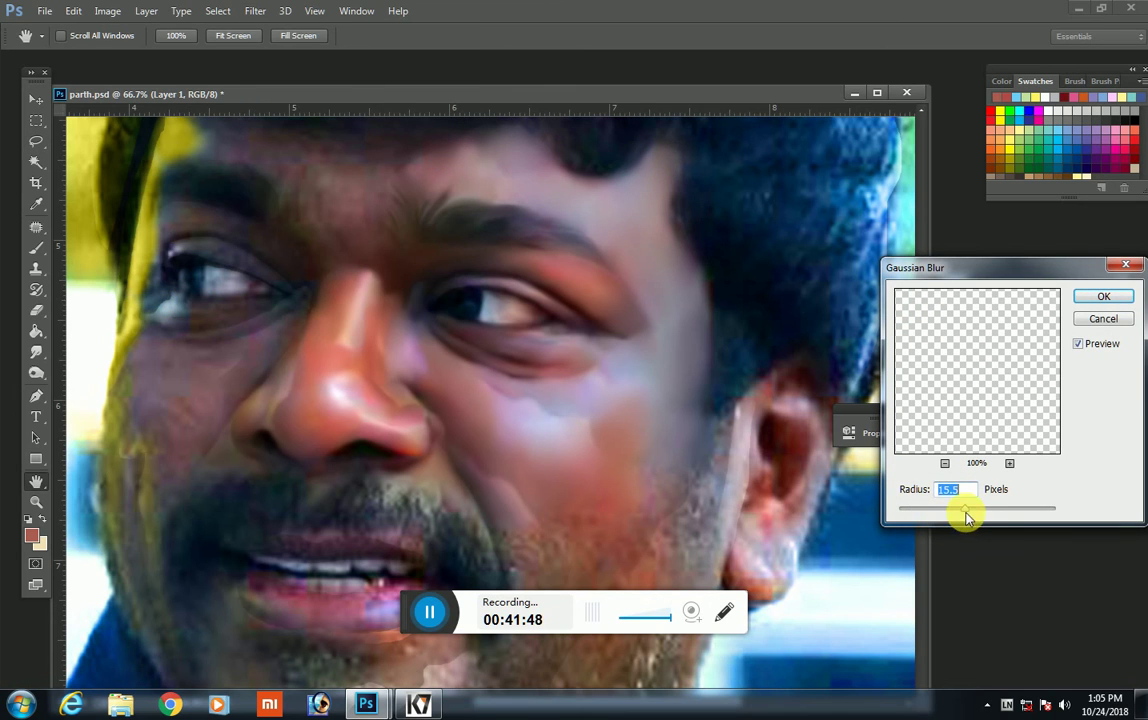
click(1090, 306)
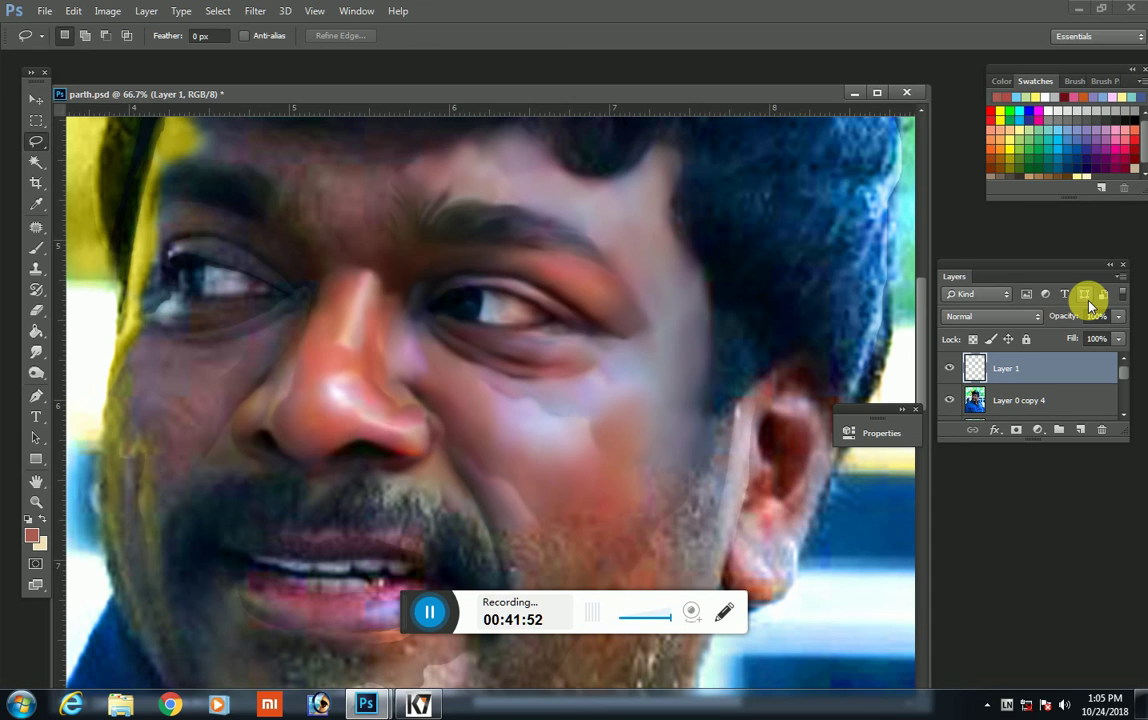
Step: Lasso-select a small patch on the cheek beside the mouth
scroll(687, 505, down, 1)
scroll(687, 505, down, 1)
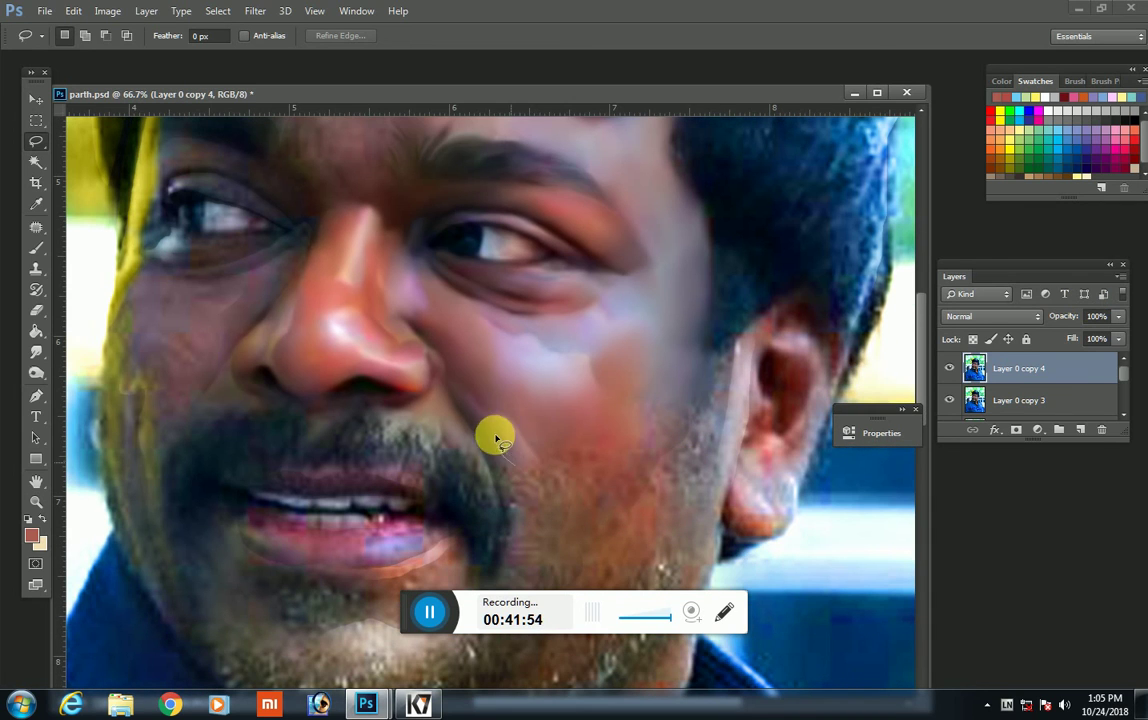
mouse_move(522, 464)
mouse_down()
mouse_move(485, 405)
mouse_move(533, 400)
mouse_up()
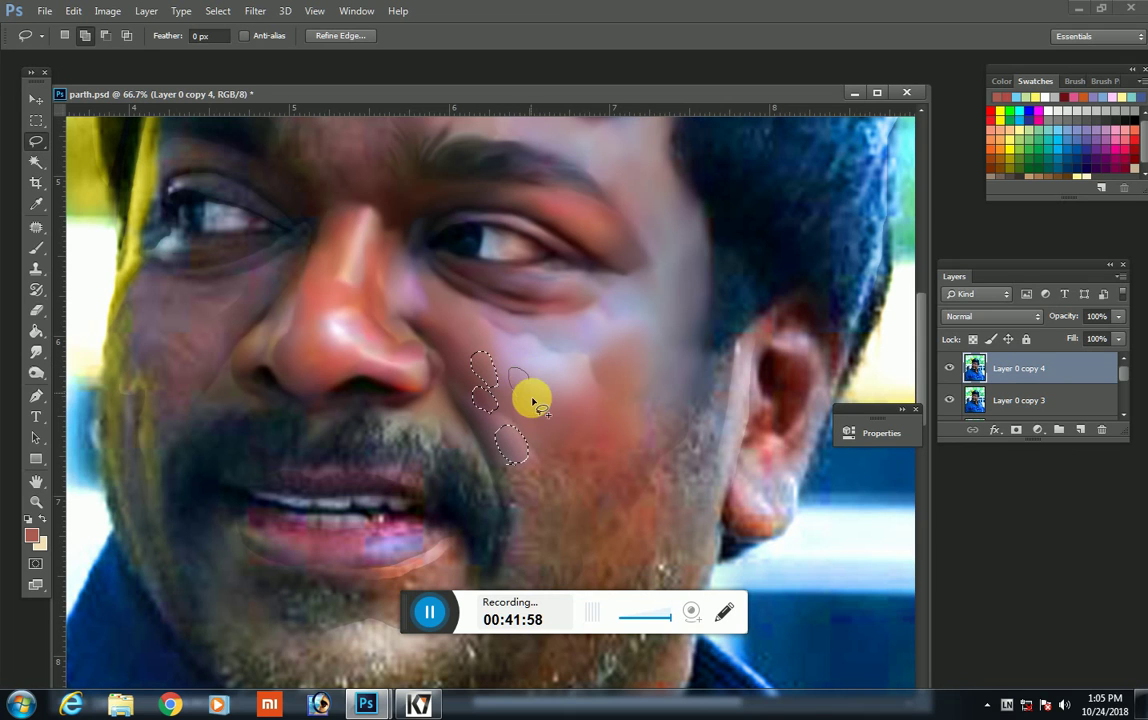
Step: Copy the cheek patch to a new layer and apply a 14.1 px Gaussian Blur
key(ctrl+j)
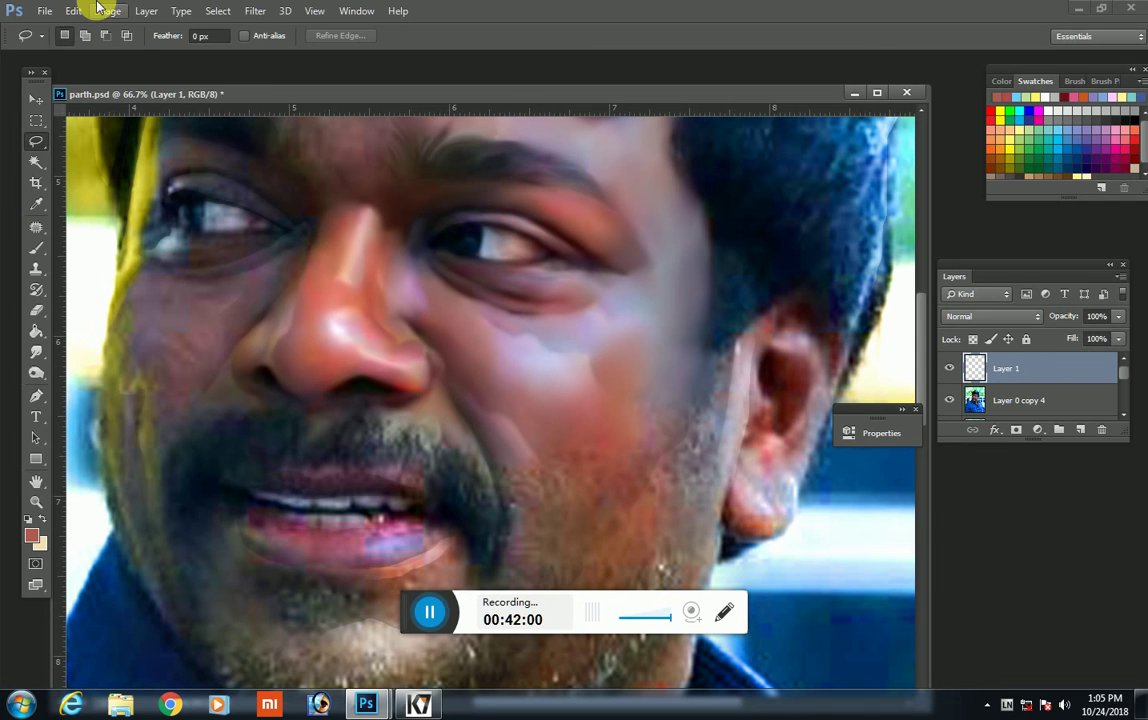
click(255, 10)
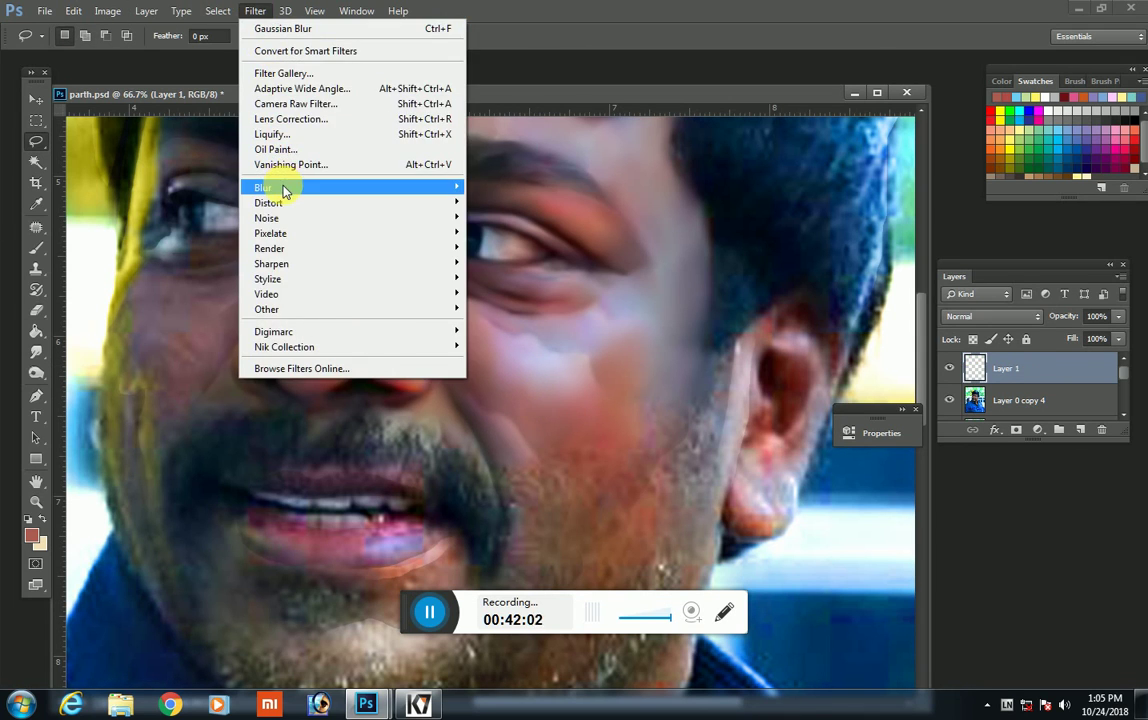
click(198, 301)
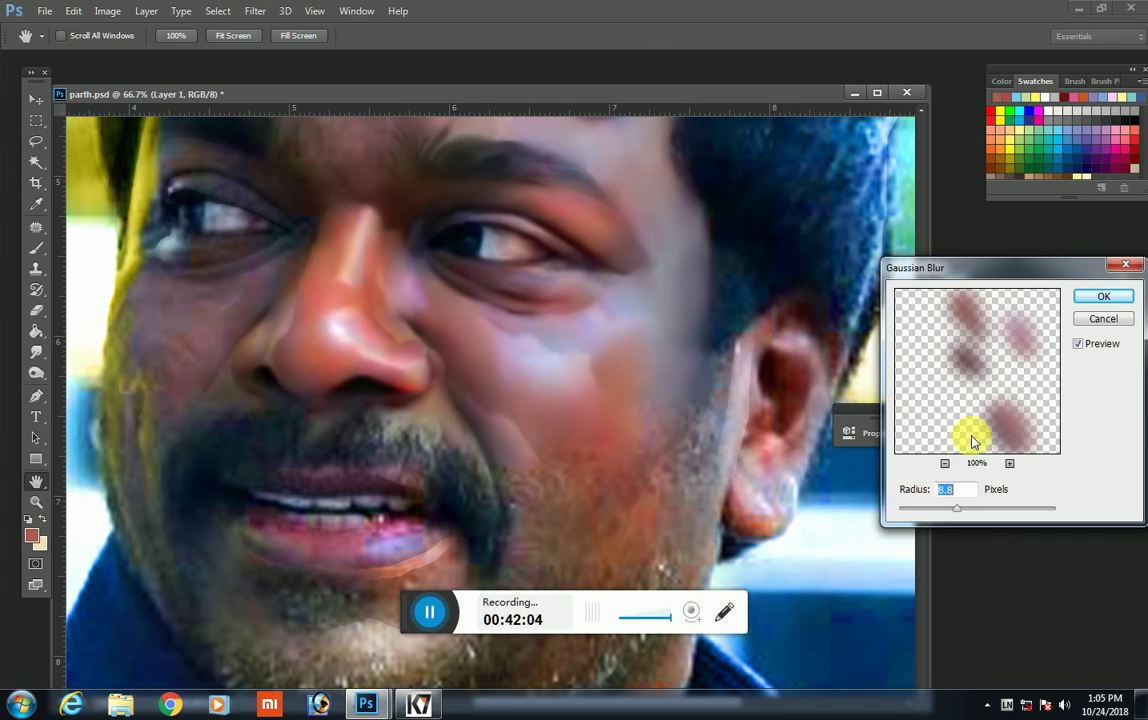
click(968, 515)
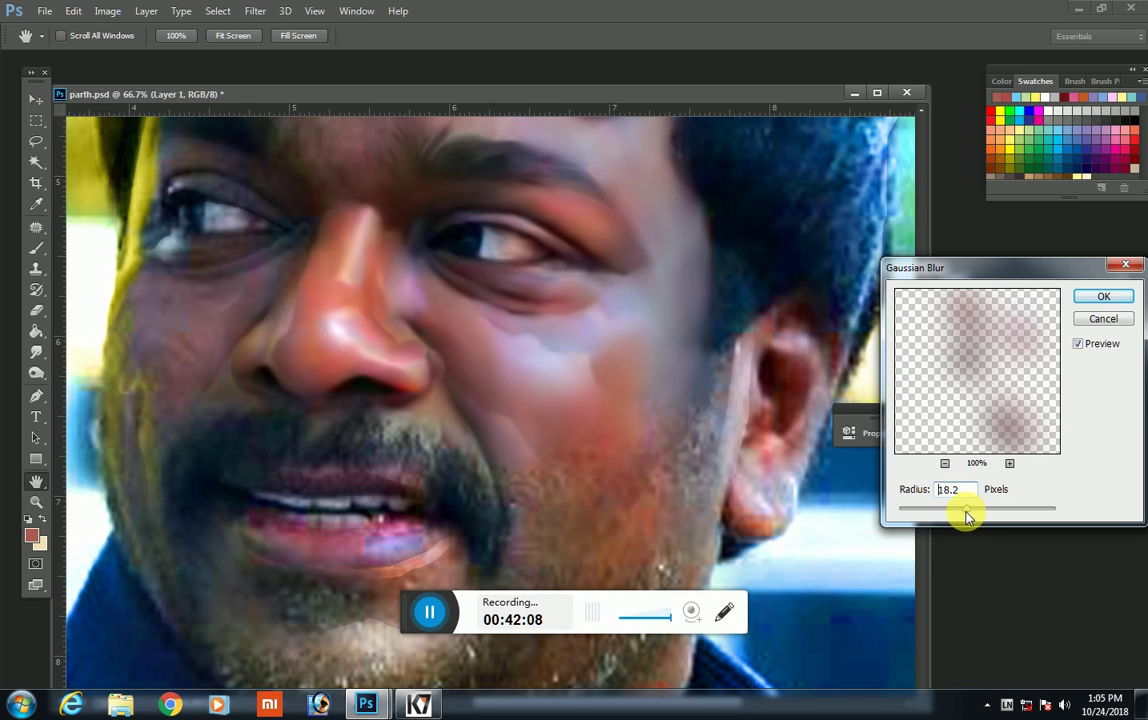
drag(967, 516, 964, 516)
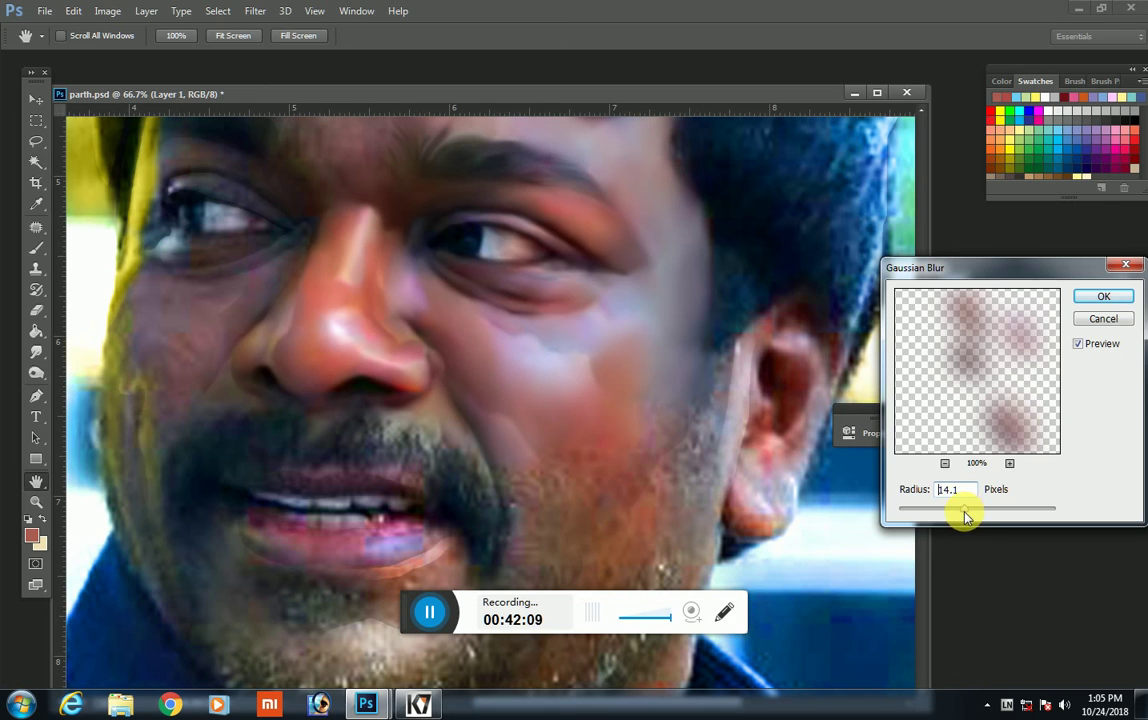
click(1092, 300)
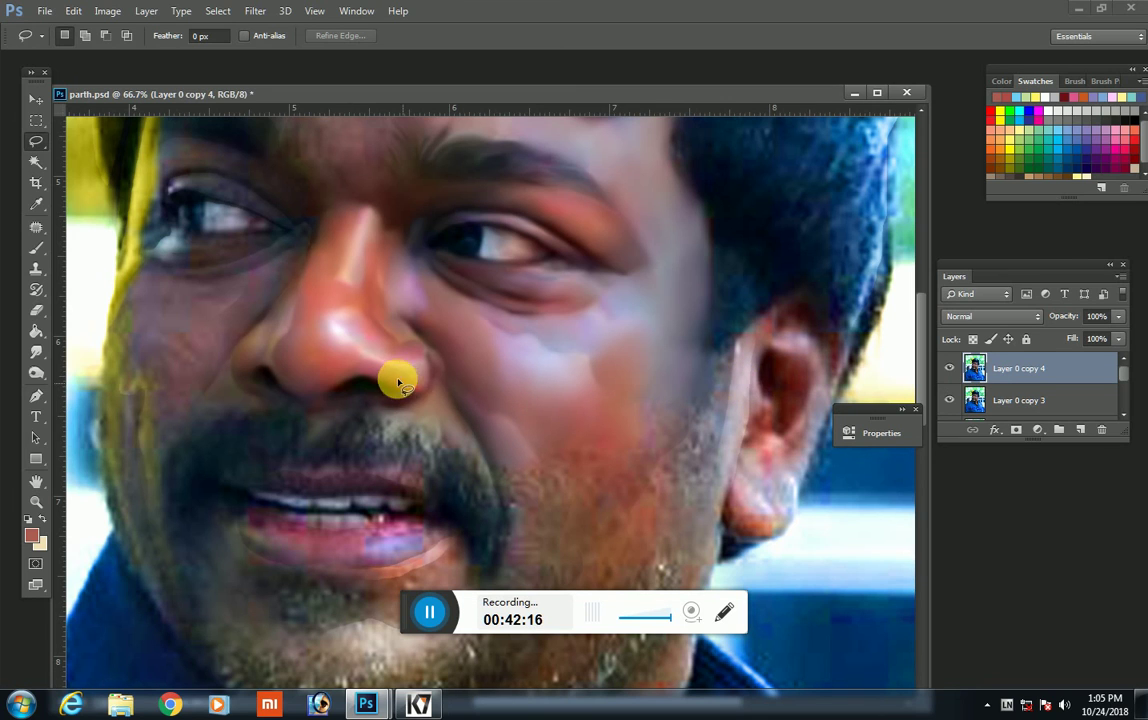
Step: Lasso three patches beside the nose, copy them to a new layer, and Gaussian-blur them at 9.4 px
drag(398, 383, 422, 372)
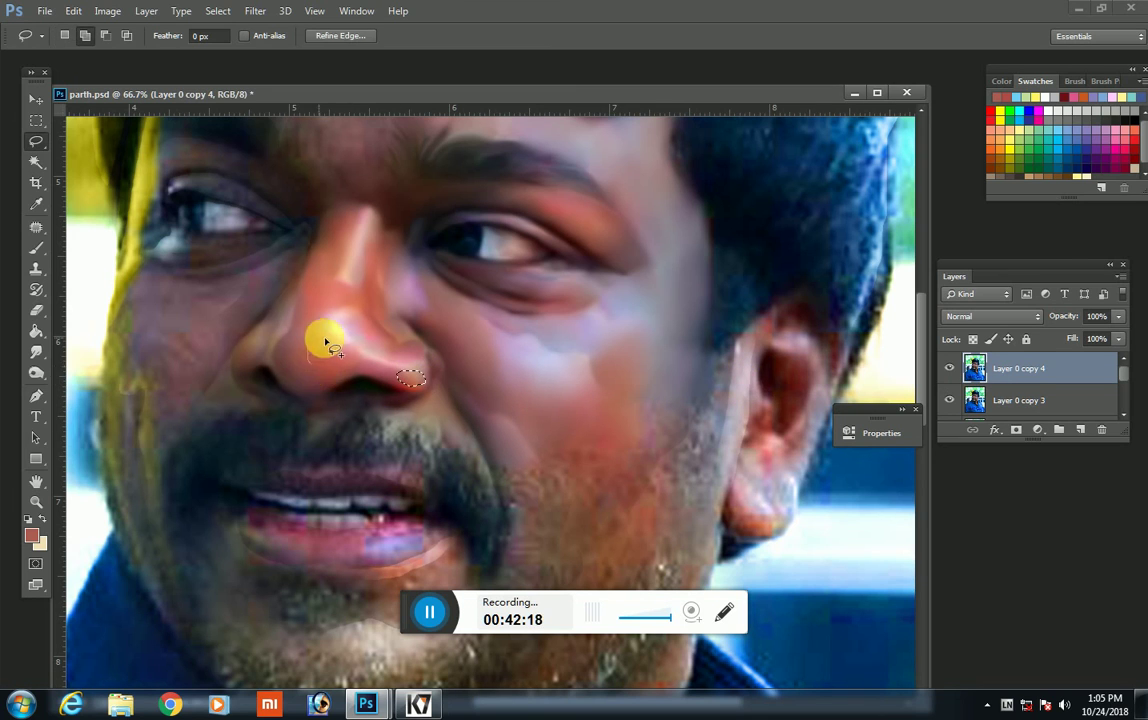
drag(340, 352, 312, 364)
mouse_move(417, 325)
mouse_down()
mouse_move(428, 311)
mouse_move(478, 312)
mouse_move(500, 285)
mouse_move(577, 282)
mouse_up()
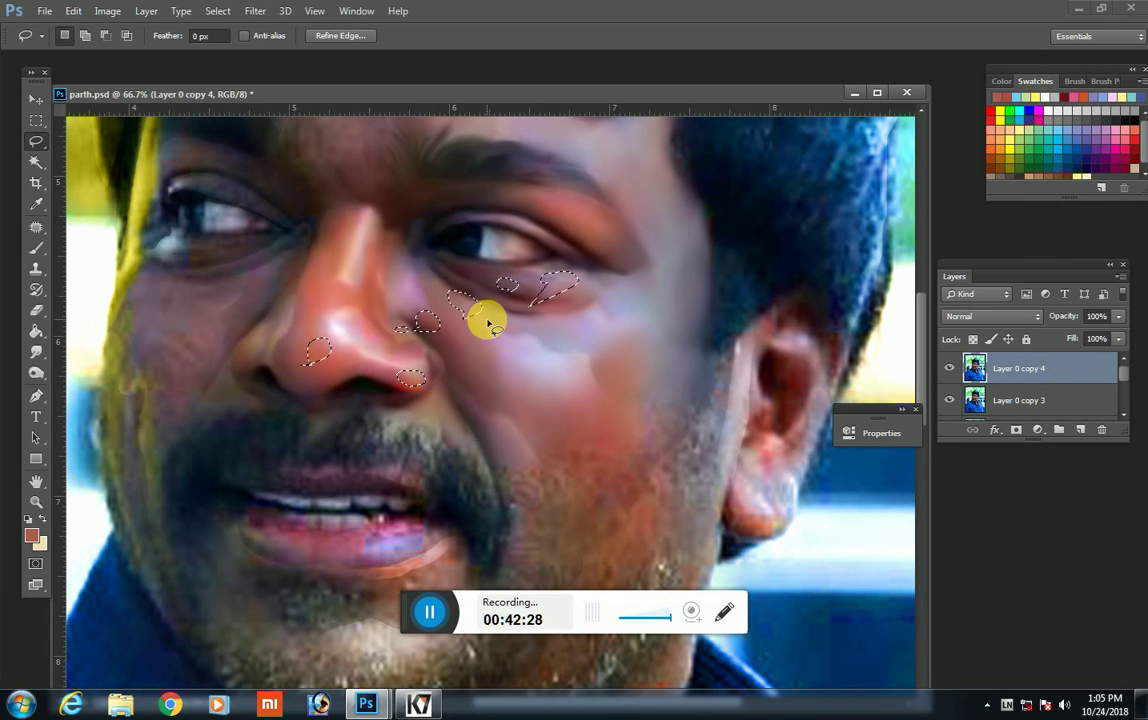
key(ctrl+j)
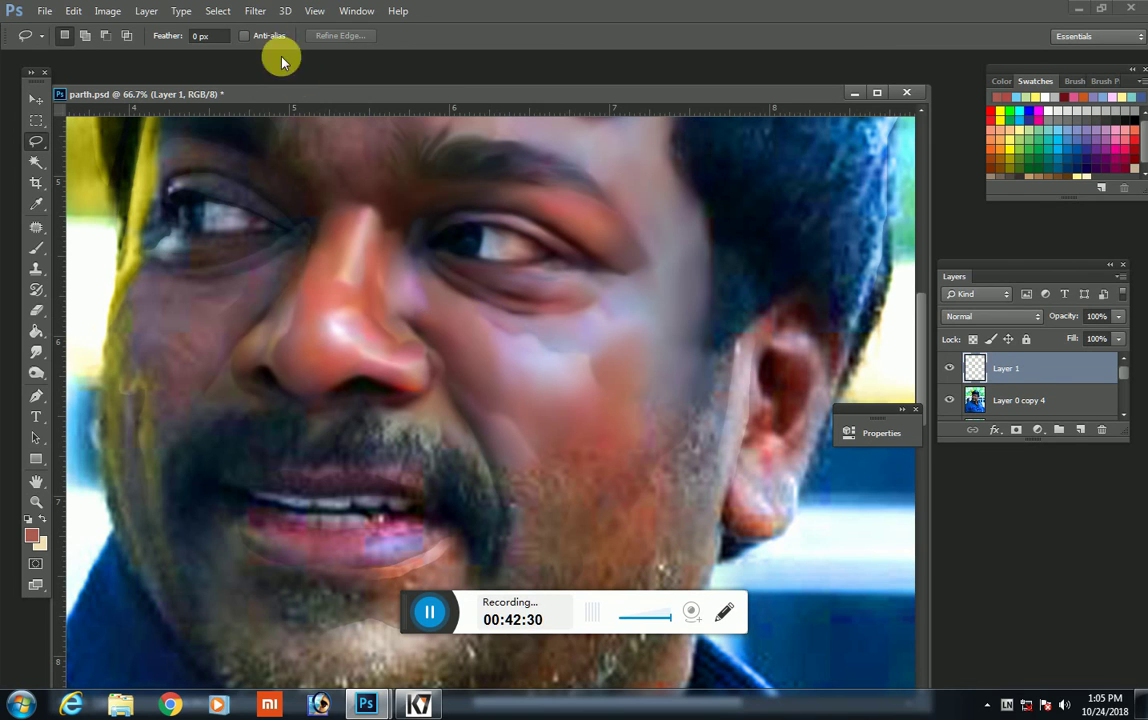
click(252, 11)
mouse_move(330, 187)
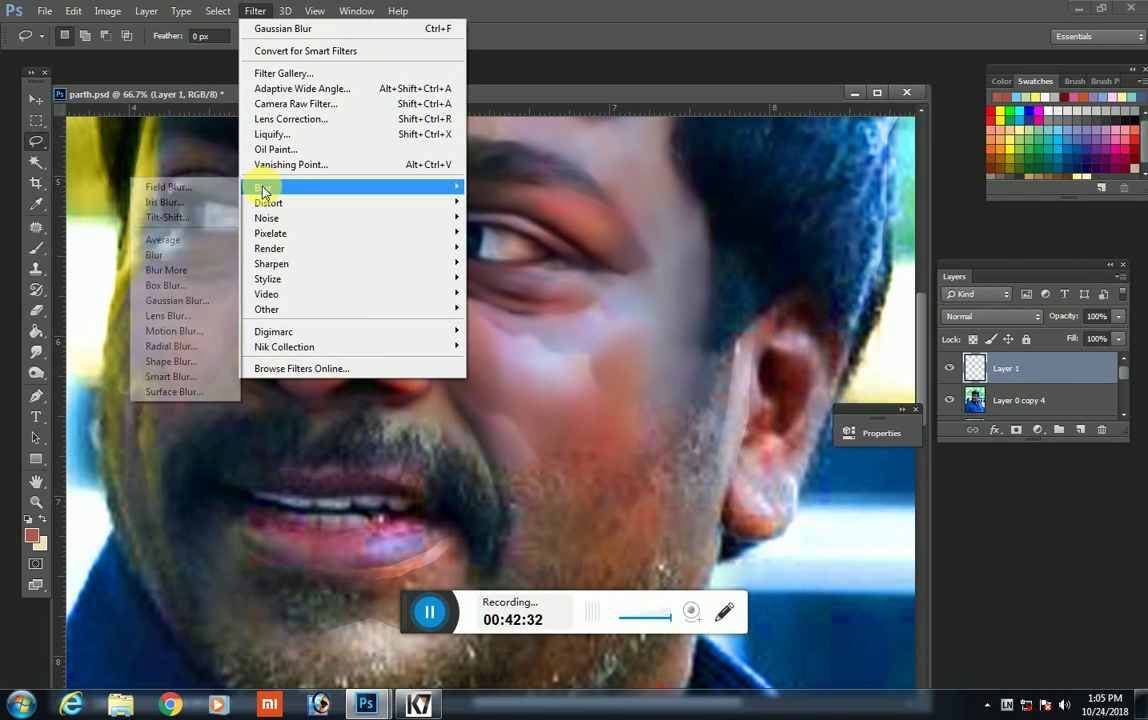
click(195, 300)
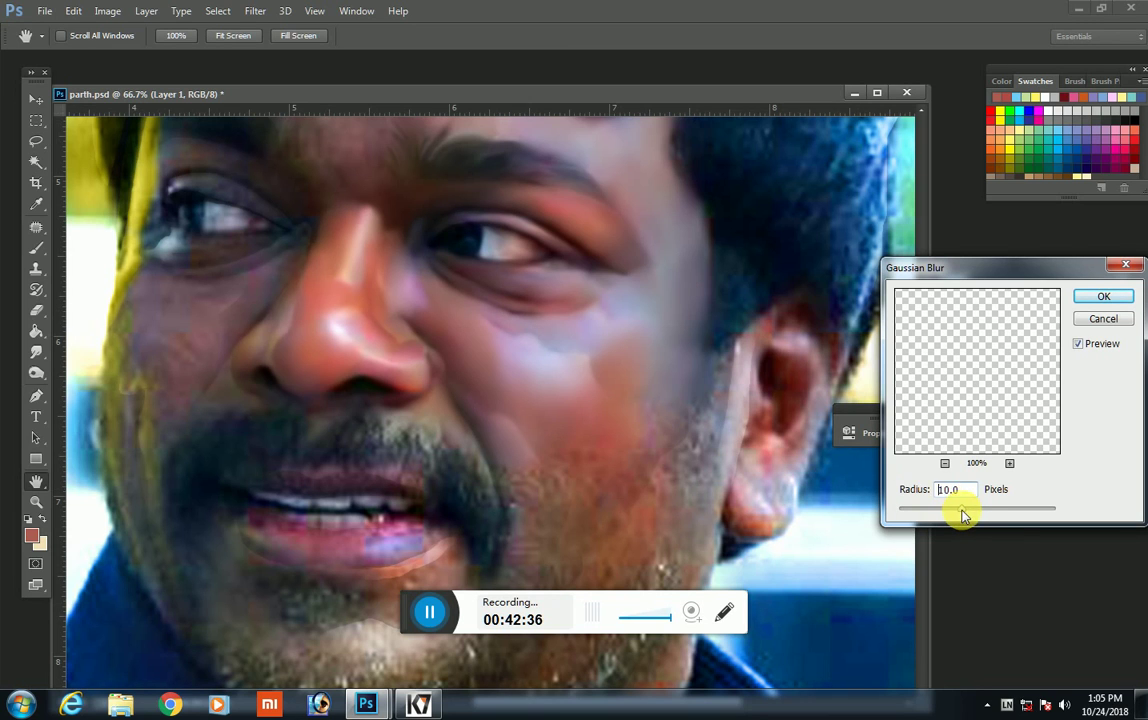
click(1112, 297)
Step: Hide Layer 0 copy 5 to compare, then make it the active layer at 66.7% zoom
key(ctrl+minus)
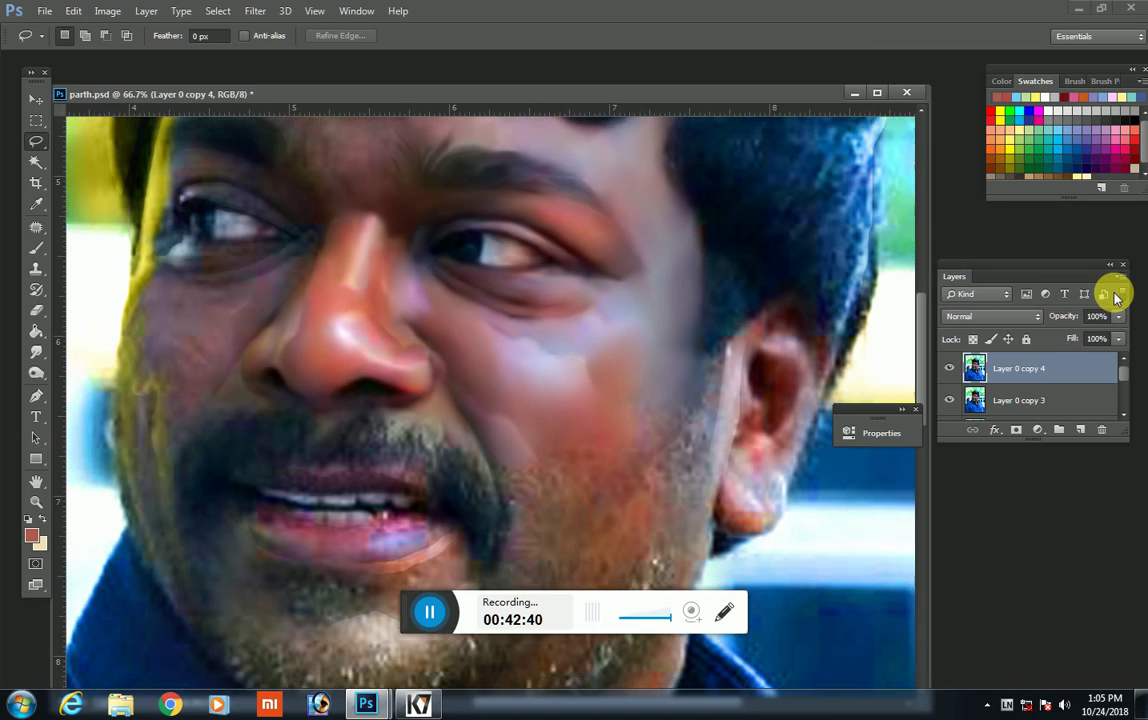
key(ctrl+minus)
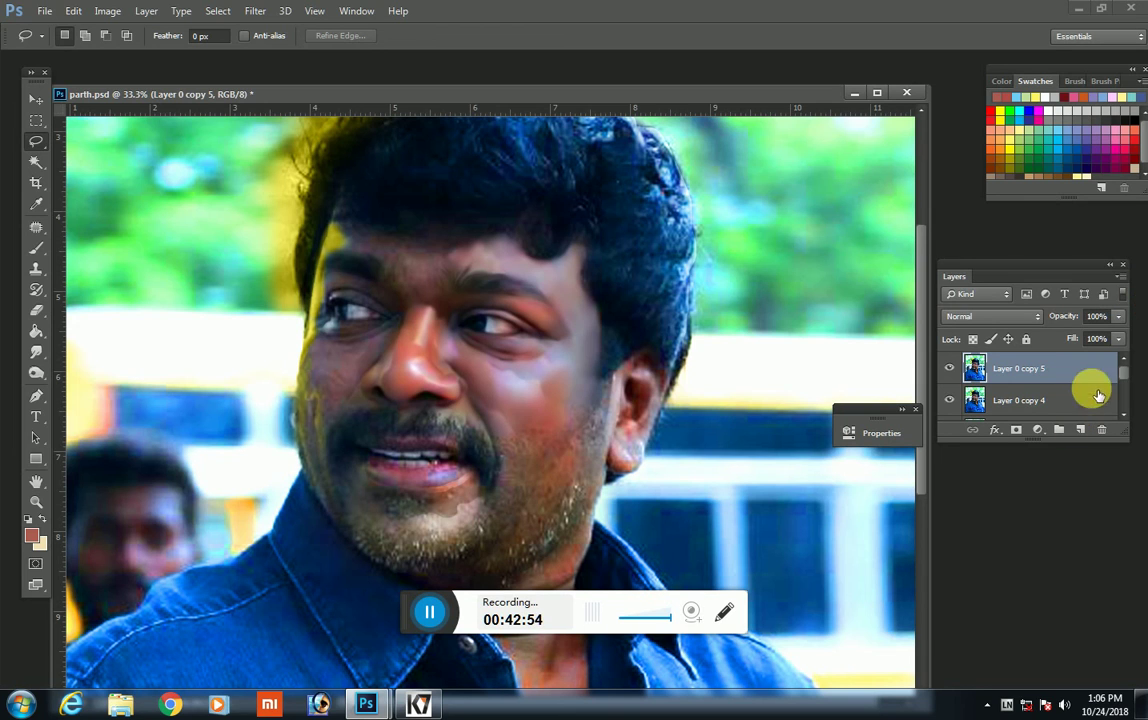
scroll(1124, 383, down, 1)
drag(1124, 383, 1123, 376)
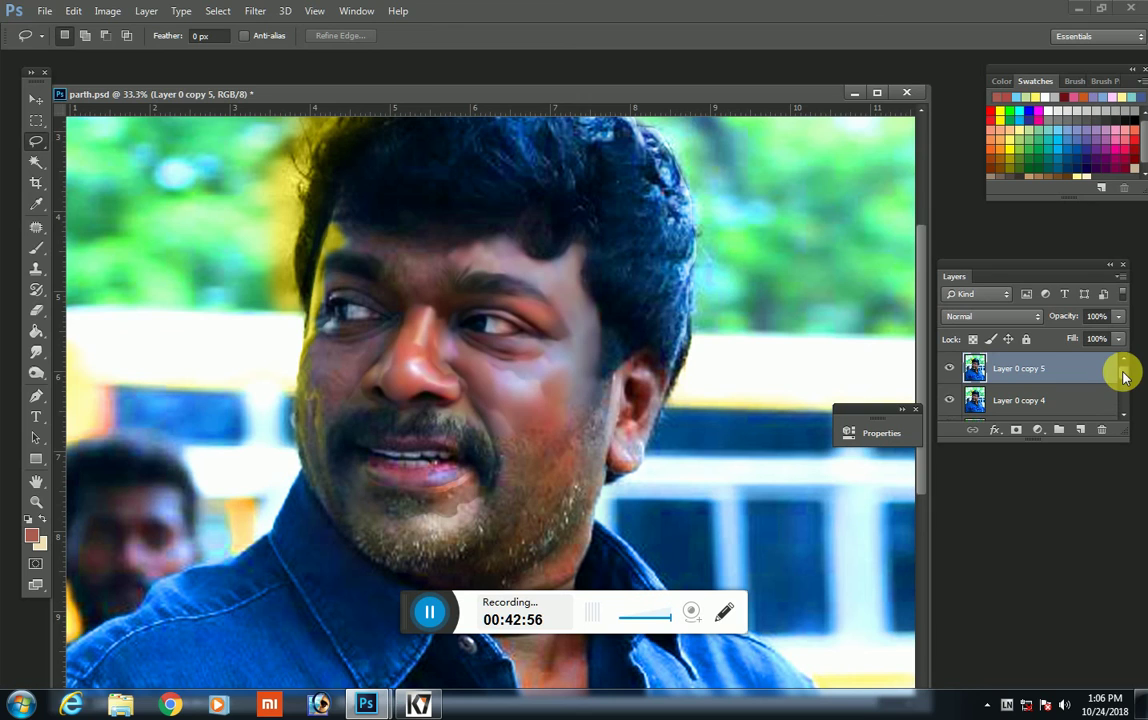
click(950, 369)
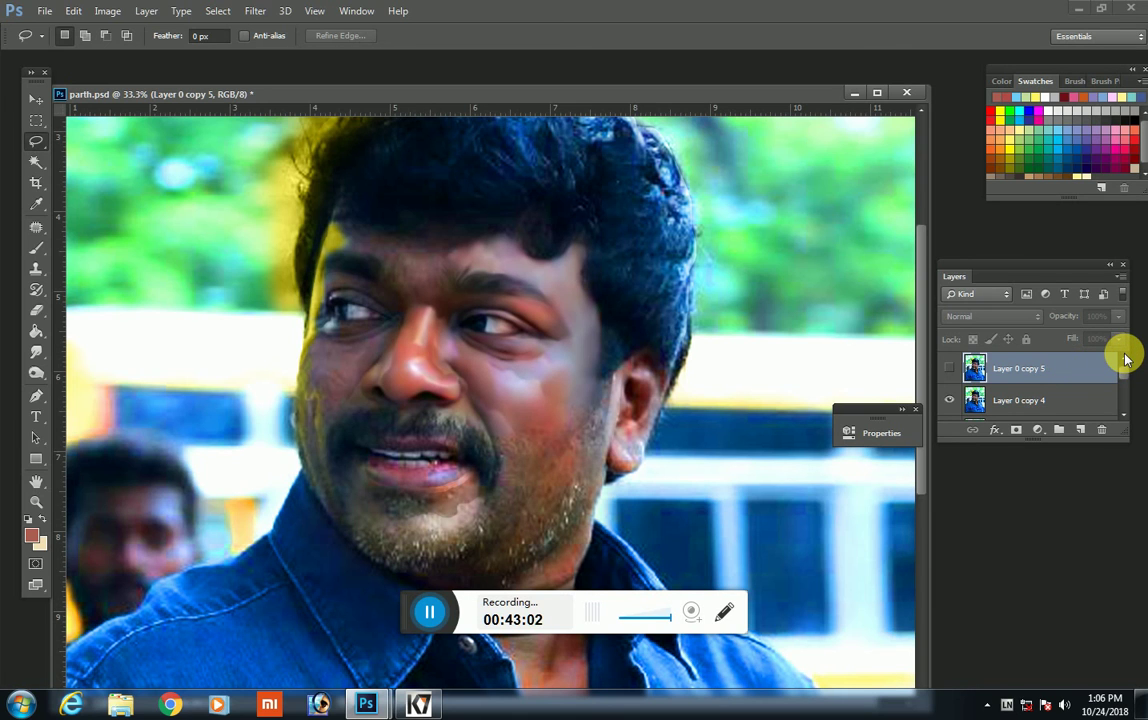
key(ctrl+plus)
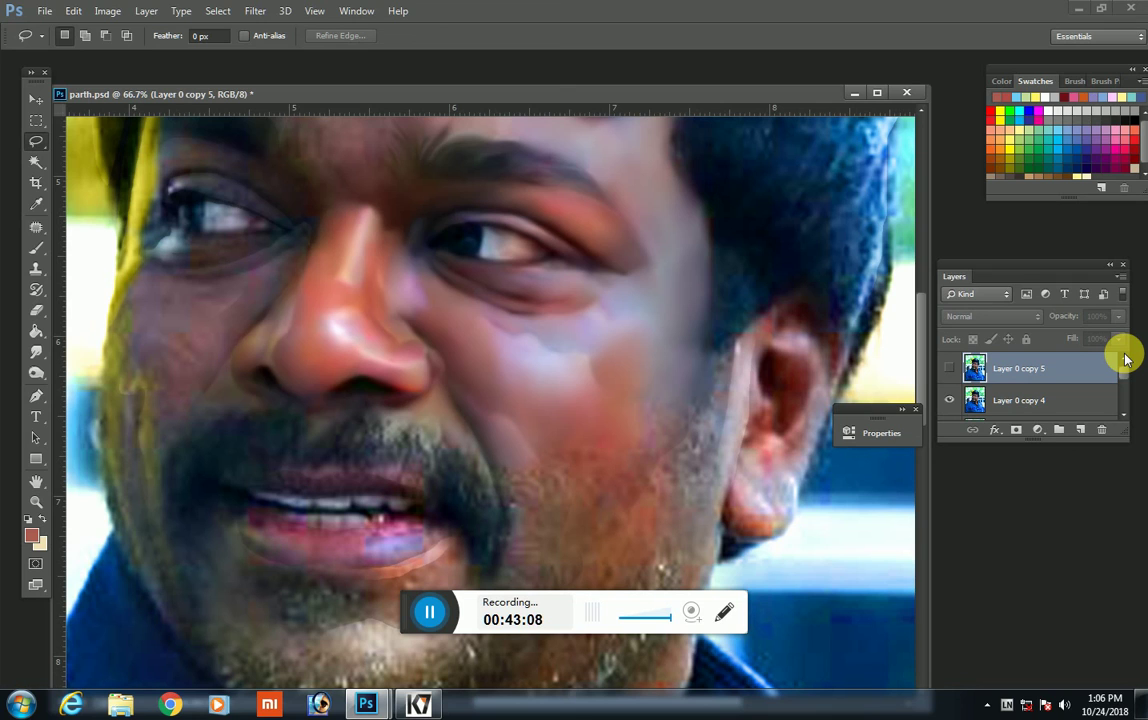
click(959, 372)
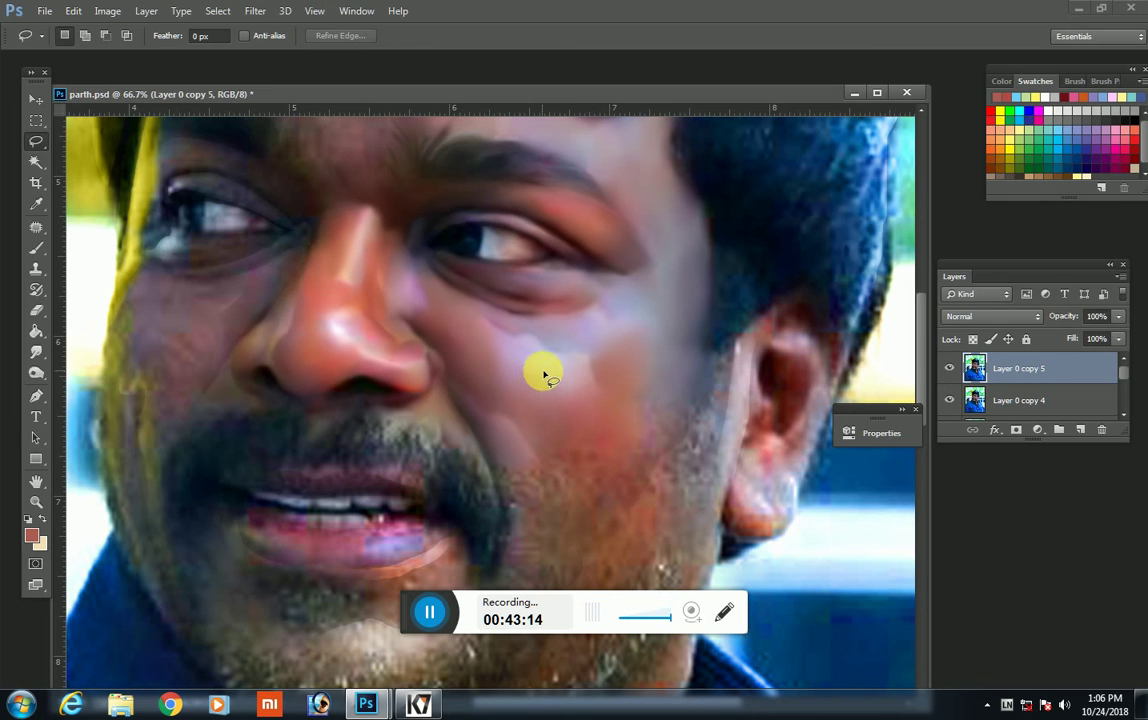
Step: Duplicate the result into a new Layer 0 copy 6 and save parth.psd
scroll(558, 377, down, 2)
scroll(559, 374, down, 1)
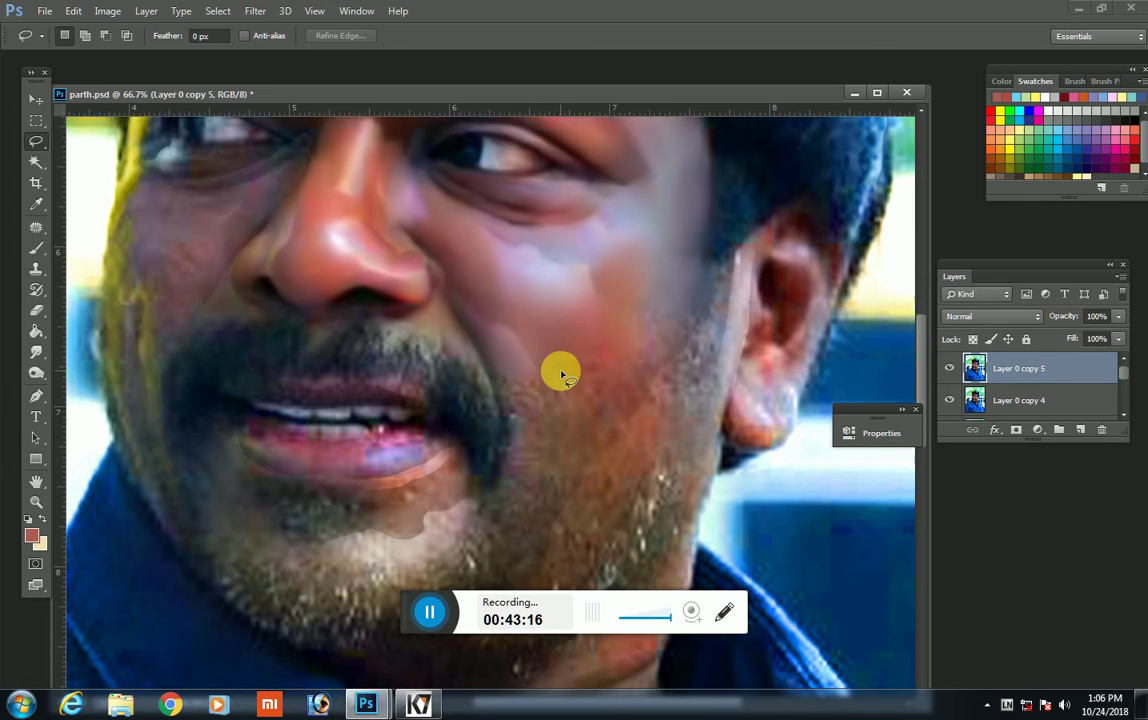
scroll(559, 374, down, 1)
scroll(563, 374, up, 2)
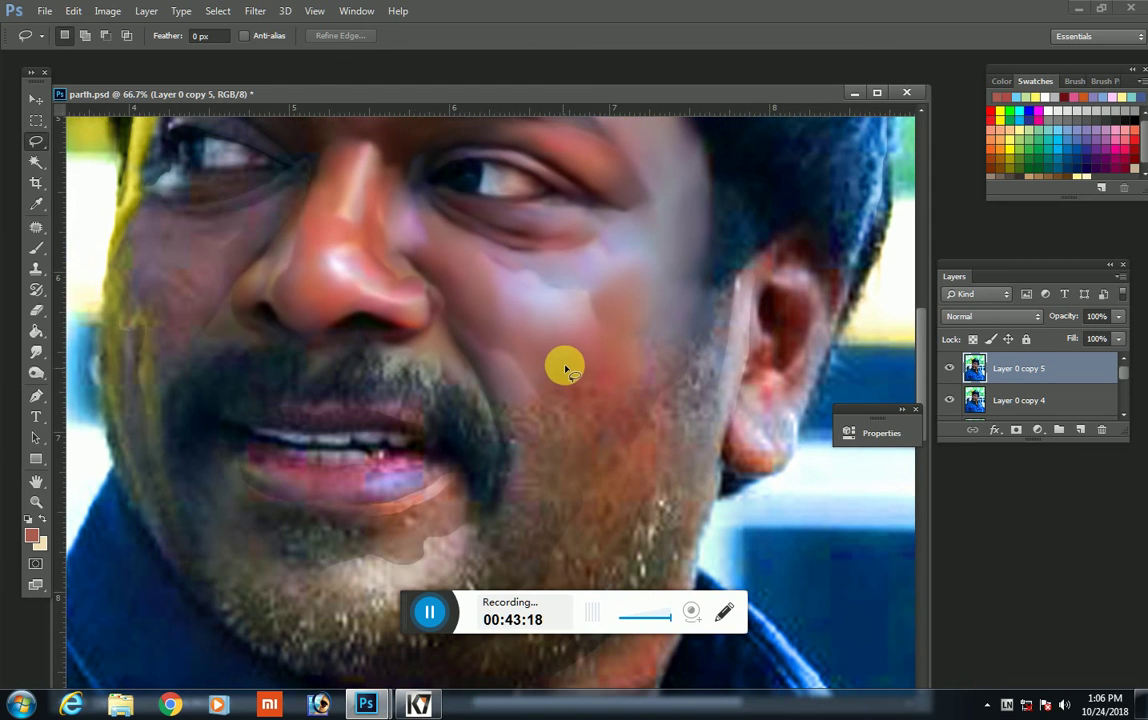
scroll(566, 370, up, 2)
key(ctrl+minus)
key(ctrl+minus)
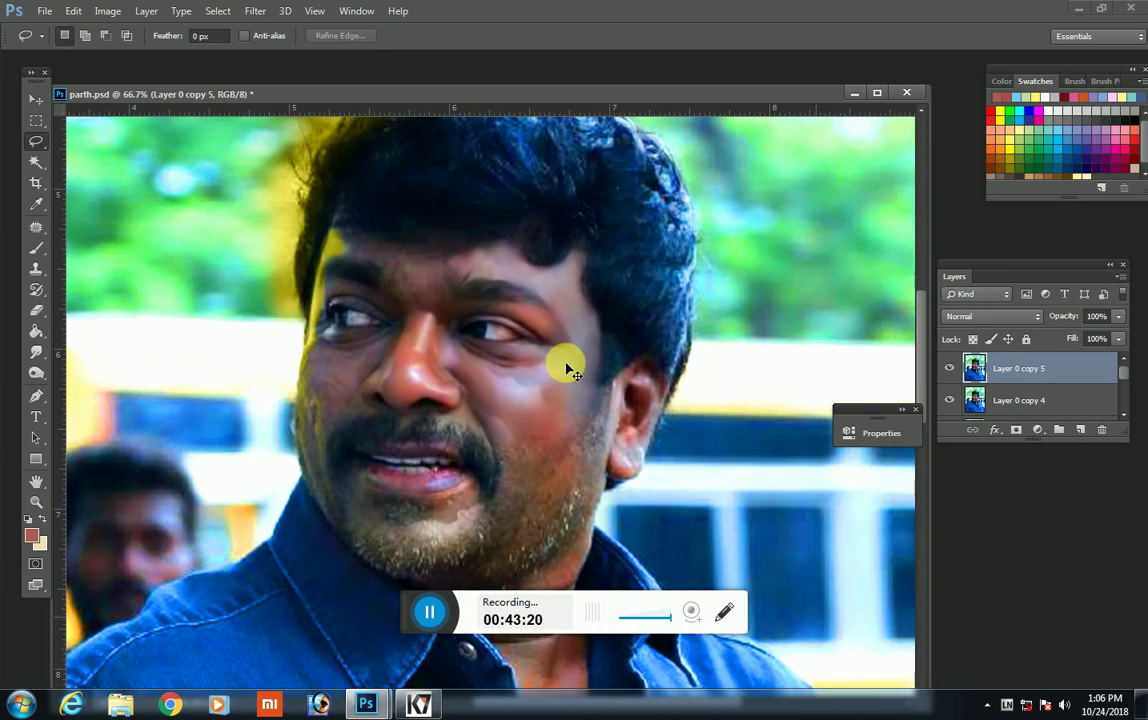
key(ctrl+minus)
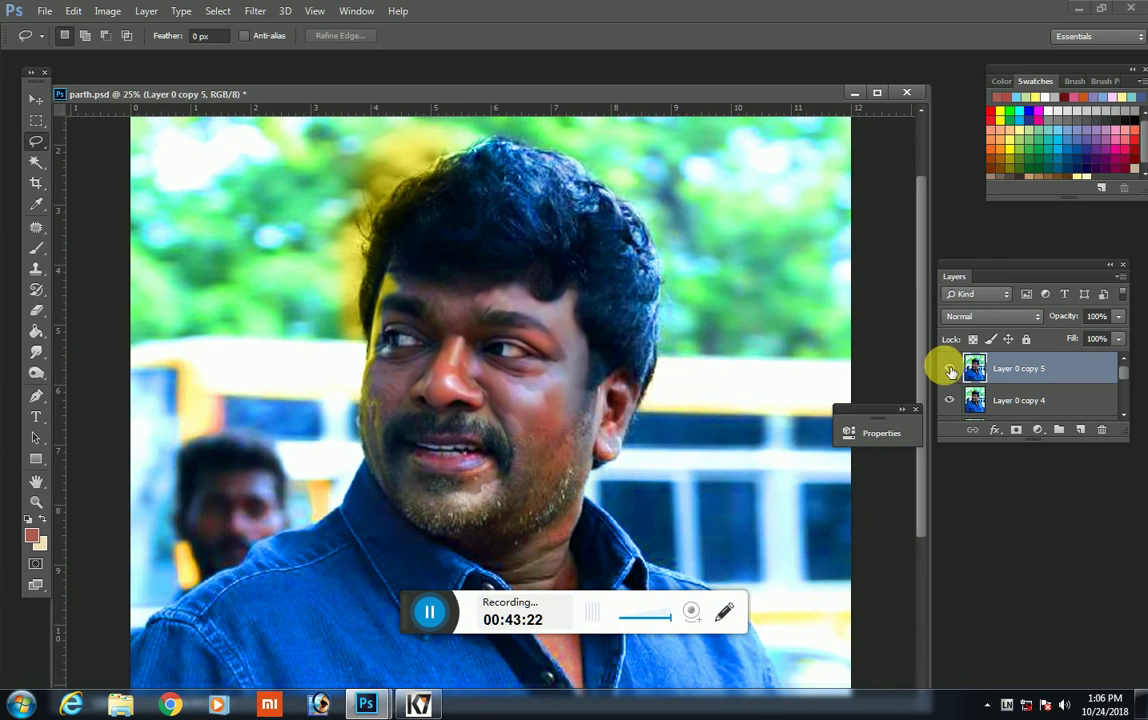
key(ctrl+j)
key(ctrl+s)
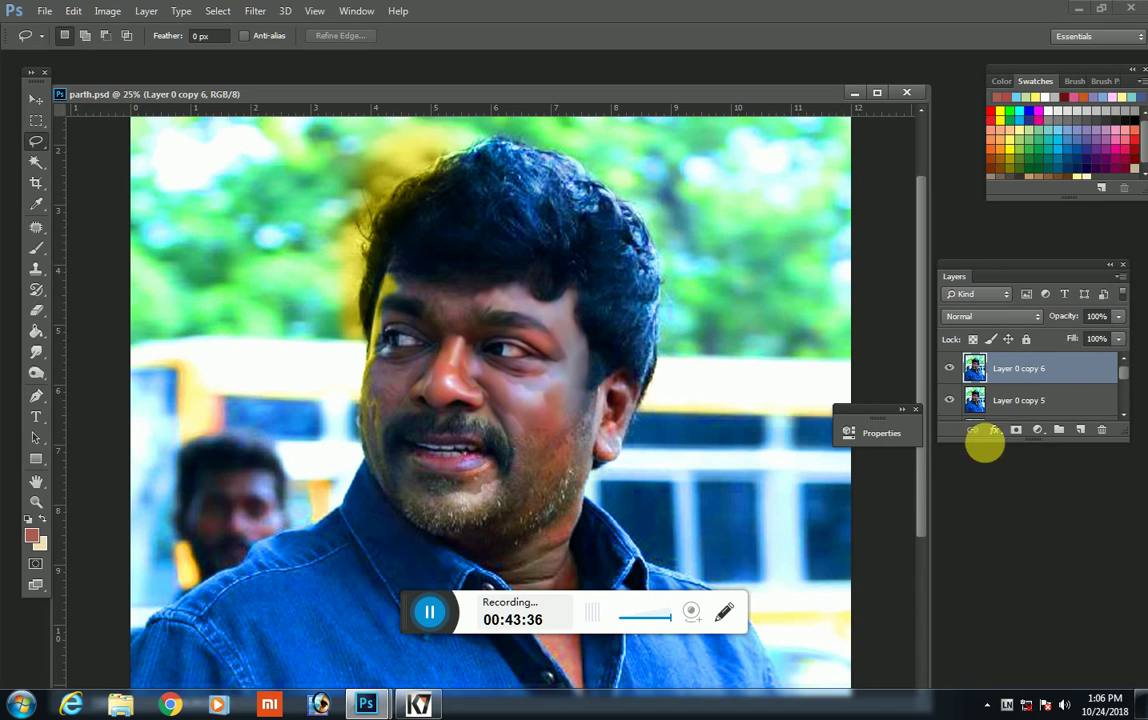
Step: Add a Color Balance layer with Highlights set to Magenta −66 and Yellow −89
click(1039, 430)
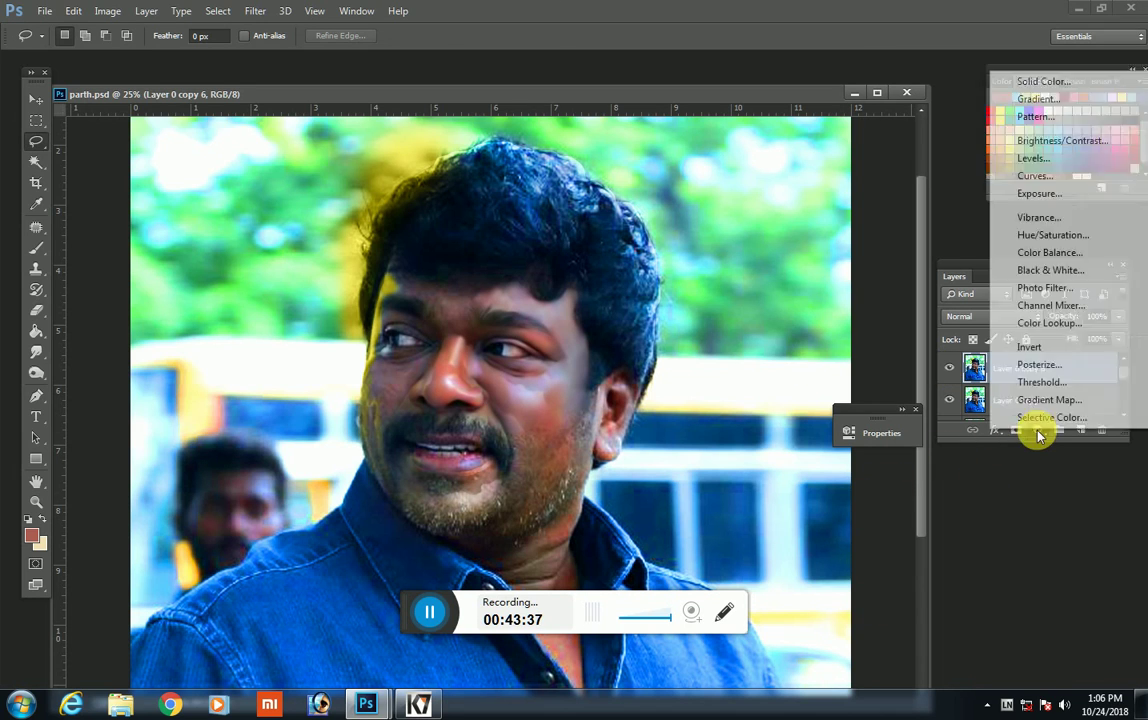
click(1030, 252)
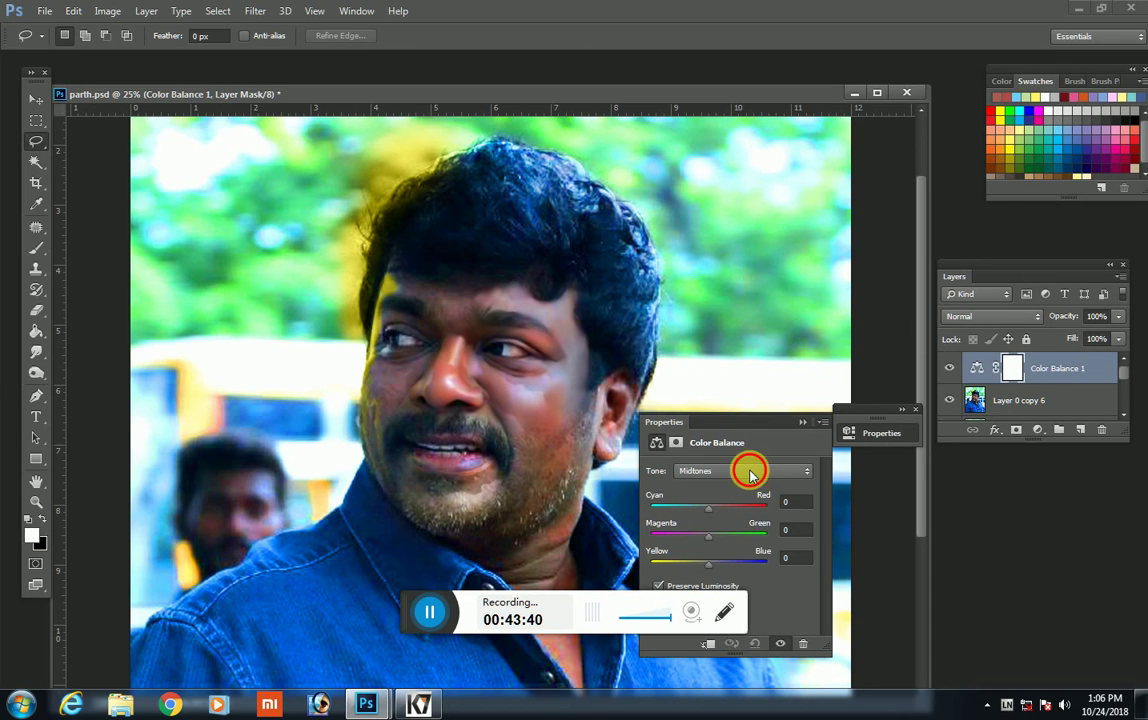
click(750, 471)
click(694, 508)
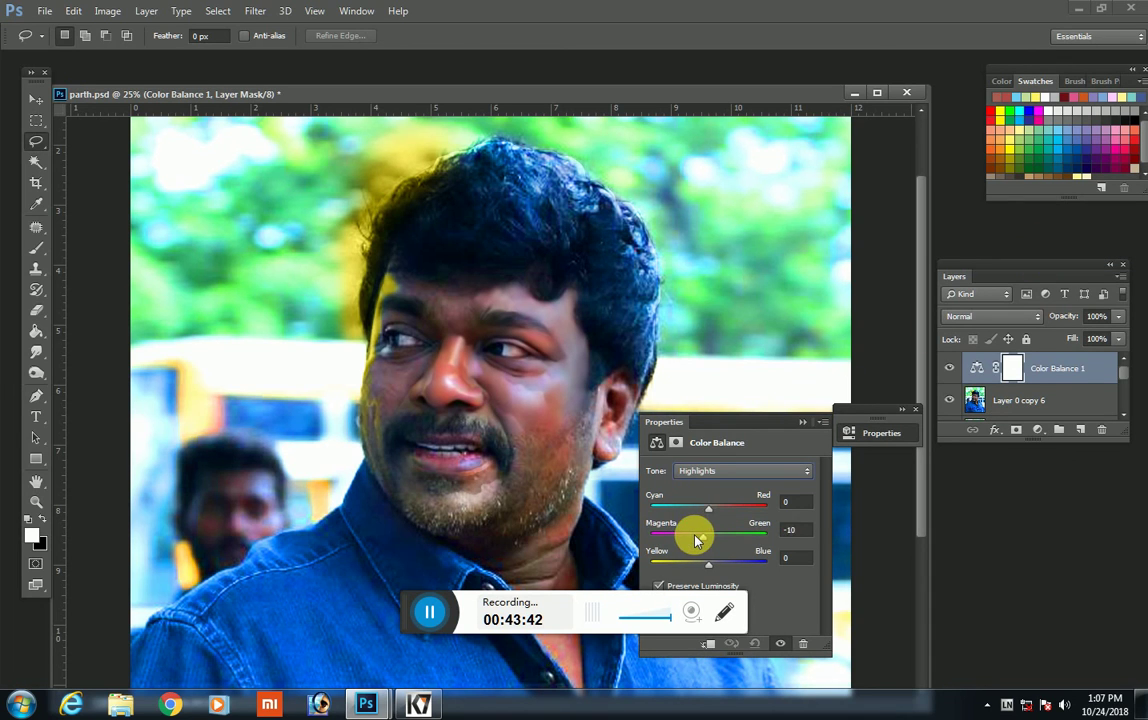
drag(697, 540, 671, 545)
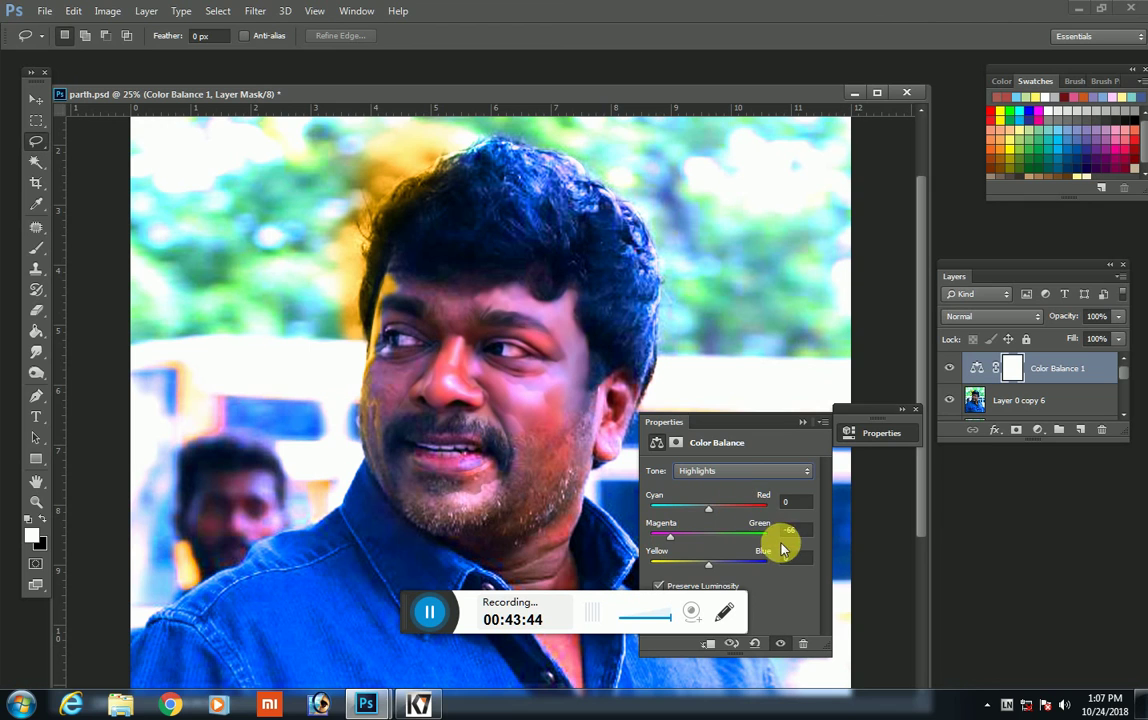
drag(708, 565, 657, 572)
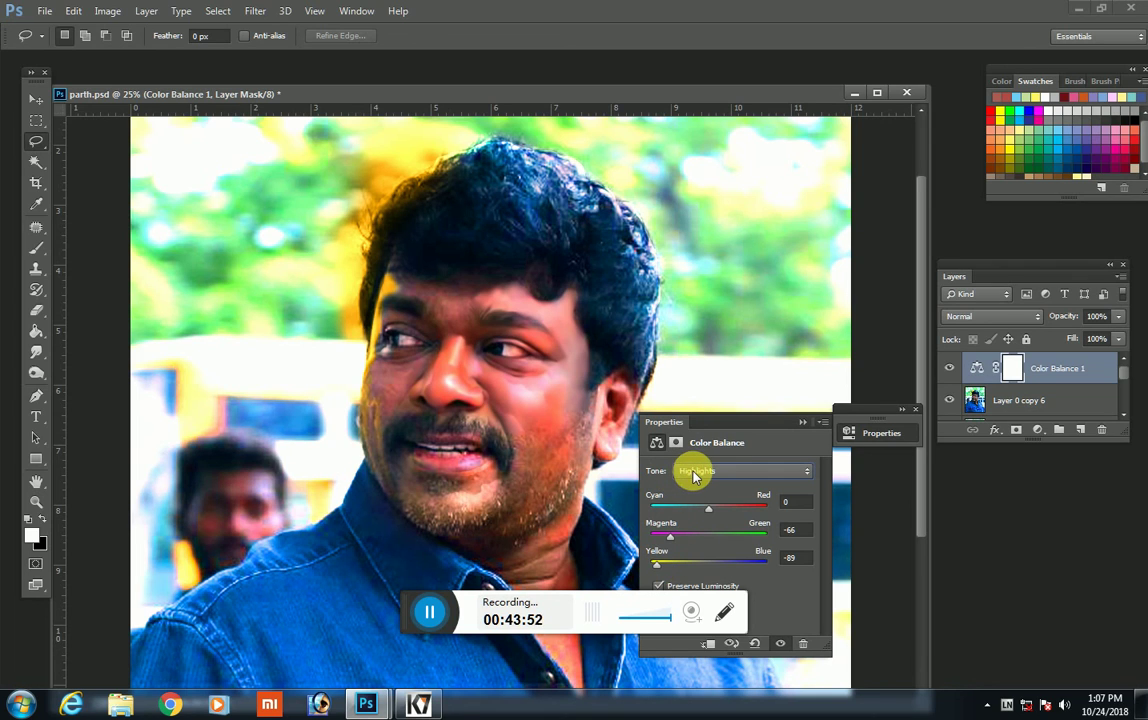
click(801, 424)
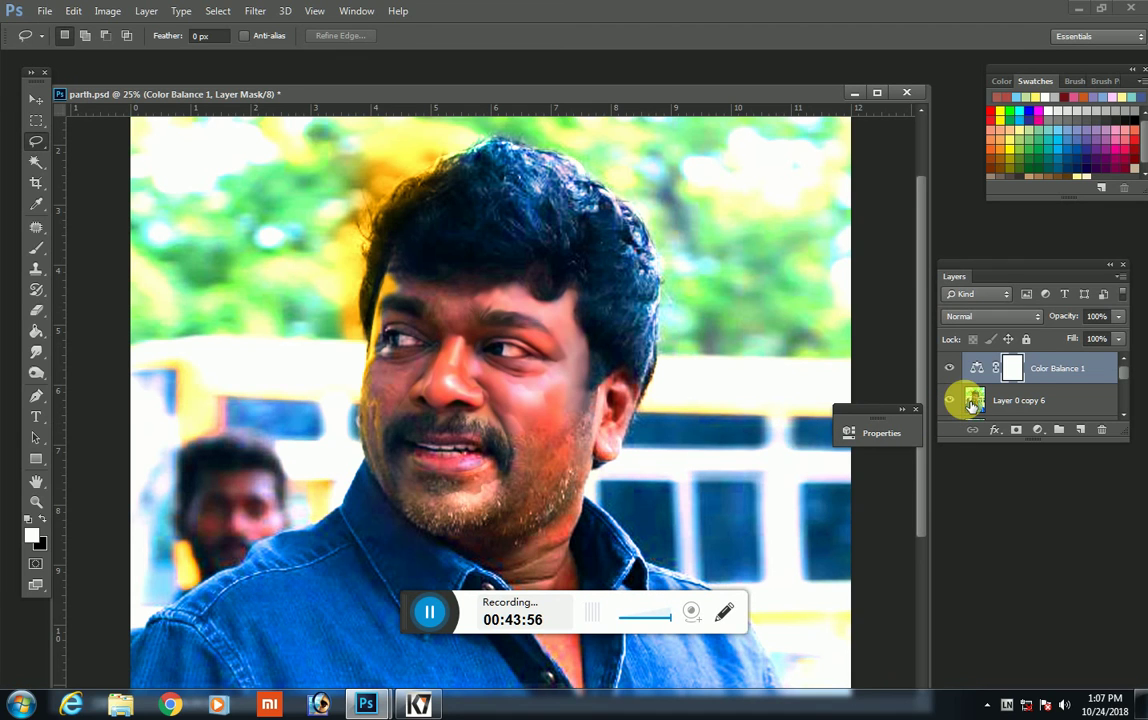
Step: Delete the Color Balance layer and add a Selective Color layer with Reds Cyan +28
key(Delete)
click(1037, 430)
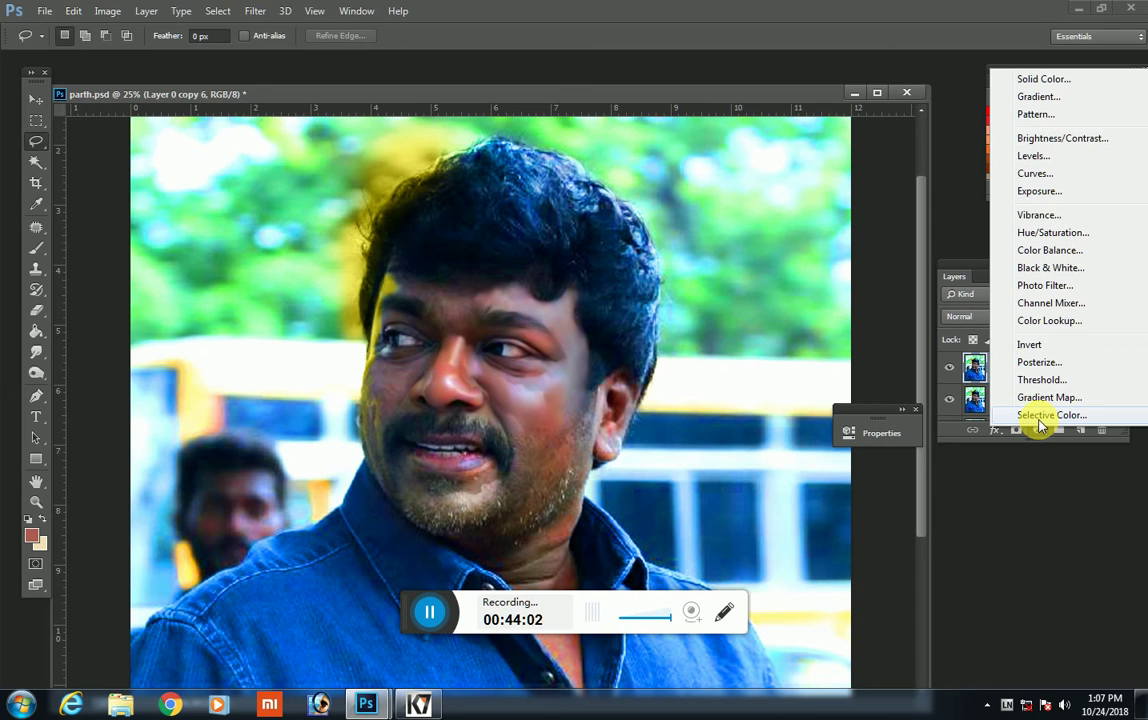
click(1040, 416)
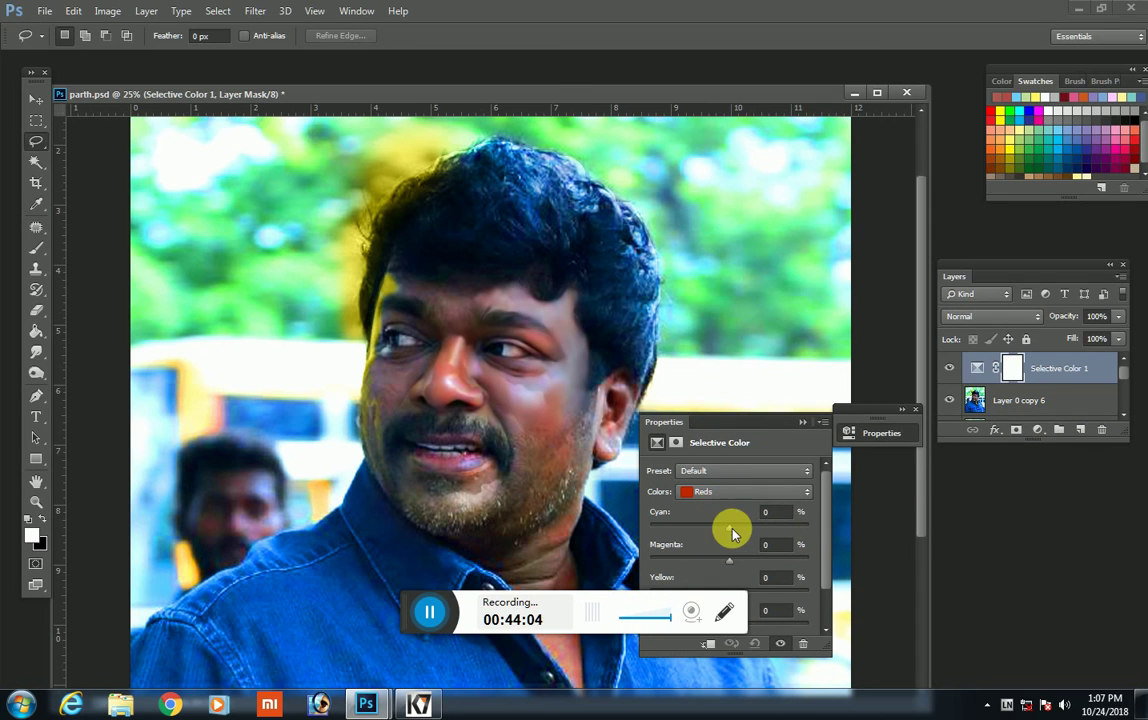
drag(731, 533, 751, 528)
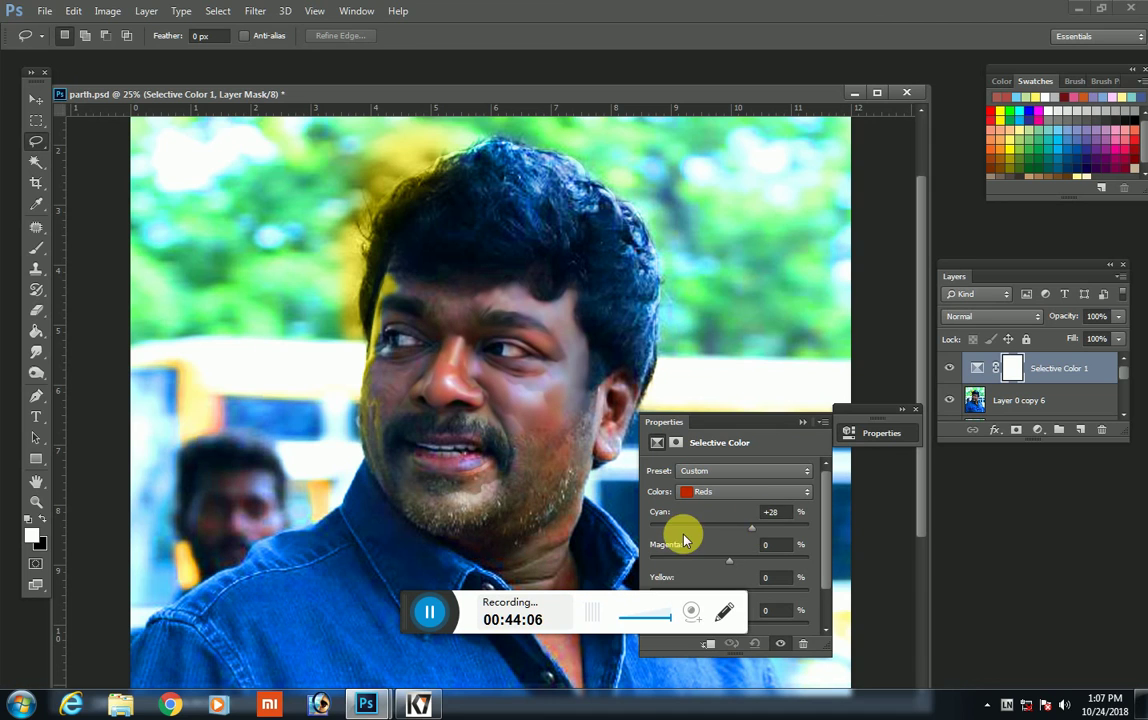
Step: Set Selective Color Cyan to −100 in Yellows and −75 in Magentas, then merge the layer down
click(700, 492)
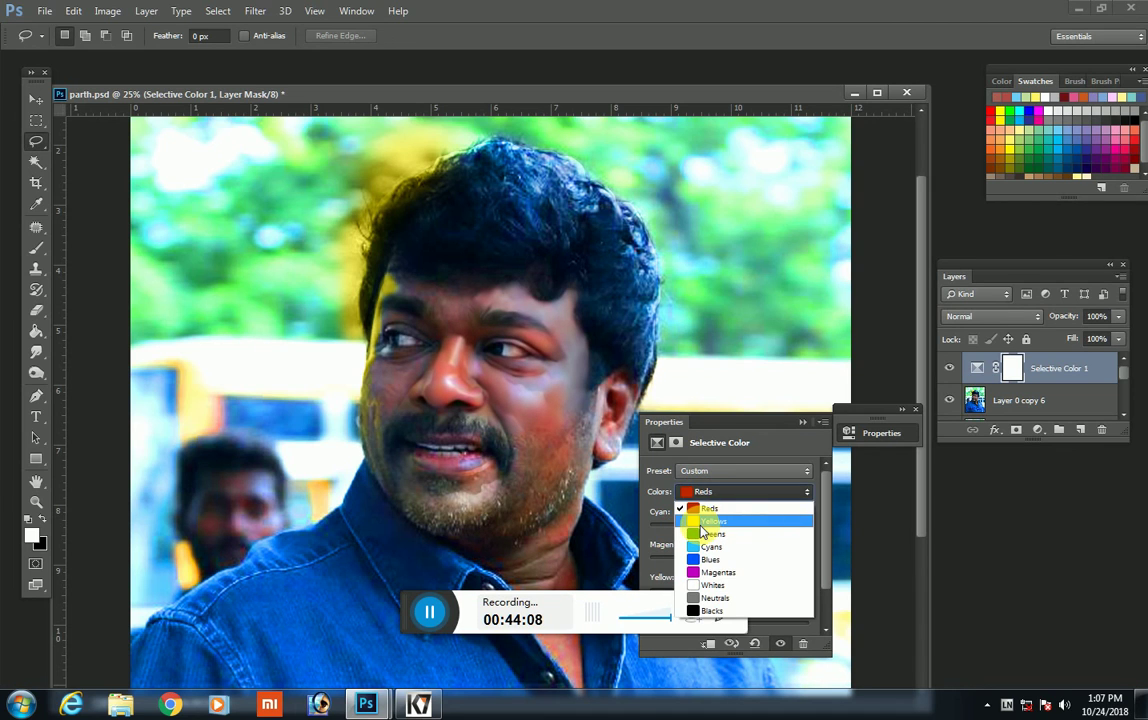
click(710, 521)
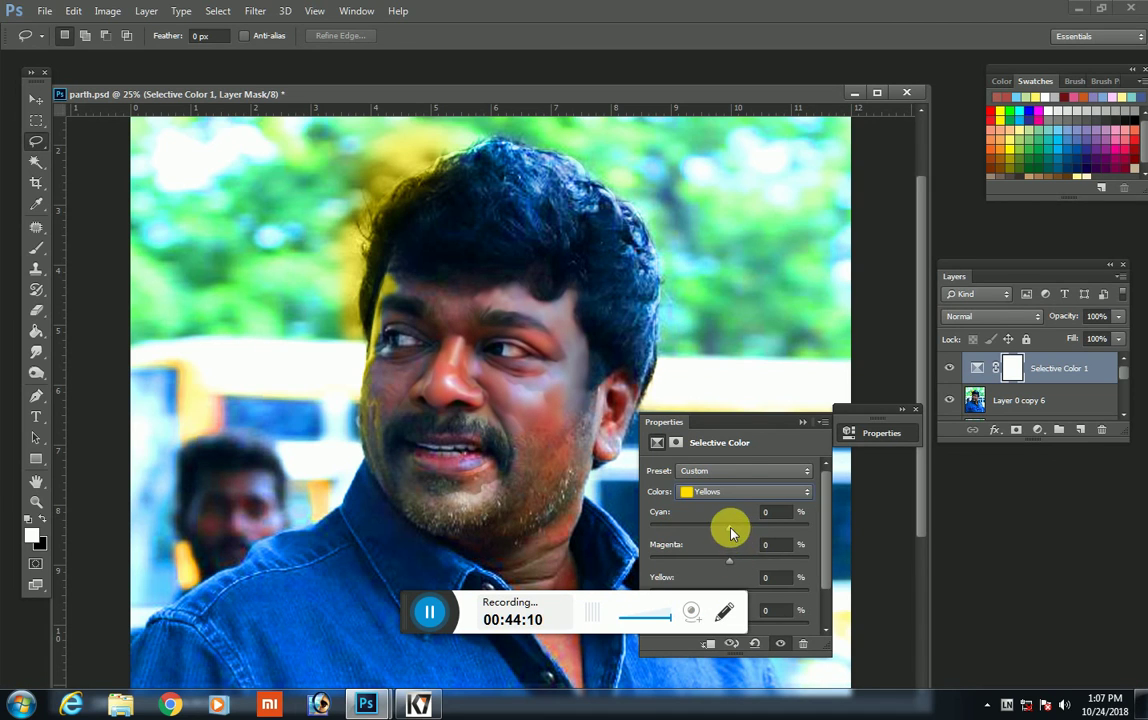
drag(730, 528, 647, 557)
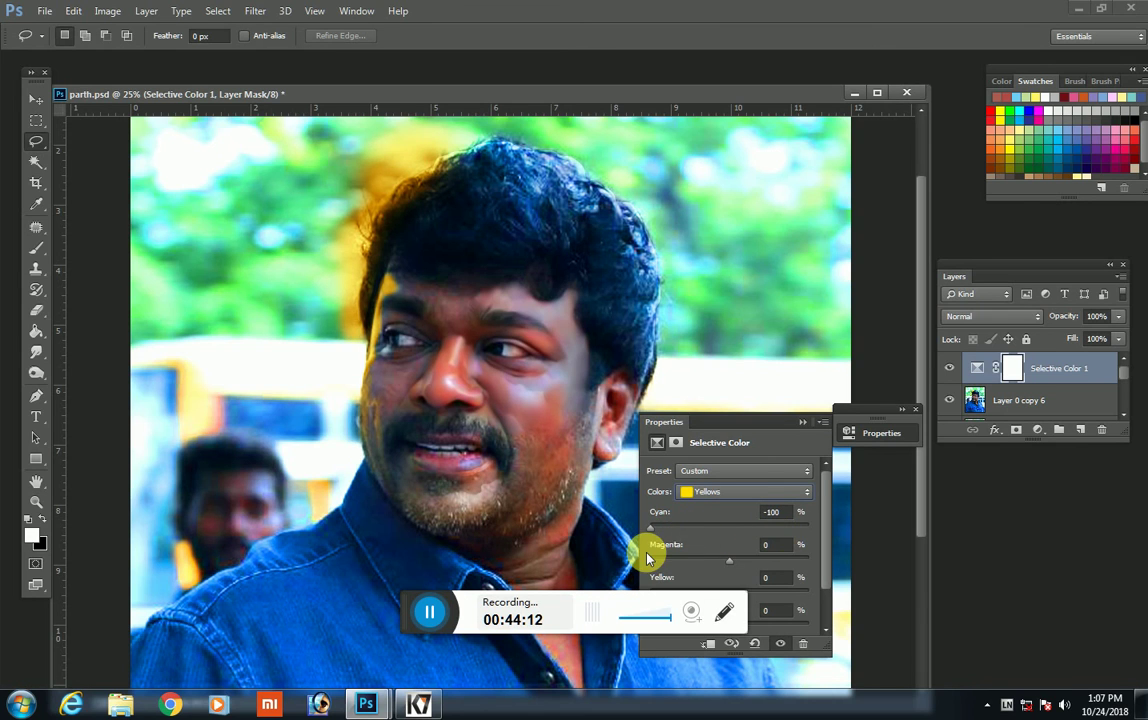
click(726, 497)
click(730, 572)
drag(730, 530, 670, 530)
click(875, 433)
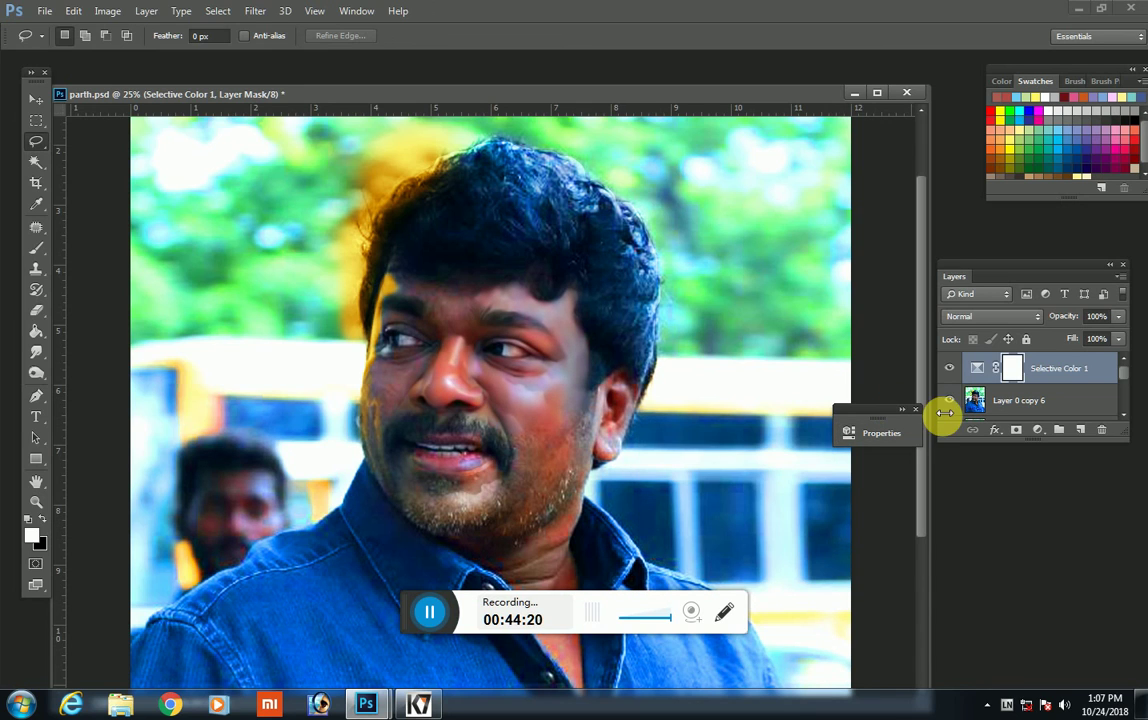
key(ctrl+e)
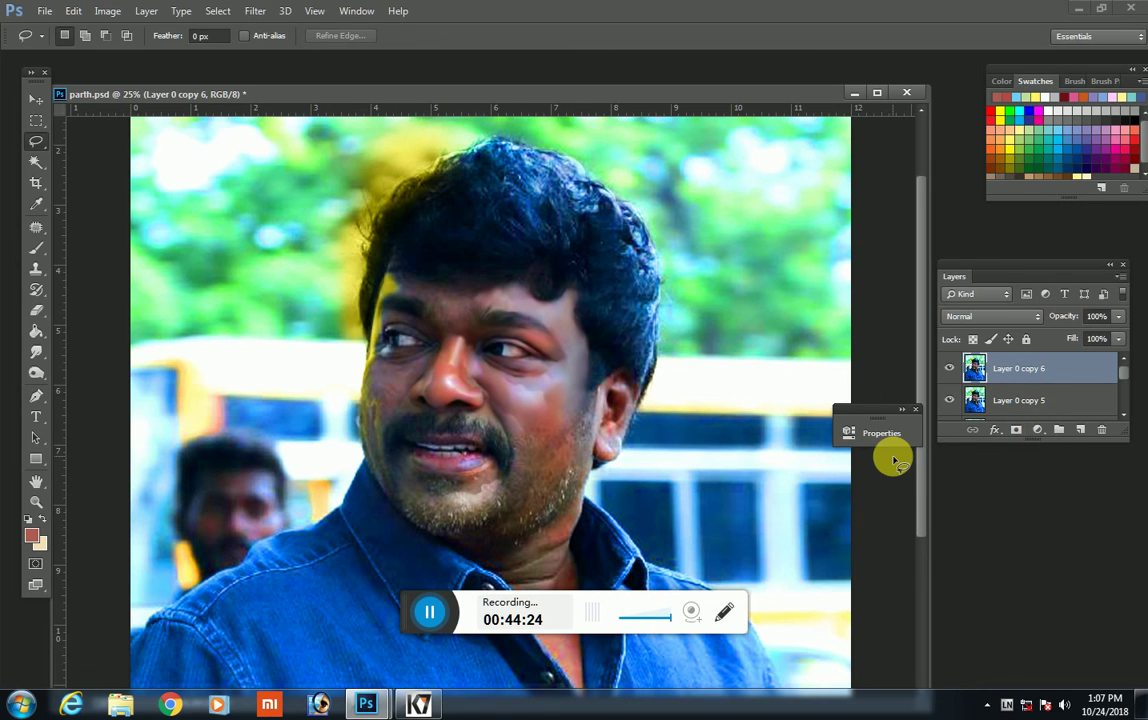
Step: Raise the Yellows saturation to +19 in Hue/Saturation on Layer 0 copy 6
key(ctrl+u)
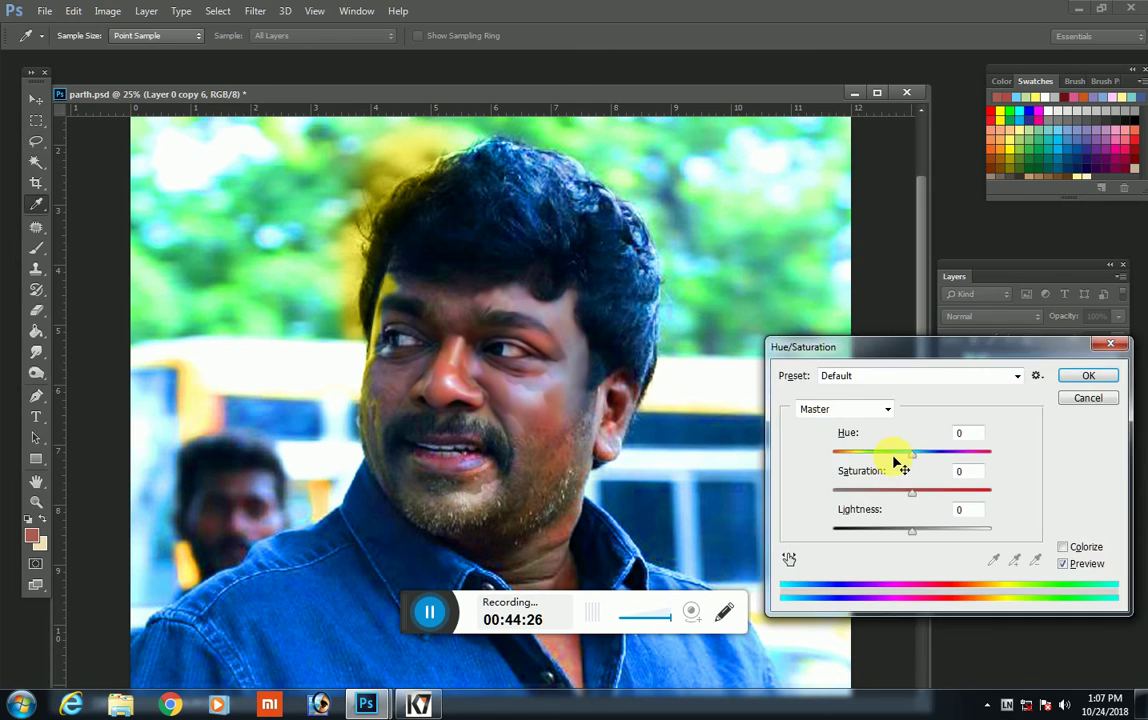
click(884, 409)
click(814, 464)
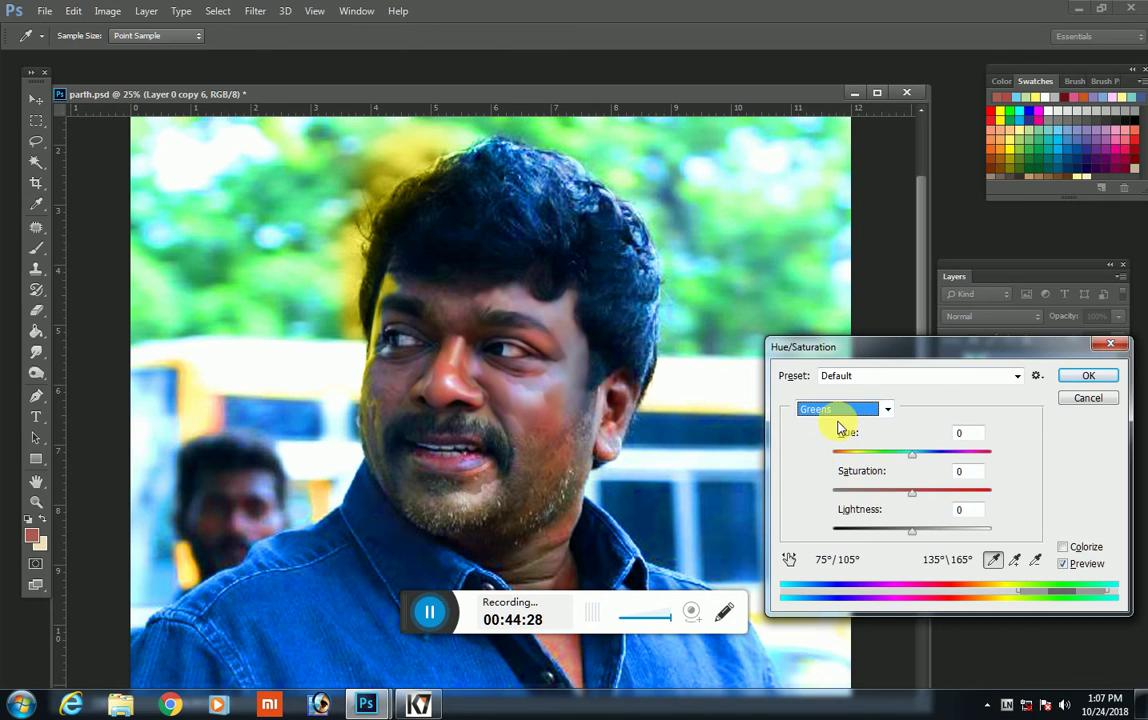
click(820, 409)
click(812, 452)
mouse_move(911, 490)
mouse_down()
mouse_move(965, 490)
mouse_move(796, 524)
mouse_move(927, 524)
mouse_up()
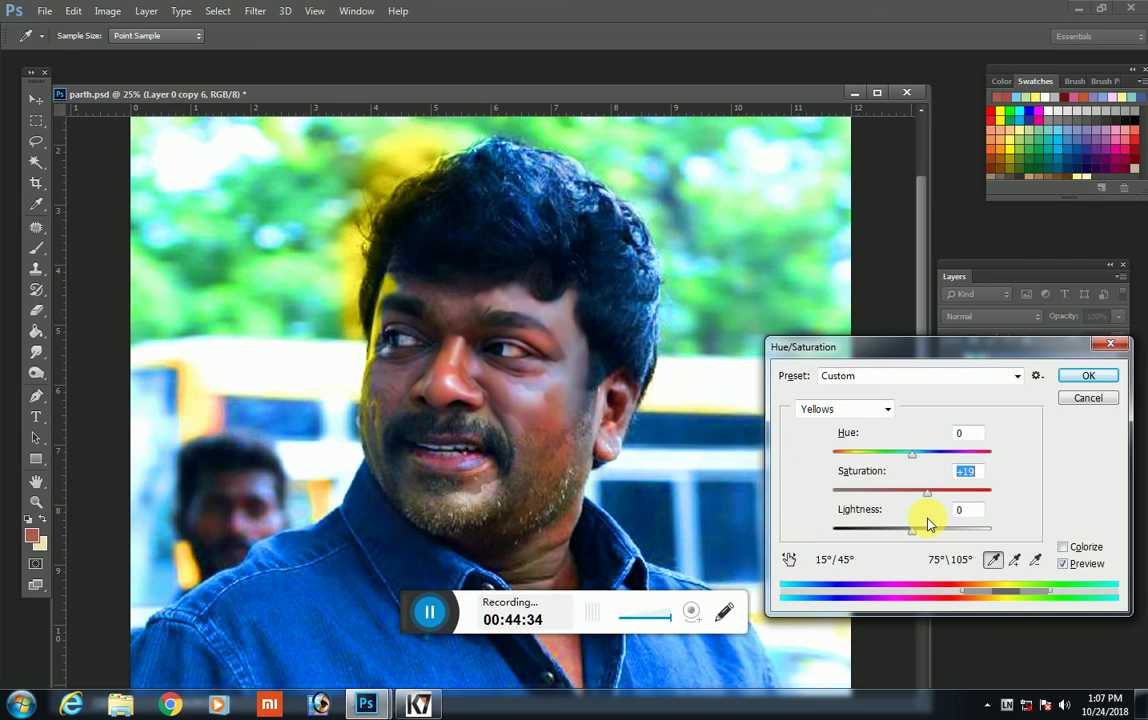
click(1088, 378)
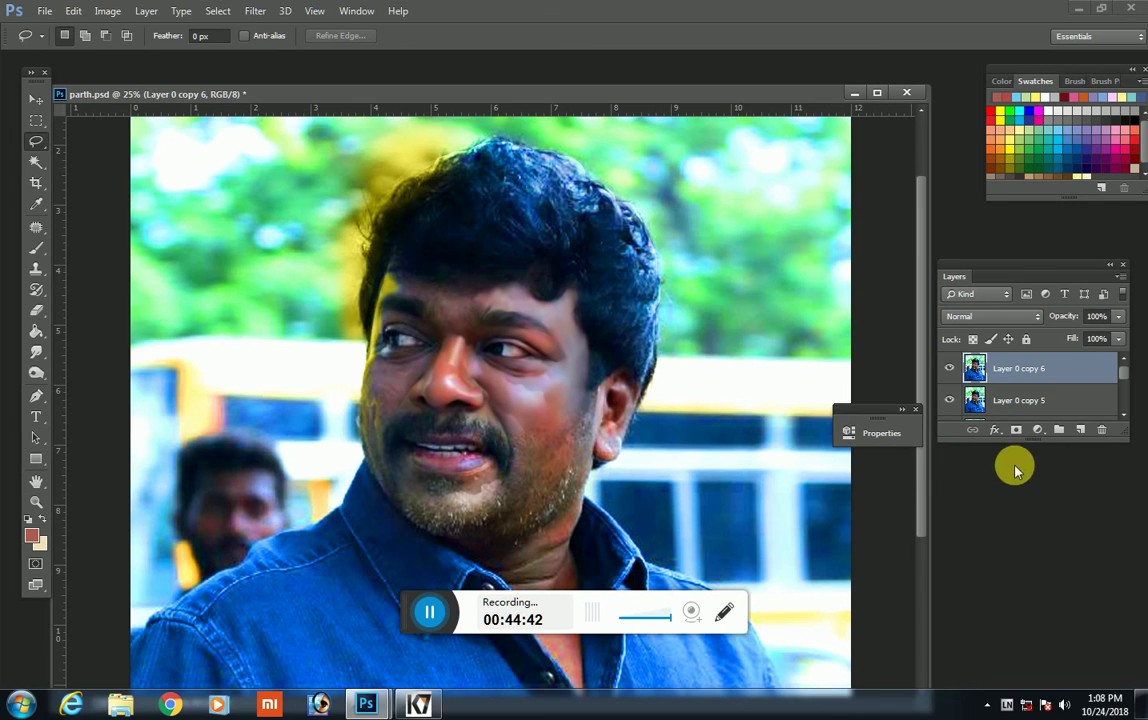
Step: Try a Hue/Saturation adjustment layer at Hue +1, Saturation −53, then delete it
click(1037, 429)
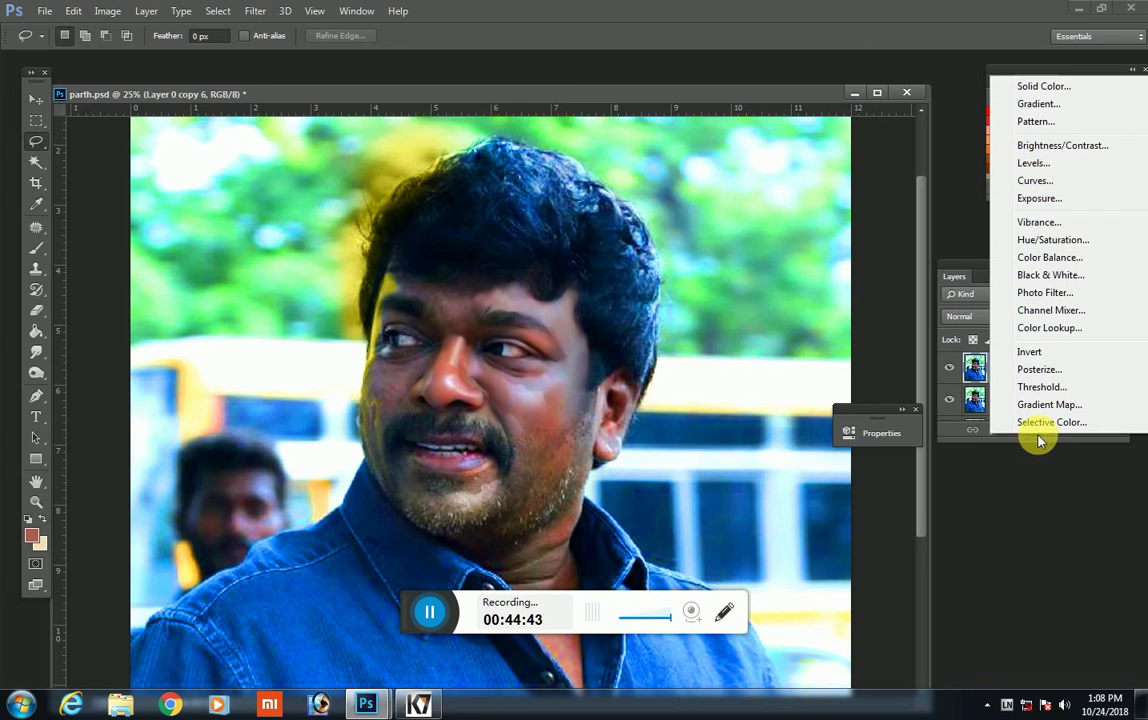
click(1028, 238)
mouse_move(727, 527)
mouse_down()
mouse_move(752, 531)
mouse_move(710, 540)
mouse_move(729, 530)
mouse_move(708, 571)
mouse_move(754, 568)
mouse_move(700, 577)
mouse_up()
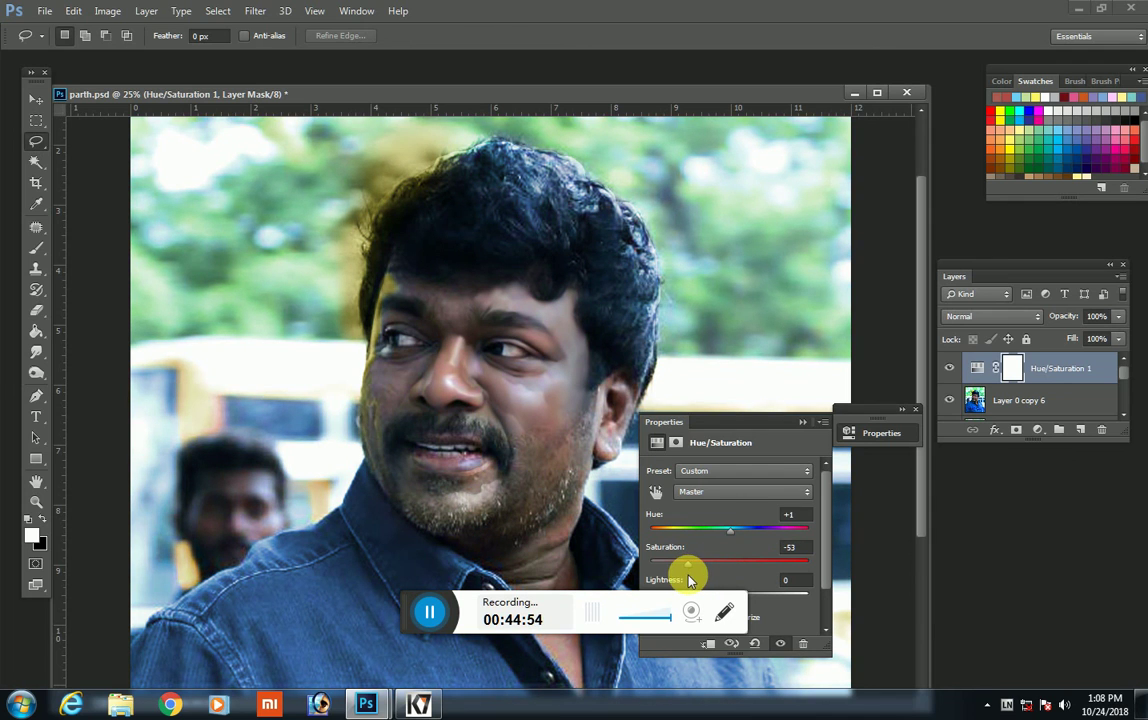
click(802, 422)
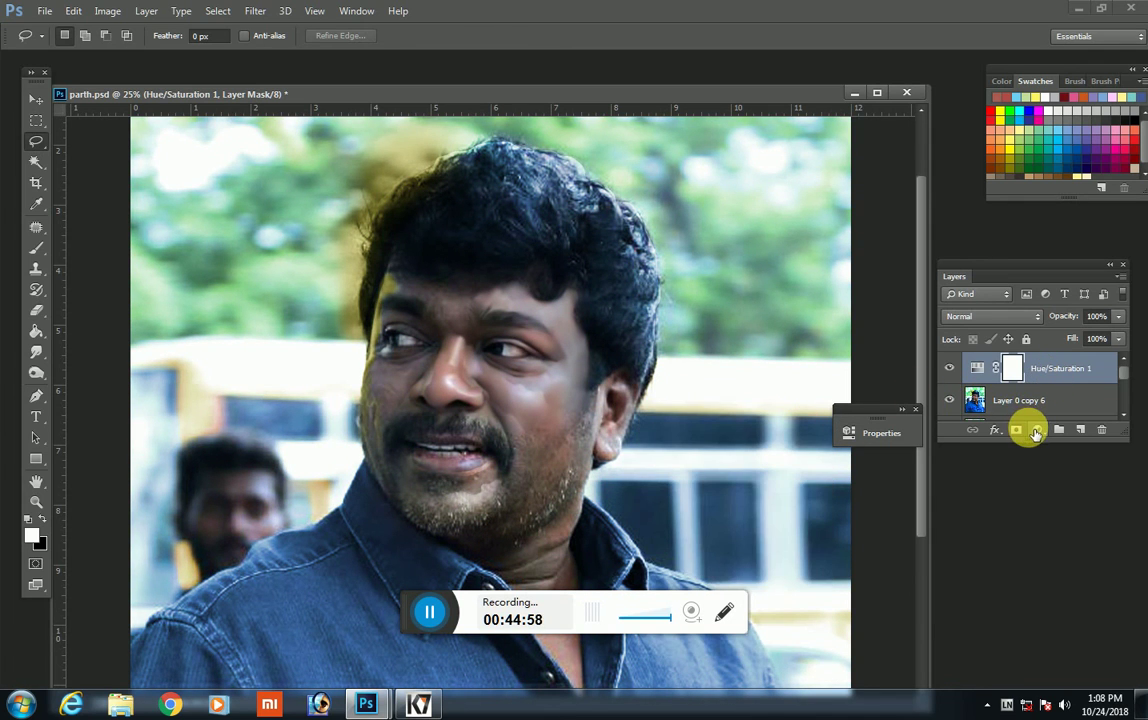
key(Delete)
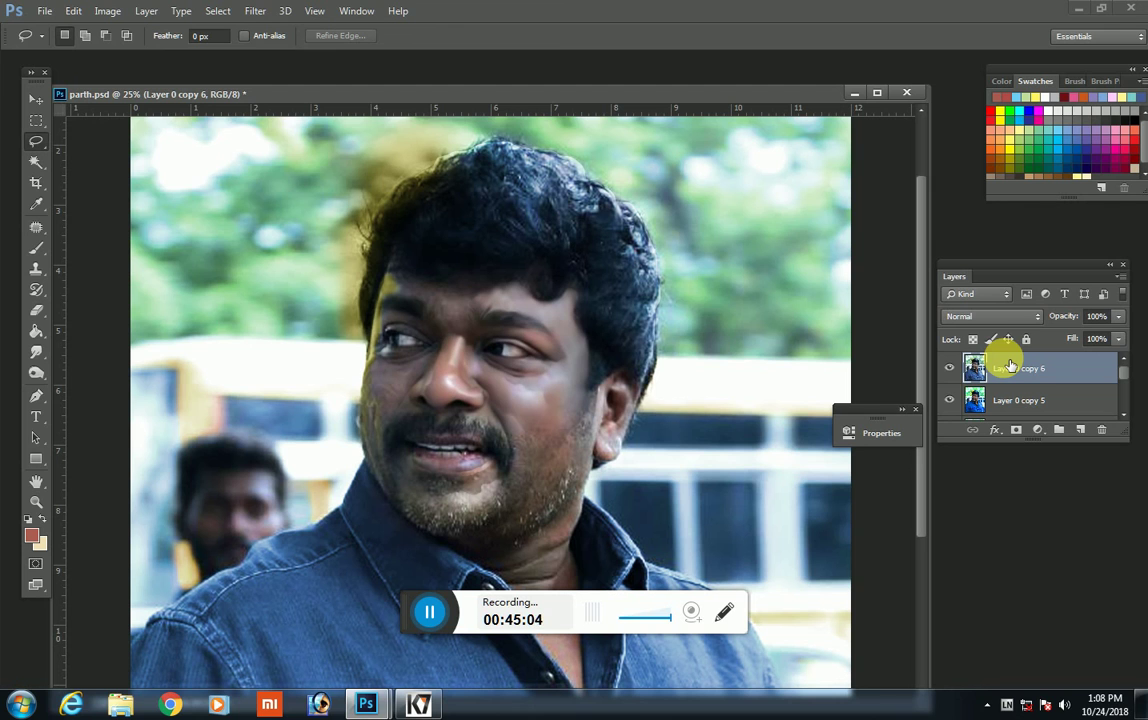
Step: Toggle Layer 0 copy 6's visibility to compare versions, leaving it shown
click(950, 370)
click(950, 370)
click(950, 370)
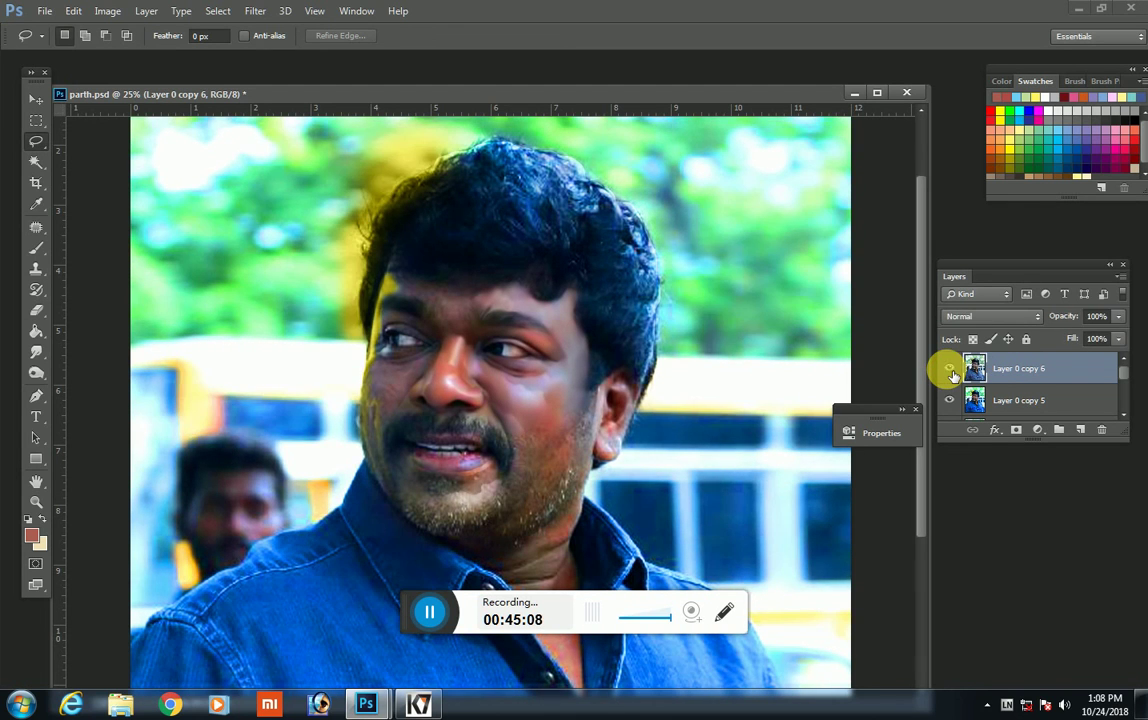
click(950, 370)
Step: Add a Color Balance layer with midtones at +53 red, +18 green, −11 yellow
click(1037, 429)
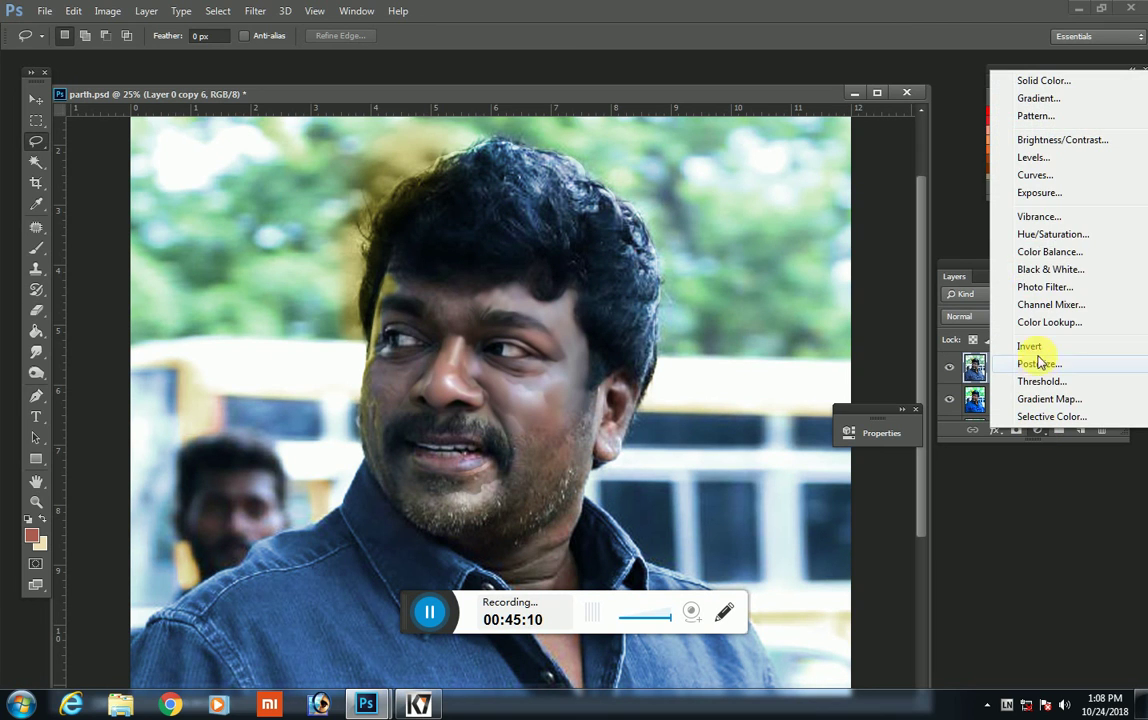
click(1037, 254)
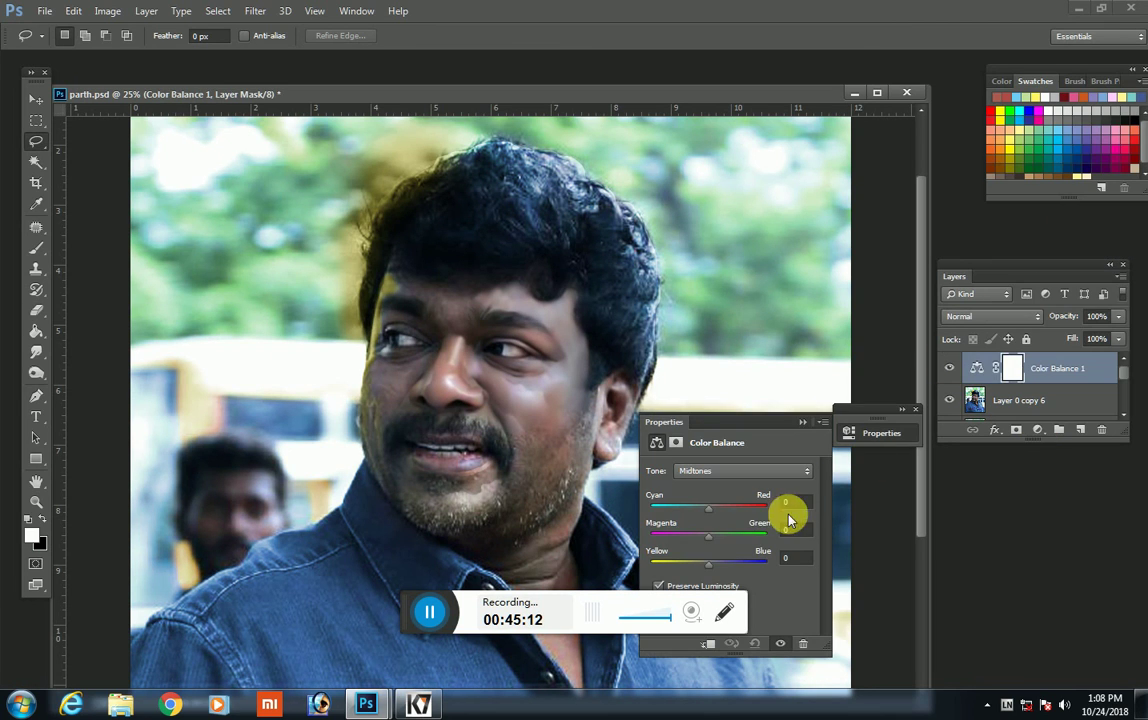
mouse_move(710, 513)
mouse_down()
mouse_move(734, 507)
mouse_move(694, 570)
mouse_up()
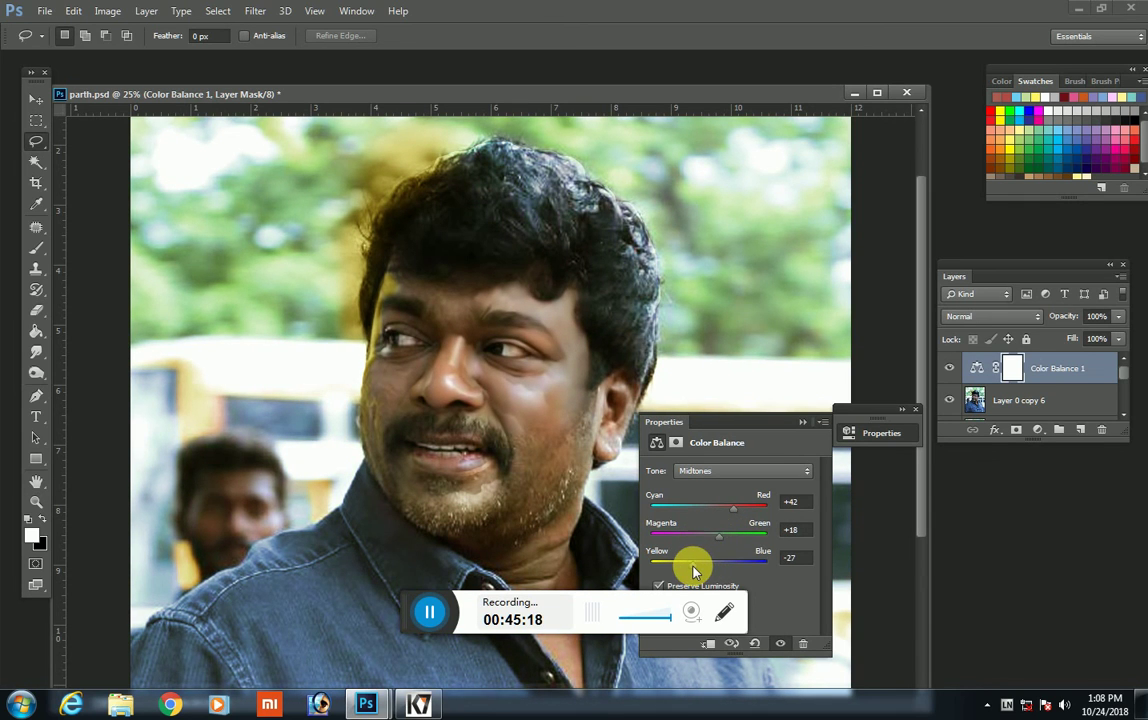
drag(734, 507, 727, 515)
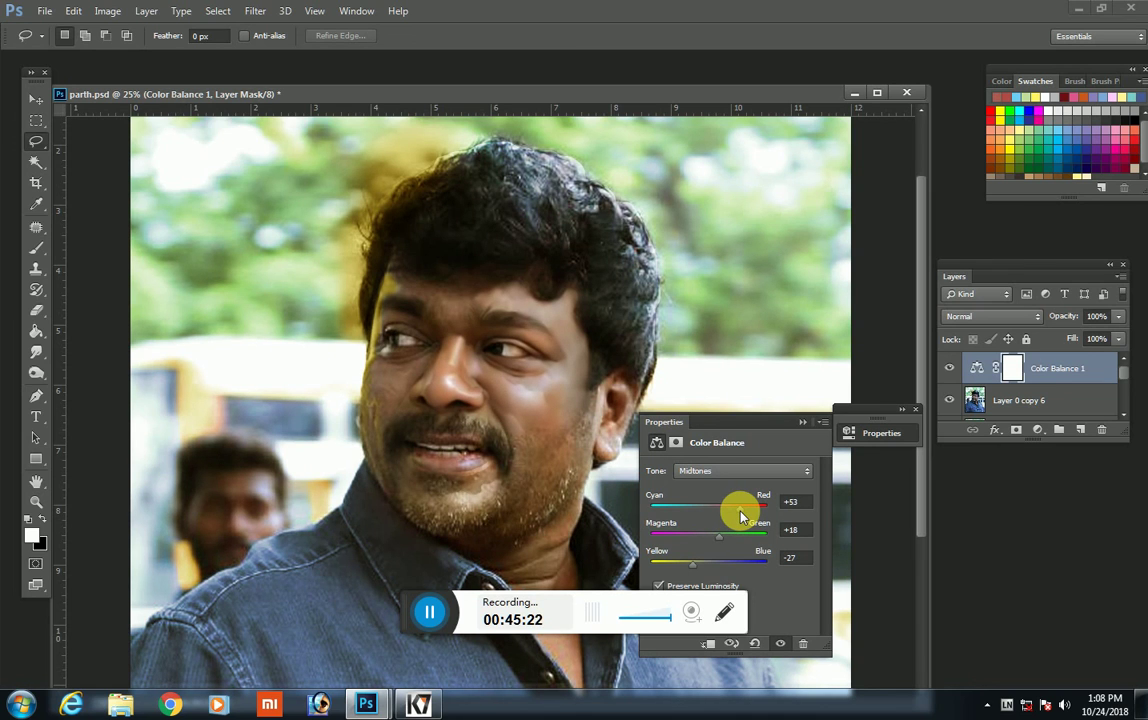
drag(688, 567, 698, 568)
Step: Erase the Color Balance effect off the face with a large eraser, then merge it down
click(803, 425)
click(36, 309)
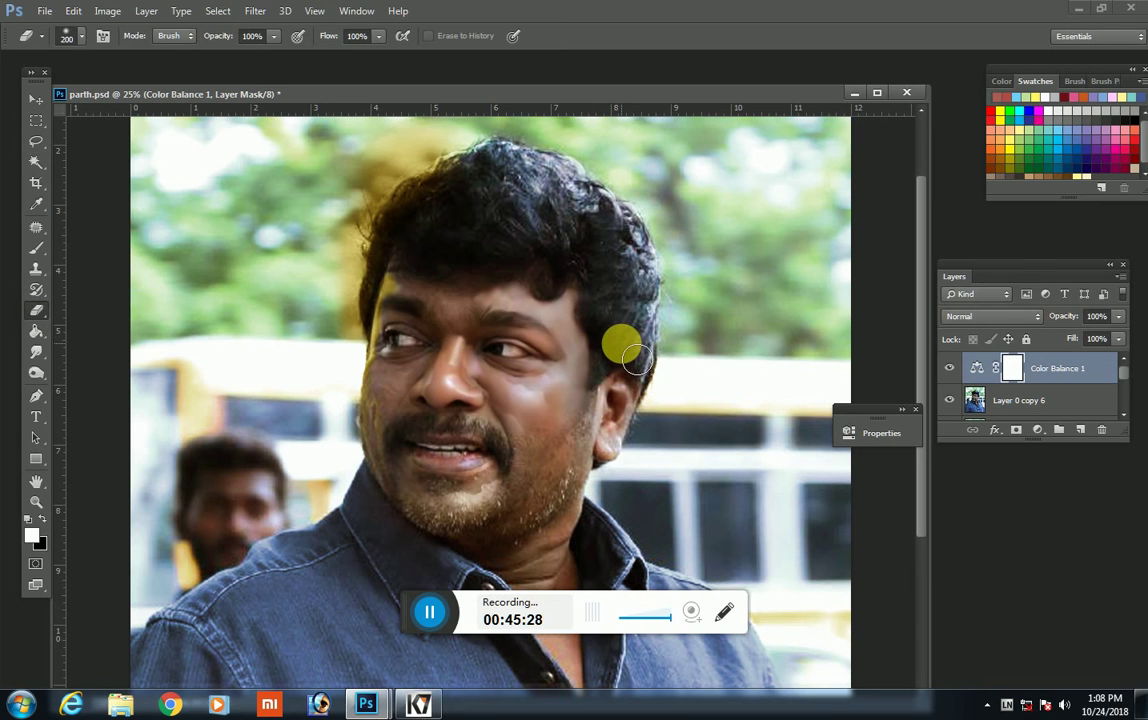
key(bracketright)
key(bracketright)
key(bracketright)
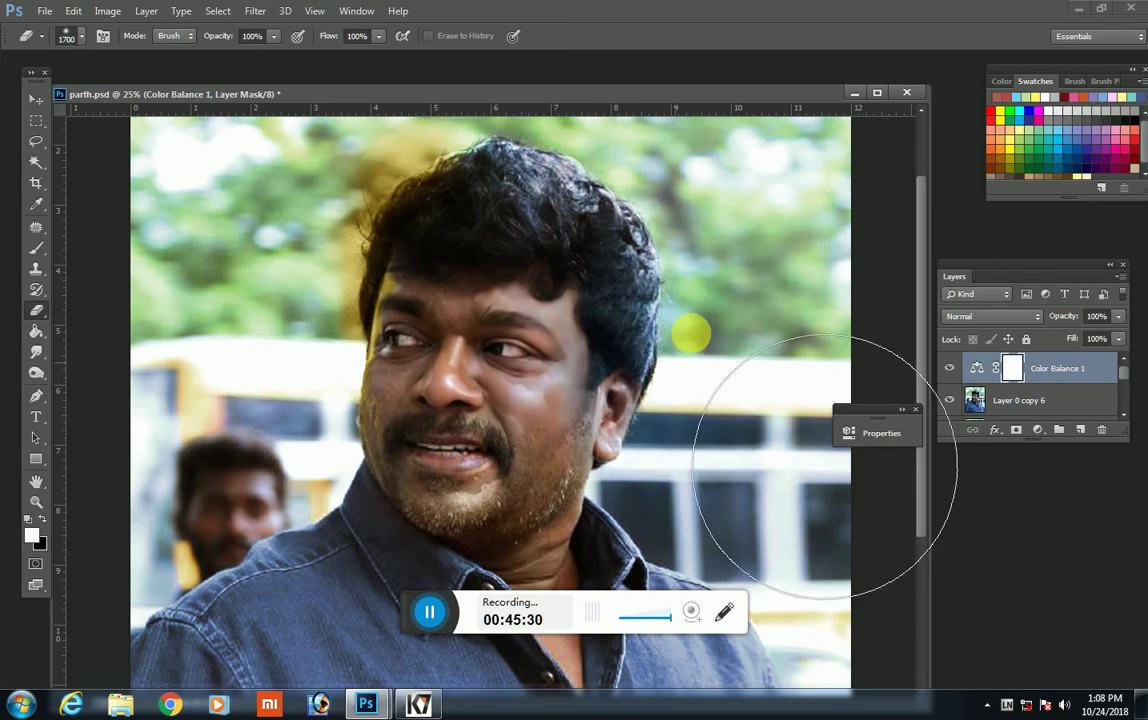
key(bracketright)
key(bracketright)
key(bracketright)
drag(697, 261, 481, 511)
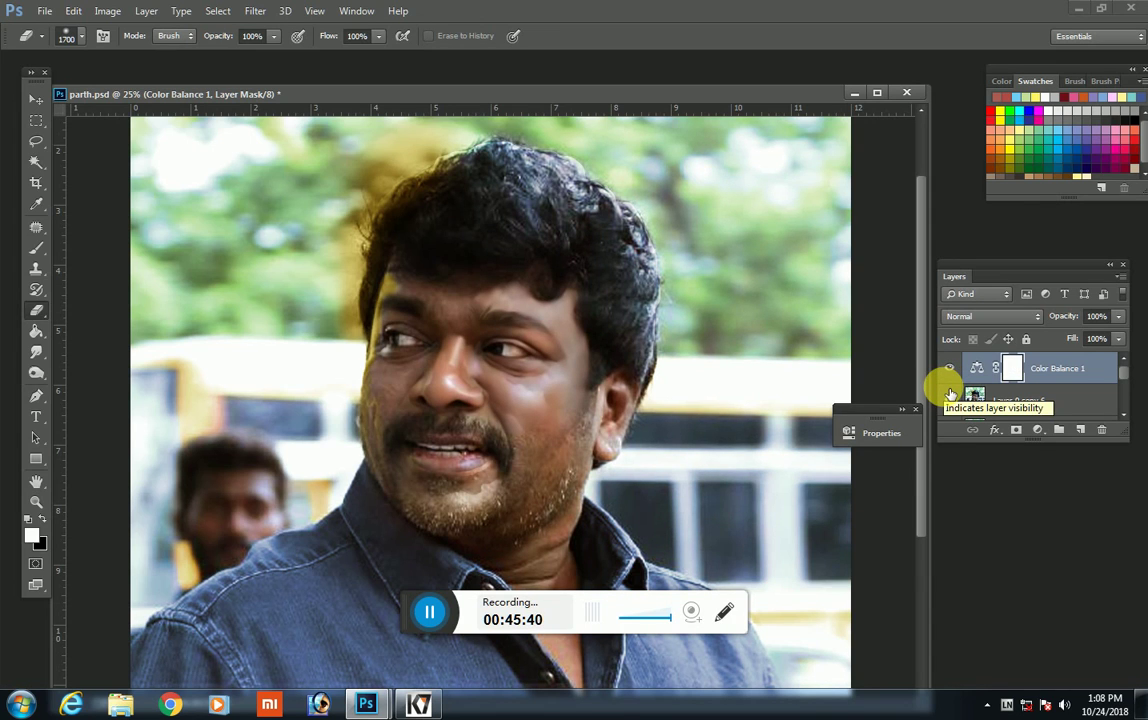
key(ctrl+e)
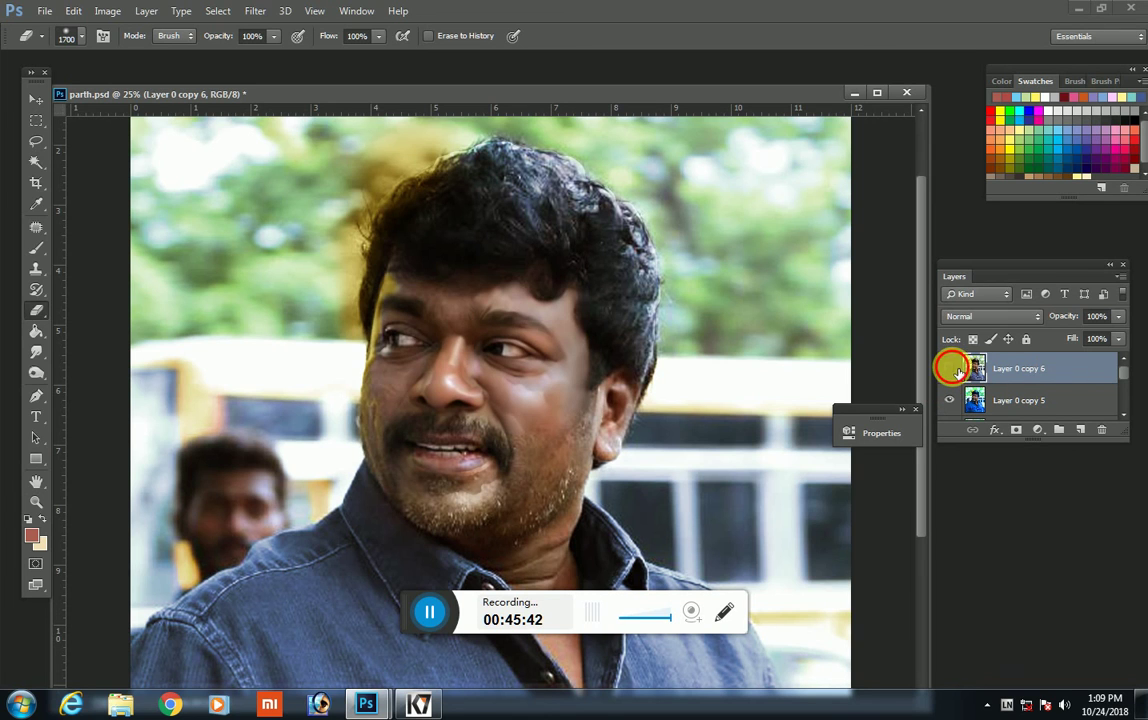
Step: Compare the merged layer, try and undo an eraser stroke, then save parth.psd
click(950, 368)
click(950, 369)
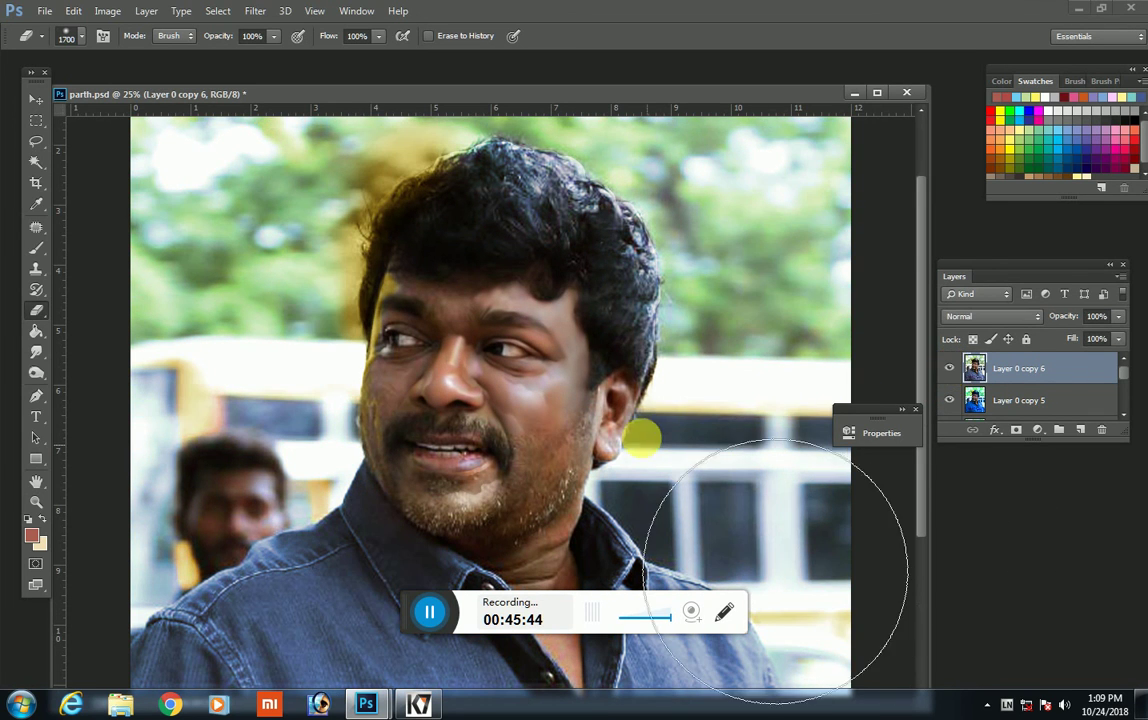
drag(677, 332, 850, 495)
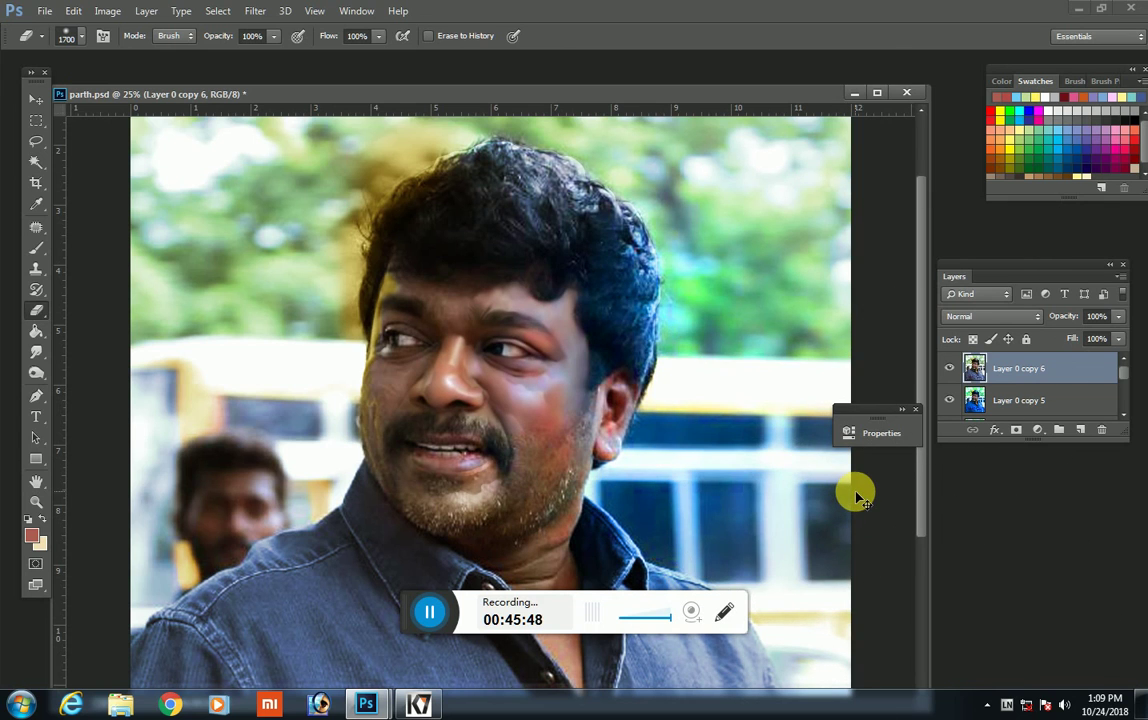
key(ctrl+z)
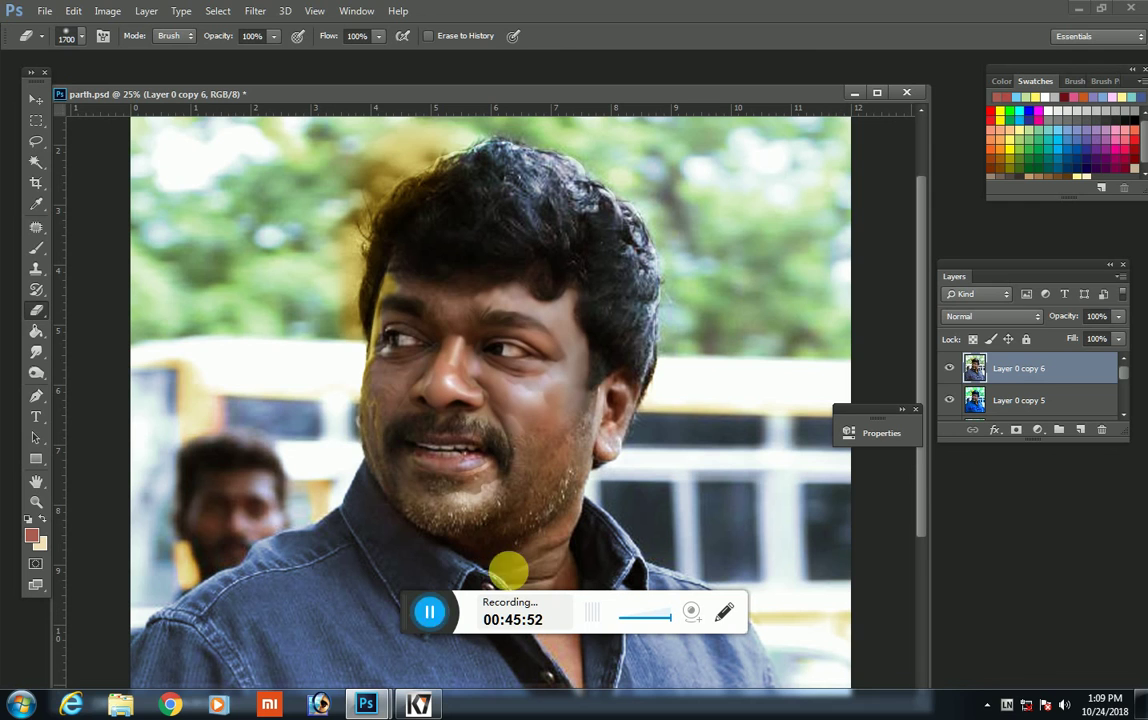
click(949, 368)
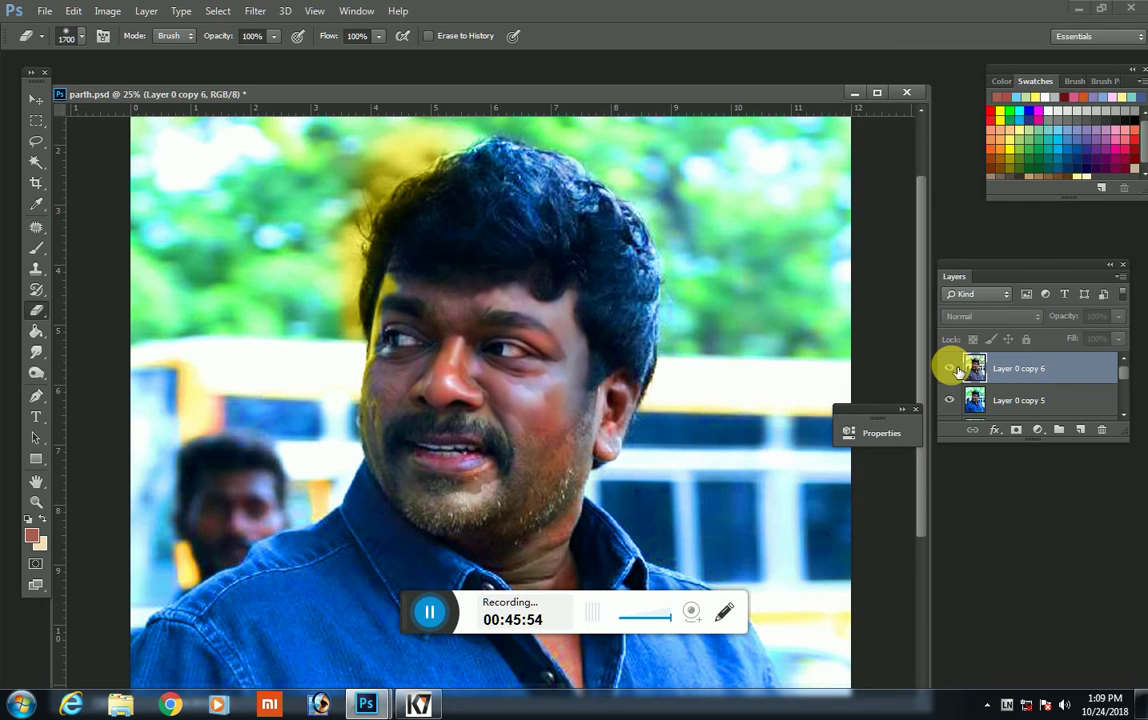
click(949, 368)
key(ctrl+s)
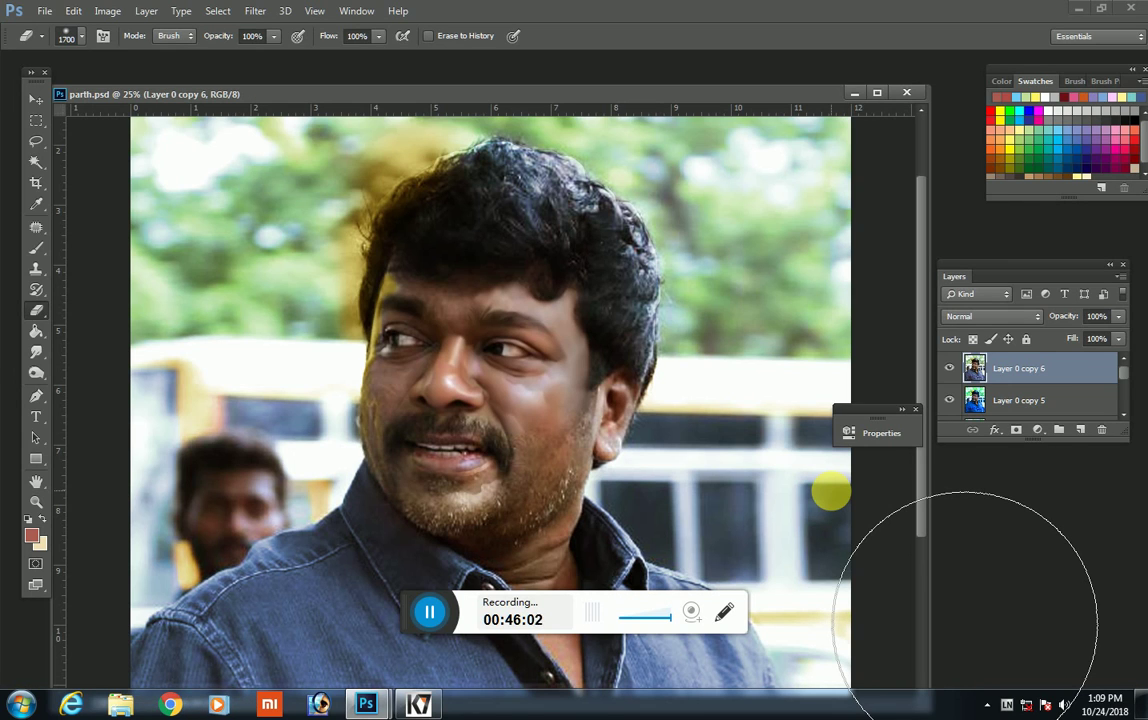
Step: Hide Layer 0 copy 5, copy 4, copy 3 and Layer 0 copy
key(ctrl+plus)
key(ctrl+plus)
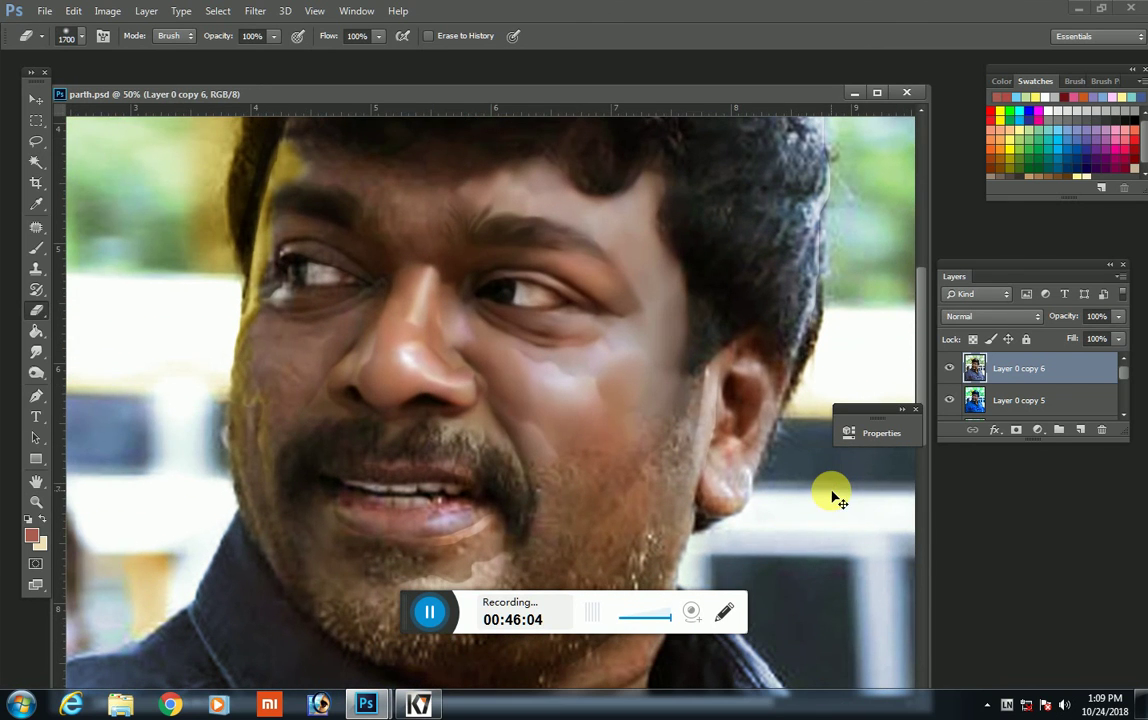
click(949, 392)
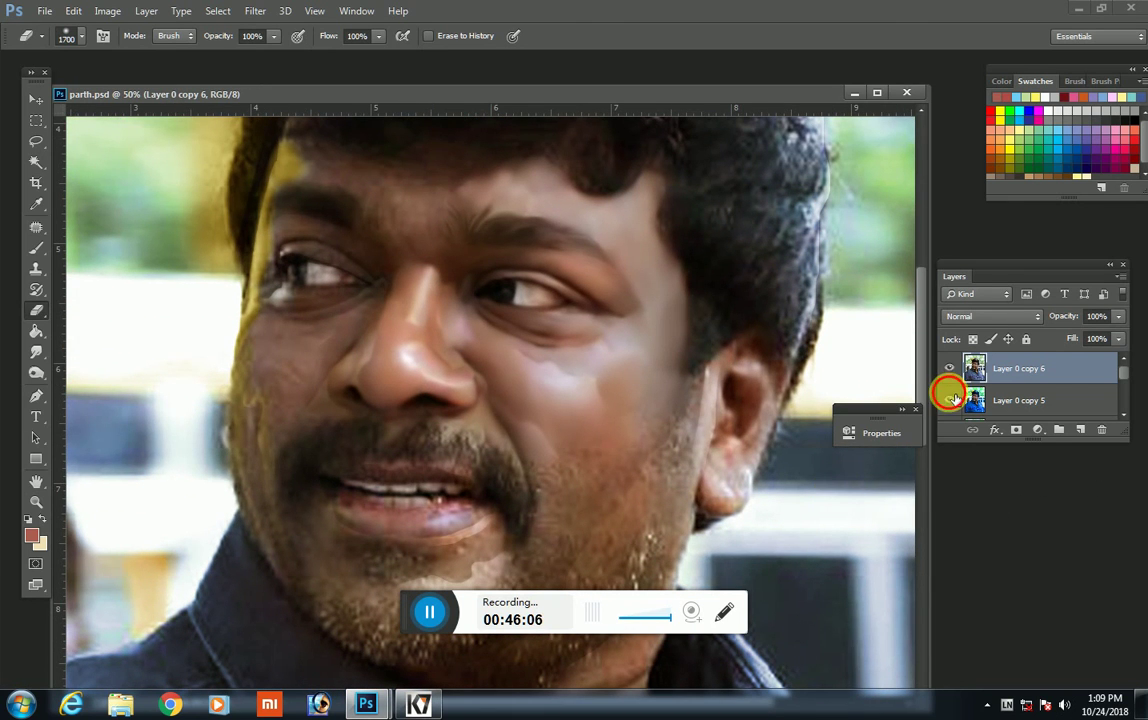
scroll(1120, 378, down, 2)
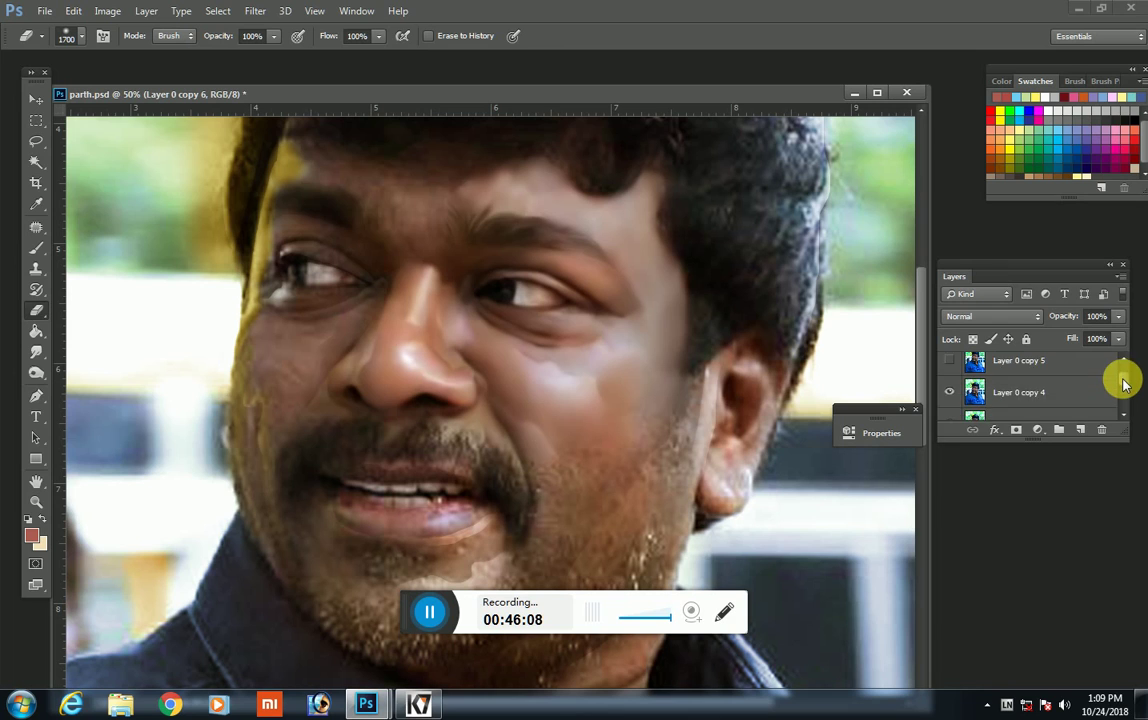
click(949, 361)
click(949, 393)
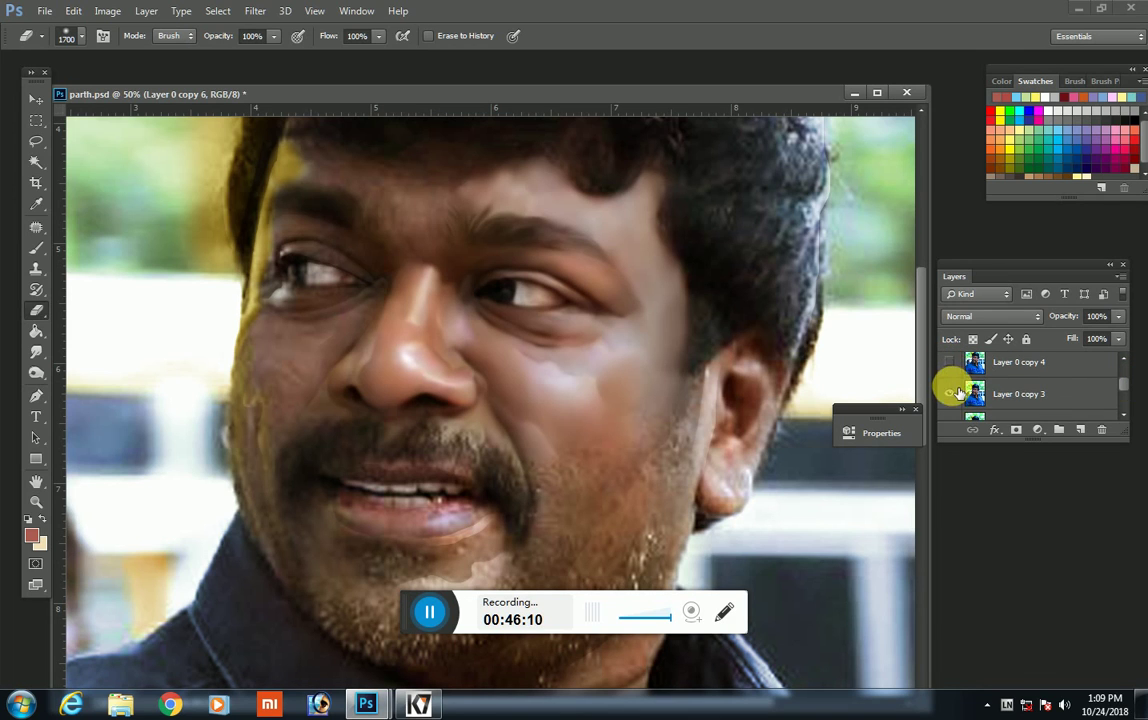
scroll(1120, 390, down, 2)
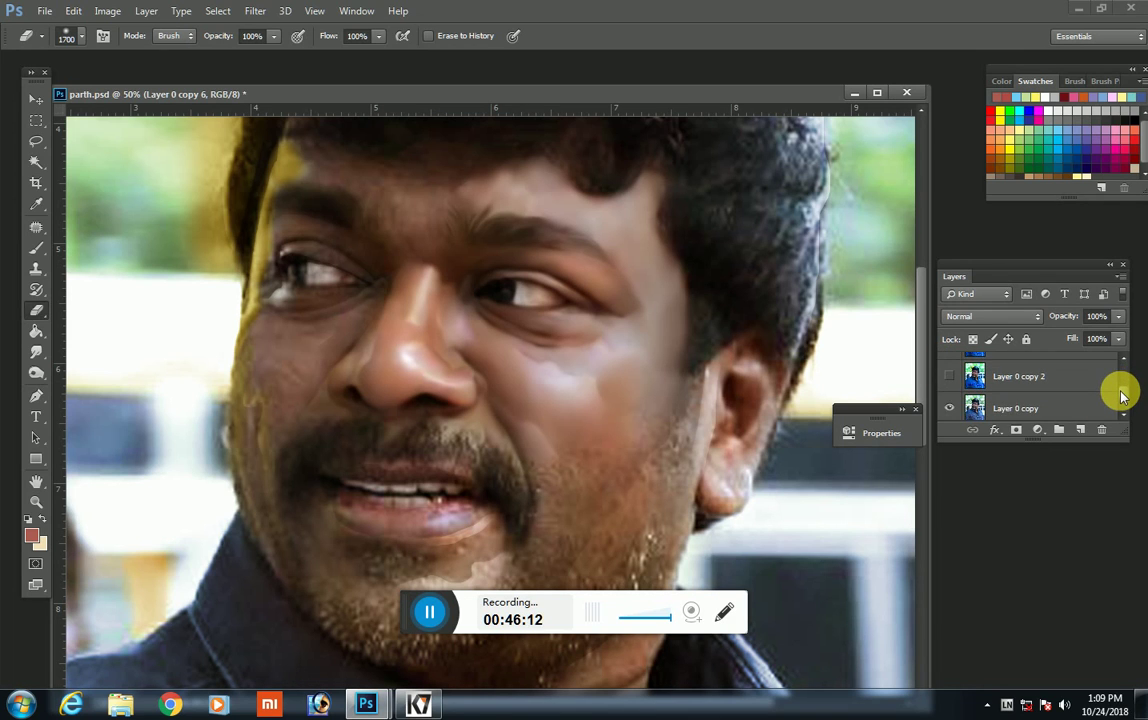
scroll(1120, 397, down, 1)
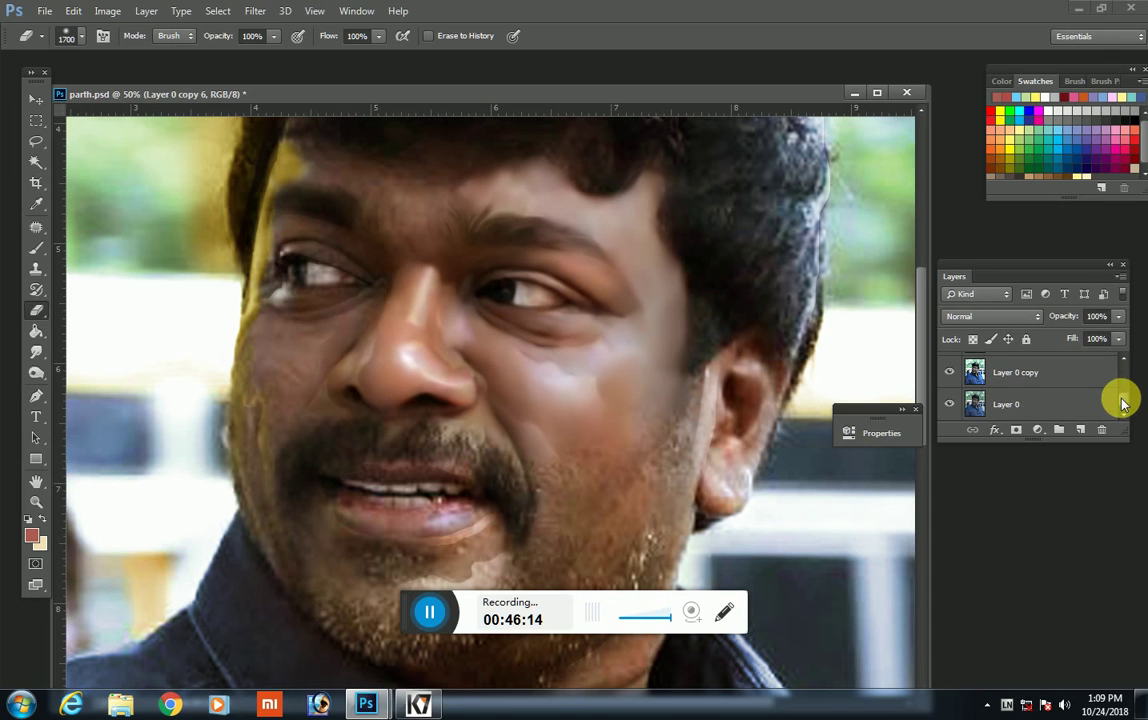
click(949, 372)
Step: Toggle the top Layer 0 copy 6 off and on to compare the retouch
scroll(1120, 390, up, 3)
scroll(1120, 362, up, 3)
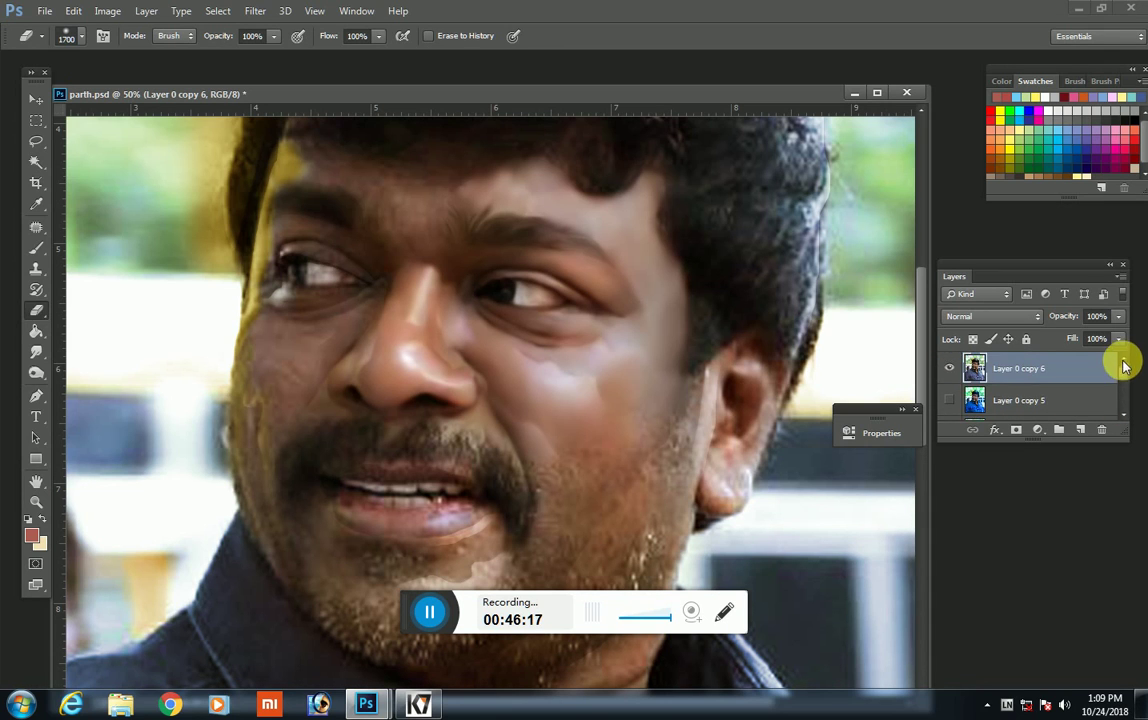
click(954, 368)
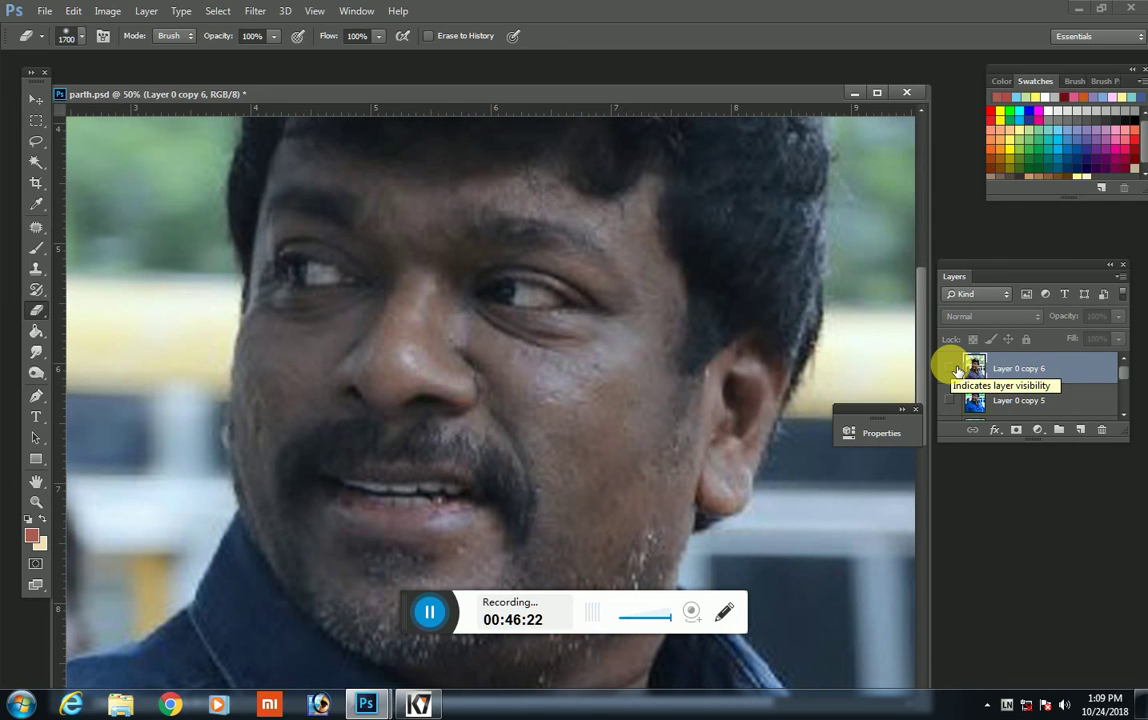
click(952, 368)
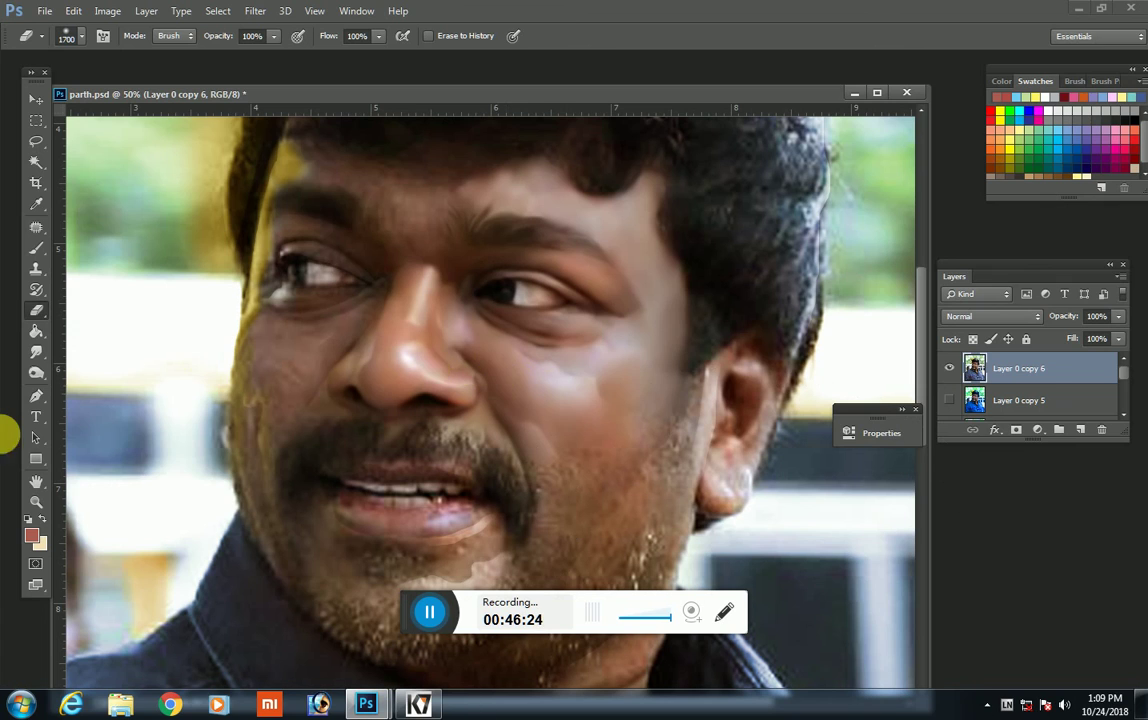